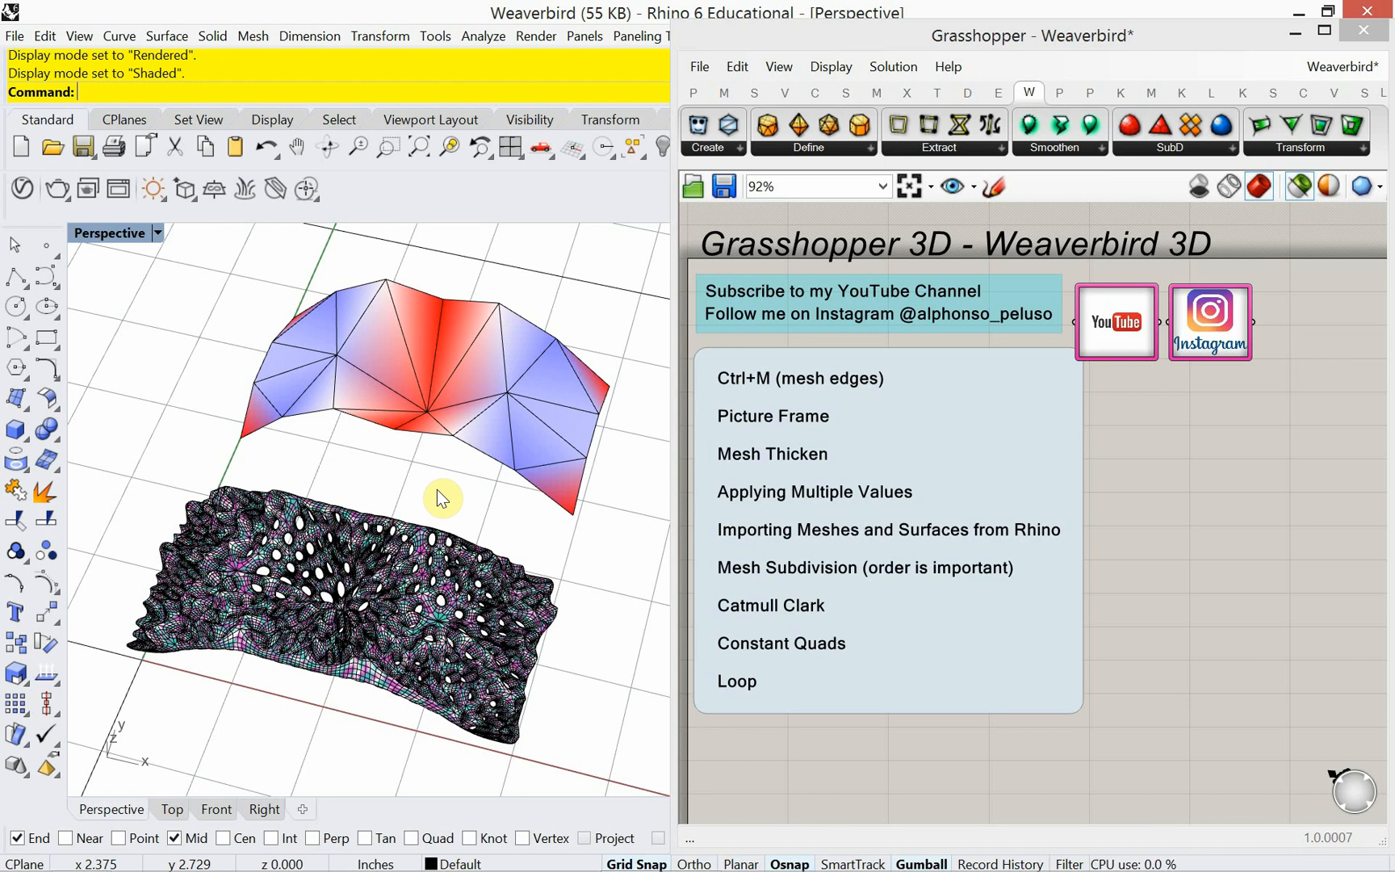
Examine the faces and edges of the coarse red-and-blue mesh in the Rhino perspective viewport.
{"action": "right_click_drag", "start_coordinate": [437, 490], "coordinate": [368, 496]}
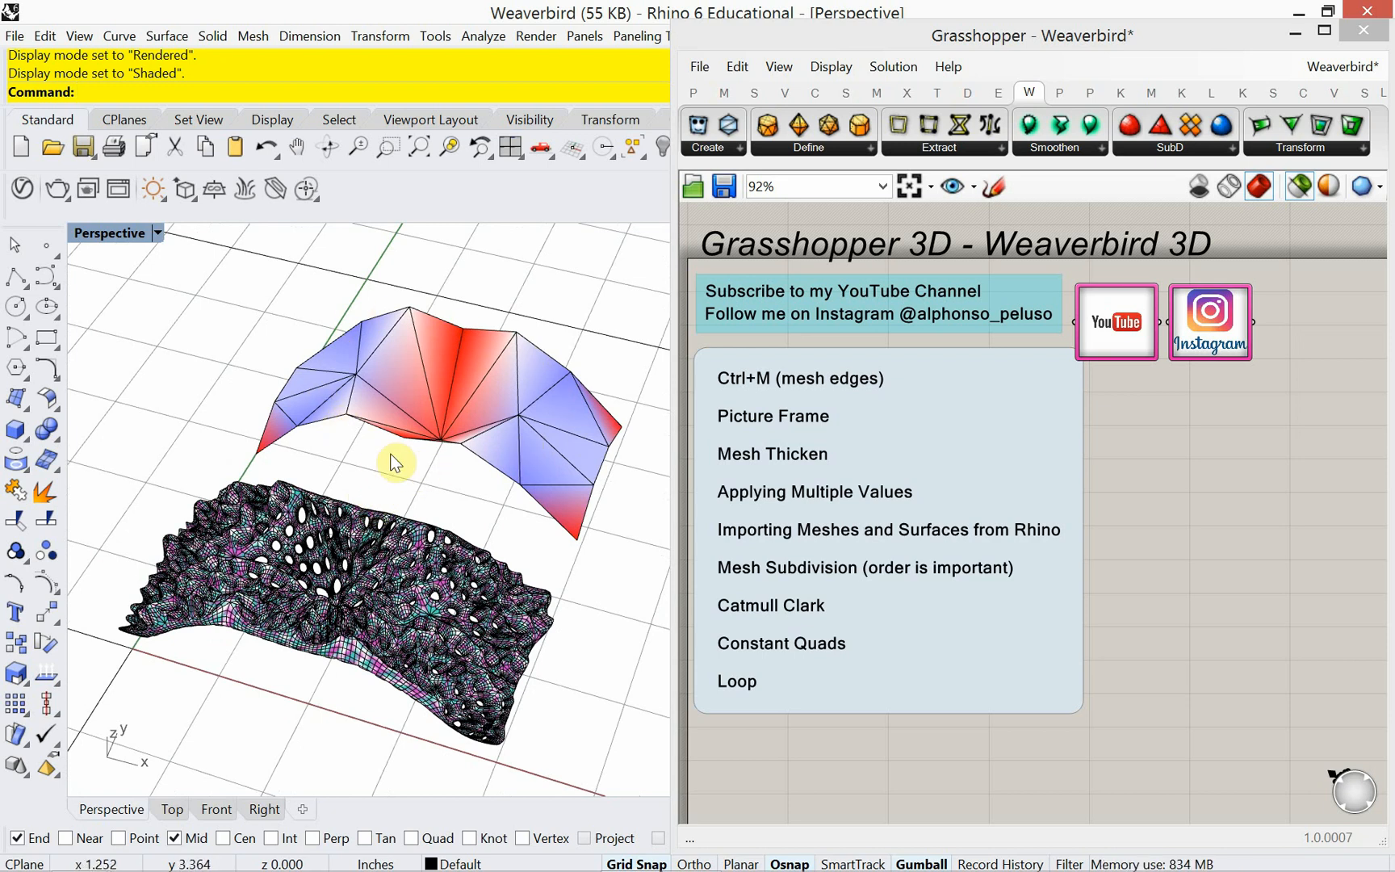
{"action": "left_click", "coordinate": [520, 396]}
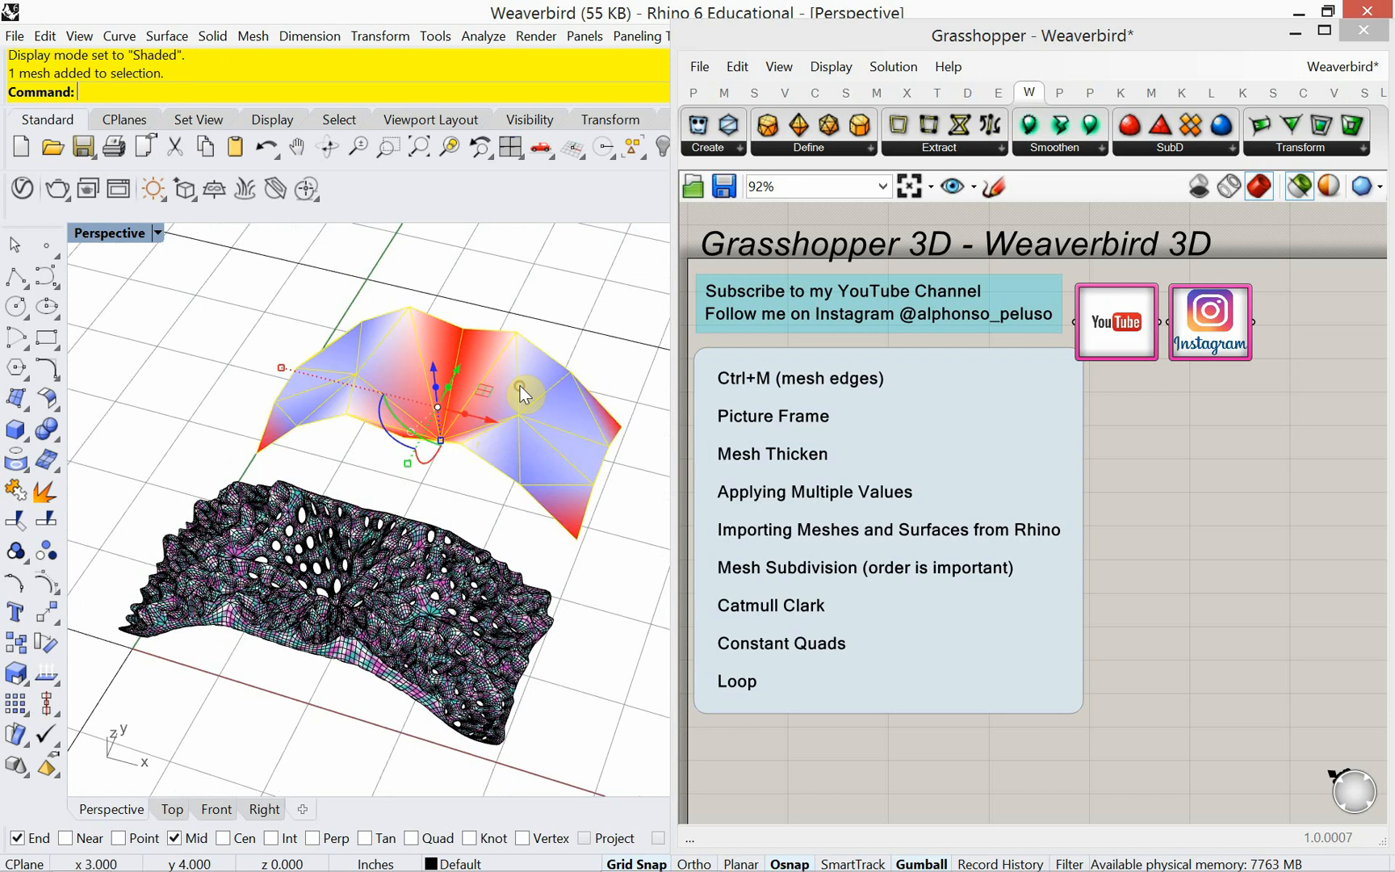
{"action": "key", "text": "Escape"}
{"action": "right_click_drag", "start_coordinate": [496, 354], "coordinate": [404, 402]}
{"action": "scroll", "coordinate": [420, 431], "scroll_direction": "up", "scroll_amount": 3}
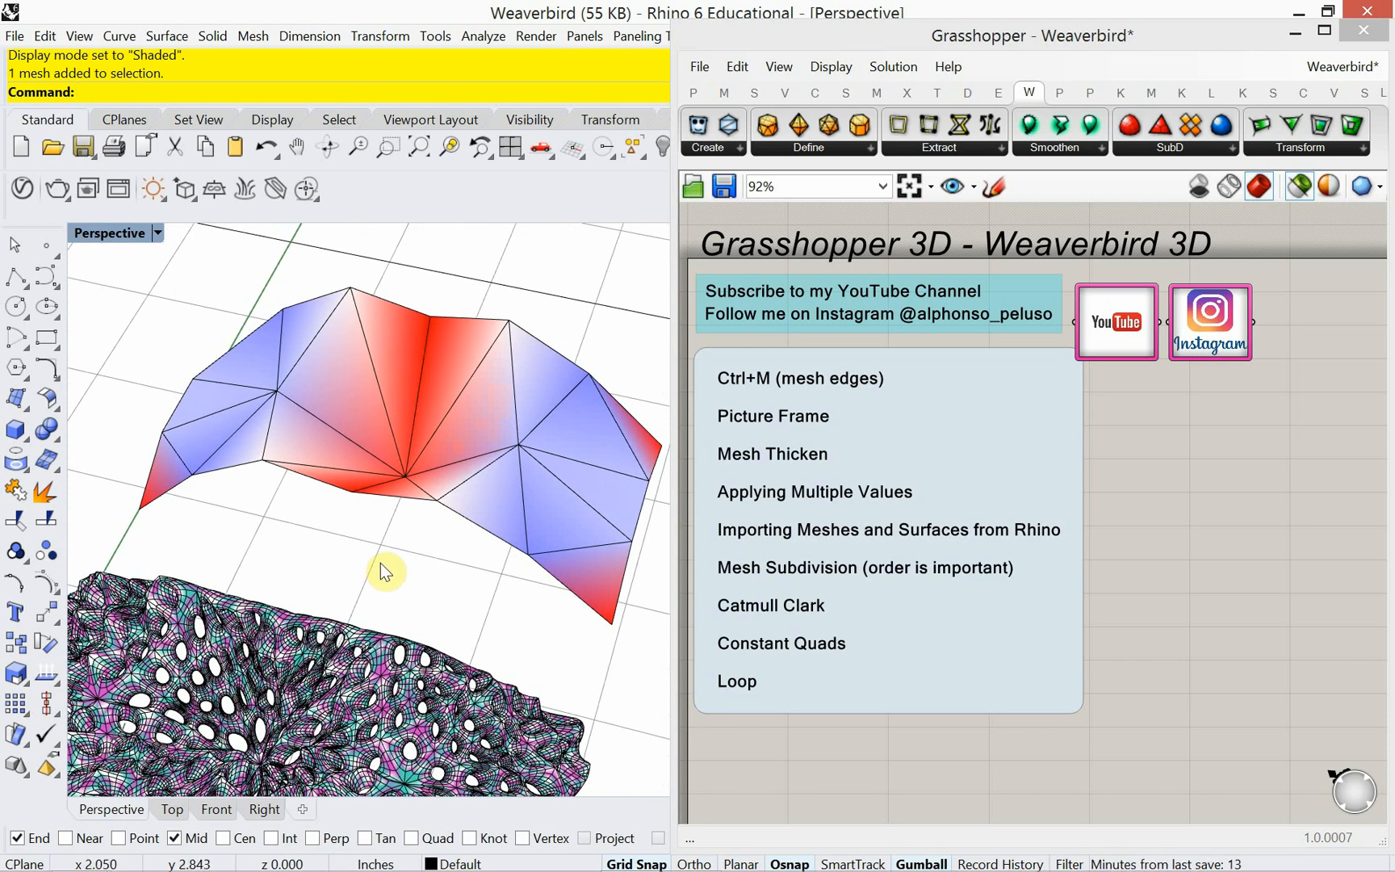
Inspect the dense perforated mesh up close from a low angle and compare it with the coarse mesh.
{"action": "right_click_drag", "start_coordinate": [380, 563], "coordinate": [439, 483], "text": "shift"}
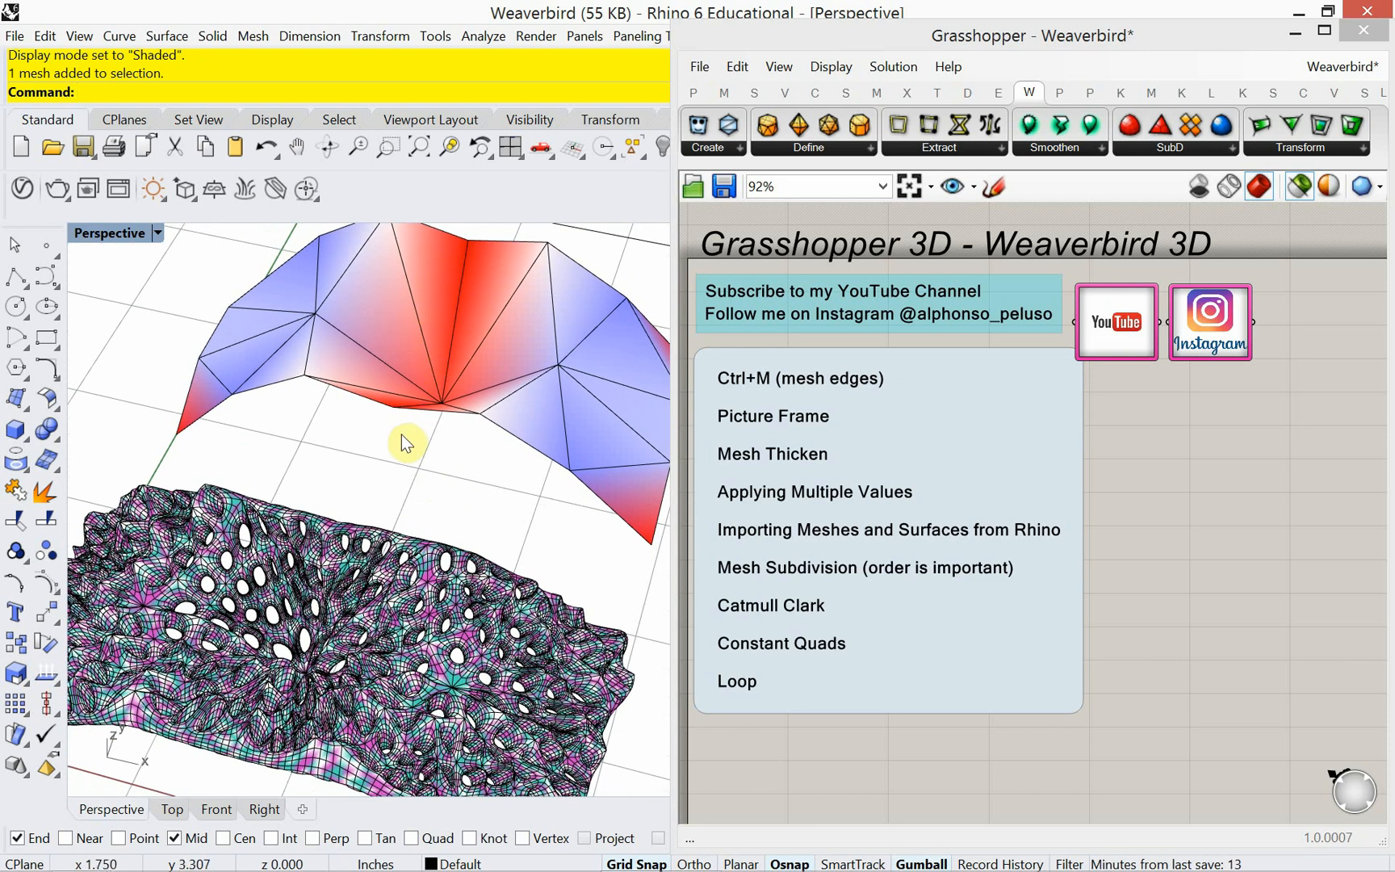
{"action": "scroll", "coordinate": [402, 435], "scroll_direction": "down", "scroll_amount": 5}
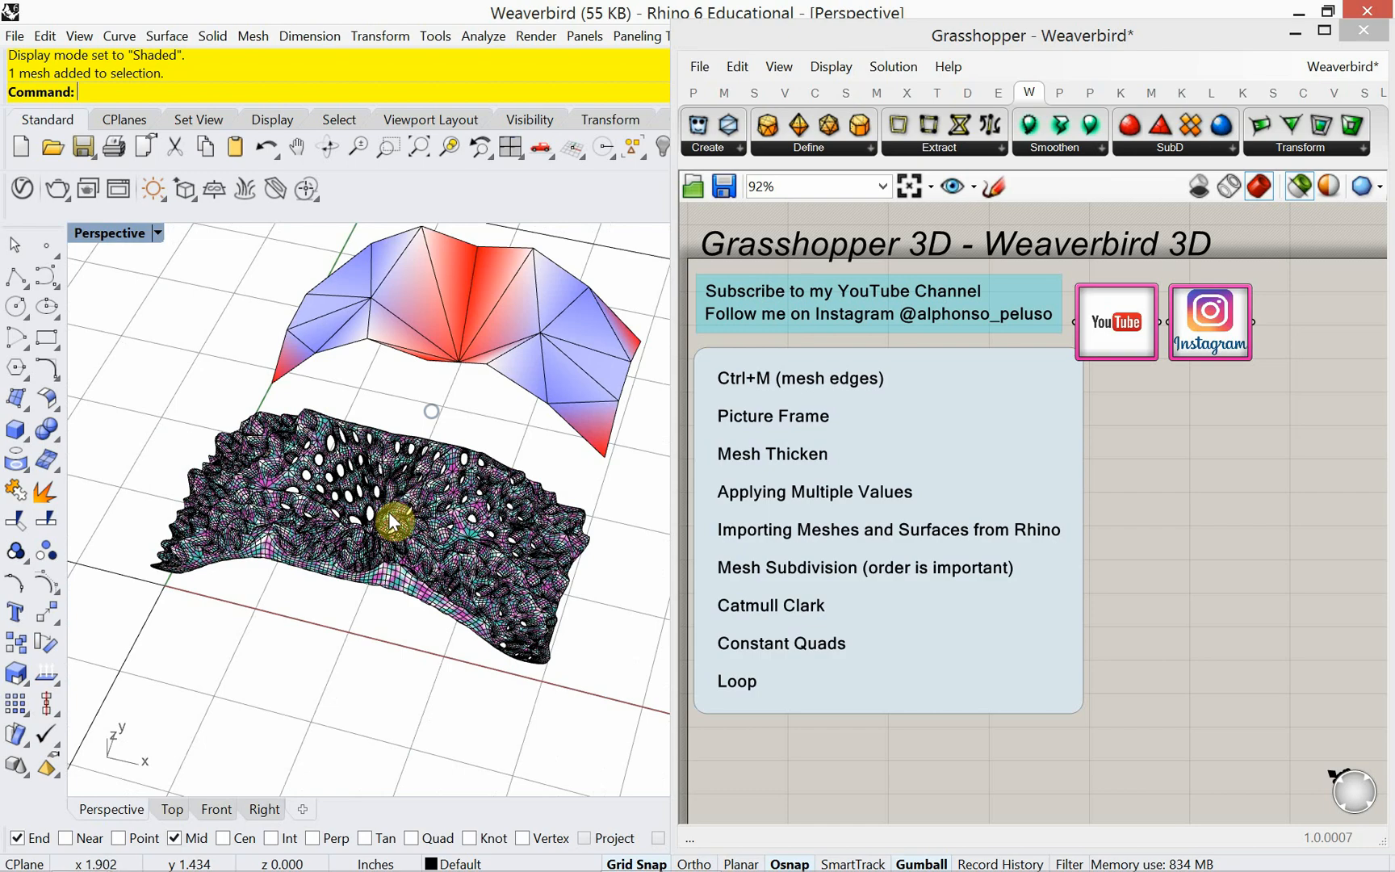
{"action": "scroll", "coordinate": [393, 521], "scroll_direction": "up", "scroll_amount": 3}
{"action": "right_click_drag", "start_coordinate": [399, 520], "coordinate": [408, 420]}
{"action": "left_click", "coordinate": [386, 483]}
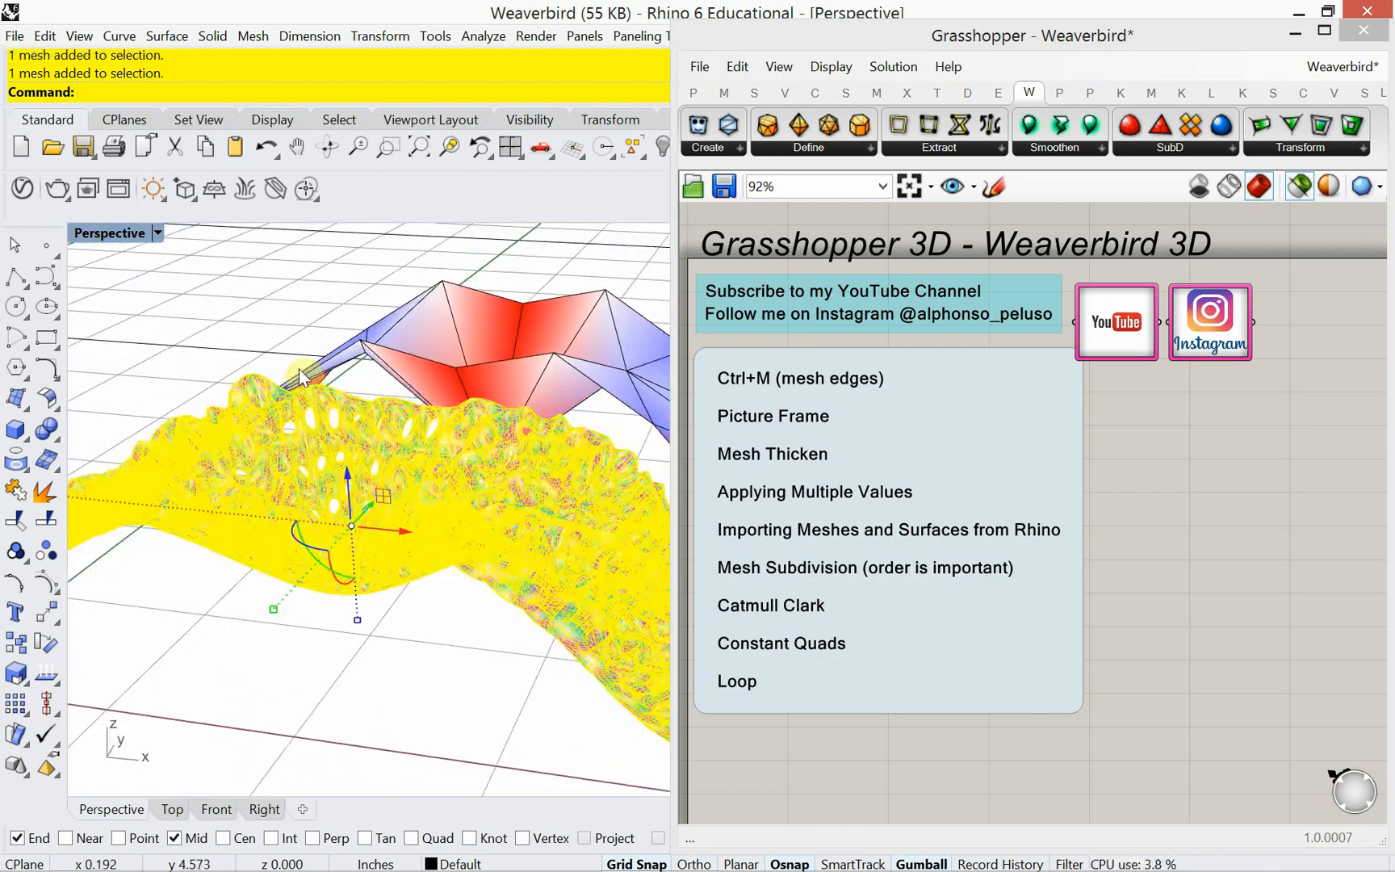
{"action": "left_click", "coordinate": [241, 313]}
{"action": "right_click_drag", "start_coordinate": [374, 344], "coordinate": [426, 461]}
{"action": "scroll", "coordinate": [393, 421], "scroll_direction": "down", "scroll_amount": 3}
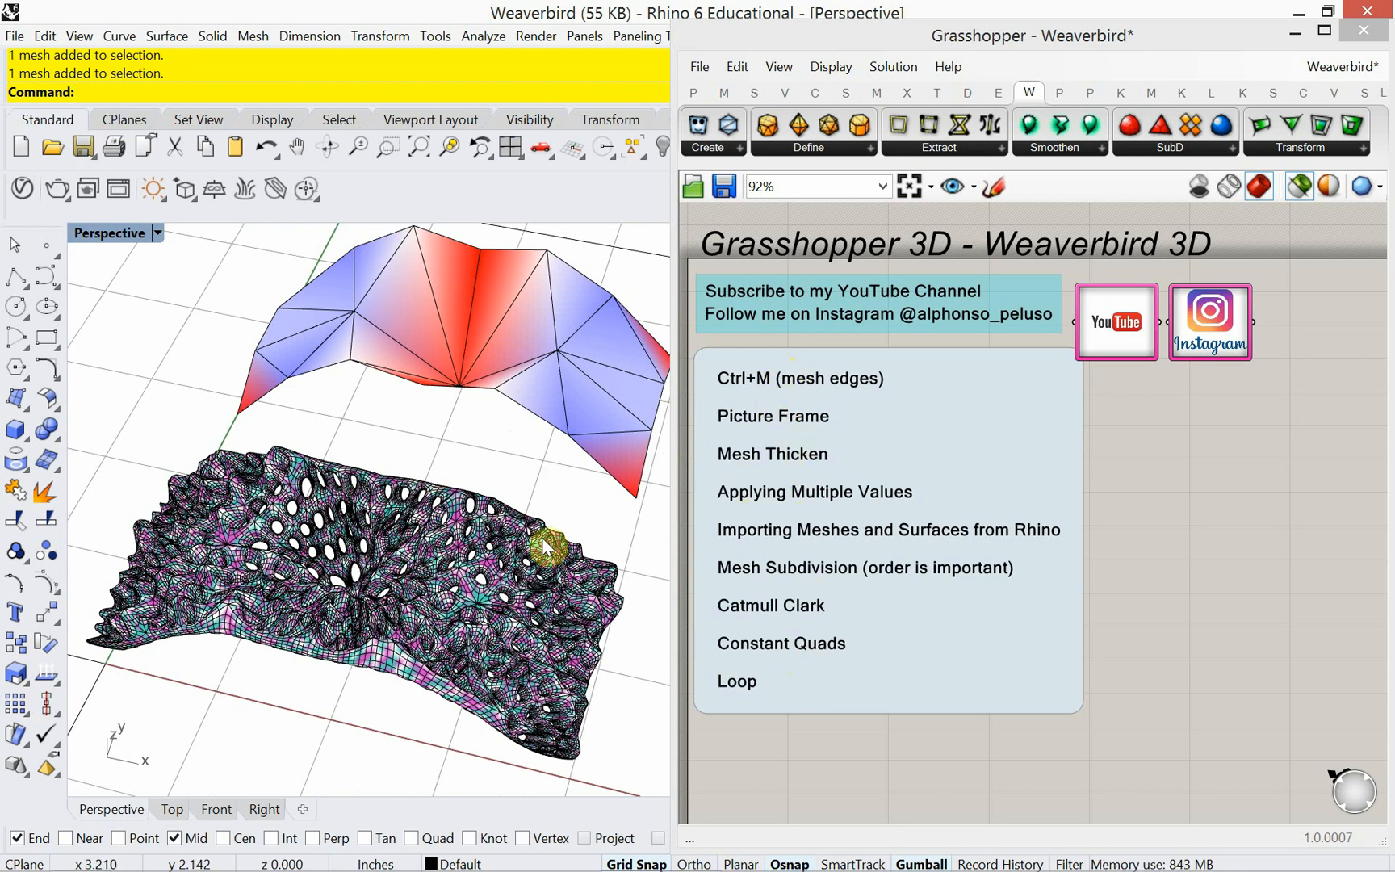
Switch to the browser and look over the home page of the tutorial author's YouTube channel.
{"action": "key", "text": "alt+Tab"}
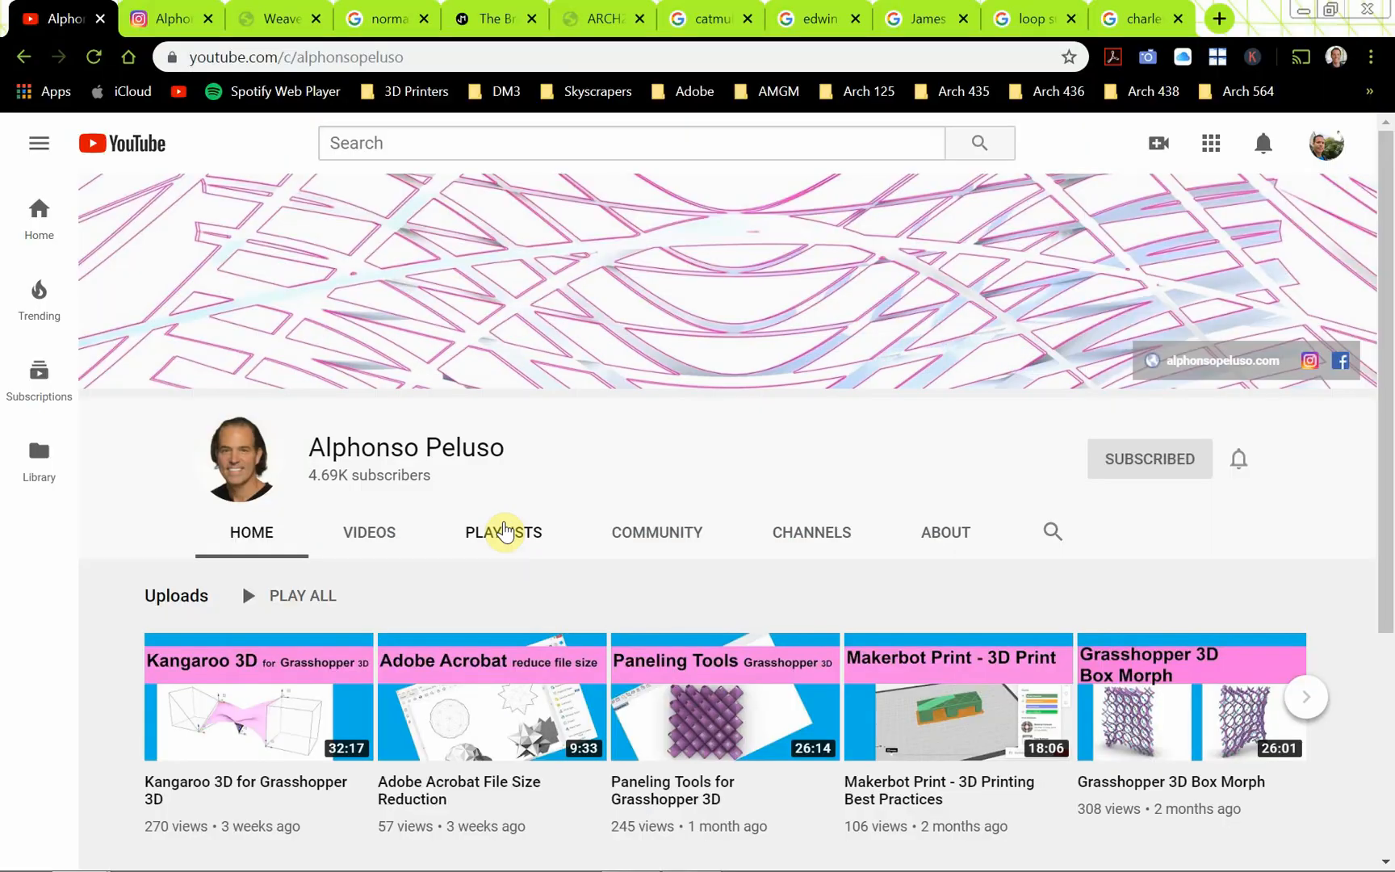
{"action": "left_click", "coordinate": [505, 530]}
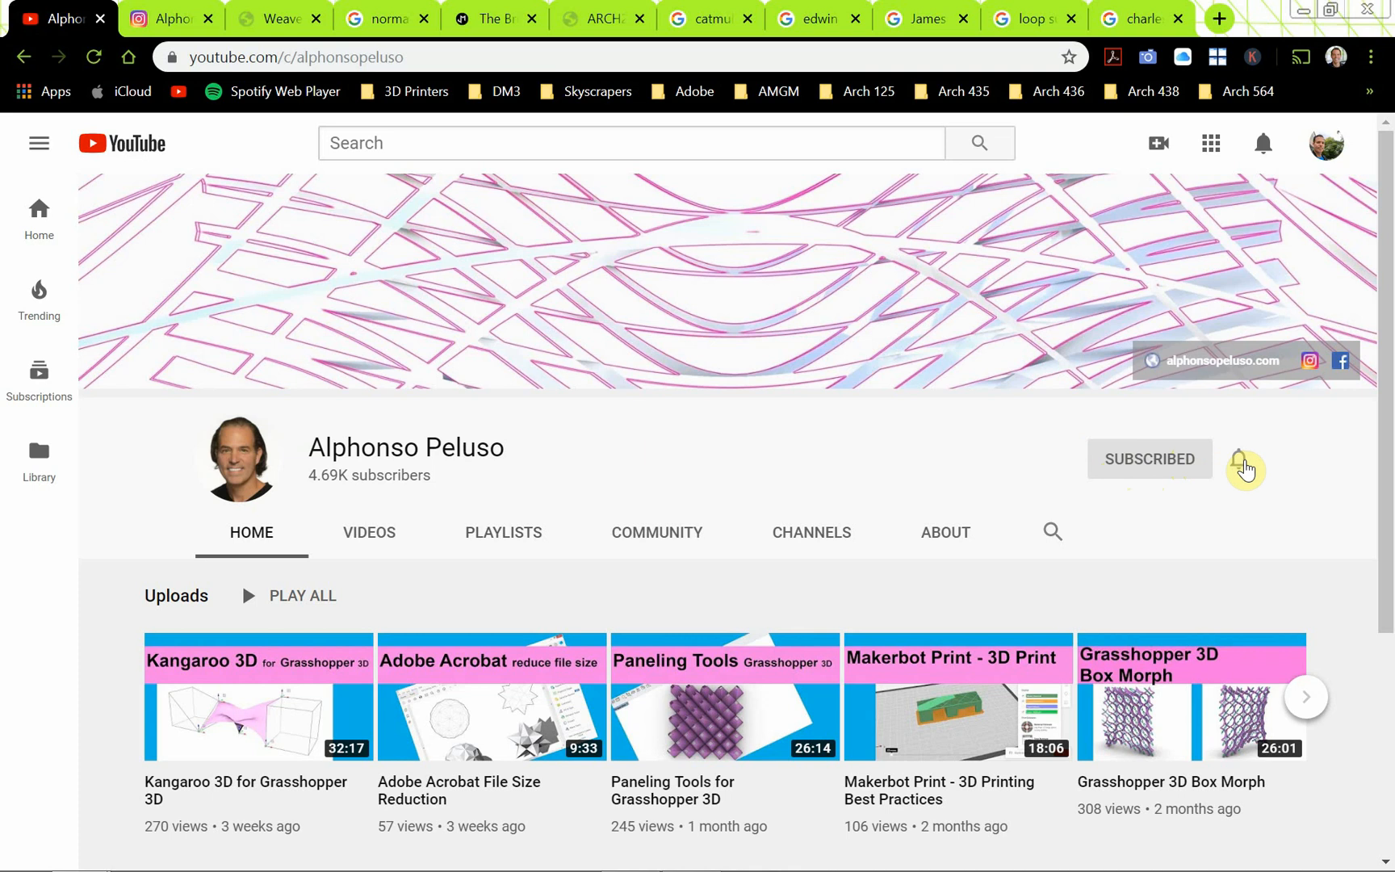
{"action": "scroll", "coordinate": [660, 610], "scroll_direction": "down", "scroll_amount": 3}
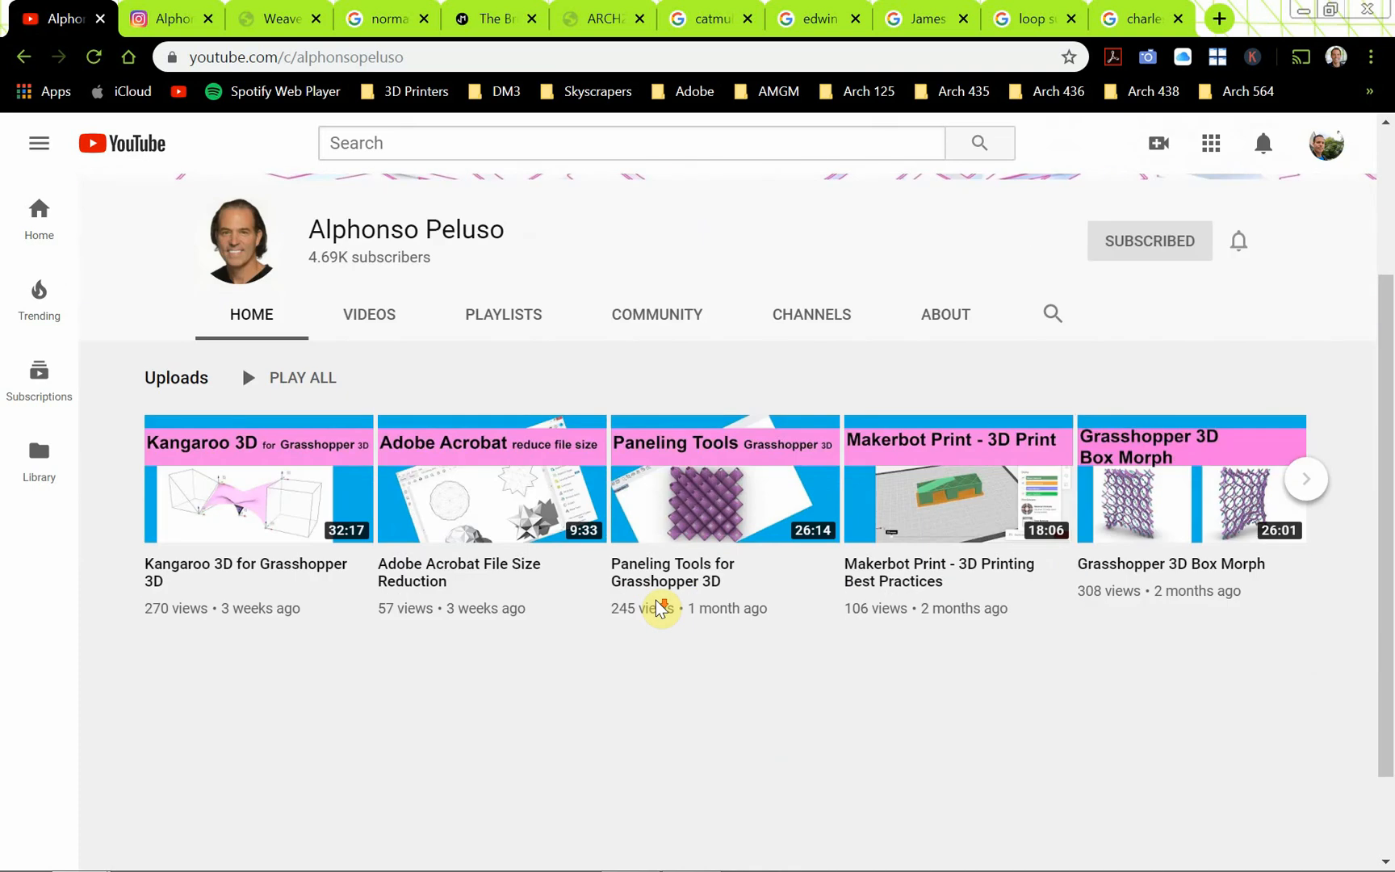
{"action": "scroll", "coordinate": [661, 610], "scroll_direction": "down", "scroll_amount": 1}
{"action": "scroll", "coordinate": [661, 608], "scroll_direction": "up", "scroll_amount": 2}
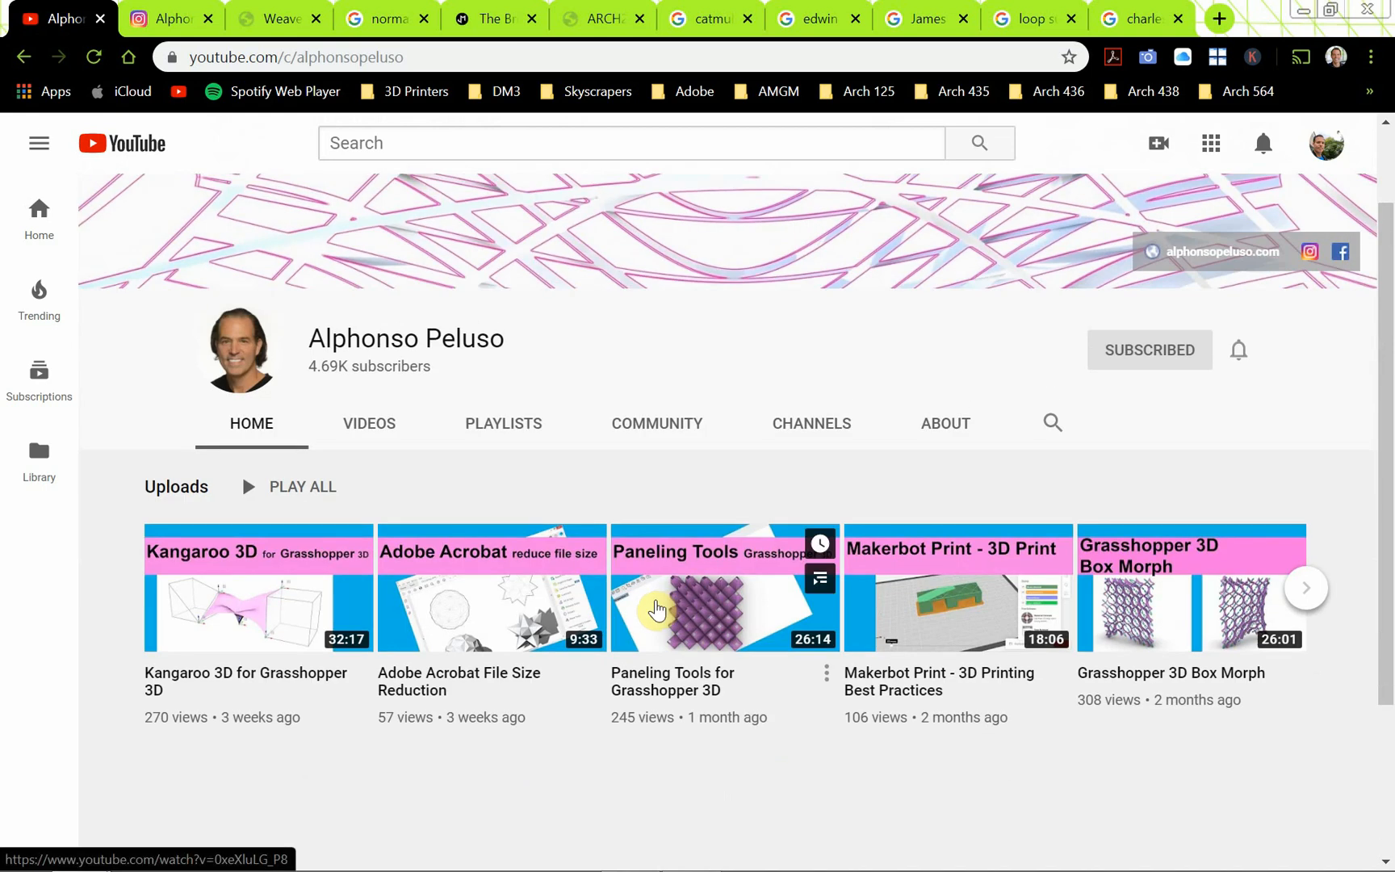
Browse the YouTube channel's uploaded videos and highlight its subscriber figure.
{"action": "left_click", "coordinate": [353, 435]}
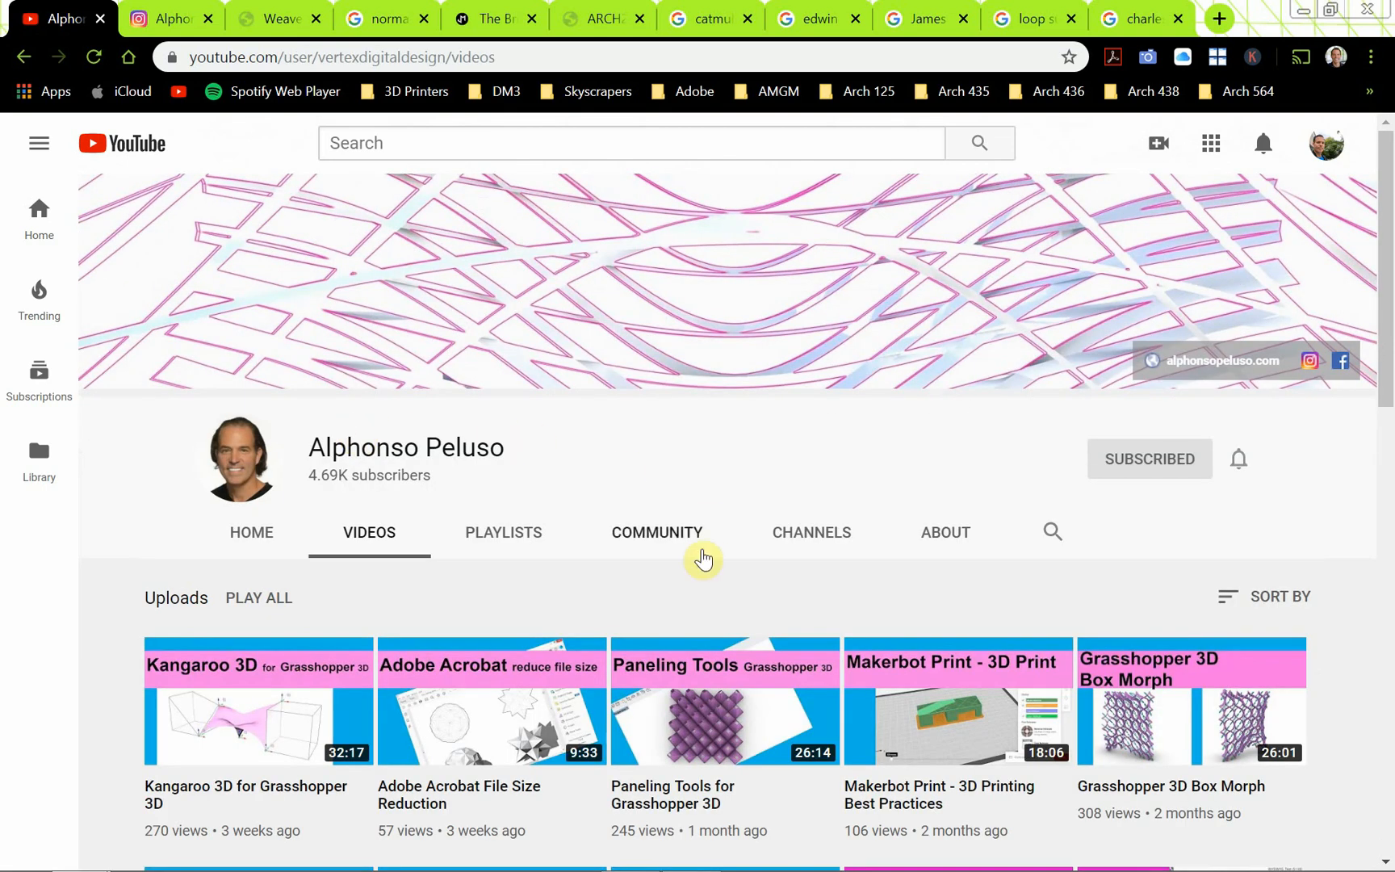
{"action": "scroll", "coordinate": [695, 582], "scroll_direction": "down", "scroll_amount": 2}
{"action": "scroll", "coordinate": [692, 596], "scroll_direction": "down", "scroll_amount": 3}
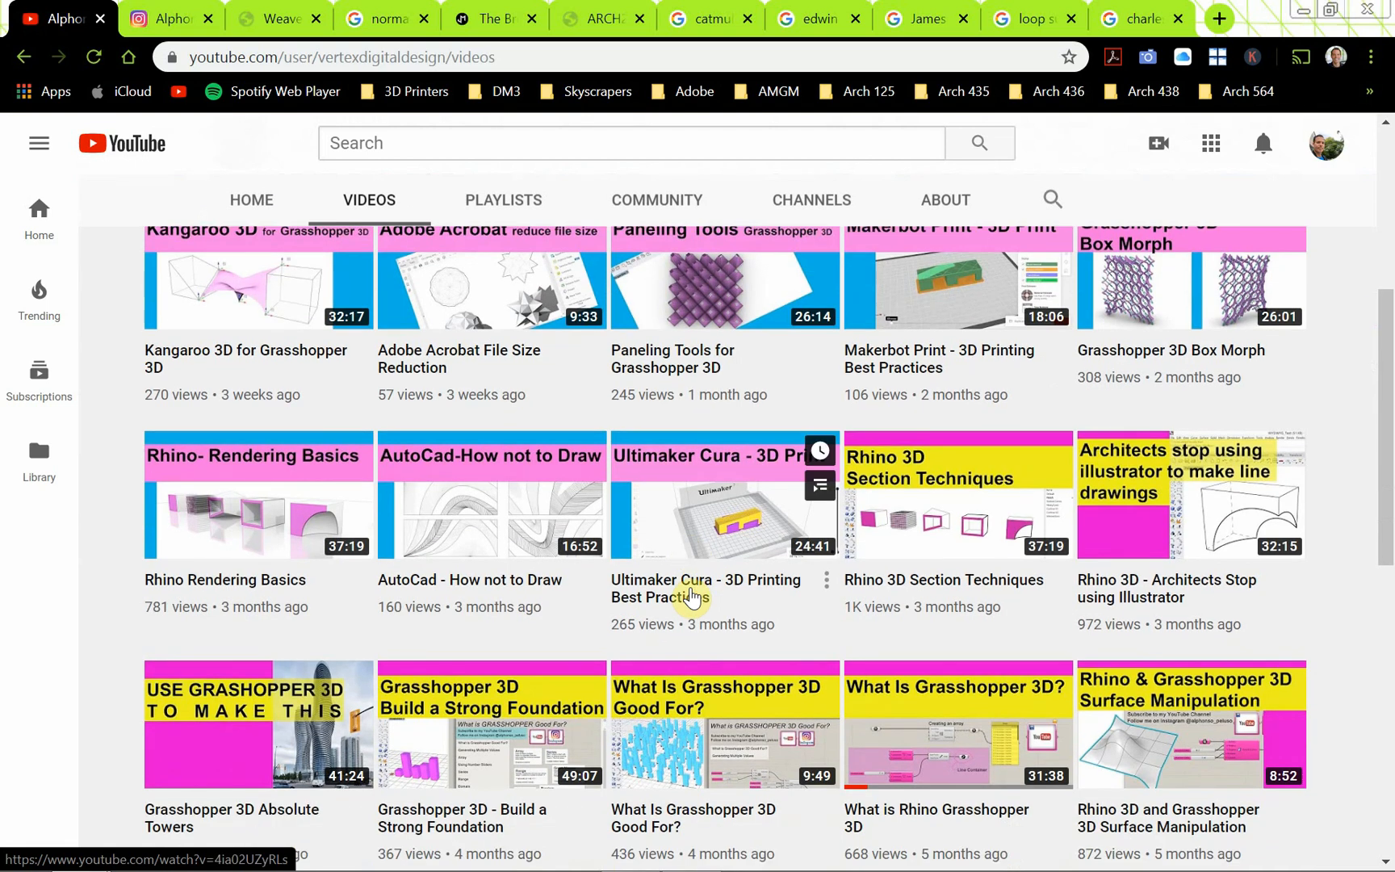
{"action": "scroll", "coordinate": [692, 596], "scroll_direction": "down", "scroll_amount": 3}
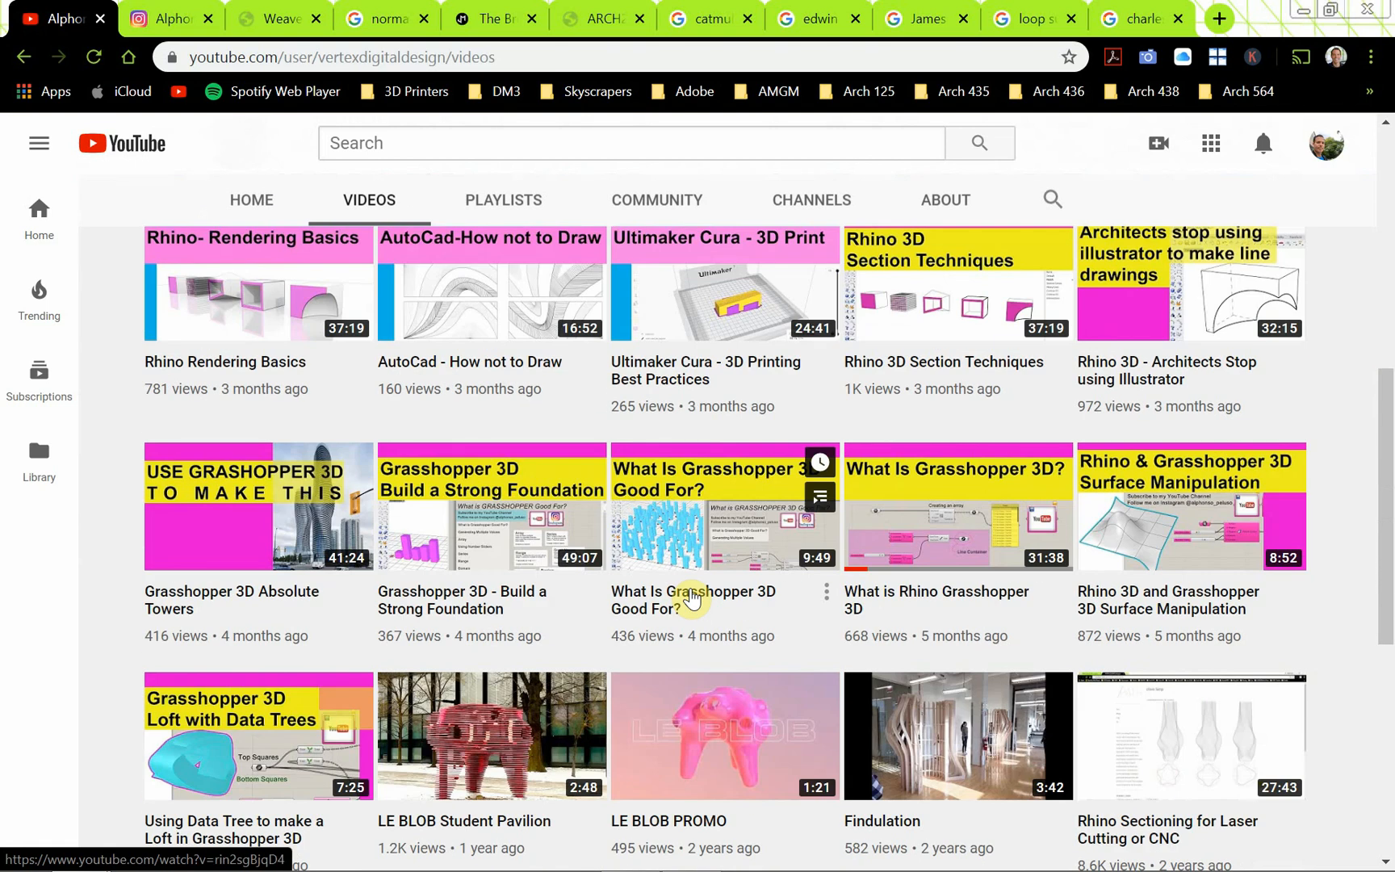
{"action": "scroll", "coordinate": [692, 596], "scroll_direction": "down", "scroll_amount": 3}
{"action": "scroll", "coordinate": [692, 596], "scroll_direction": "up", "scroll_amount": 4}
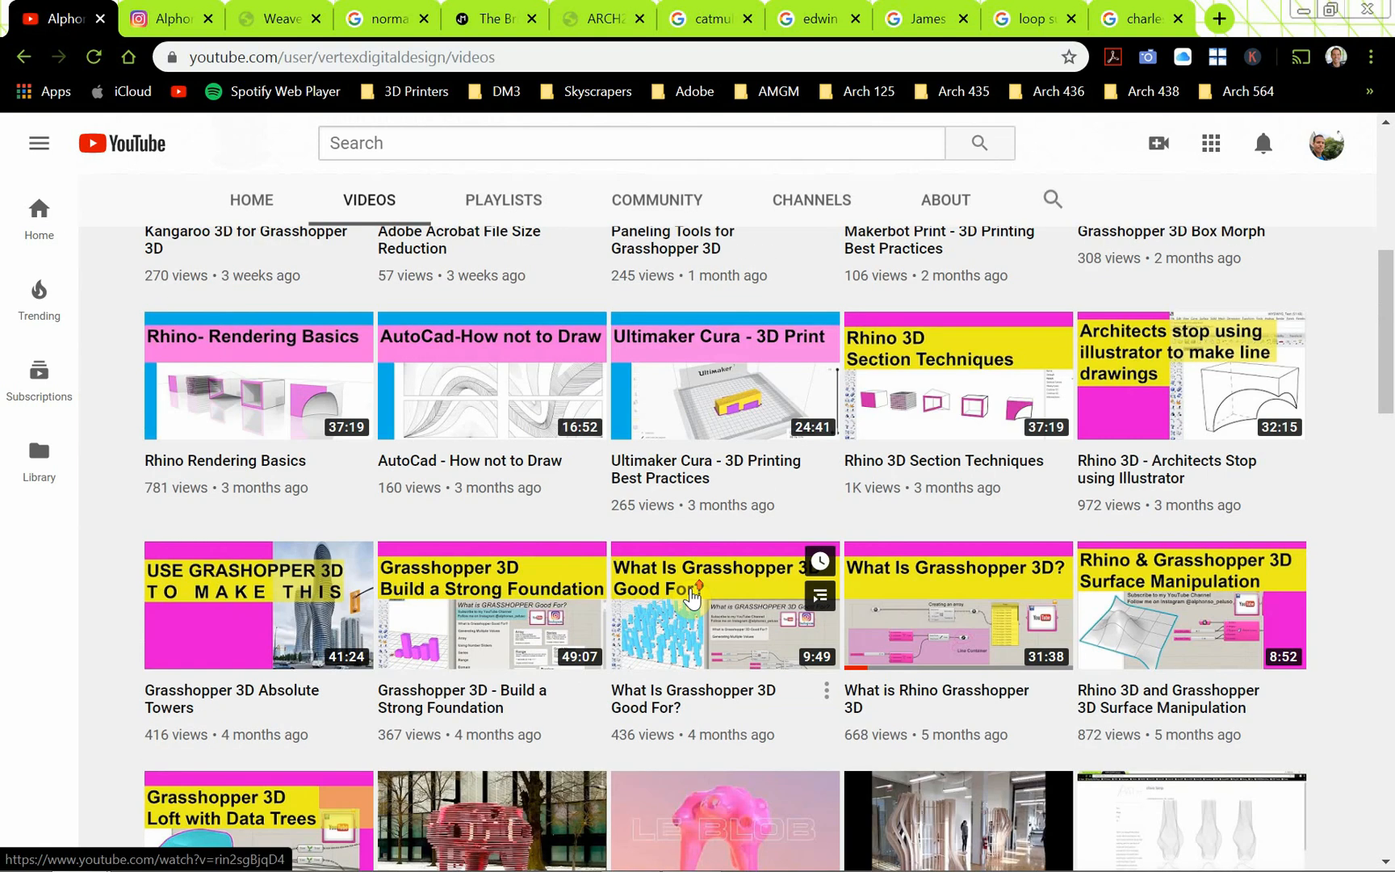
{"action": "scroll", "coordinate": [692, 596], "scroll_direction": "up", "scroll_amount": 7}
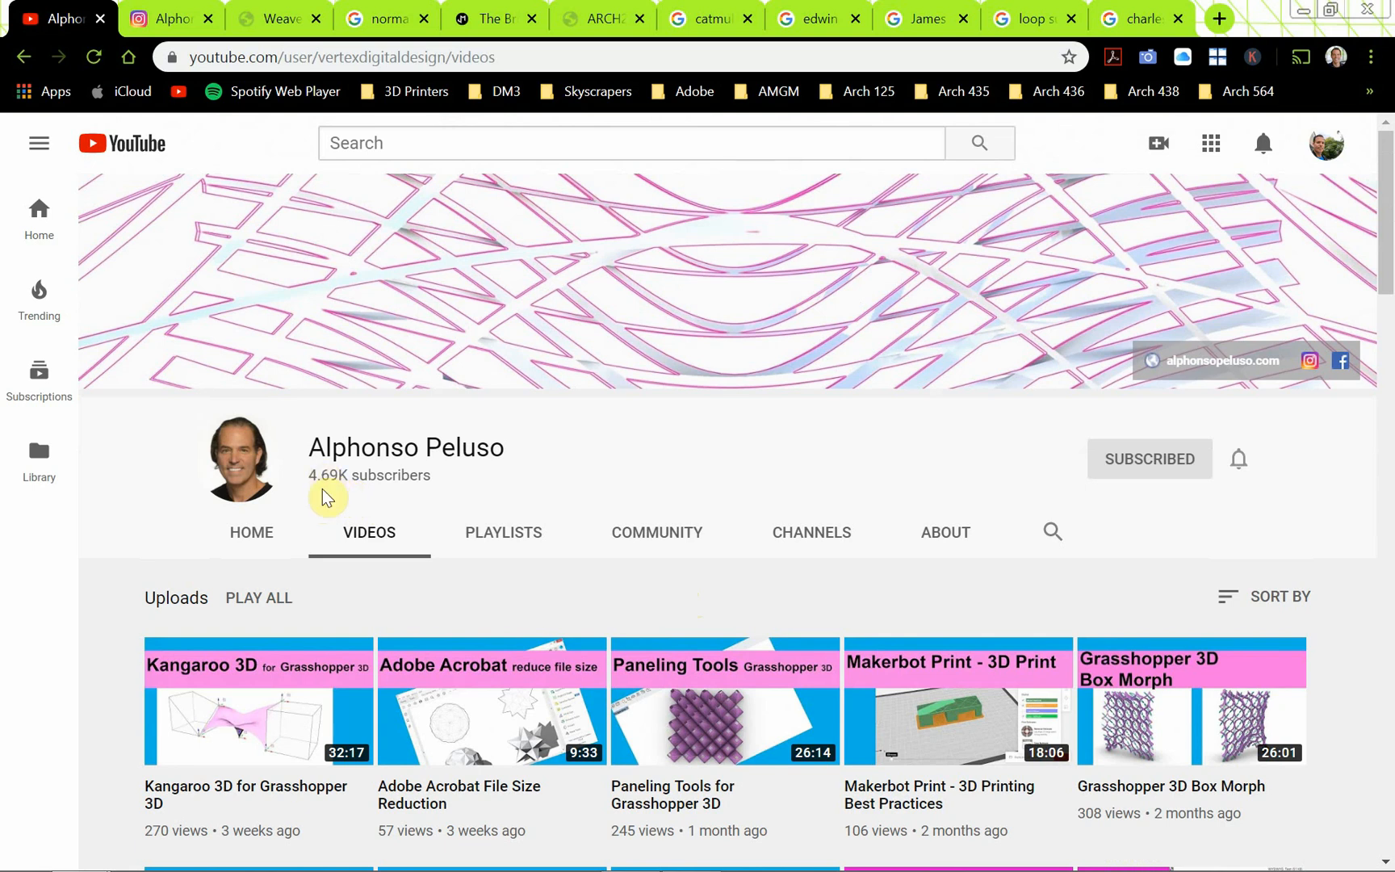
{"action": "left_click_drag", "start_coordinate": [347, 477], "coordinate": [307, 476]}
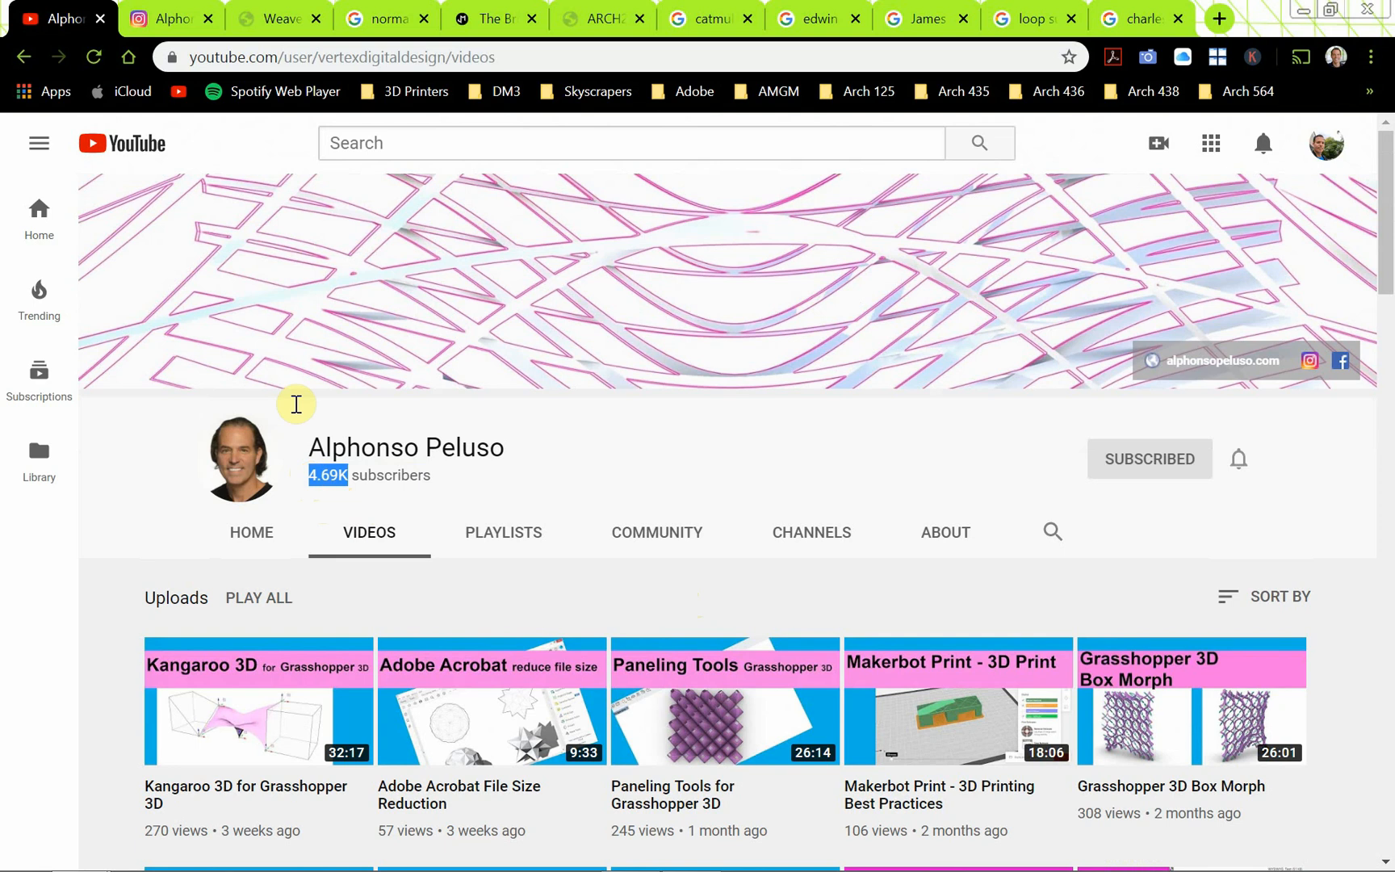
View the author's Instagram profile and browse its posts.
{"action": "left_click", "coordinate": [182, 26]}
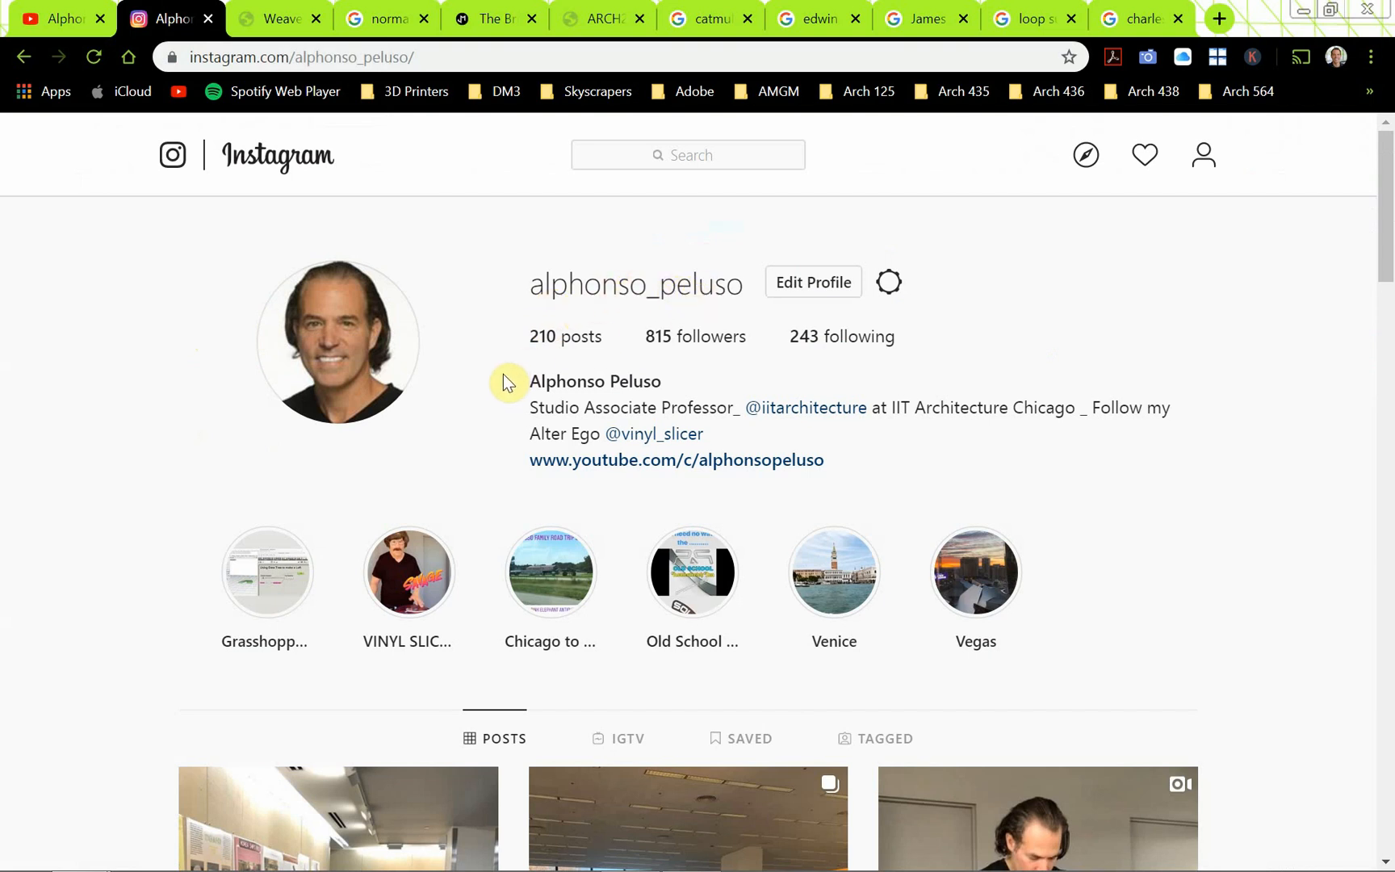
{"action": "scroll", "coordinate": [202, 526], "scroll_direction": "down", "scroll_amount": 5}
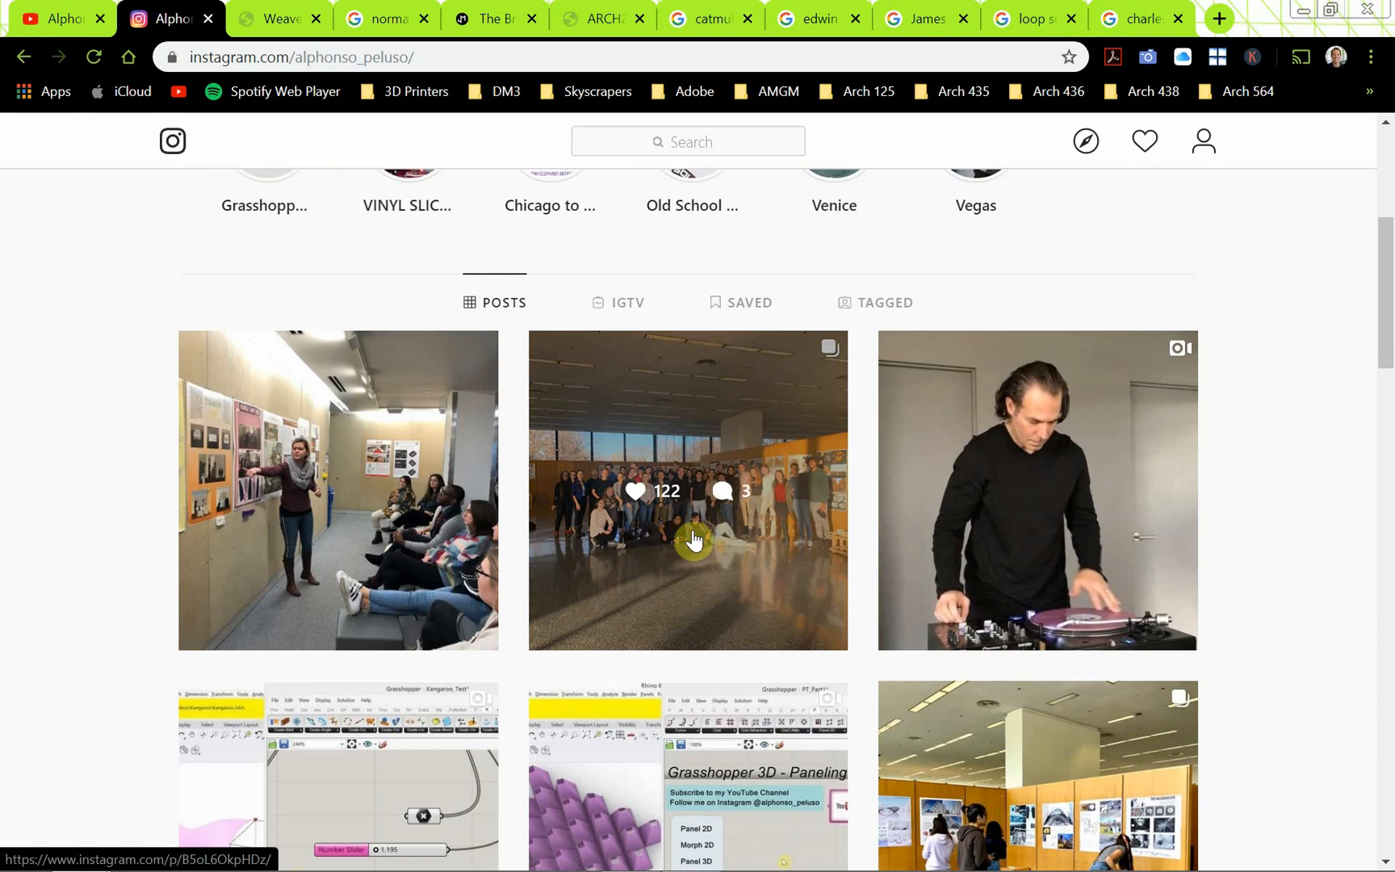
{"action": "scroll", "coordinate": [939, 448], "scroll_direction": "down", "scroll_amount": 3}
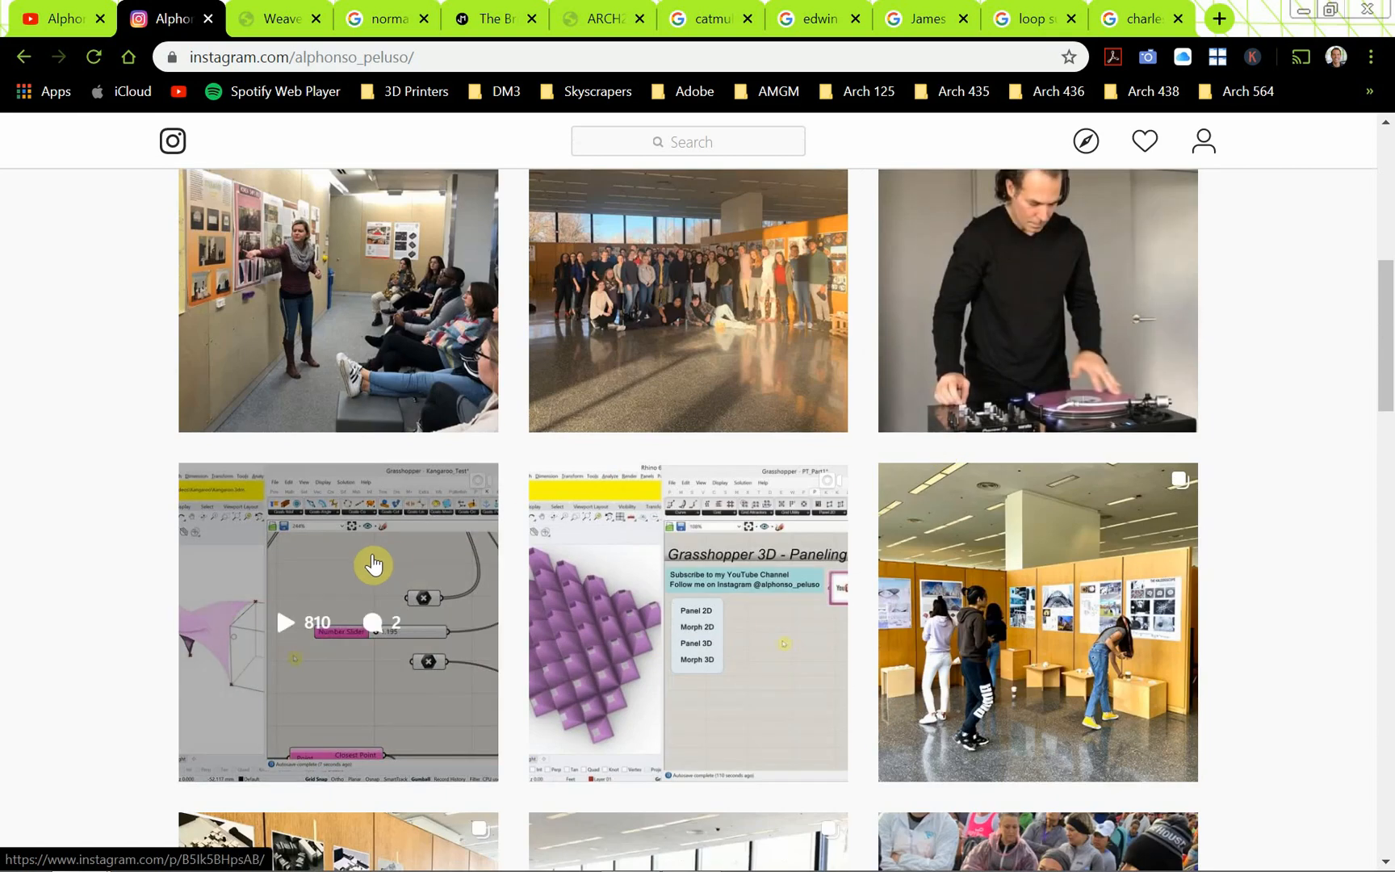
{"action": "scroll", "coordinate": [356, 569], "scroll_direction": "up", "scroll_amount": 9}
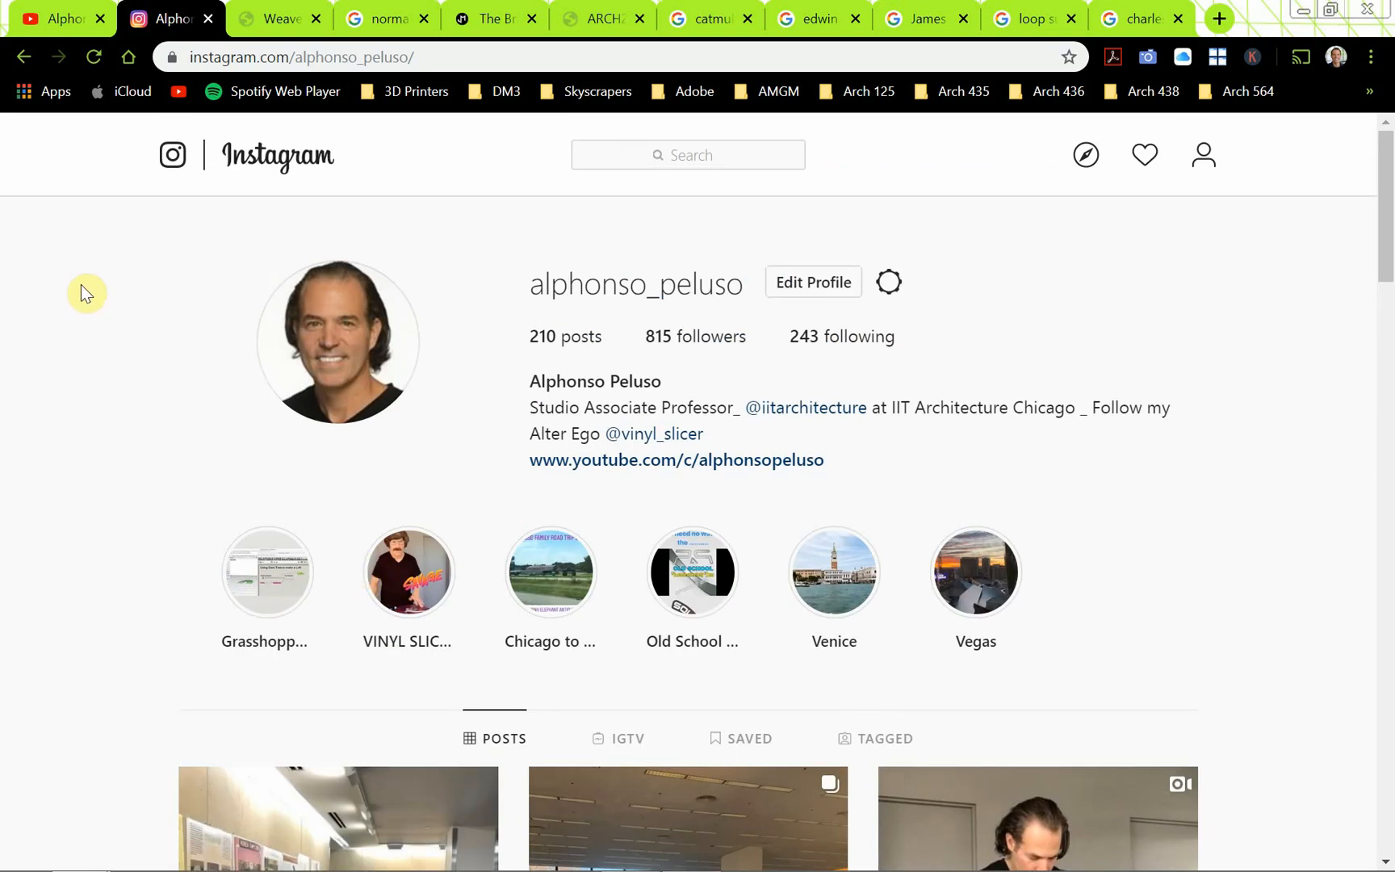
Review the Weaverbird plug-in page and the reference photos of Norman Foster's British Museum Great Court roof.
{"action": "left_click", "coordinate": [276, 23]}
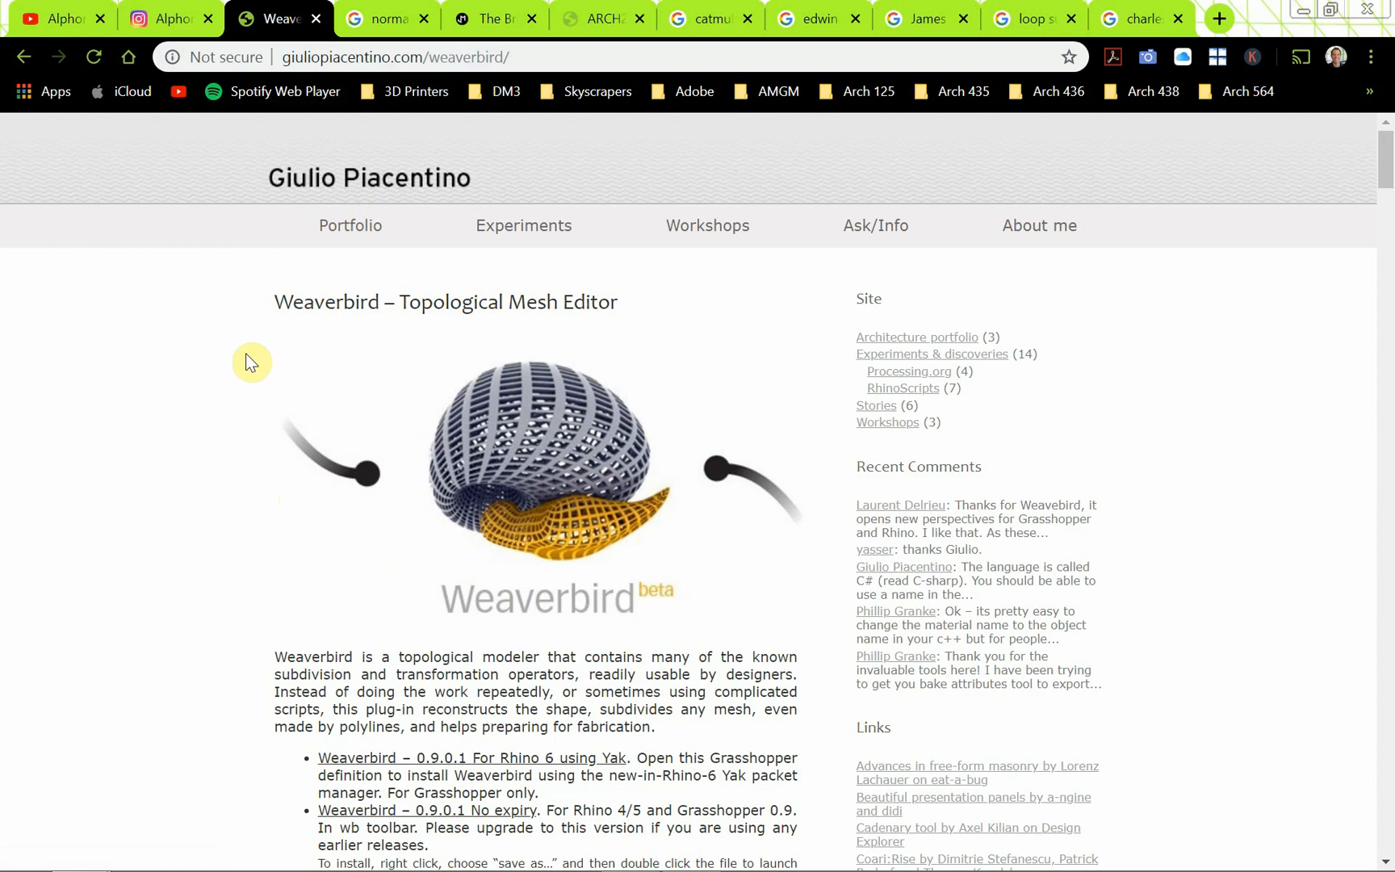
{"action": "left_click", "coordinate": [373, 25]}
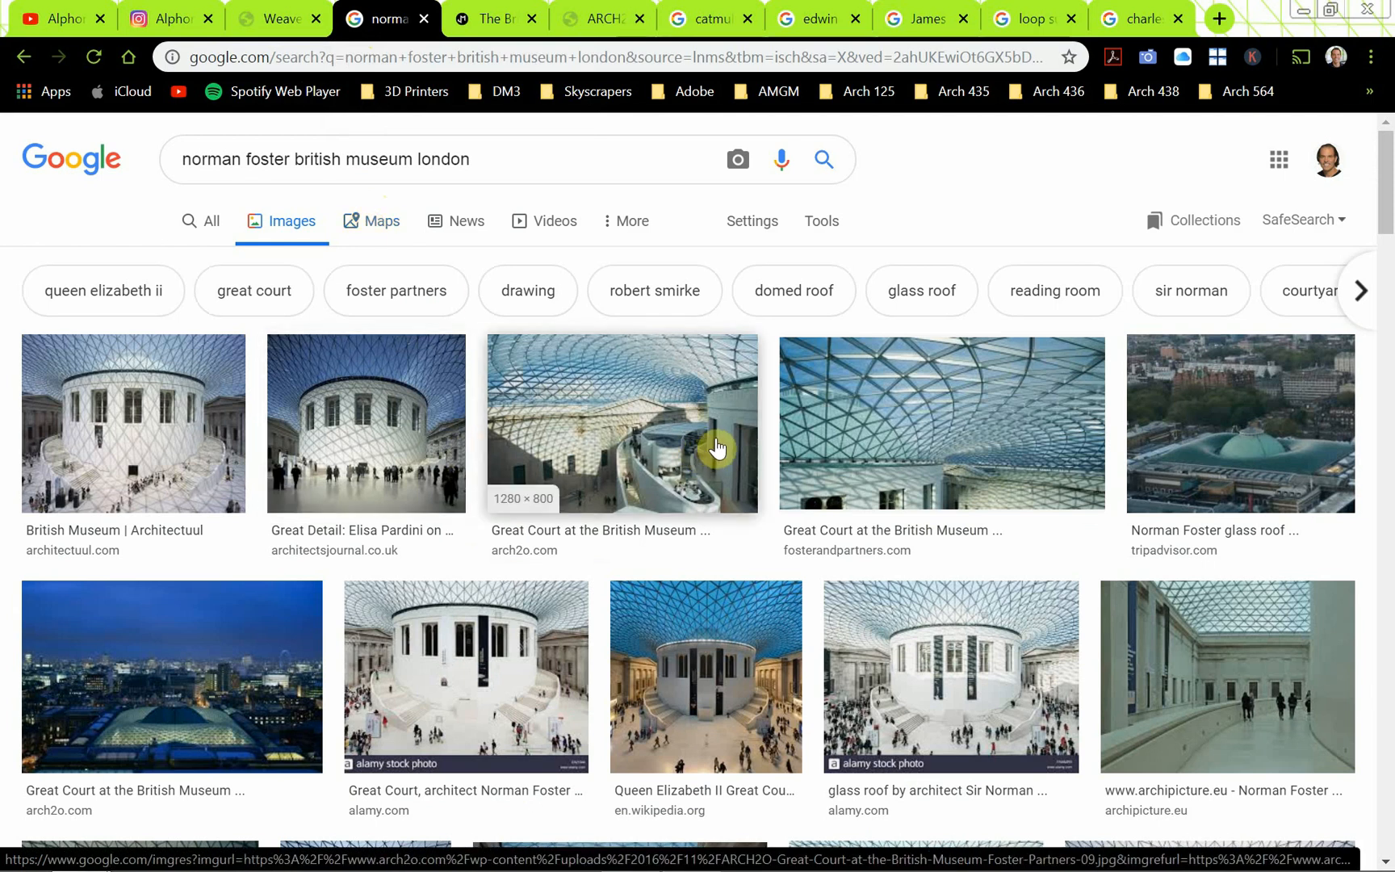
{"action": "left_click", "coordinate": [491, 20]}
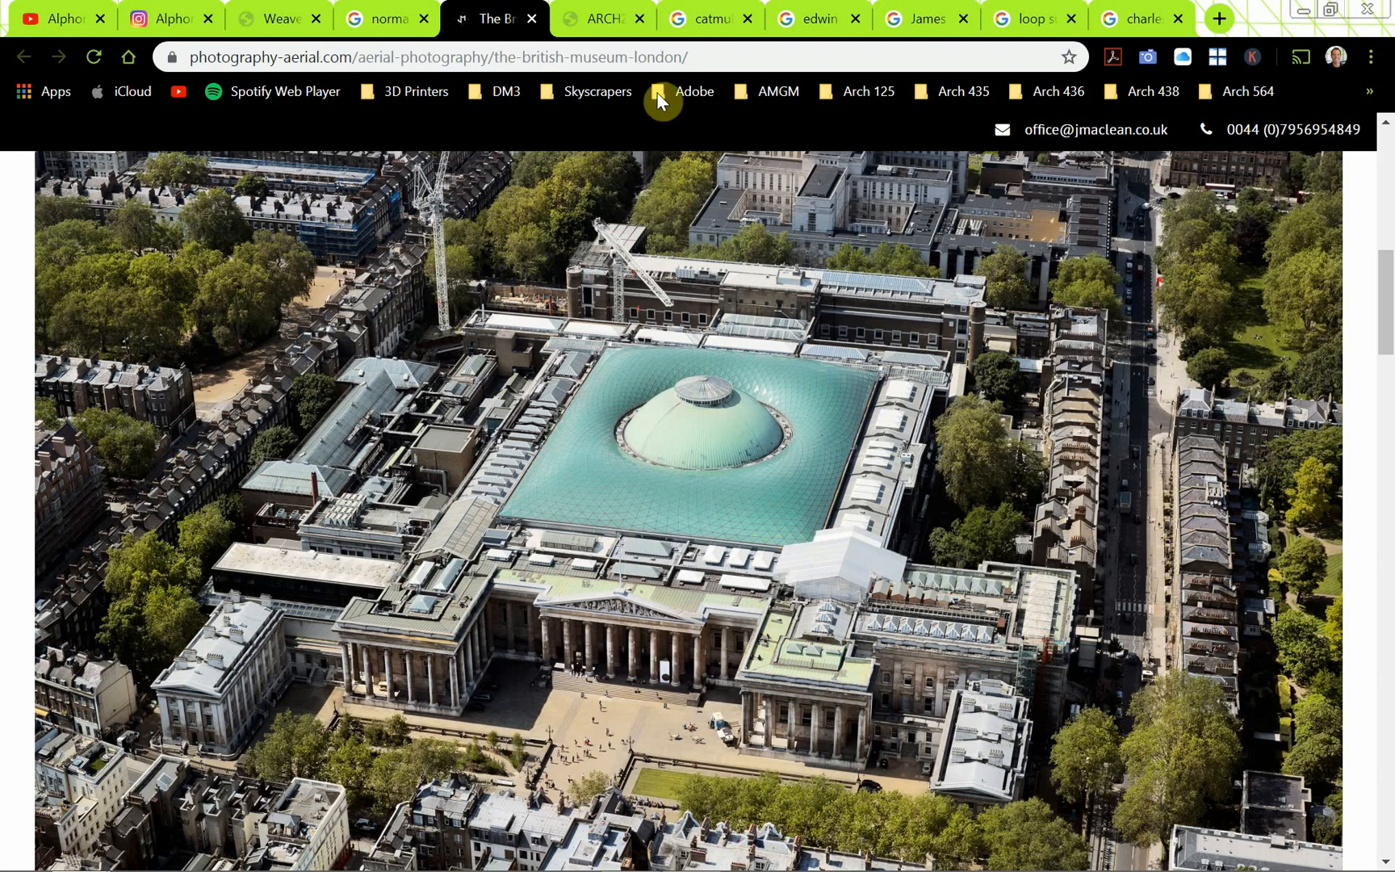
{"action": "left_click", "coordinate": [594, 21]}
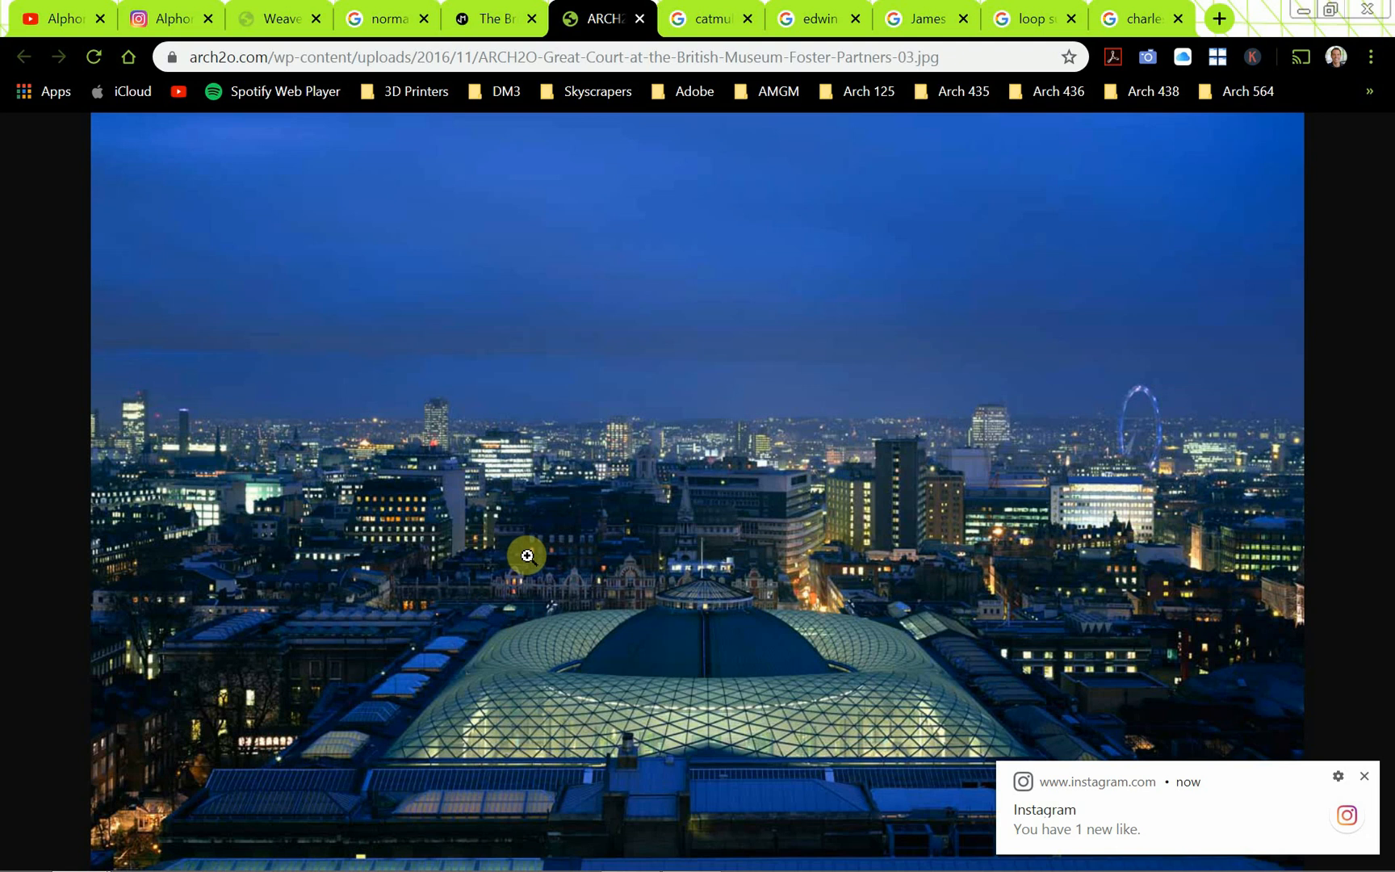
Return to Rhino and Grasshopper, dismiss the Instagram notification, and locate the Preview Mesh Edges display option.
{"action": "key", "text": "alt+Tab"}
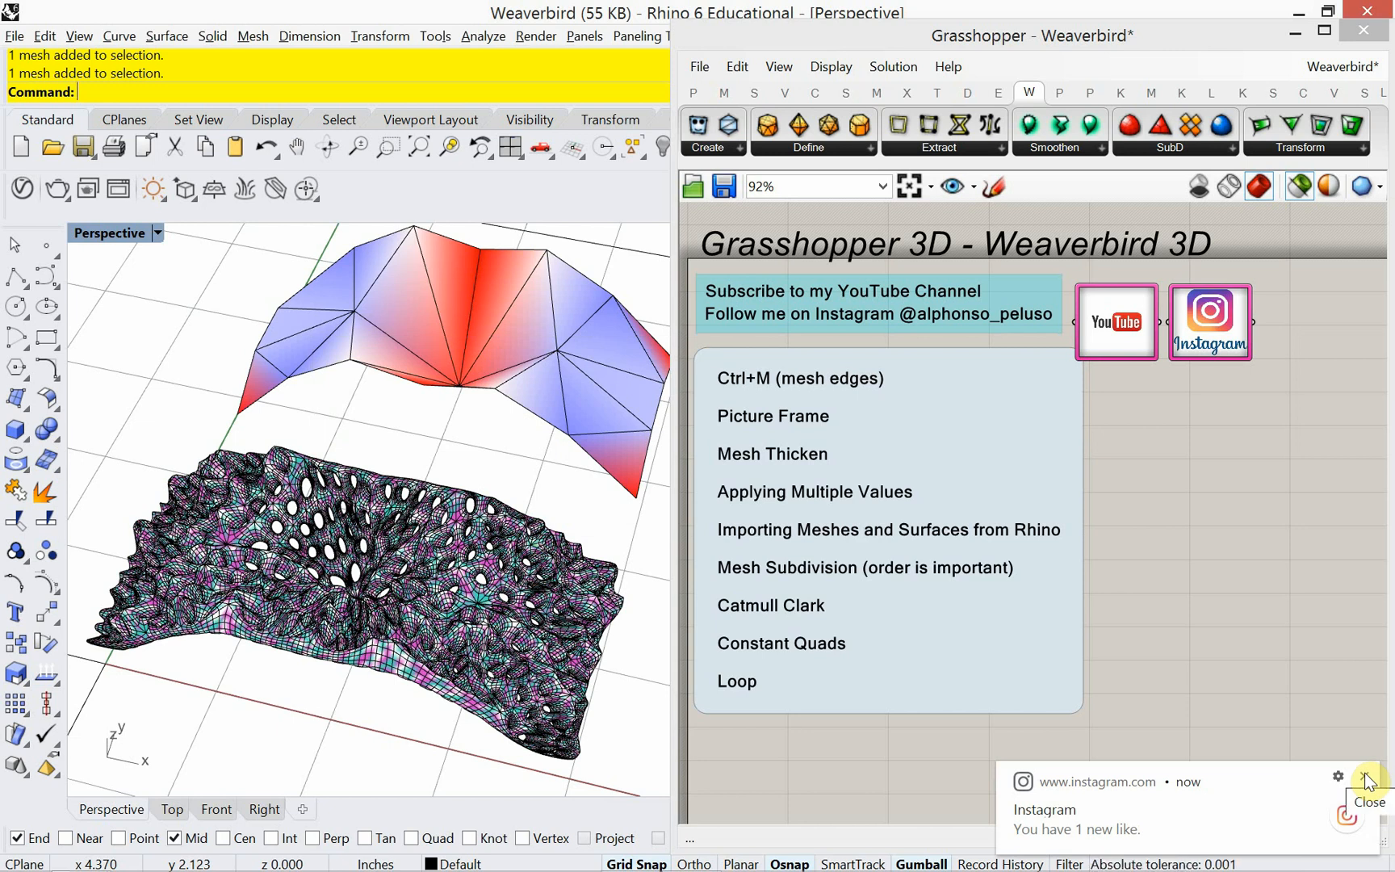
{"action": "left_click", "coordinate": [1366, 777]}
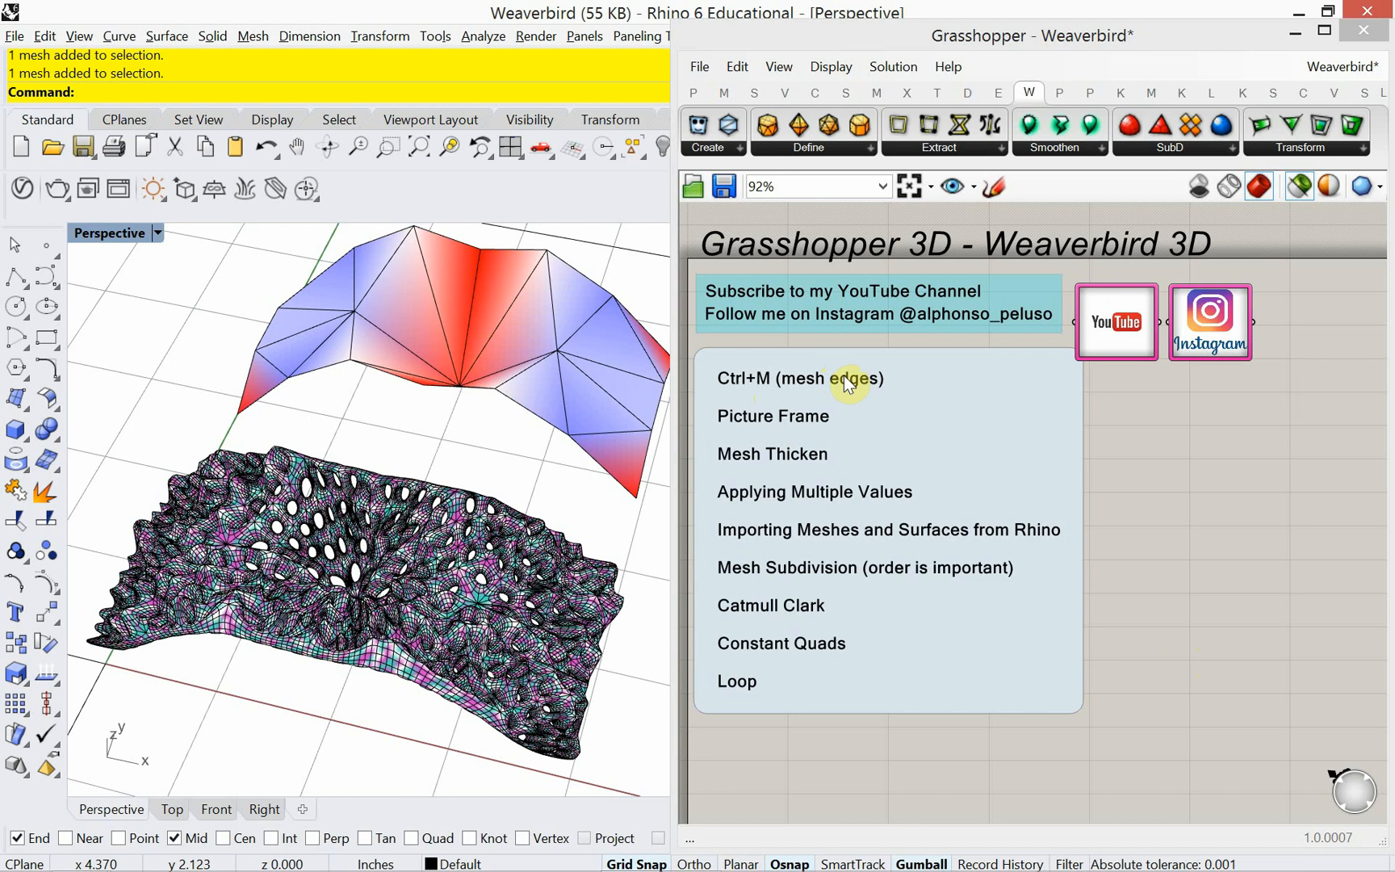
{"action": "left_click", "coordinate": [773, 68]}
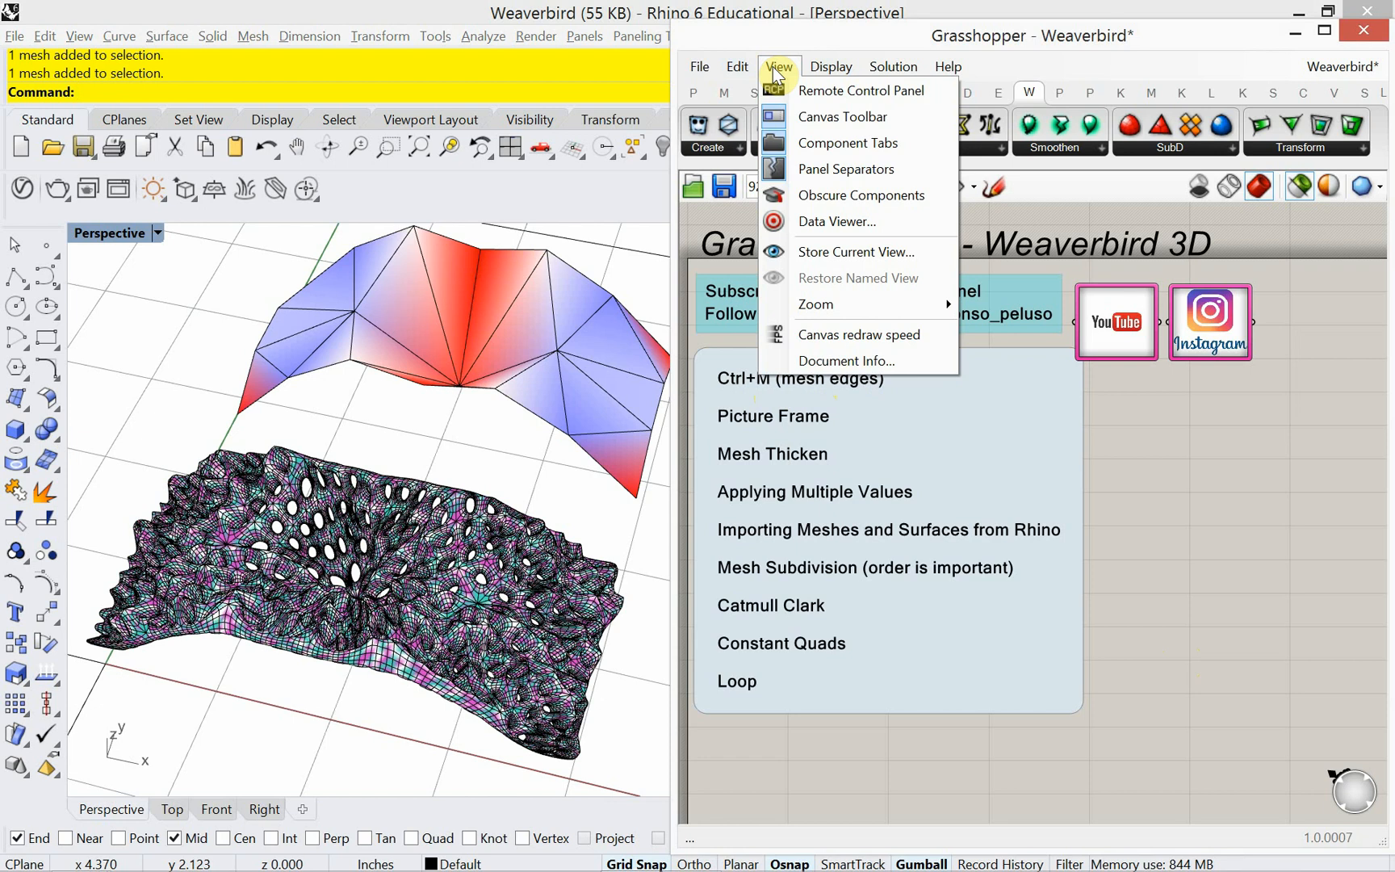
{"action": "left_click", "coordinate": [743, 71]}
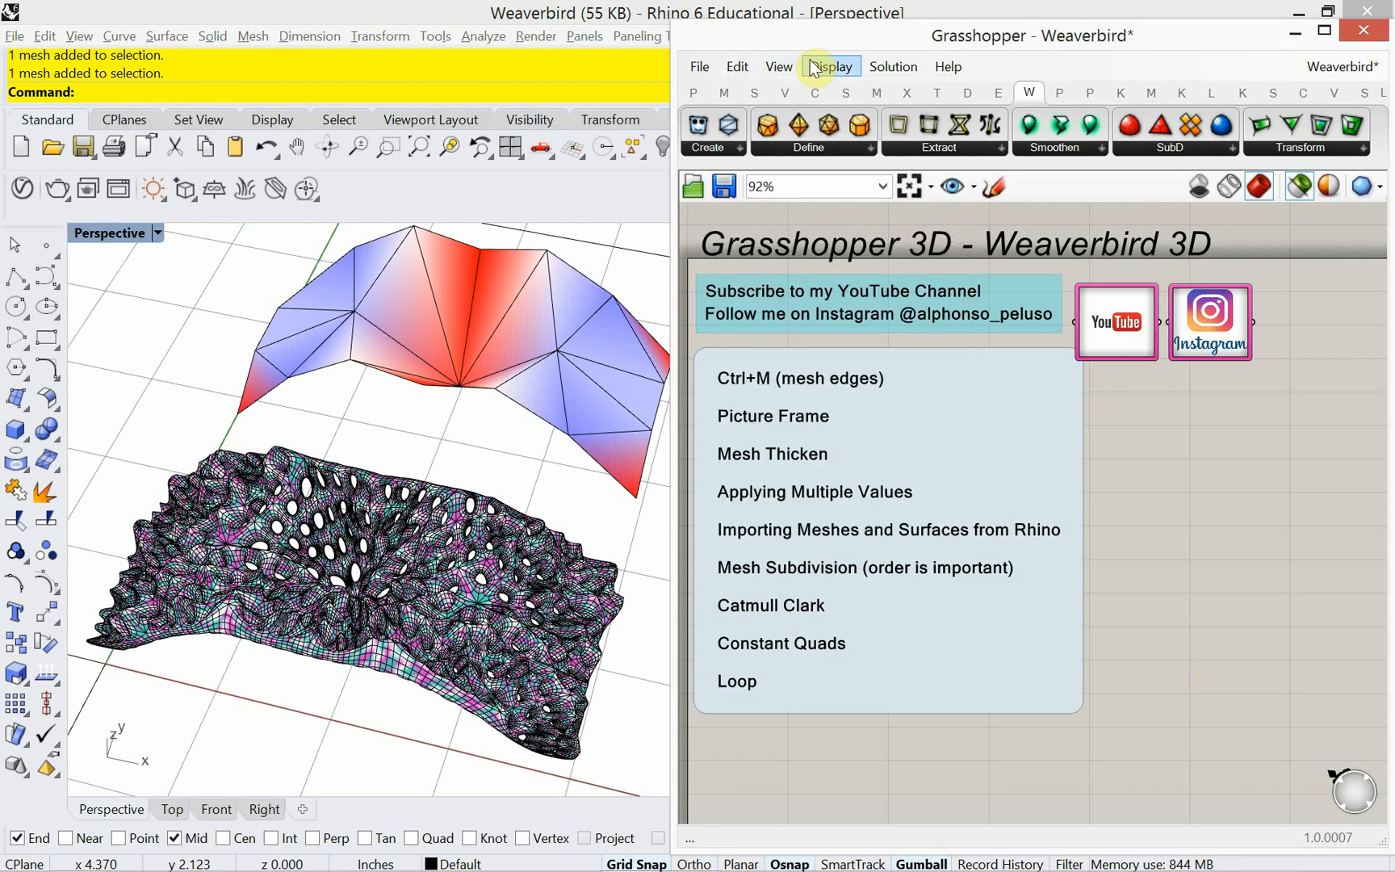
{"action": "left_click", "coordinate": [817, 67]}
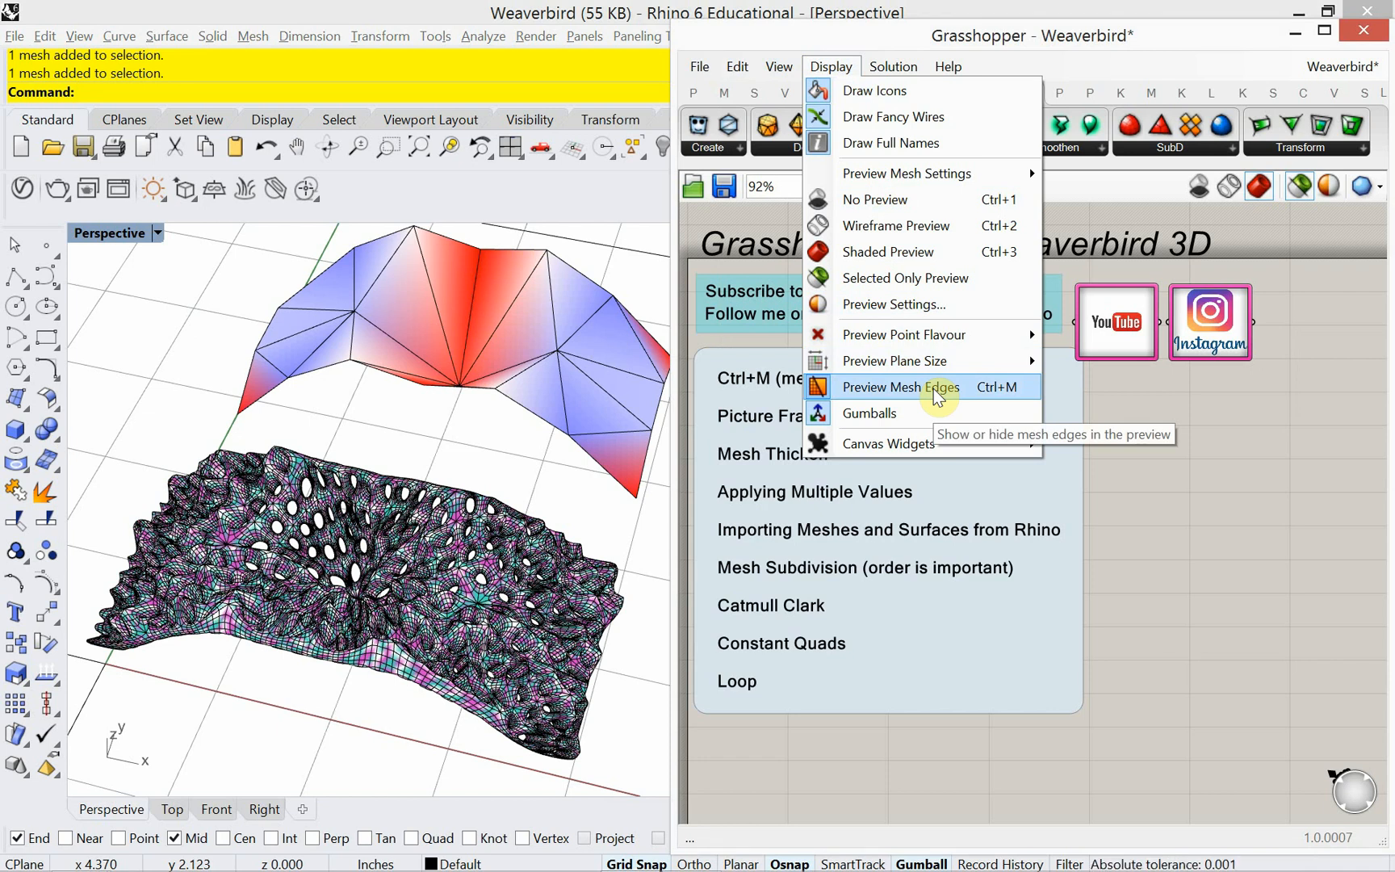
{"action": "left_click", "coordinate": [1189, 509]}
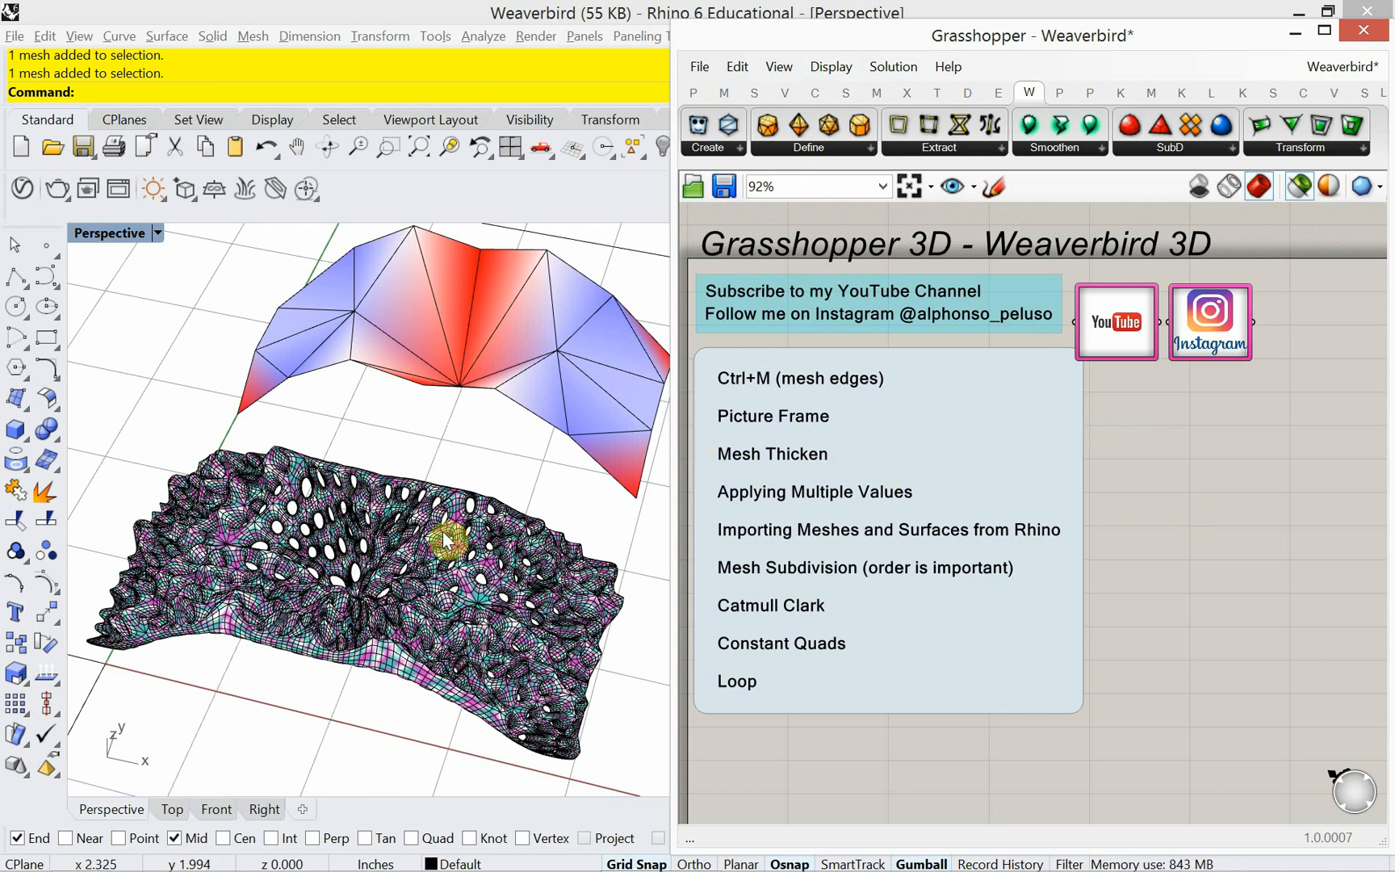
Reopen the recent Weaverbird file in Rhino, saving the changes to the current model.
{"action": "left_click", "coordinate": [12, 36]}
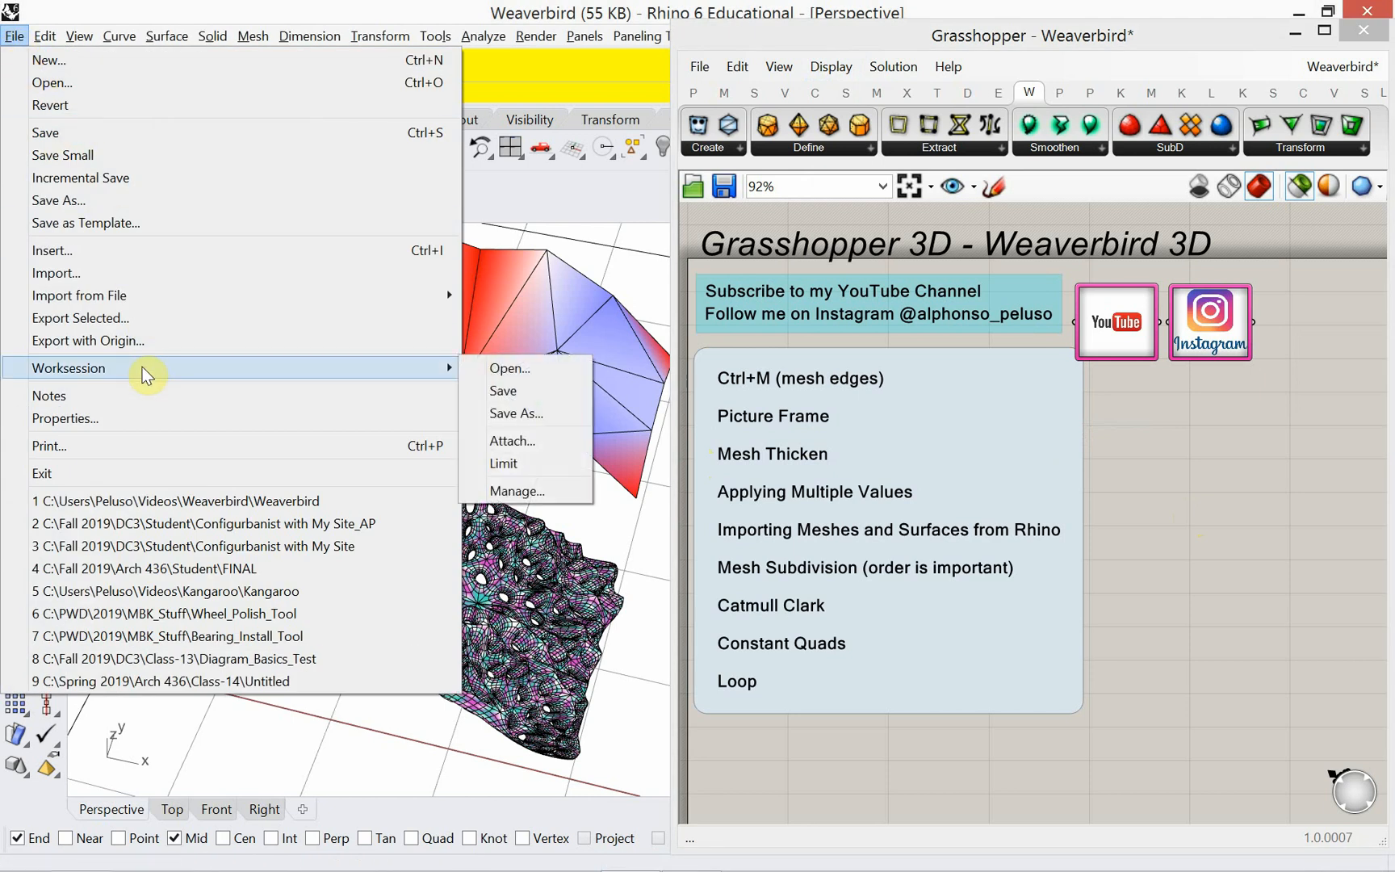
{"action": "left_click", "coordinate": [220, 507]}
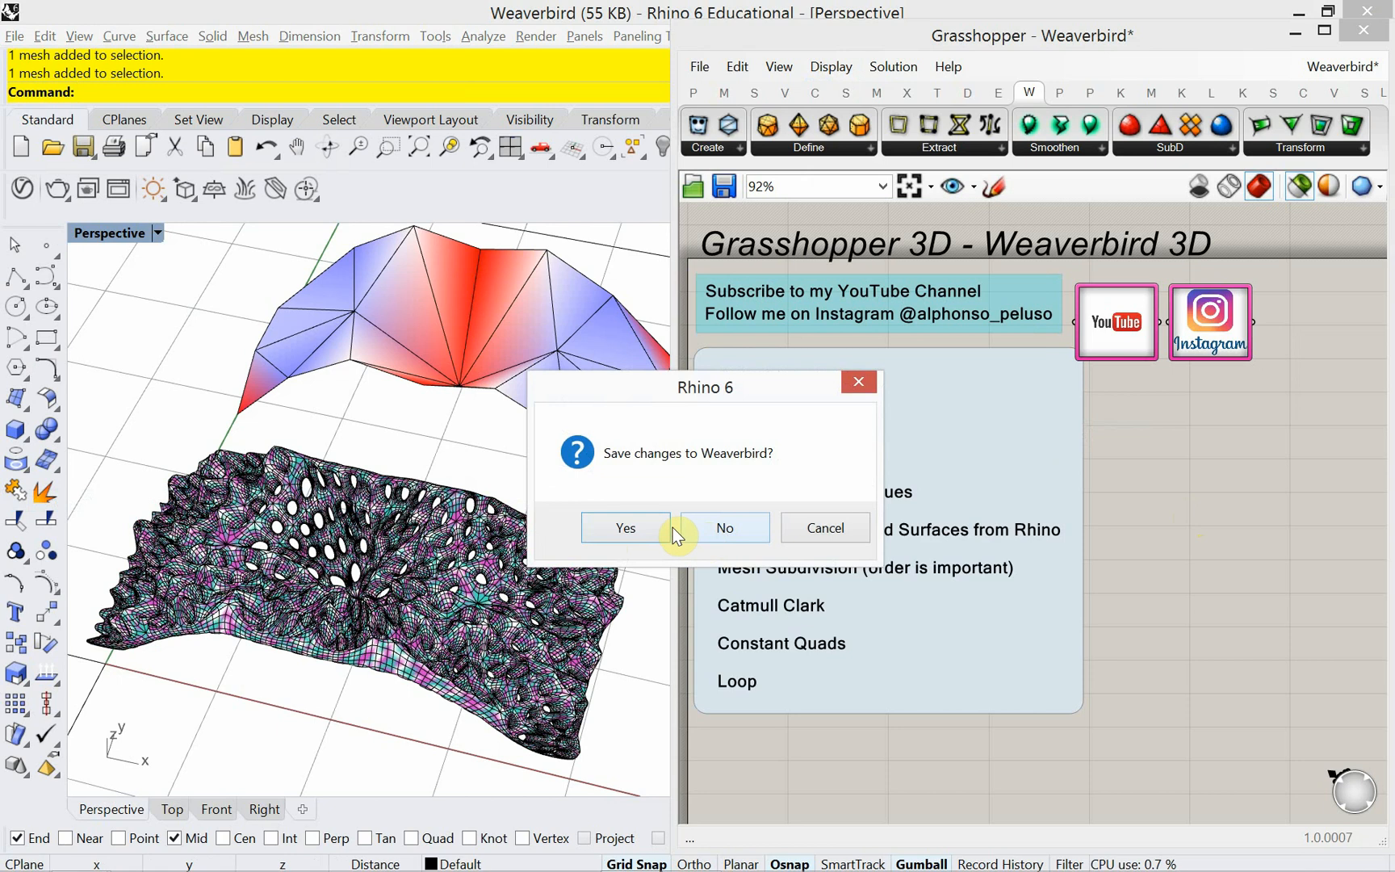
{"action": "left_click", "coordinate": [627, 529]}
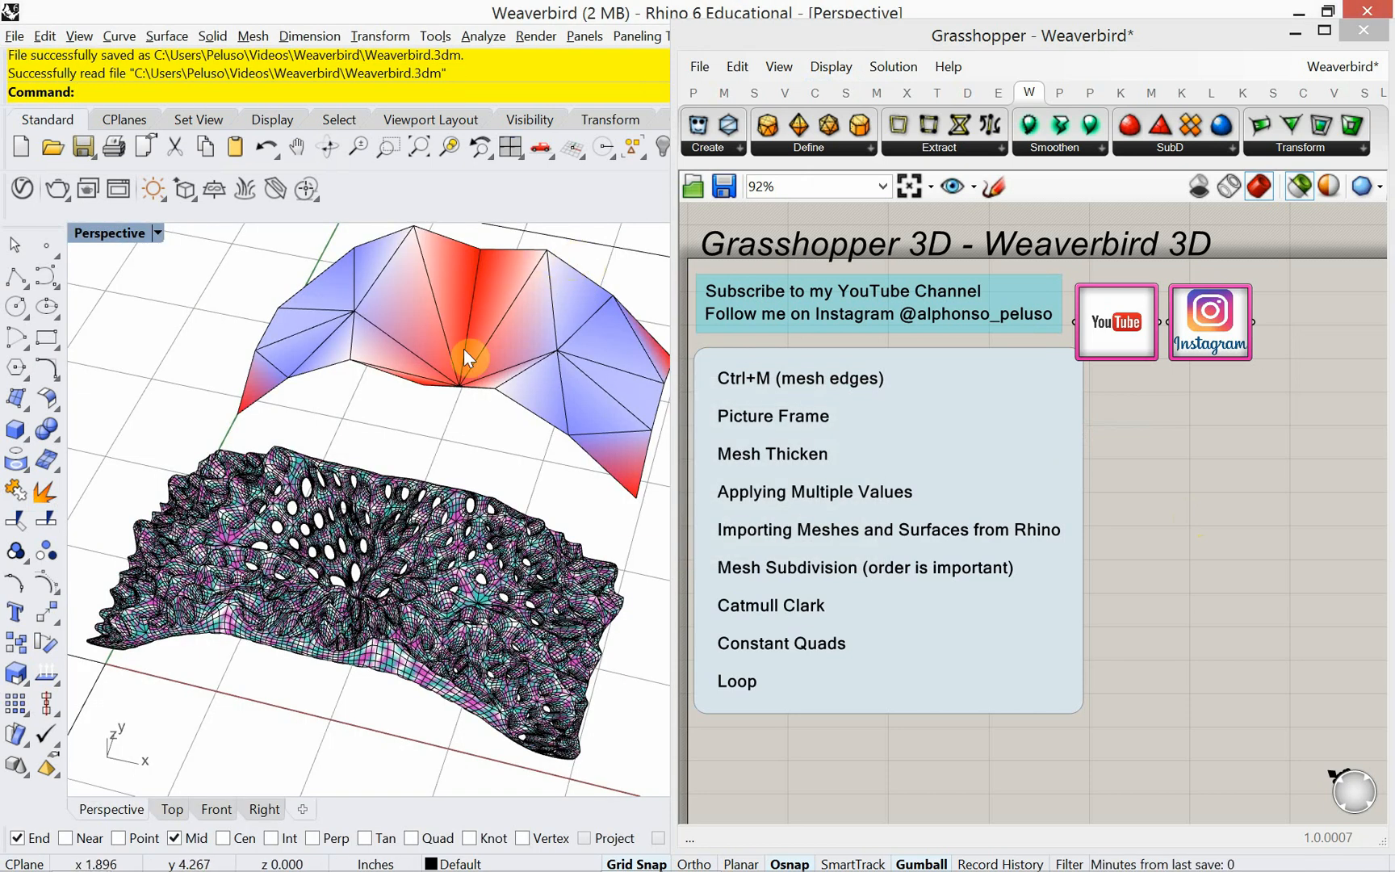
Hide both meshes in the Perspective viewport, the perforated one and the blue-and-red one.
{"action": "left_click", "coordinate": [469, 583]}
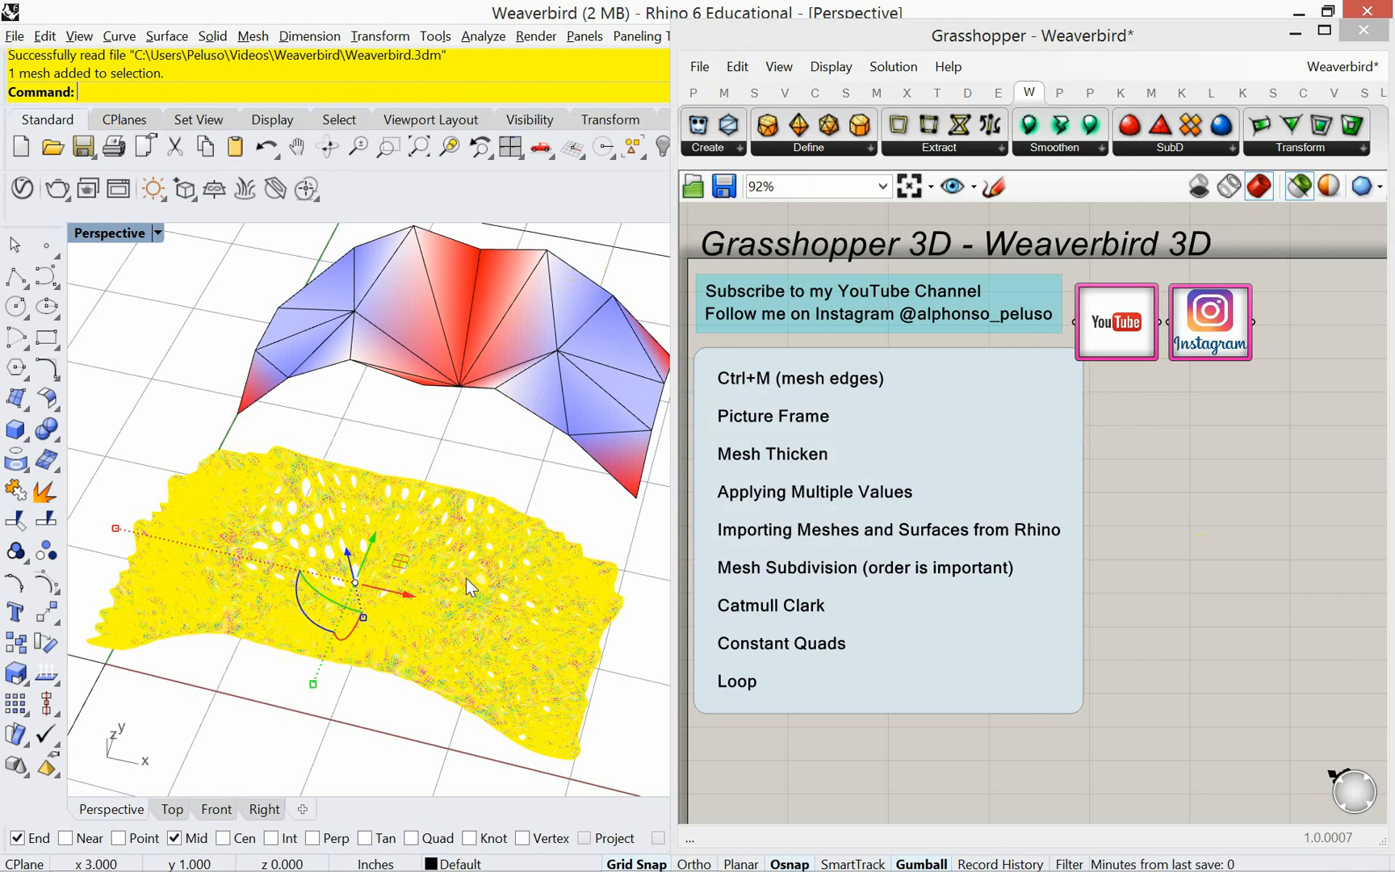
{"action": "type", "text": "hide"}
{"action": "key", "text": "Return"}
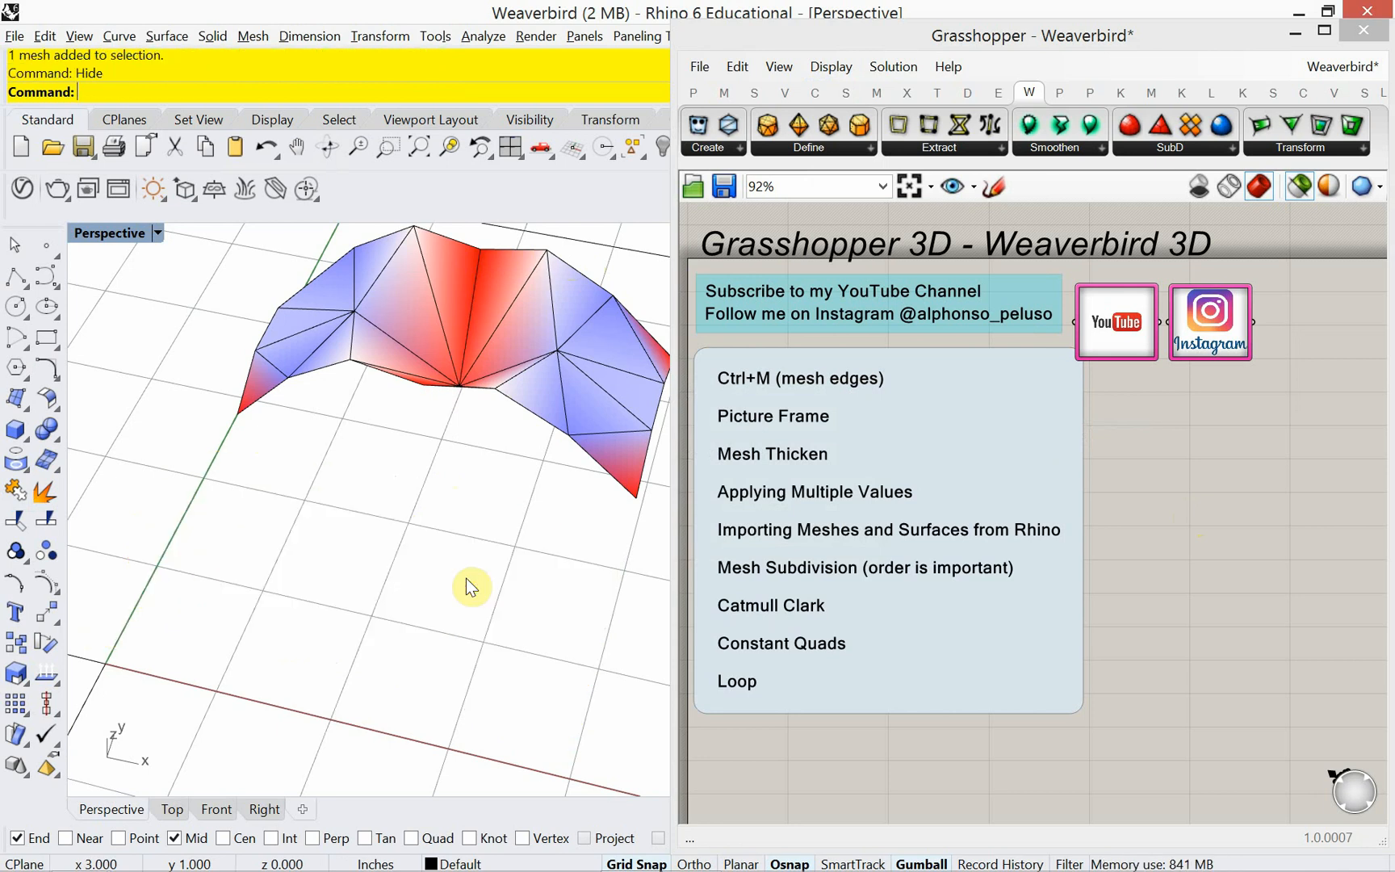
{"action": "left_click", "coordinate": [489, 376]}
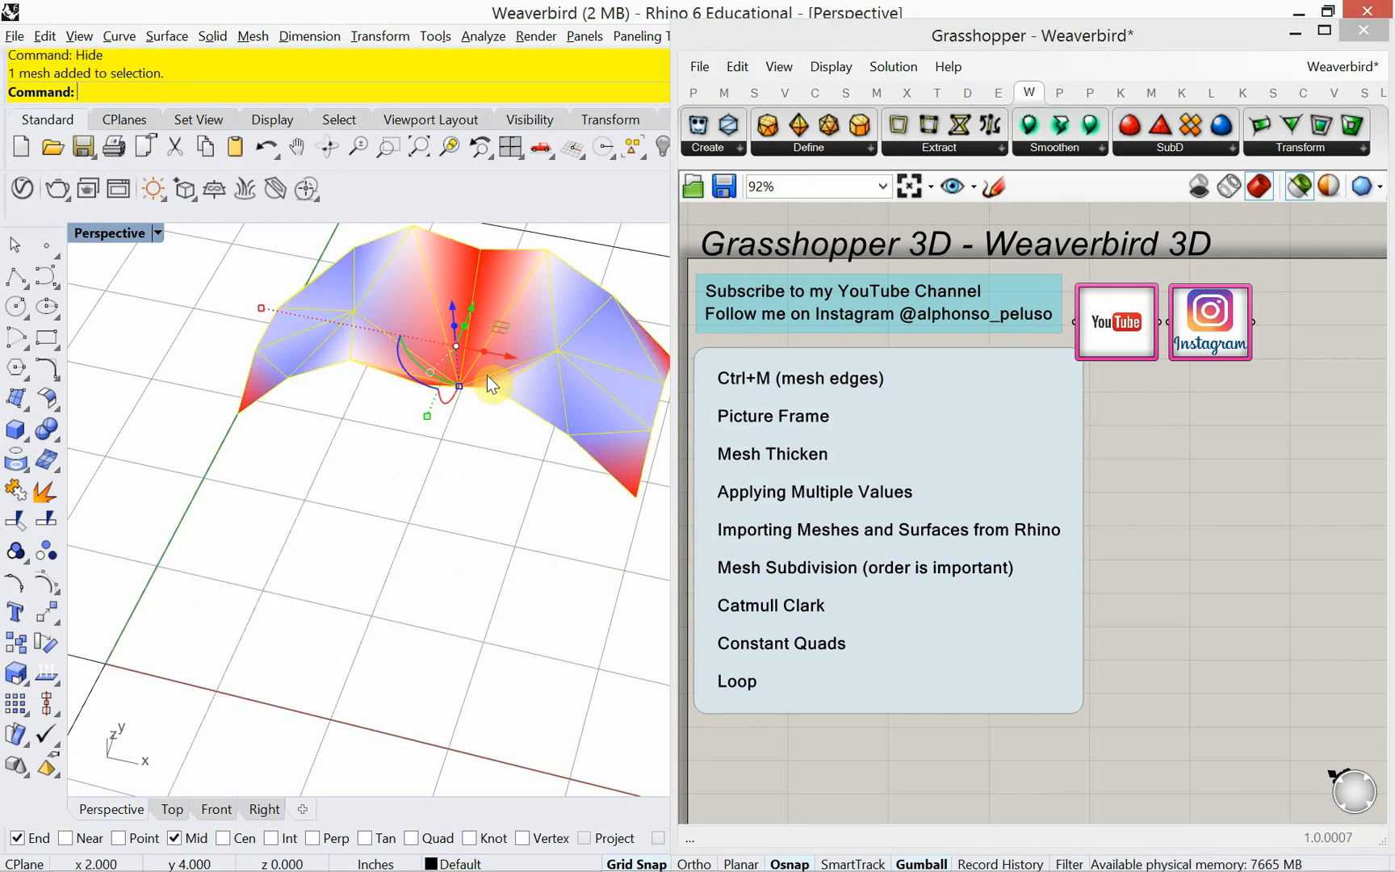
{"action": "type", "text": "hide"}
{"action": "key", "text": "Return"}
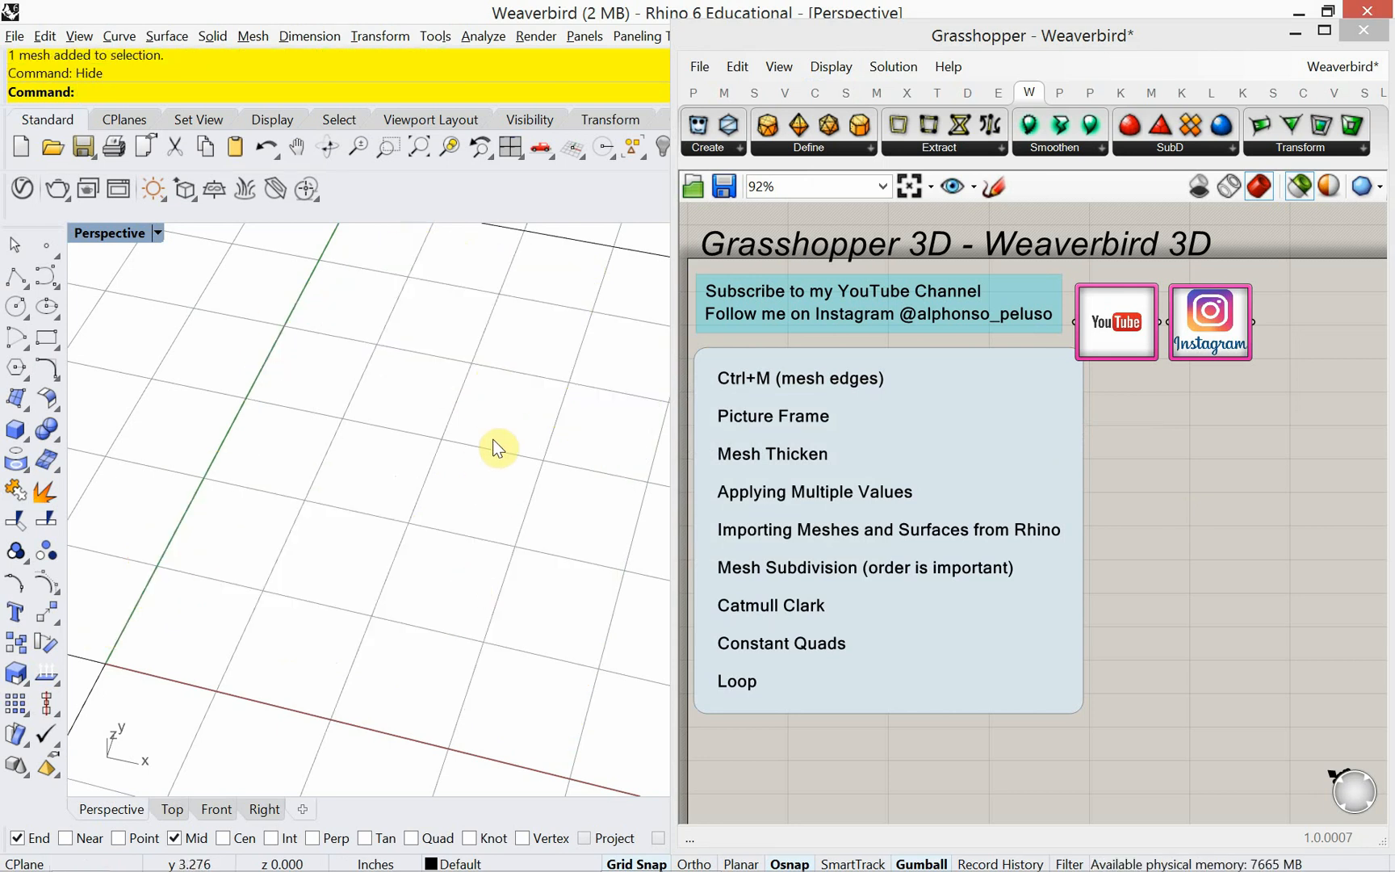
{"action": "right_click_drag", "start_coordinate": [447, 520], "coordinate": [386, 501]}
{"action": "scroll", "coordinate": [399, 512], "scroll_direction": "down", "scroll_amount": 5}
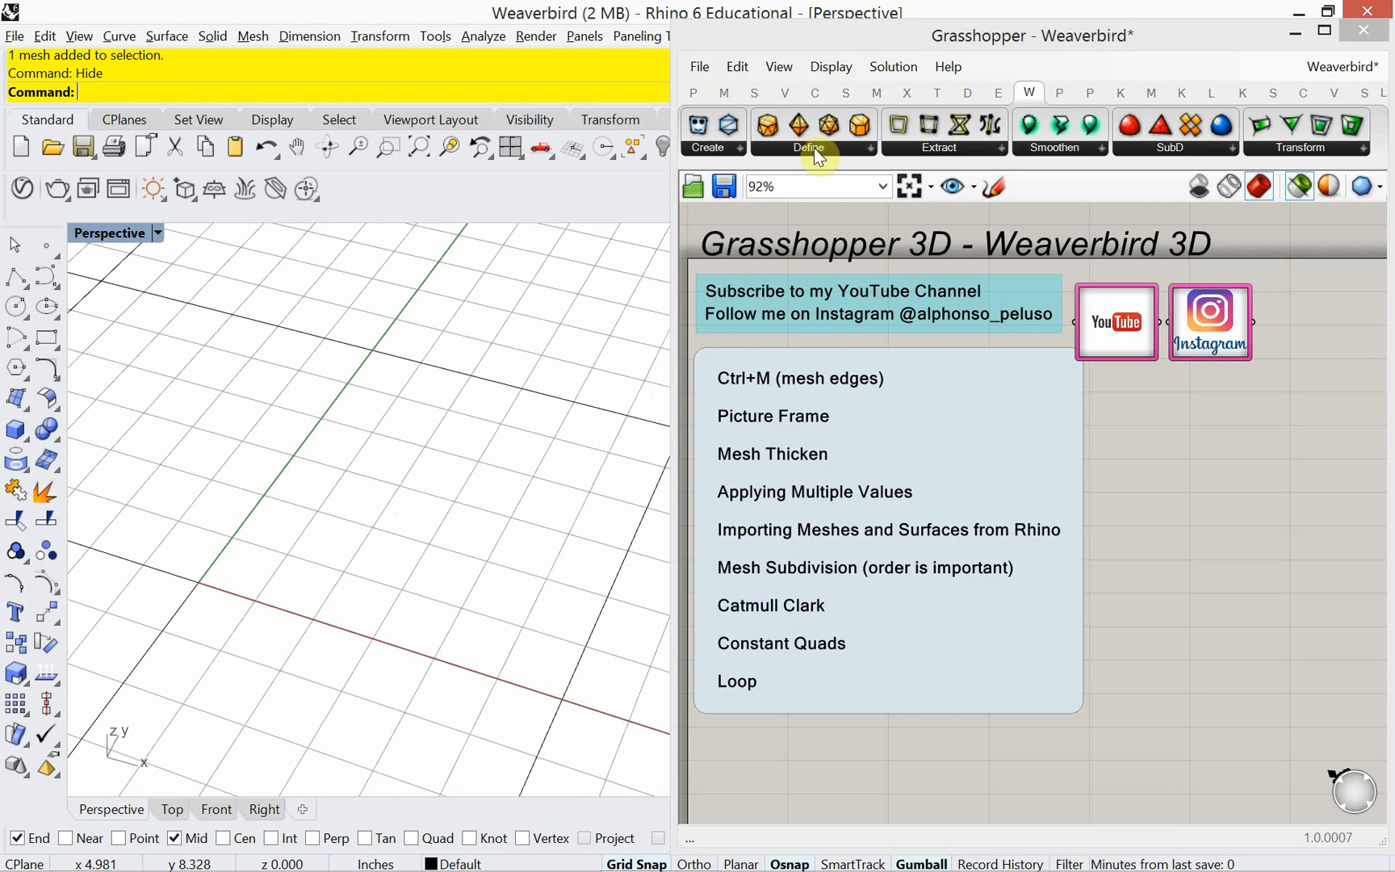
Place a Weaverbird's Polylines Dodecahedron component on the empty canvas beside the notes.
{"action": "mouse_move", "coordinate": [1032, 91]}
{"action": "left_click", "coordinate": [806, 149]}
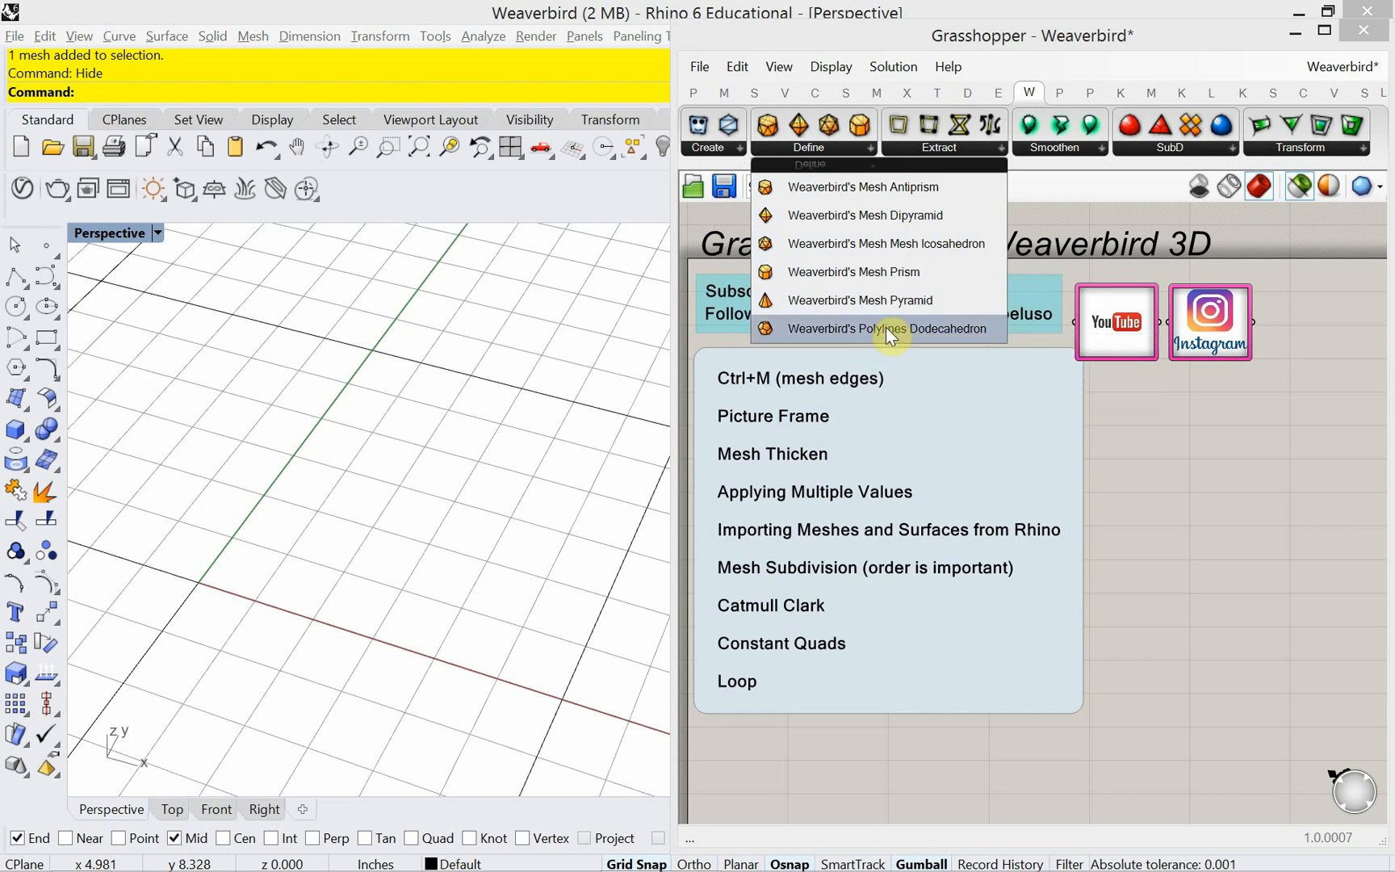
{"action": "left_click_drag", "start_coordinate": [886, 327], "coordinate": [1250, 475]}
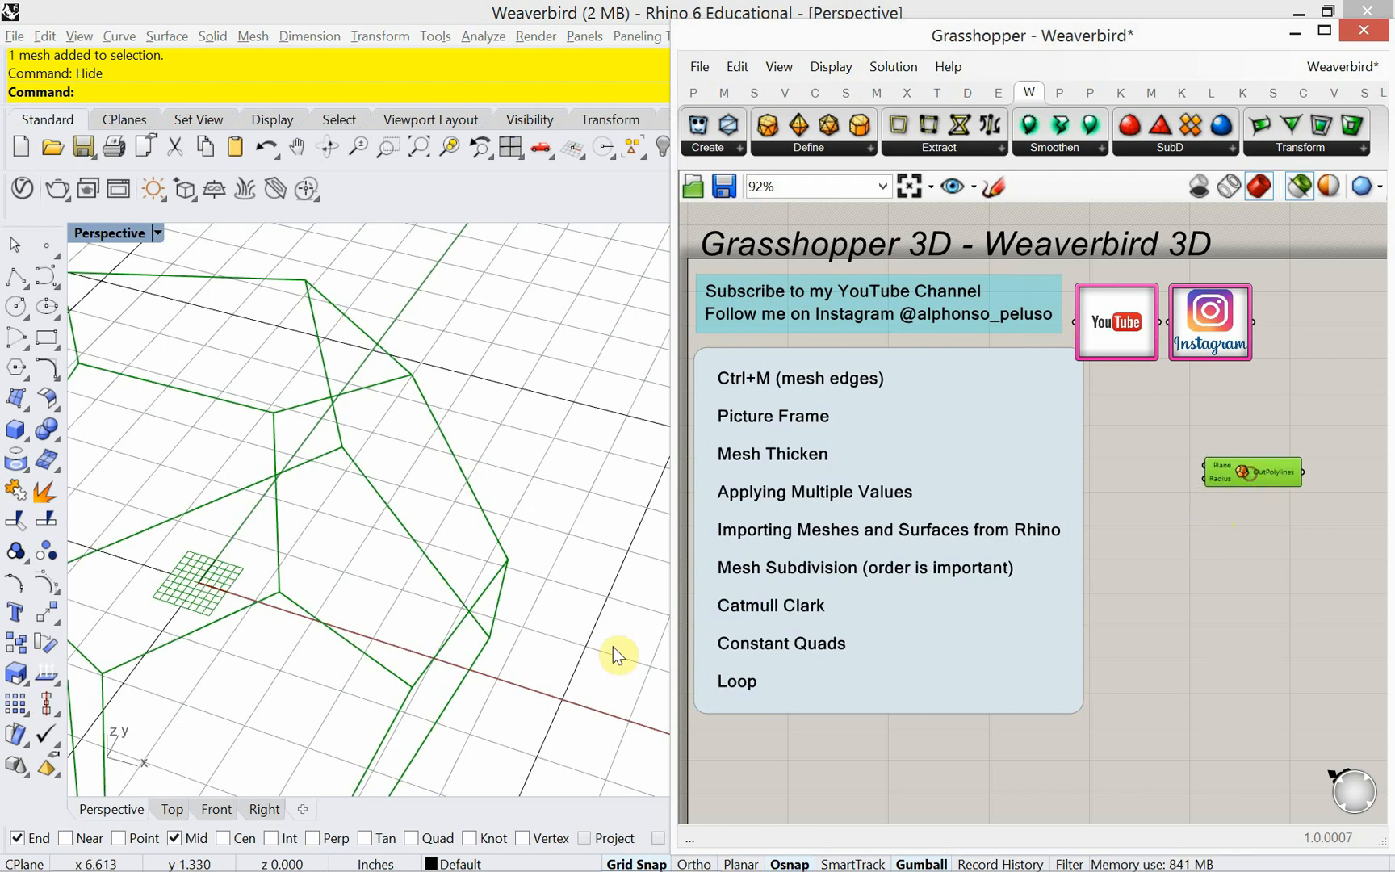
{"action": "mouse_move", "coordinate": [460, 604]}
{"action": "right_mouse_down"}
{"action": "mouse_move", "coordinate": [447, 566]}
{"action": "mouse_move", "coordinate": [481, 510]}
{"action": "mouse_move", "coordinate": [399, 597]}
{"action": "mouse_move", "coordinate": [406, 634]}
{"action": "mouse_move", "coordinate": [399, 611]}
{"action": "mouse_move", "coordinate": [433, 580]}
{"action": "mouse_move", "coordinate": [441, 598]}
{"action": "right_mouse_up"}
{"action": "left_click_drag", "start_coordinate": [1246, 473], "coordinate": [1280, 476]}
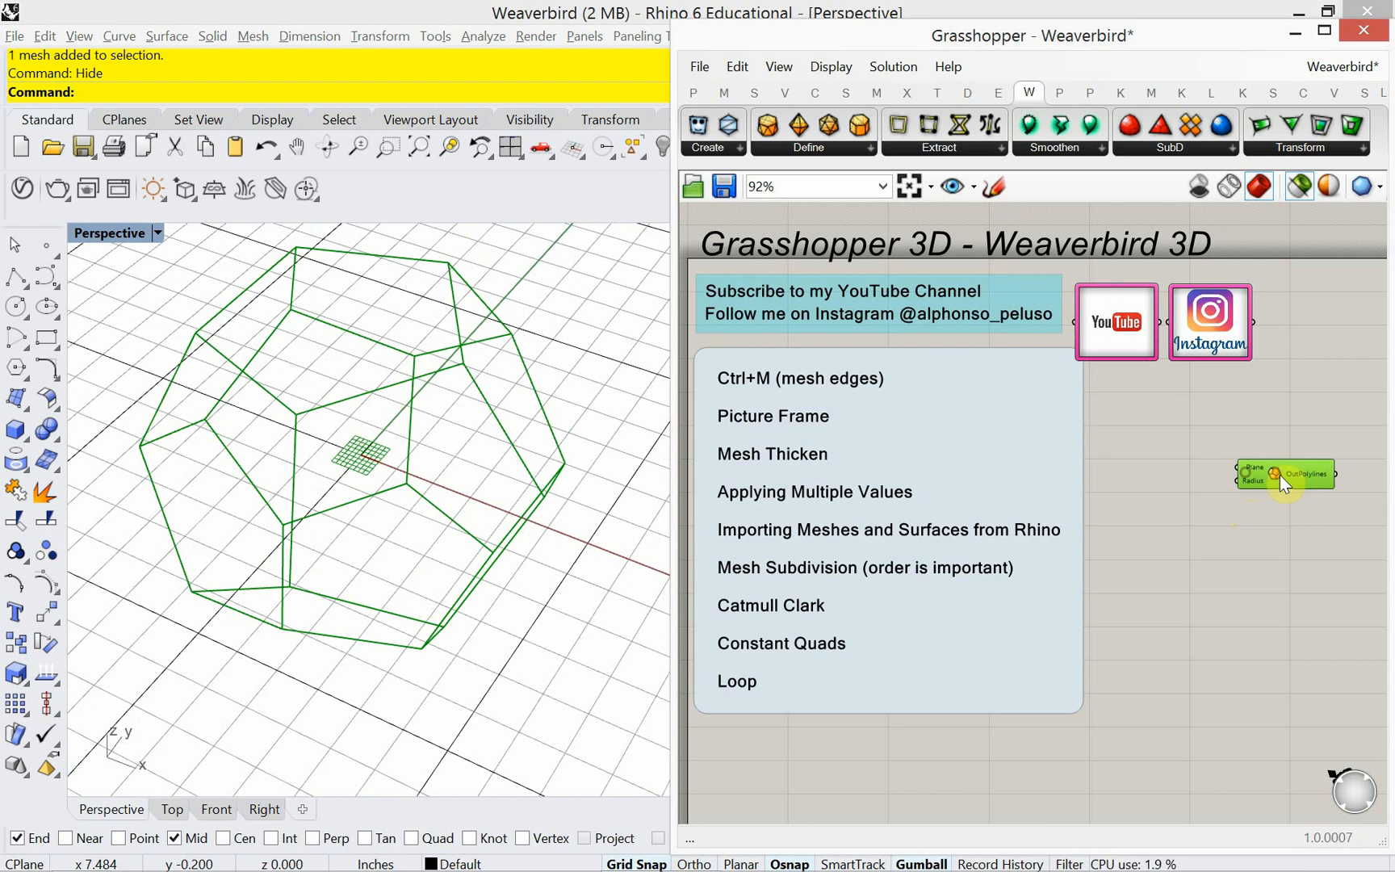
Add a number slider with the value 5 and connect it to the dodecahedron's Radius input.
{"action": "right_click_drag", "start_coordinate": [1252, 512], "coordinate": [1194, 537]}
{"action": "scroll", "coordinate": [1194, 536], "scroll_direction": "up", "scroll_amount": 3}
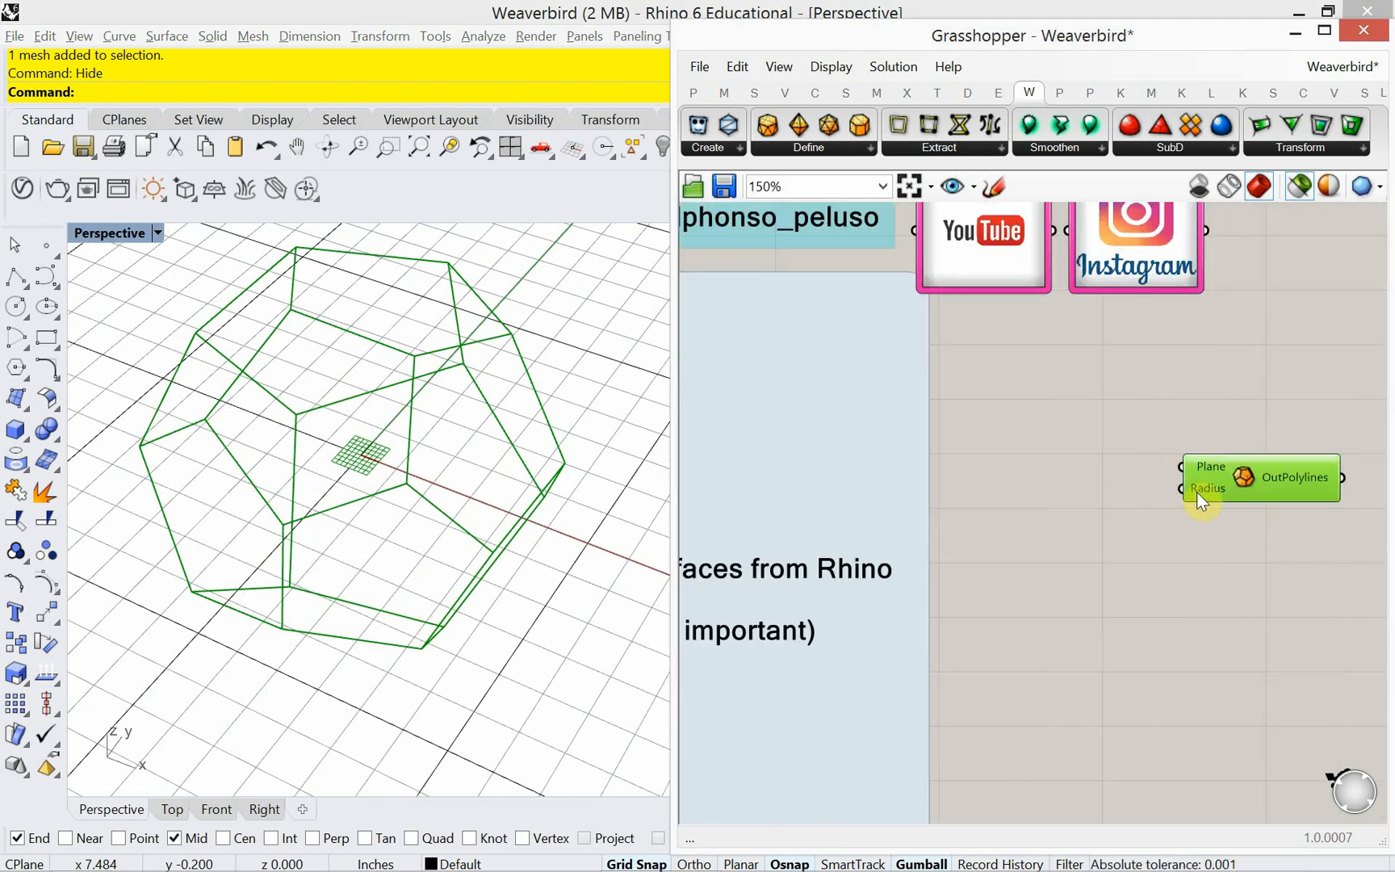
{"action": "double_click", "coordinate": [1064, 533]}
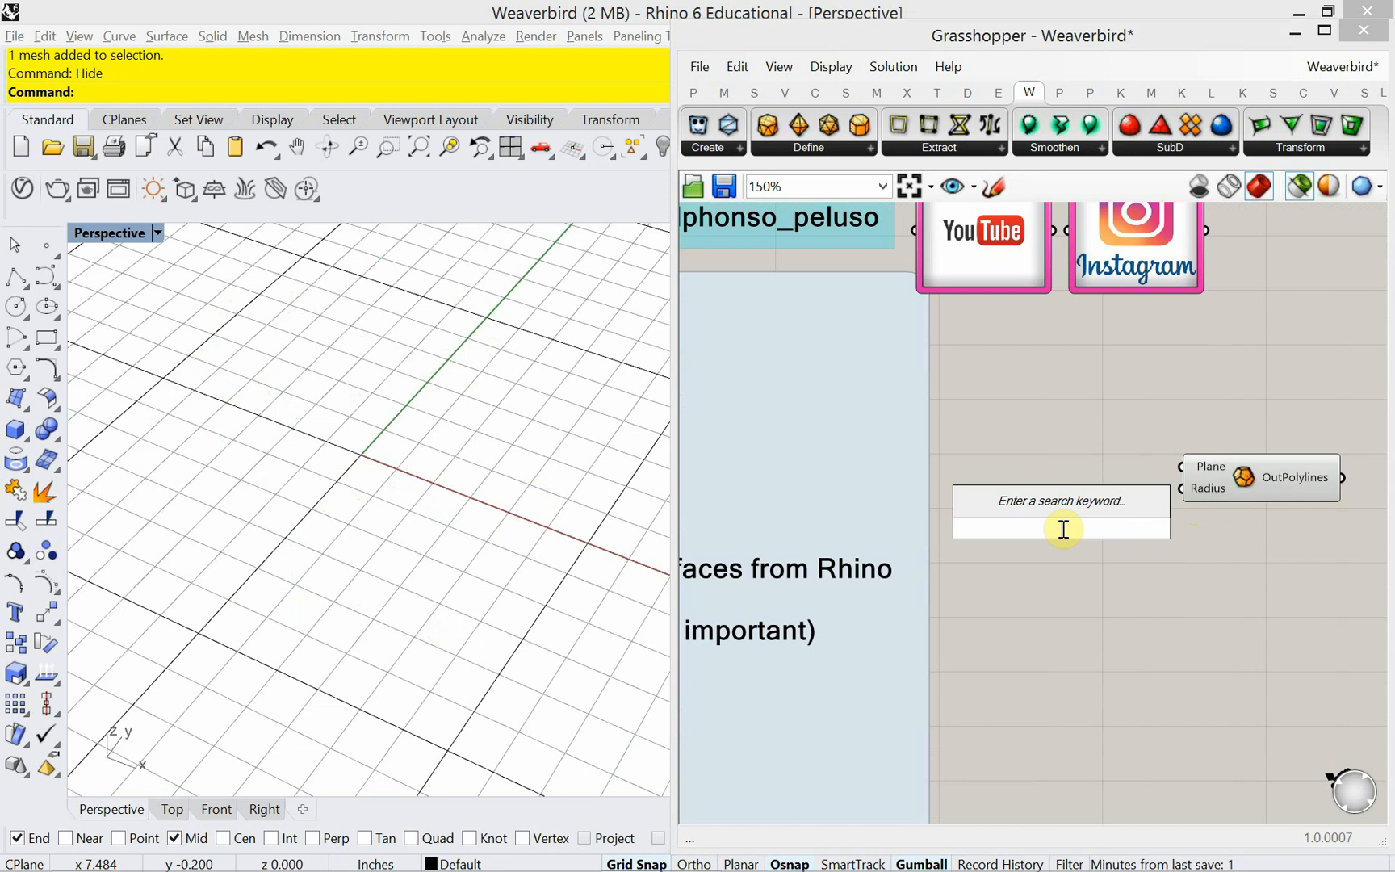
{"action": "type", "text": "5"}
{"action": "key", "text": "Return"}
{"action": "left_click_drag", "start_coordinate": [1174, 530], "coordinate": [1135, 489]}
Turn off drawing the preview for selected objects only, and move the dodecahedron component slightly away from its slider.
{"action": "left_click", "coordinate": [1293, 195]}
{"action": "left_click_drag", "start_coordinate": [1260, 483], "coordinate": [1293, 486]}
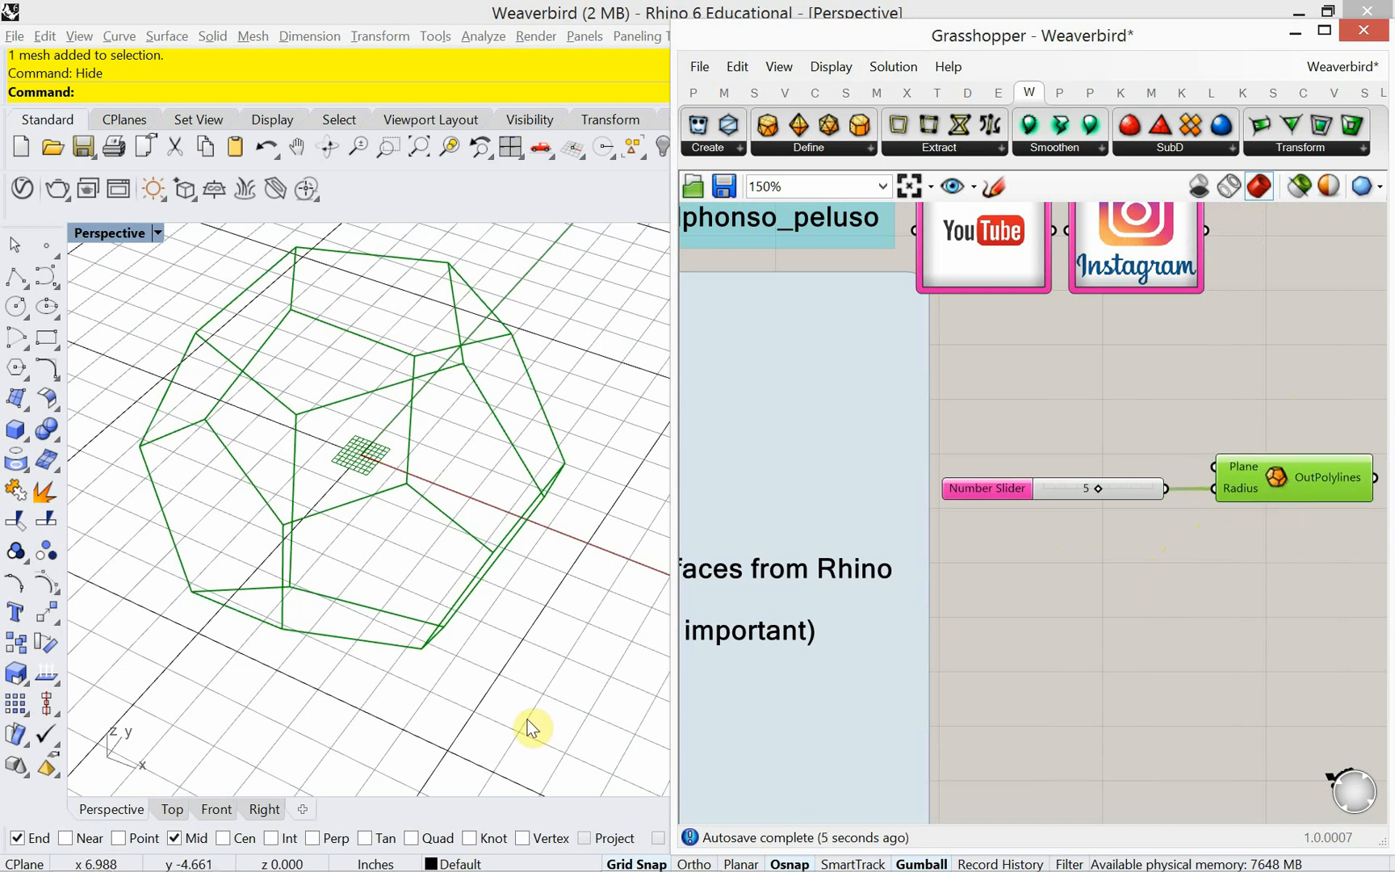
{"action": "right_click_drag", "start_coordinate": [386, 736], "coordinate": [376, 680]}
{"action": "scroll", "coordinate": [1050, 571], "scroll_direction": "down", "scroll_amount": 3}
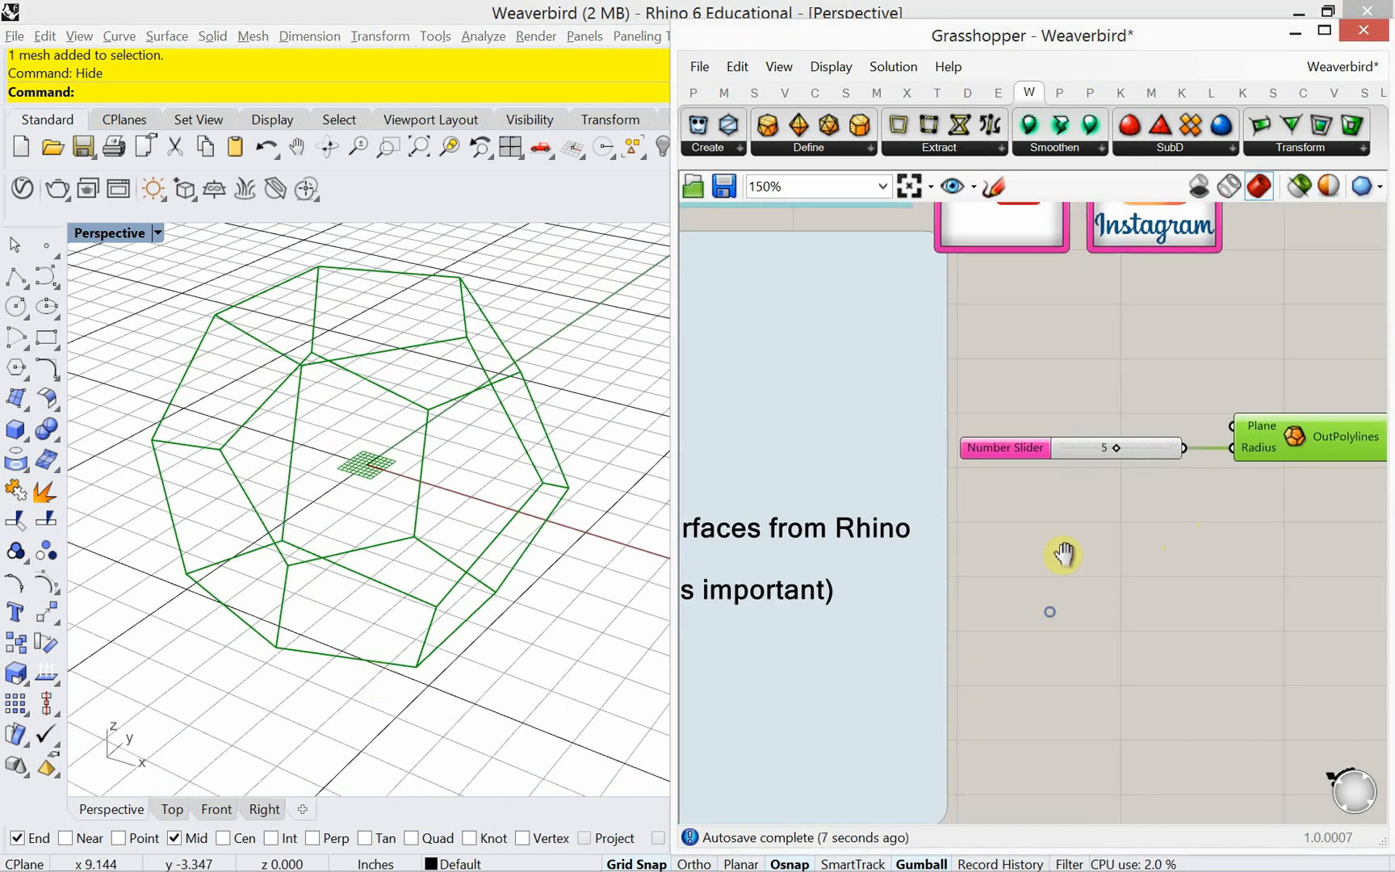
{"action": "right_click_drag", "start_coordinate": [1050, 575], "coordinate": [1152, 594]}
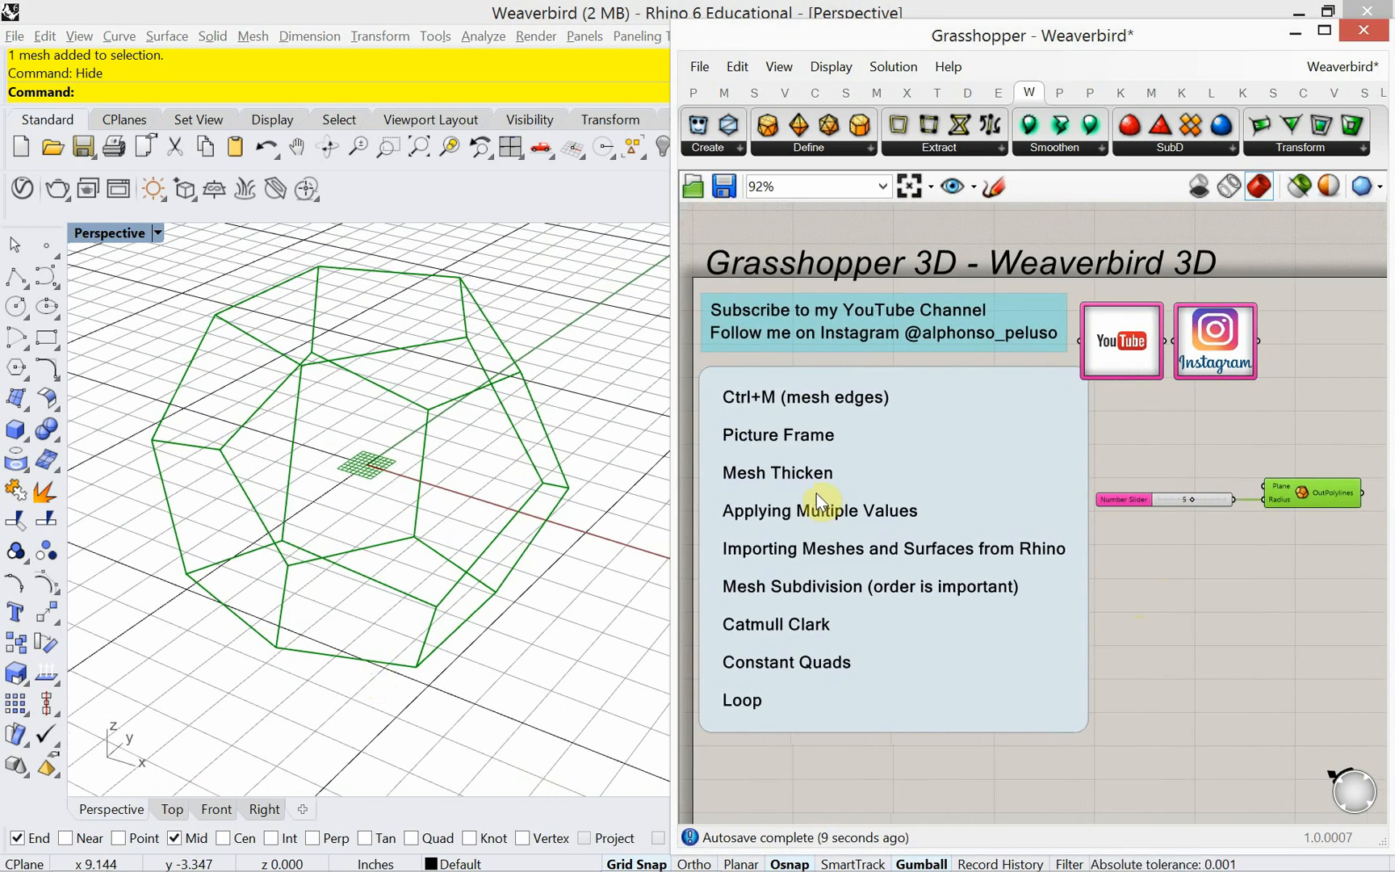
{"action": "left_click", "coordinate": [754, 440]}
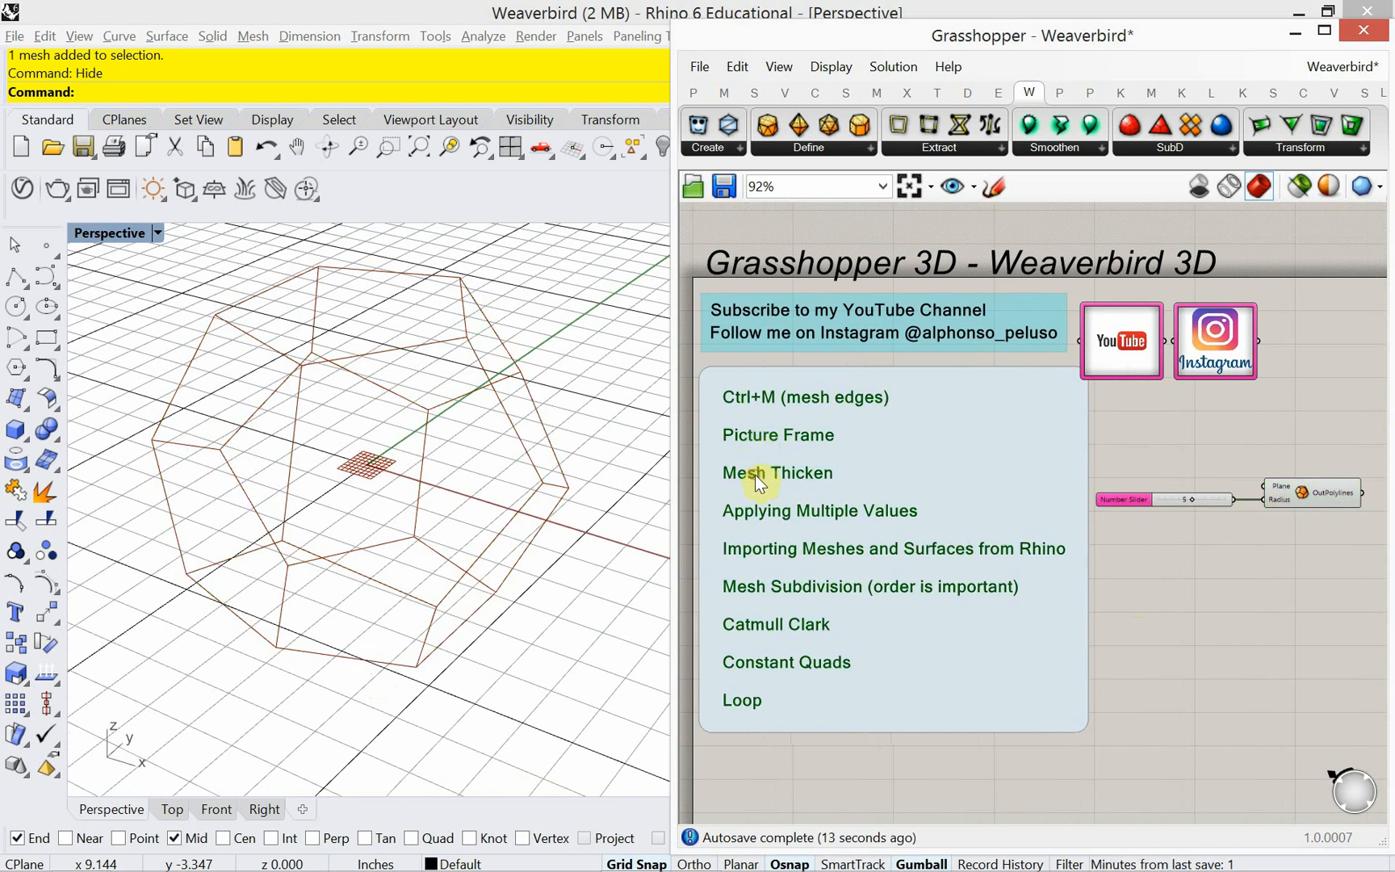
Add a Weaverbird's Picture Frame component and connect the dodecahedron's OutPolylines to its Mesh/Polylines input.
{"action": "right_click_drag", "start_coordinate": [1239, 579], "coordinate": [1121, 614]}
{"action": "scroll", "coordinate": [1121, 614], "scroll_direction": "up", "scroll_amount": 3}
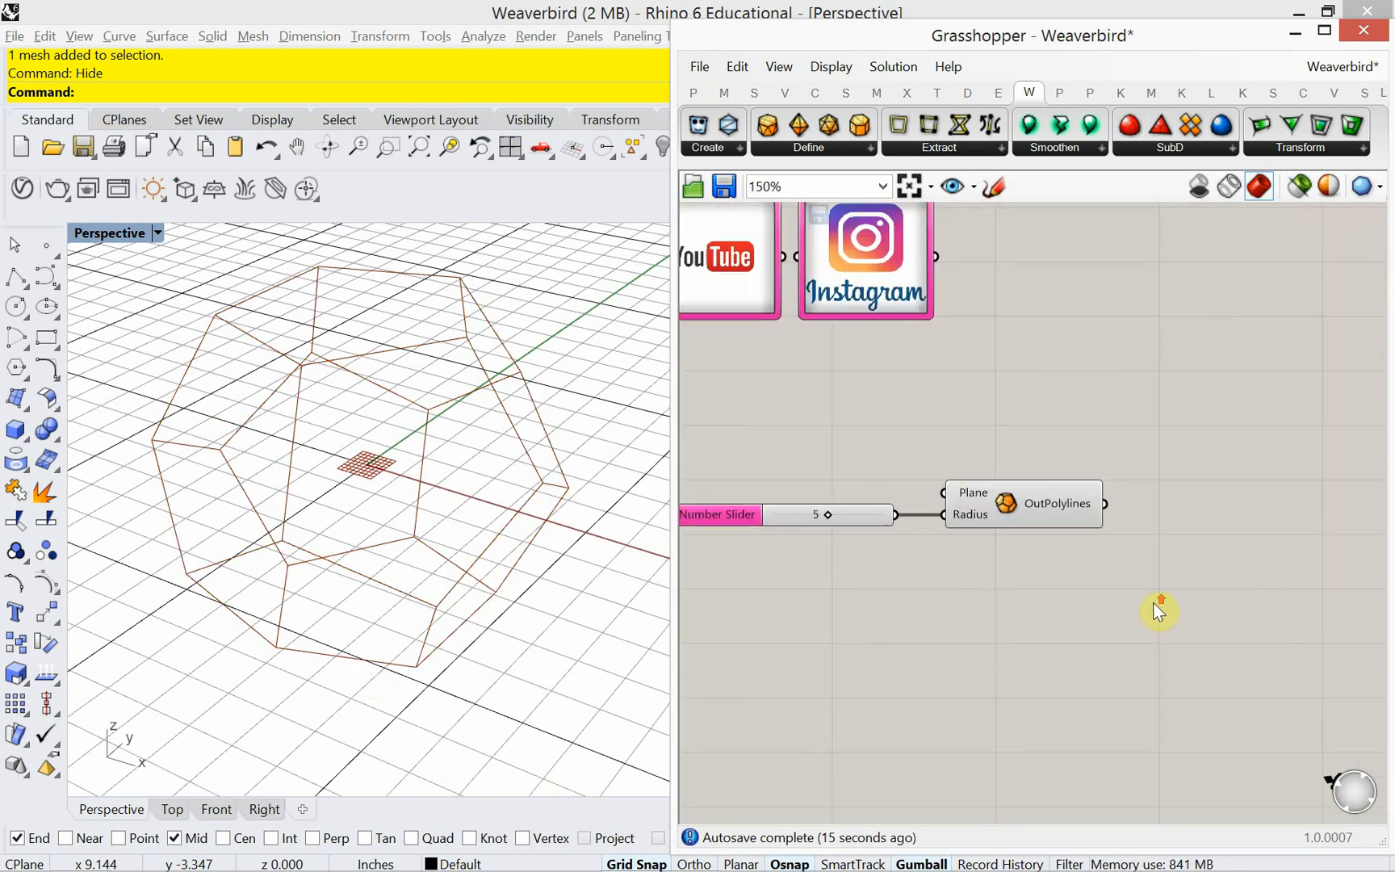
{"action": "left_click", "coordinate": [1295, 153]}
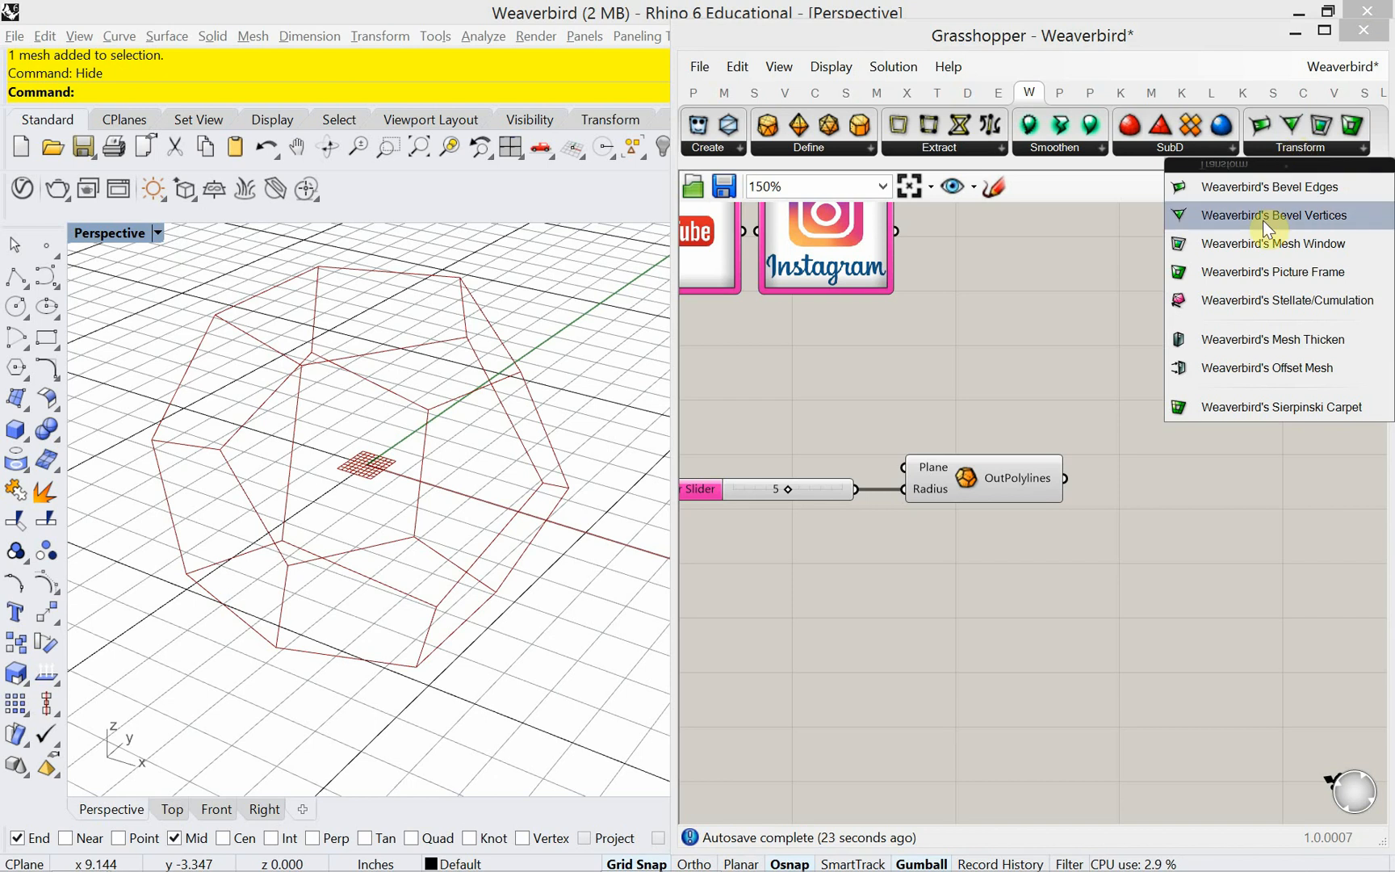
{"action": "left_click", "coordinate": [1266, 272]}
{"action": "left_click", "coordinate": [1270, 467]}
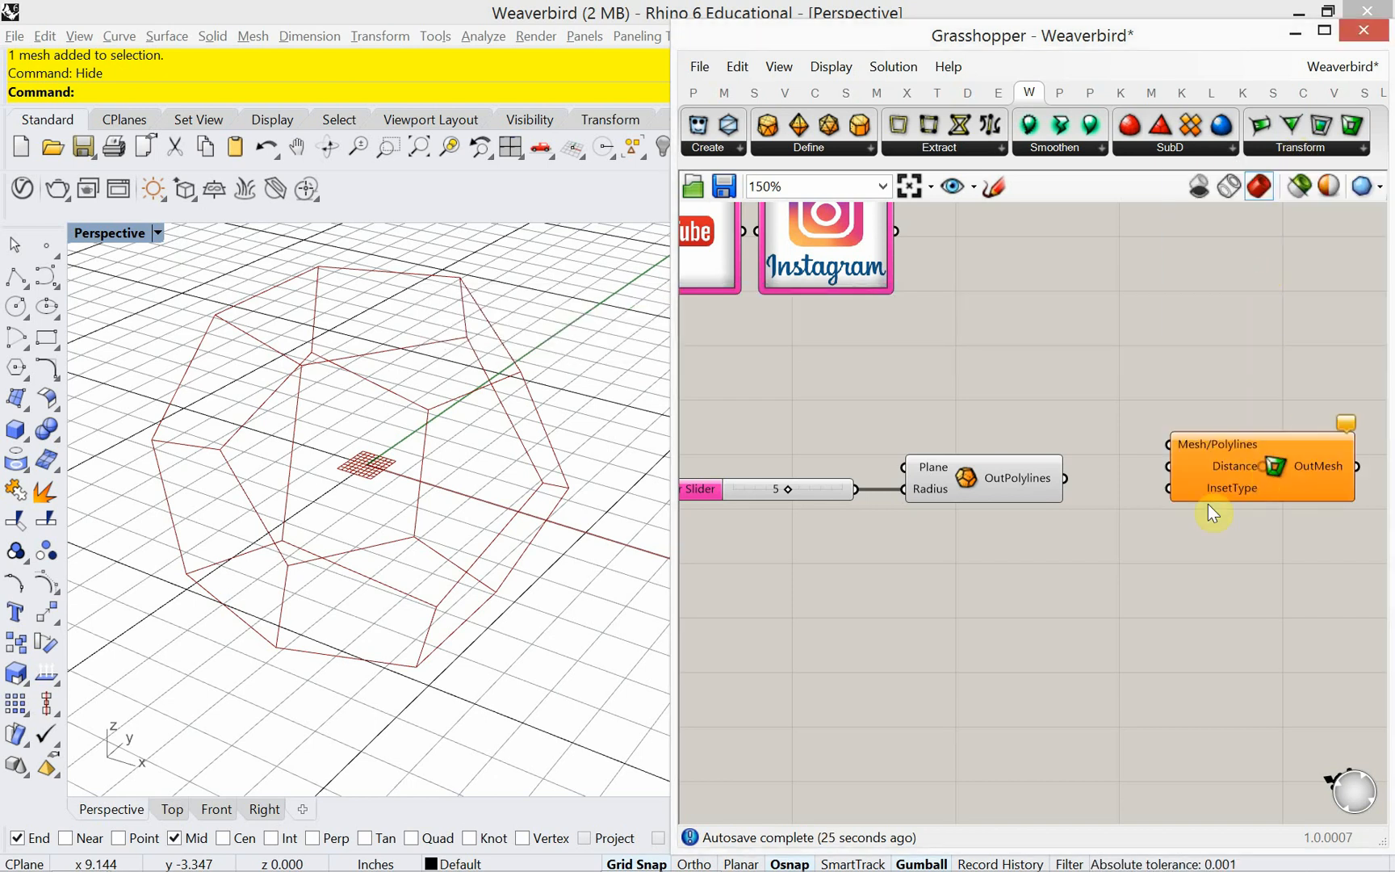
{"action": "left_click_drag", "start_coordinate": [1065, 478], "coordinate": [1215, 506]}
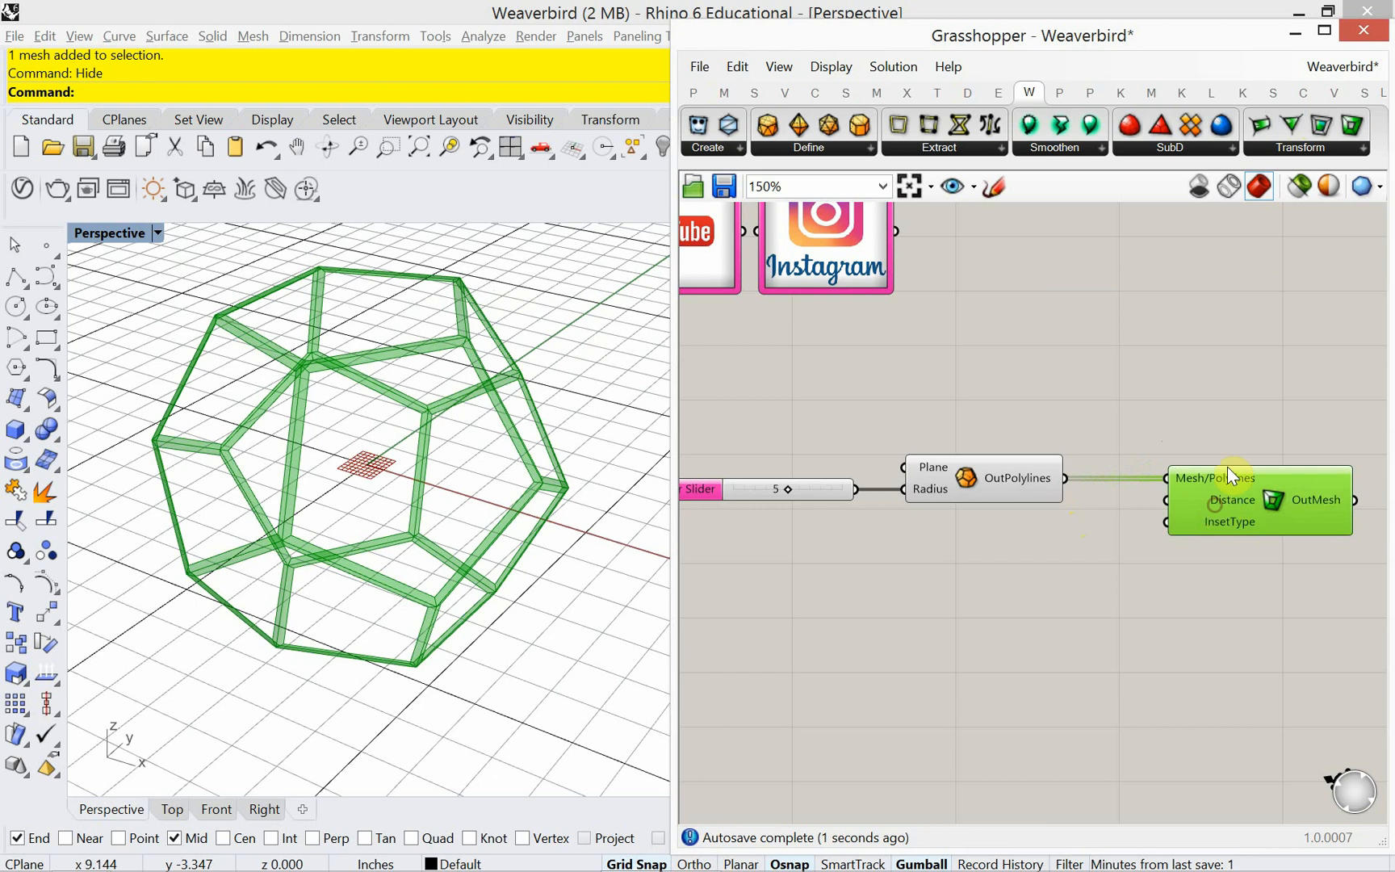
Add a Scribble label reading "2D Mesh" and centre it above the Picture Frame component.
{"action": "right_click_drag", "start_coordinate": [1226, 432], "coordinate": [1100, 426]}
{"action": "left_click", "coordinate": [1118, 440]}
{"action": "double_click", "coordinate": [1114, 433]}
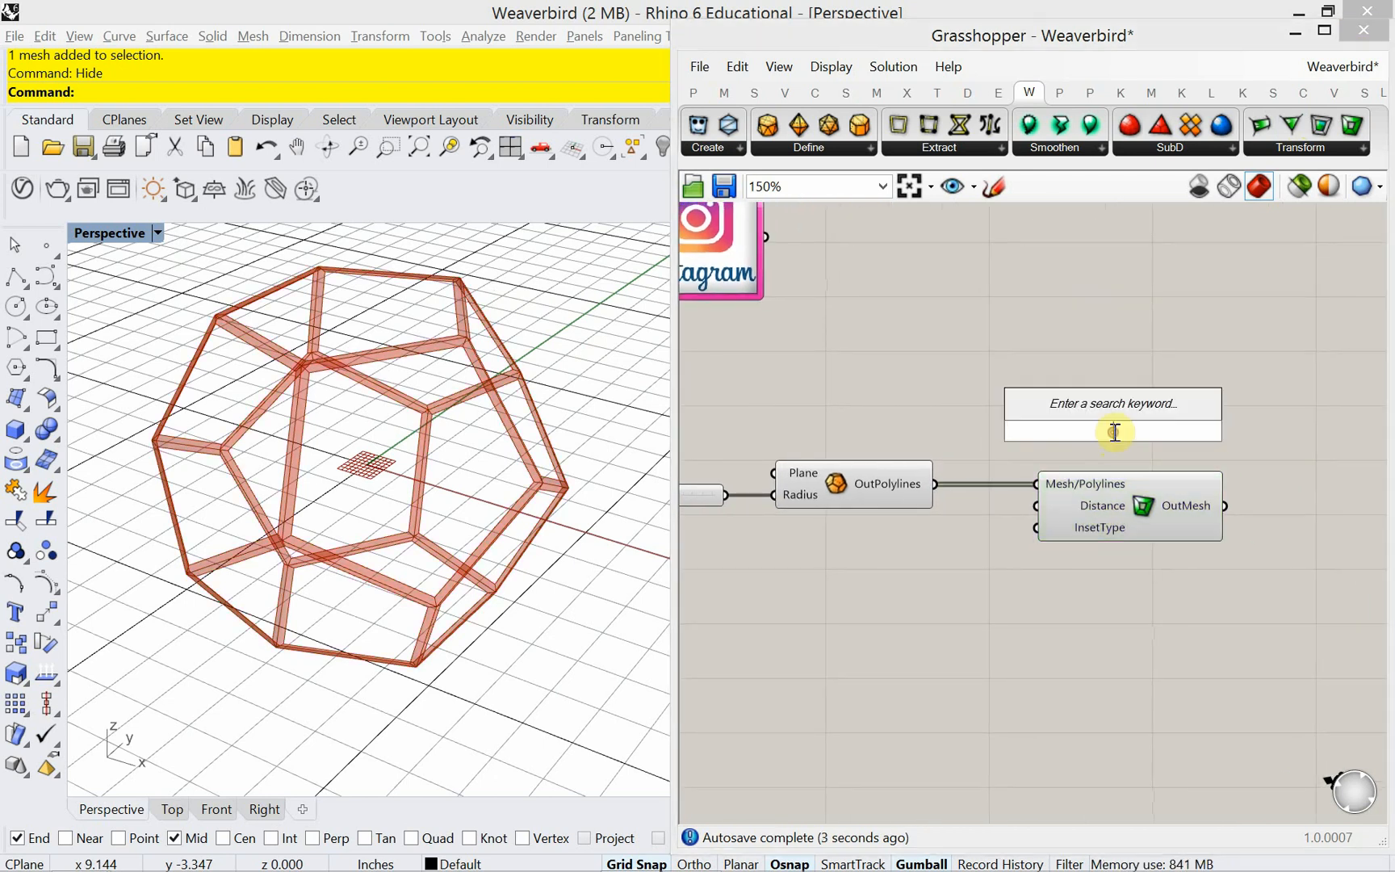
{"action": "type", "text": "scrib"}
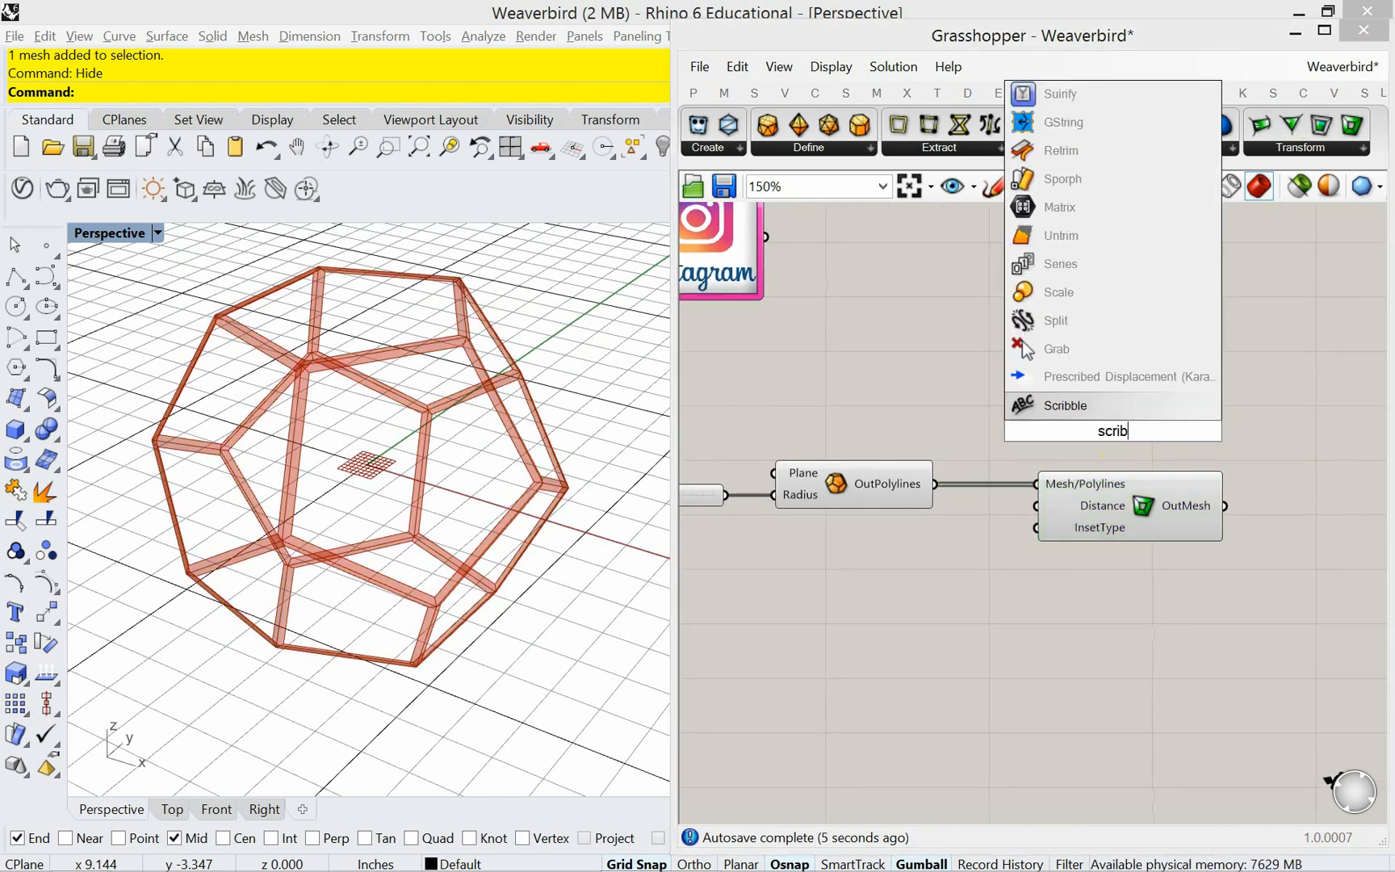
{"action": "left_click", "coordinate": [1097, 404]}
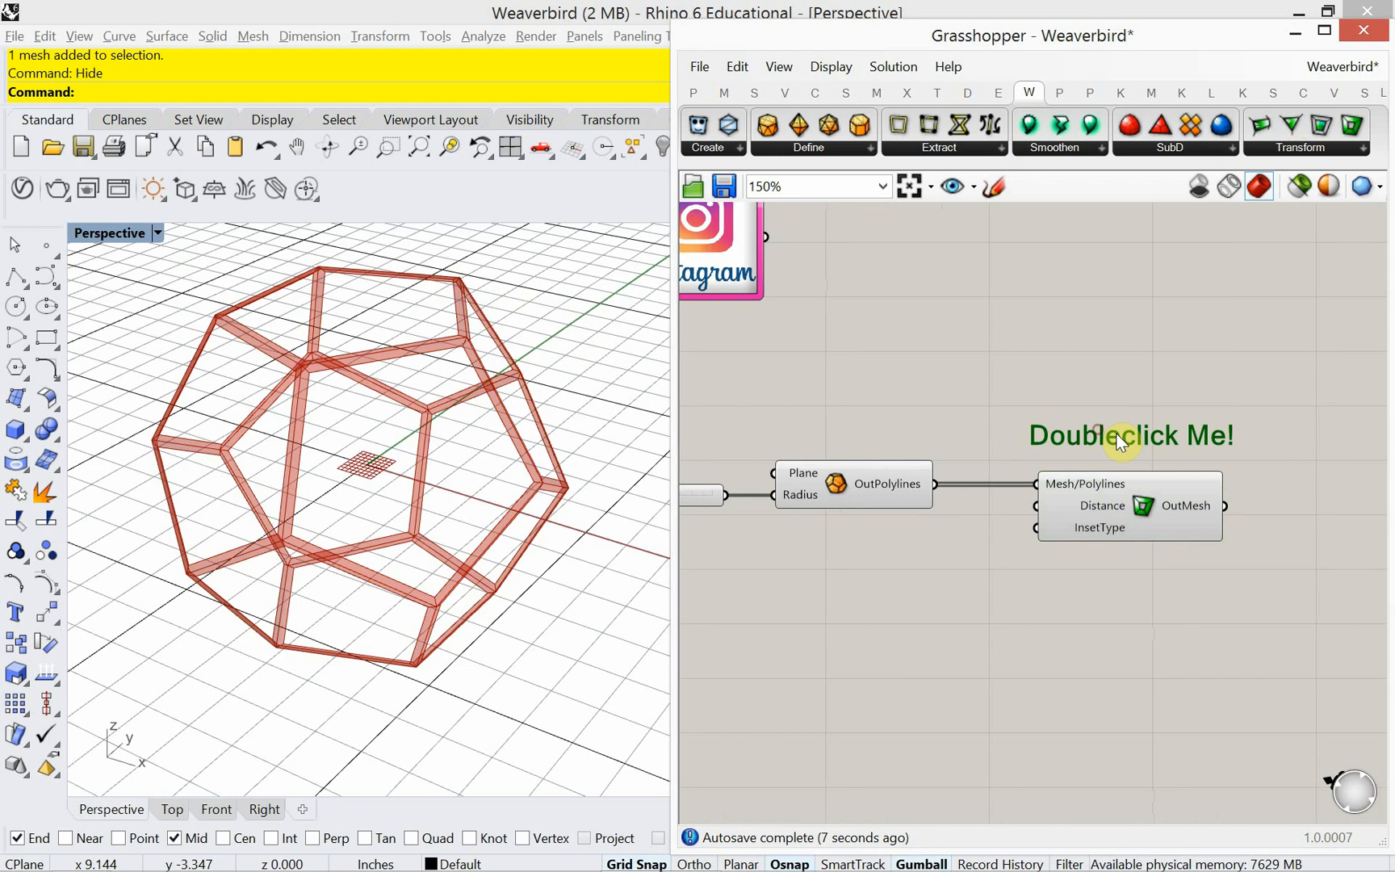
{"action": "double_click", "coordinate": [1118, 435]}
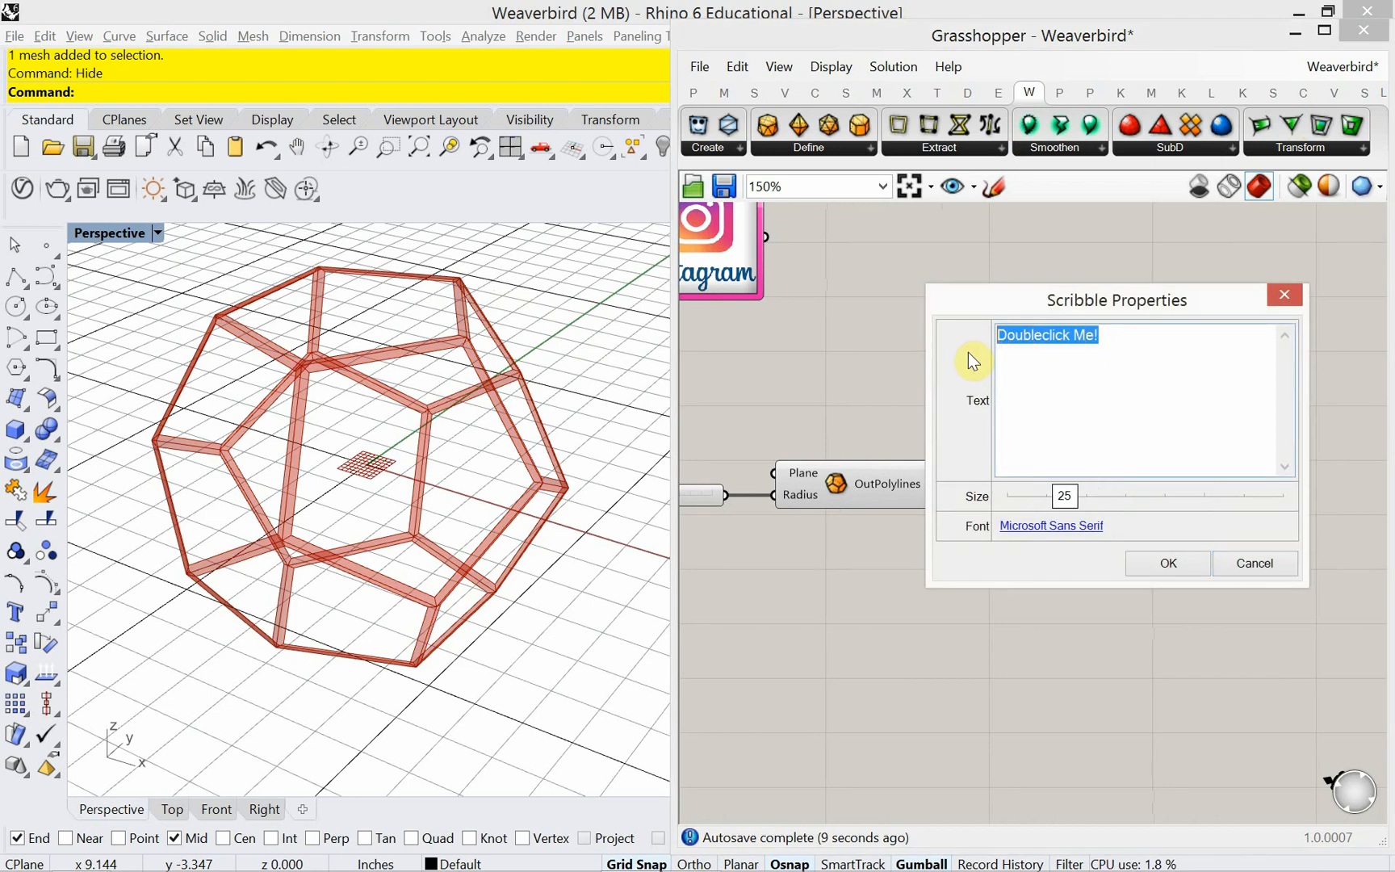
{"action": "type", "text": "2D Mesh"}
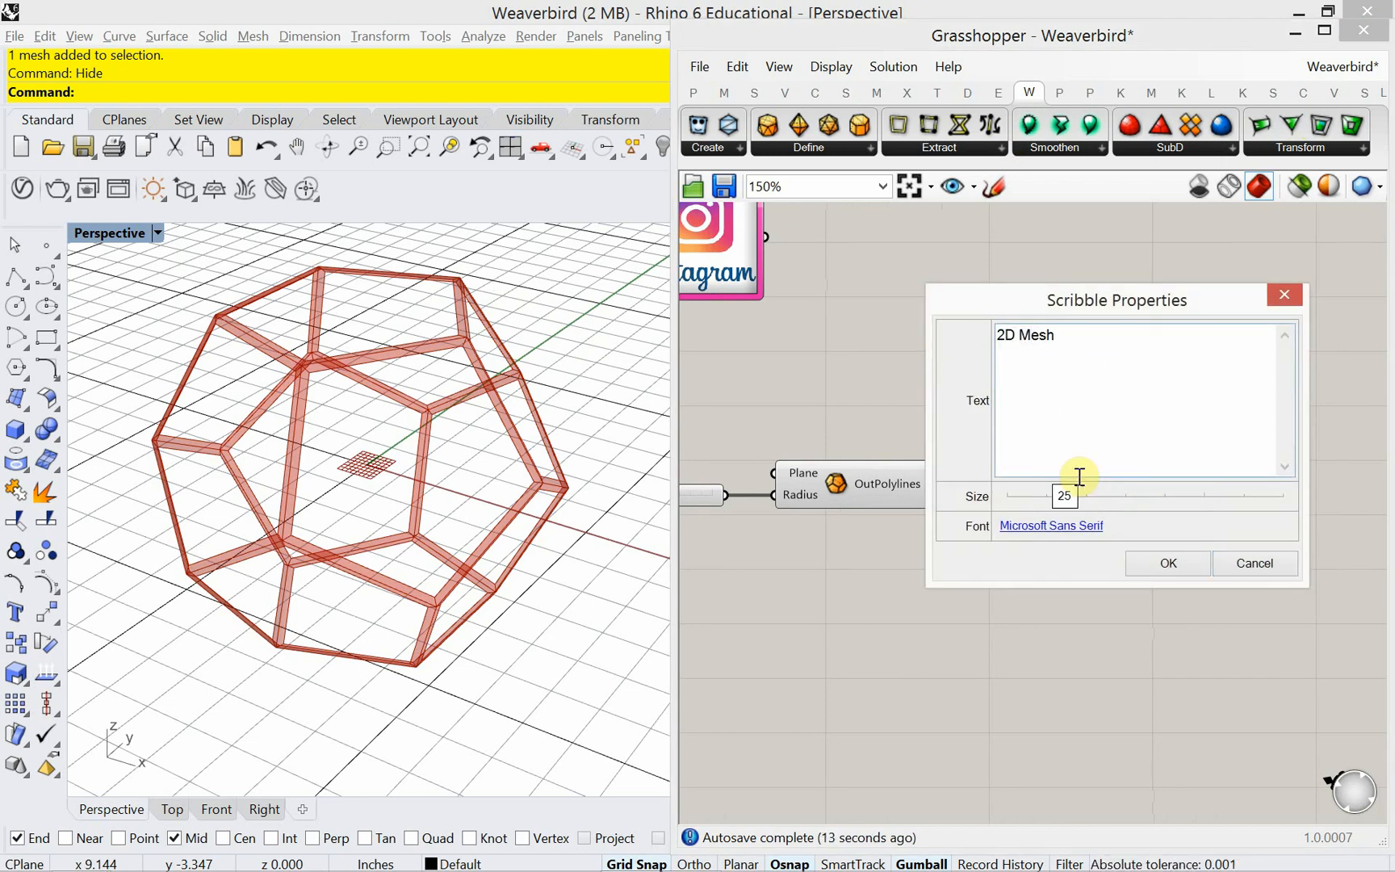
{"action": "left_click", "coordinate": [1169, 560]}
{"action": "left_click_drag", "start_coordinate": [1111, 445], "coordinate": [1152, 437]}
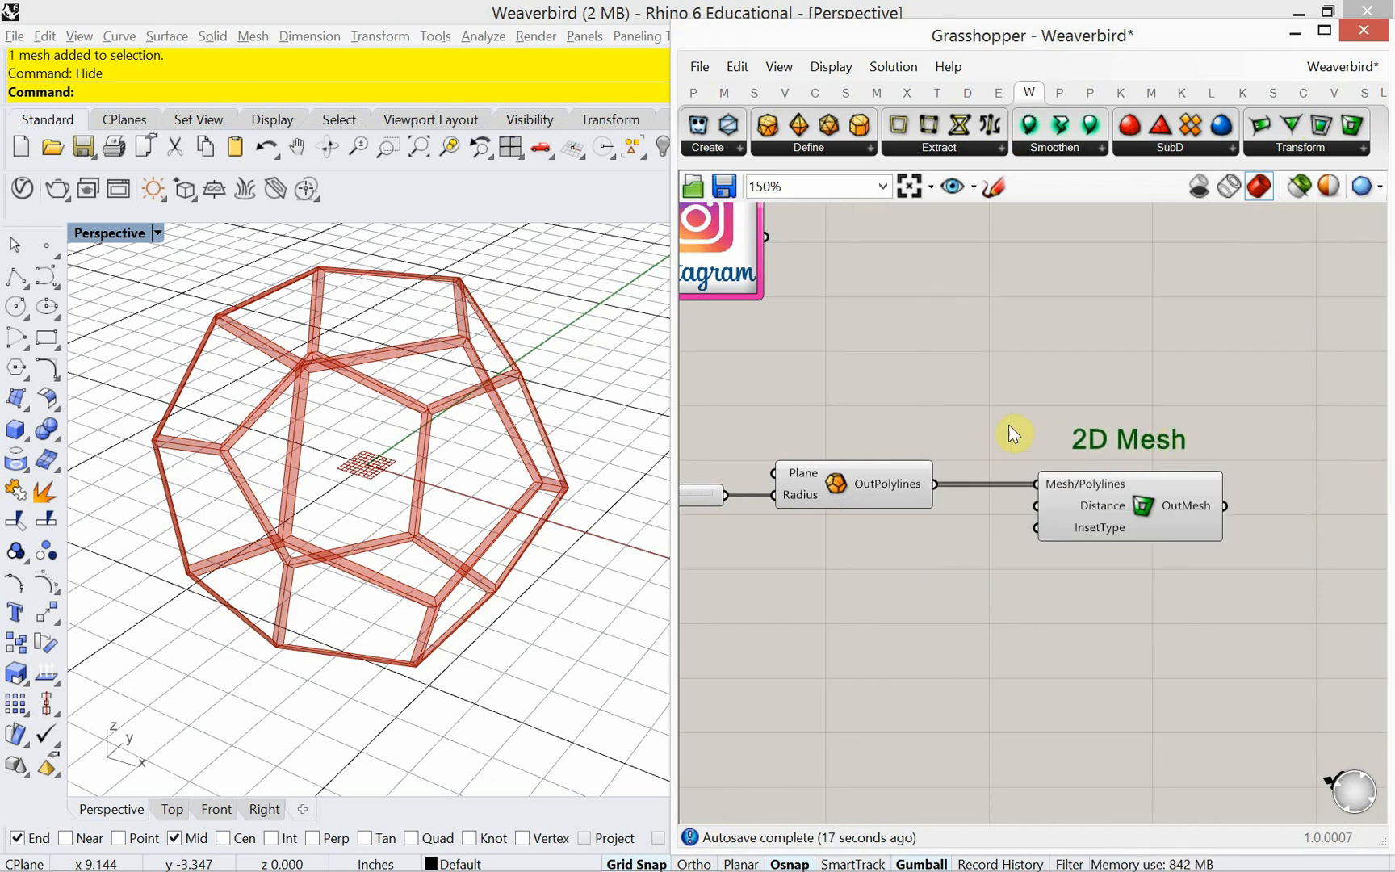
Copy the "2D Mesh" label above the dodecahedron component and change its text to "Polylines".
{"action": "left_click_drag", "start_coordinate": [1106, 446], "coordinate": [830, 435], "text": "alt"}
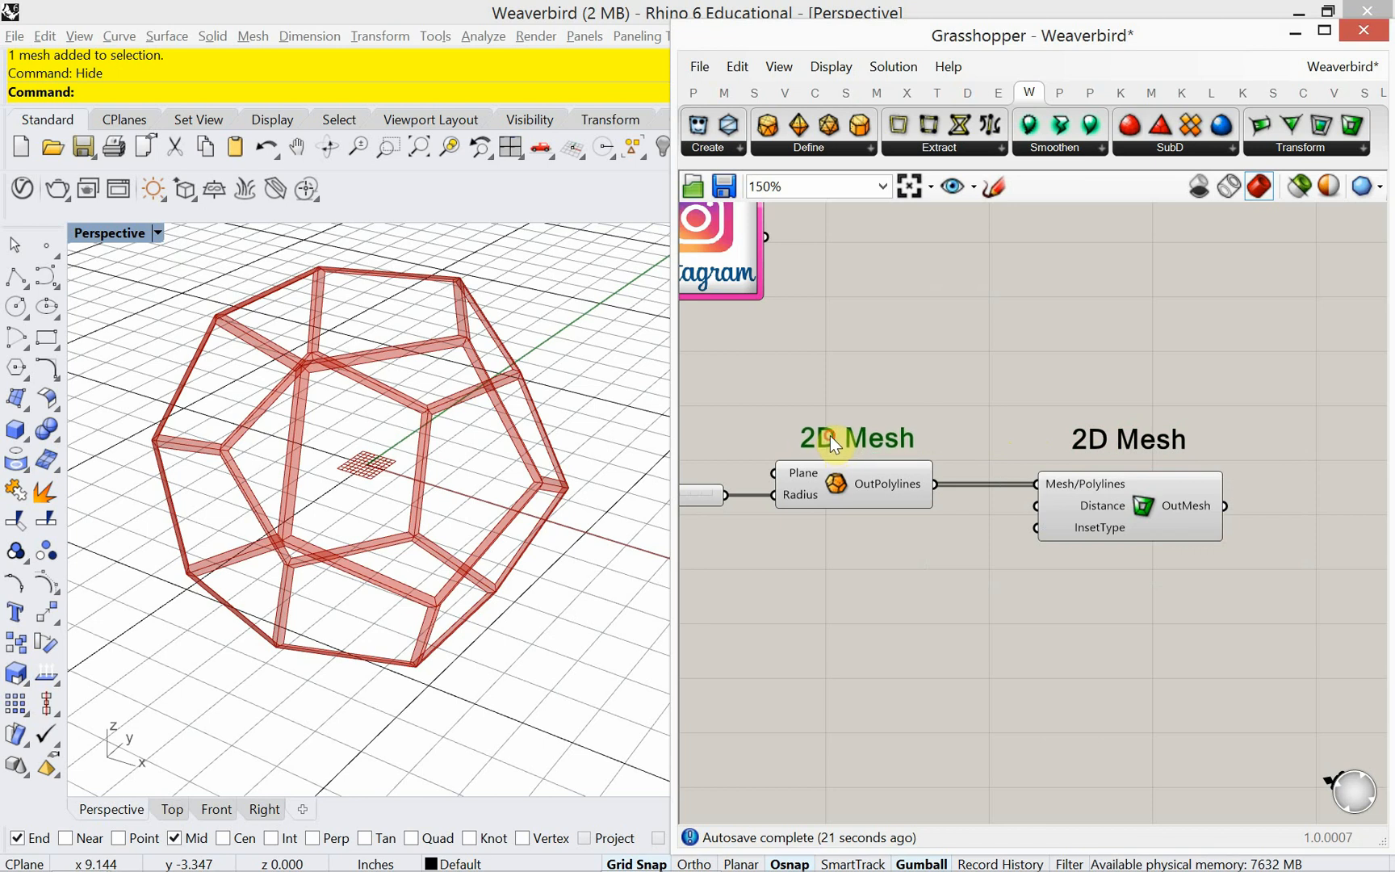
{"action": "double_click", "coordinate": [833, 435]}
{"action": "left_click_drag", "start_coordinate": [835, 346], "coordinate": [641, 343]}
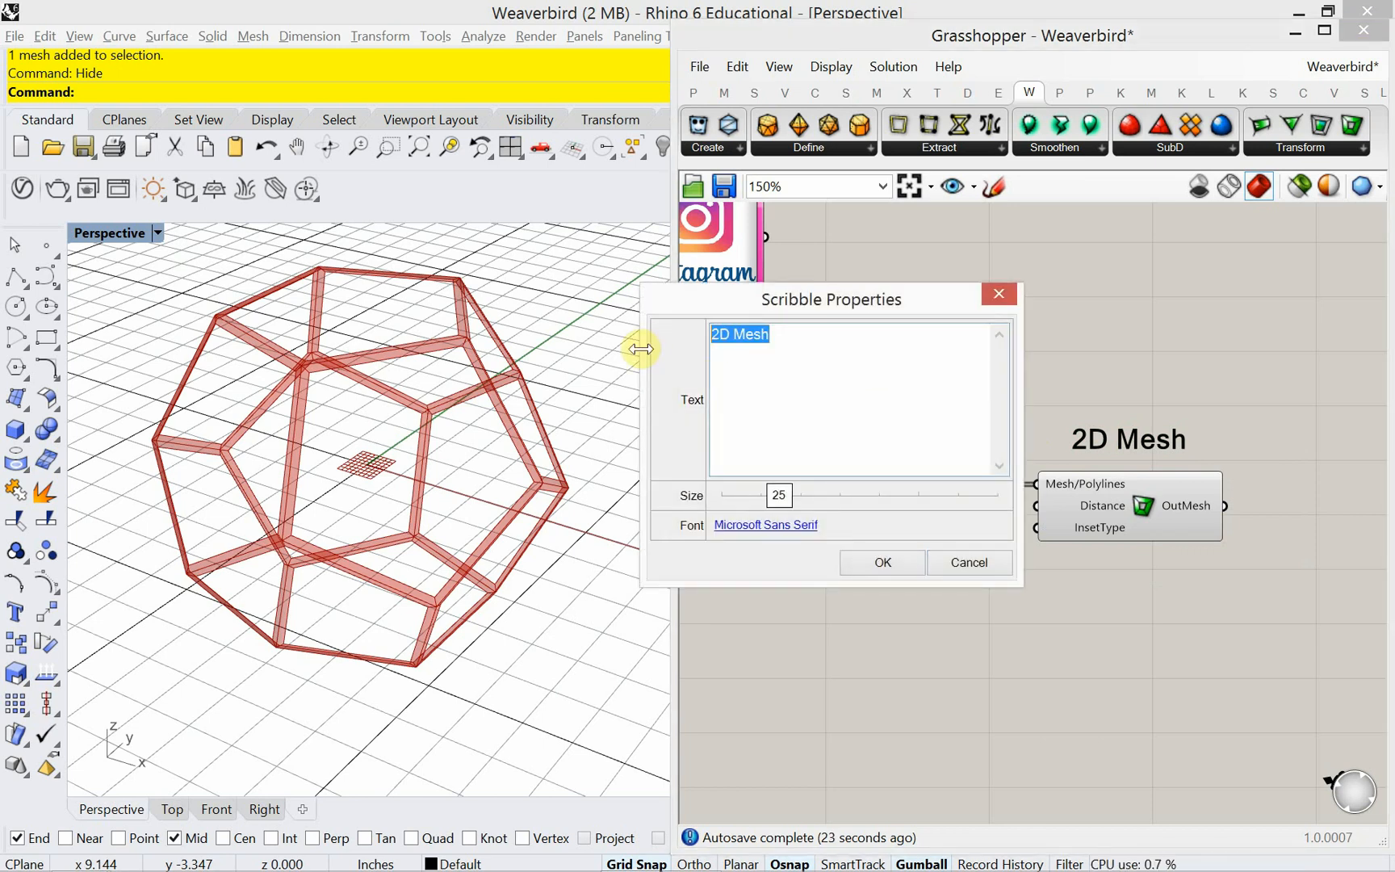
{"action": "type", "text": "Polyl"}
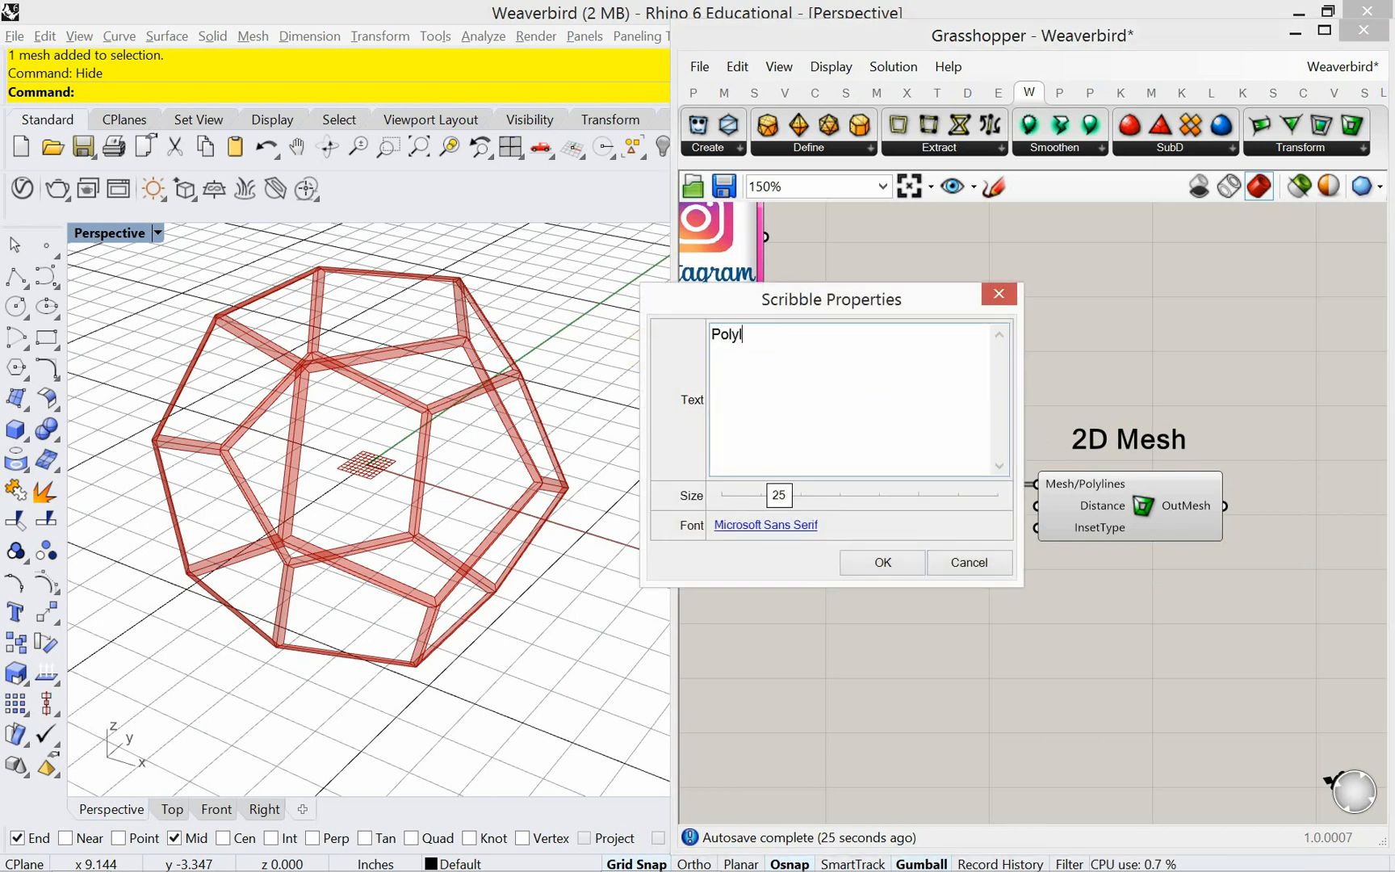
{"action": "type", "text": "ines"}
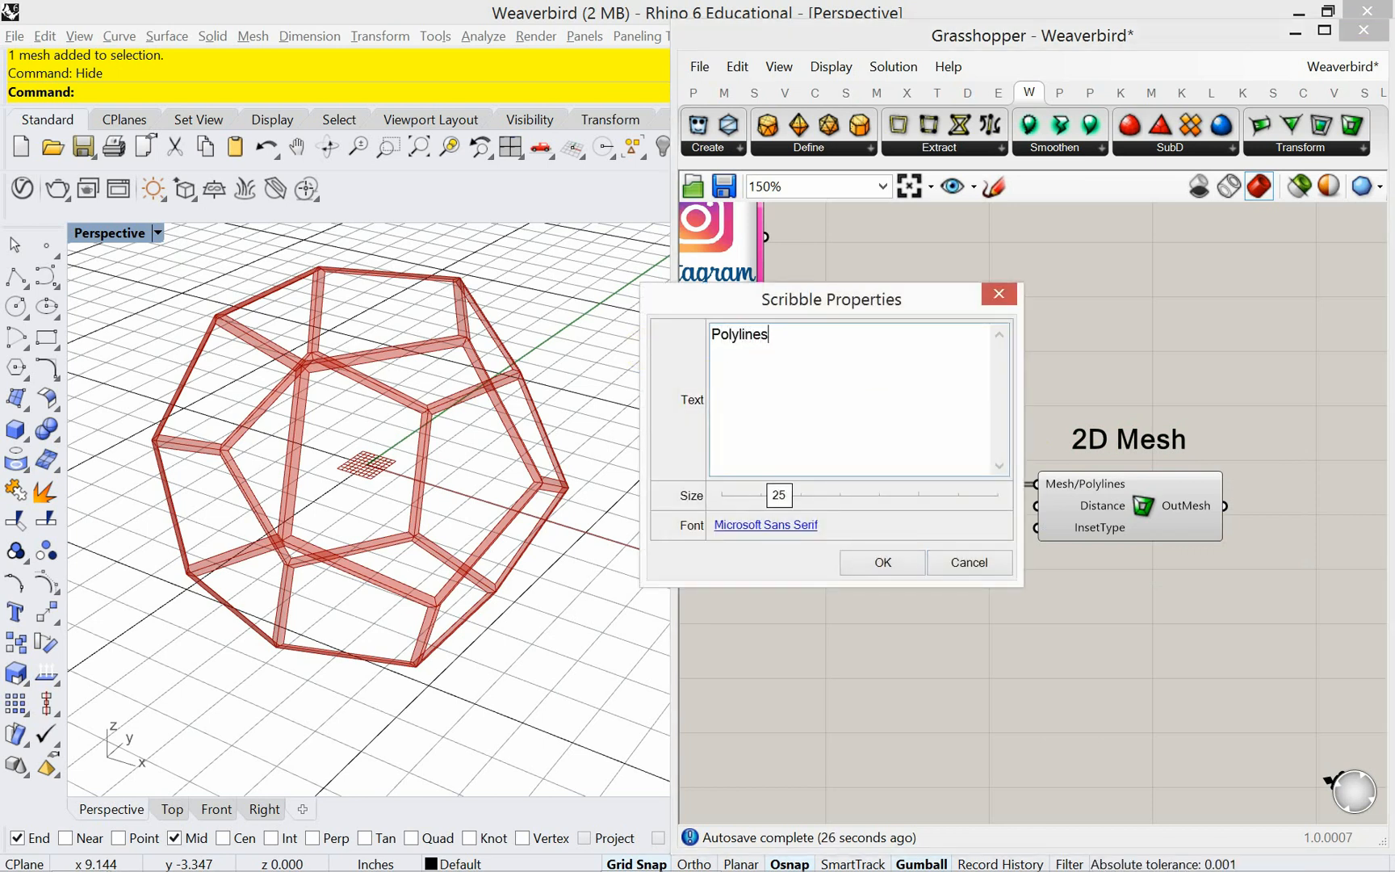
{"action": "left_click", "coordinate": [879, 563]}
Examine the flat frames on the dodecahedron's faces up close and the labelled components that produce them.
{"action": "right_click_drag", "start_coordinate": [841, 556], "coordinate": [967, 524]}
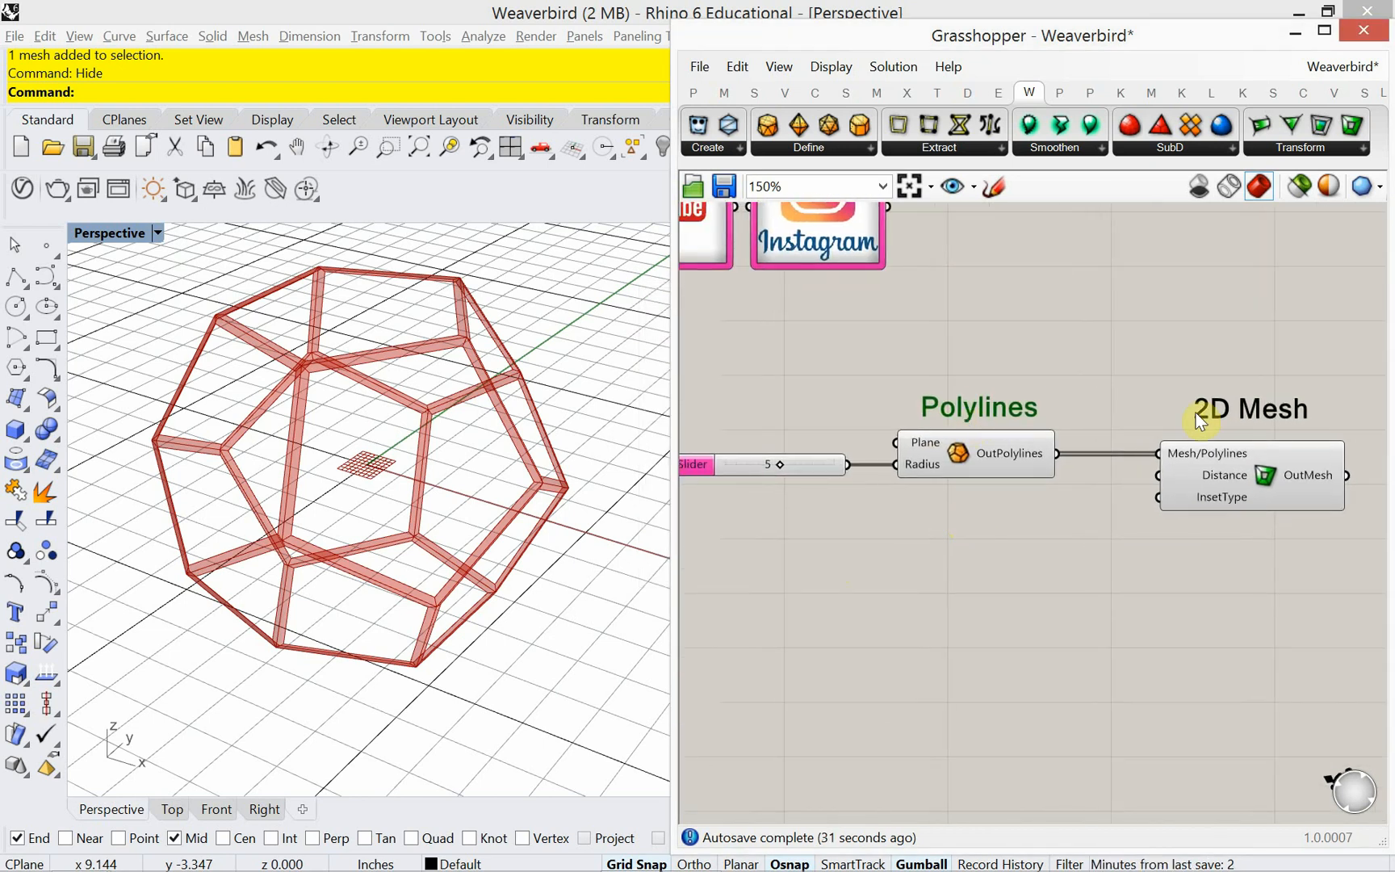
{"action": "scroll", "coordinate": [386, 396], "scroll_direction": "up", "scroll_amount": 6}
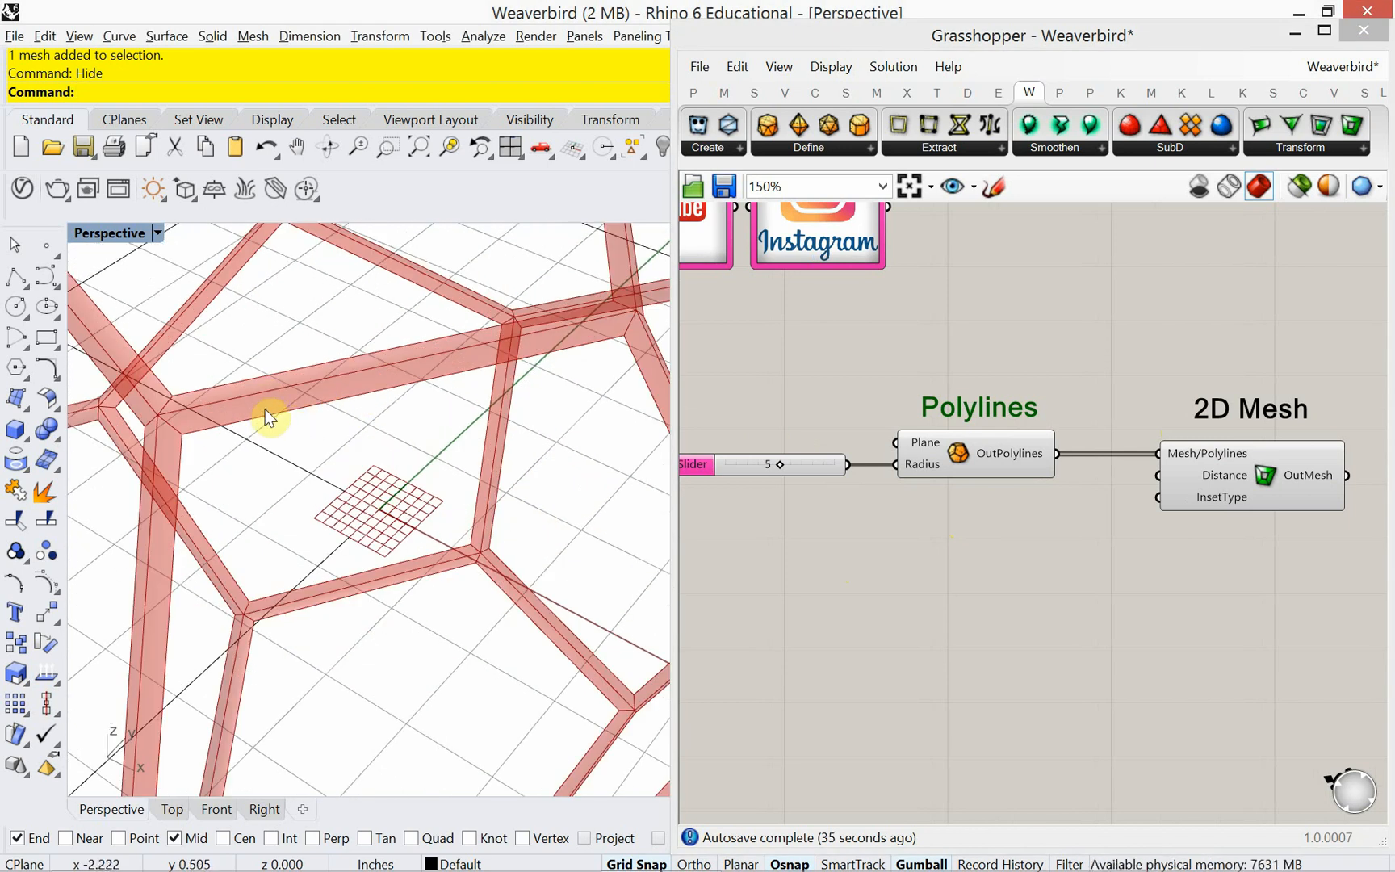
{"action": "scroll", "coordinate": [286, 413], "scroll_direction": "down", "scroll_amount": 10}
{"action": "right_click_drag", "start_coordinate": [327, 472], "coordinate": [315, 416]}
{"action": "right_click_drag", "start_coordinate": [1183, 629], "coordinate": [928, 620]}
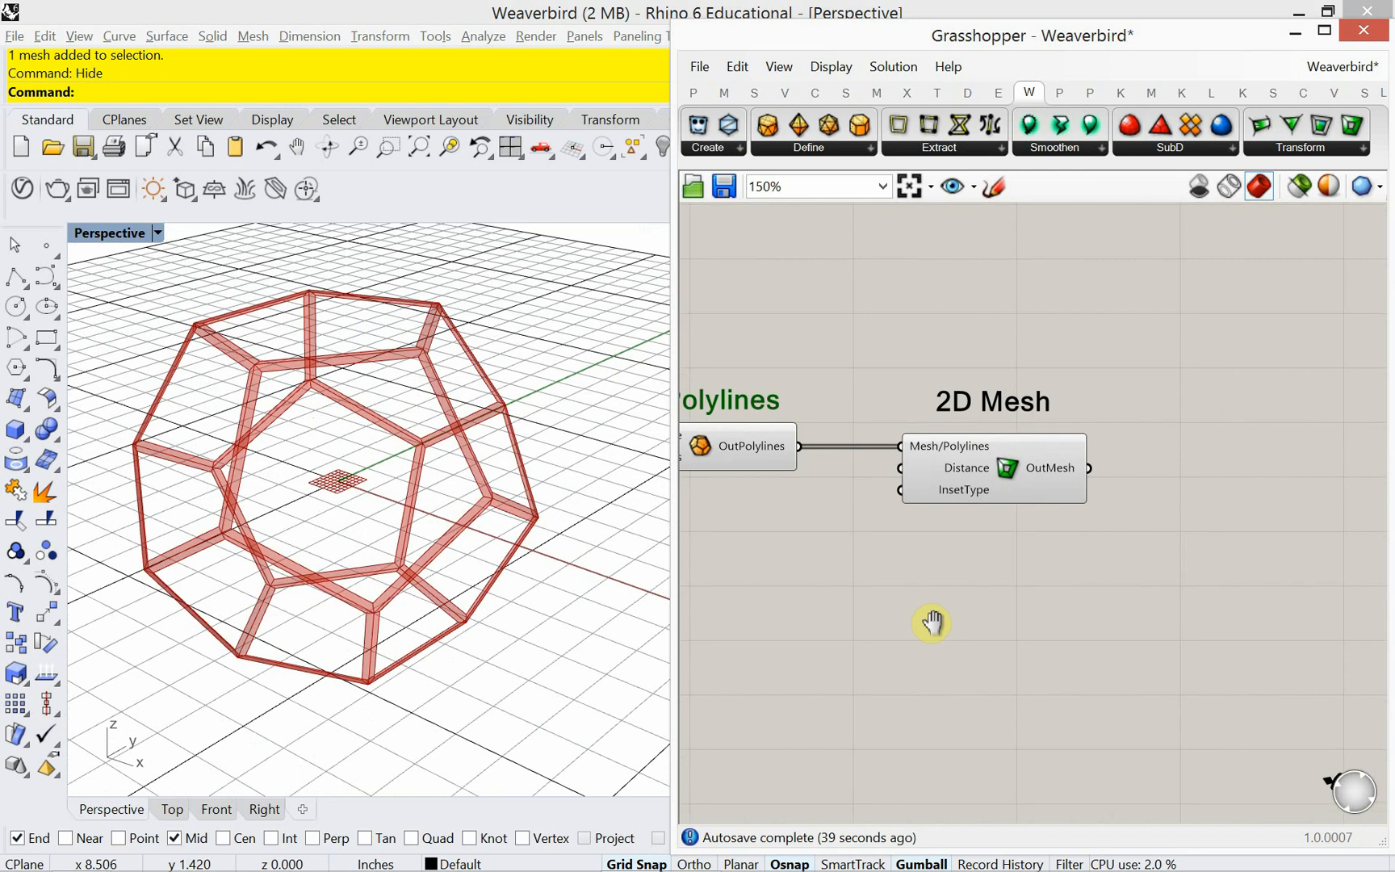
{"action": "right_click_drag", "start_coordinate": [962, 552], "coordinate": [1105, 556]}
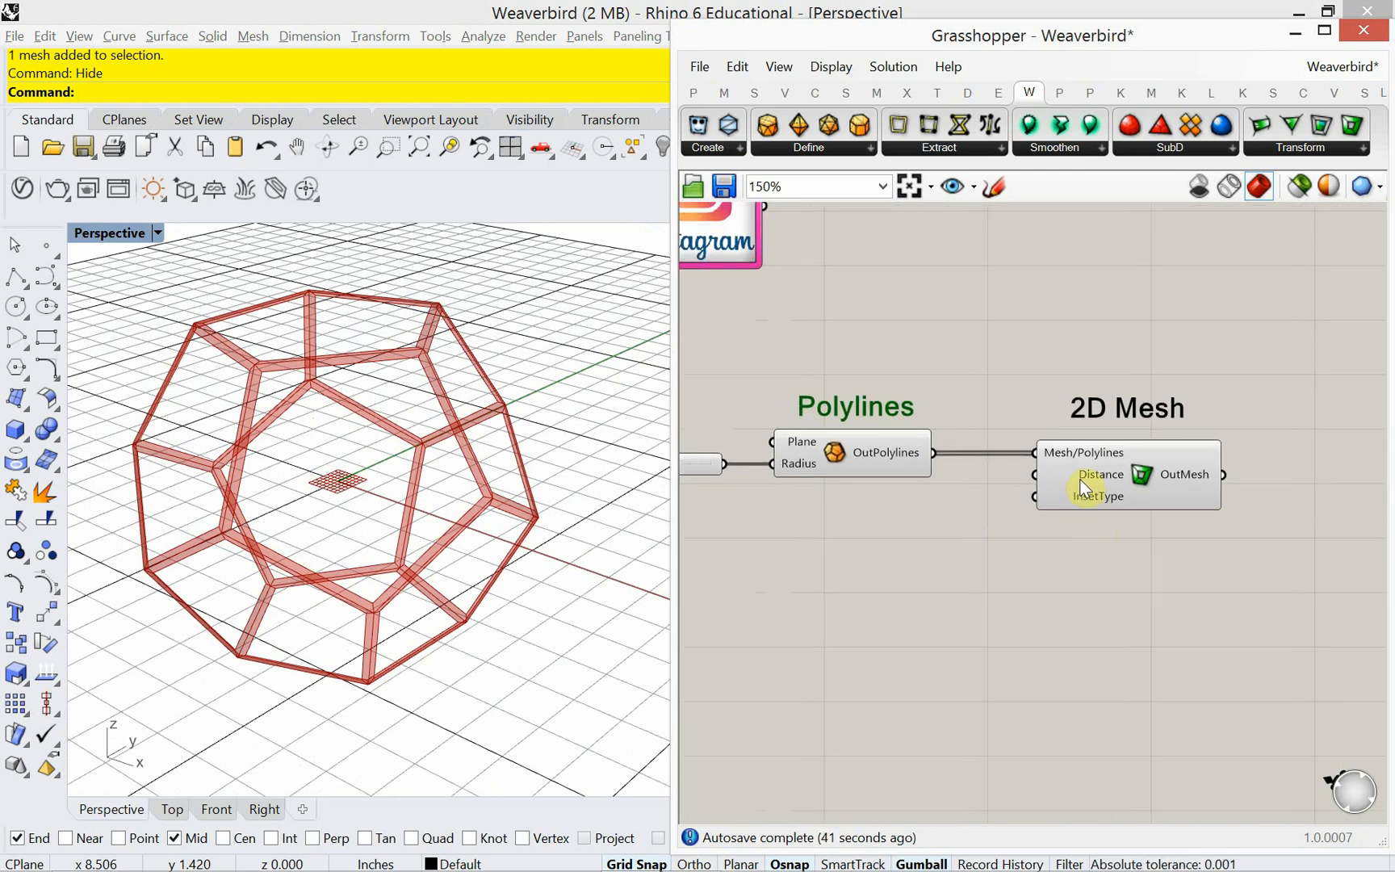
Add a number slider with value 12 and connect it to the Picture Frame component's Distance input.
{"action": "mouse_move", "coordinate": [1085, 485]}
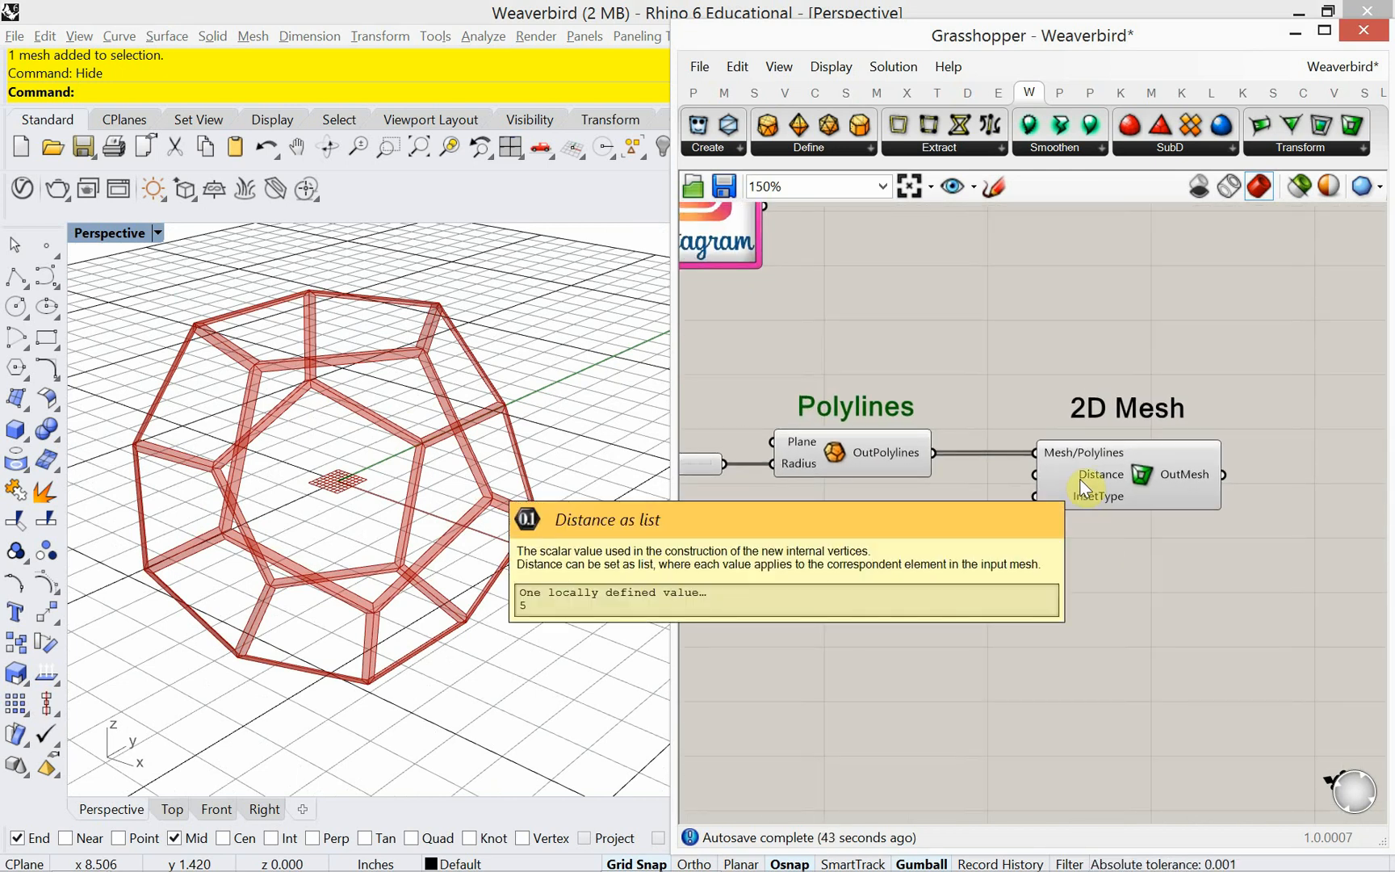
{"action": "double_click", "coordinate": [901, 623]}
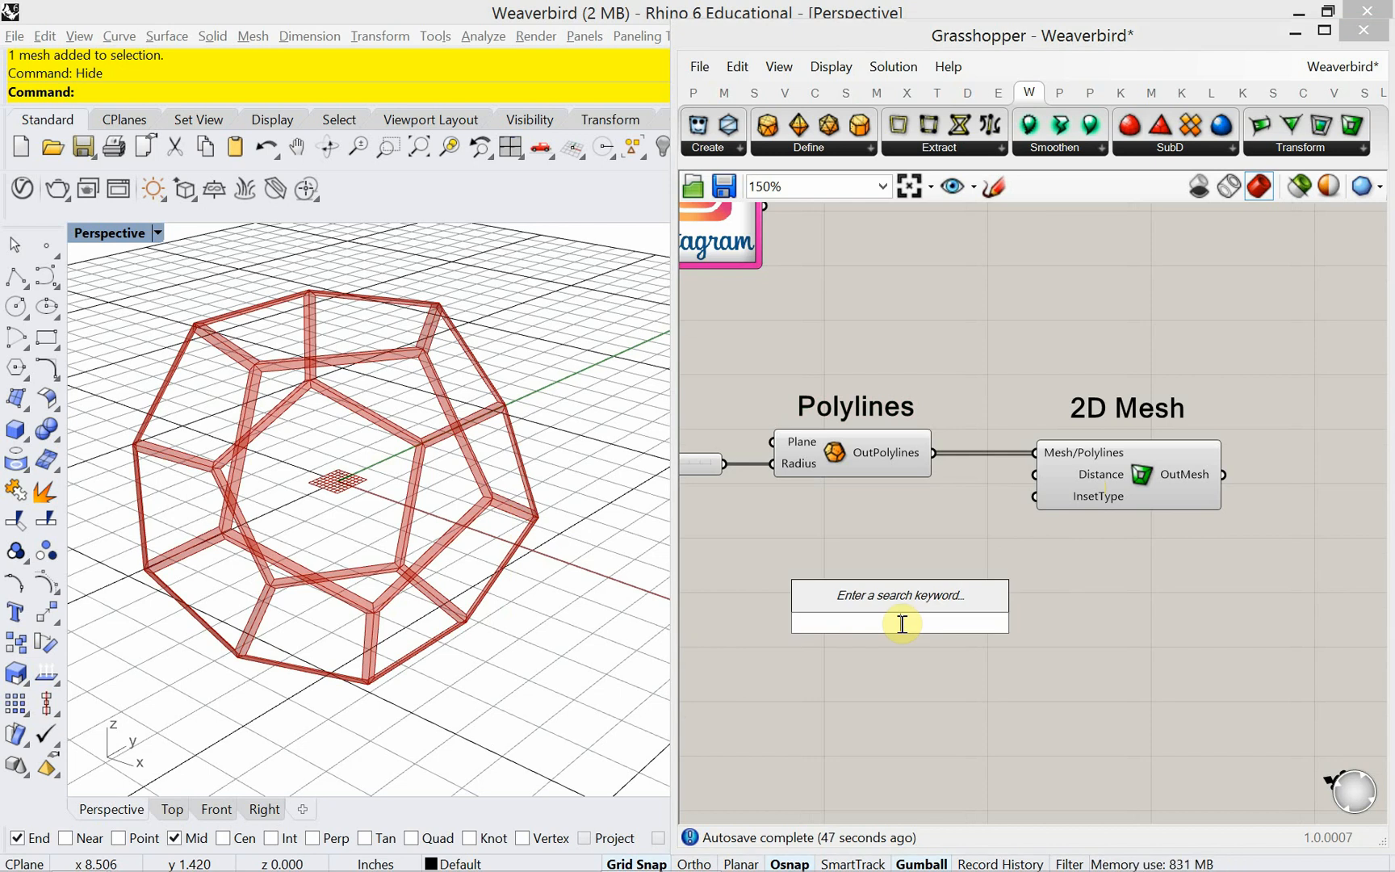
{"action": "type", "text": "12"}
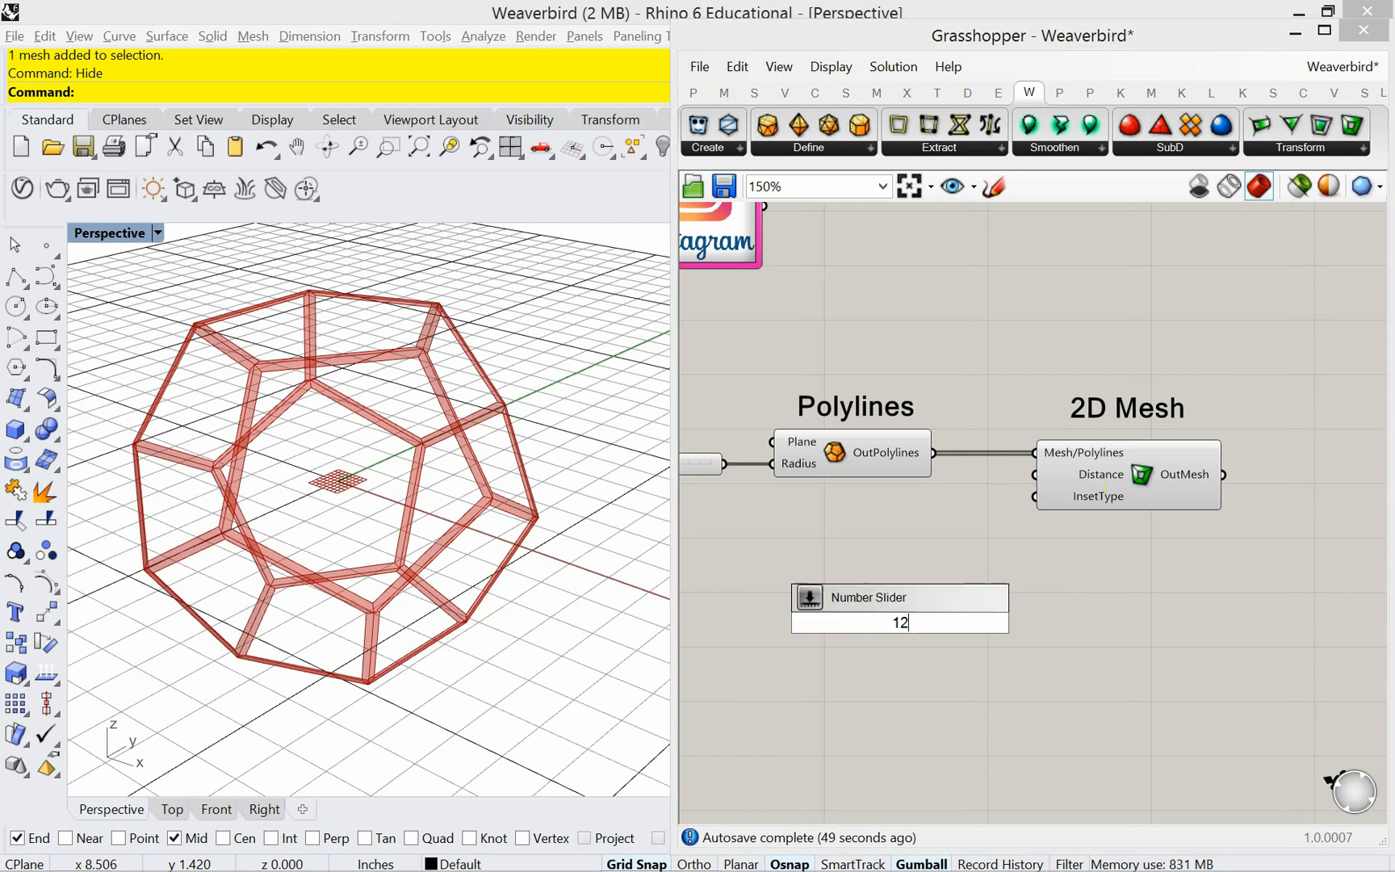
{"action": "key", "text": "Return"}
{"action": "left_click_drag", "start_coordinate": [988, 634], "coordinate": [1040, 480]}
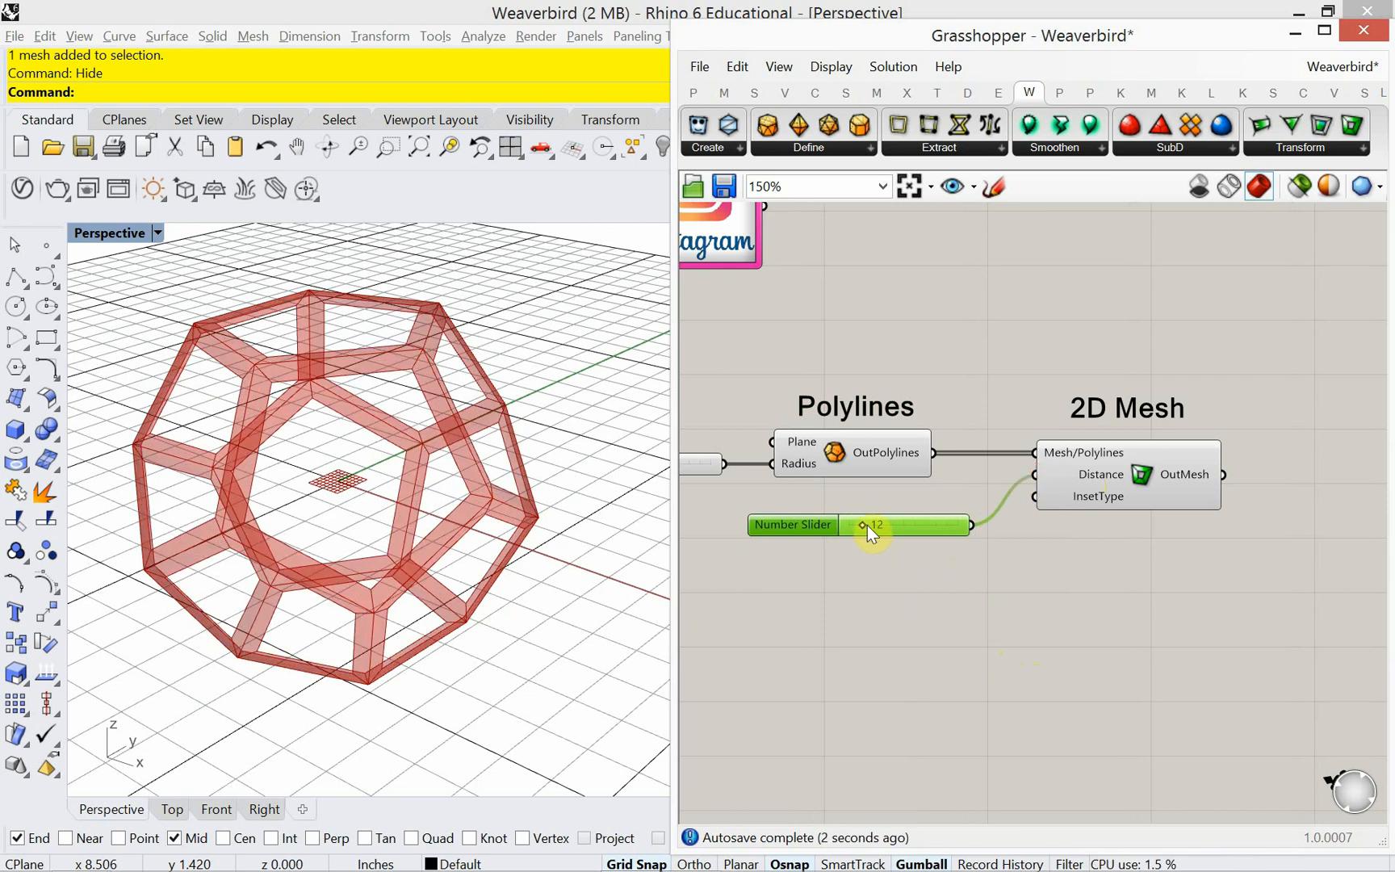
Set the Picture Frame's distance slider to 26 and inspect the frames around the dodecahedron.
{"action": "mouse_move", "coordinate": [868, 526]}
{"action": "left_mouse_down"}
{"action": "mouse_move", "coordinate": [930, 523]}
{"action": "mouse_move", "coordinate": [876, 526]}
{"action": "left_mouse_up"}
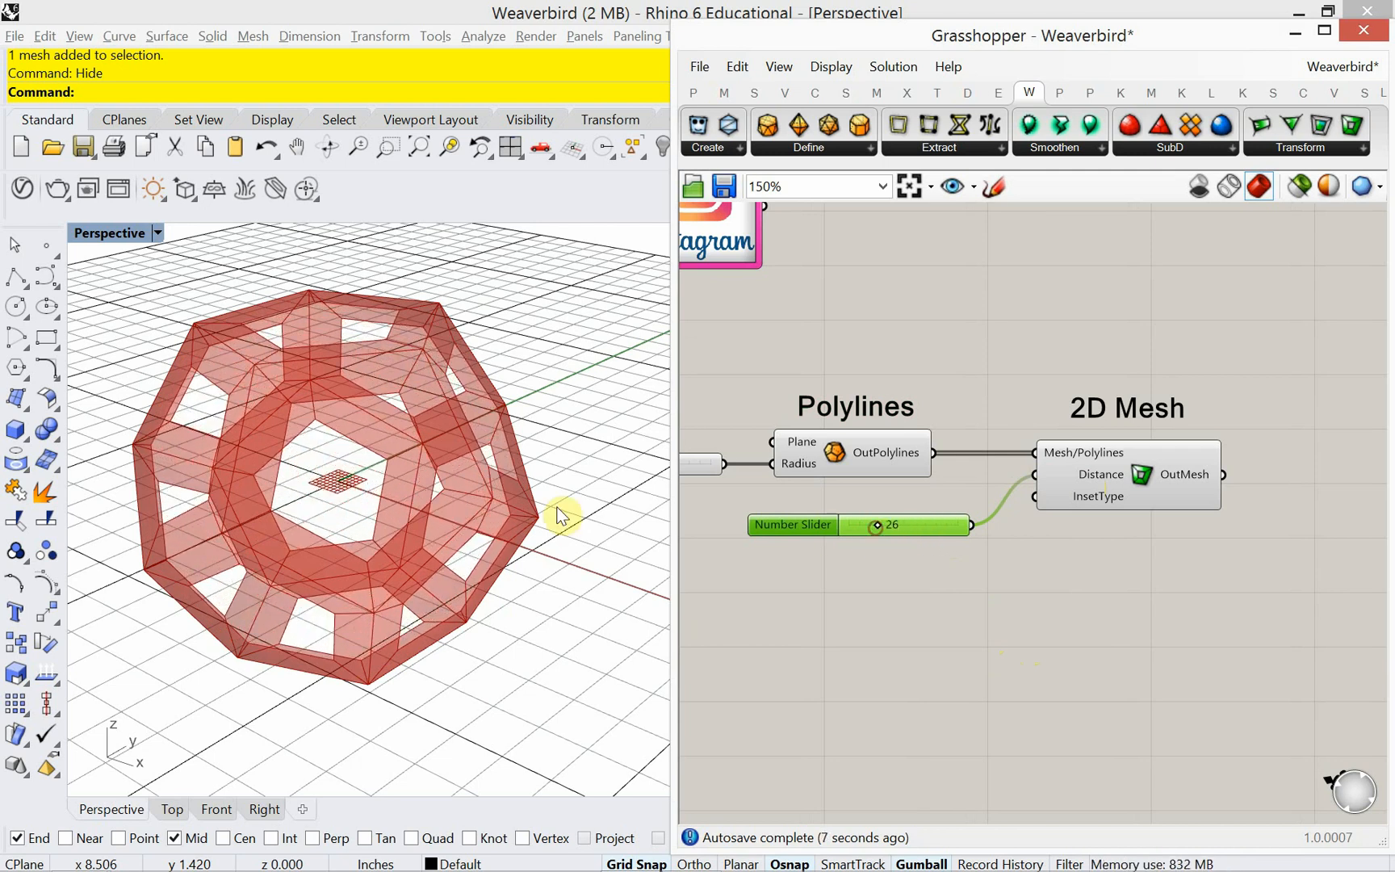
{"action": "right_click_drag", "start_coordinate": [563, 517], "coordinate": [698, 517]}
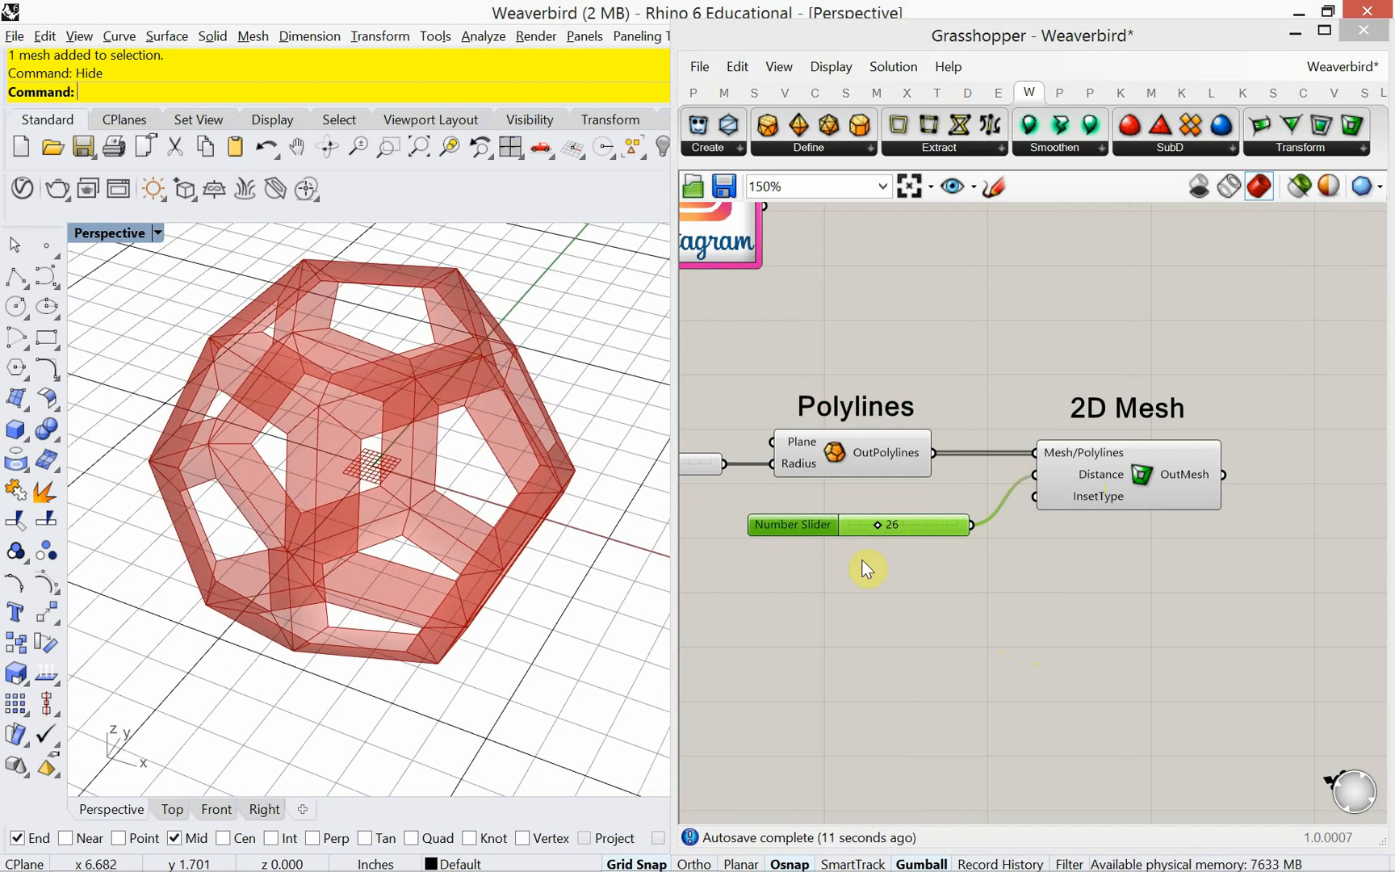
{"action": "right_click_drag", "start_coordinate": [1087, 566], "coordinate": [1018, 541]}
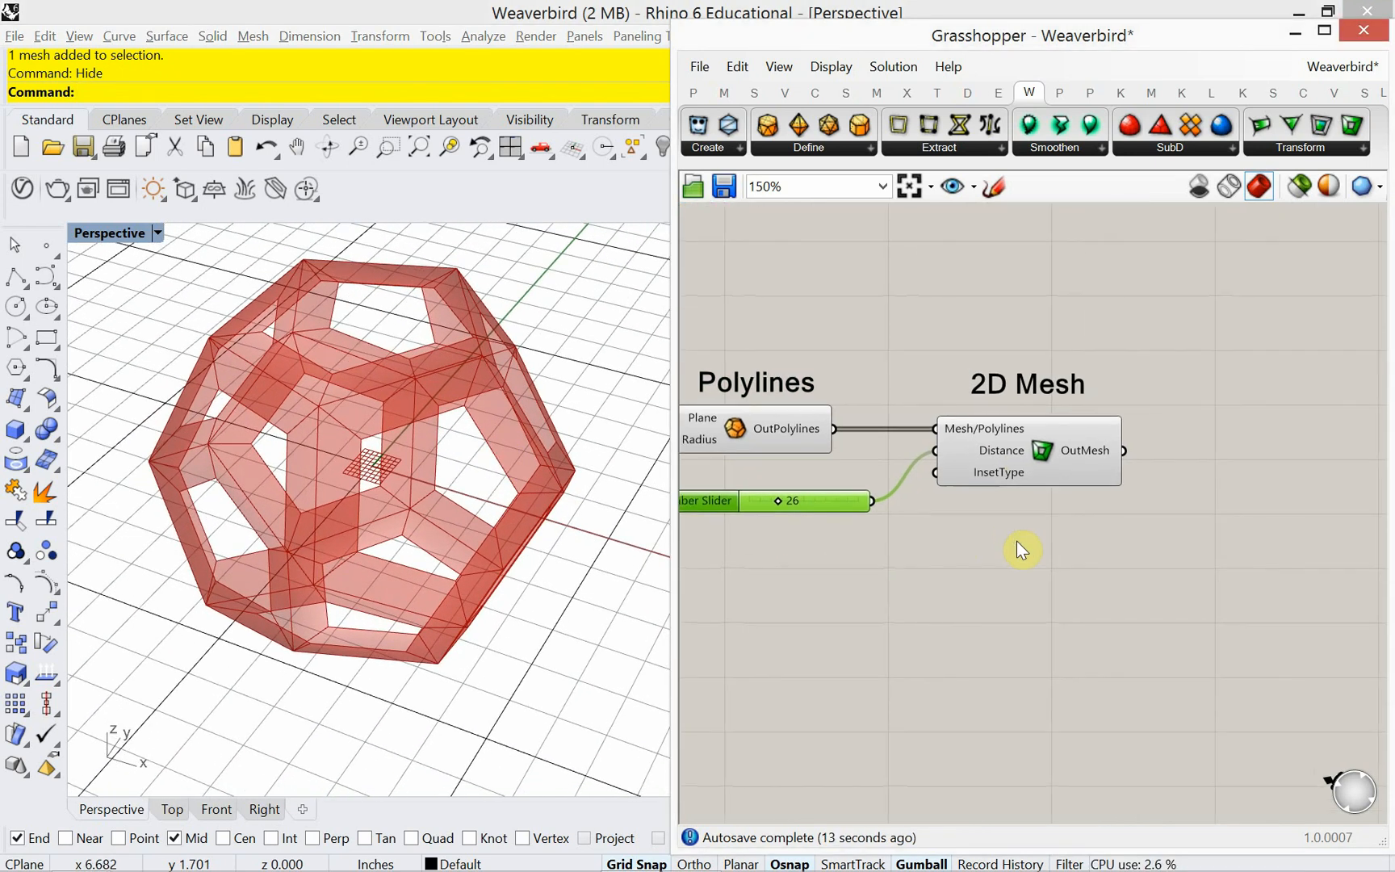
{"action": "right_click_drag", "start_coordinate": [545, 617], "coordinate": [542, 579]}
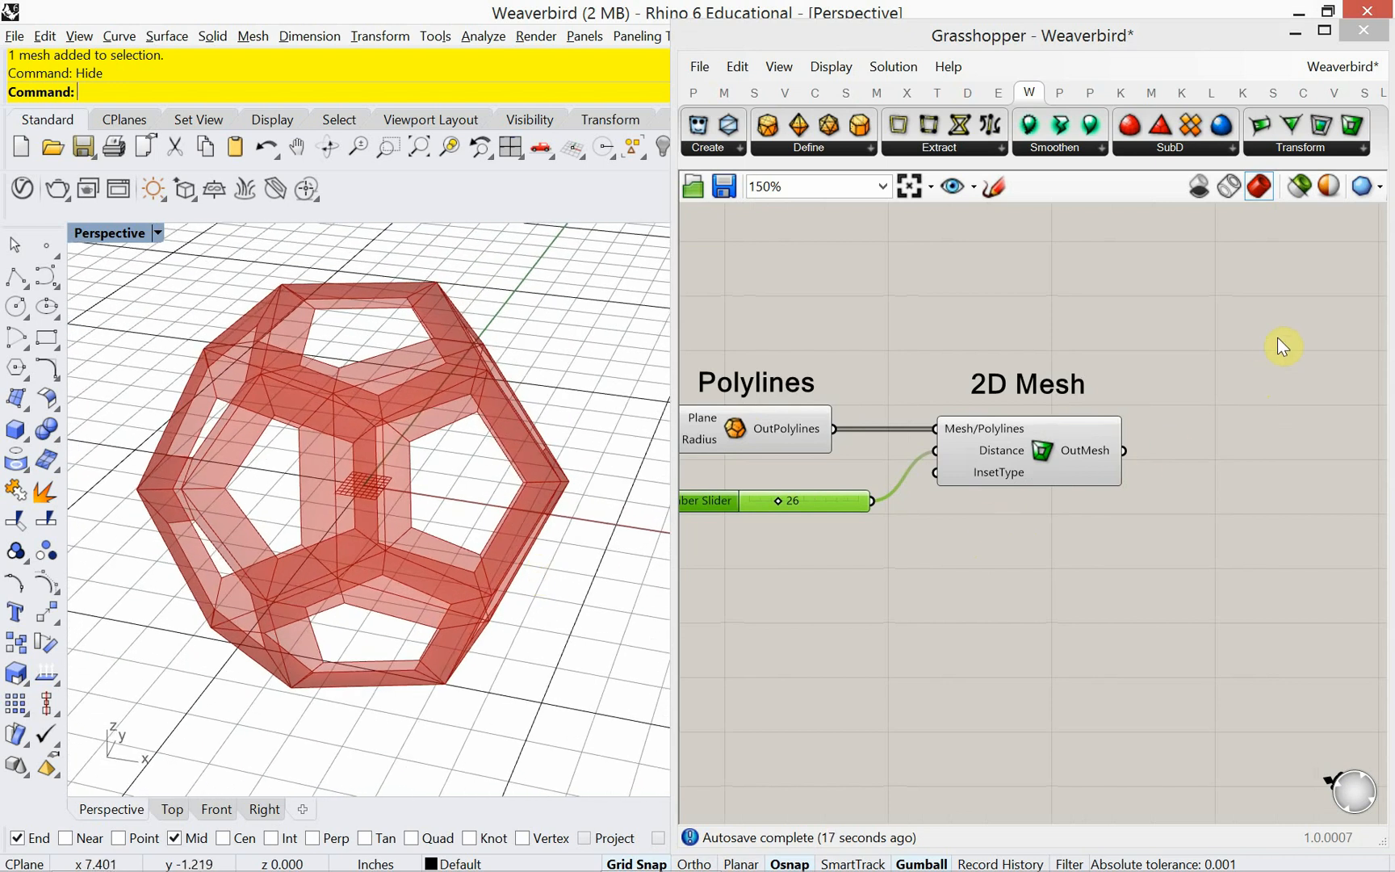
Add a Weaverbird's Mesh Thicken component beyond the Picture Frame and connect OutMesh to its Mesh/Curves input.
{"action": "left_click", "coordinate": [1327, 148]}
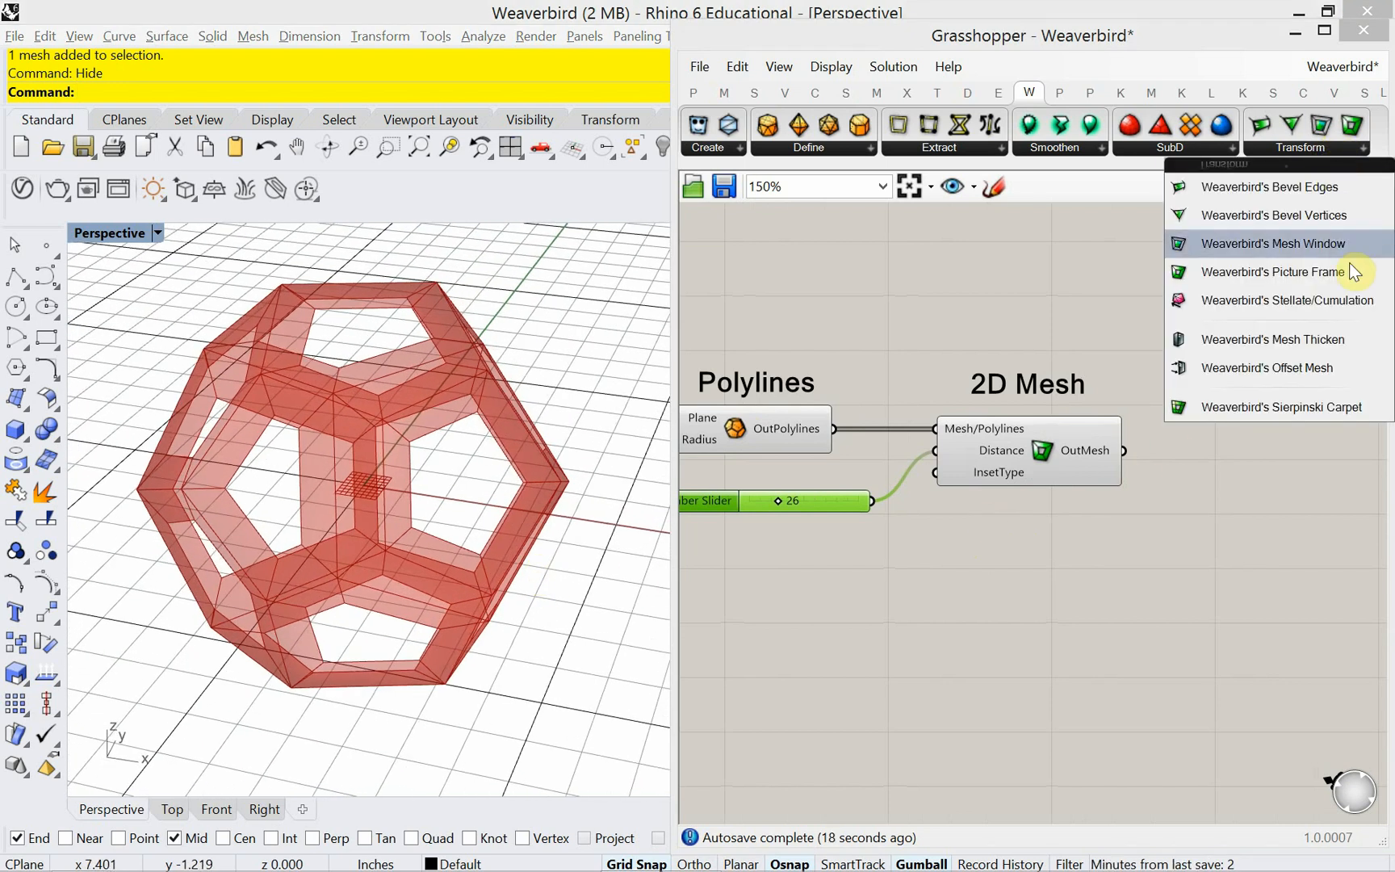
{"action": "left_click_drag", "start_coordinate": [1343, 343], "coordinate": [1236, 482]}
{"action": "right_click_drag", "start_coordinate": [1235, 482], "coordinate": [1025, 561]}
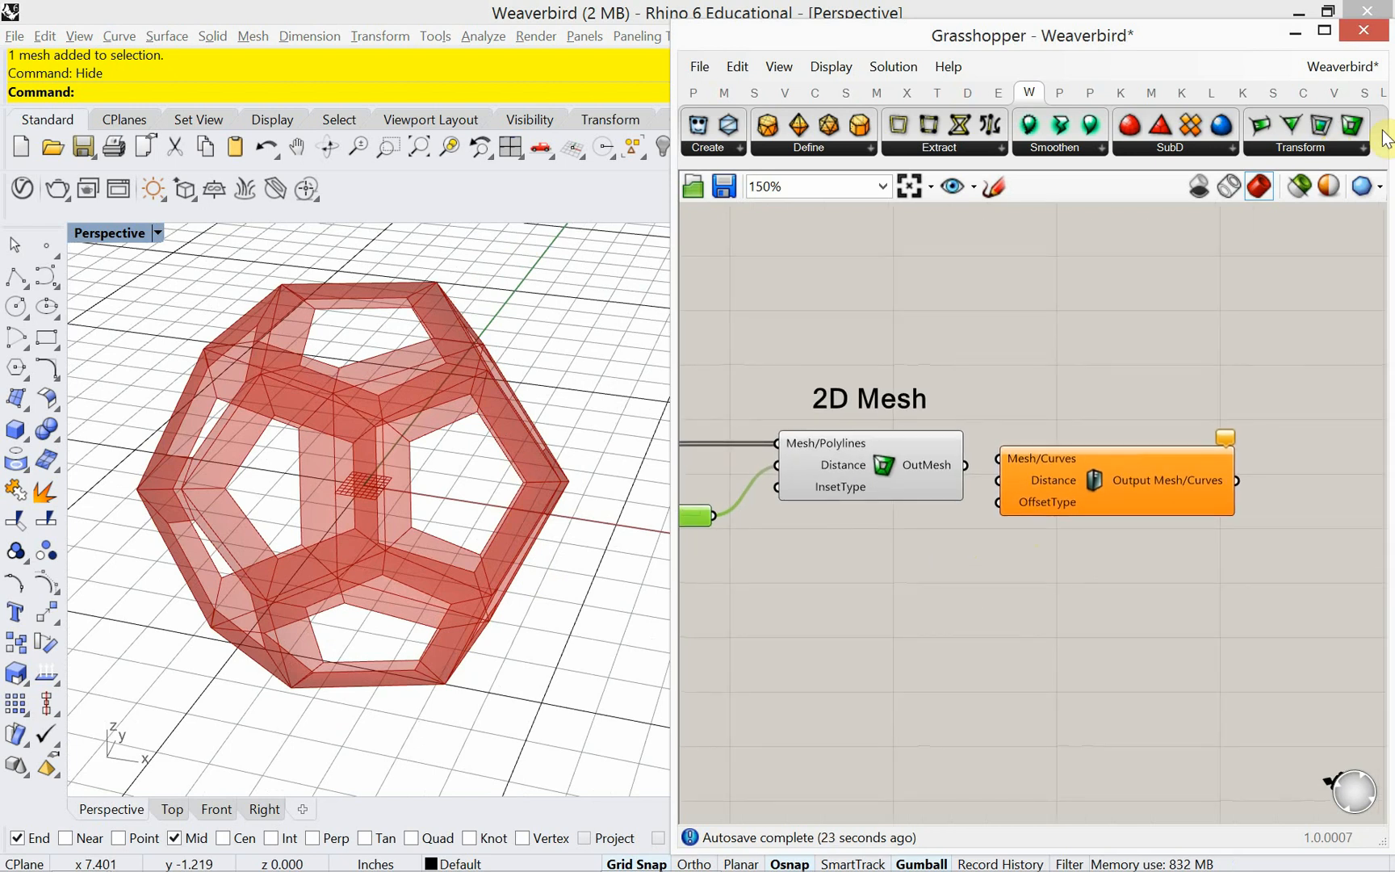
{"action": "left_click", "coordinate": [1348, 147]}
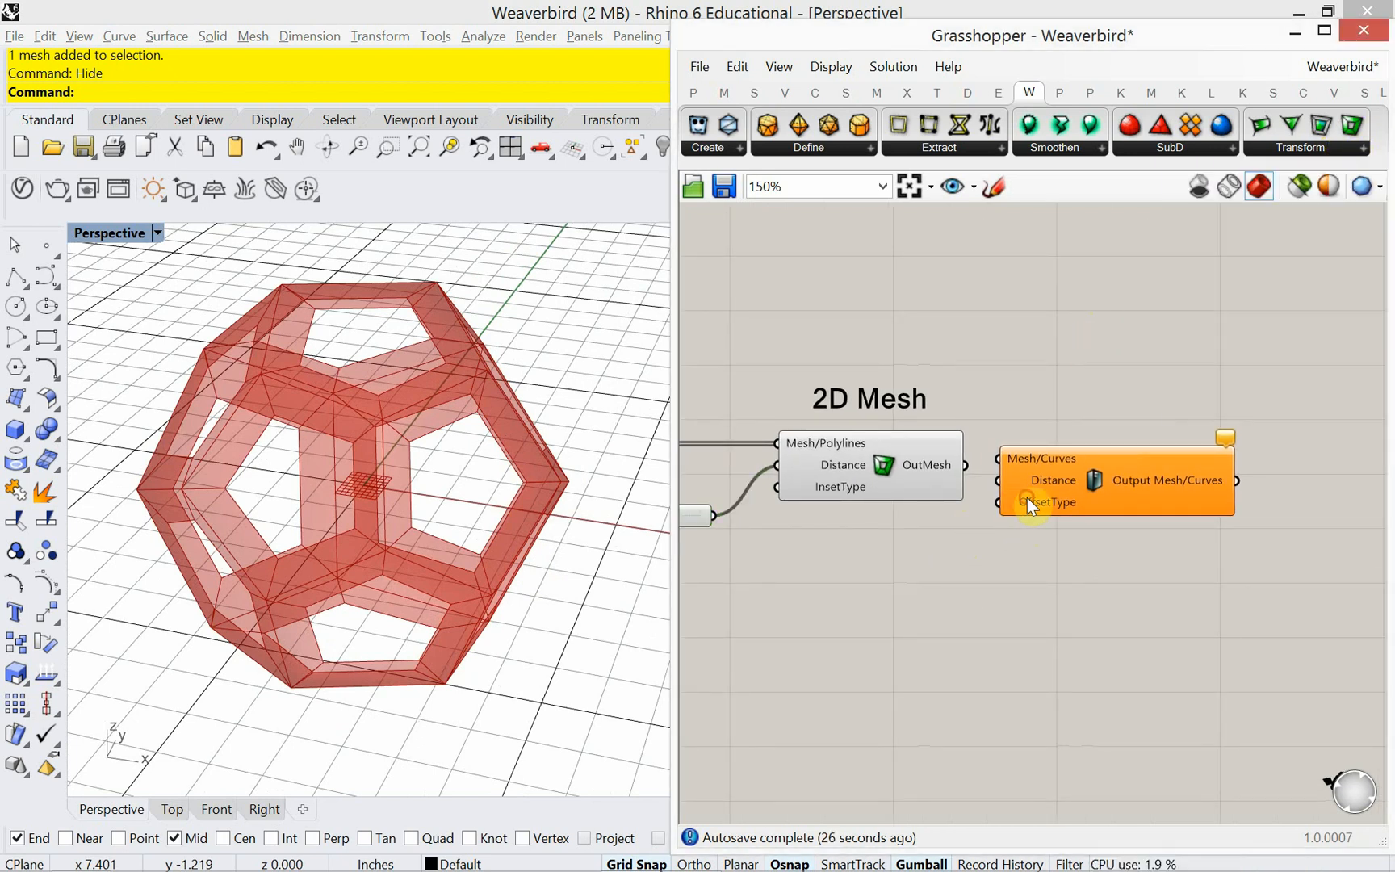
{"action": "left_click_drag", "start_coordinate": [1027, 497], "coordinate": [1061, 516]}
{"action": "left_click_drag", "start_coordinate": [966, 466], "coordinate": [1030, 484]}
{"action": "left_click_drag", "start_coordinate": [1123, 496], "coordinate": [1190, 487]}
{"action": "right_click_drag", "start_coordinate": [865, 548], "coordinate": [1009, 533]}
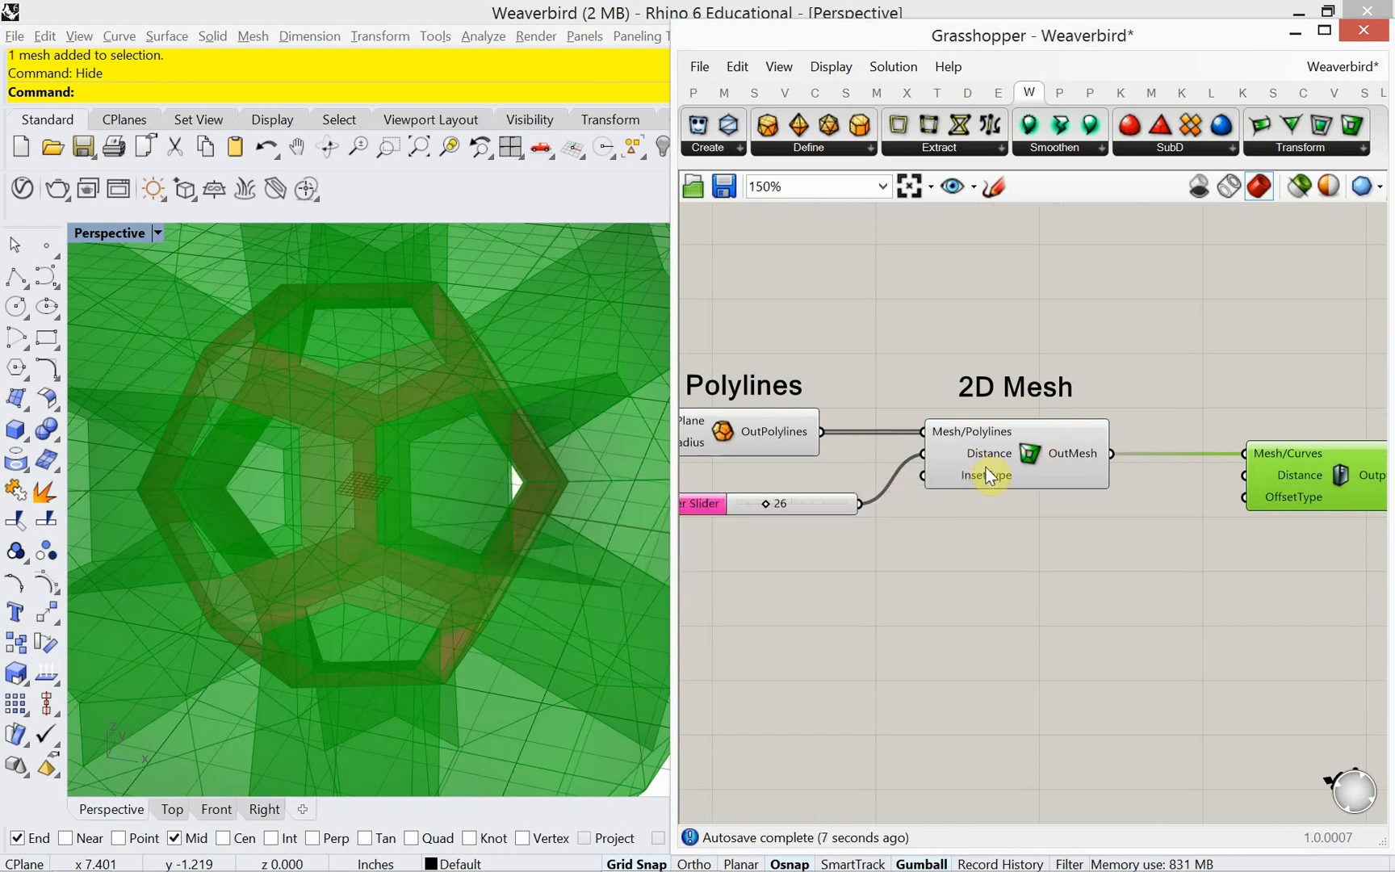
Examine the Mesh Thicken component's Distance input and the full extent of the thickened dodecahedron.
{"action": "right_click_drag", "start_coordinate": [1228, 536], "coordinate": [1018, 530]}
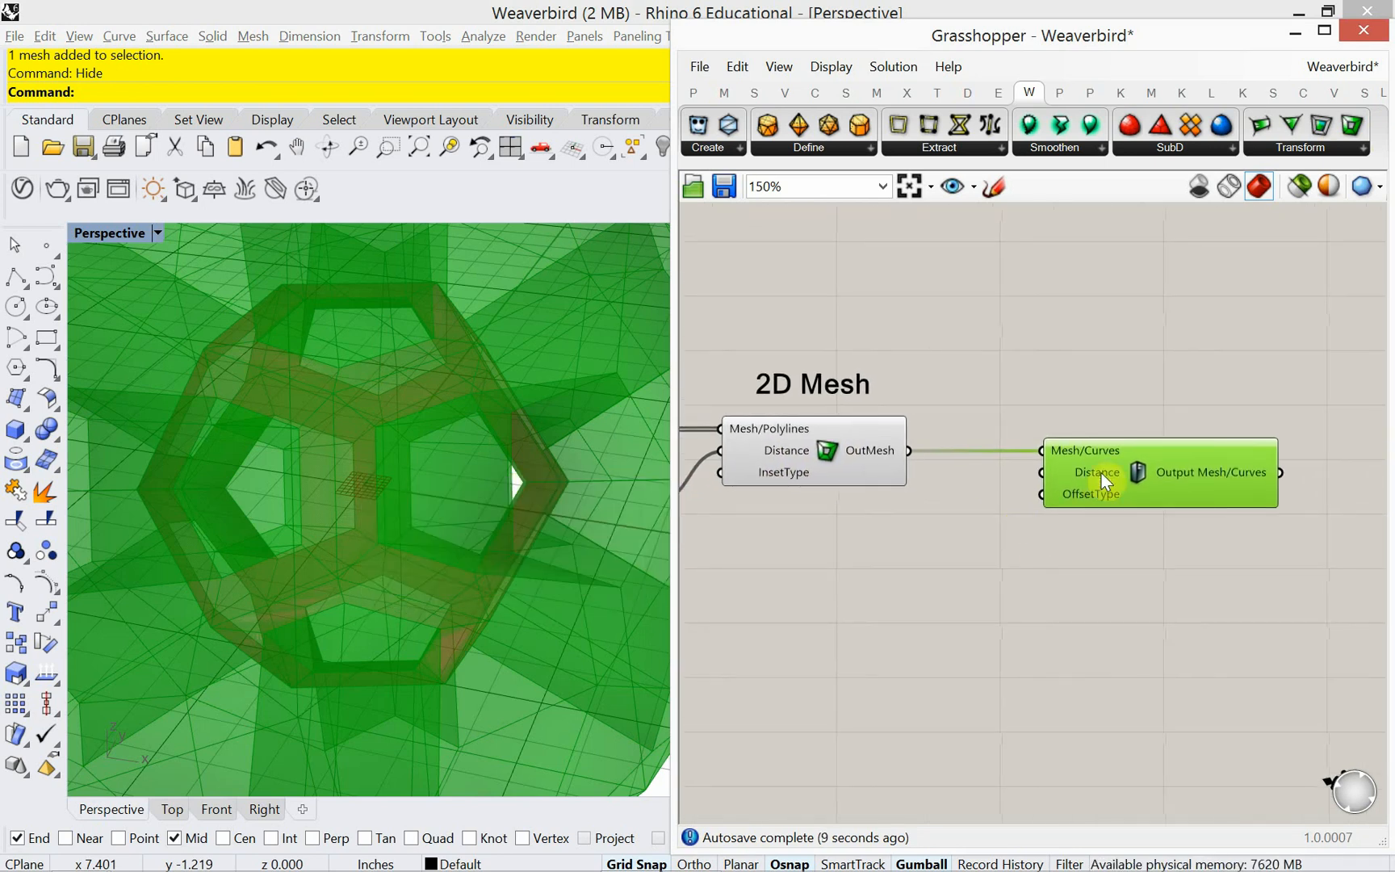
{"action": "mouse_move", "coordinate": [1101, 473]}
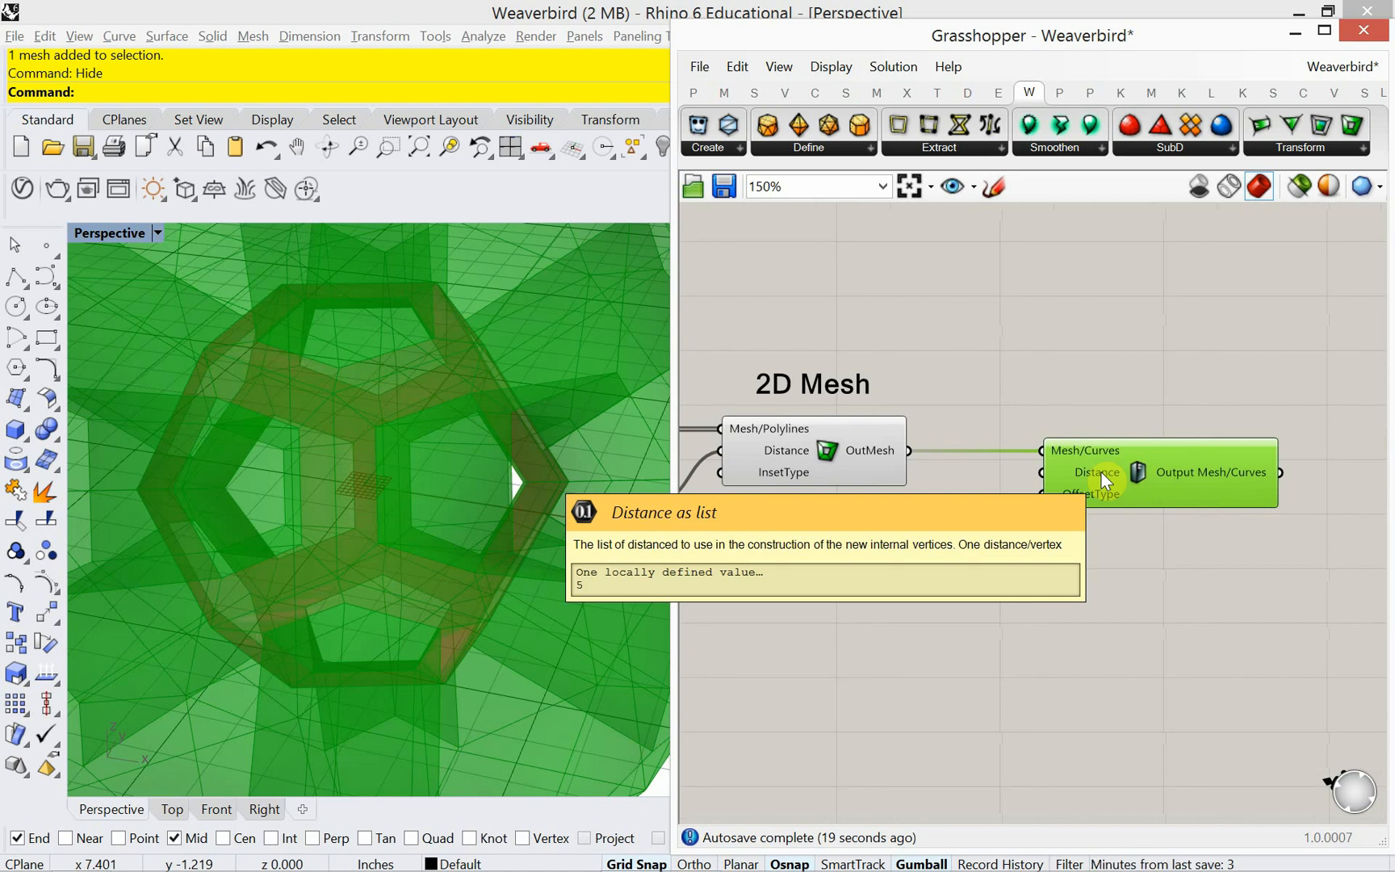
{"action": "scroll", "coordinate": [364, 534], "scroll_direction": "down", "scroll_amount": 2}
{"action": "scroll", "coordinate": [363, 534], "scroll_direction": "up", "scroll_amount": 2}
{"action": "right_click", "coordinate": [362, 534]}
{"action": "scroll", "coordinate": [362, 535], "scroll_direction": "down", "scroll_amount": 8}
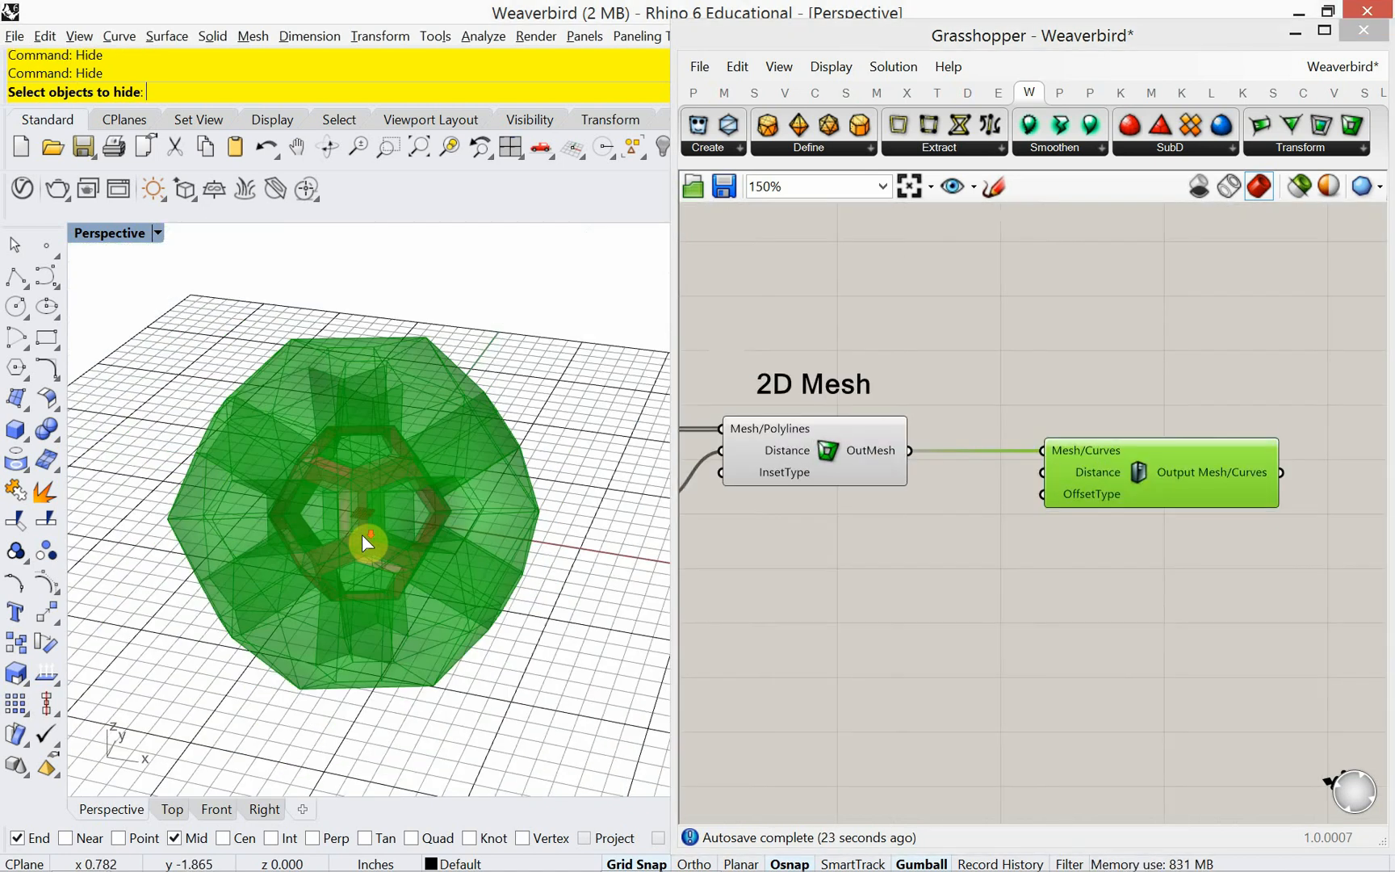
{"action": "scroll", "coordinate": [361, 536], "scroll_direction": "up", "scroll_amount": 5}
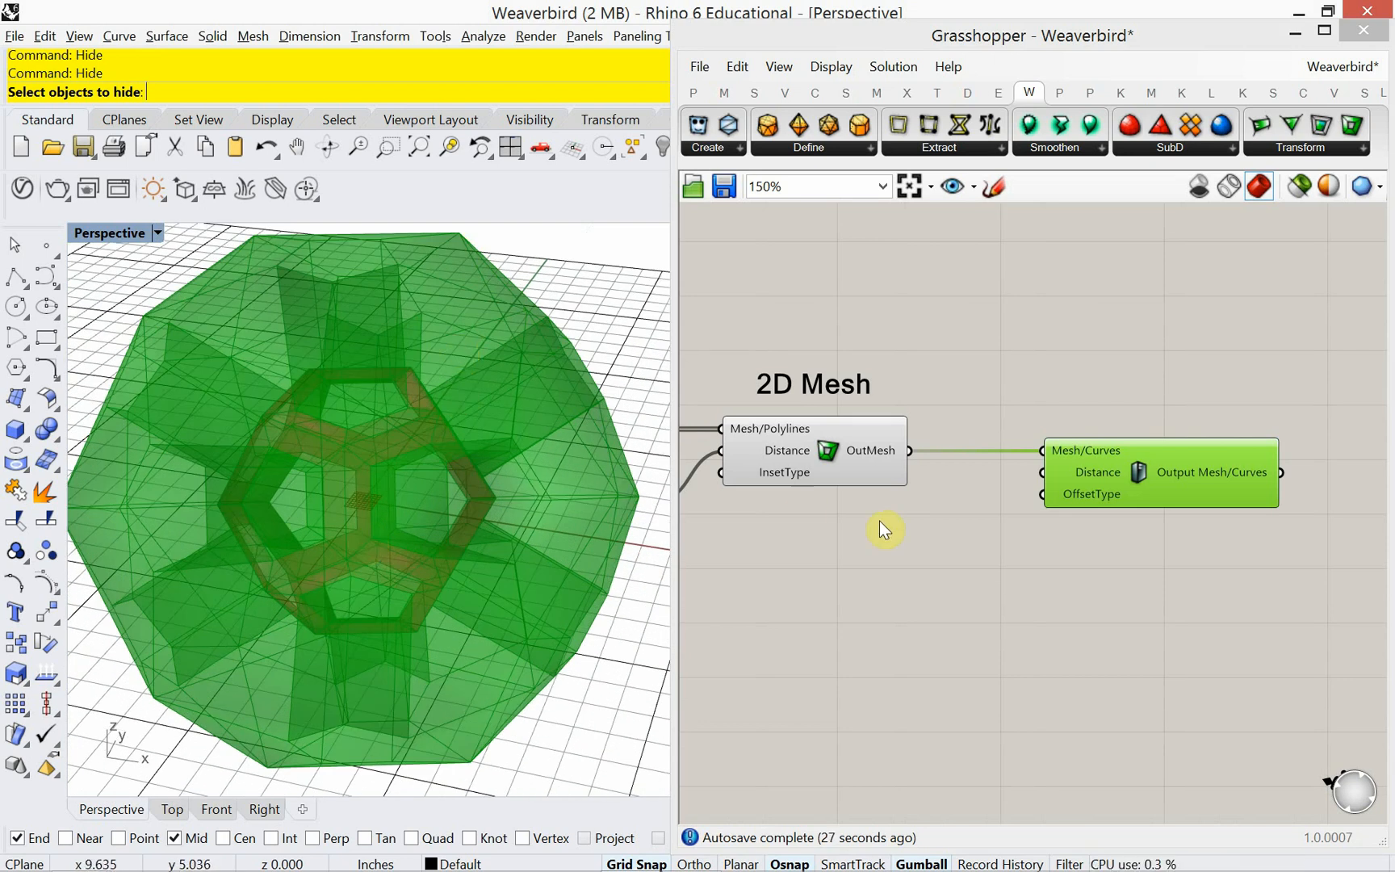
Connect a new 1.555 number slider to the Mesh Thicken component's Distance input and lower it to 0.755.
{"action": "left_click_drag", "start_coordinate": [1128, 476], "coordinate": [1136, 476]}
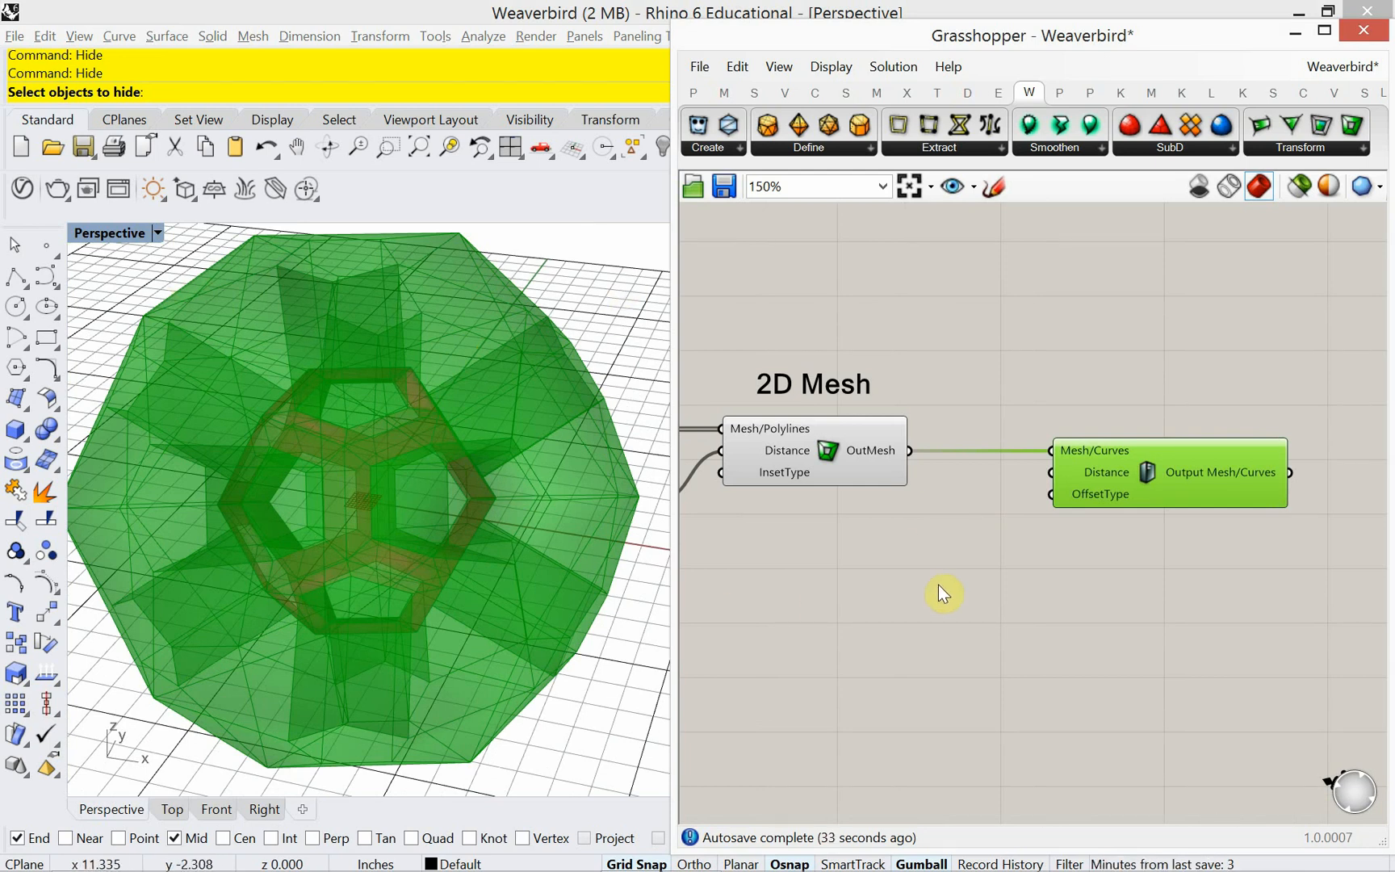
{"action": "double_click", "coordinate": [961, 542]}
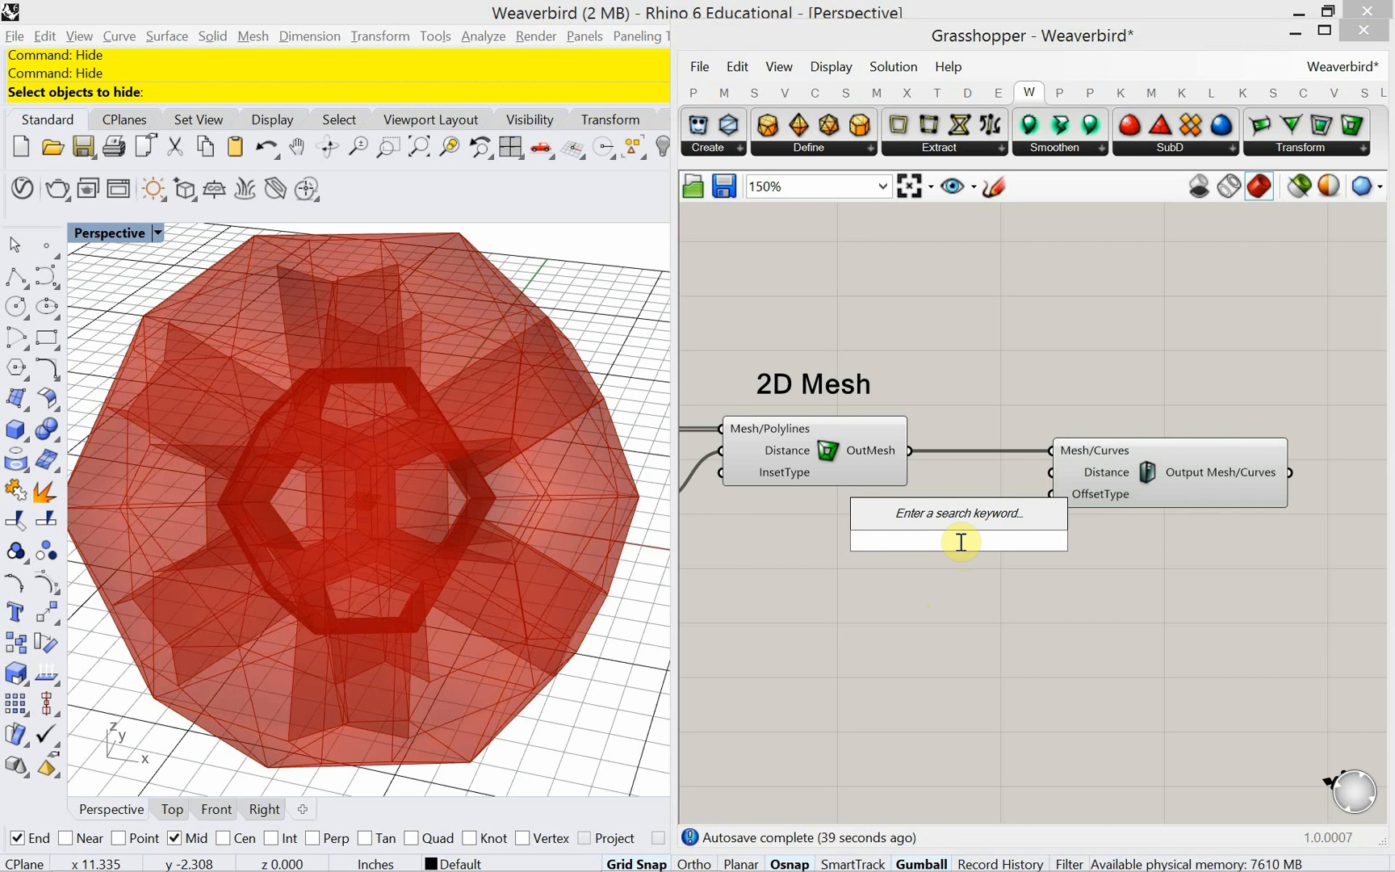
{"action": "type", "text": "1.555"}
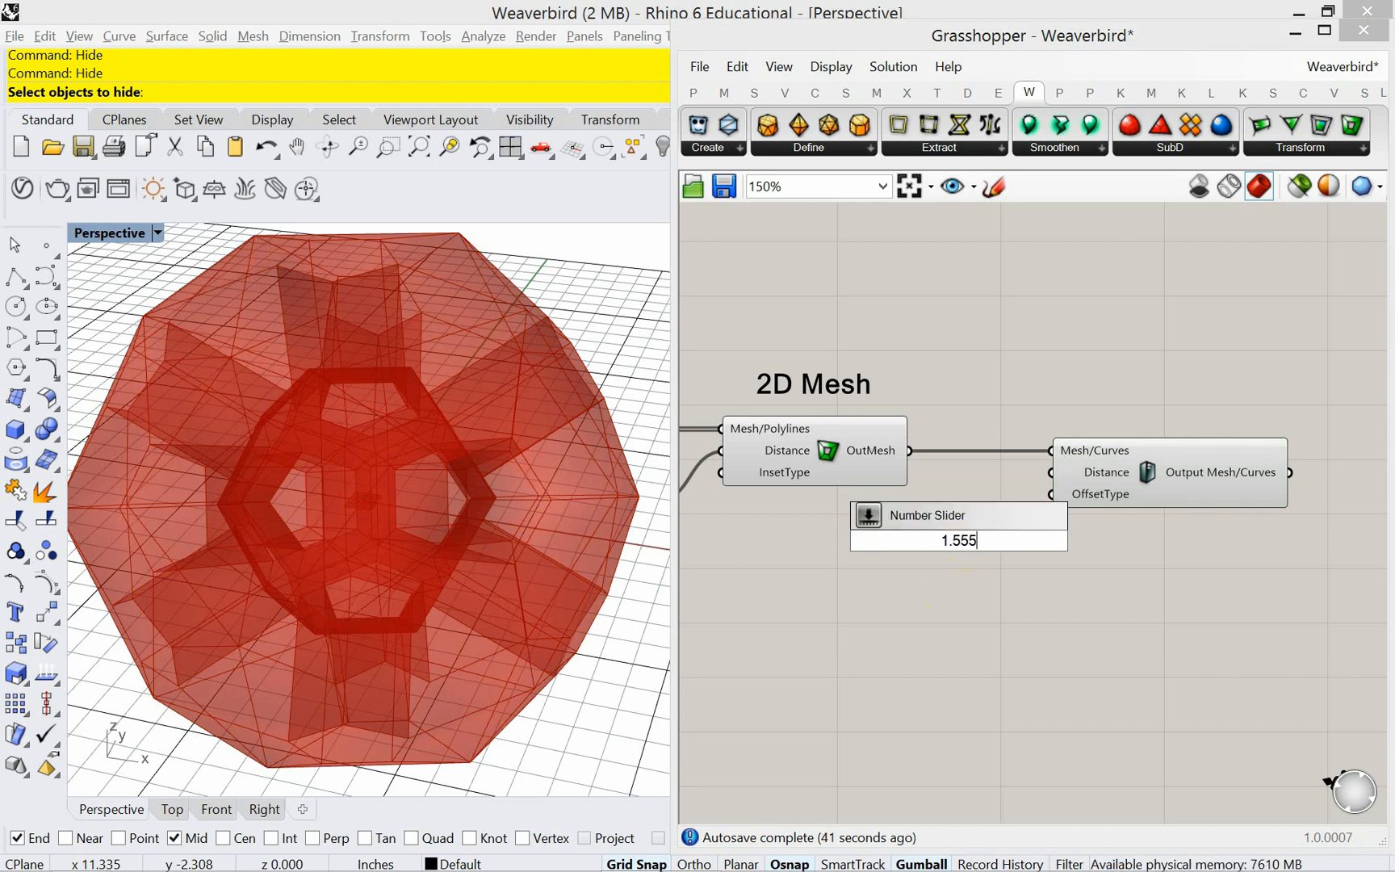
{"action": "key", "text": "Return"}
{"action": "left_click_drag", "start_coordinate": [1028, 552], "coordinate": [1035, 493]}
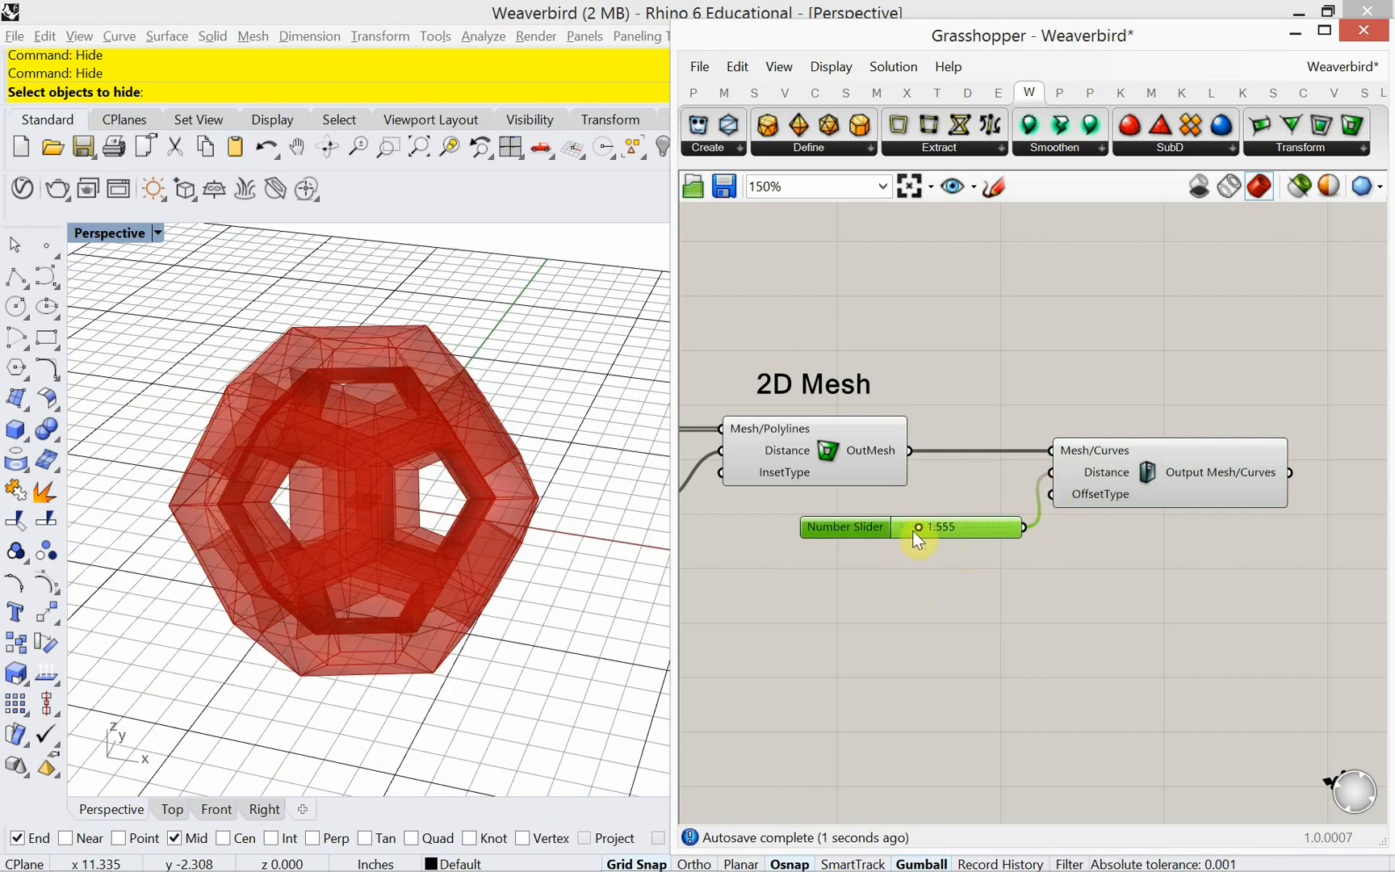
{"action": "left_click_drag", "start_coordinate": [918, 528], "coordinate": [908, 527]}
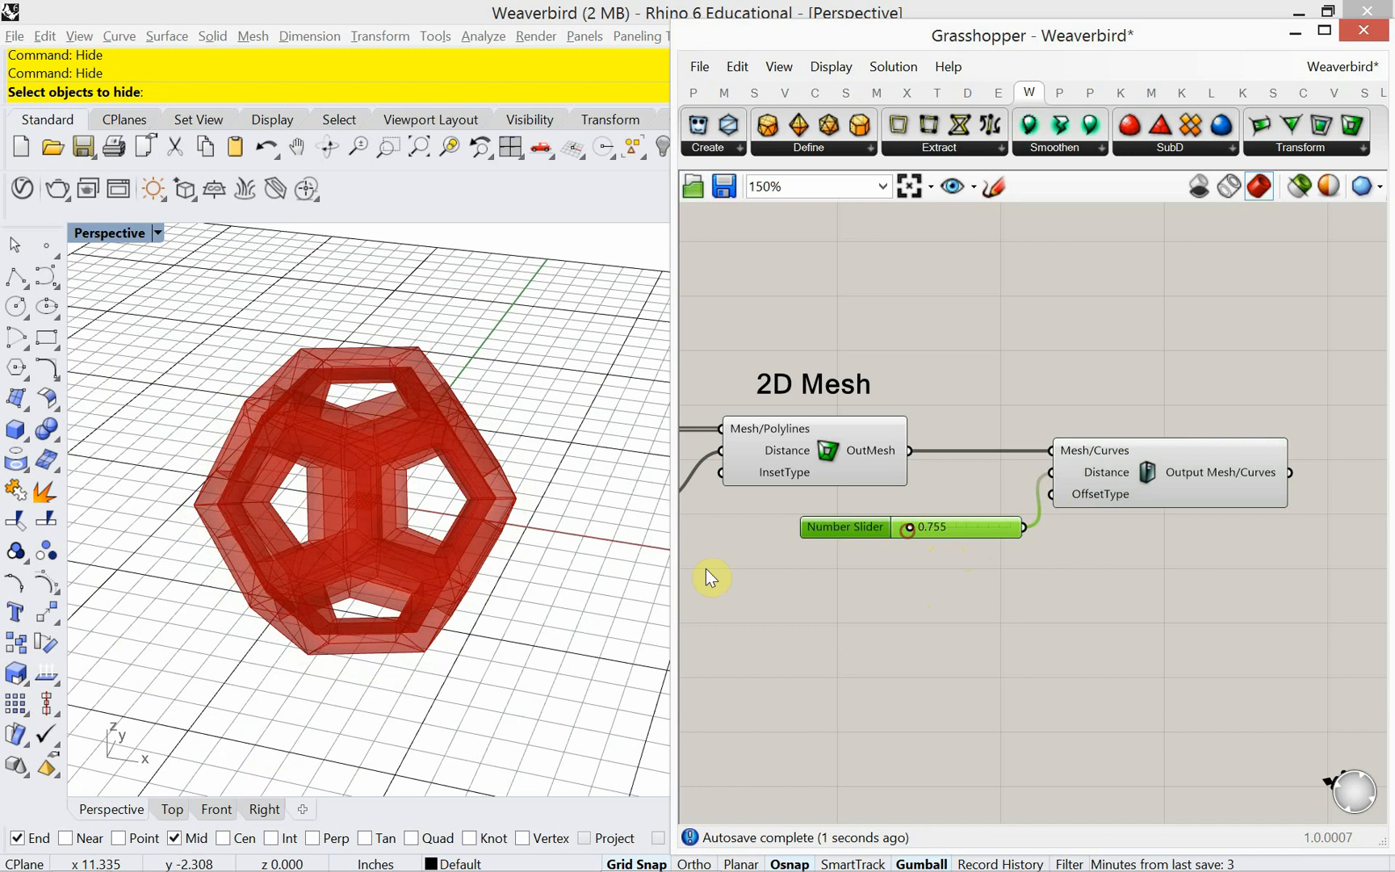
{"action": "right_click_drag", "start_coordinate": [536, 583], "coordinate": [455, 612]}
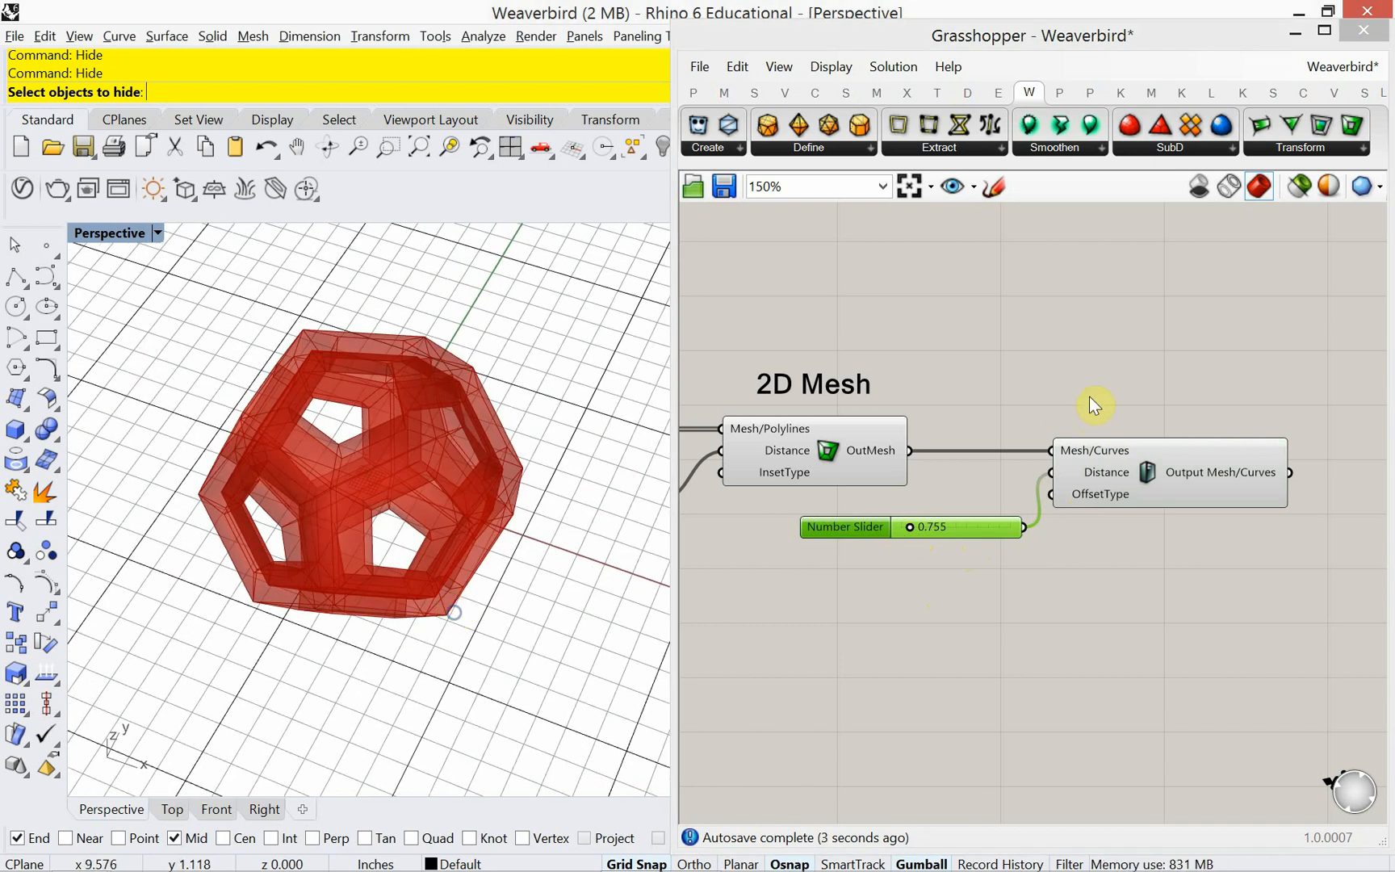
Add a Custom Preview component, connect Output Mesh/Curves to its Geometry input and inspect the shaded dodecahedron.
{"action": "right_click_drag", "start_coordinate": [1112, 379], "coordinate": [1018, 379]}
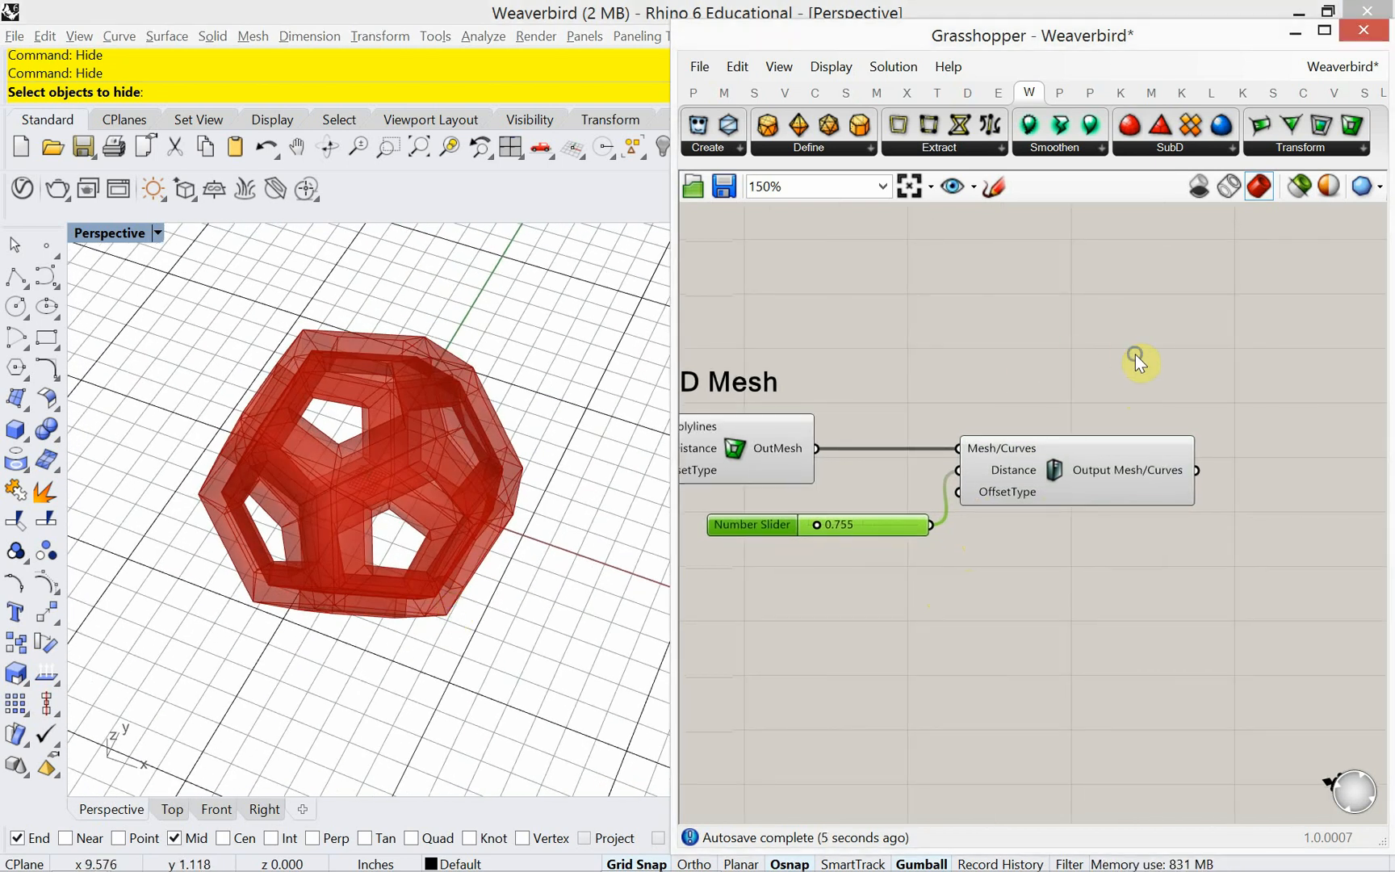
{"action": "right_click_drag", "start_coordinate": [1137, 356], "coordinate": [1028, 327]}
{"action": "double_click", "coordinate": [1177, 453]}
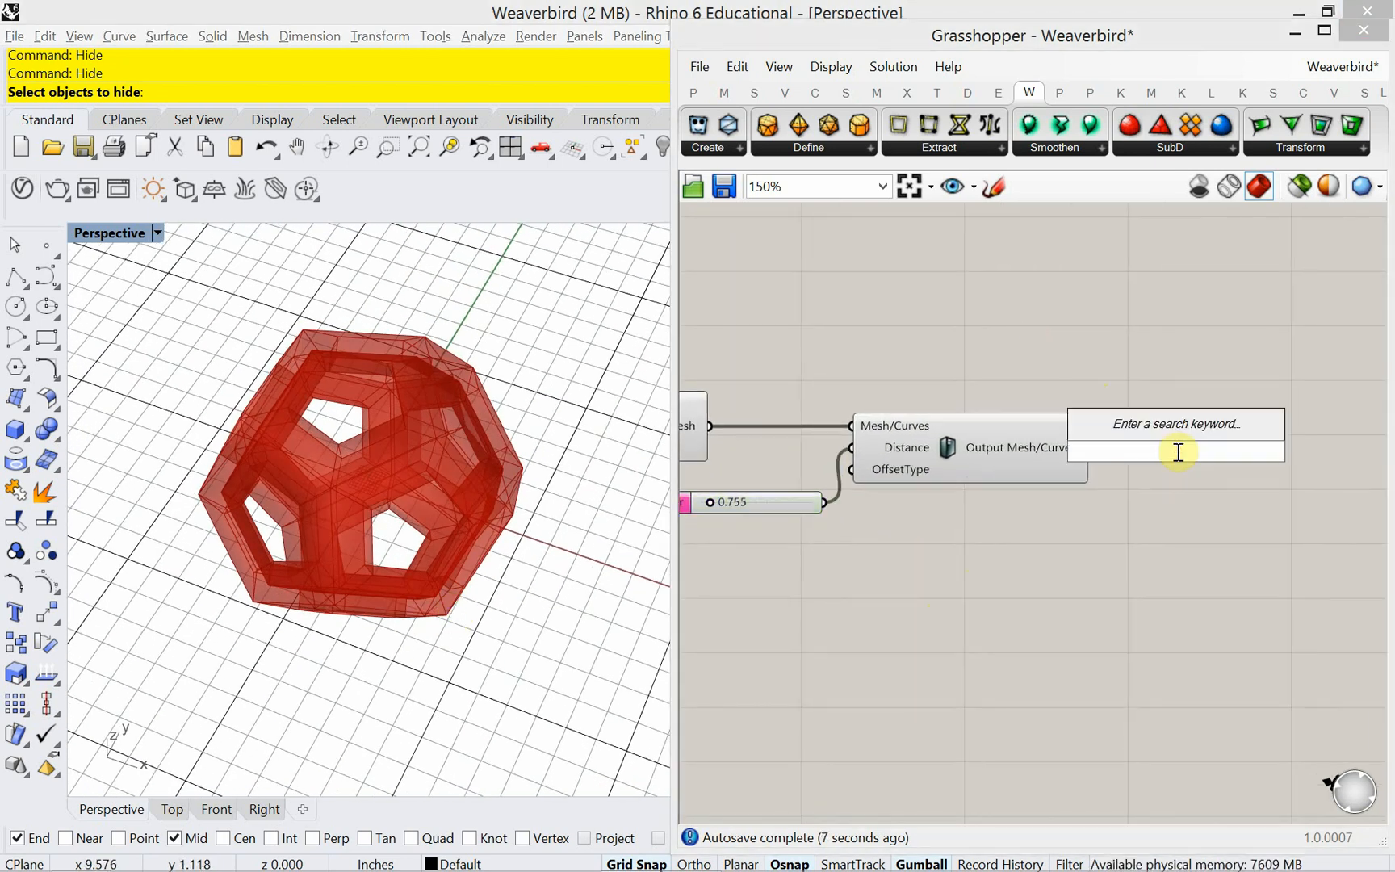
{"action": "type", "text": "cut"}
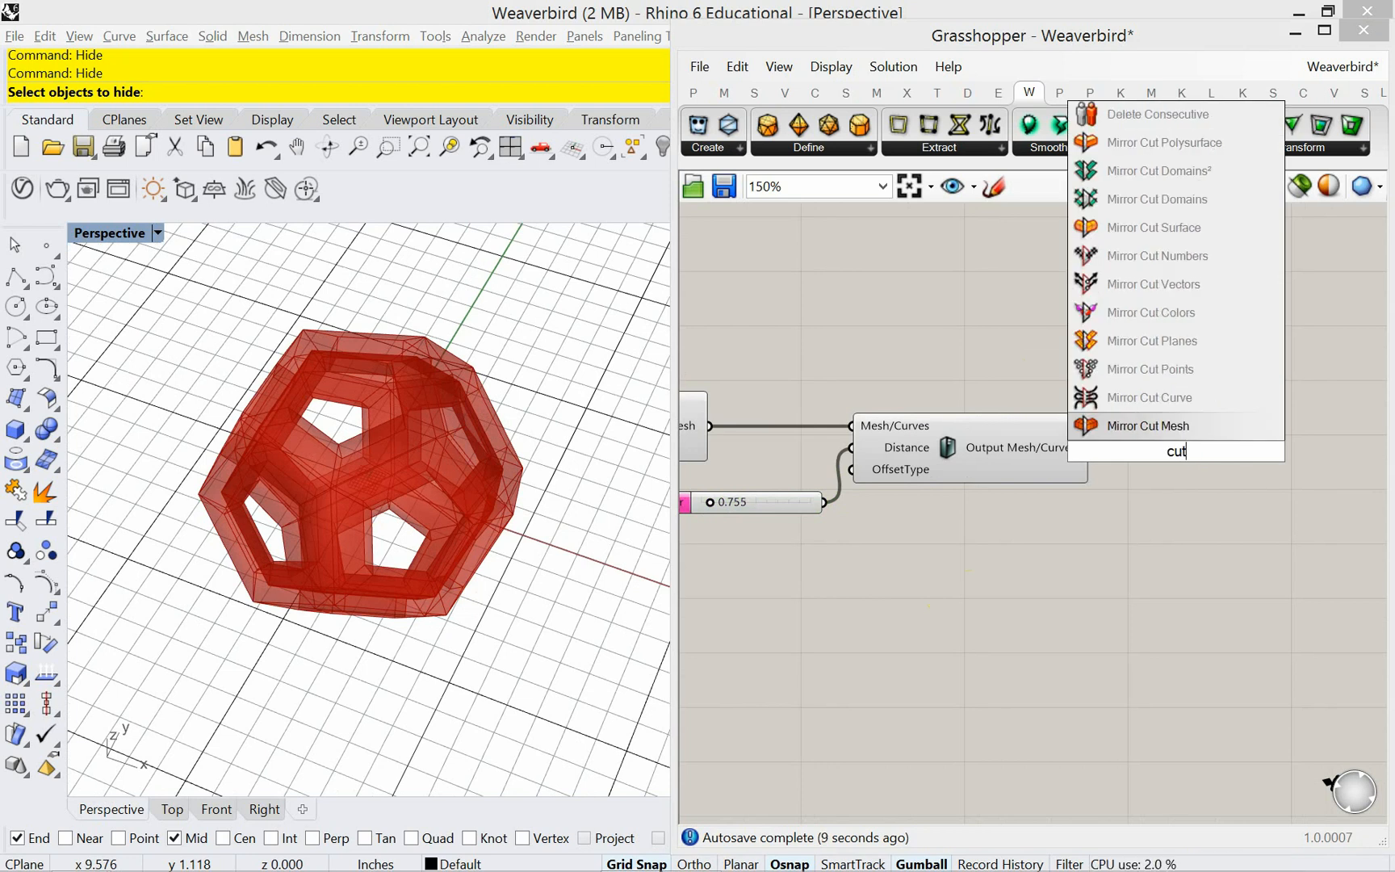
{"action": "key", "text": "BackSpace"}
{"action": "type", "text": "stom"}
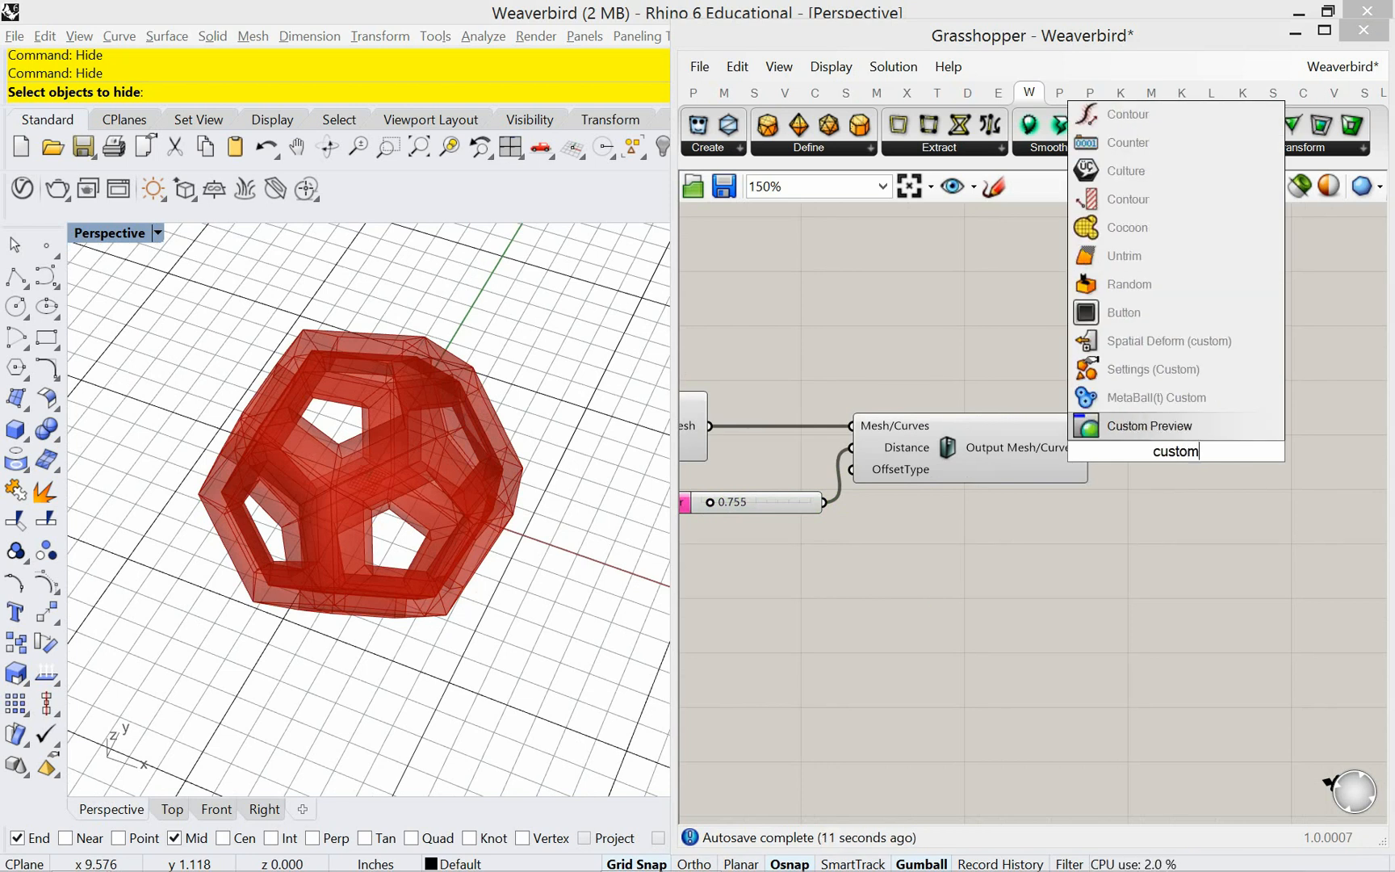
{"action": "left_click", "coordinate": [1185, 435]}
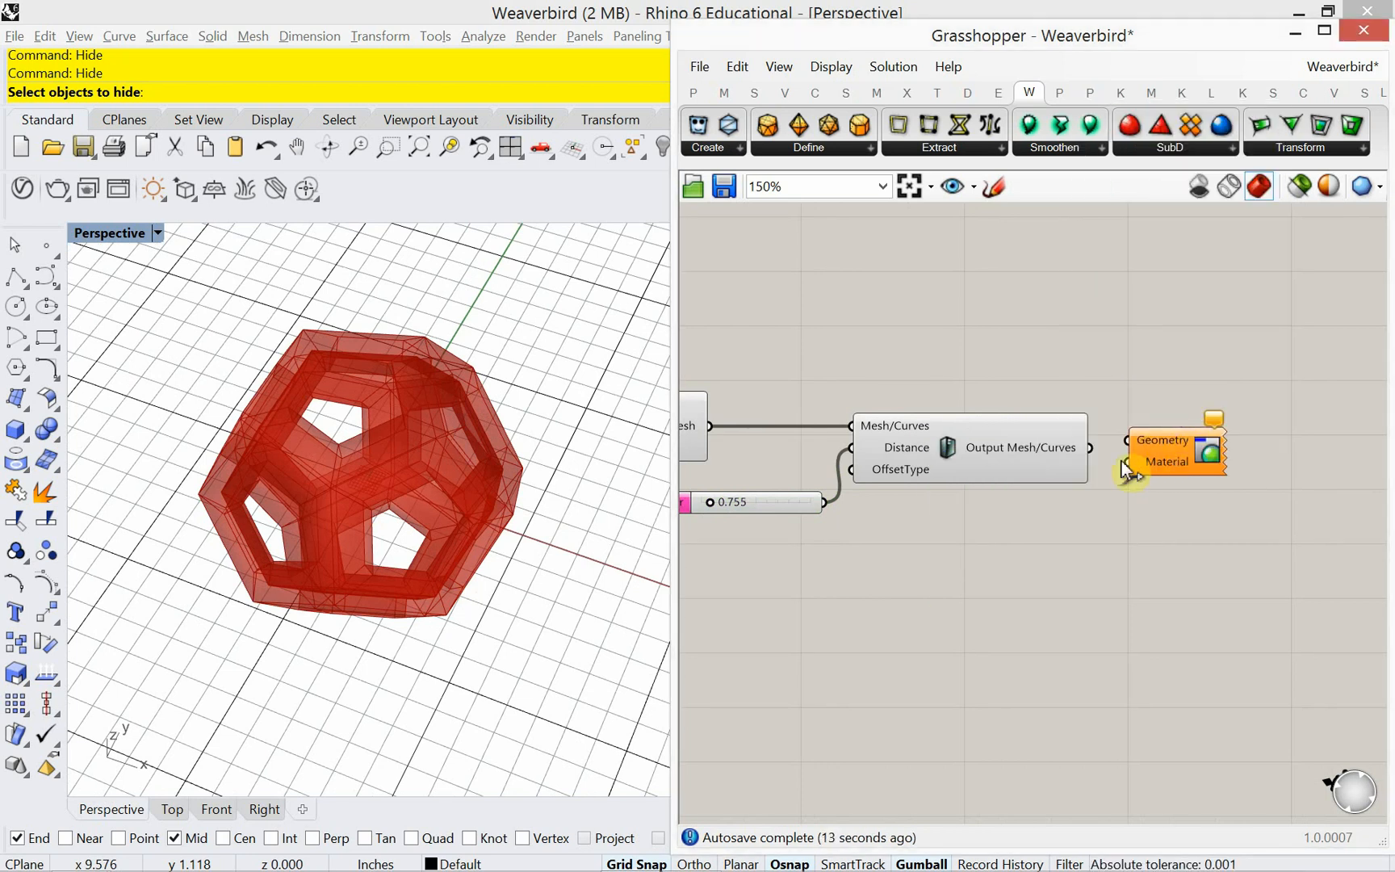
{"action": "left_click_drag", "start_coordinate": [1091, 455], "coordinate": [1210, 480]}
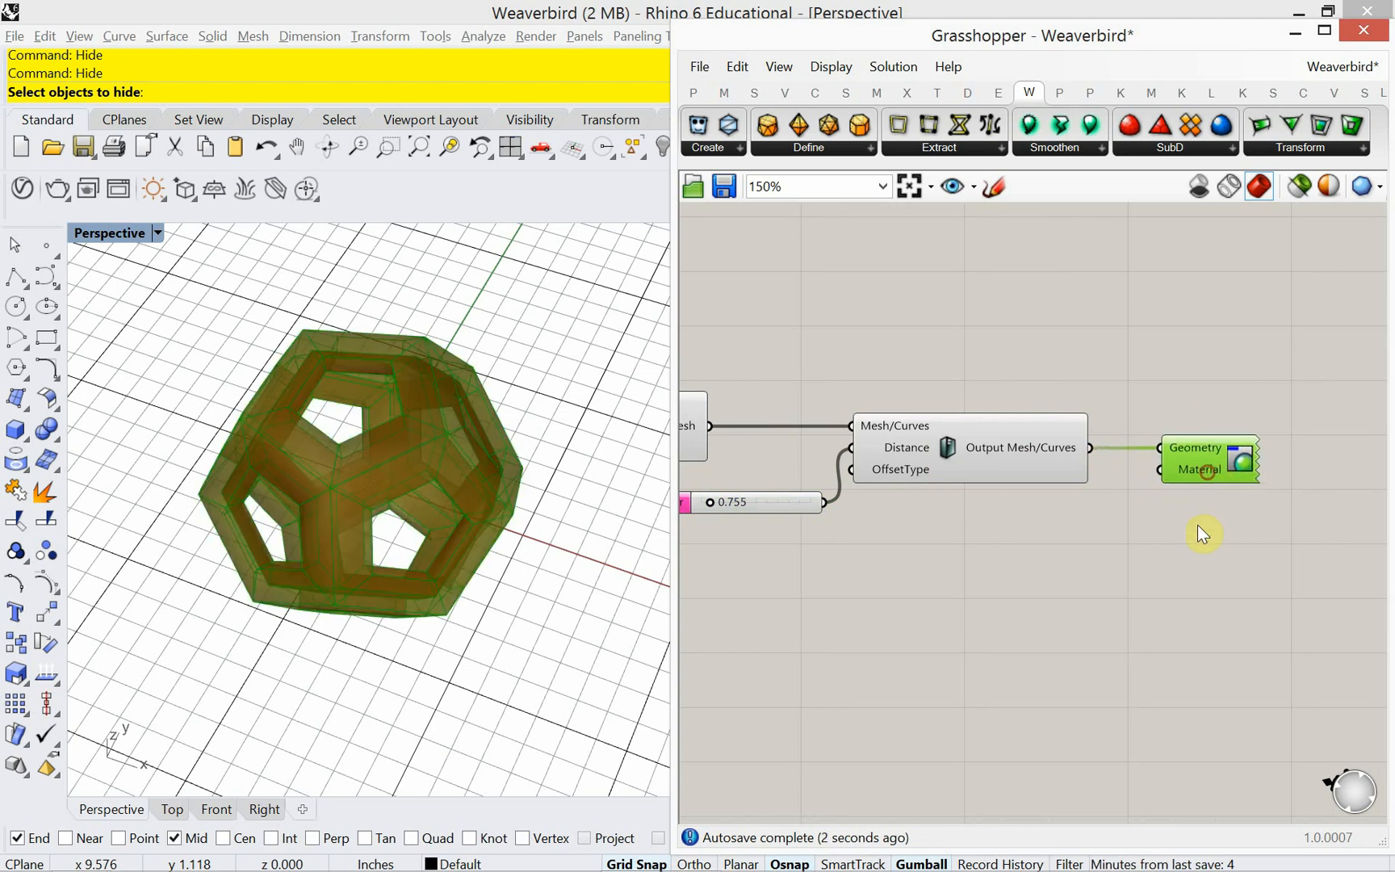
{"action": "left_click", "coordinate": [1198, 529]}
{"action": "right_click_drag", "start_coordinate": [476, 735], "coordinate": [459, 590]}
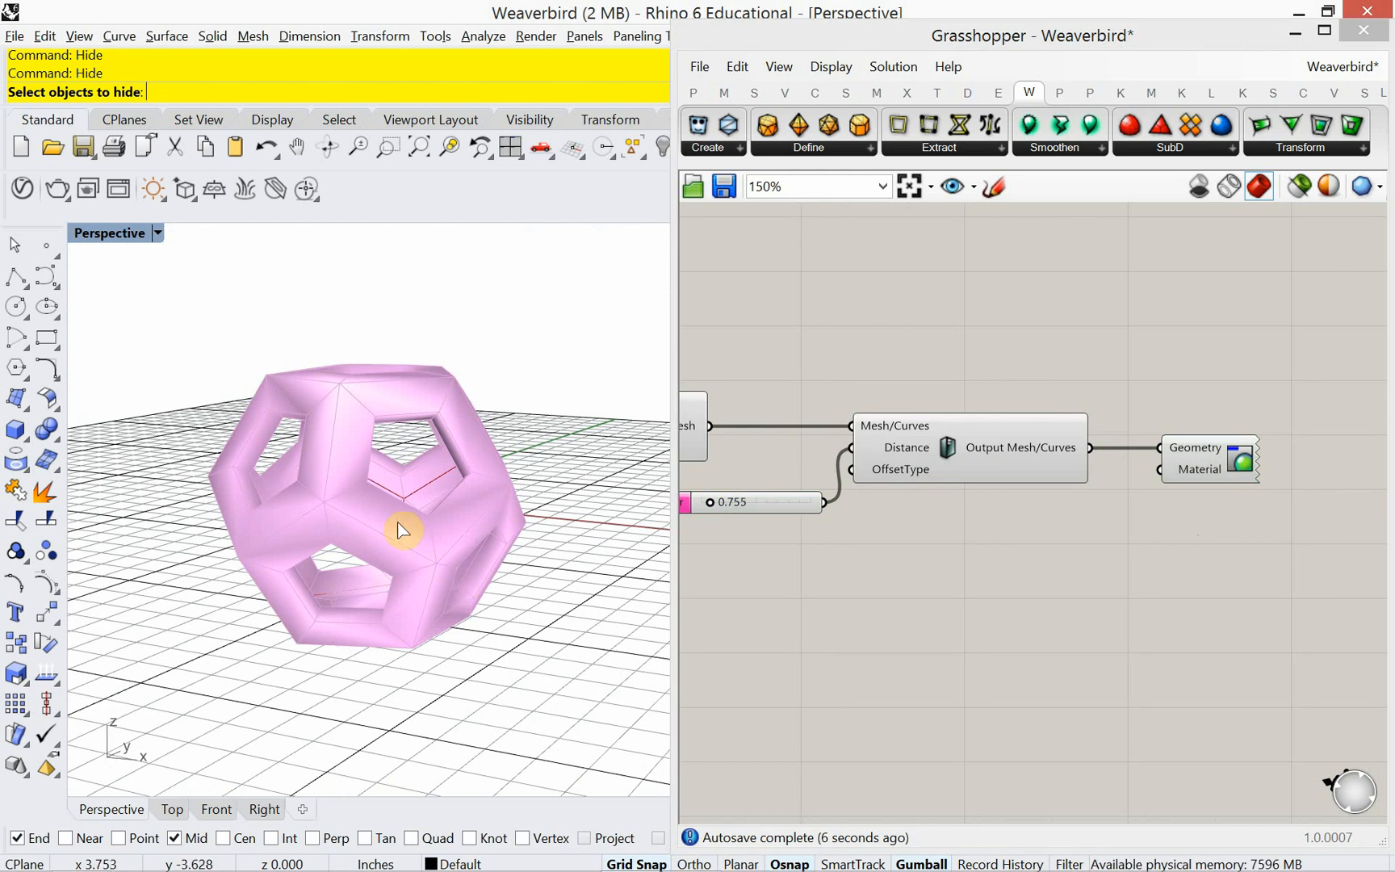
{"action": "mouse_move", "coordinate": [378, 517]}
{"action": "right_mouse_down"}
{"action": "mouse_move", "coordinate": [359, 535]}
{"action": "mouse_move", "coordinate": [367, 523]}
{"action": "right_mouse_up"}
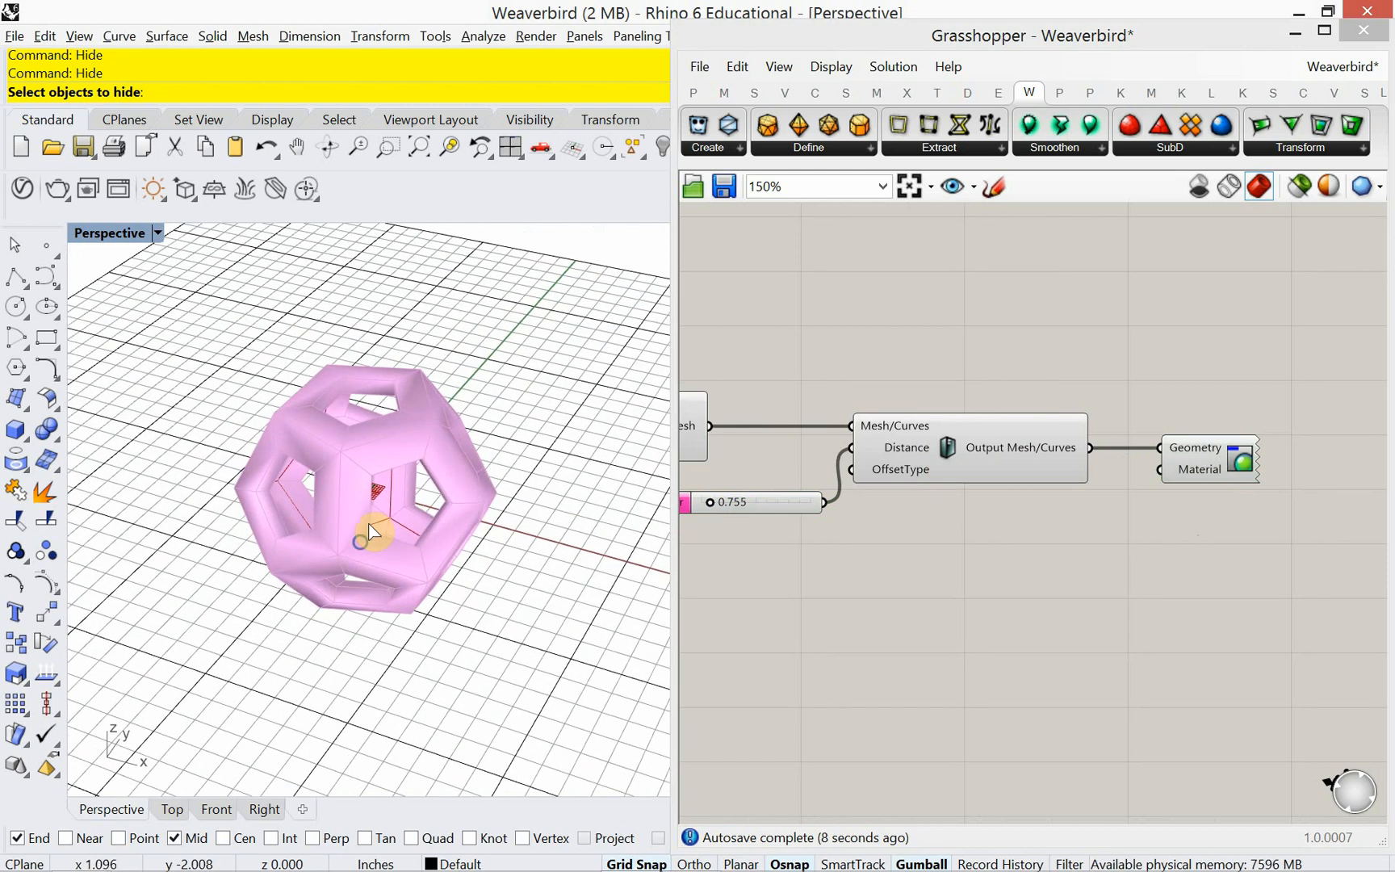
{"action": "scroll", "coordinate": [367, 492], "scroll_direction": "up", "scroll_amount": 3}
Turn off the preview of both the Picture Frame and Mesh Thicken components.
{"action": "right_click_drag", "start_coordinate": [914, 608], "coordinate": [1155, 598]}
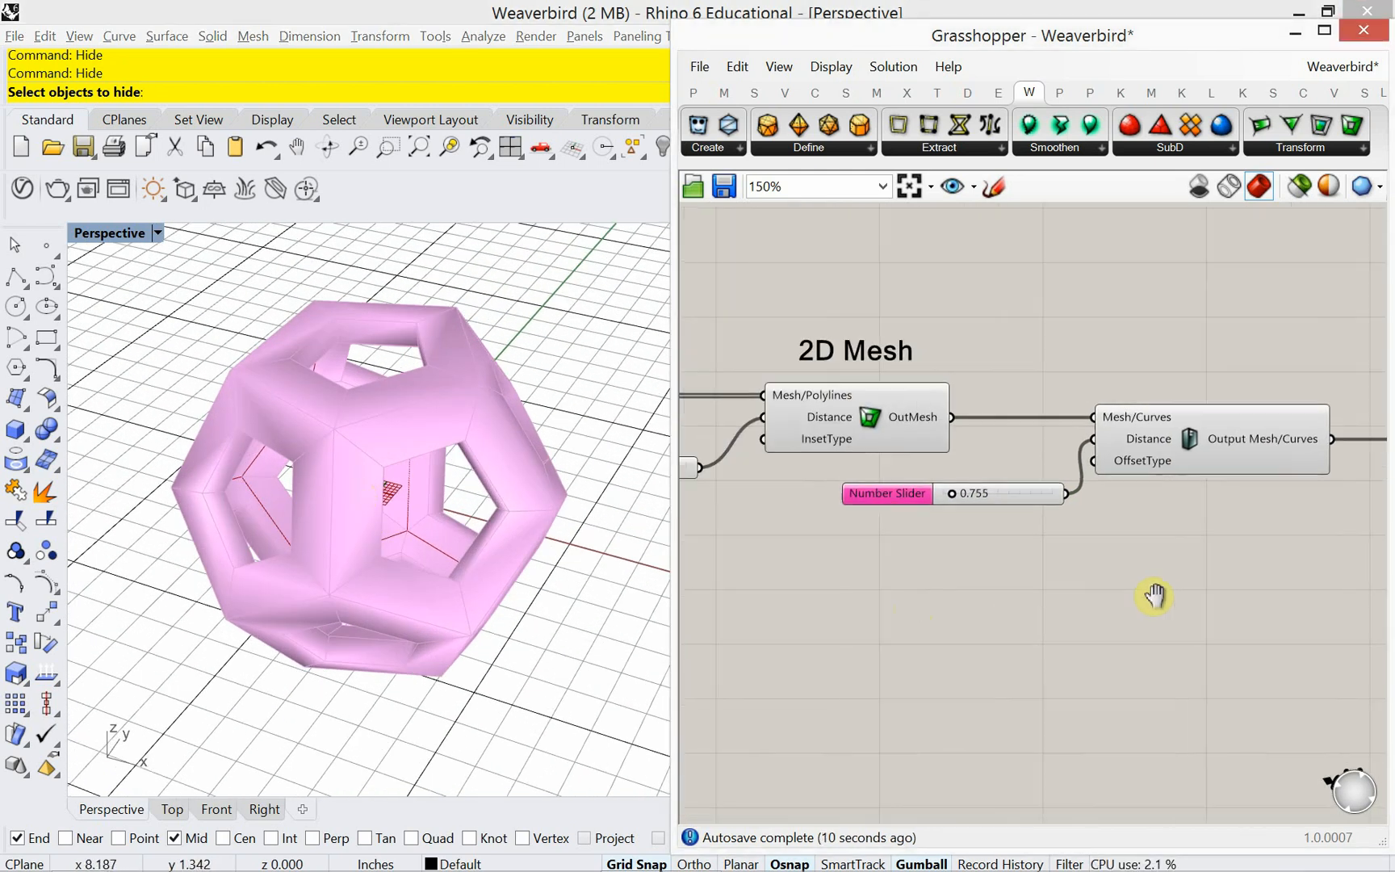
{"action": "left_click", "coordinate": [887, 412]}
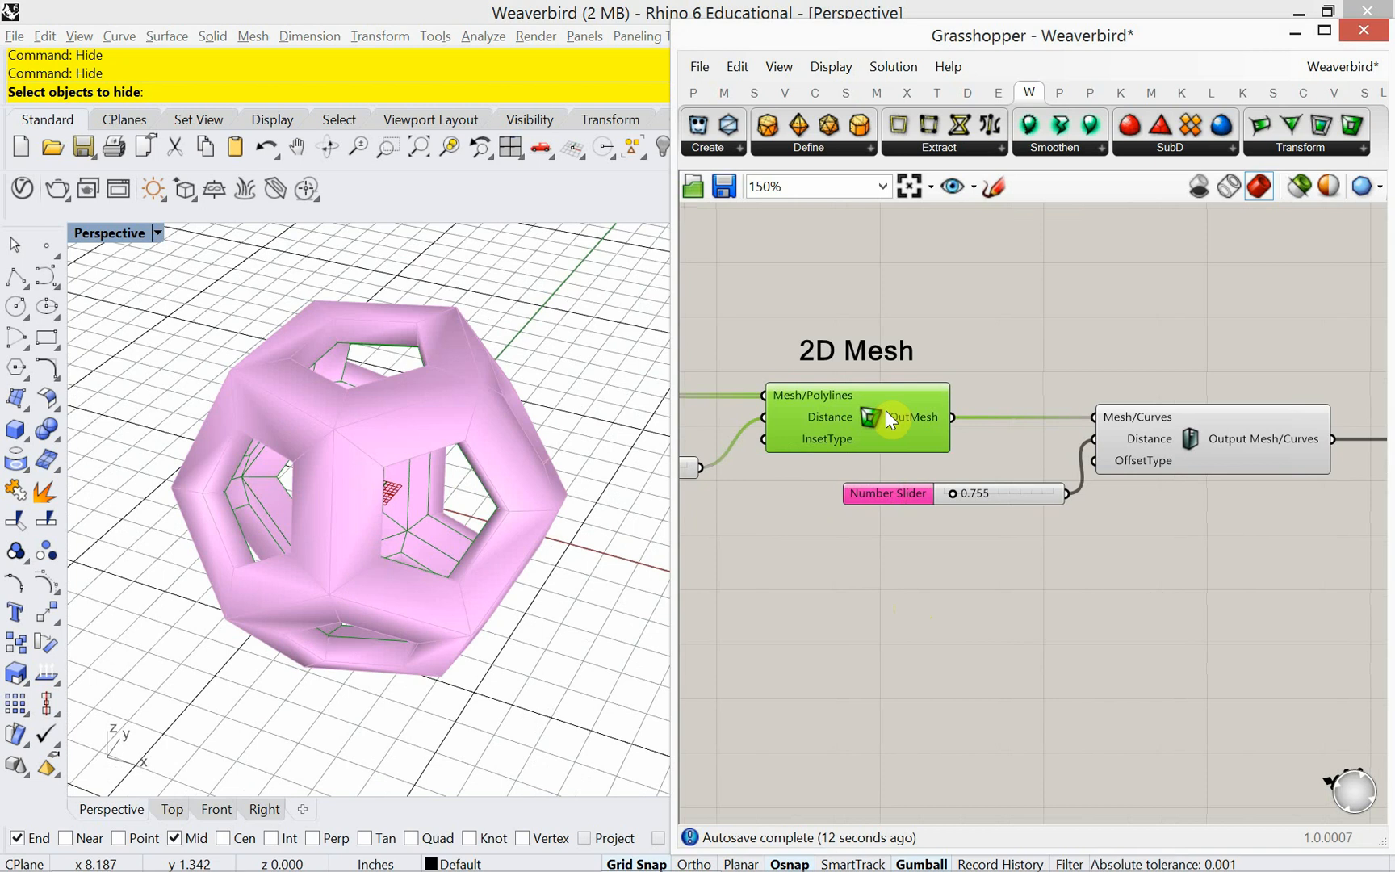
{"action": "left_click", "coordinate": [1194, 441]}
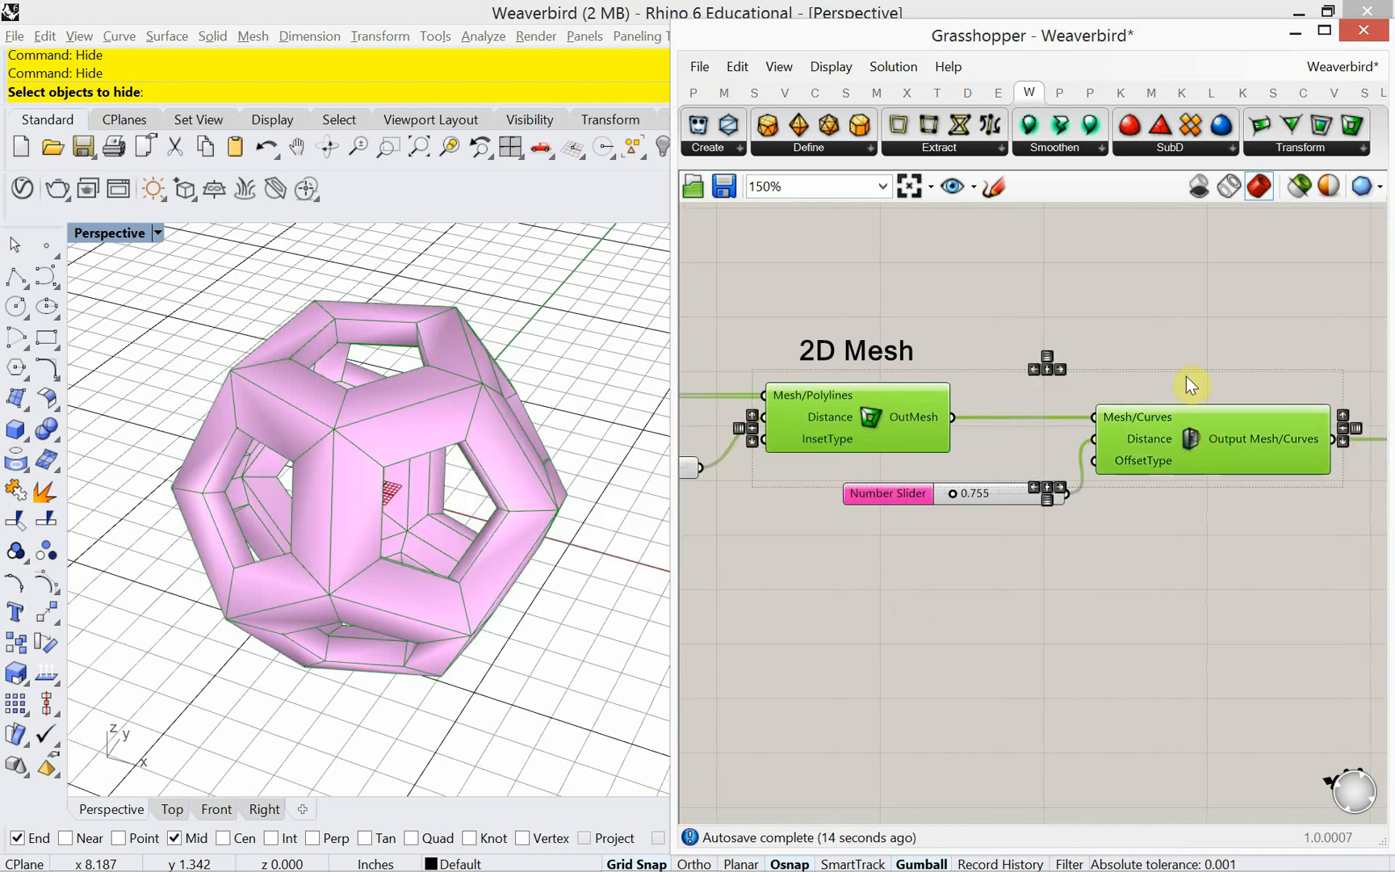
{"action": "right_click", "coordinate": [1174, 330]}
{"action": "left_click", "coordinate": [1217, 356]}
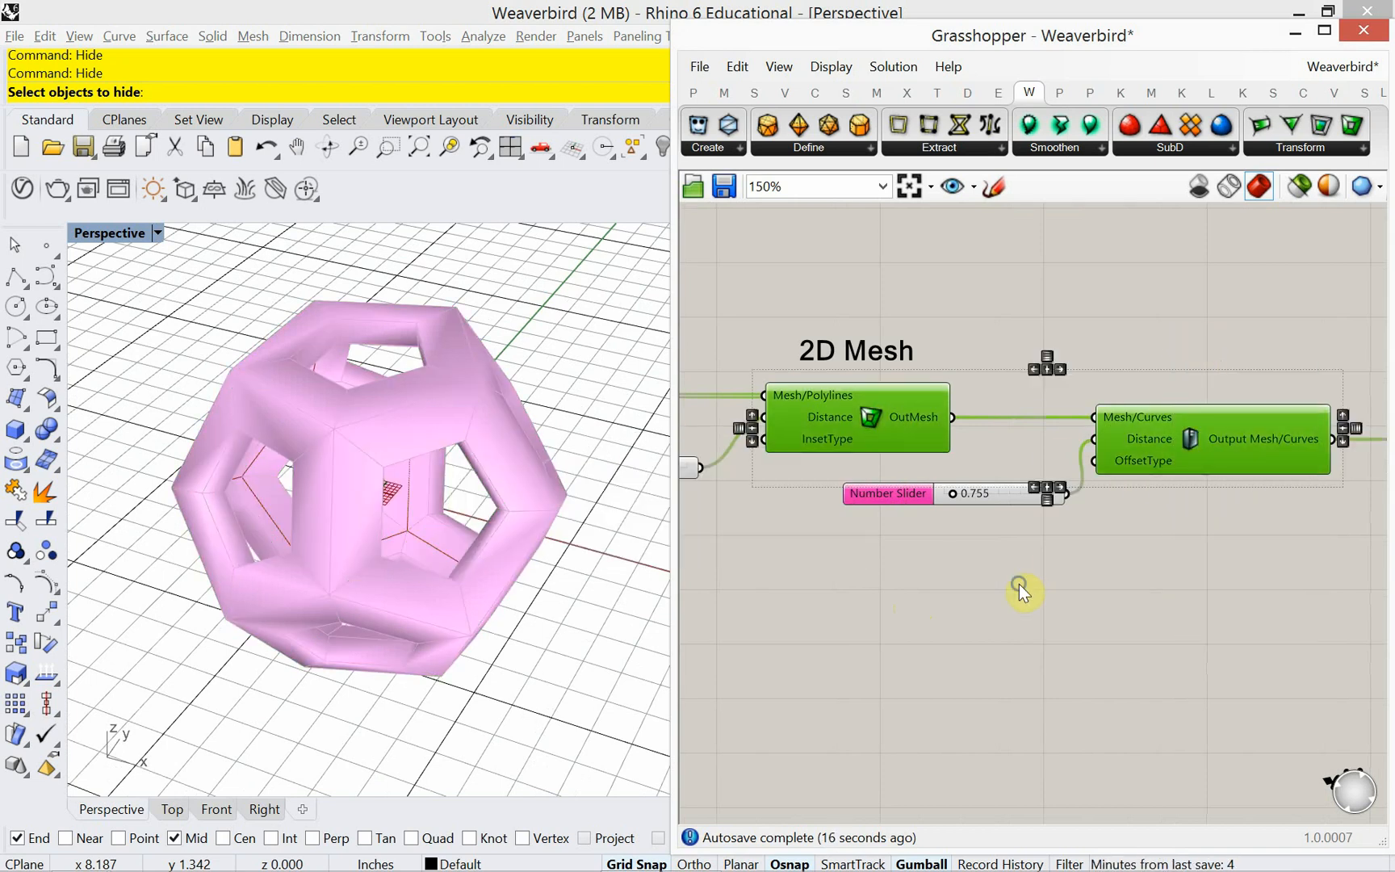
{"action": "right_click_drag", "start_coordinate": [1019, 585], "coordinate": [1068, 563]}
{"action": "scroll", "coordinate": [1068, 564], "scroll_direction": "down", "scroll_amount": 4}
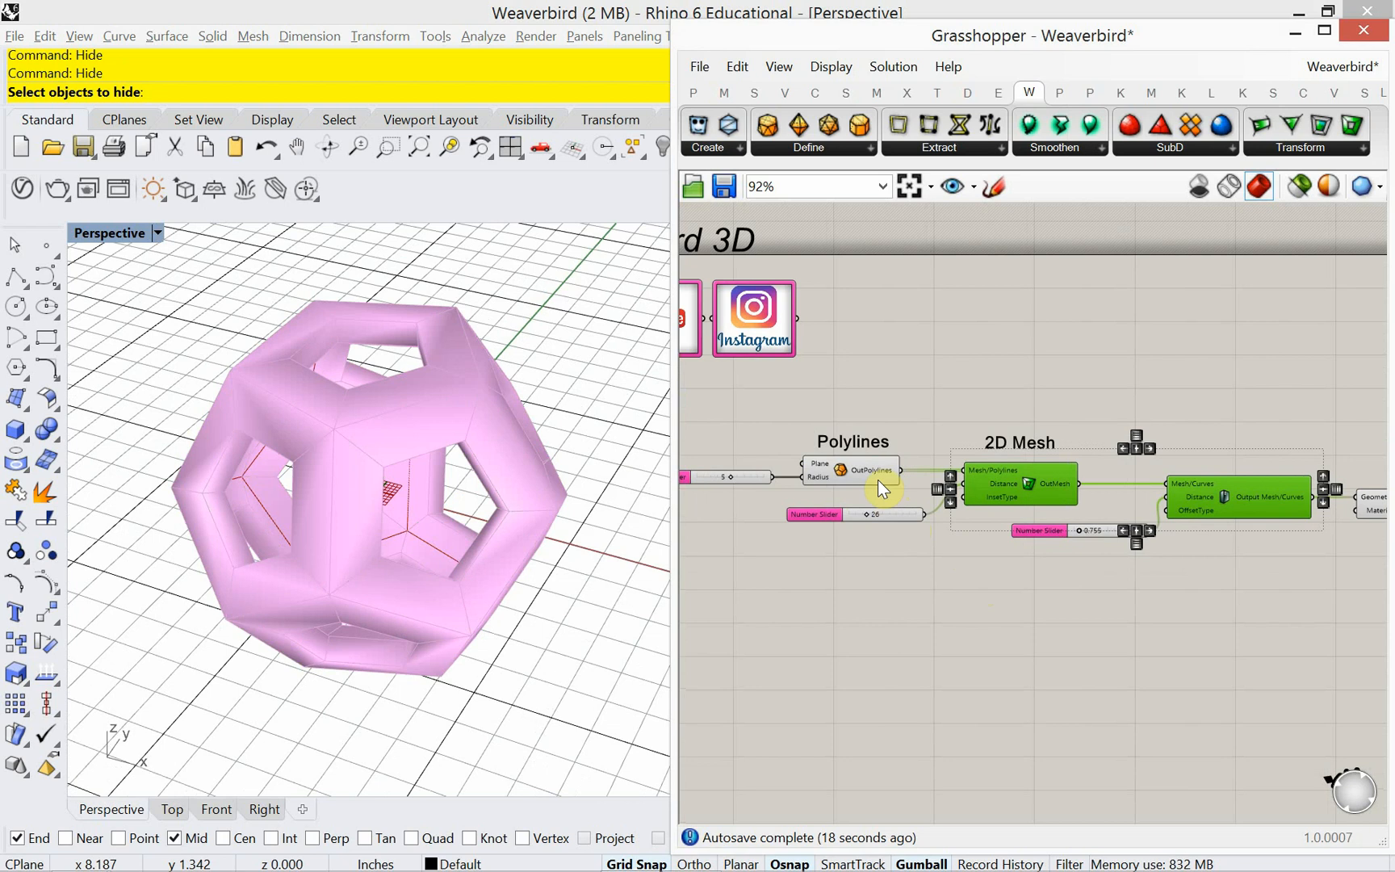
Turn off the preview of the dodecahedron component that feeds polylines into the Picture Frame.
{"action": "left_click", "coordinate": [873, 474]}
{"action": "right_click", "coordinate": [925, 371]}
{"action": "left_click", "coordinate": [976, 405]}
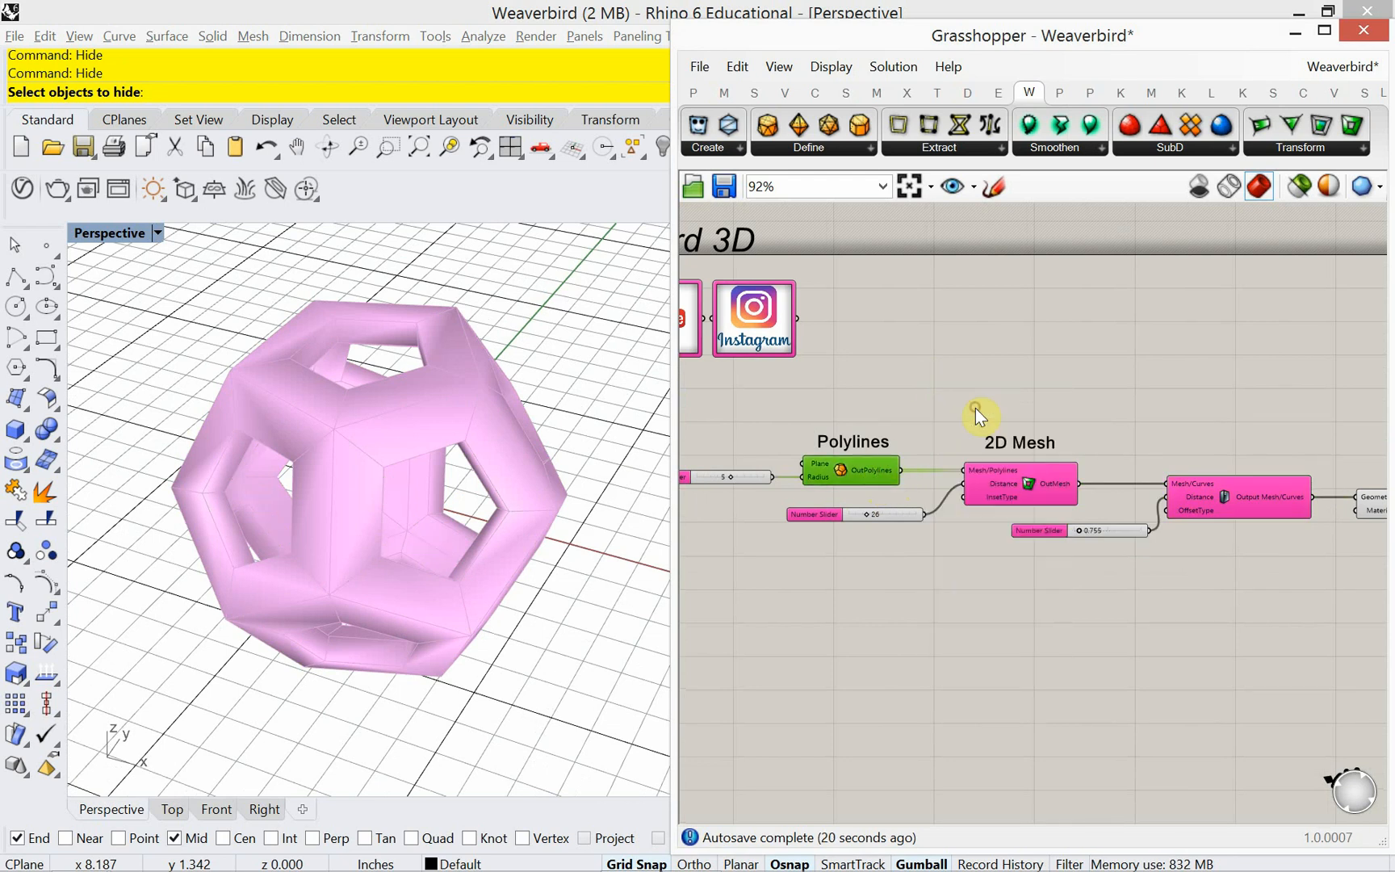
{"action": "mouse_move", "coordinate": [446, 585]}
{"action": "right_mouse_down"}
{"action": "mouse_move", "coordinate": [440, 550]}
{"action": "mouse_move", "coordinate": [280, 359]}
{"action": "right_mouse_up"}
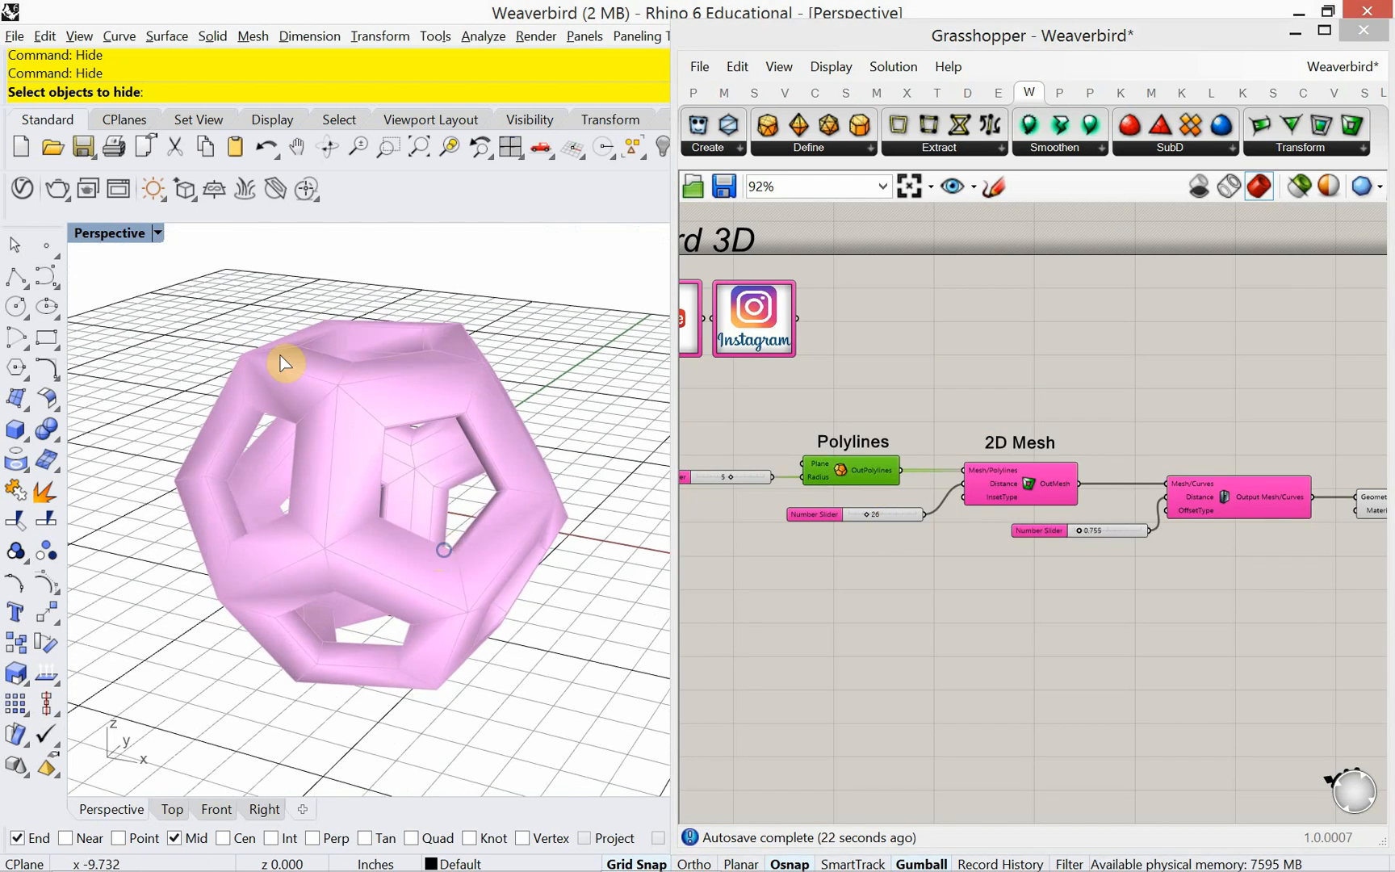
Set the Perspective viewport's display mode to Wireframe.
{"action": "left_click", "coordinate": [155, 237]}
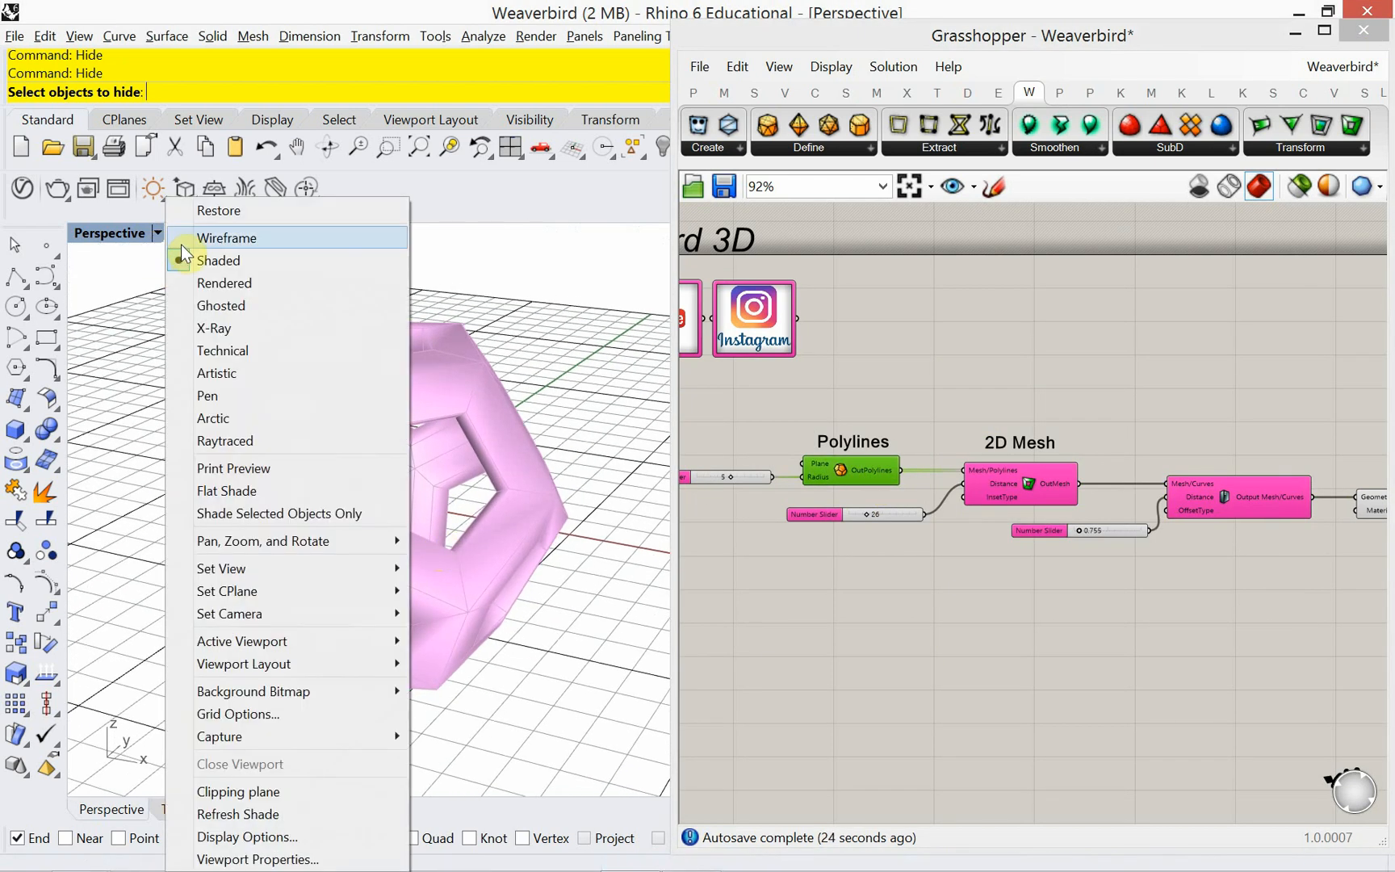
{"action": "left_click", "coordinate": [181, 239]}
{"action": "right_click_drag", "start_coordinate": [284, 334], "coordinate": [376, 440]}
Copy the "2D Mesh" label above the Mesh Thicken component and change its text to "3D Mesh".
{"action": "right_click_drag", "start_coordinate": [1122, 373], "coordinate": [965, 377]}
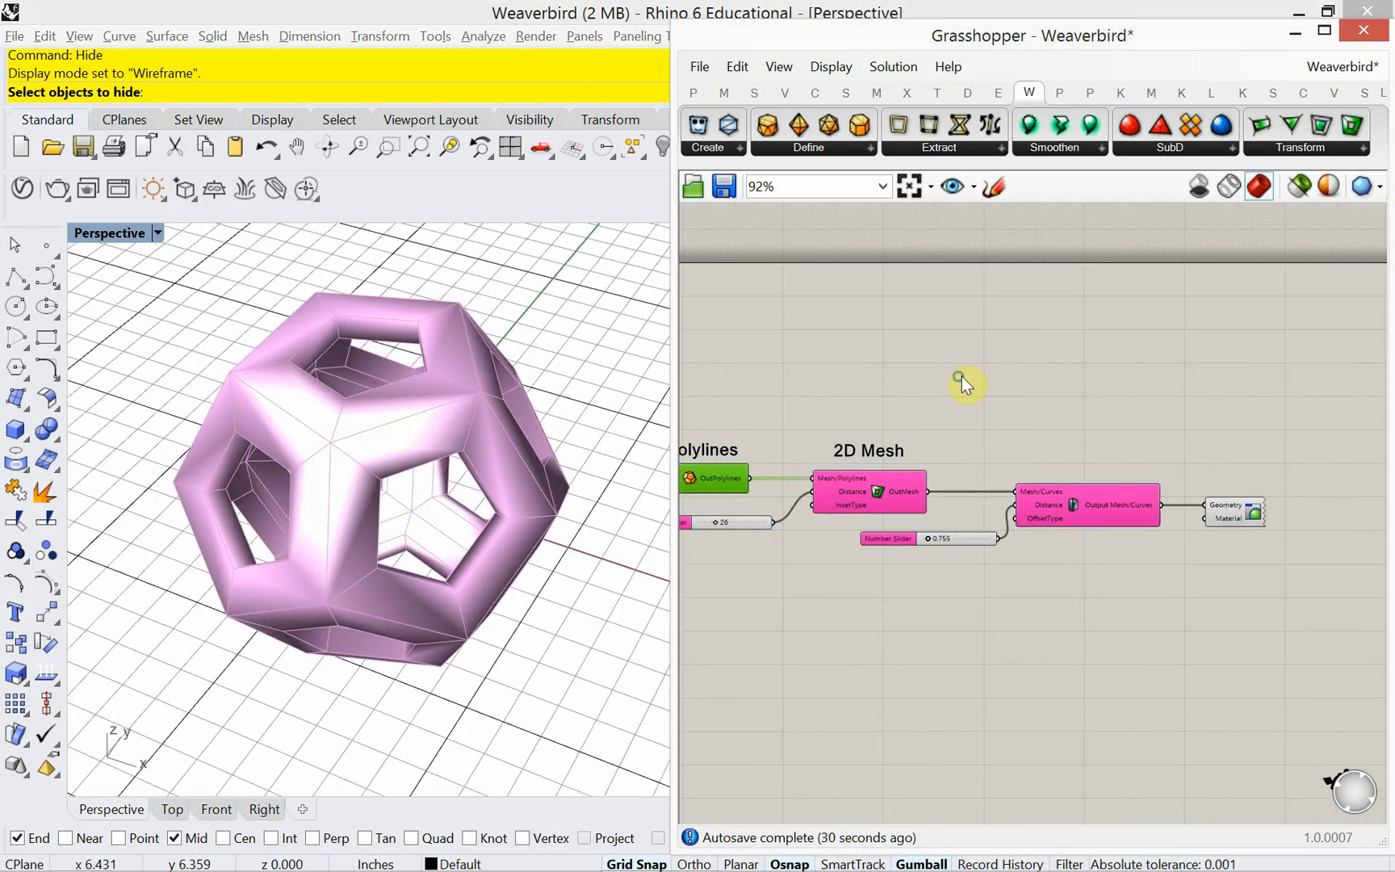
{"action": "scroll", "coordinate": [984, 451], "scroll_direction": "up", "scroll_amount": 3}
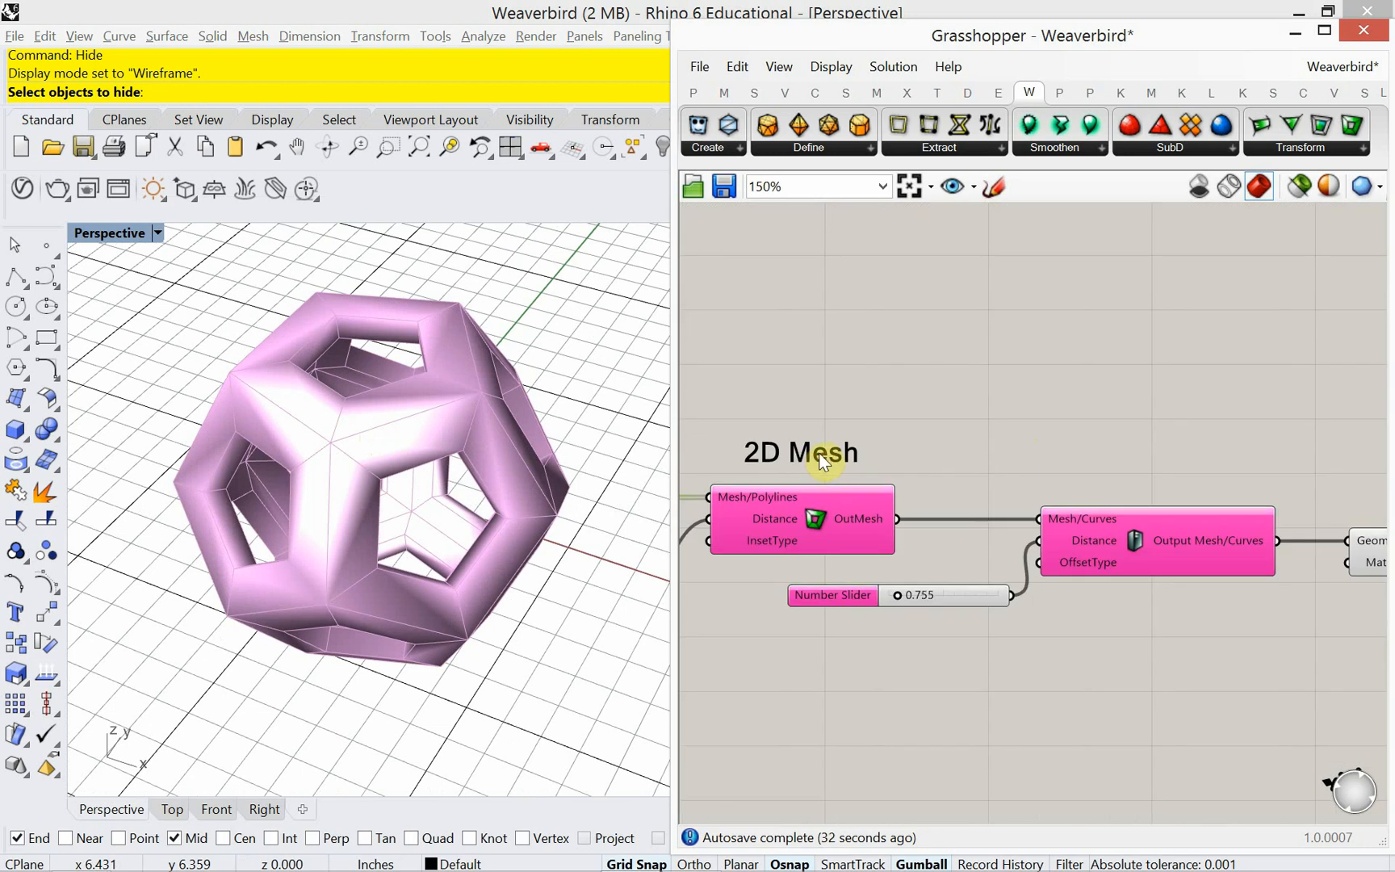
{"action": "left_click_drag", "start_coordinate": [819, 451], "coordinate": [1180, 476], "text": "alt"}
{"action": "double_click", "coordinate": [1180, 476]}
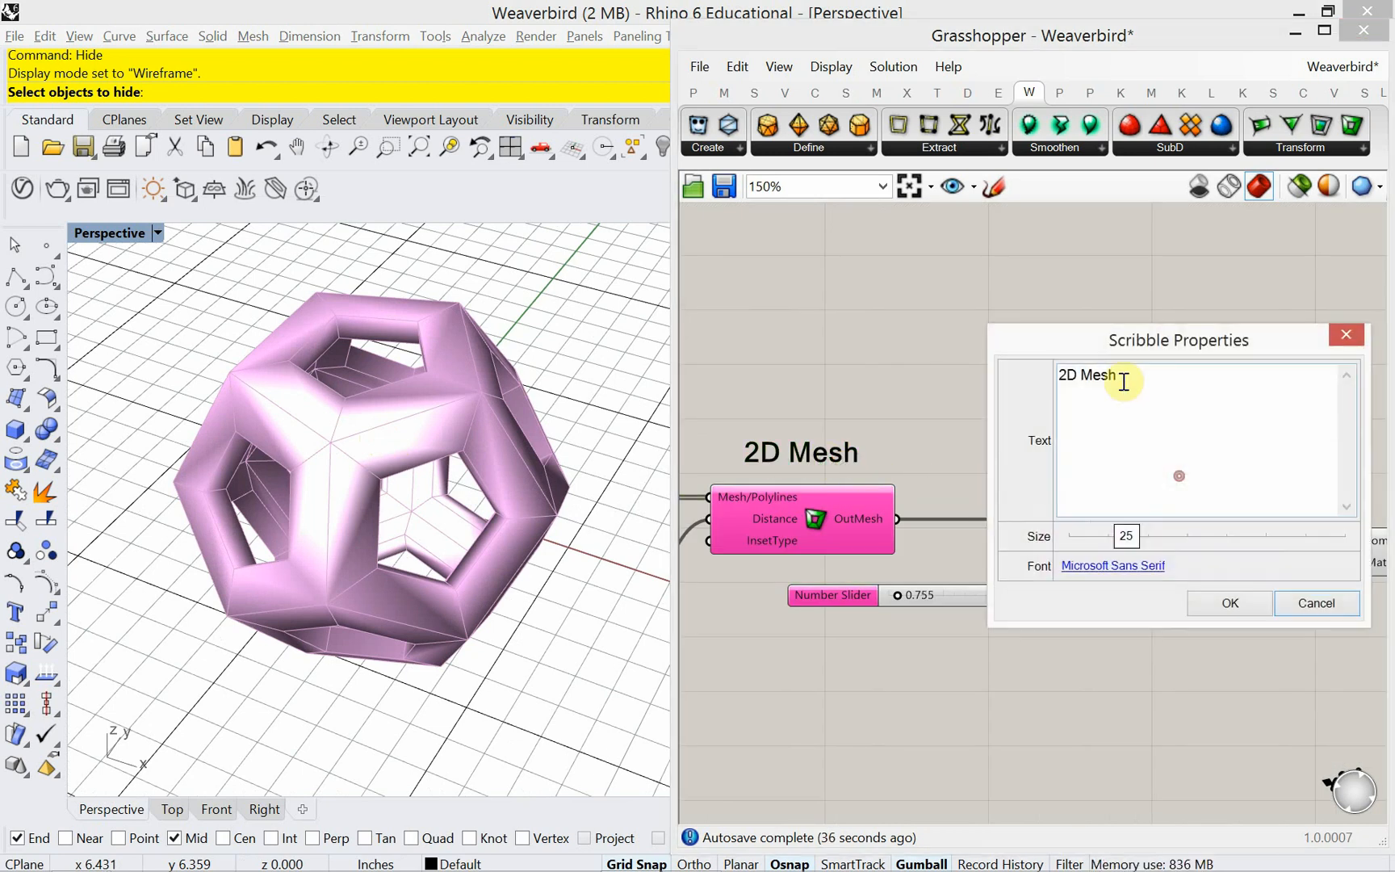
{"action": "left_click", "coordinate": [1072, 389]}
{"action": "key", "text": "BackSpace"}
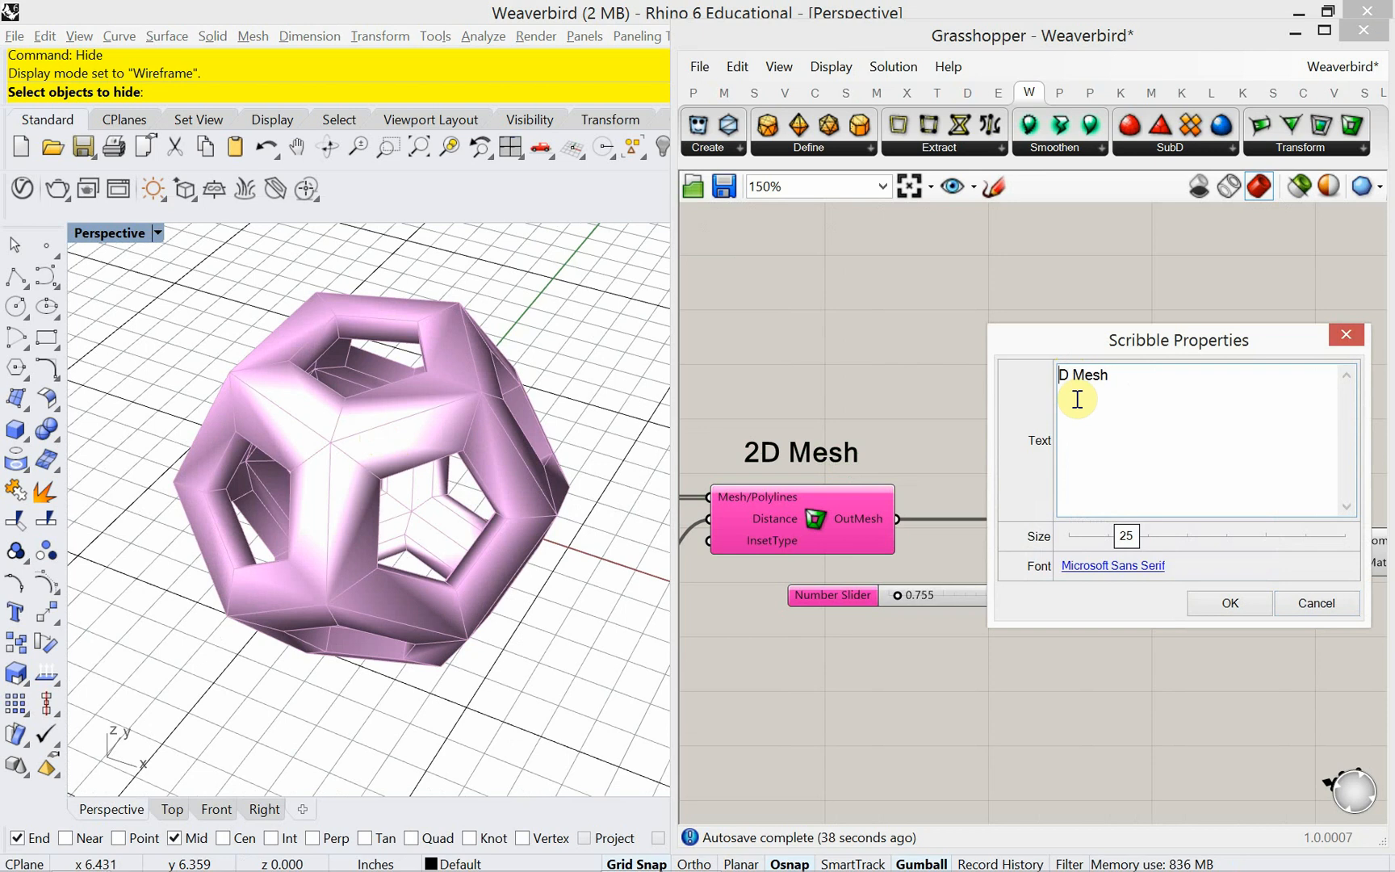
{"action": "type", "text": "3"}
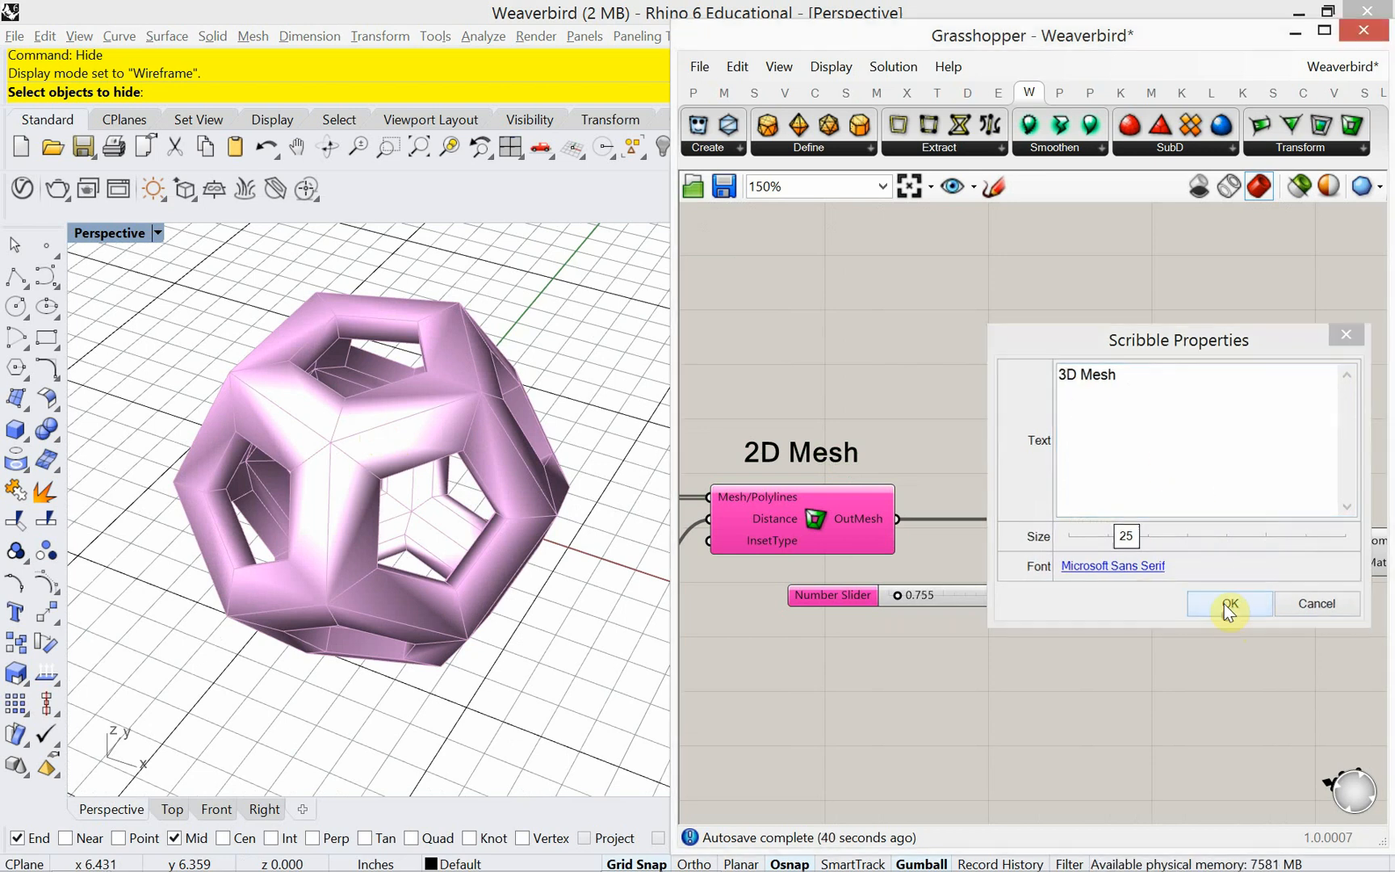
{"action": "left_click", "coordinate": [1228, 603]}
{"action": "right_click_drag", "start_coordinate": [1152, 407], "coordinate": [995, 428]}
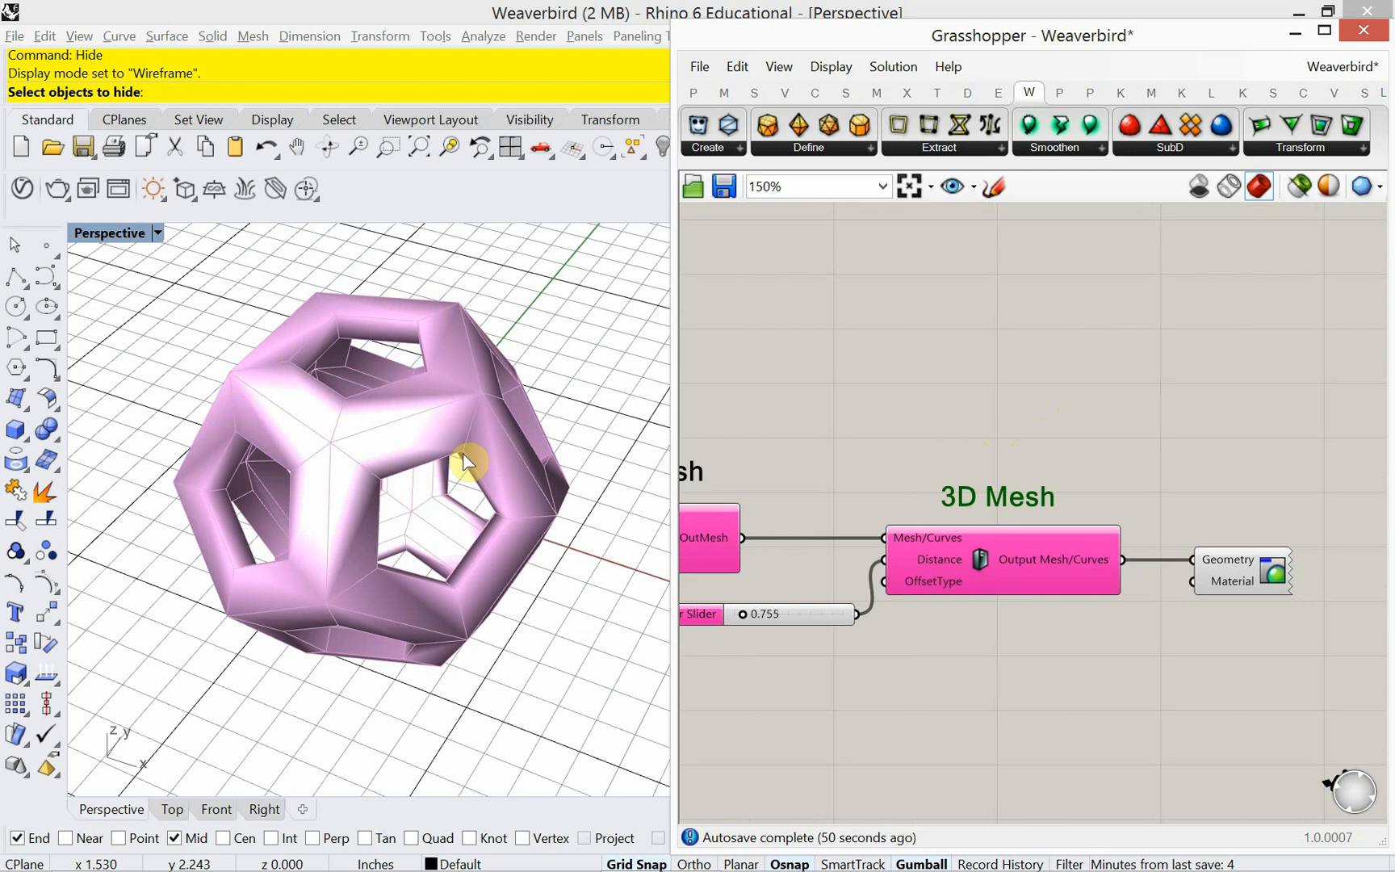
Increase the Picture Frame component's Distance slider to make the pentagonal openings smaller.
{"action": "mouse_move", "coordinate": [461, 461]}
{"action": "right_mouse_down"}
{"action": "mouse_move", "coordinate": [439, 399]}
{"action": "mouse_move", "coordinate": [467, 367]}
{"action": "mouse_move", "coordinate": [522, 353]}
{"action": "mouse_move", "coordinate": [520, 407]}
{"action": "mouse_move", "coordinate": [458, 470]}
{"action": "right_mouse_up"}
{"action": "right_click_drag", "start_coordinate": [861, 440], "coordinate": [1020, 385]}
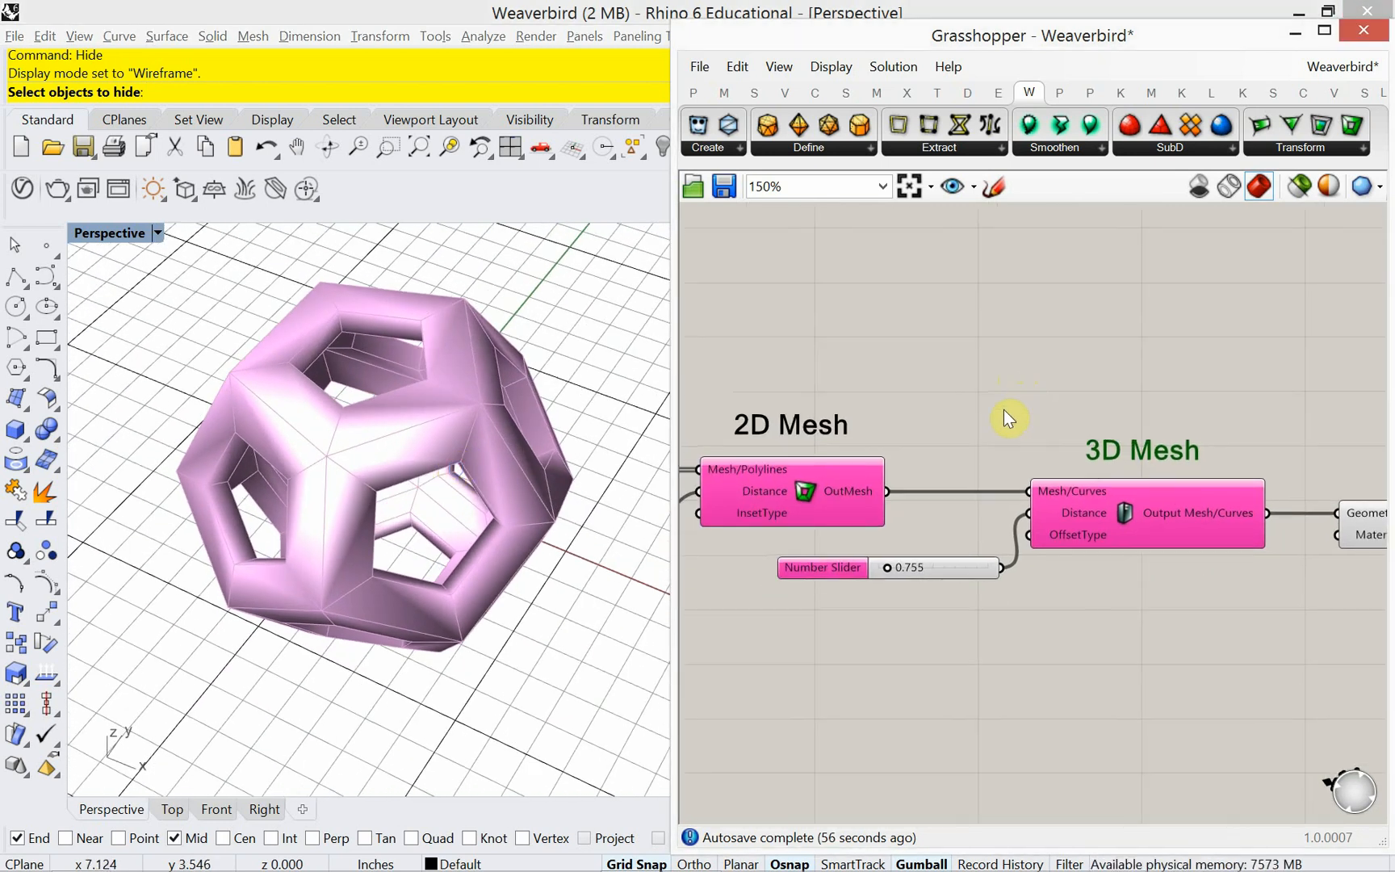
{"action": "scroll", "coordinate": [965, 448], "scroll_direction": "down", "scroll_amount": 1}
{"action": "right_click_drag", "start_coordinate": [966, 448], "coordinate": [1155, 378]}
{"action": "scroll", "coordinate": [1155, 377], "scroll_direction": "down", "scroll_amount": 1}
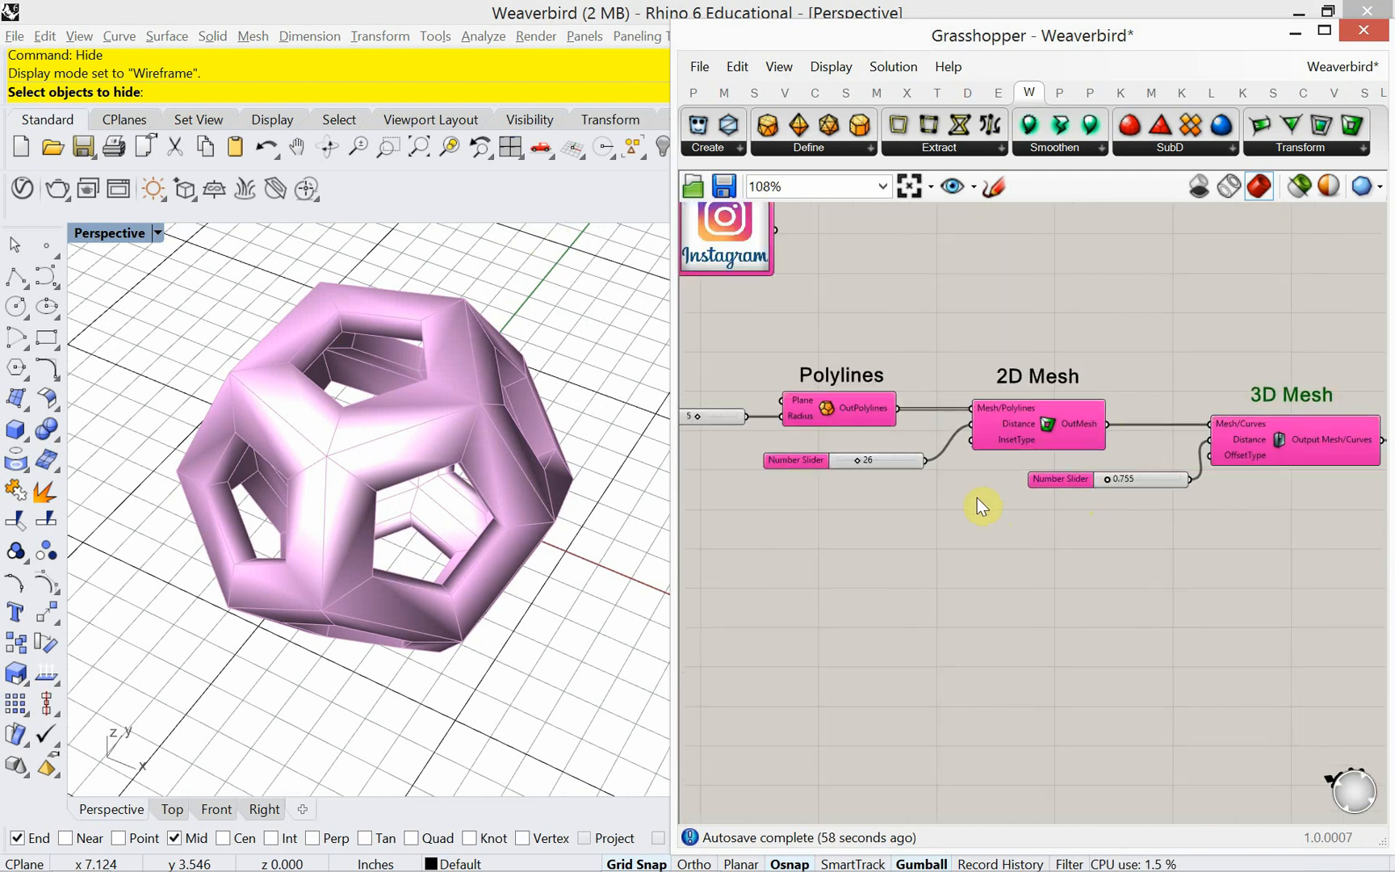
{"action": "scroll", "coordinate": [845, 512], "scroll_direction": "up", "scroll_amount": 3}
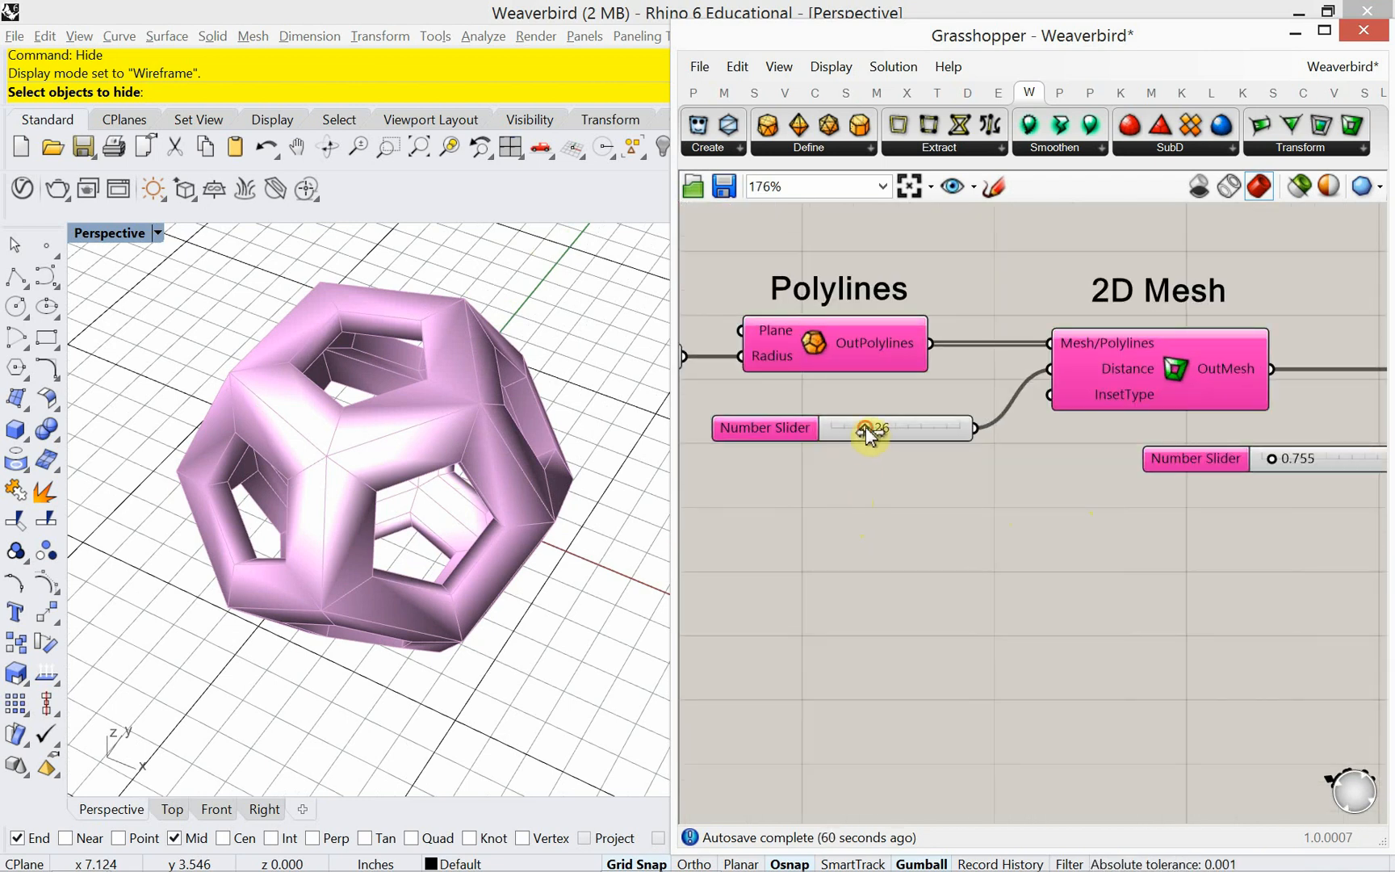
{"action": "mouse_move", "coordinate": [870, 430]}
{"action": "left_mouse_down"}
{"action": "mouse_move", "coordinate": [909, 434]}
{"action": "mouse_move", "coordinate": [887, 434]}
{"action": "left_mouse_up"}
Lower the Mesh Thicken component's Distance slider to 0.642.
{"action": "right_click_drag", "start_coordinate": [920, 573], "coordinate": [804, 570]}
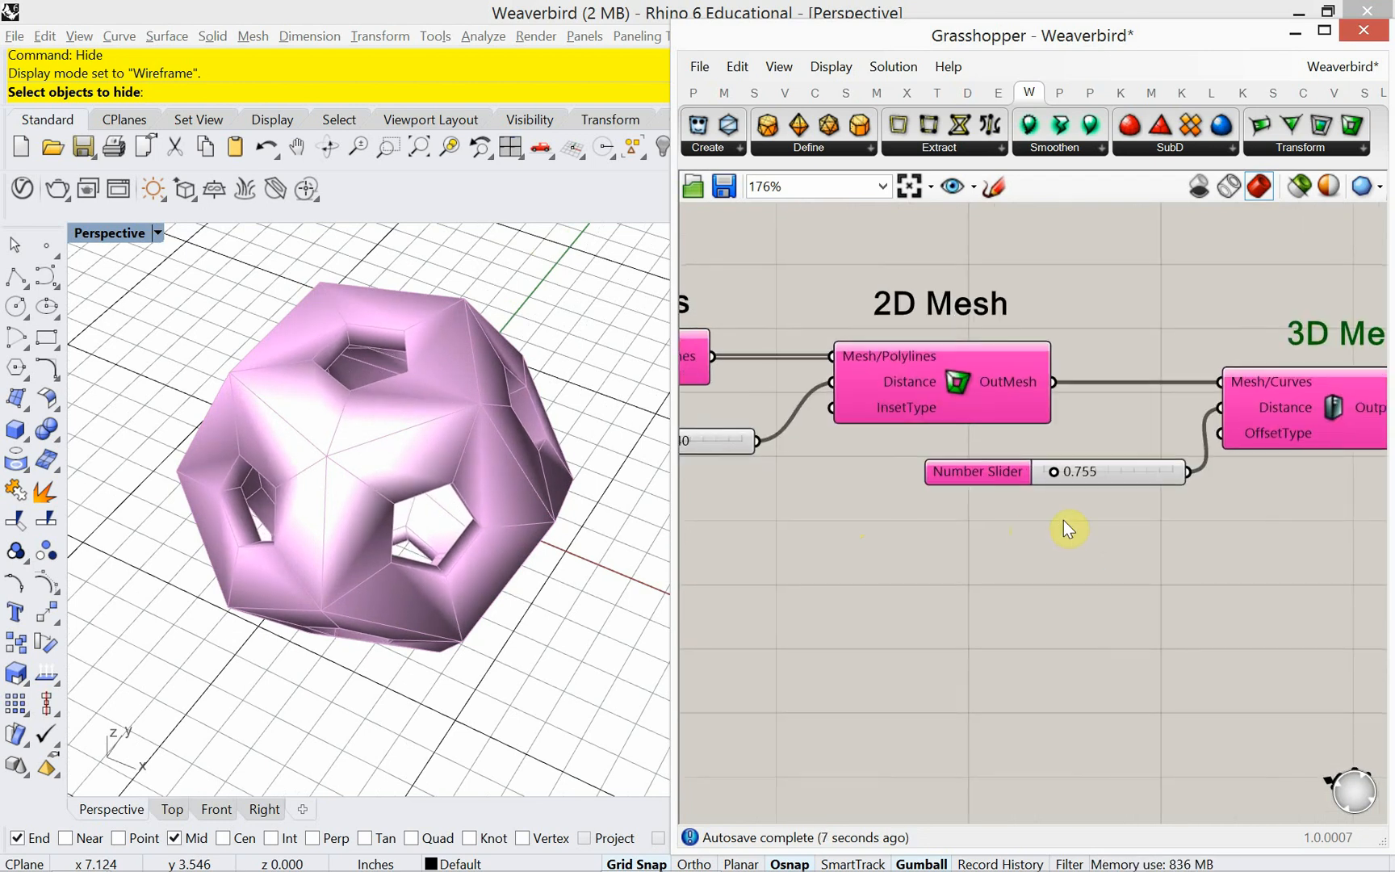
{"action": "left_click_drag", "start_coordinate": [1062, 473], "coordinate": [1049, 473]}
{"action": "right_click_drag", "start_coordinate": [509, 646], "coordinate": [467, 583]}
Try to bake the Mesh Thicken component's Output Mesh/Curves.
{"action": "scroll", "coordinate": [977, 638], "scroll_direction": "down", "scroll_amount": 4}
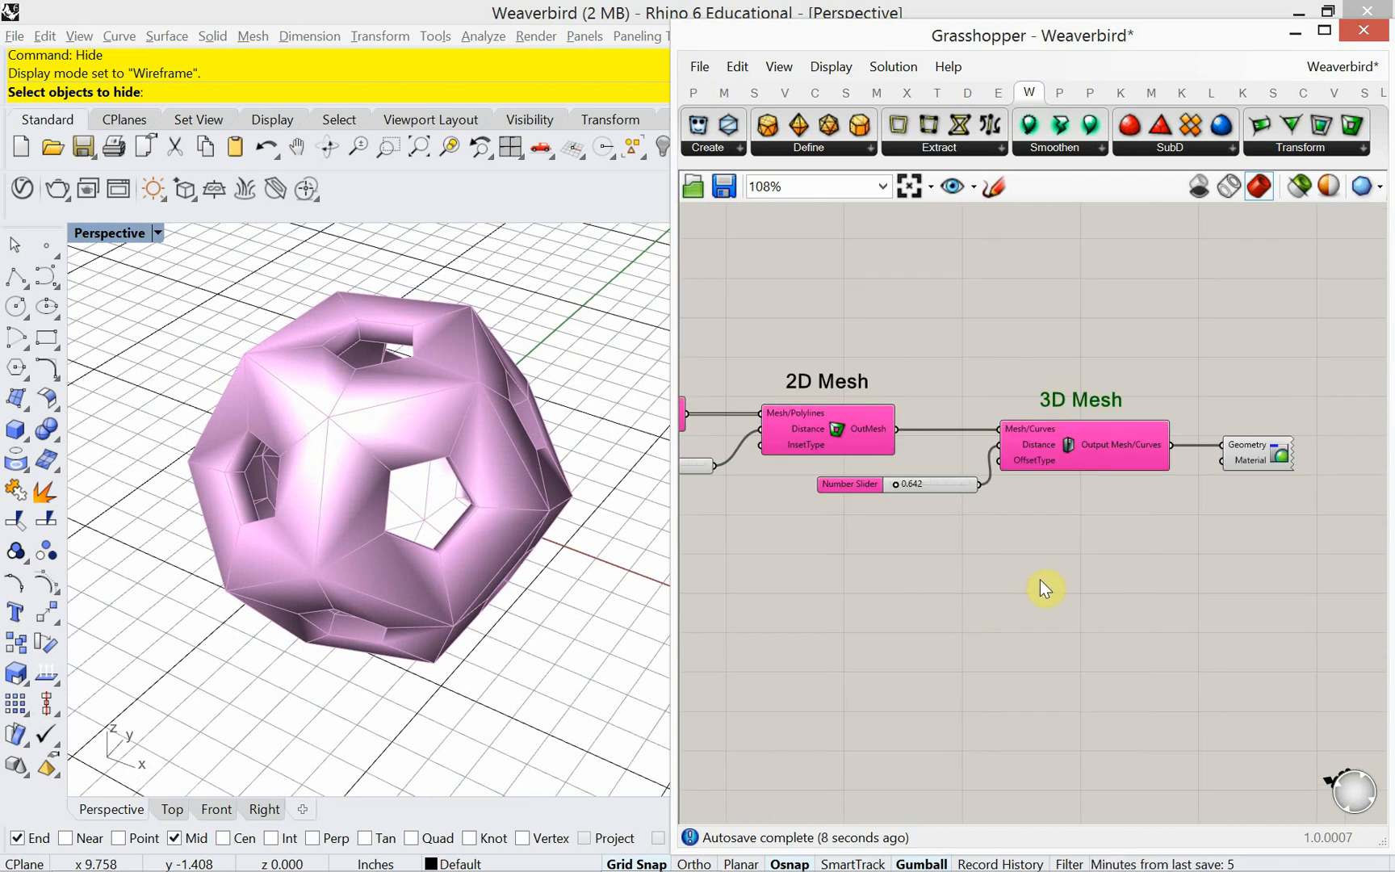
{"action": "left_click", "coordinate": [1152, 458]}
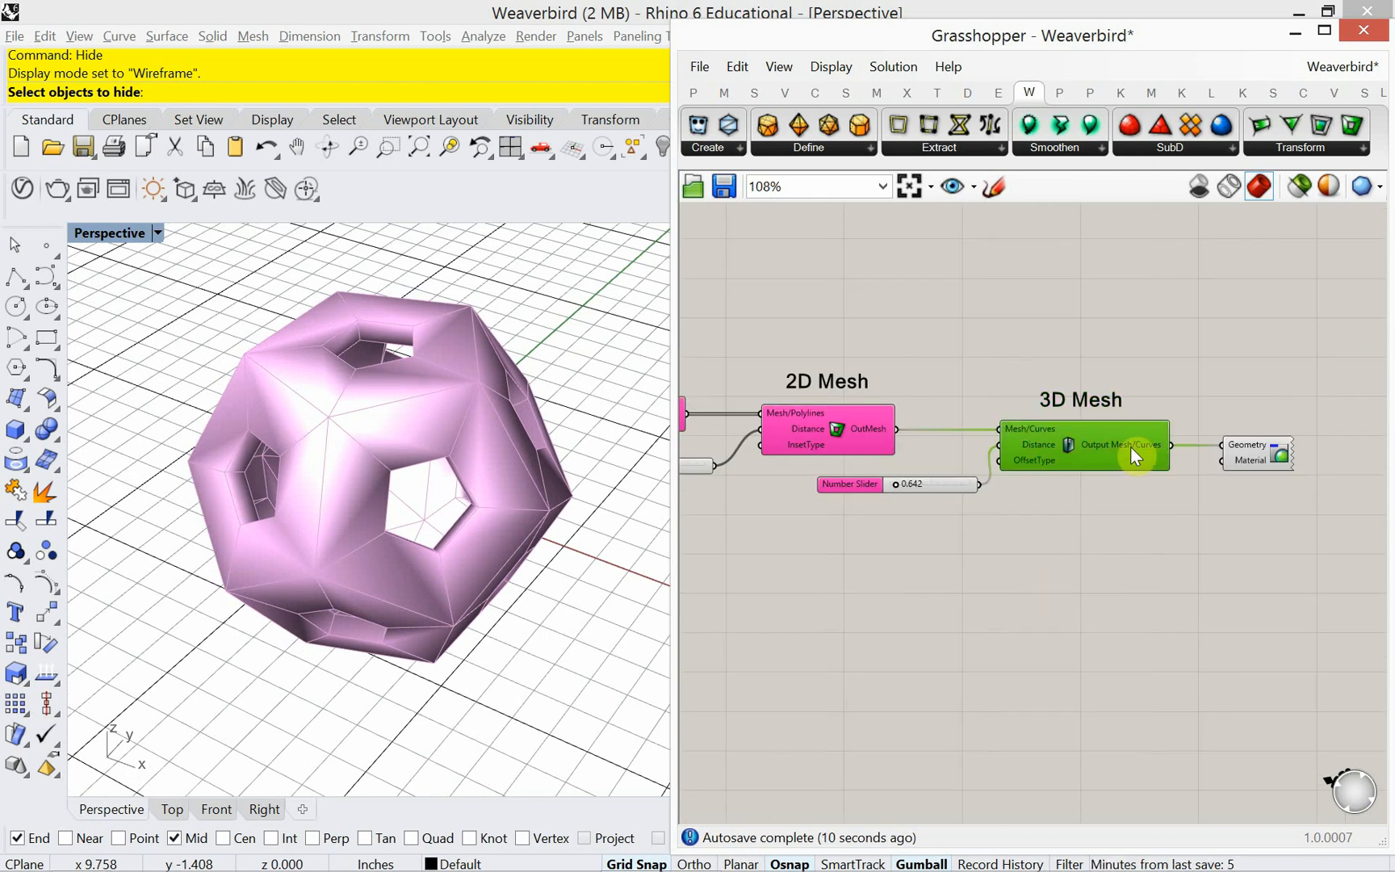
{"action": "right_click", "coordinate": [1131, 448]}
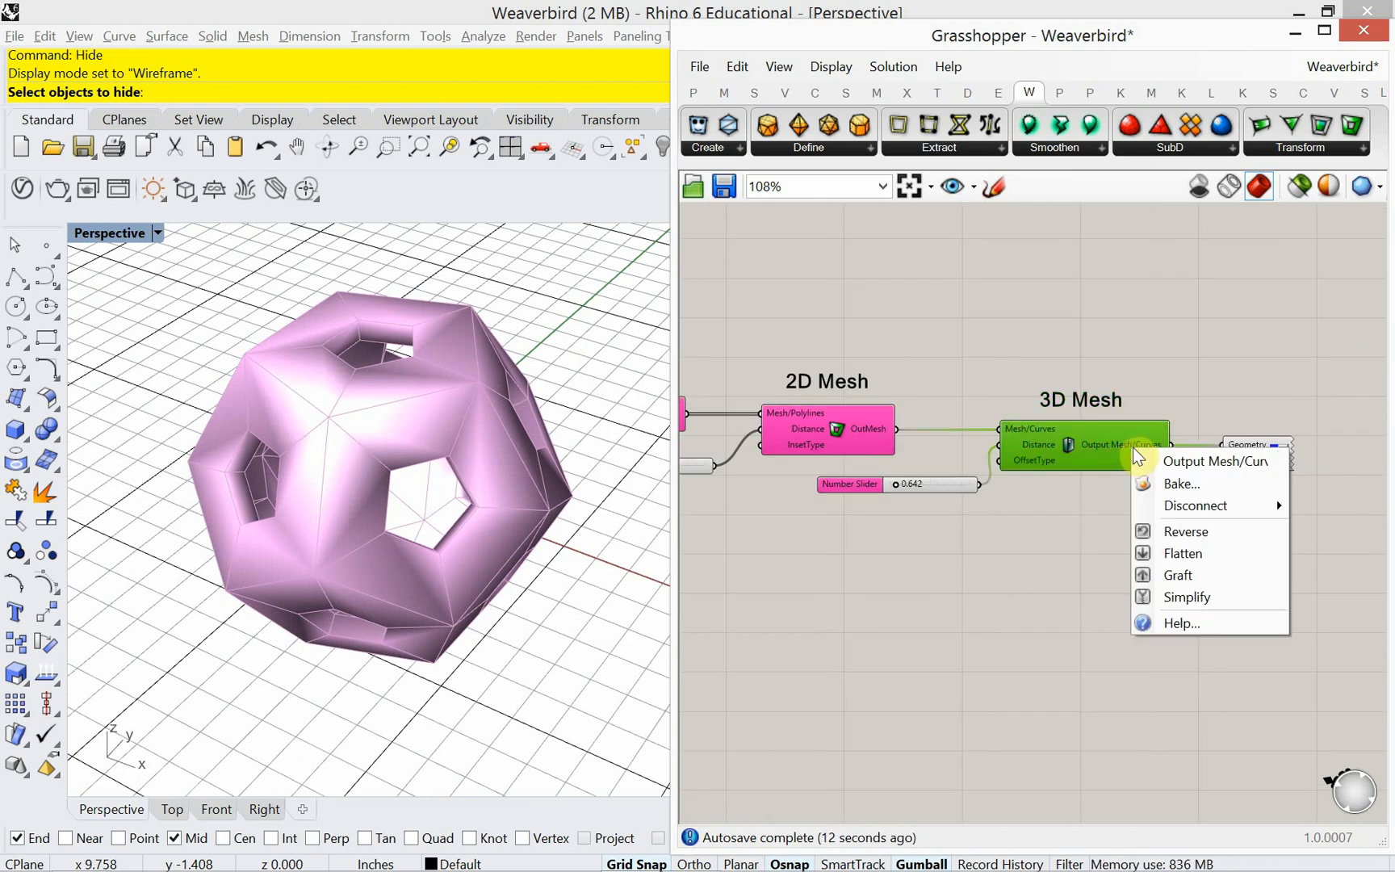
{"action": "left_click", "coordinate": [1178, 487]}
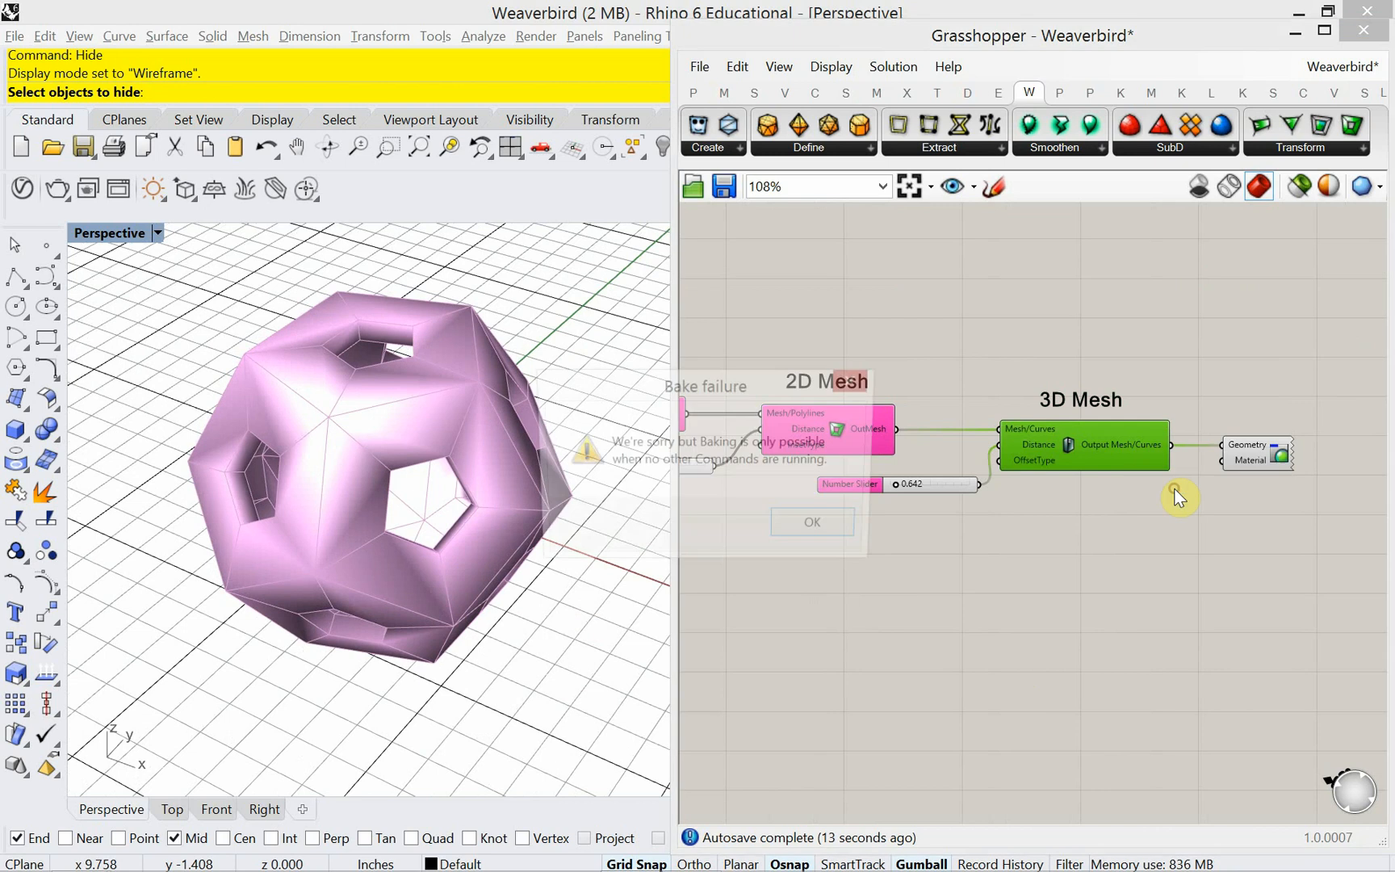
{"action": "left_click", "coordinate": [812, 527]}
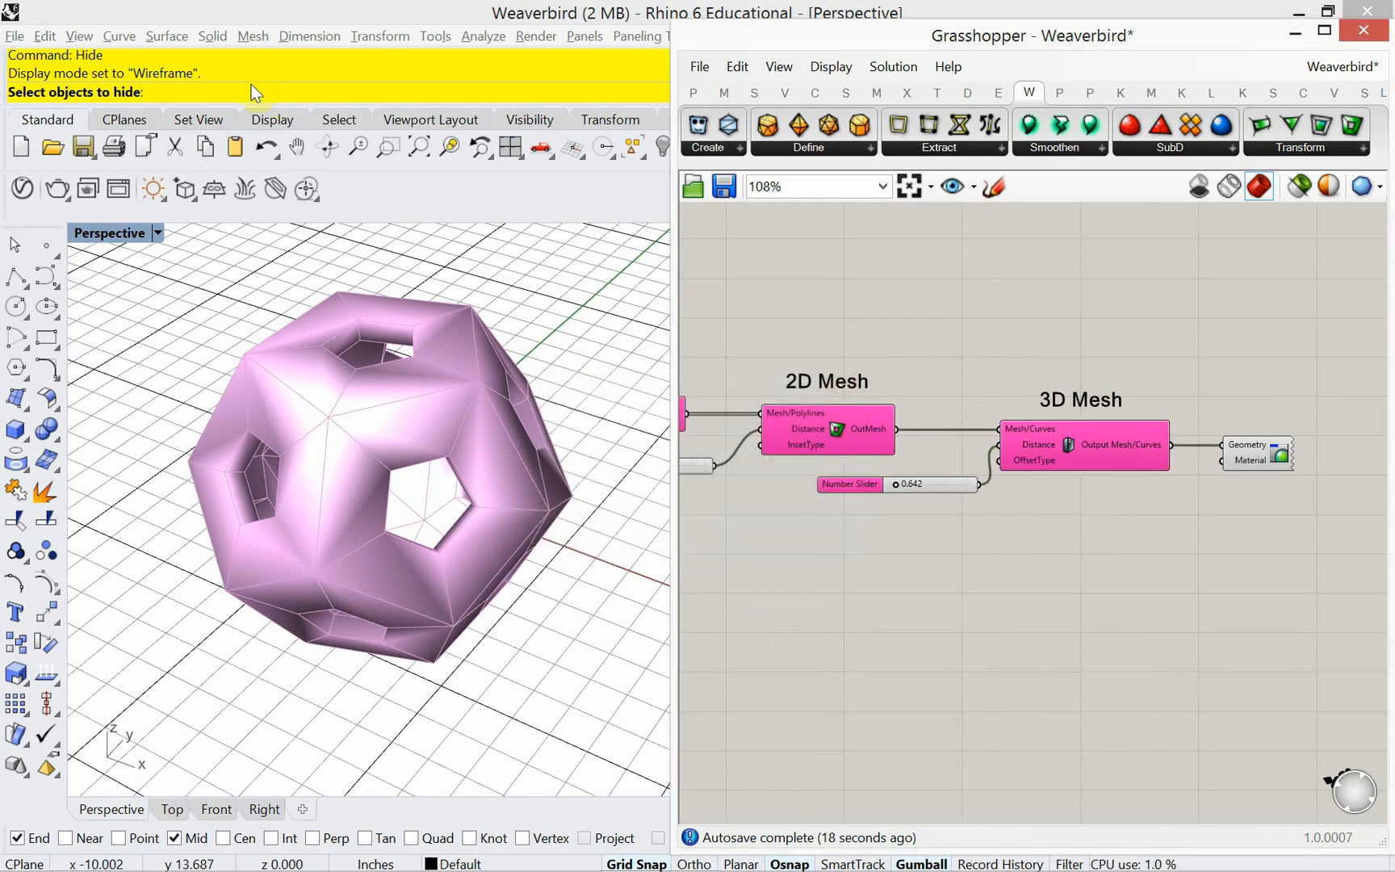
End the running Hide command and bake the Mesh Thicken output to the Default layer.
{"action": "key", "text": "Escape"}
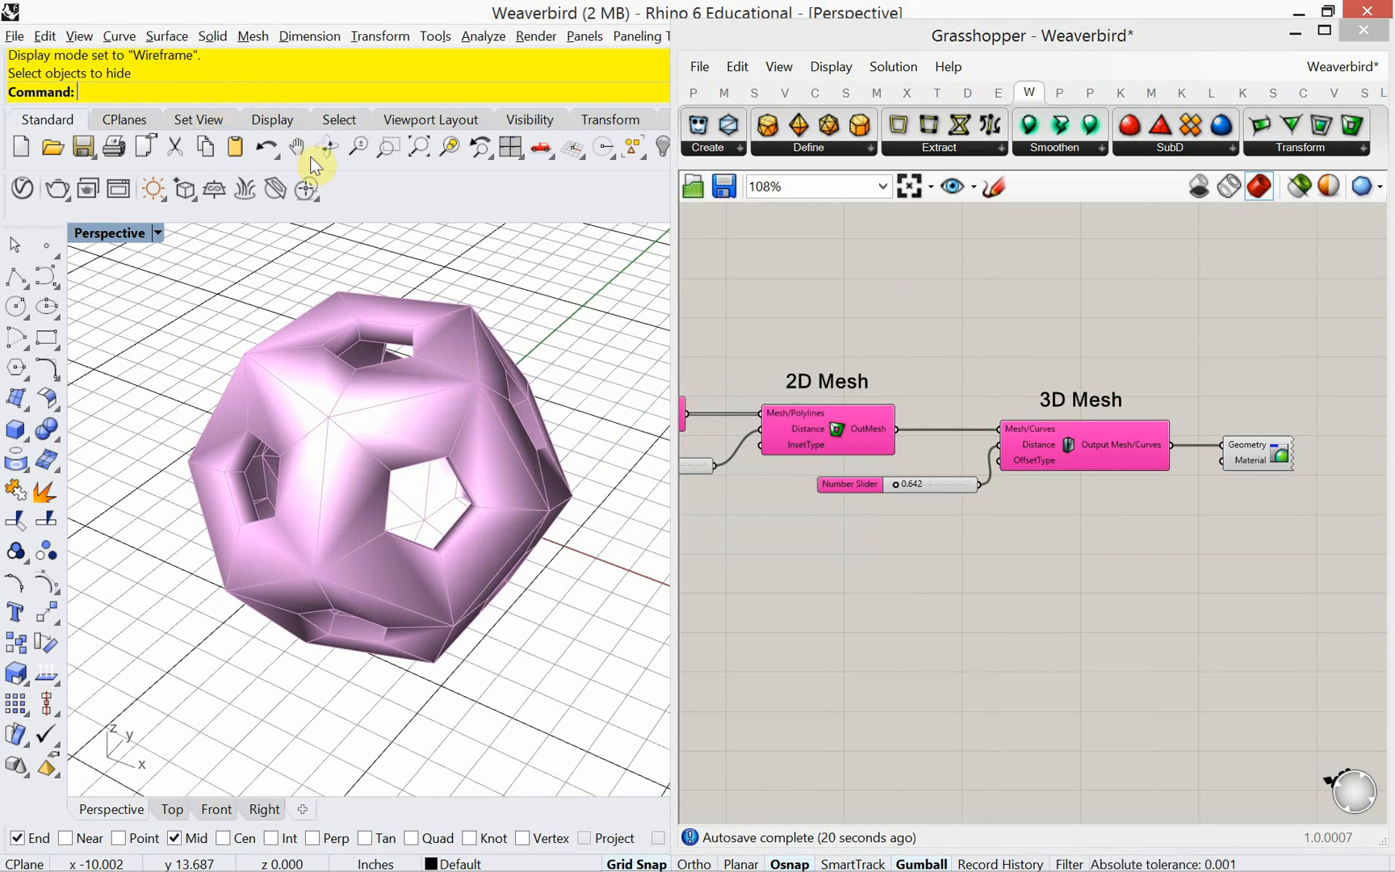
{"action": "right_click", "coordinate": [1147, 444]}
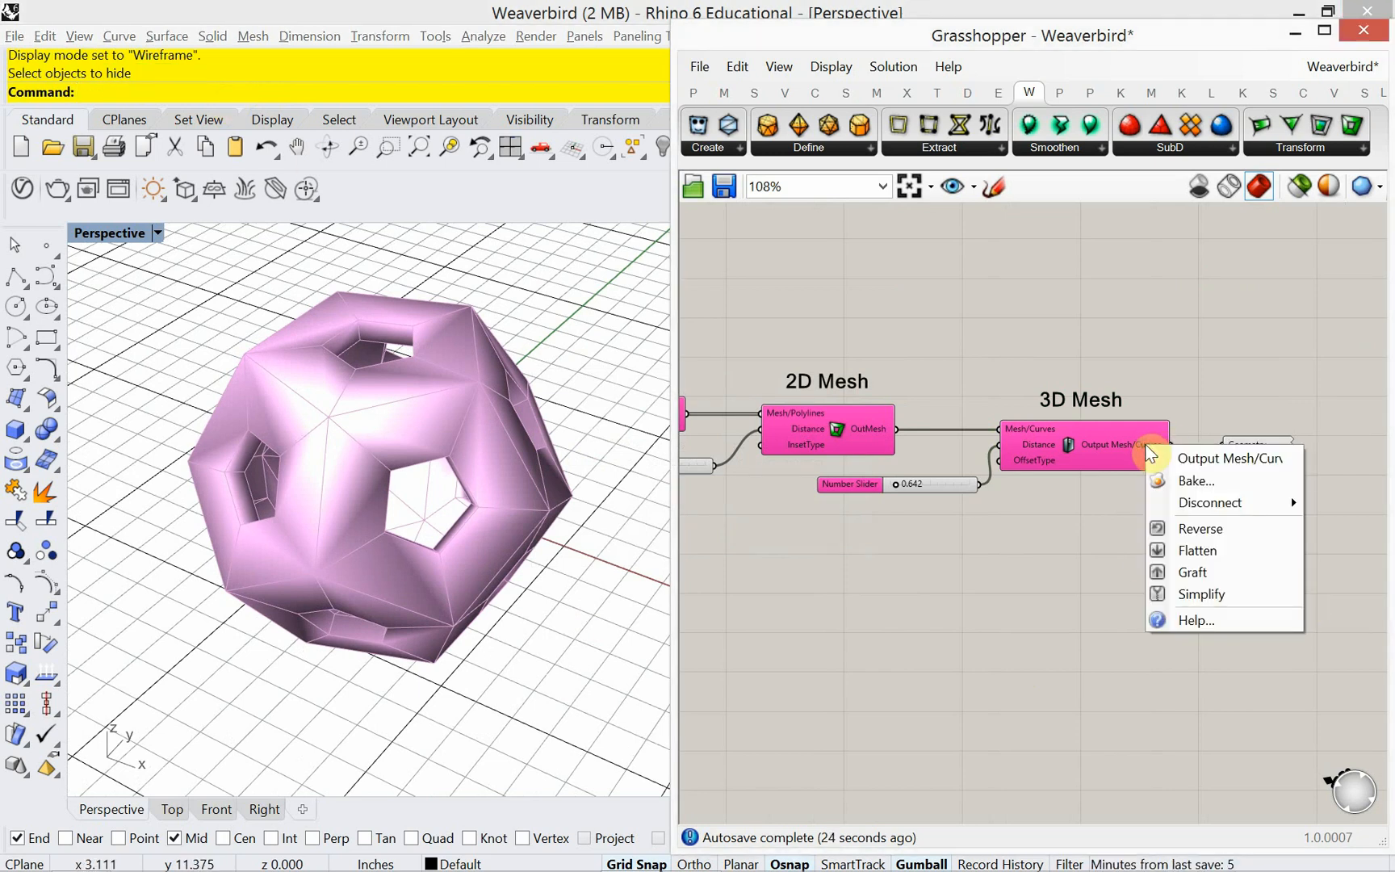
{"action": "left_click", "coordinate": [1190, 483]}
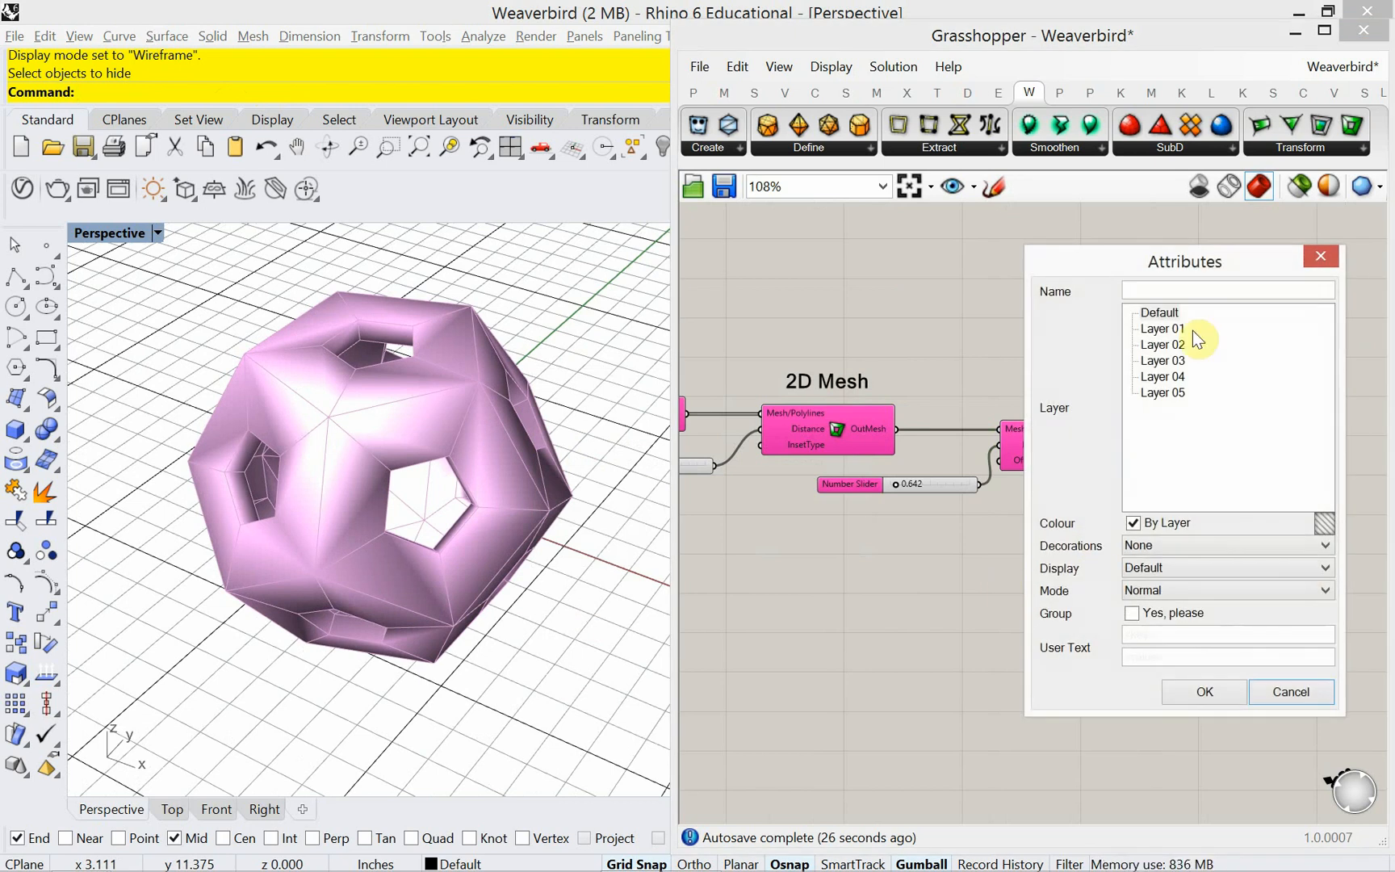
{"action": "left_click", "coordinate": [1170, 315]}
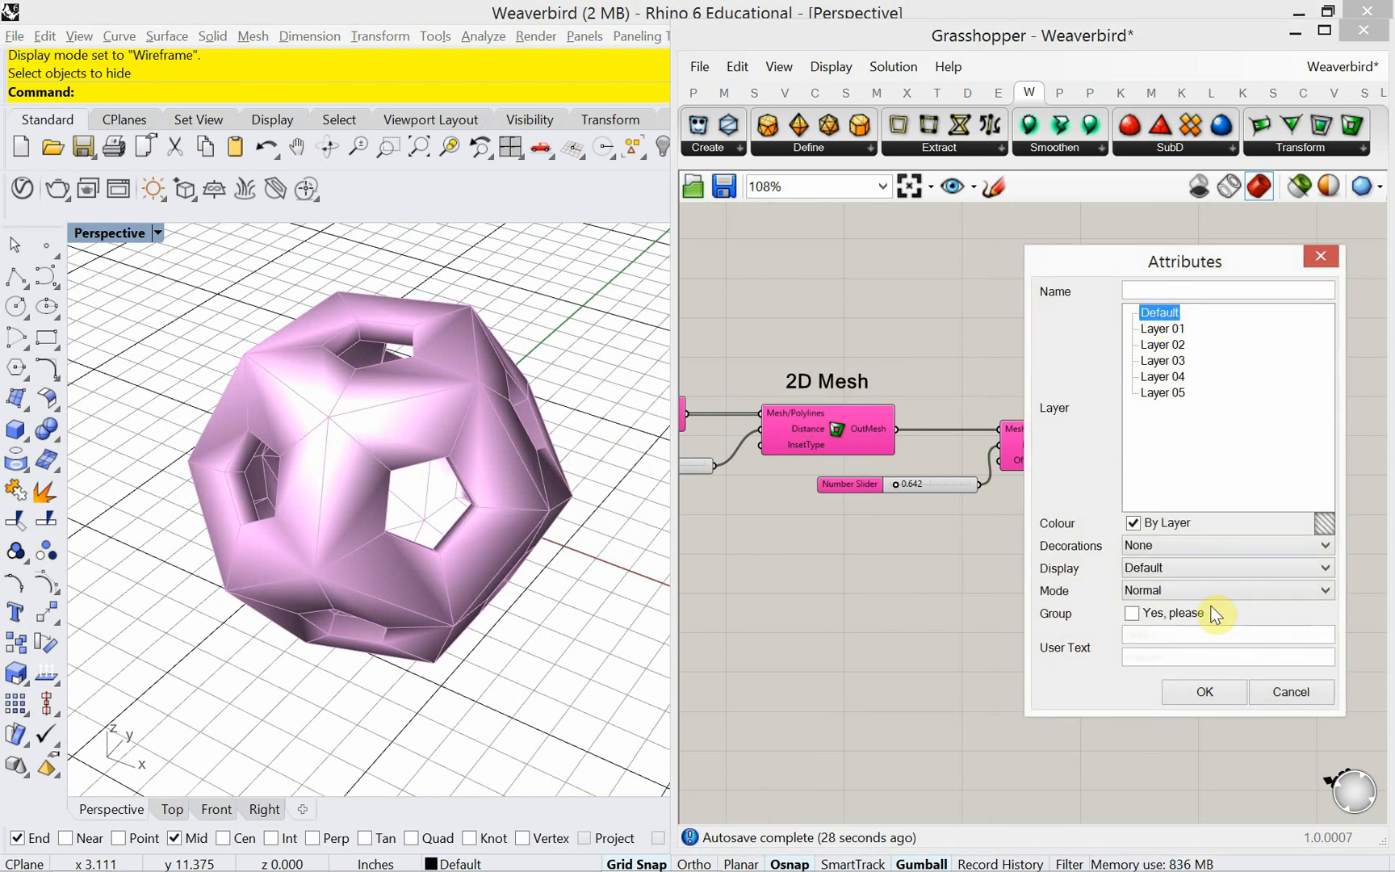
{"action": "left_click", "coordinate": [1216, 697]}
Run the Check command on the baked mesh and examine the report's entry on naked edges.
{"action": "left_click", "coordinate": [429, 596]}
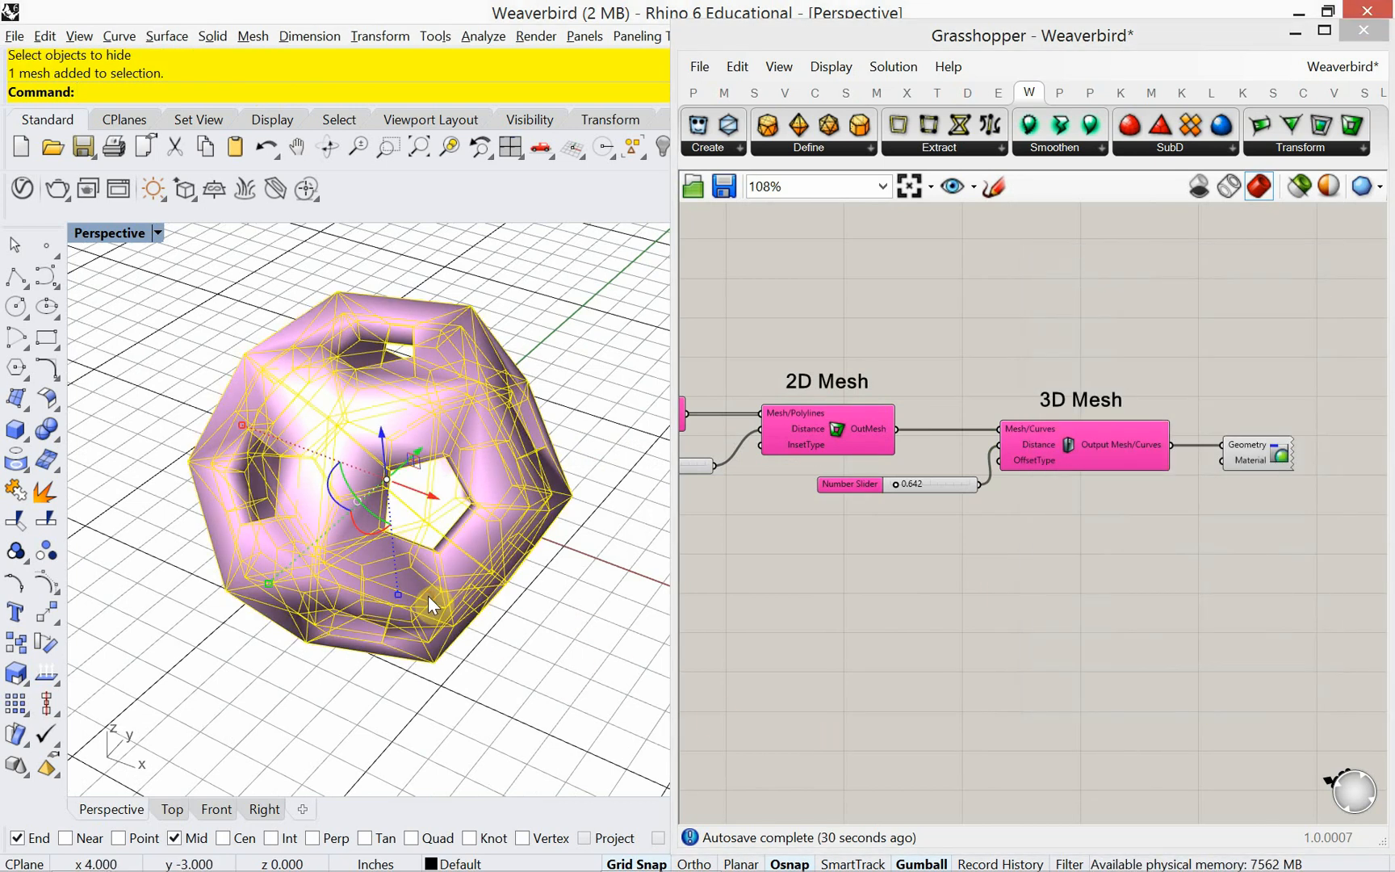
{"action": "type", "text": "Check"}
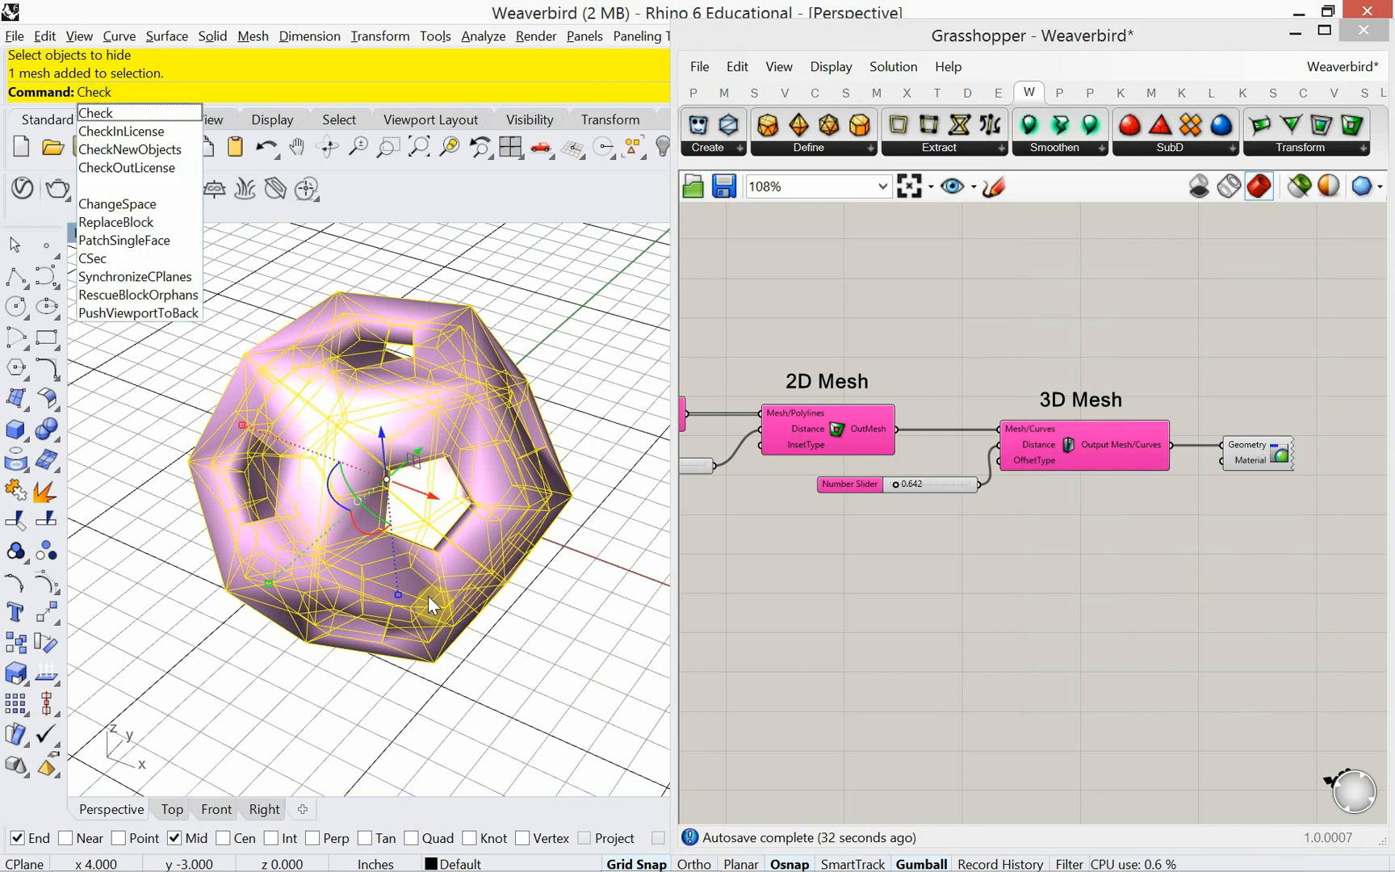
{"action": "key", "text": "Return"}
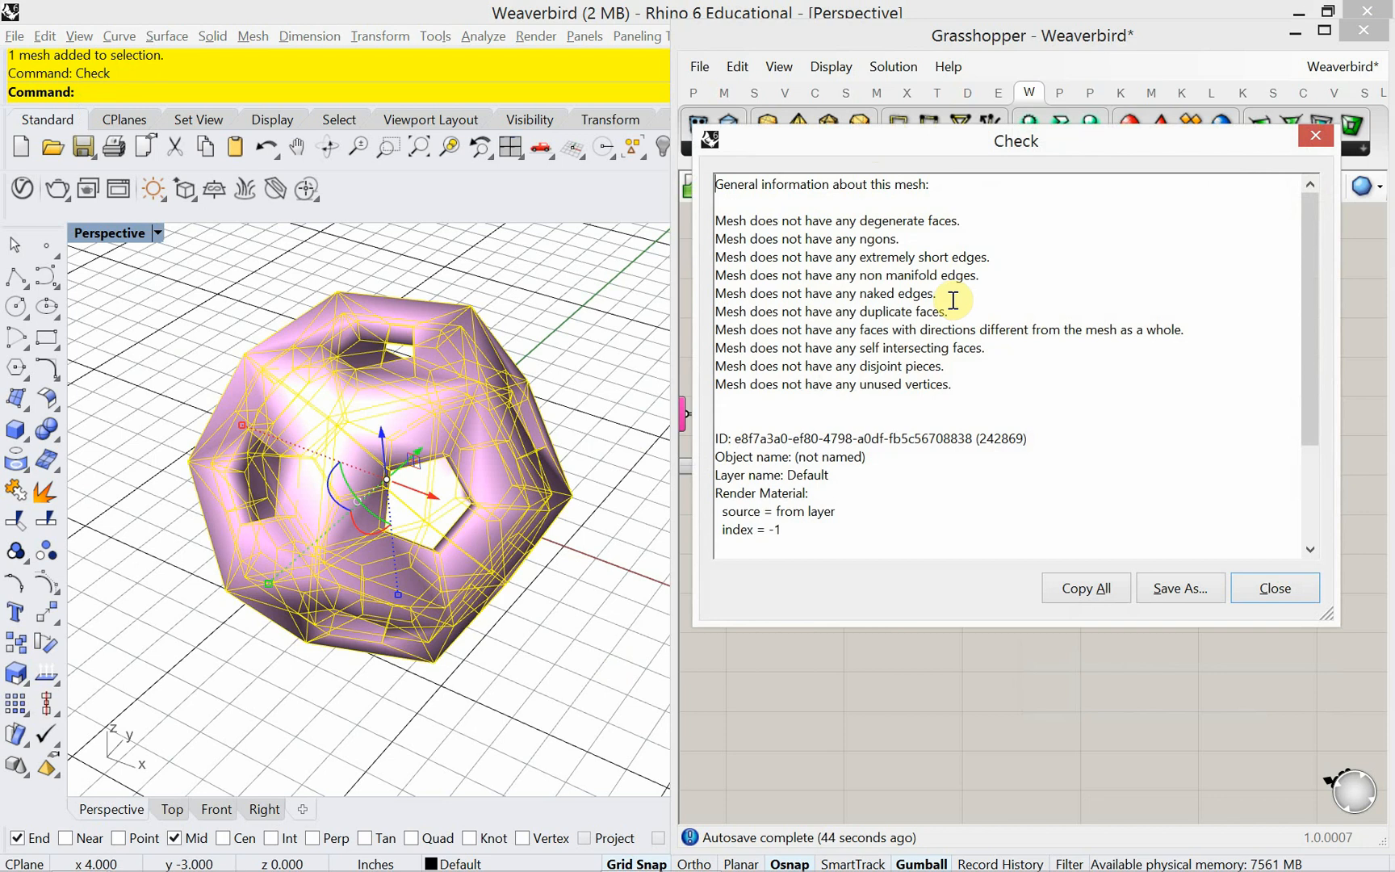
{"action": "left_click_drag", "start_coordinate": [937, 293], "coordinate": [717, 296]}
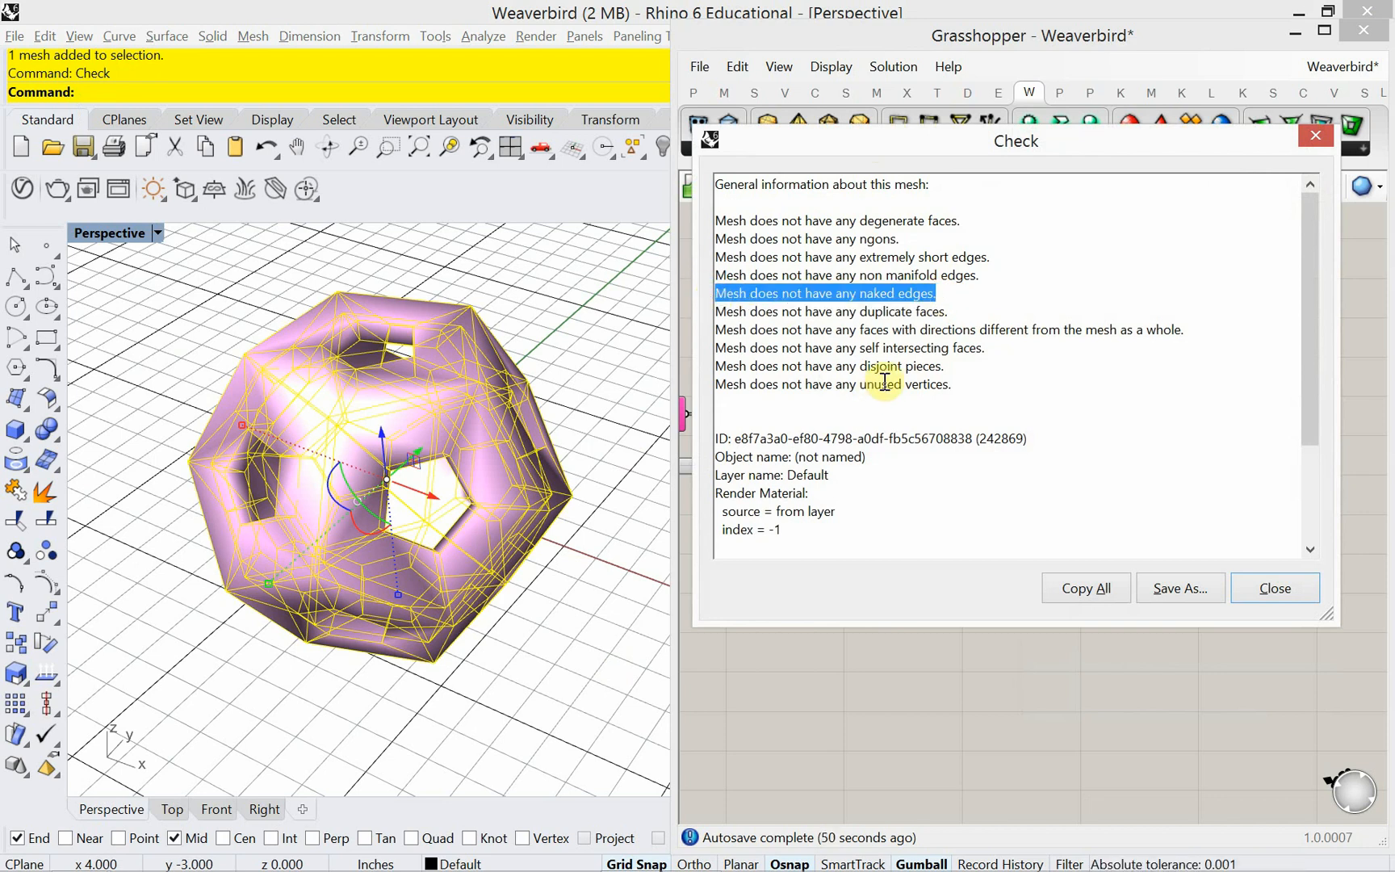
{"action": "left_click", "coordinate": [1255, 587]}
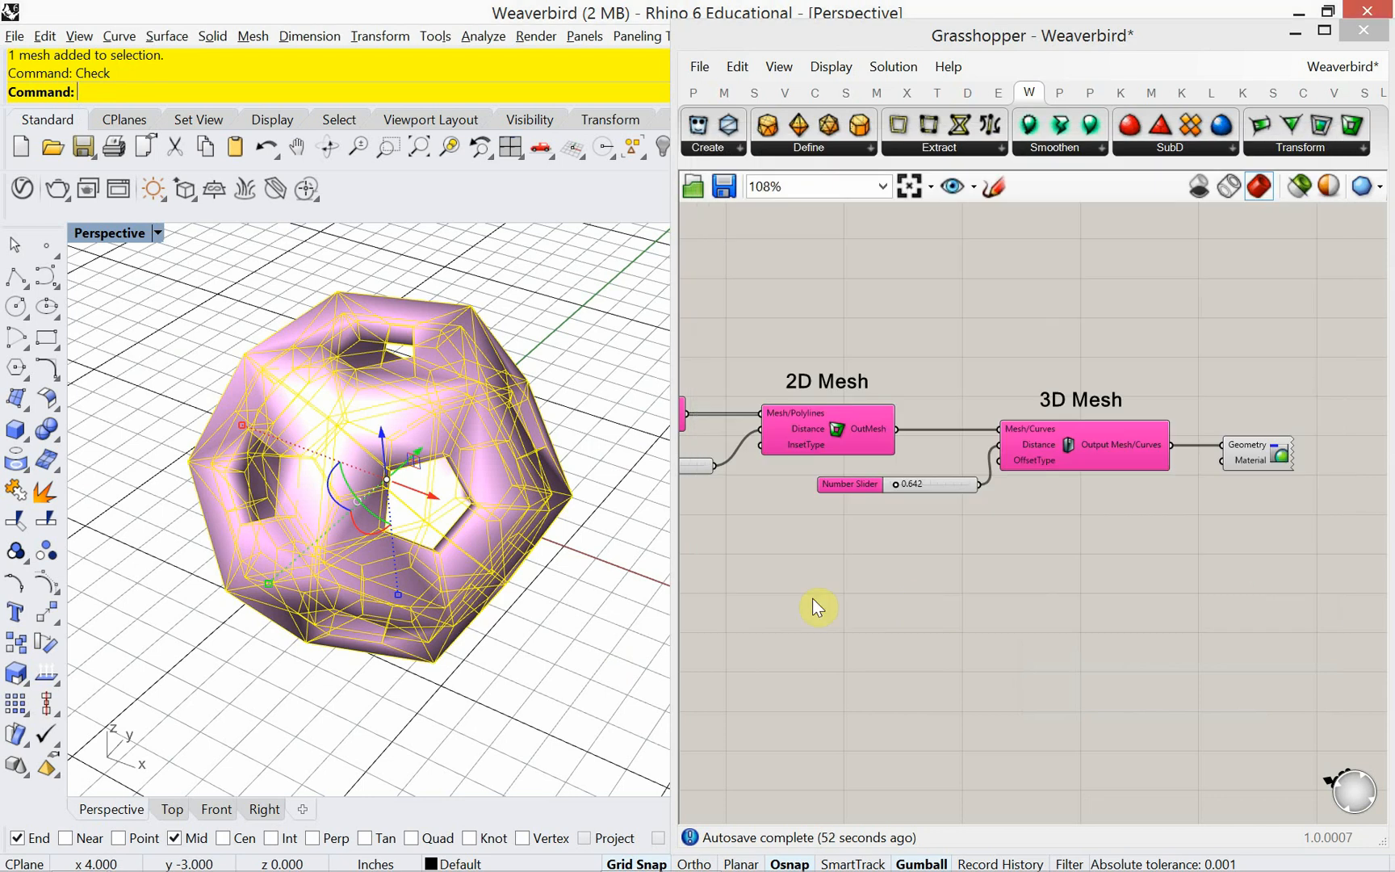
Delete the baked dodecahedron mesh from the Rhino scene.
{"action": "left_click", "coordinate": [576, 566]}
{"action": "left_click", "coordinate": [538, 533]}
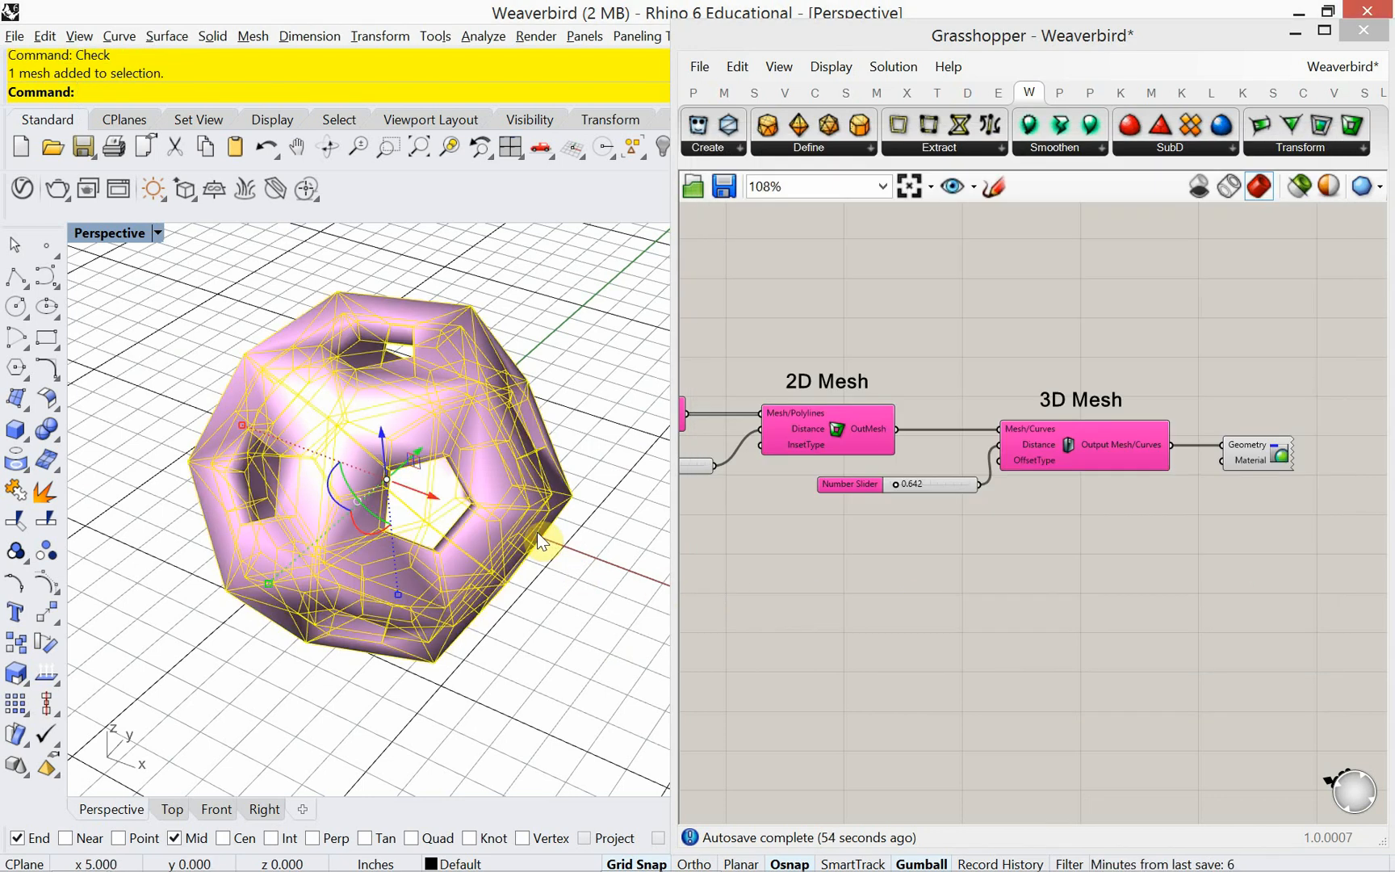
{"action": "key", "text": "Delete"}
{"action": "right_click_drag", "start_coordinate": [432, 550], "coordinate": [373, 526]}
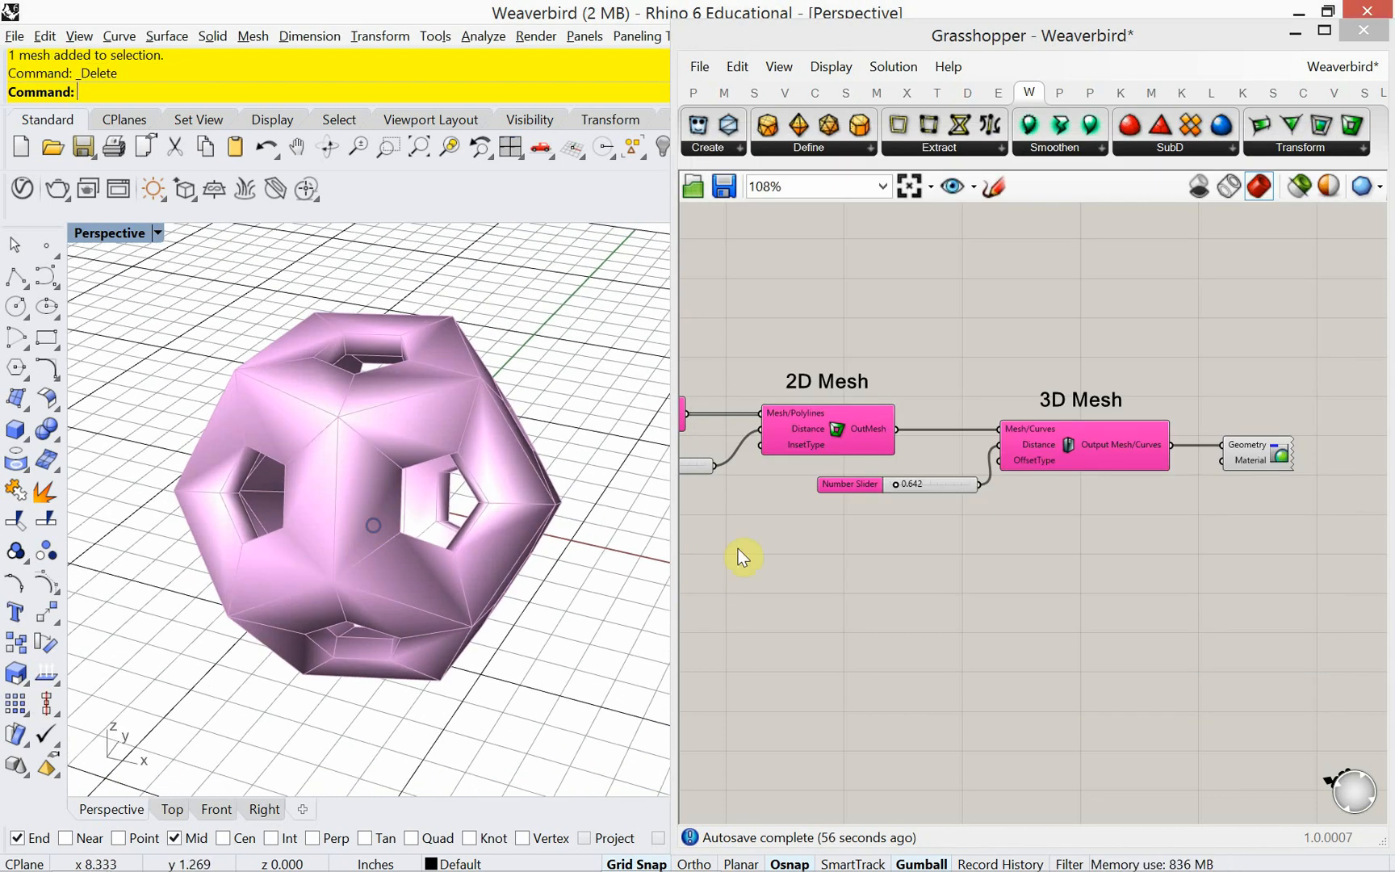
Examine the dodecahedron and the topic list on the Grasshopper canvas, including importing meshes and surfaces from Rhino.
{"action": "right_click_drag", "start_coordinate": [825, 560], "coordinate": [947, 538]}
{"action": "scroll", "coordinate": [979, 531], "scroll_direction": "down", "scroll_amount": 4}
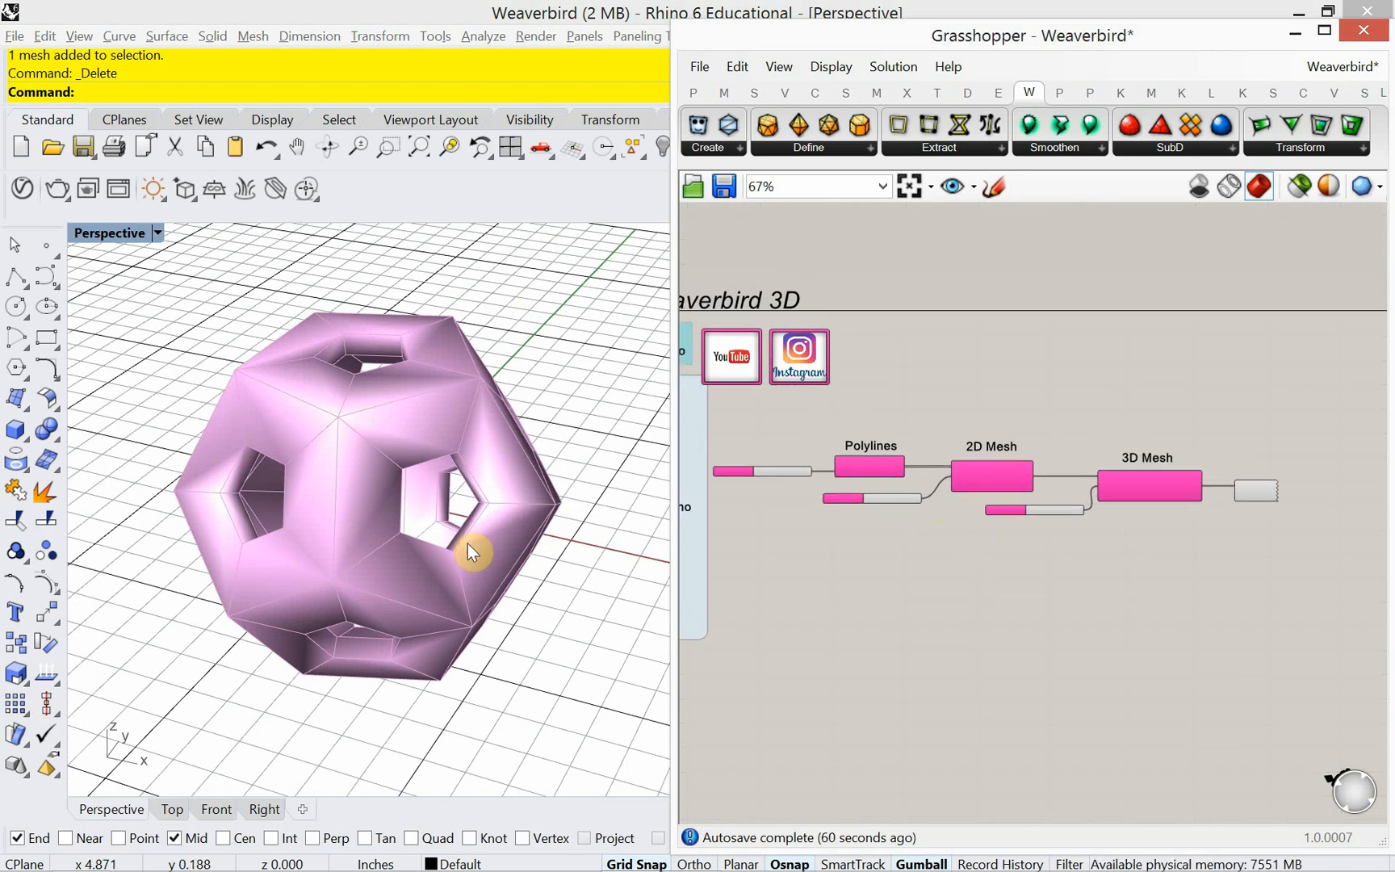
{"action": "right_click_drag", "start_coordinate": [399, 542], "coordinate": [364, 536]}
{"action": "right_click_drag", "start_coordinate": [837, 535], "coordinate": [1012, 524]}
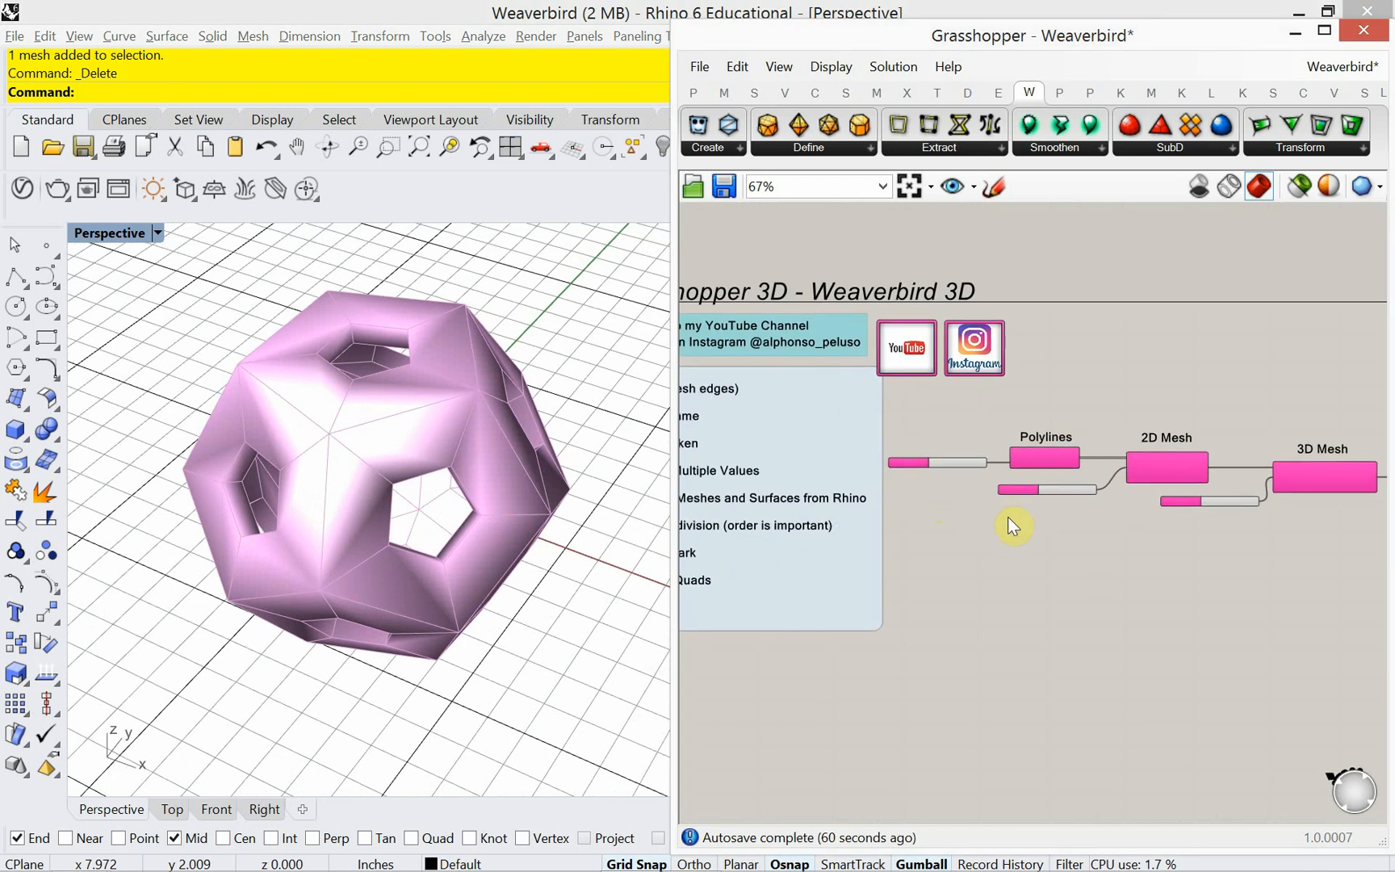
{"action": "right_click_drag", "start_coordinate": [386, 590], "coordinate": [460, 558]}
{"action": "right_click_drag", "start_coordinate": [798, 529], "coordinate": [989, 521]}
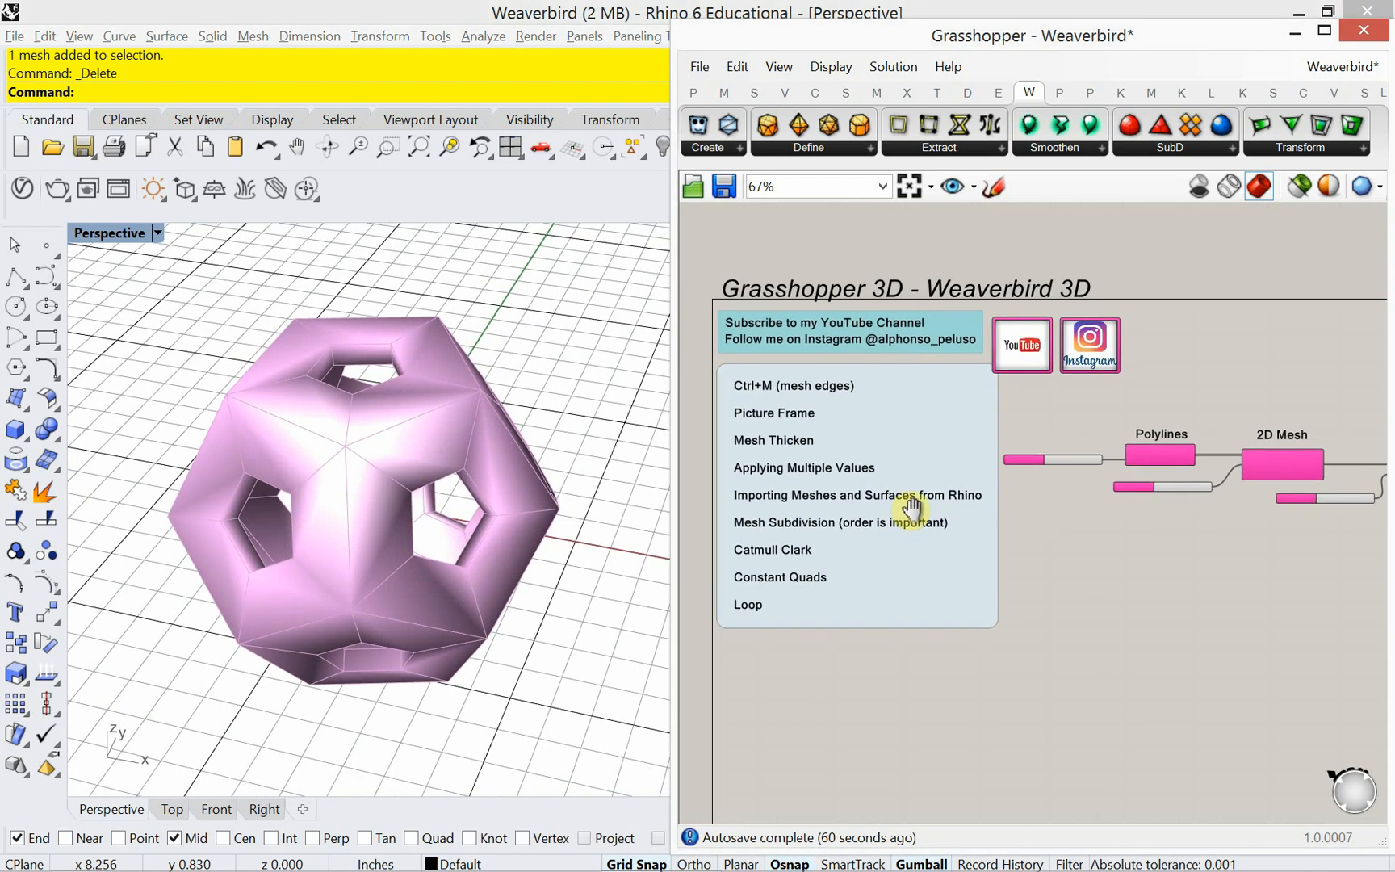
{"action": "scroll", "coordinate": [709, 506], "scroll_direction": "up", "scroll_amount": 3}
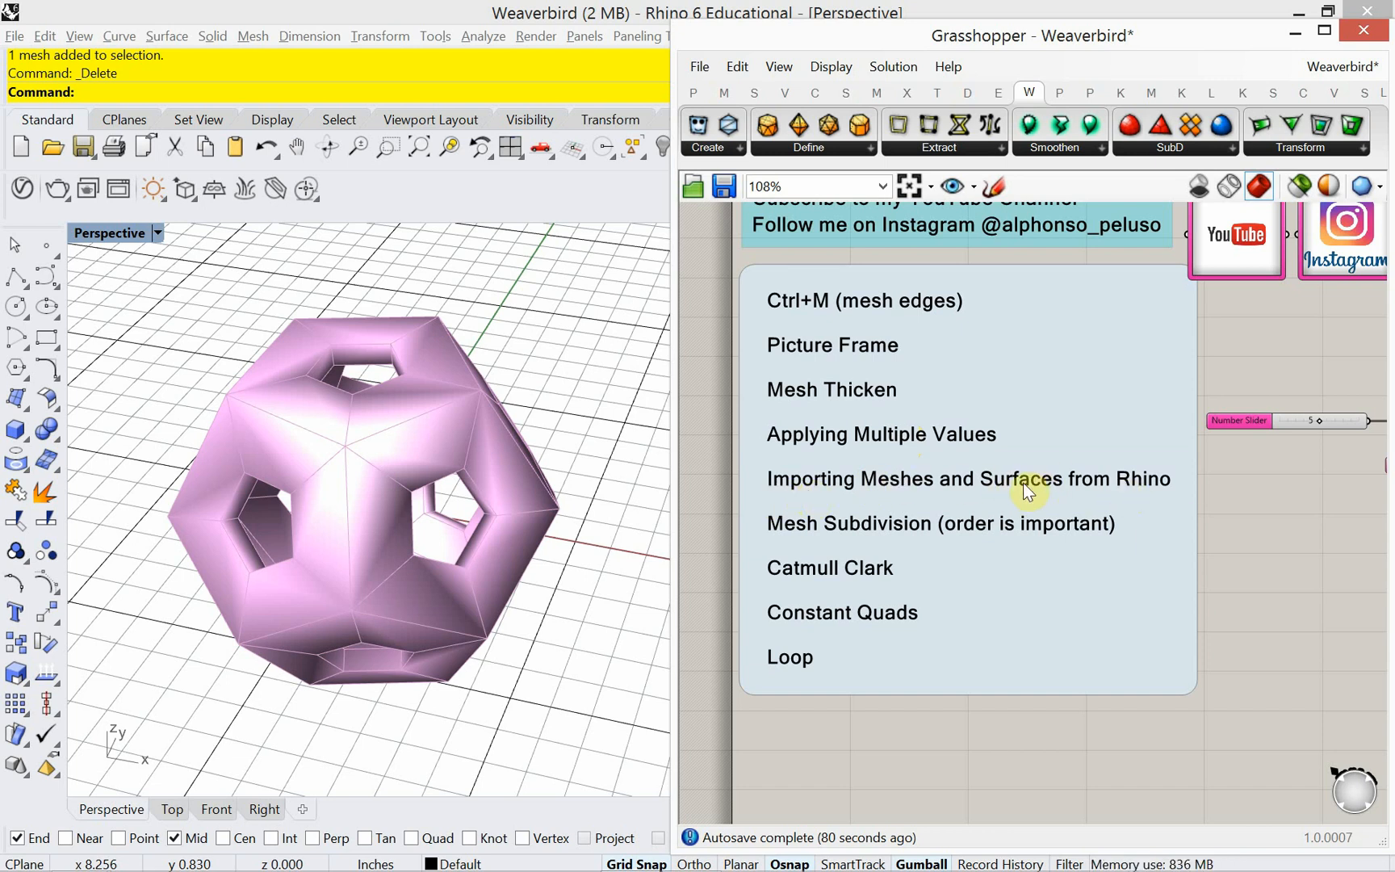
{"action": "left_click", "coordinate": [853, 151]}
Draw a rectangular mesh plane on the Rhino grid with an XCount of 3 and a YCount of 4.
{"action": "right_click_drag", "start_coordinate": [617, 511], "coordinate": [323, 549], "text": "shift"}
{"action": "scroll", "coordinate": [411, 596], "scroll_direction": "down", "scroll_amount": 4}
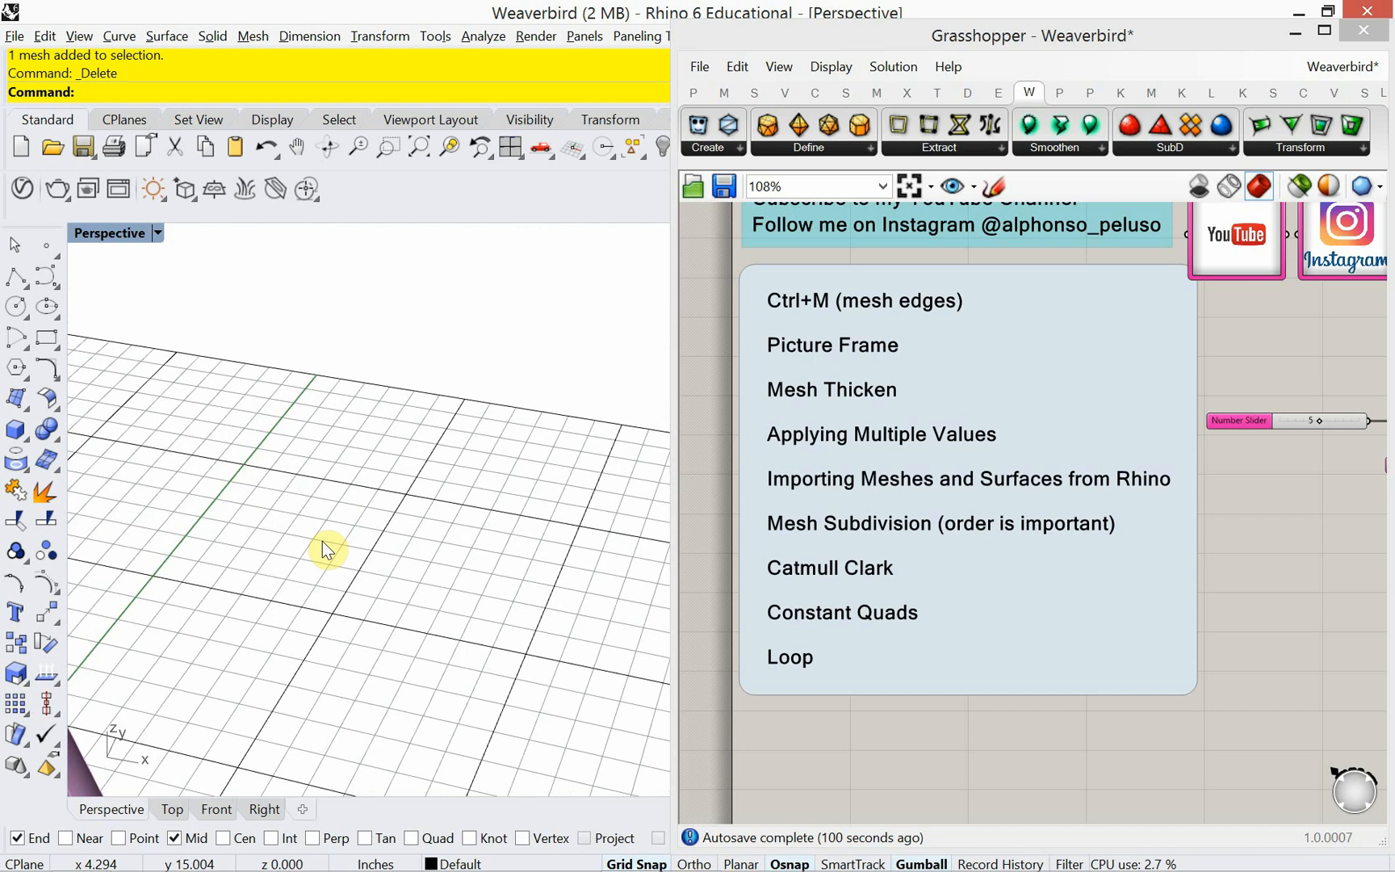
{"action": "type", "text": "Mesh"}
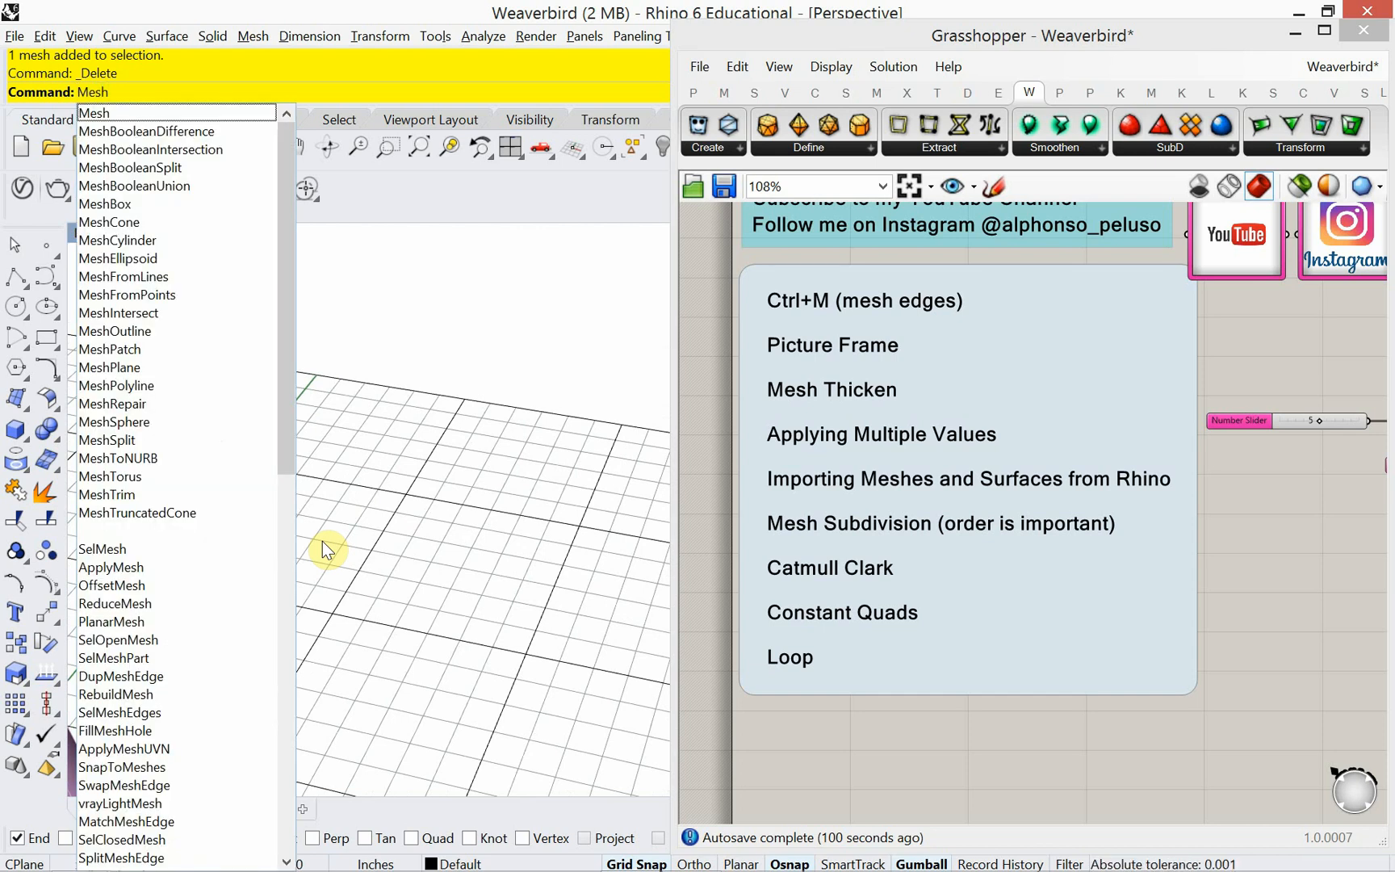
{"action": "type", "text": "Plane"}
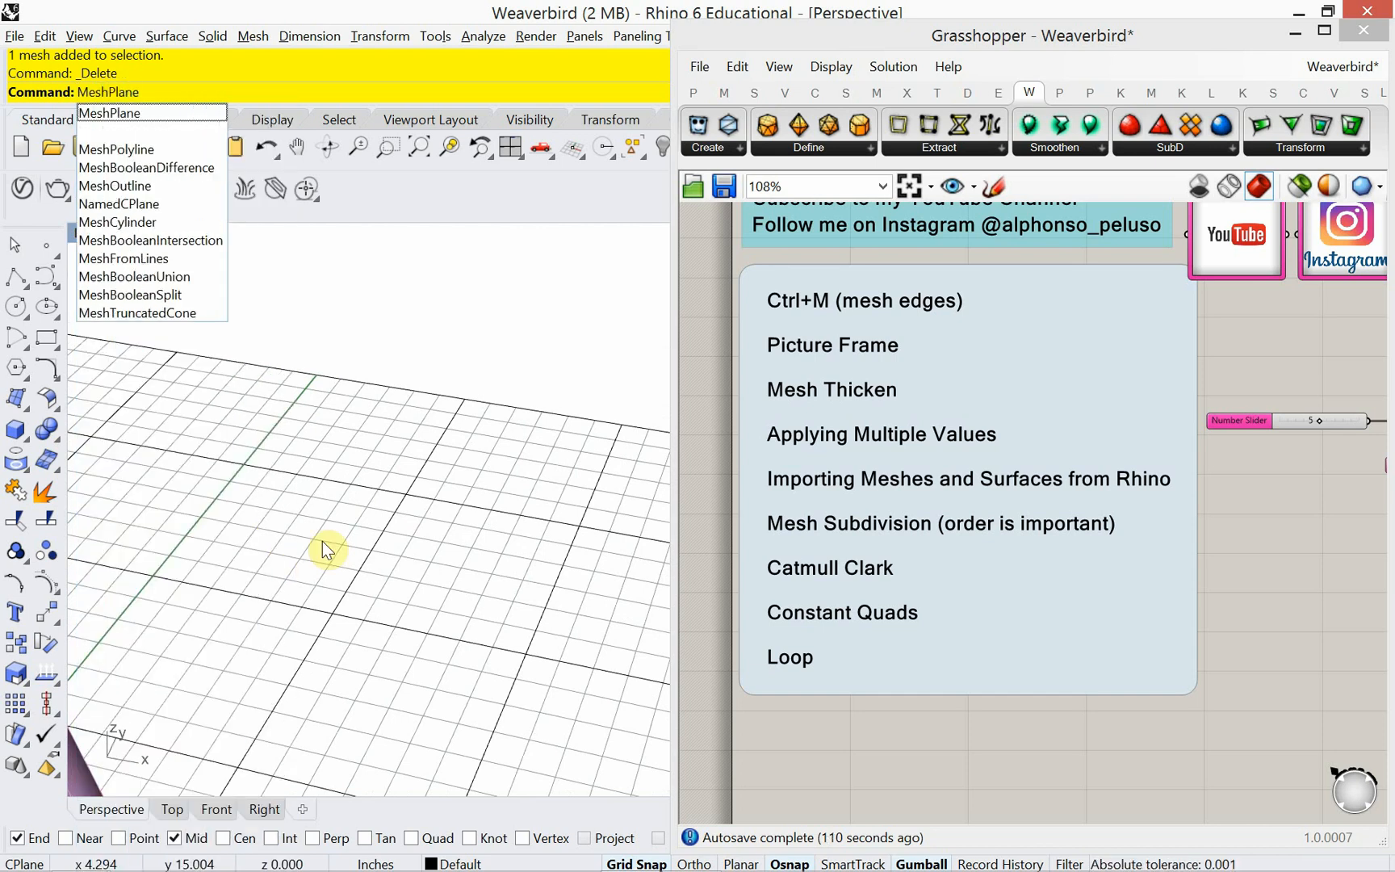
{"action": "key", "text": "Return"}
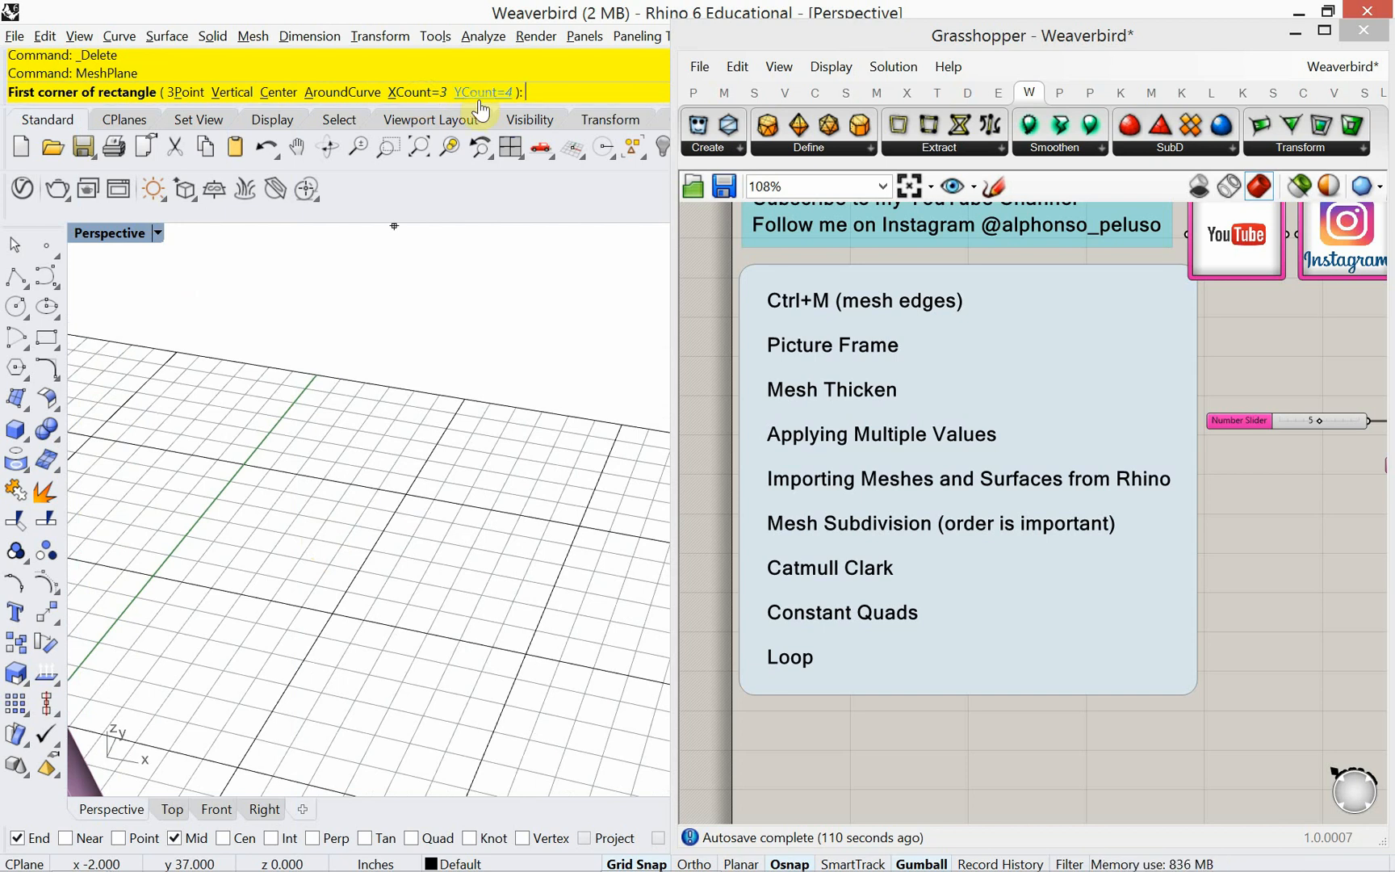
{"action": "left_click", "coordinate": [416, 92]}
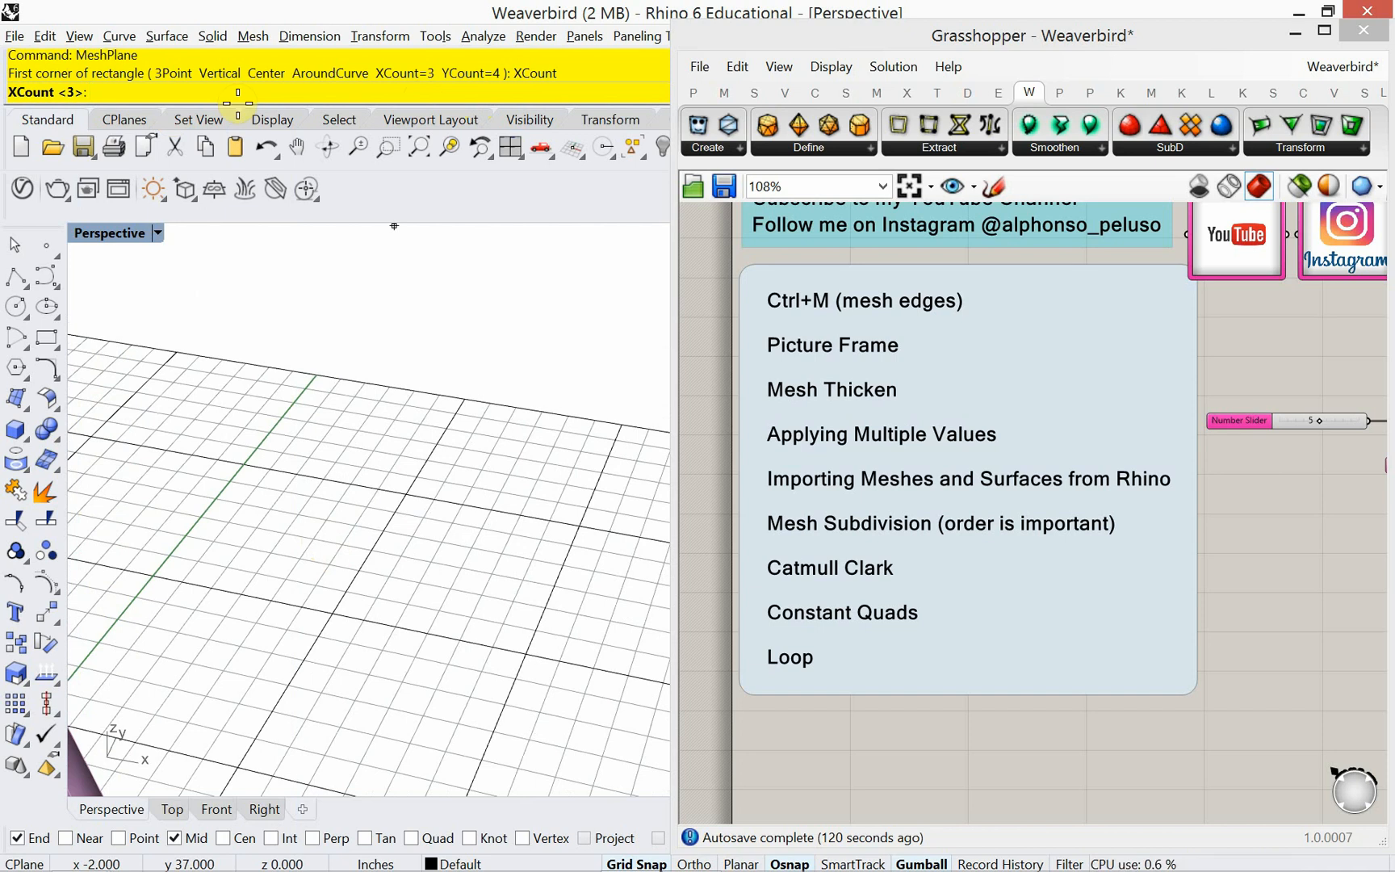
{"action": "key", "text": "Return"}
{"action": "left_click", "coordinate": [482, 92]}
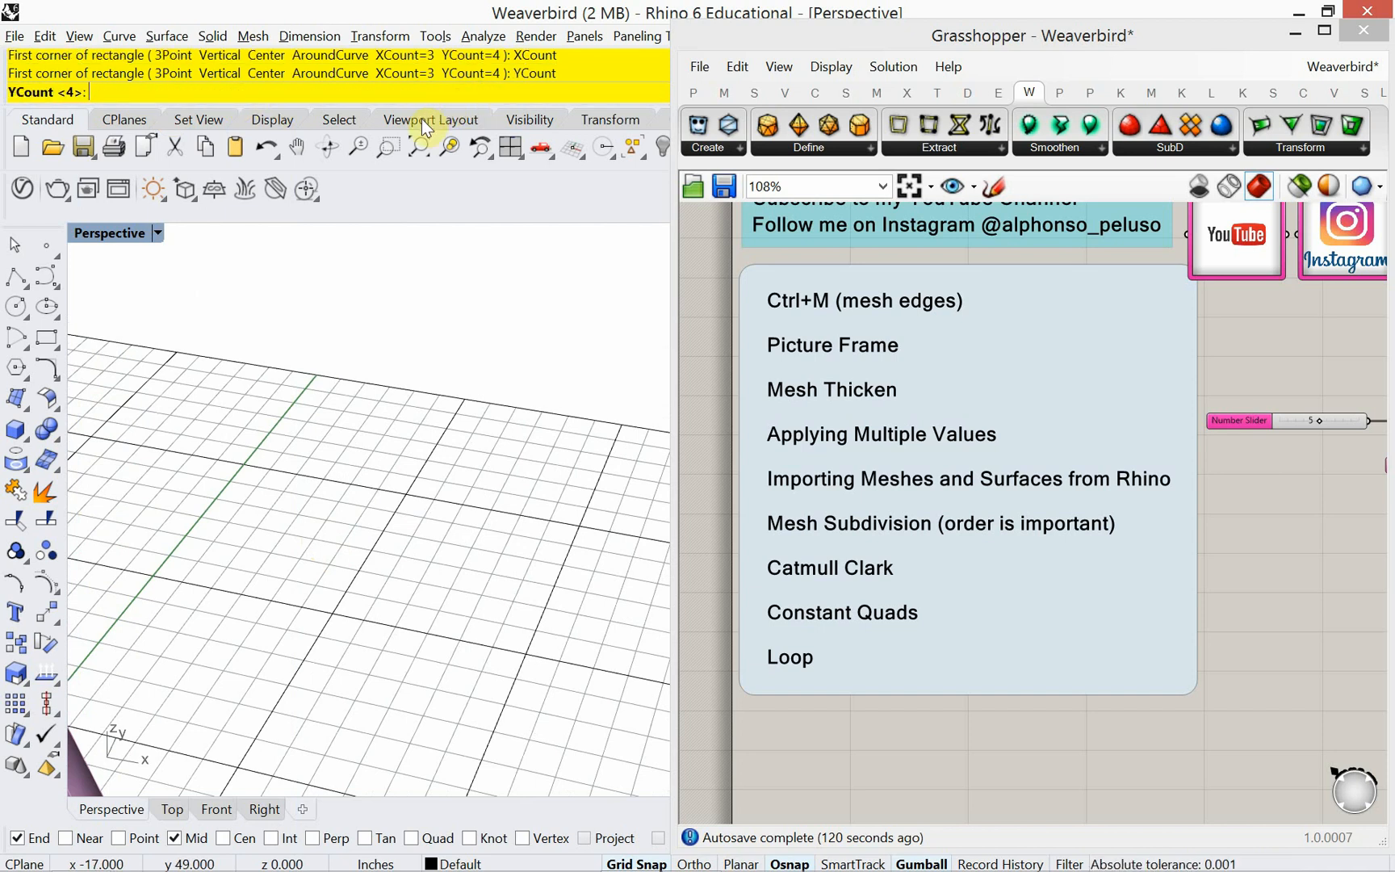
{"action": "key", "text": "Return"}
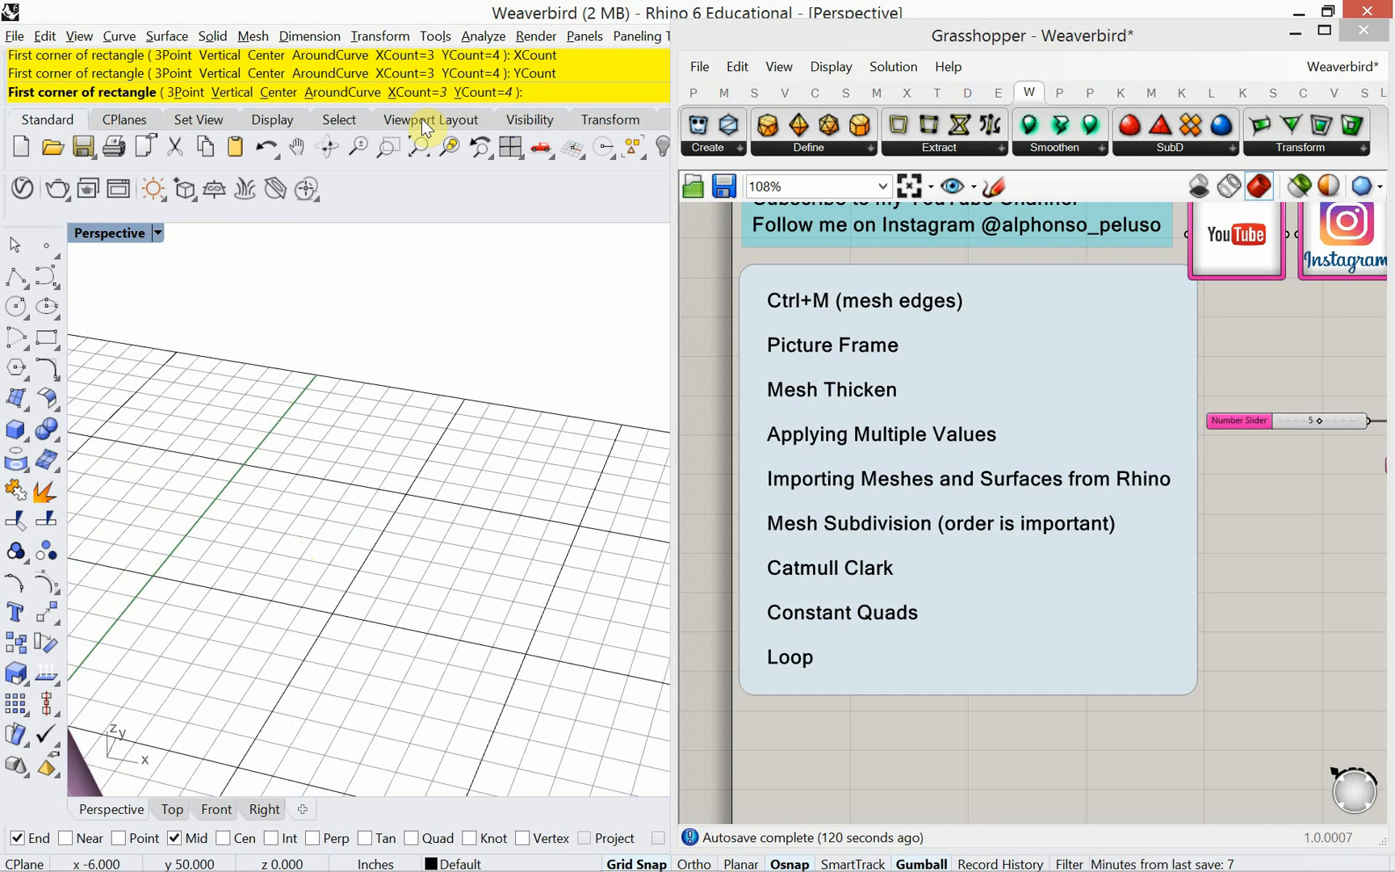
{"action": "left_click", "coordinate": [154, 575]}
{"action": "left_click", "coordinate": [614, 427]}
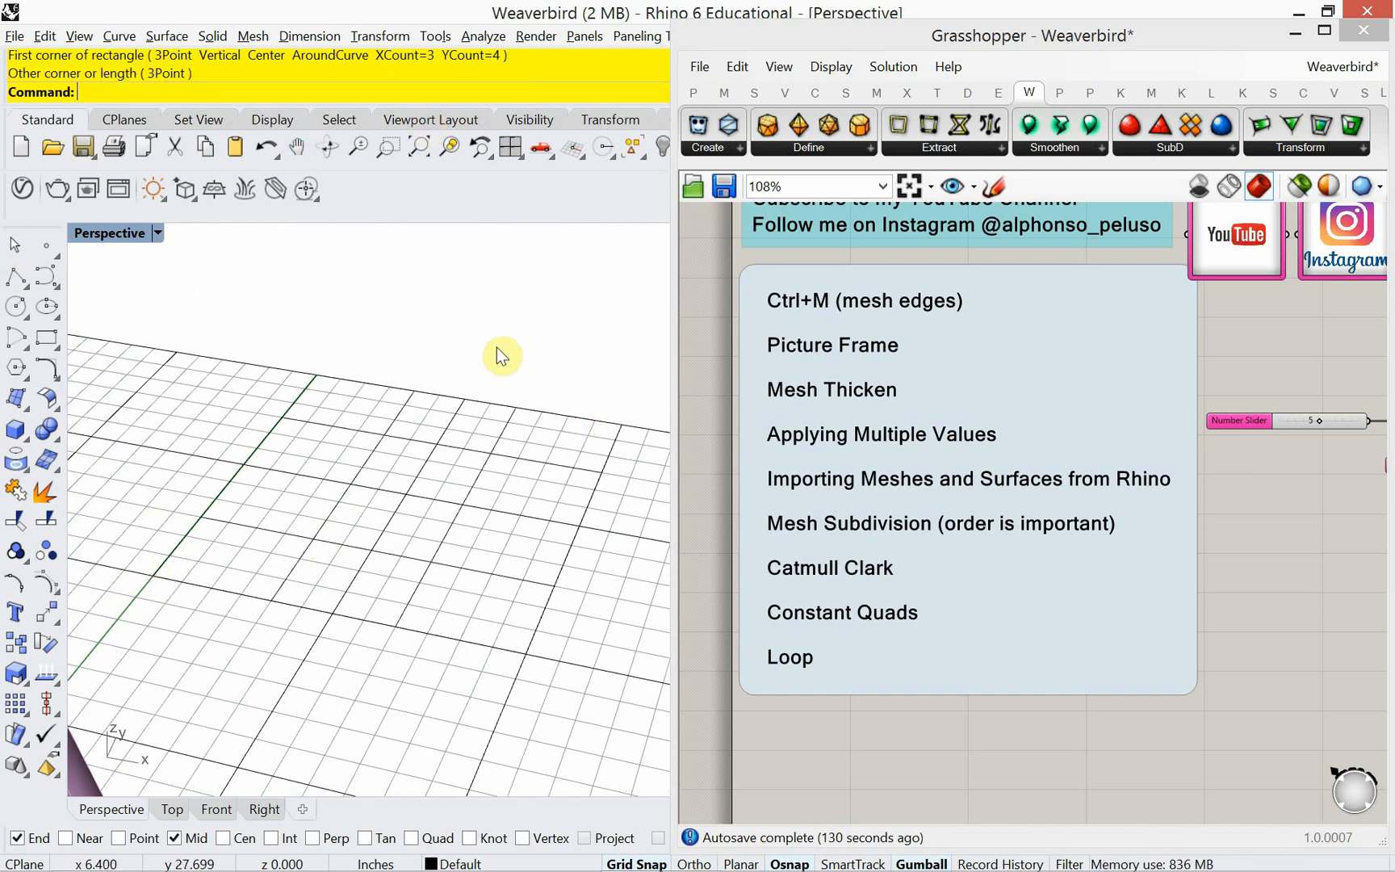
View the mesh plane in Shaded display mode and return the Perspective viewport to Wireframe.
{"action": "right_click_drag", "start_coordinate": [498, 352], "coordinate": [195, 257]}
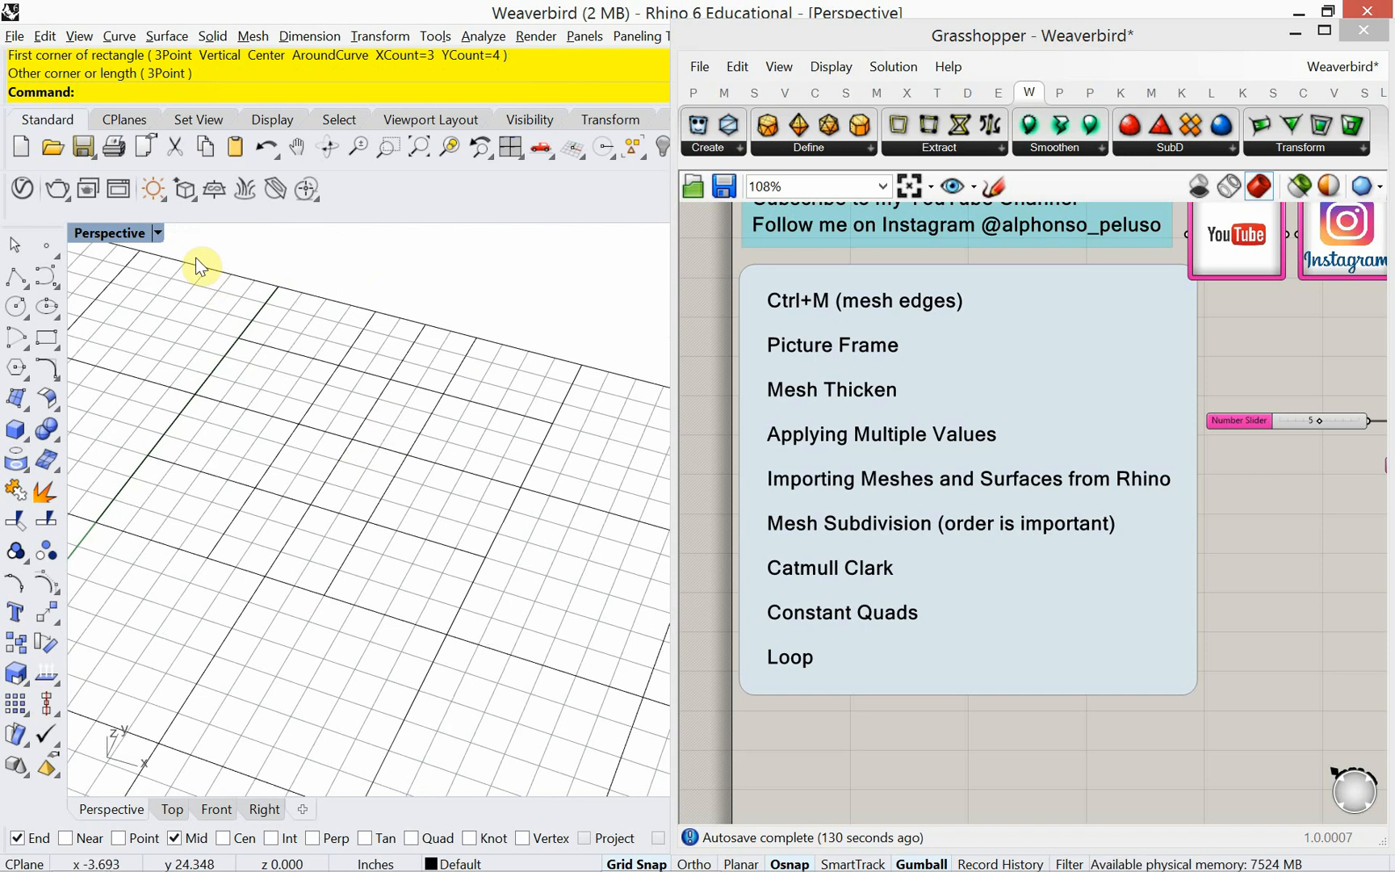
{"action": "left_click", "coordinate": [159, 233]}
{"action": "left_click", "coordinate": [203, 260]}
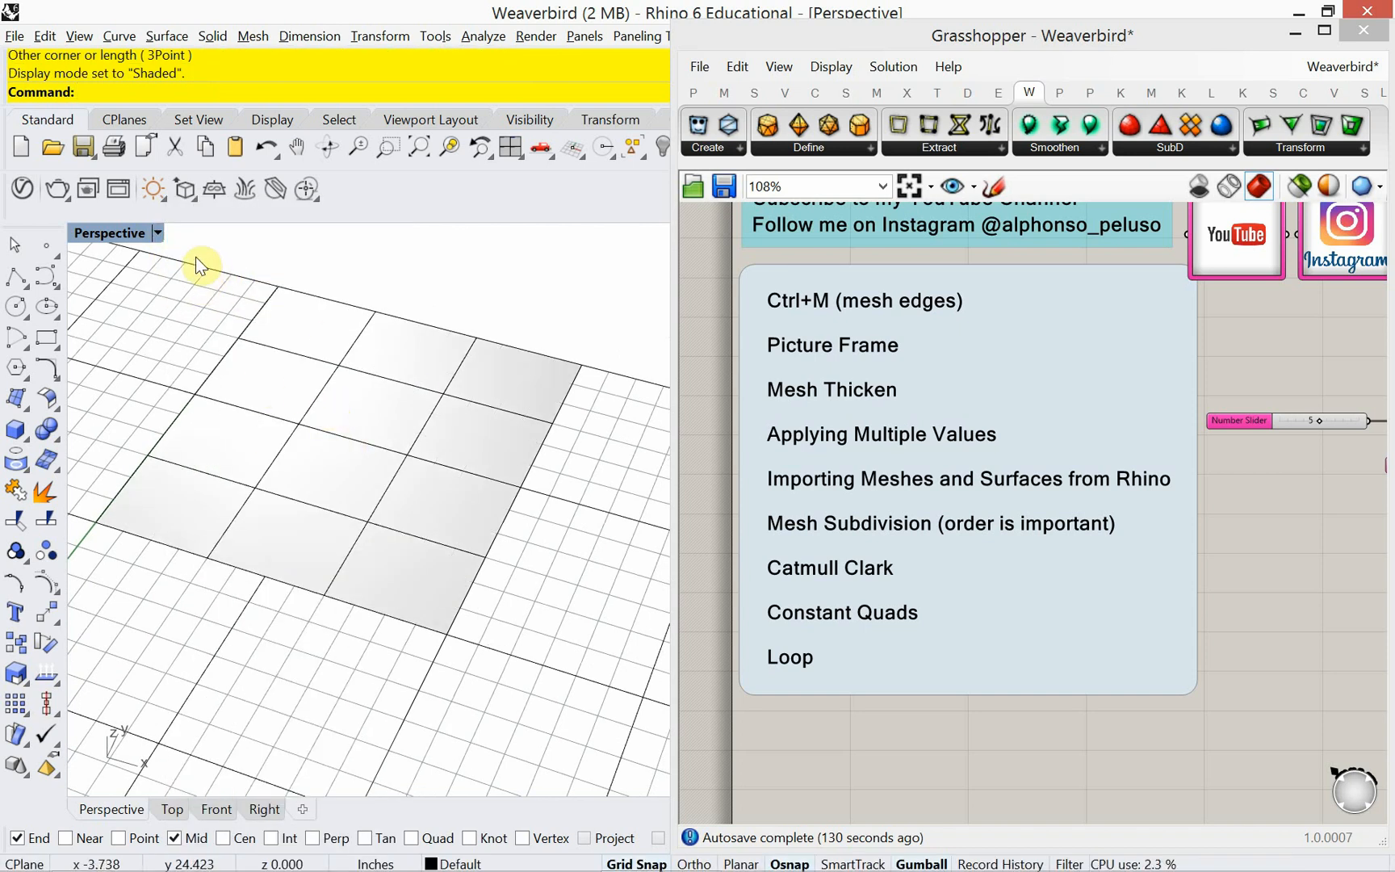
{"action": "left_click", "coordinate": [159, 233]}
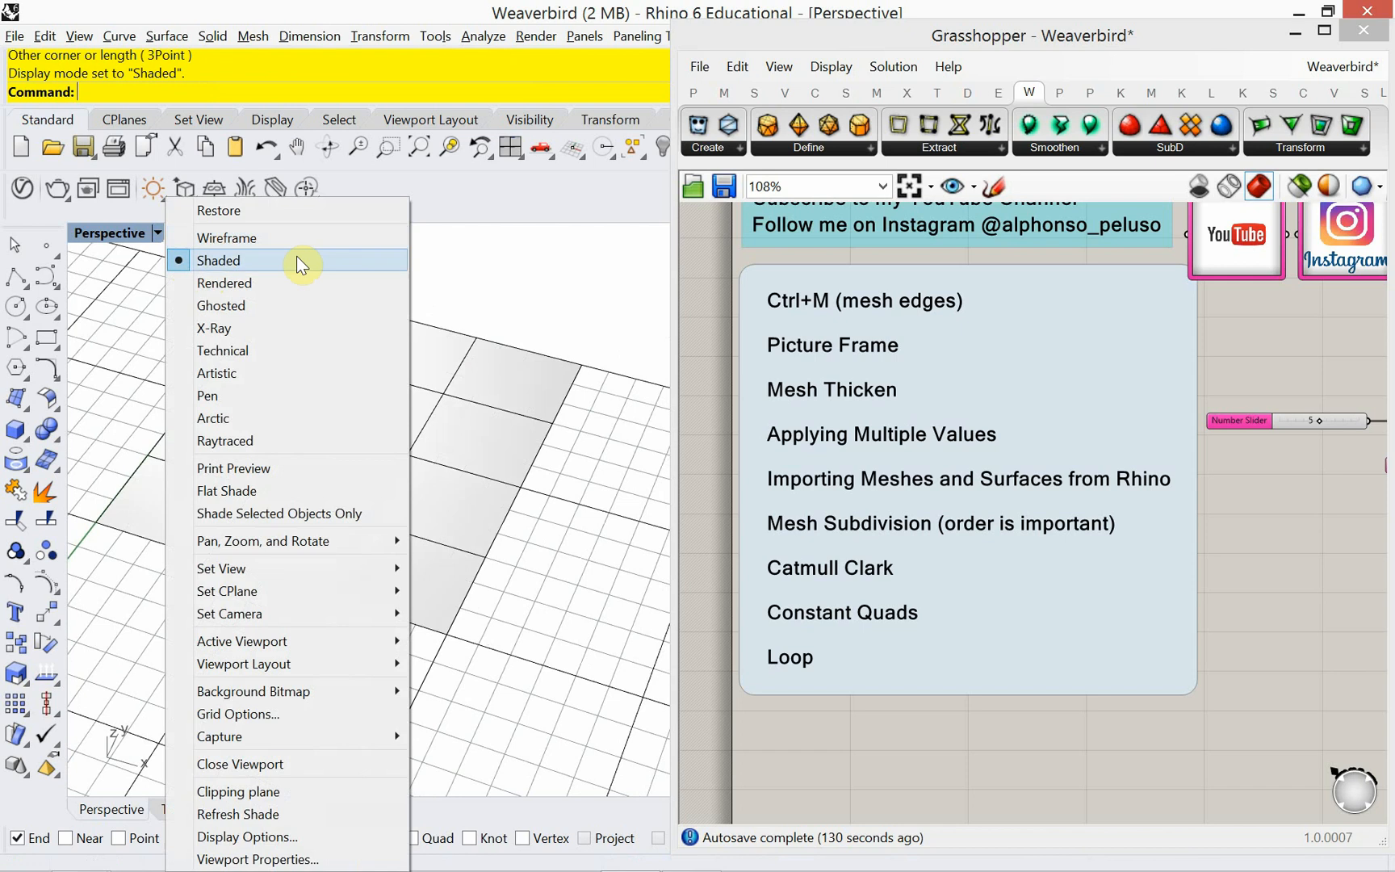
{"action": "left_click", "coordinate": [230, 241]}
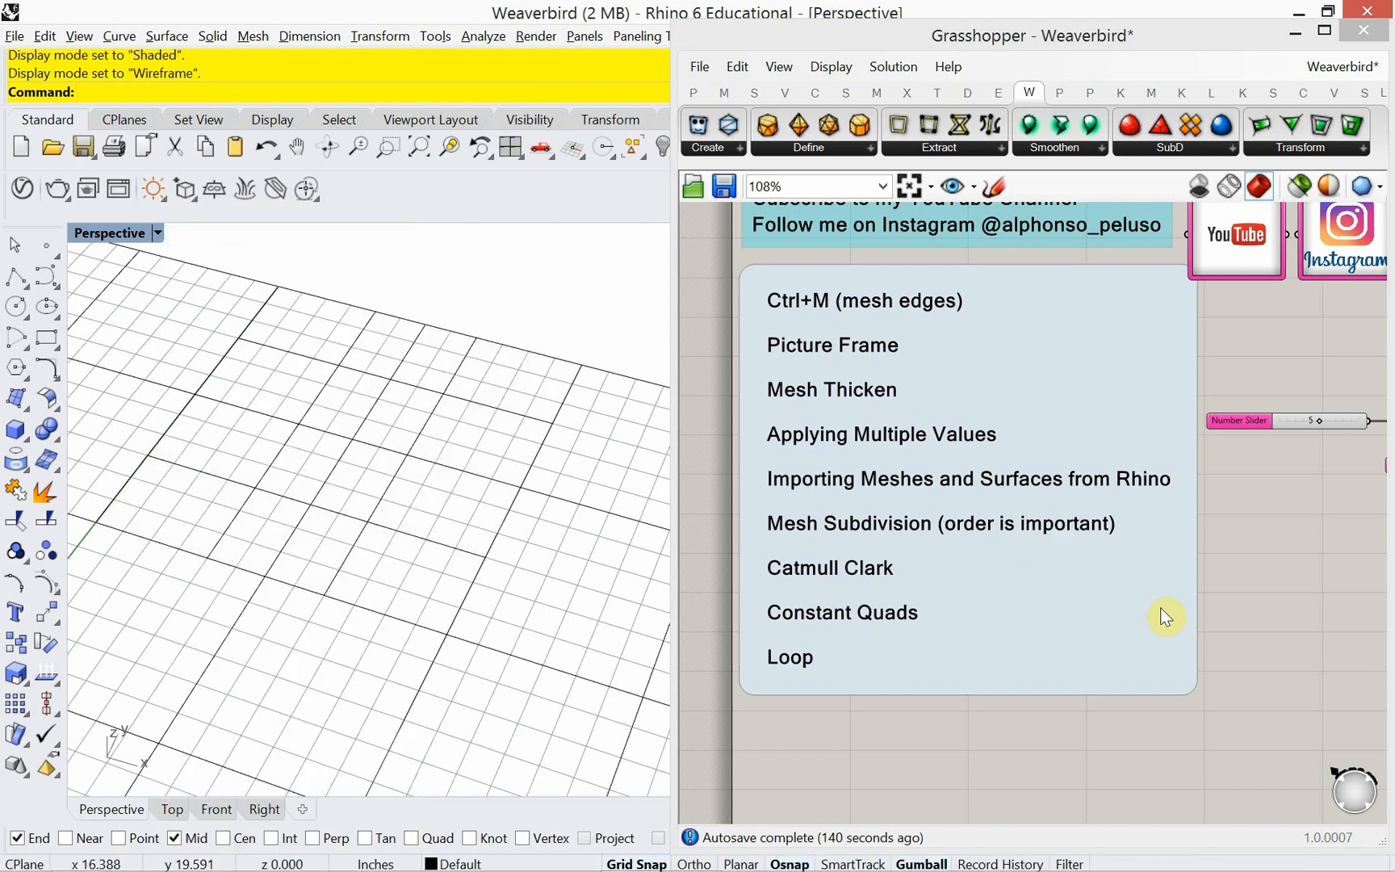
Add a Mesh parameter to the Grasshopper canvas and place it below the Polylines component and its sliders.
{"action": "right_click_drag", "start_coordinate": [1165, 616], "coordinate": [968, 528]}
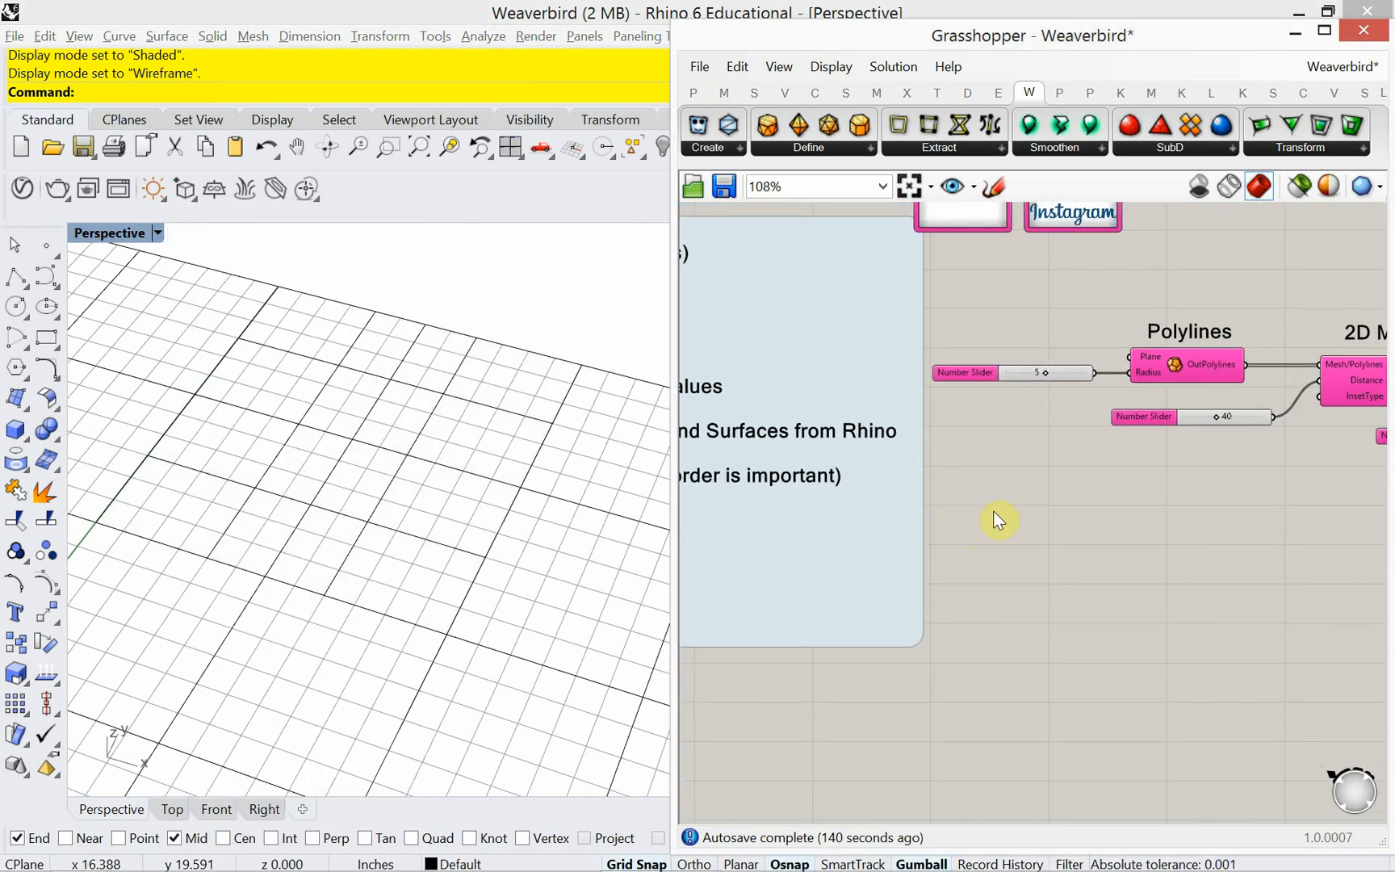
{"action": "double_click", "coordinate": [1080, 498]}
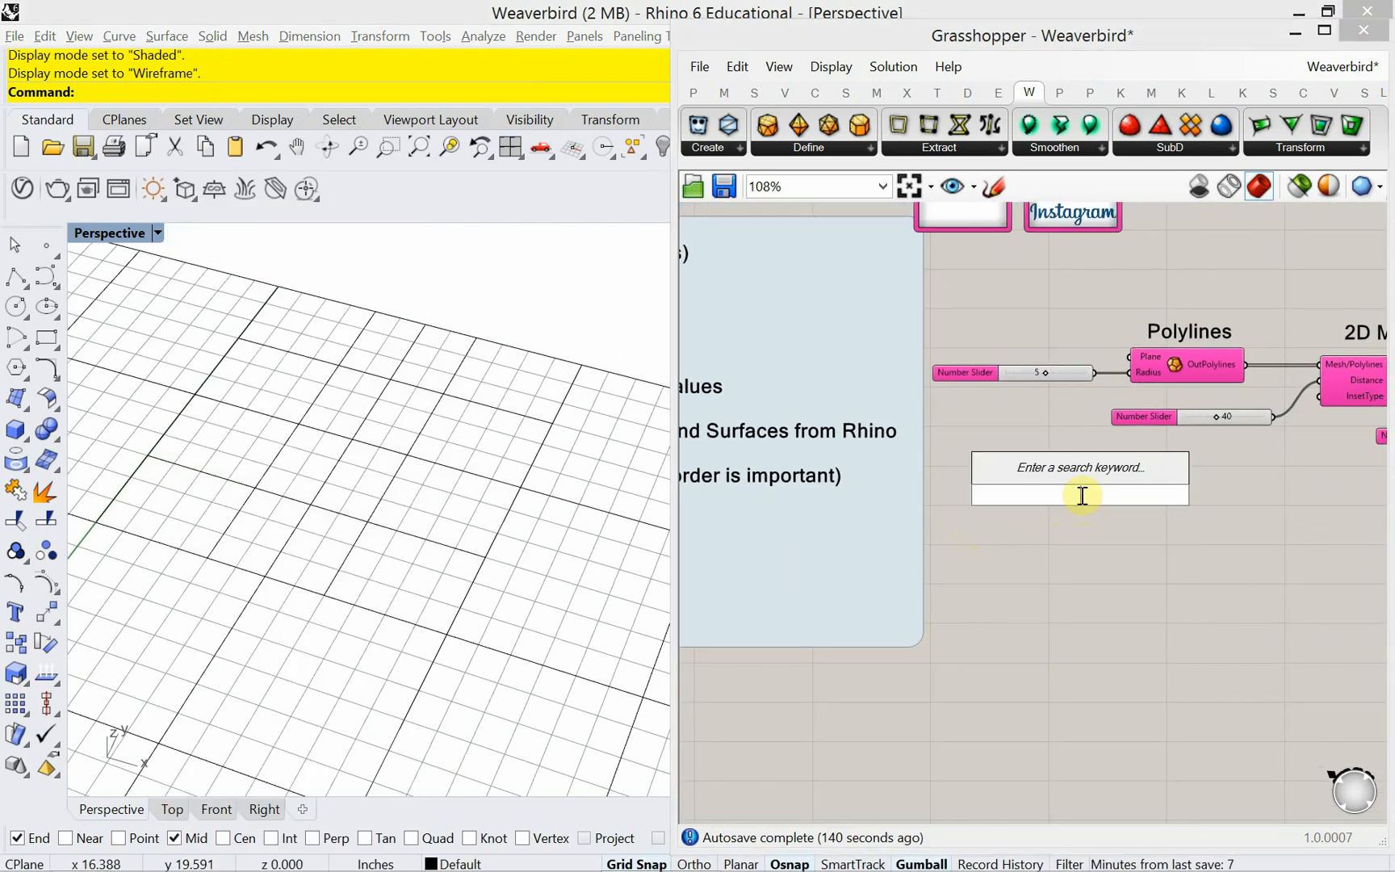
{"action": "type", "text": "mesh"}
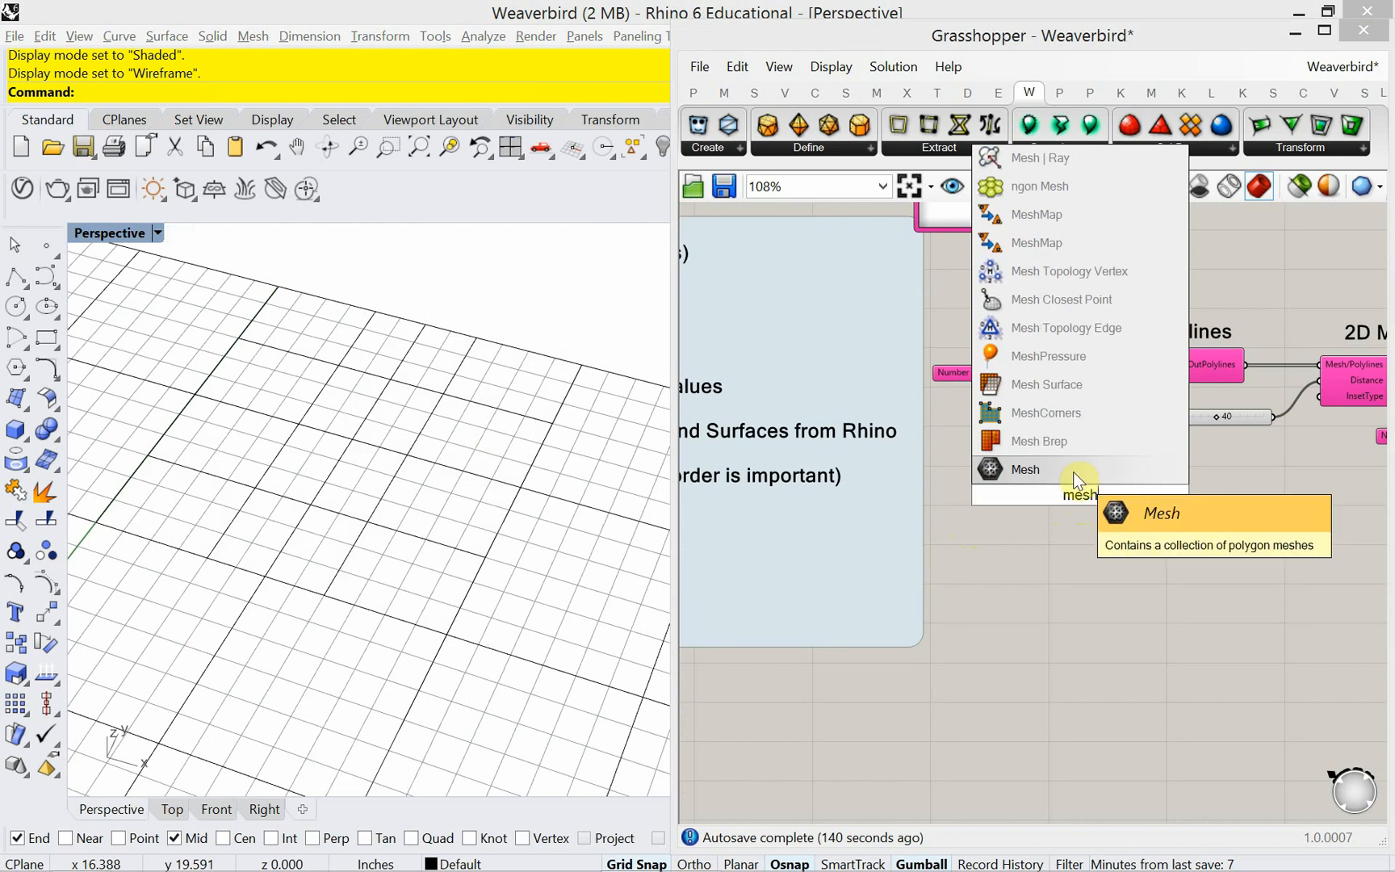
{"action": "left_click", "coordinate": [1072, 472]}
{"action": "left_click_drag", "start_coordinate": [1078, 491], "coordinate": [1146, 480]}
{"action": "right_click_drag", "start_coordinate": [510, 622], "coordinate": [405, 530]}
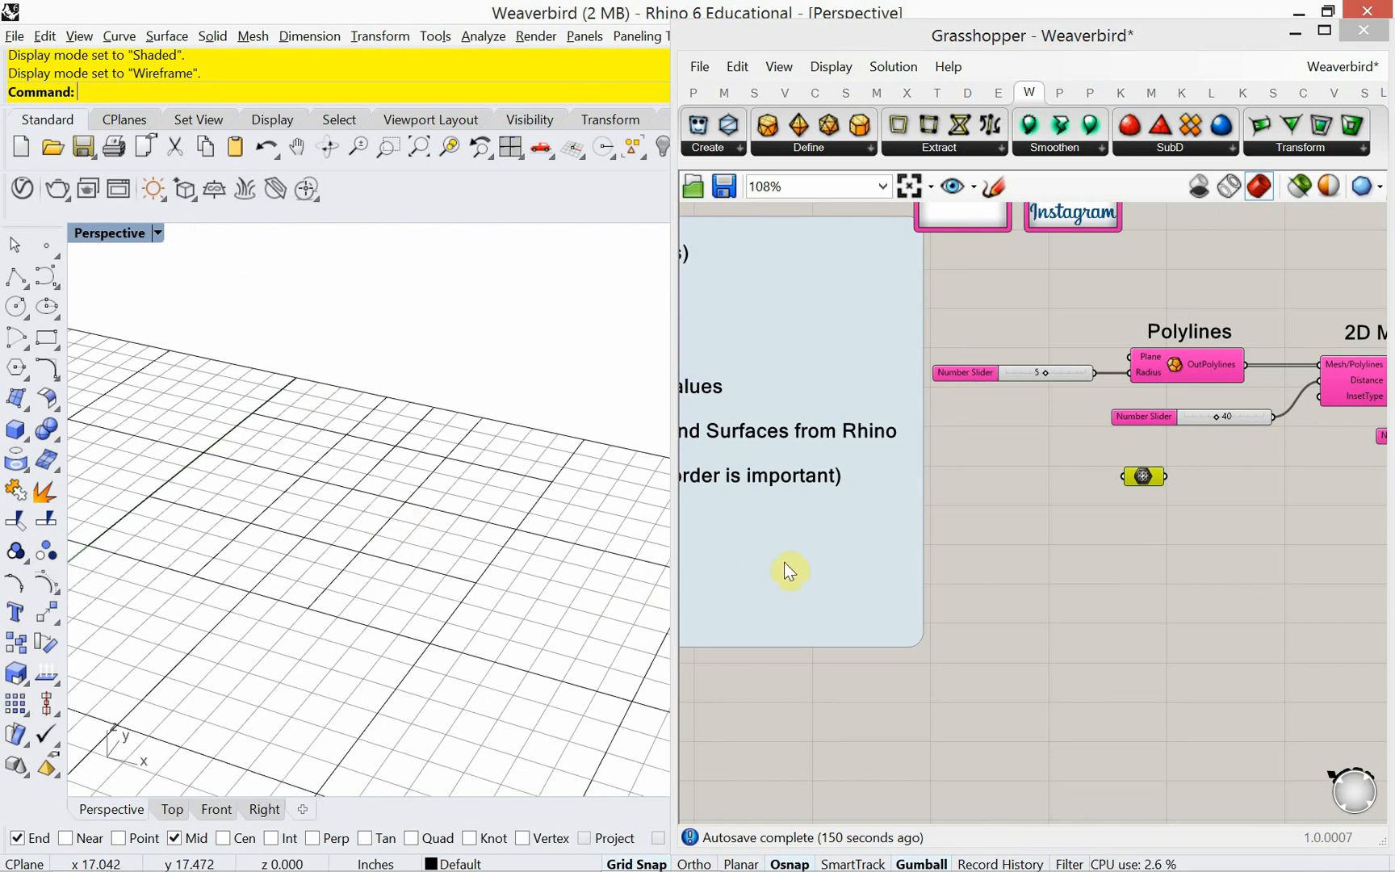
{"action": "left_click_drag", "start_coordinate": [1153, 479], "coordinate": [1116, 478]}
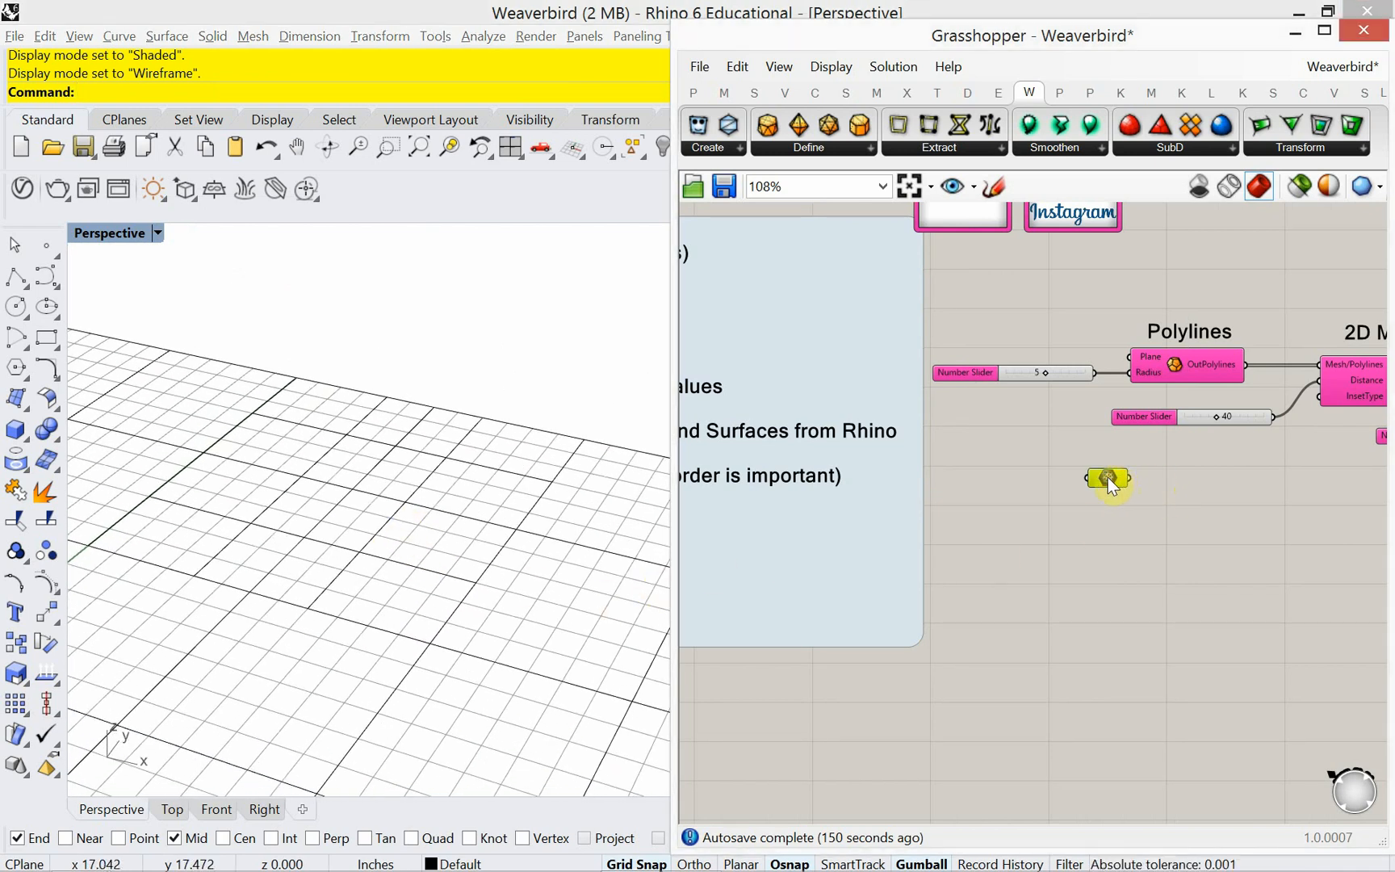
Reference the Rhino mesh plane in the Mesh parameter as one mesh.
{"action": "right_click", "coordinate": [1108, 475]}
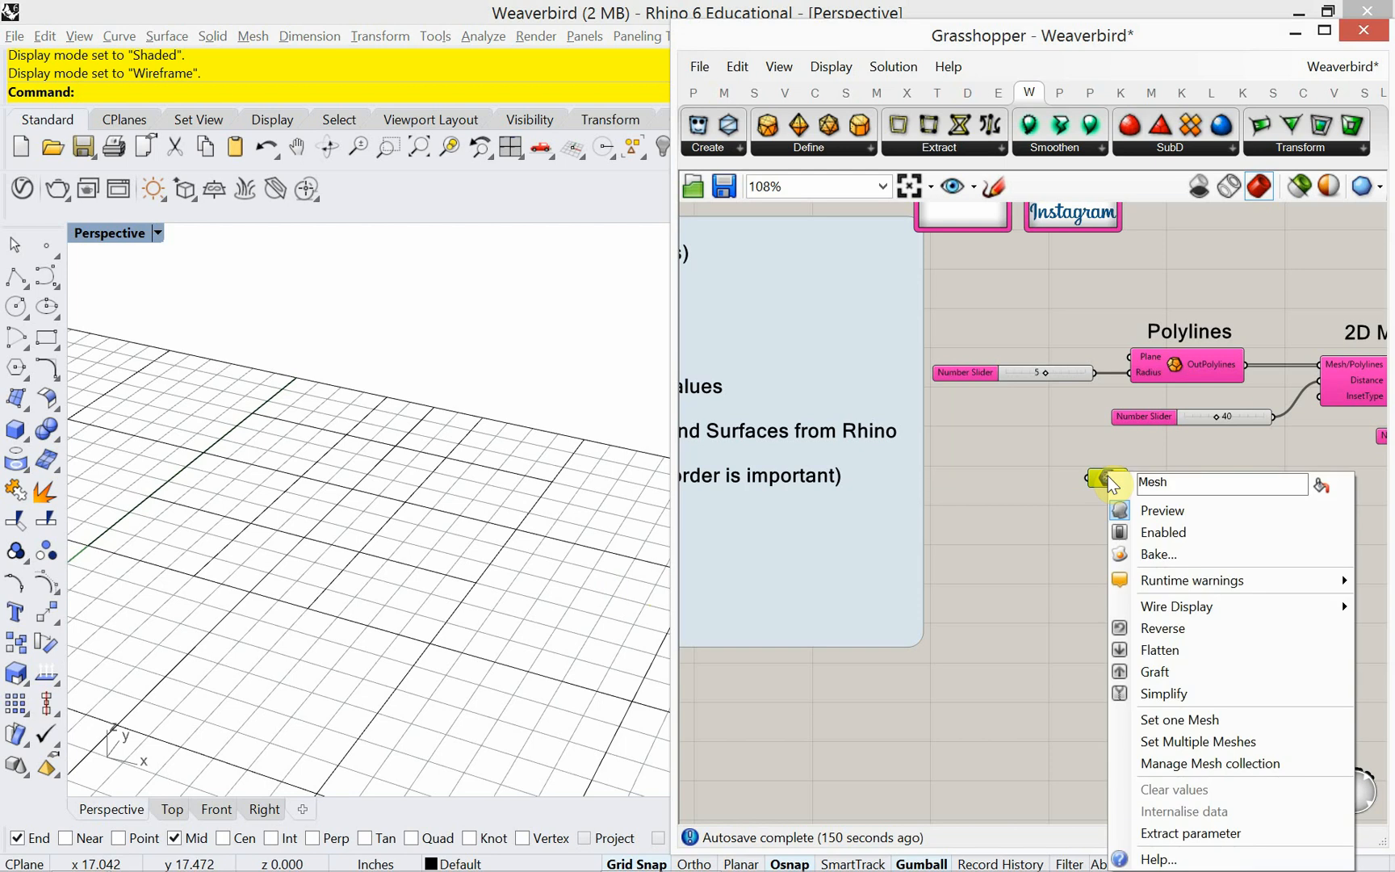
{"action": "left_click", "coordinate": [1177, 719]}
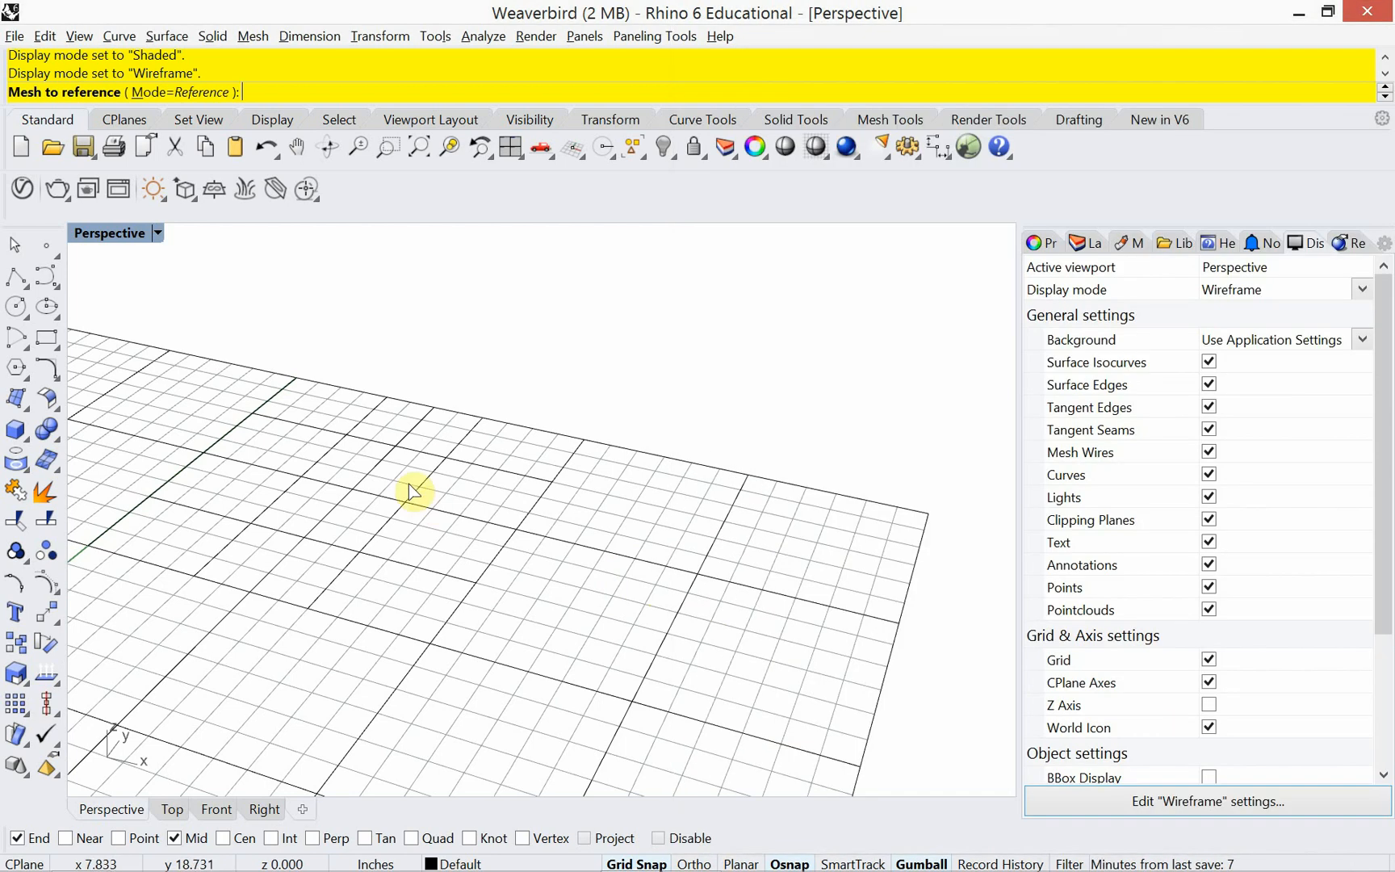
{"action": "left_click", "coordinate": [436, 478]}
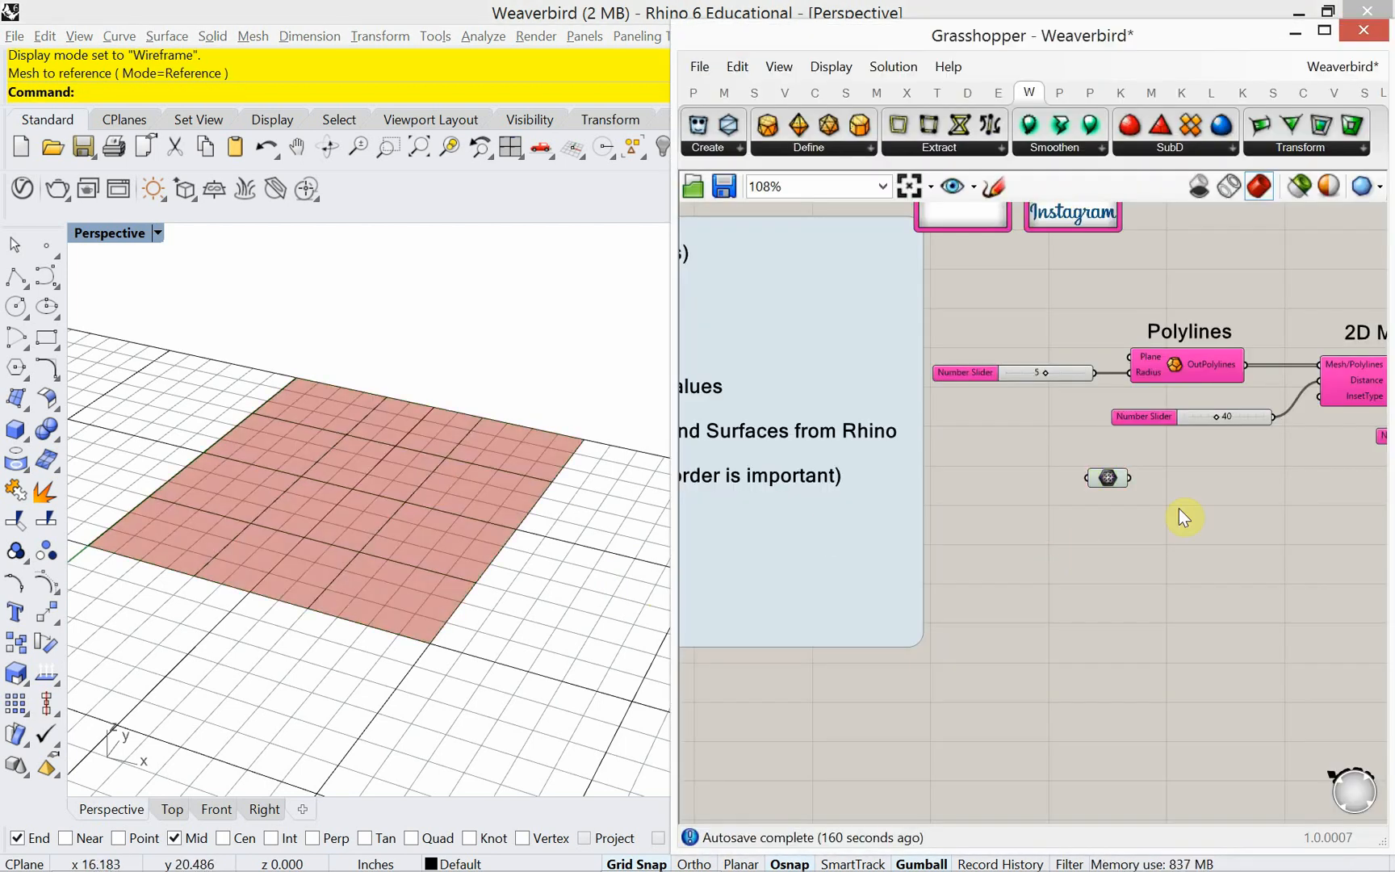
Move the Mesh parameter above the Polylines label and connect its output to the picture frame component's Mesh/Polylines input, replacing the polylines.
{"action": "left_click", "coordinate": [1111, 478]}
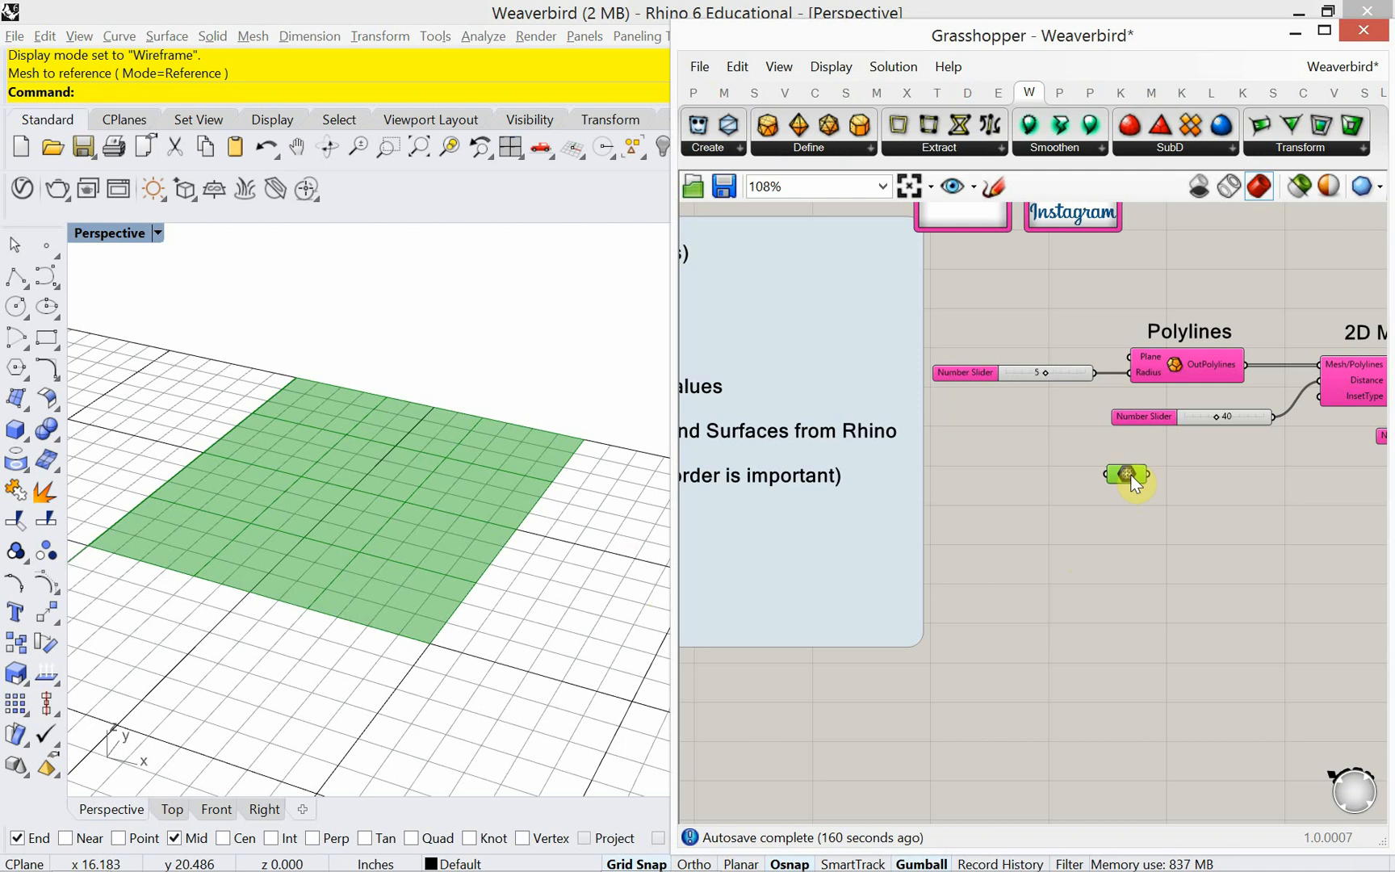
{"action": "right_click_drag", "start_coordinate": [1133, 475], "coordinate": [943, 538]}
{"action": "left_click_drag", "start_coordinate": [914, 522], "coordinate": [1011, 341]}
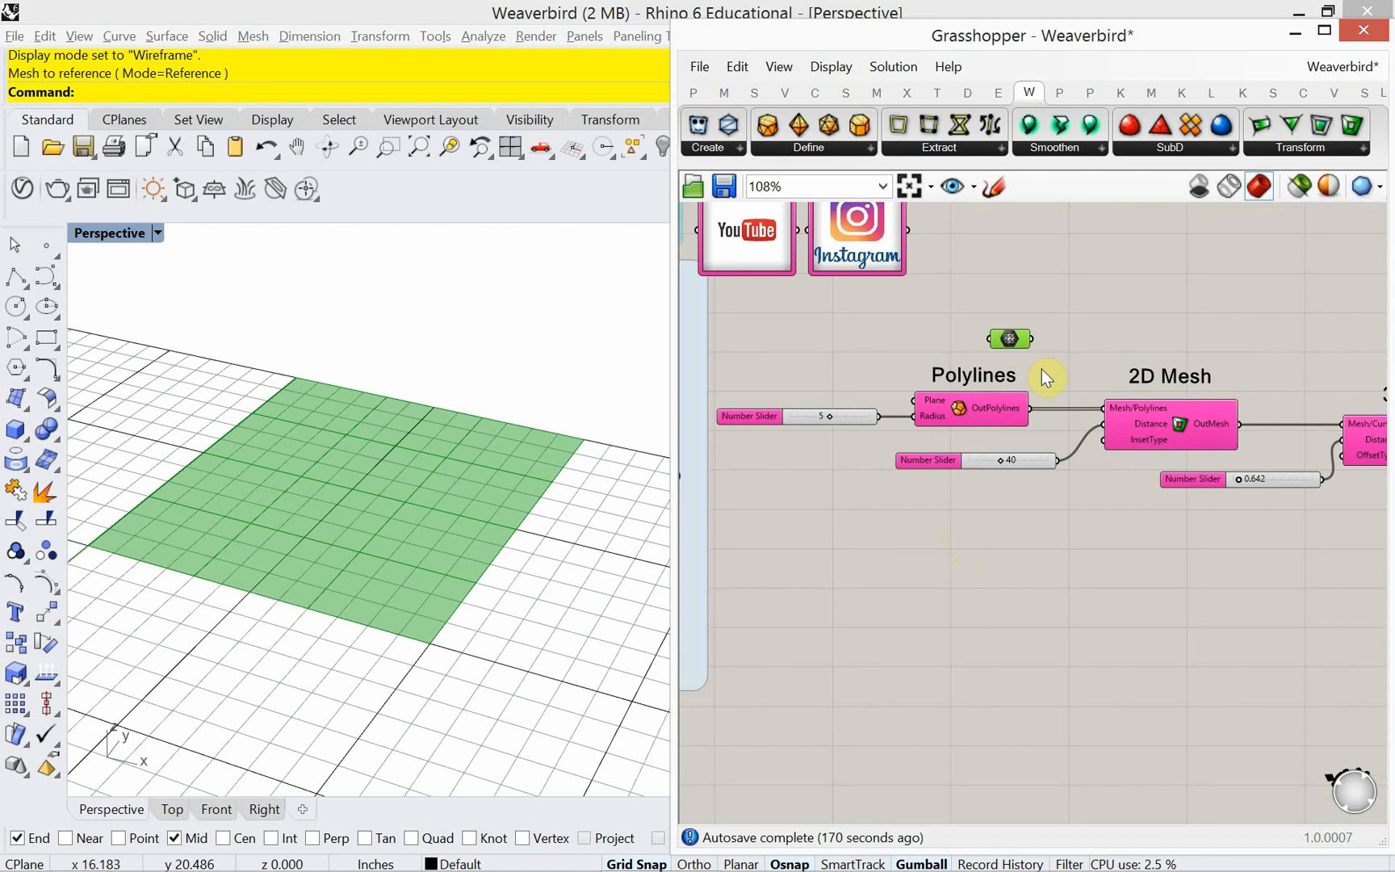
{"action": "scroll", "coordinate": [1051, 371], "scroll_direction": "up", "scroll_amount": 4}
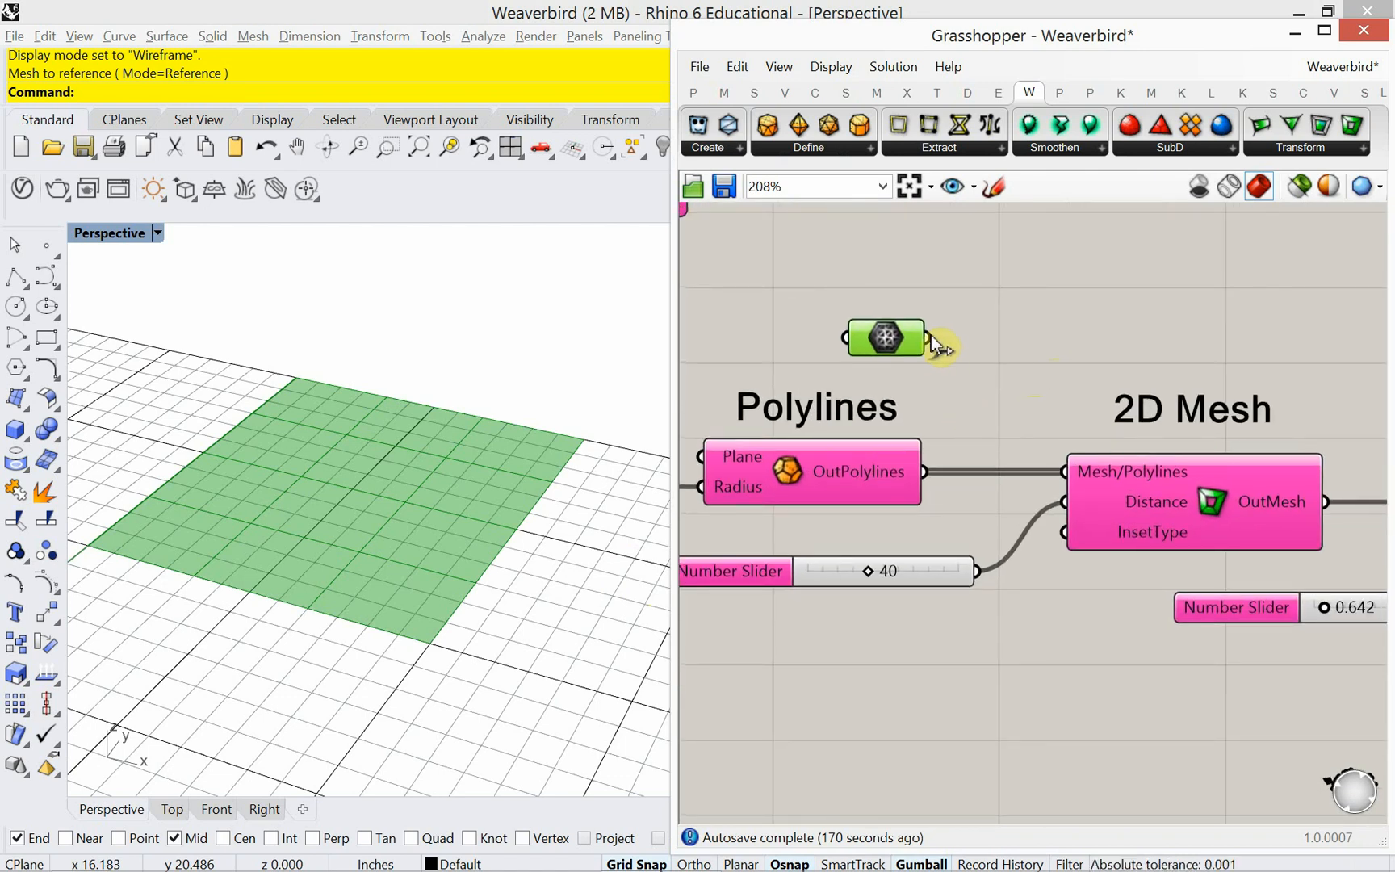
{"action": "left_click_drag", "start_coordinate": [931, 334], "coordinate": [1062, 471]}
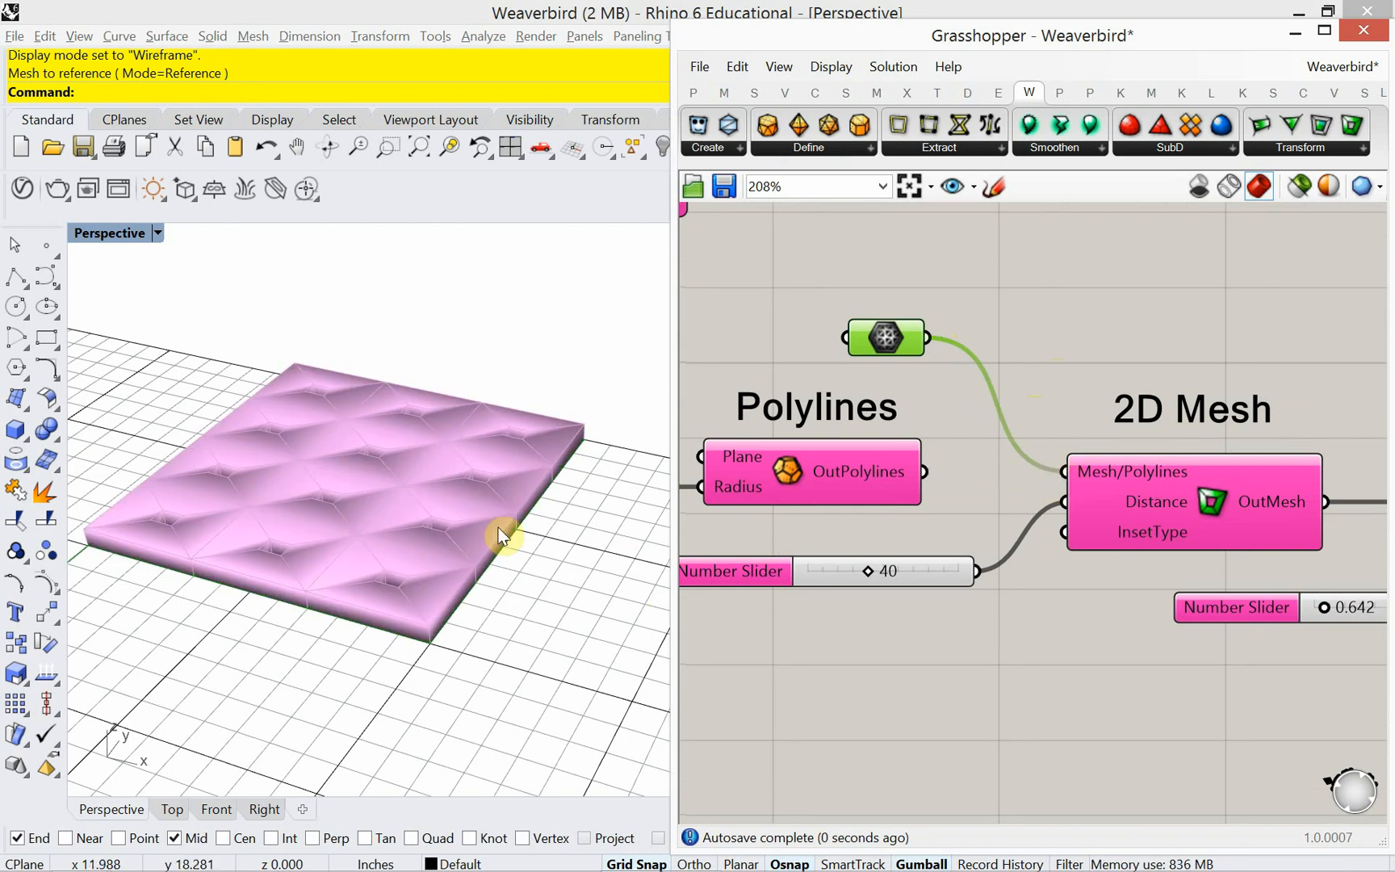
Zoom to the referenced mesh plane and examine the openings in the thickened panel.
{"action": "right_click_drag", "start_coordinate": [498, 529], "coordinate": [440, 493]}
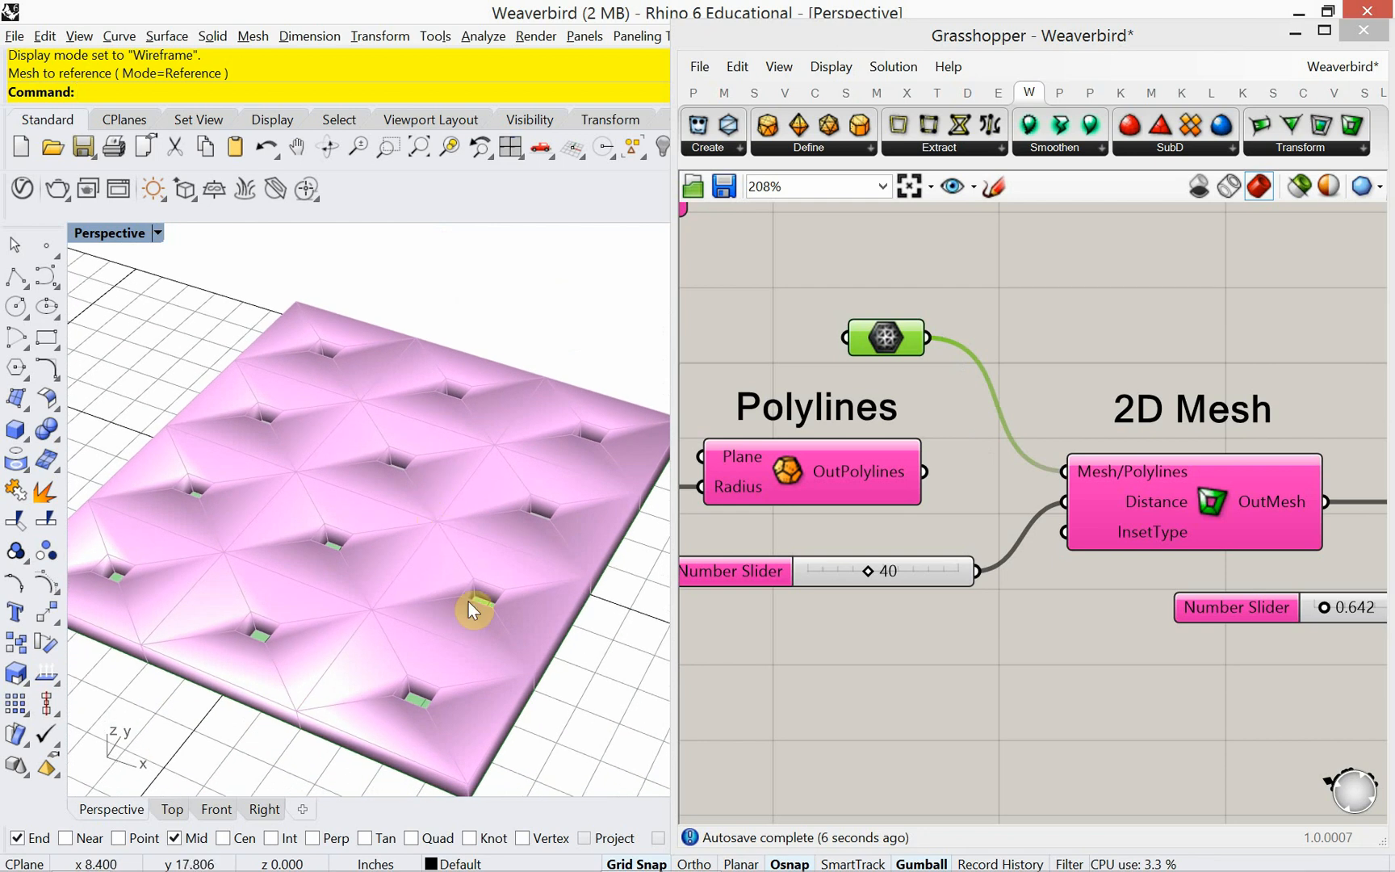
{"action": "left_click", "coordinate": [545, 682]}
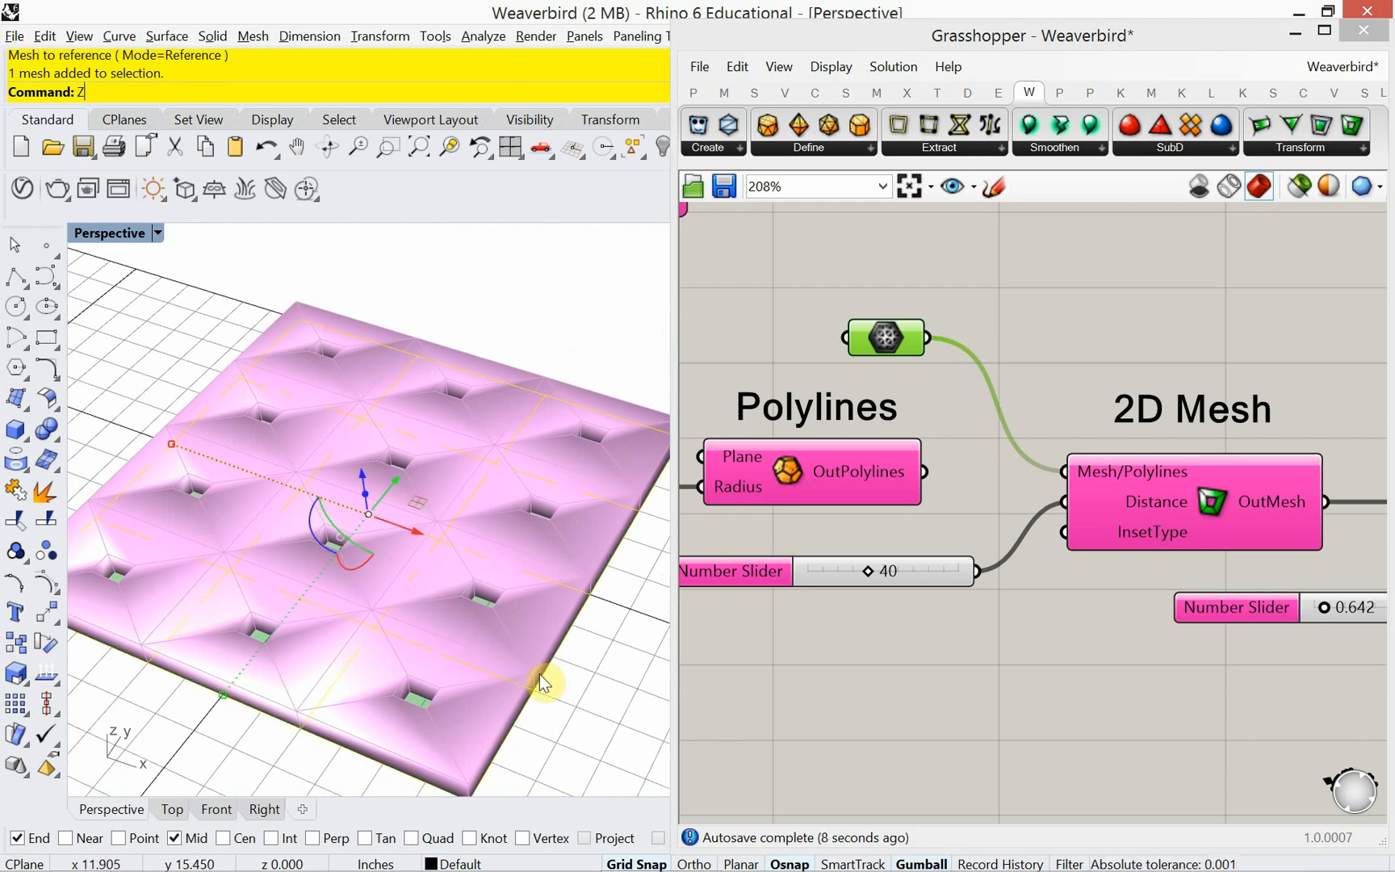
{"action": "type", "text": "zs"}
{"action": "key", "text": "Return"}
{"action": "scroll", "coordinate": [480, 611], "scroll_direction": "down", "scroll_amount": 6}
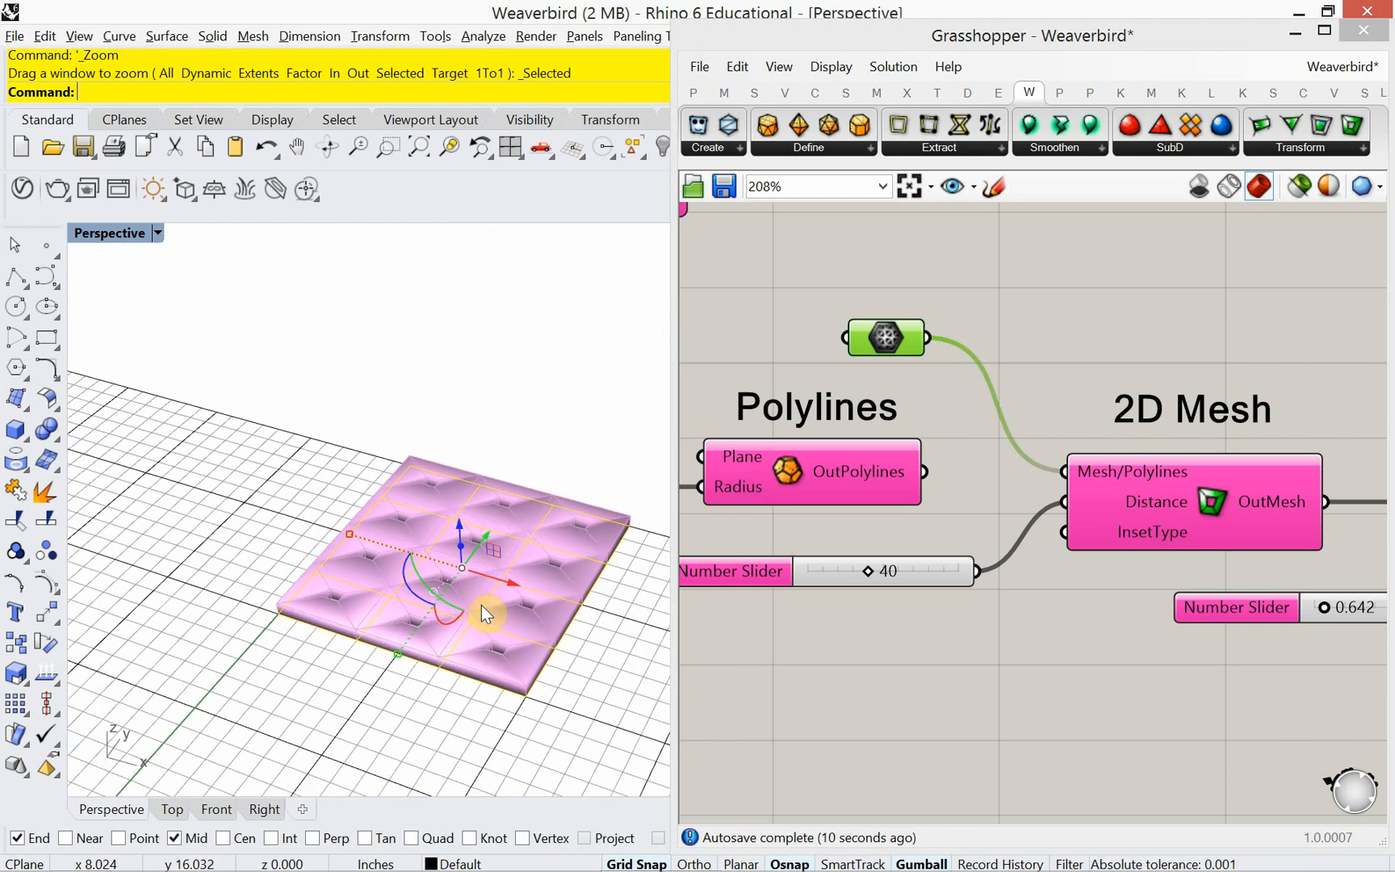
{"action": "left_click", "coordinate": [554, 454]}
{"action": "scroll", "coordinate": [426, 625], "scroll_direction": "up", "scroll_amount": 4}
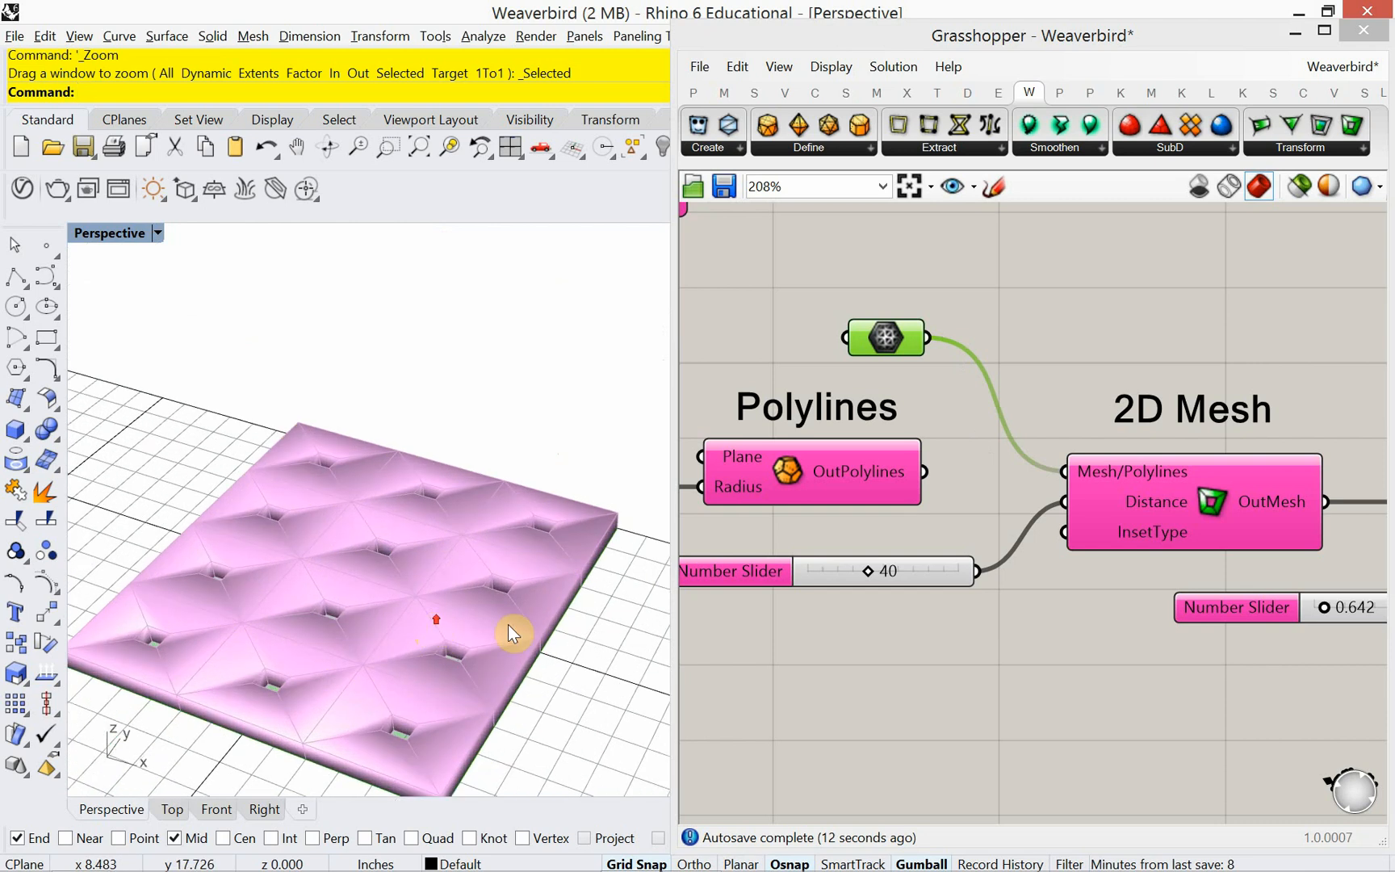
Set the Number Slider for the picture frame's Distance to 23.
{"action": "right_click_drag", "start_coordinate": [883, 673], "coordinate": [928, 573]}
{"action": "scroll", "coordinate": [923, 548], "scroll_direction": "down", "scroll_amount": 2}
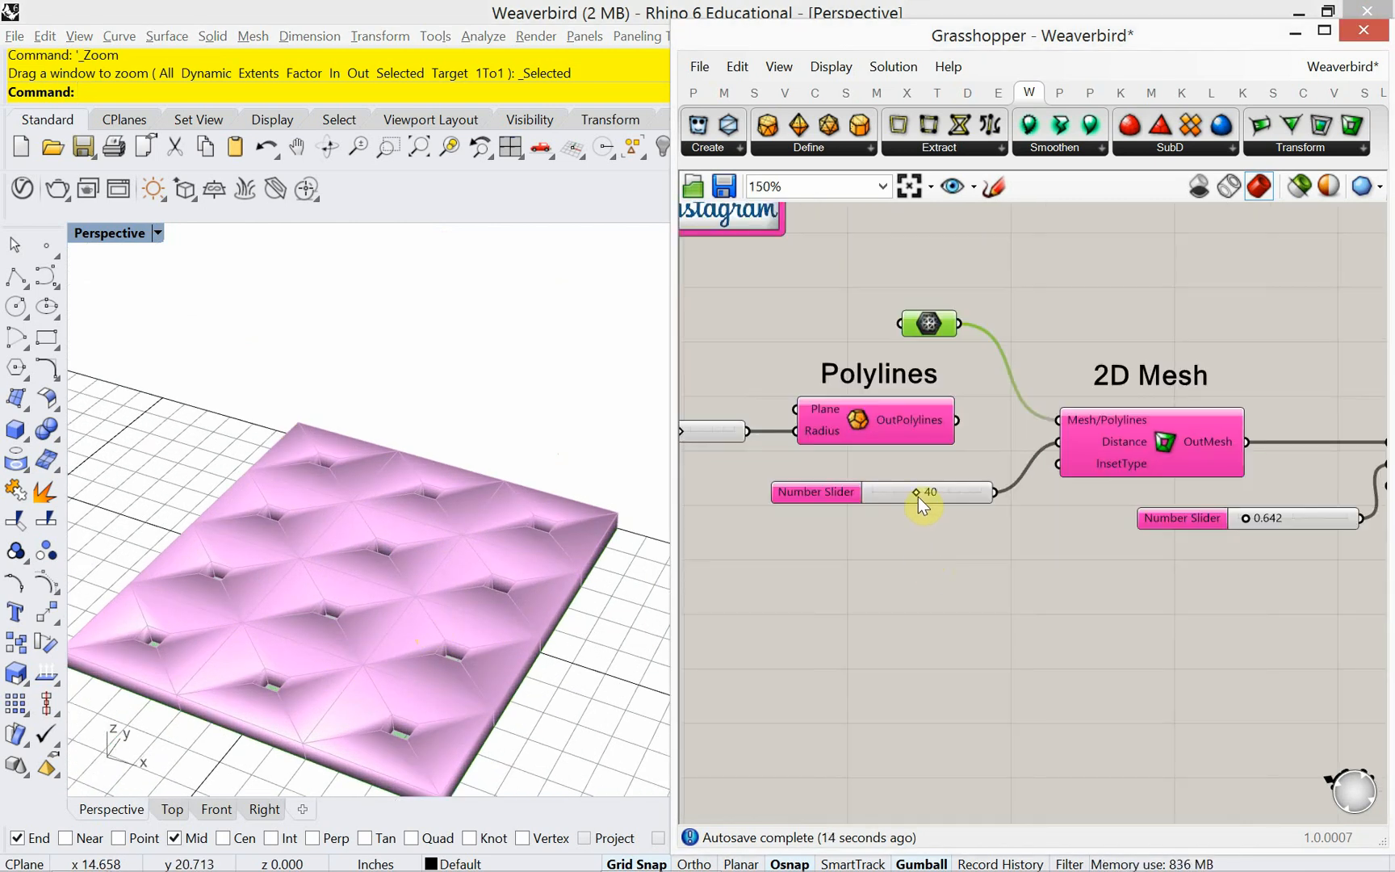
{"action": "left_click_drag", "start_coordinate": [921, 493], "coordinate": [894, 514]}
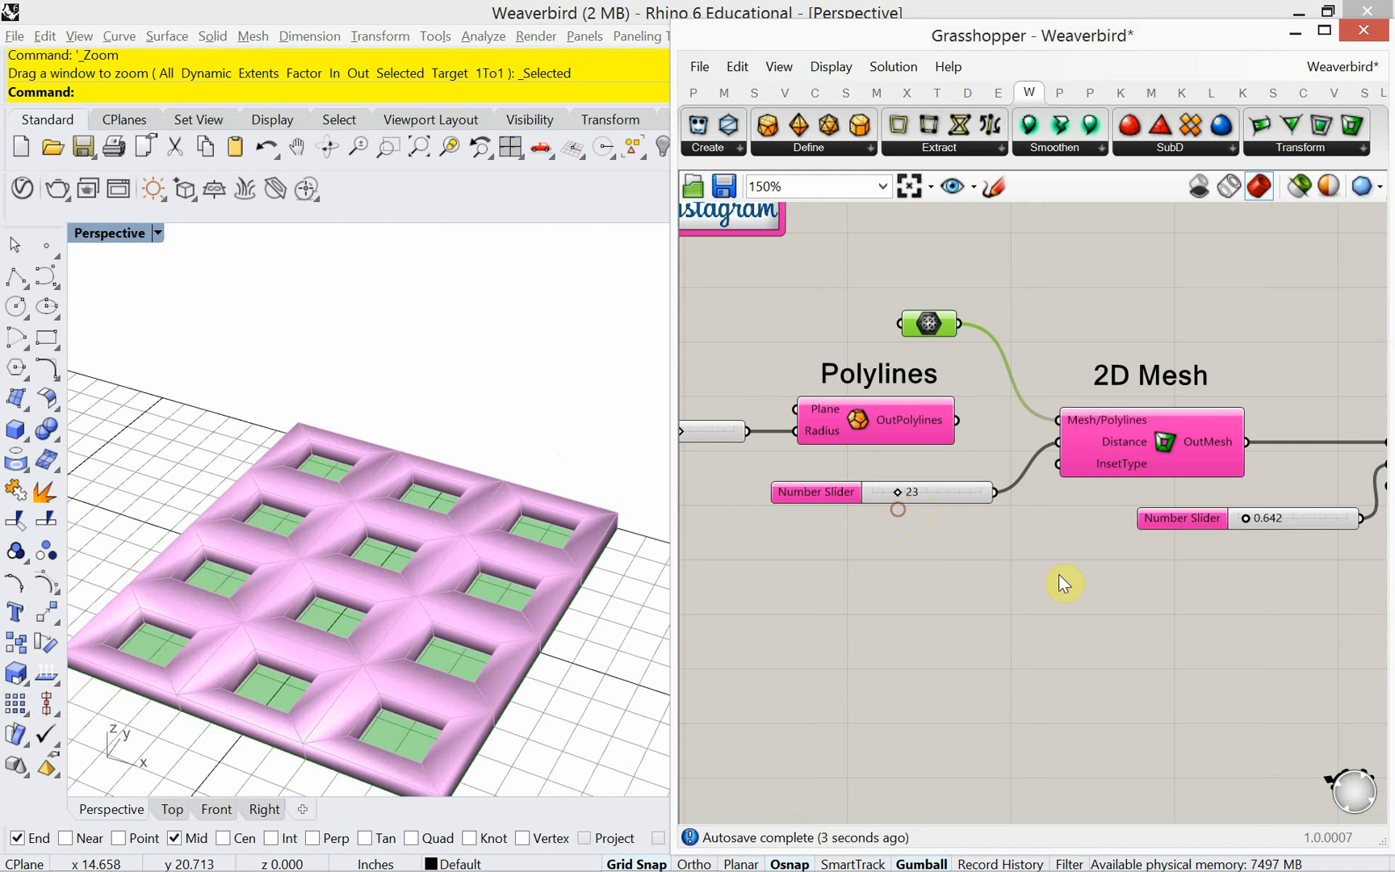
Set the Number Slider for the mesh thickening distance to 0.806 and view the whole panel.
{"action": "scroll", "coordinate": [1059, 582], "scroll_direction": "up", "scroll_amount": 3}
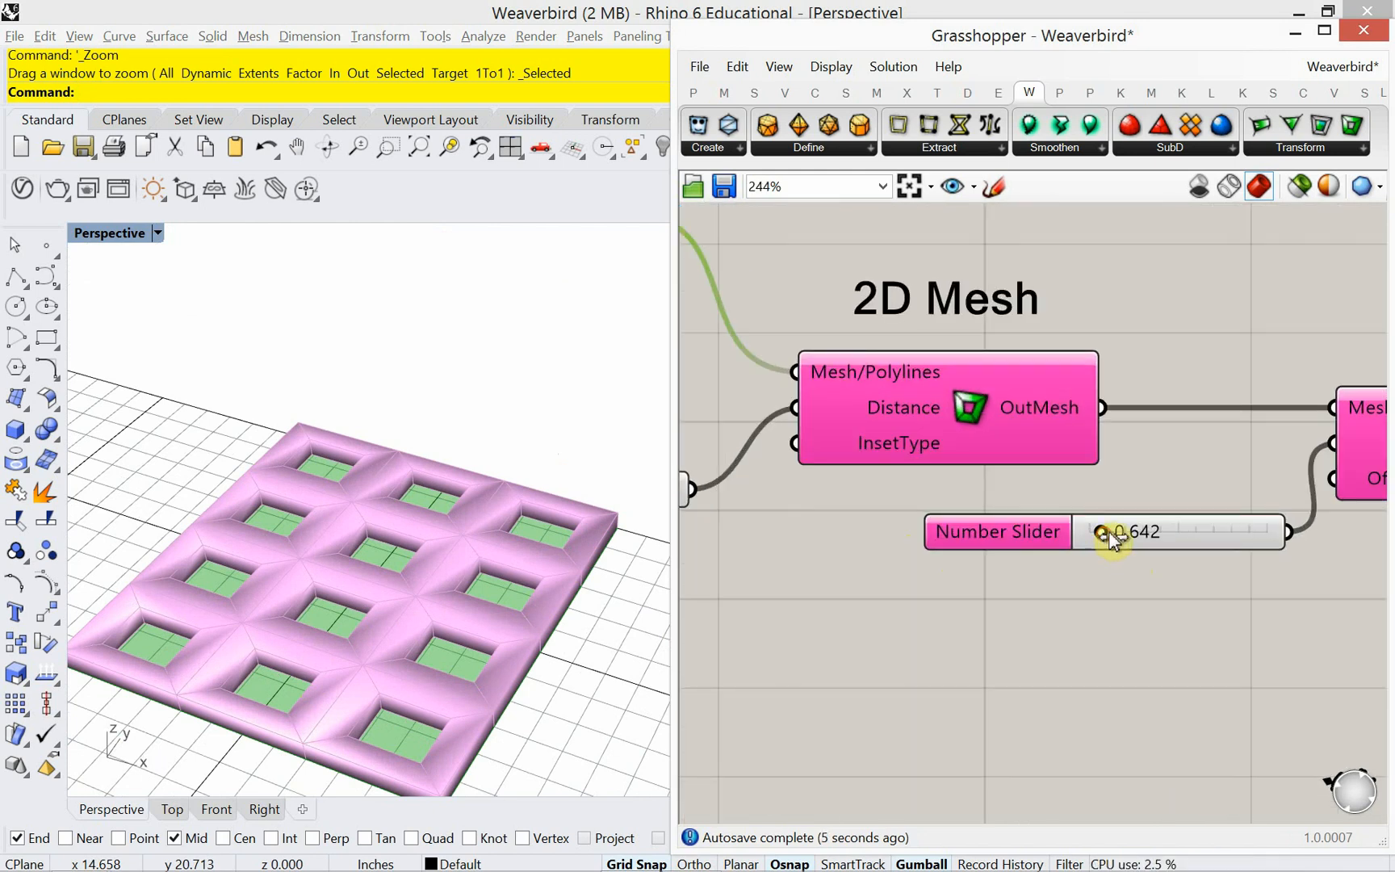
{"action": "mouse_move", "coordinate": [1104, 535]}
{"action": "left_mouse_down"}
{"action": "mouse_move", "coordinate": [1125, 532]}
{"action": "mouse_move", "coordinate": [1105, 539]}
{"action": "left_mouse_up"}
{"action": "right_click_drag", "start_coordinate": [369, 466], "coordinate": [277, 492]}
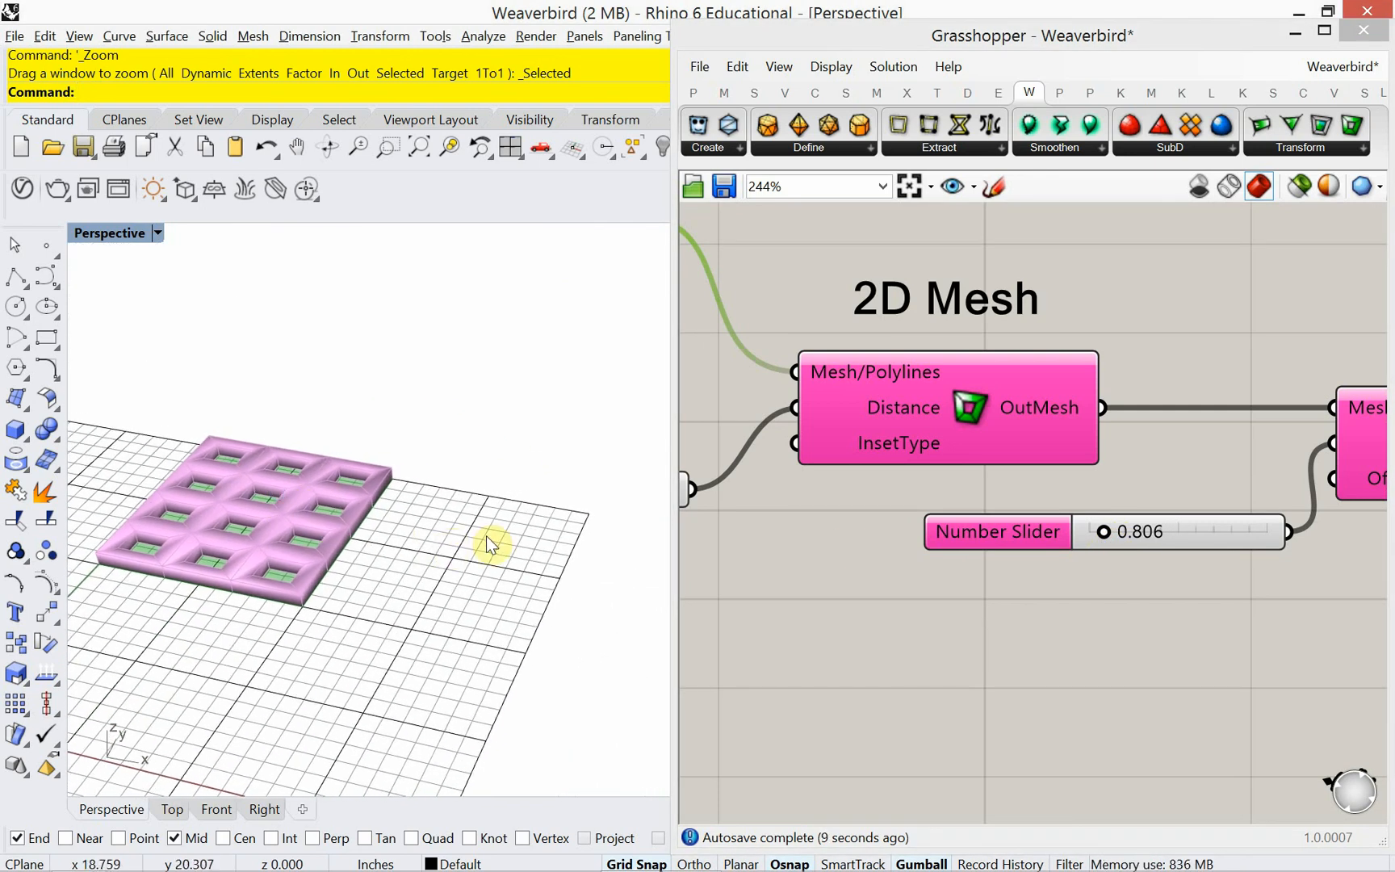
Duplicate the 2D Mesh label and place the copy above the Mesh parameter.
{"action": "right_click_drag", "start_coordinate": [783, 549], "coordinate": [916, 563]}
{"action": "scroll", "coordinate": [917, 564], "scroll_direction": "down", "scroll_amount": 1}
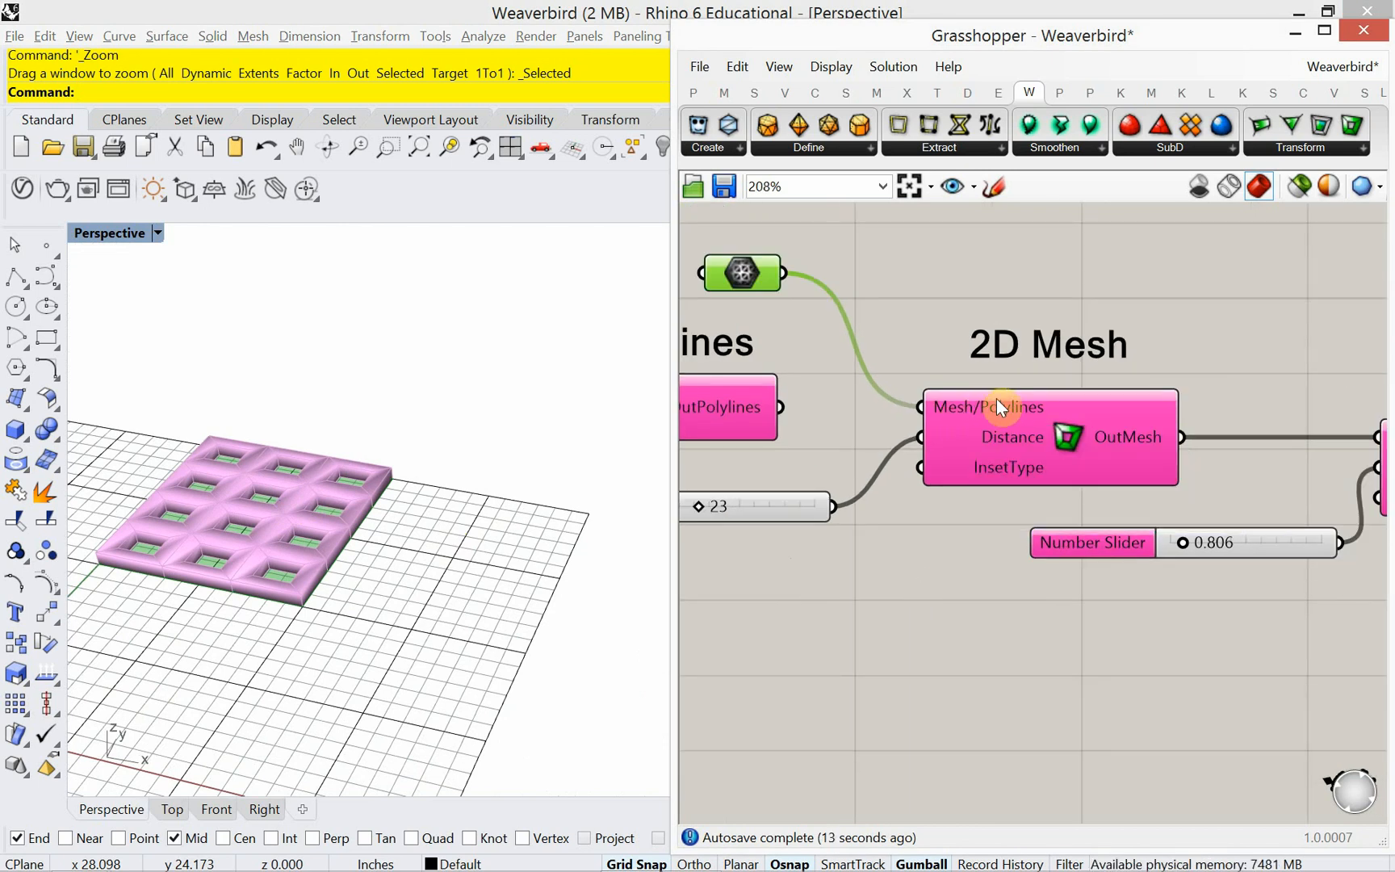
{"action": "mouse_move", "coordinate": [1003, 403]}
{"action": "right_click_drag", "start_coordinate": [874, 444], "coordinate": [1009, 555]}
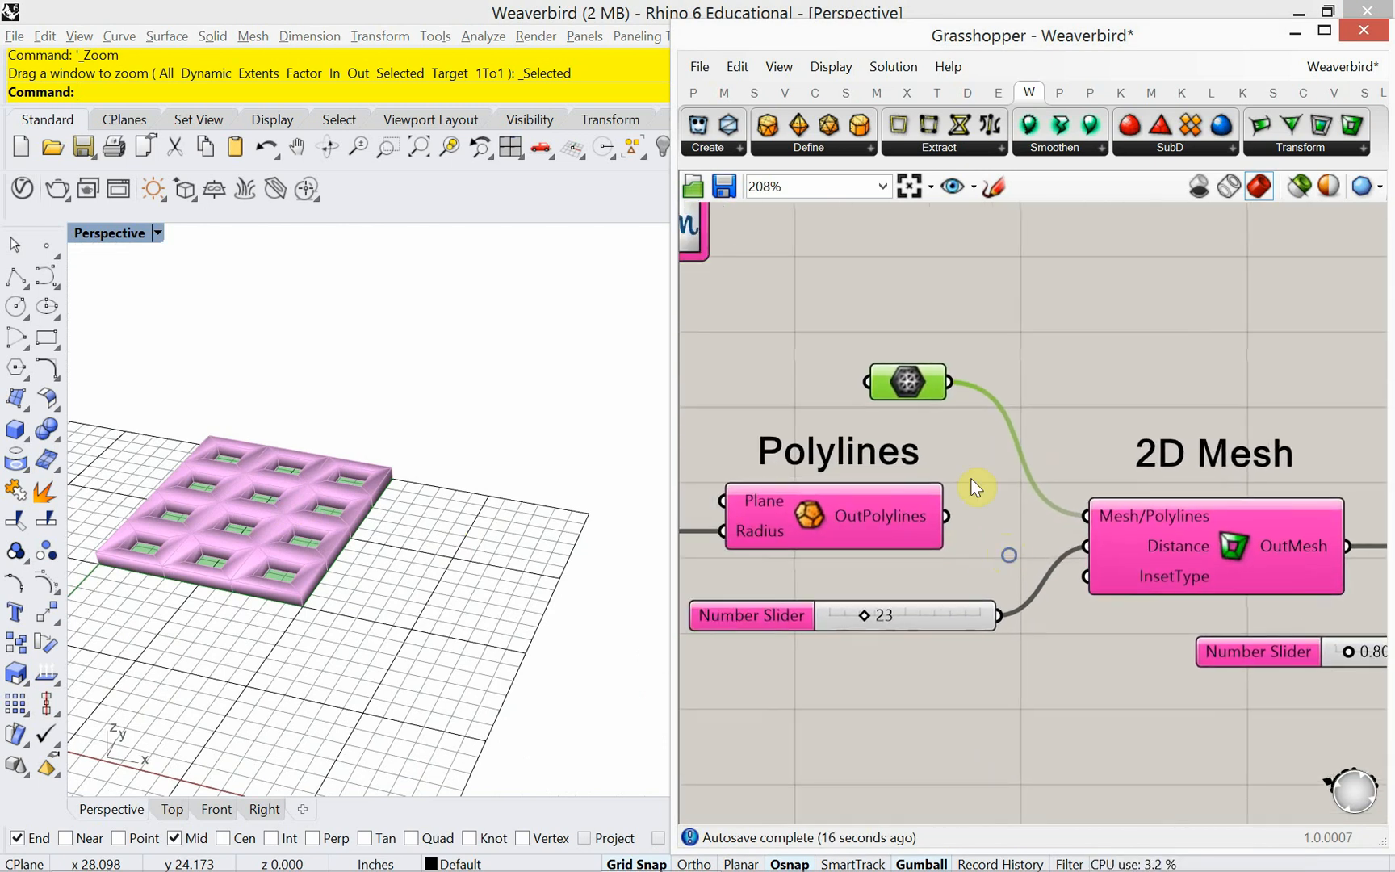
{"action": "left_click", "coordinate": [1203, 453]}
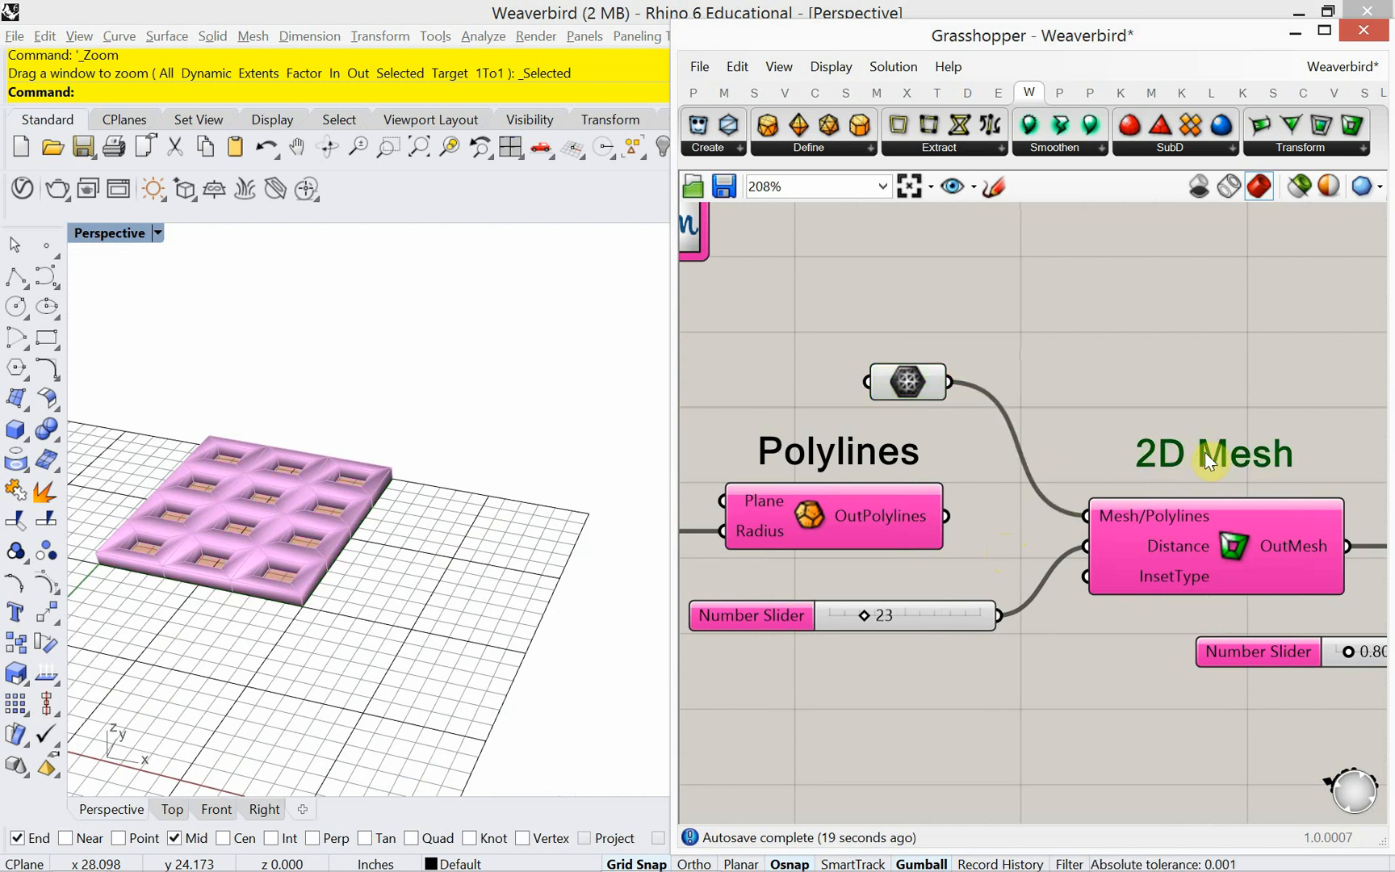
{"action": "mouse_move", "coordinate": [1205, 452]}
{"action": "left_mouse_down", "text": "alt"}
{"action": "mouse_move", "coordinate": [1217, 458]}
{"action": "mouse_move", "coordinate": [1070, 420]}
{"action": "mouse_move", "coordinate": [919, 342]}
{"action": "mouse_move", "coordinate": [879, 343]}
{"action": "left_mouse_up", "text": "alt"}
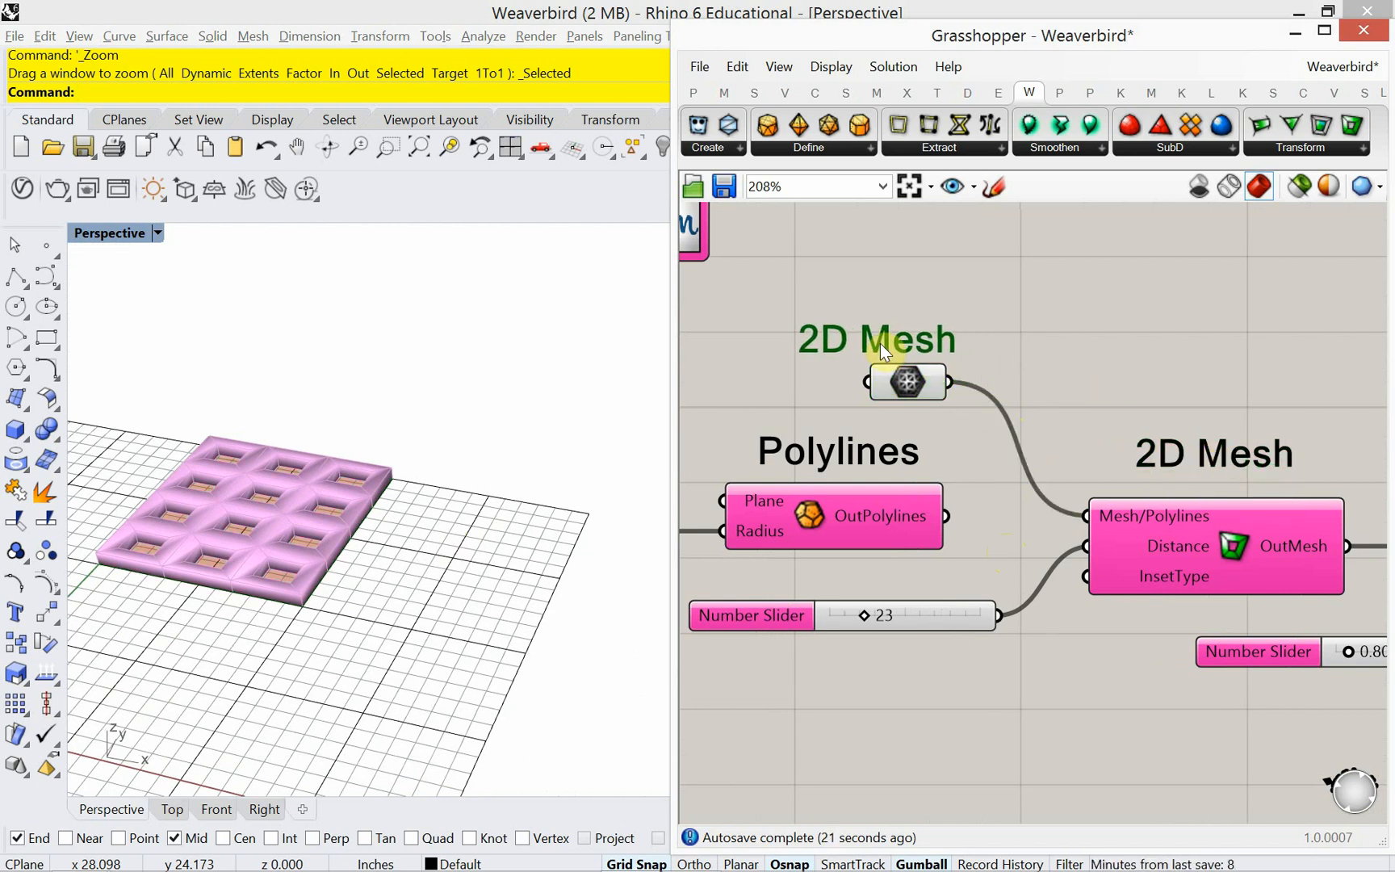
Change the copied label's text to "2D Mesh from Rhino" and centre it over the Mesh parameter.
{"action": "double_click", "coordinate": [880, 341]}
{"action": "left_click", "coordinate": [829, 241]}
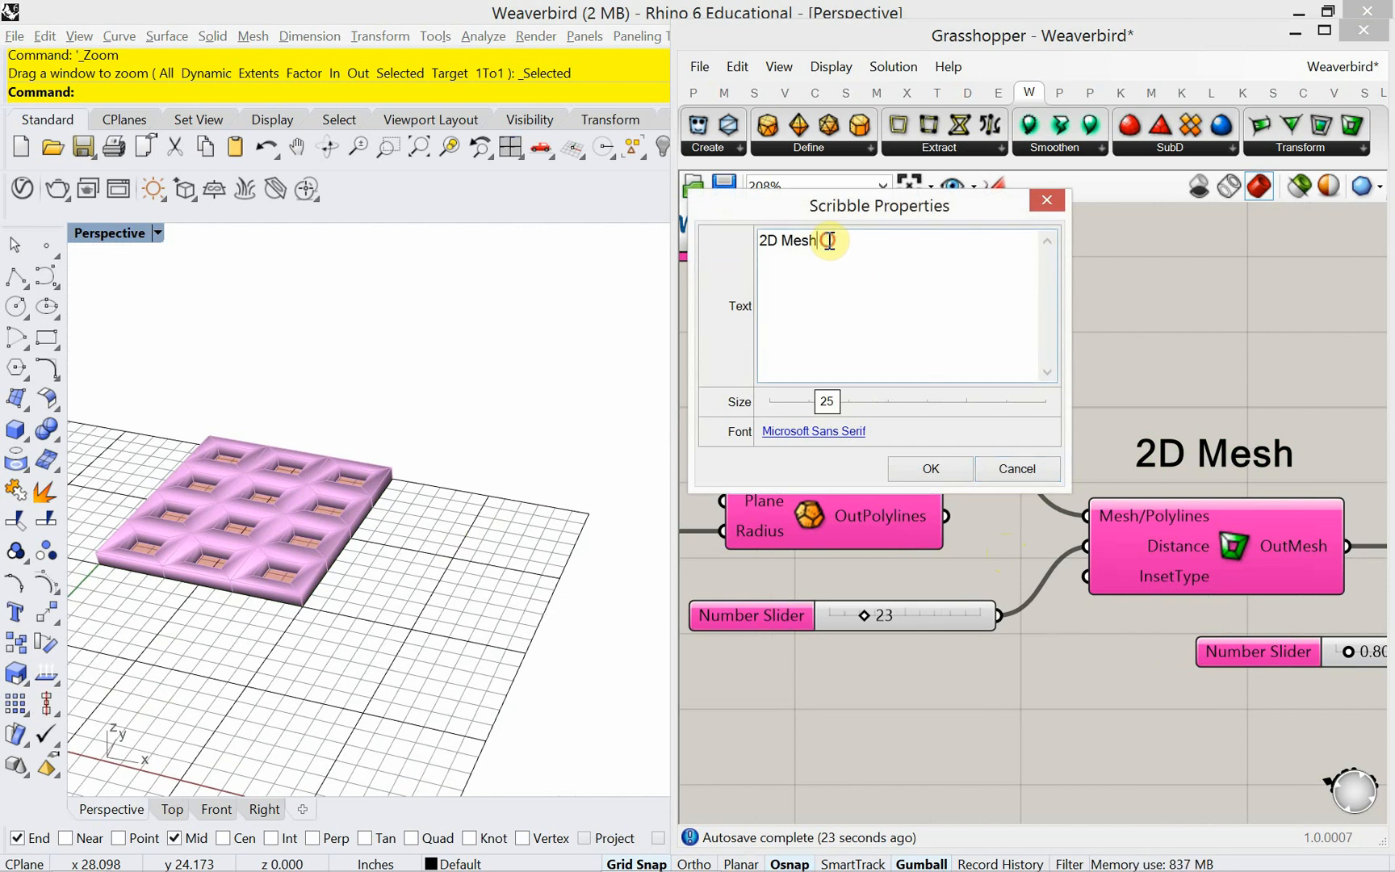
{"action": "type", "text": "from Rhino"}
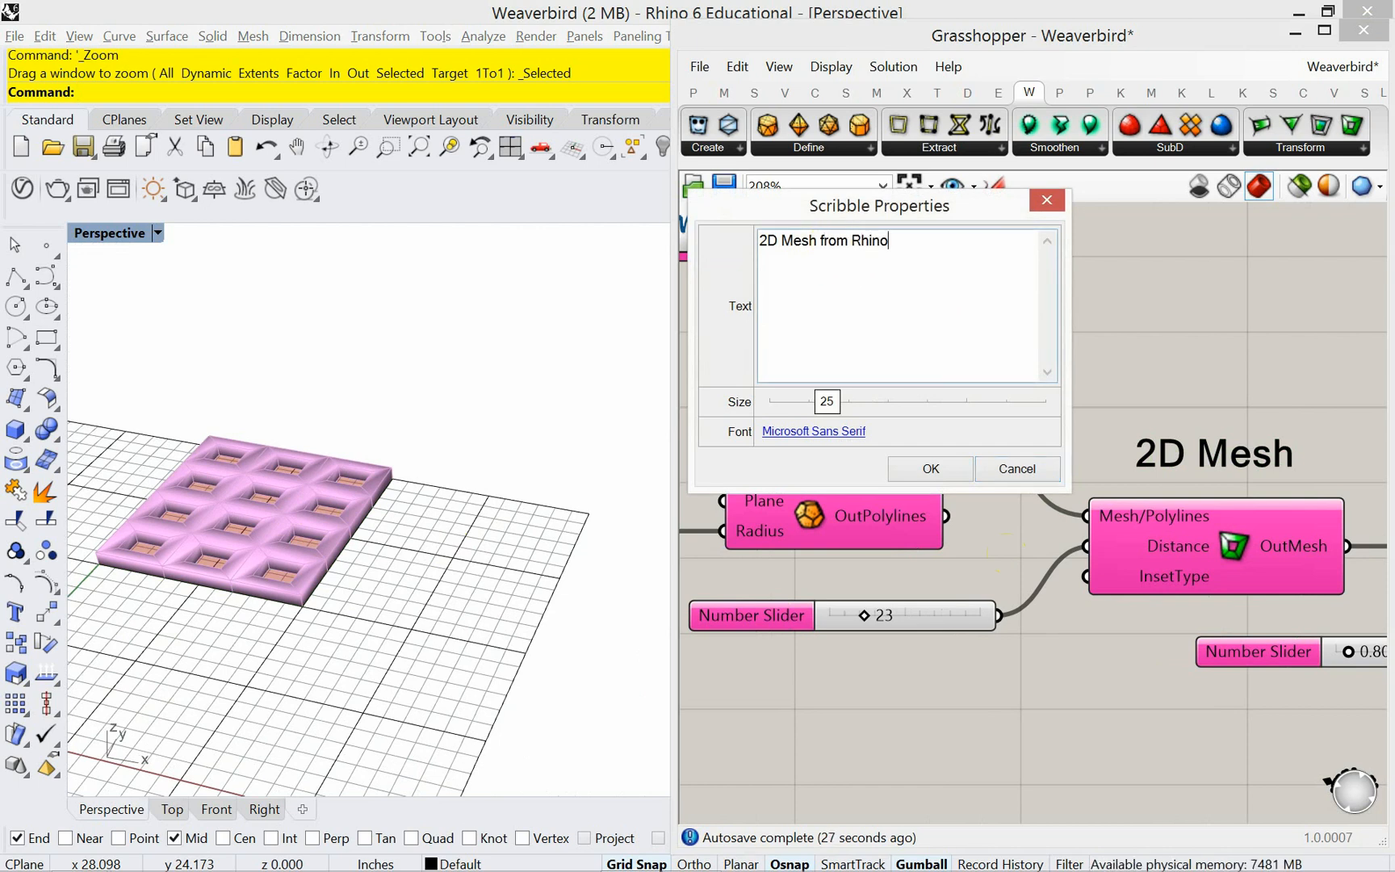
{"action": "left_click", "coordinate": [951, 475]}
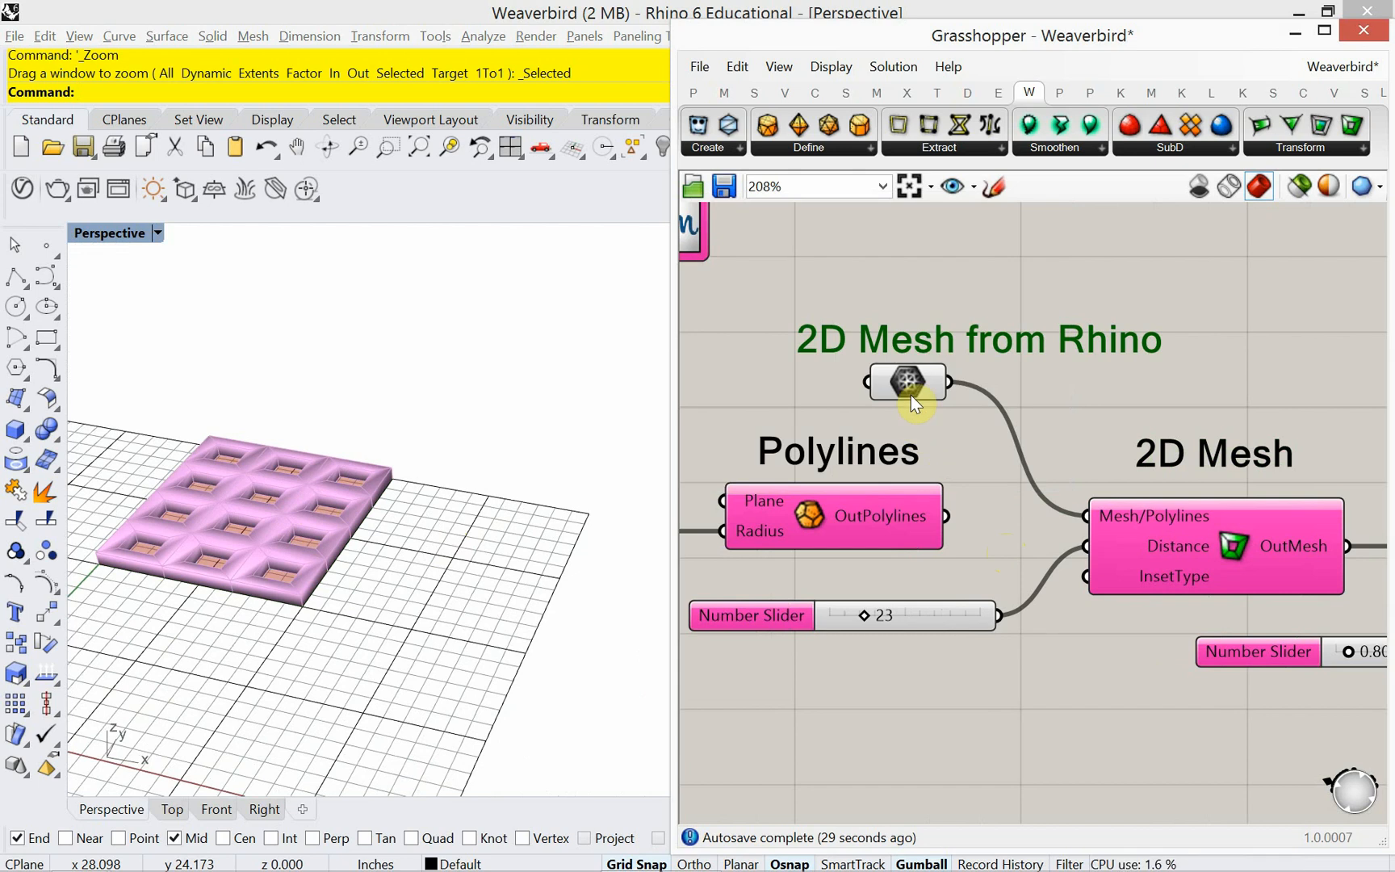
{"action": "left_click_drag", "start_coordinate": [923, 338], "coordinate": [859, 338]}
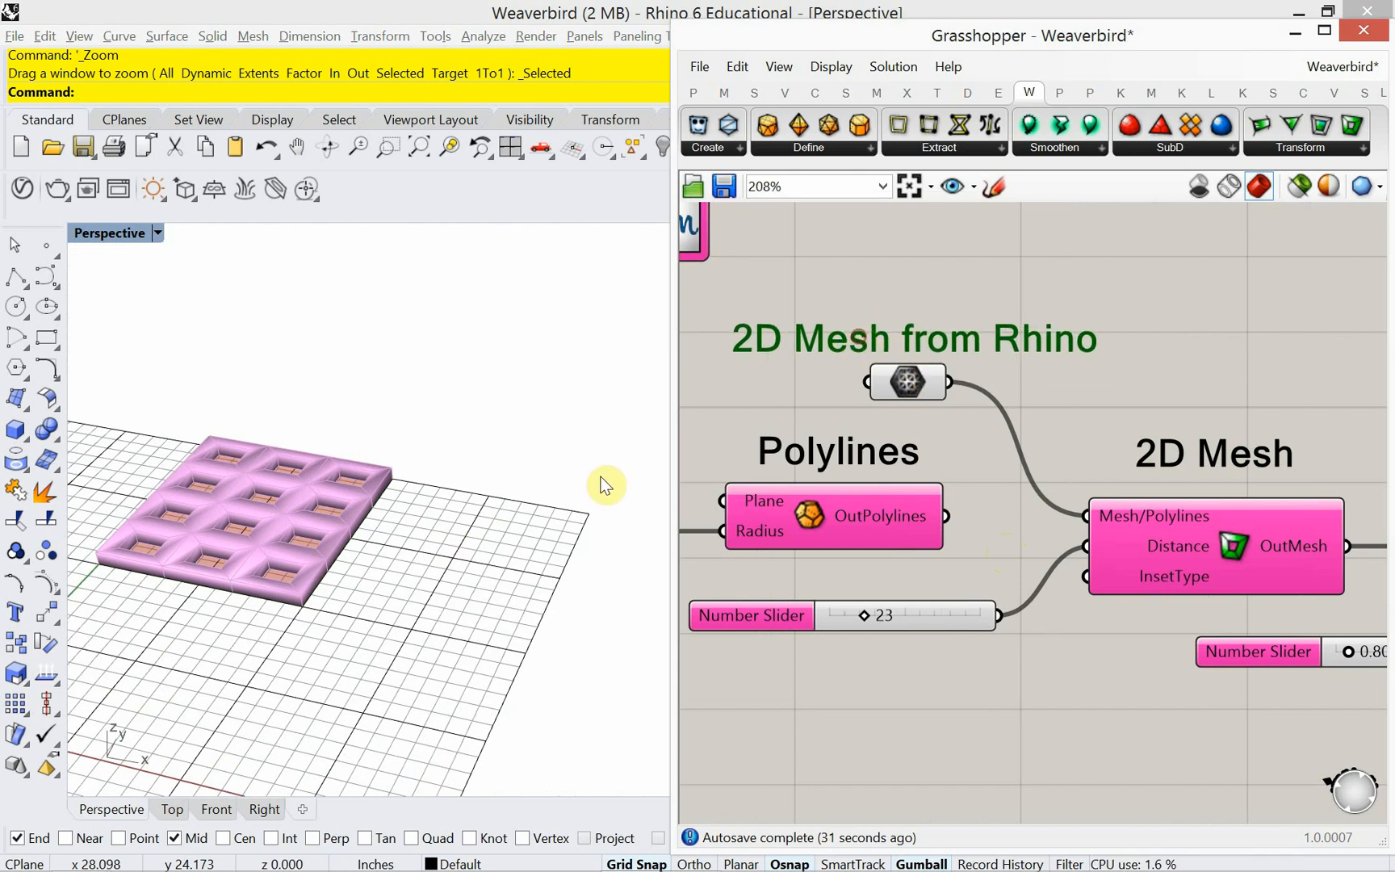
In Rhino, draw a rectangular plane surface beside the mesh panel, starting from the corner at 18,12.
{"action": "mouse_move", "coordinate": [268, 590]}
{"action": "right_mouse_down"}
{"action": "mouse_move", "coordinate": [287, 619]}
{"action": "mouse_move", "coordinate": [364, 620]}
{"action": "right_mouse_up"}
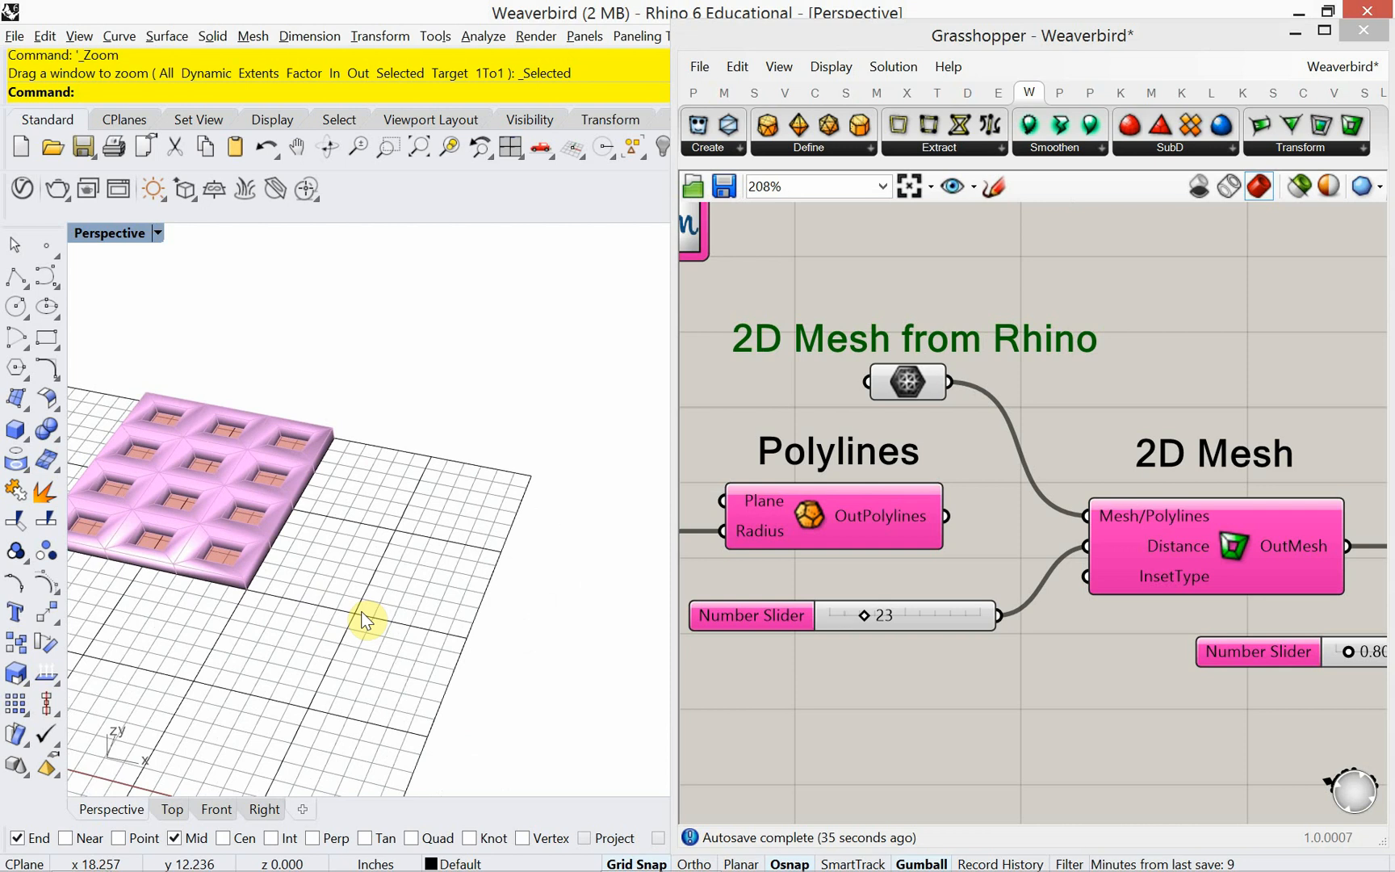
{"action": "type", "text": "Plane"}
{"action": "key", "text": "Return"}
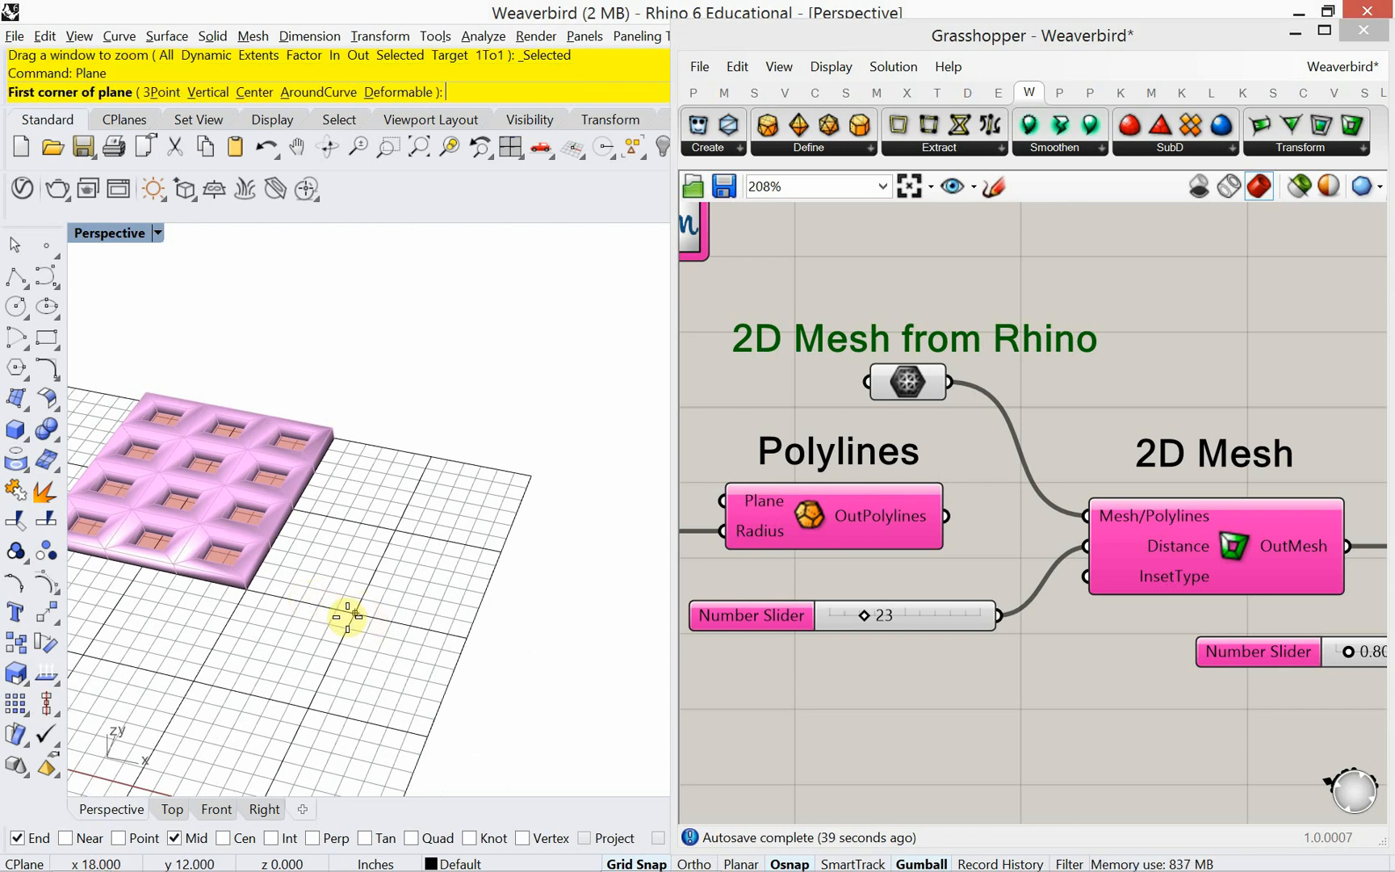
{"action": "left_click", "coordinate": [354, 613]}
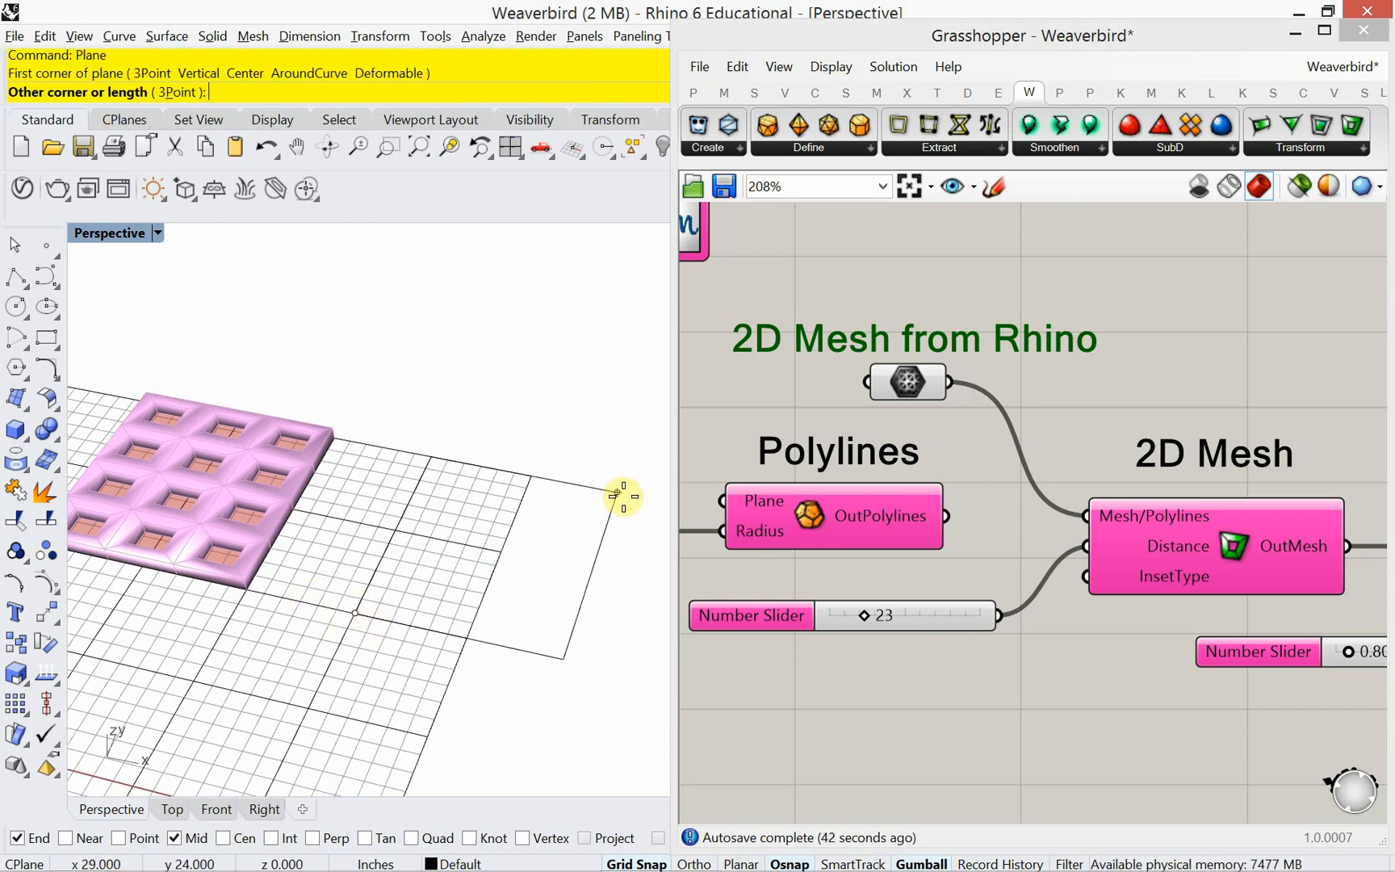
{"action": "left_click", "coordinate": [629, 498]}
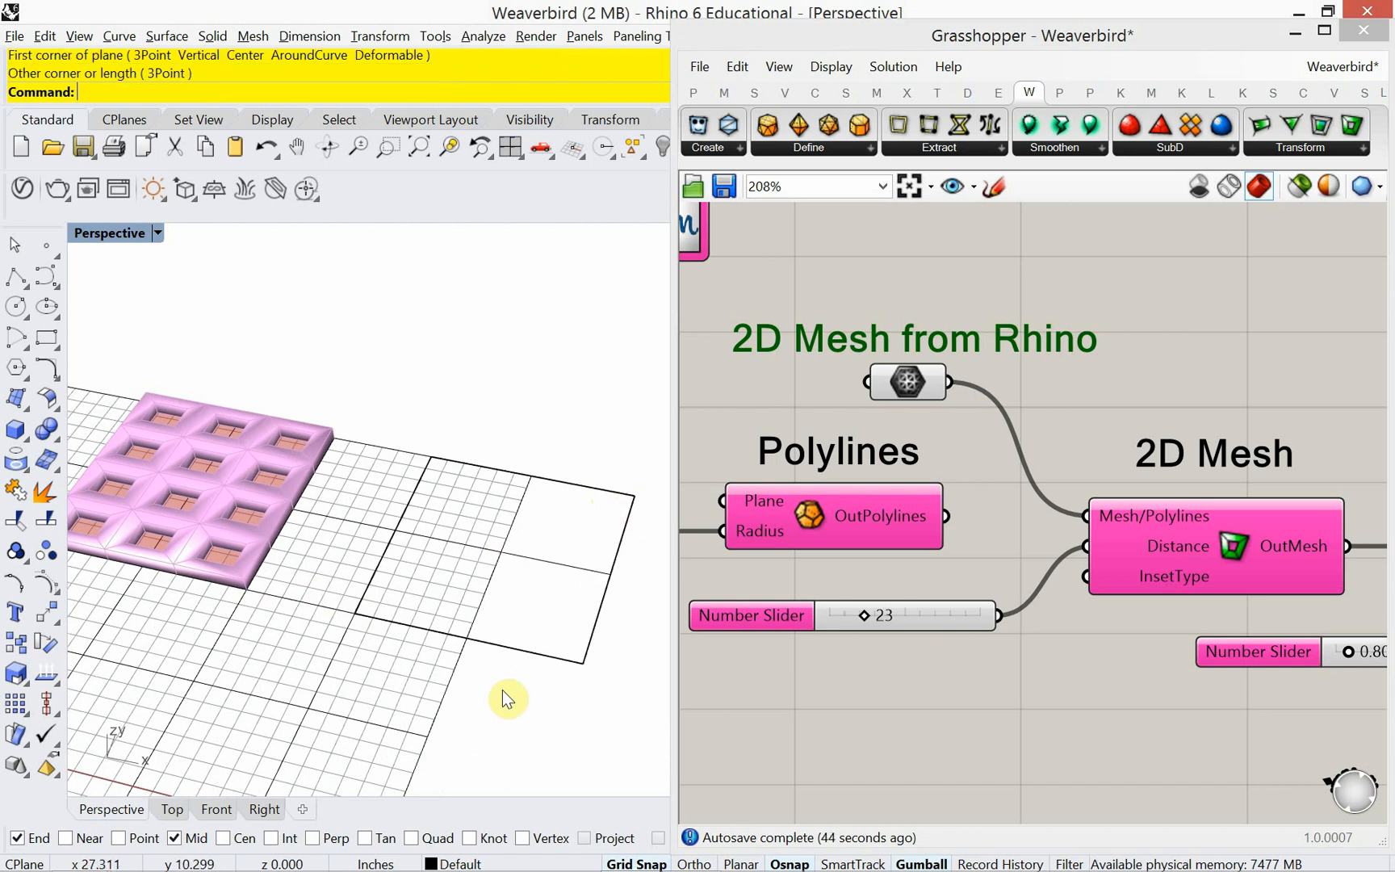
{"action": "right_click_drag", "start_coordinate": [497, 691], "coordinate": [438, 688], "text": "shift"}
{"action": "scroll", "coordinate": [524, 582], "scroll_direction": "up", "scroll_amount": 3}
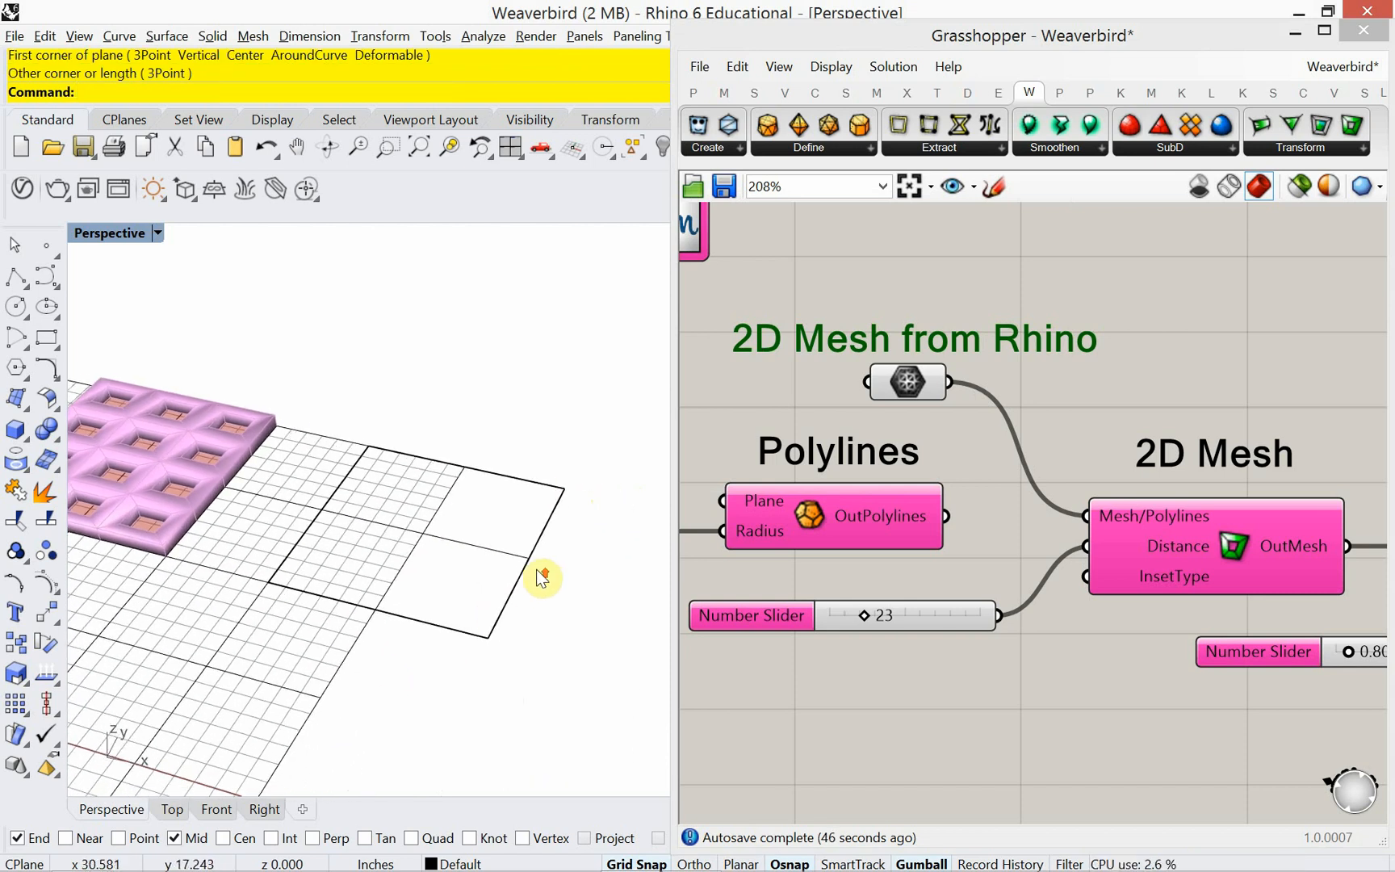
{"action": "left_click", "coordinate": [498, 550]}
{"action": "right_click_drag", "start_coordinate": [461, 589], "coordinate": [459, 571]}
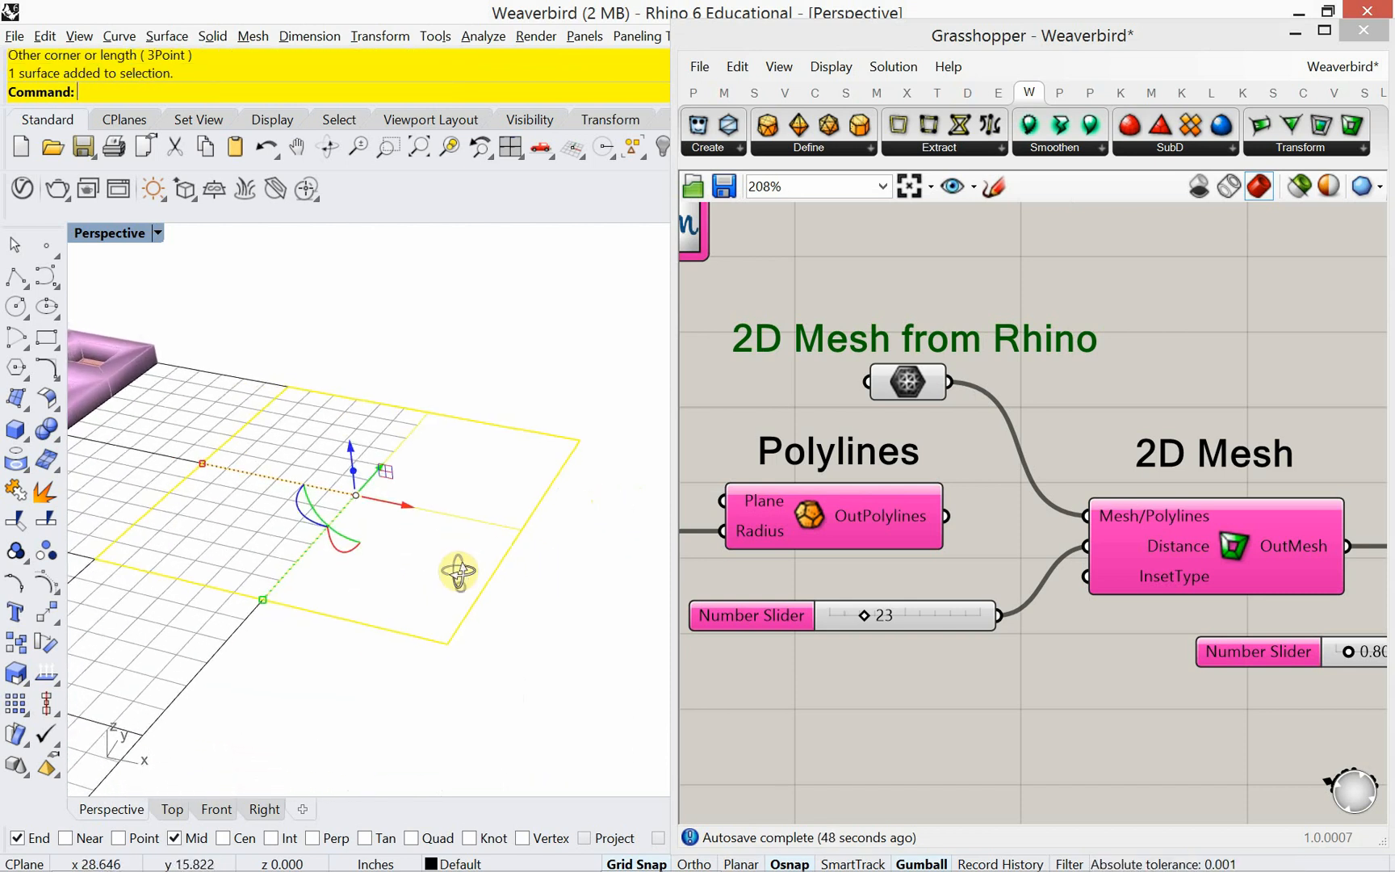
{"action": "left_click", "coordinate": [560, 378]}
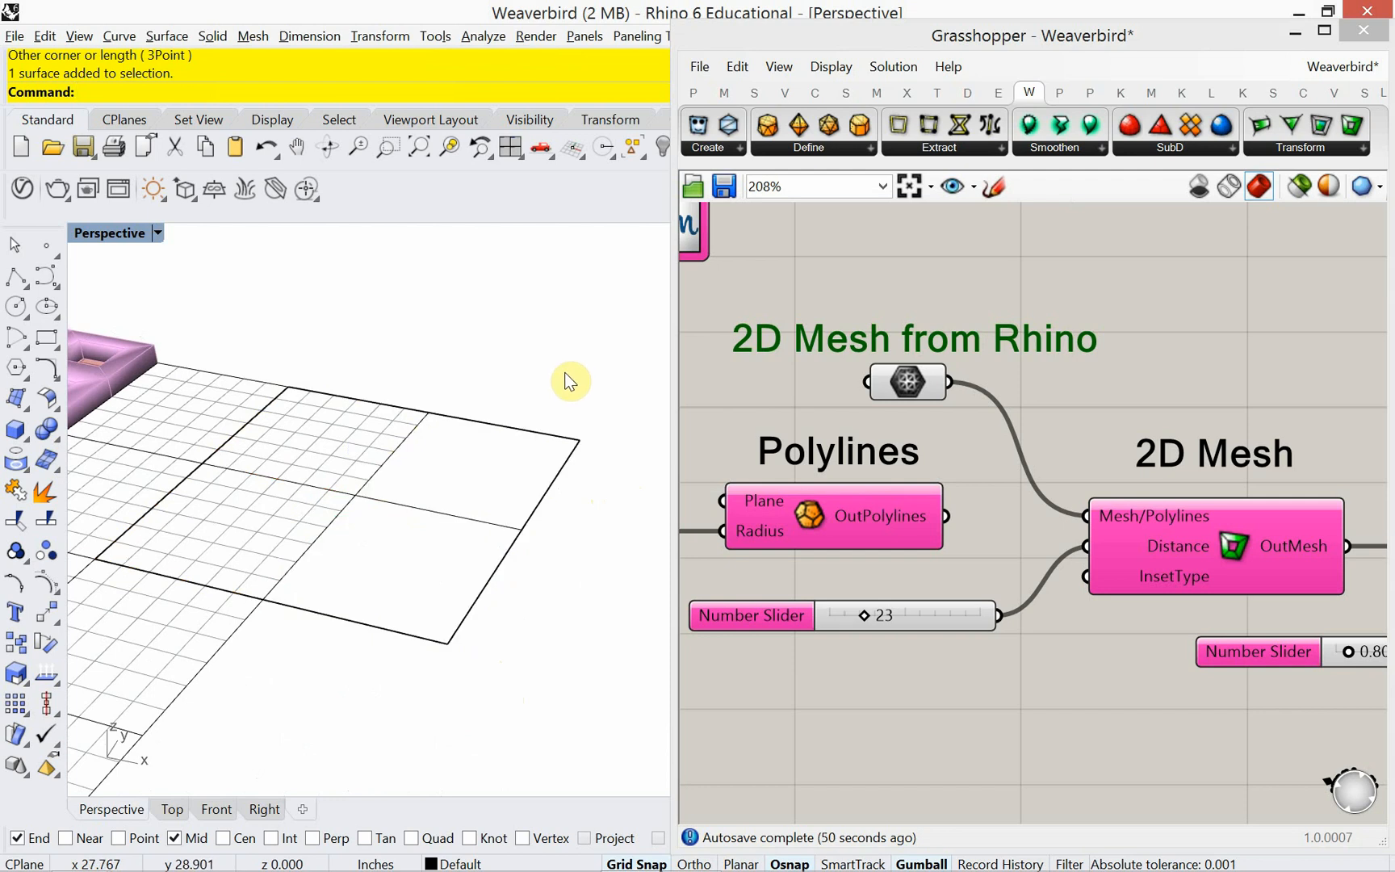
Add a Surface parameter in Grasshopper above the 2D Mesh from Rhino label and reference the new Rhino plane in it.
{"action": "right_click_drag", "start_coordinate": [803, 380], "coordinate": [844, 527]}
{"action": "double_click", "coordinate": [973, 396]}
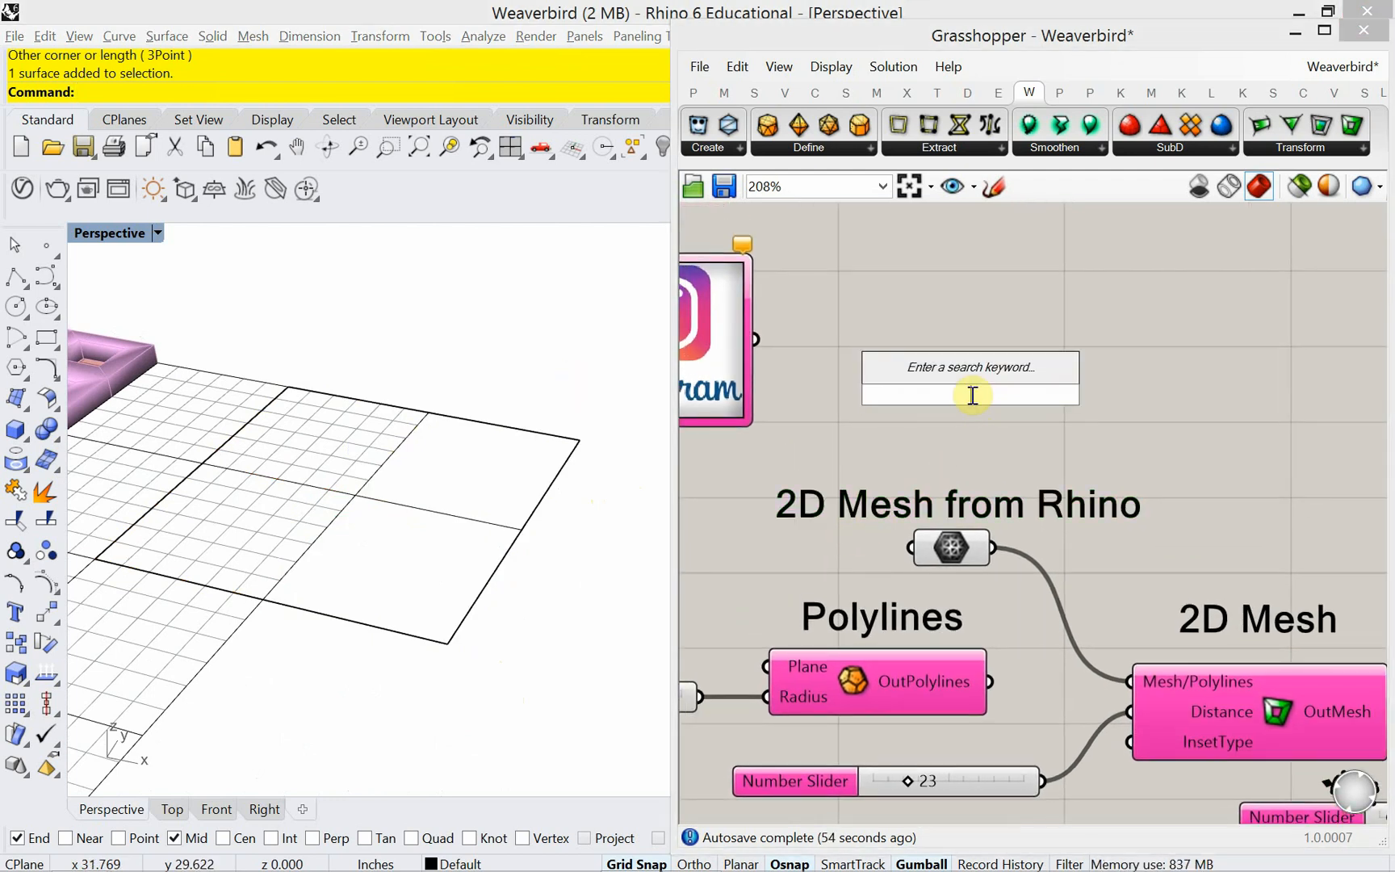
{"action": "type", "text": "sur"}
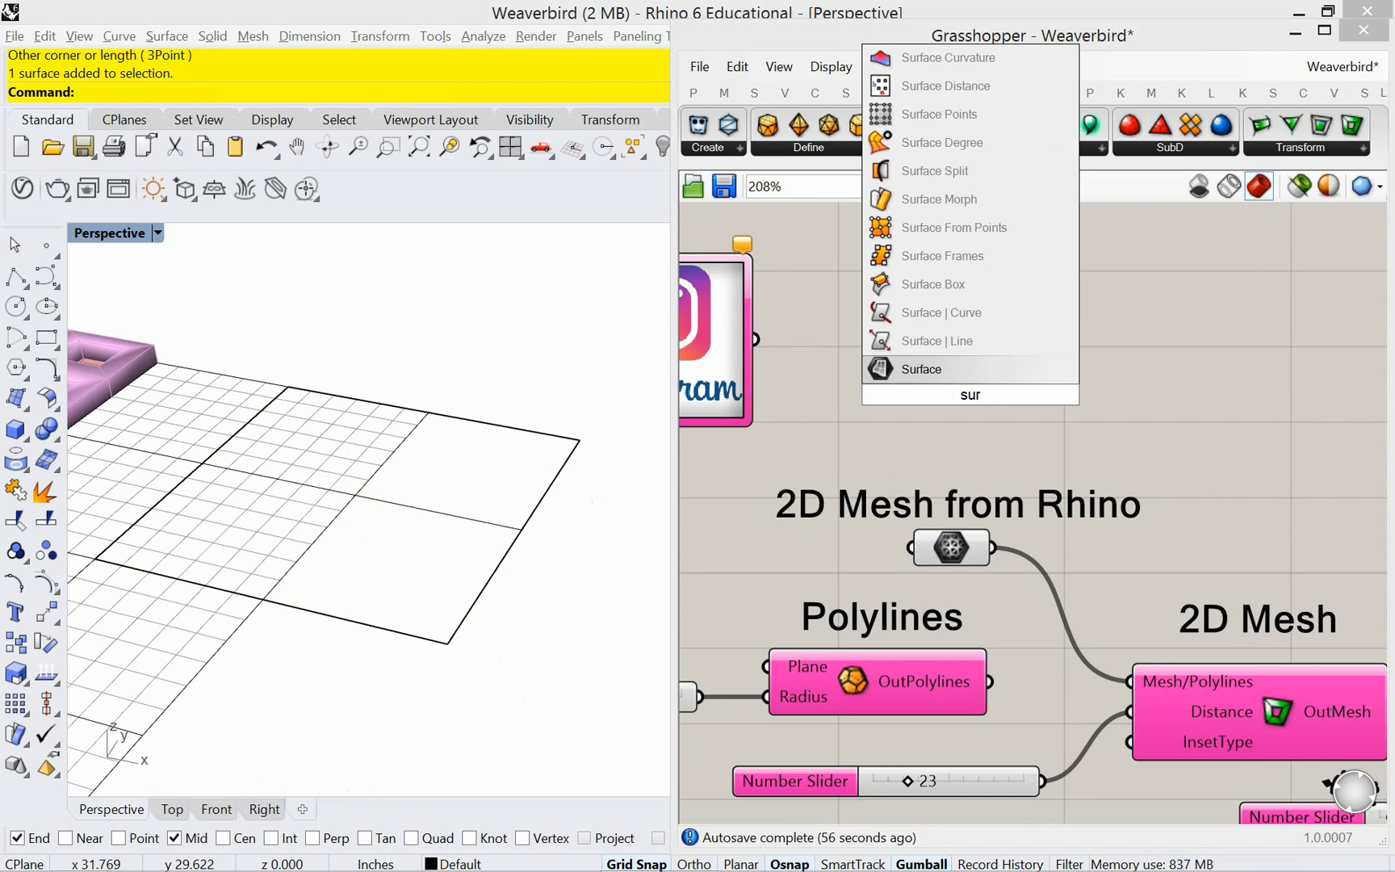
{"action": "left_click", "coordinate": [942, 366]}
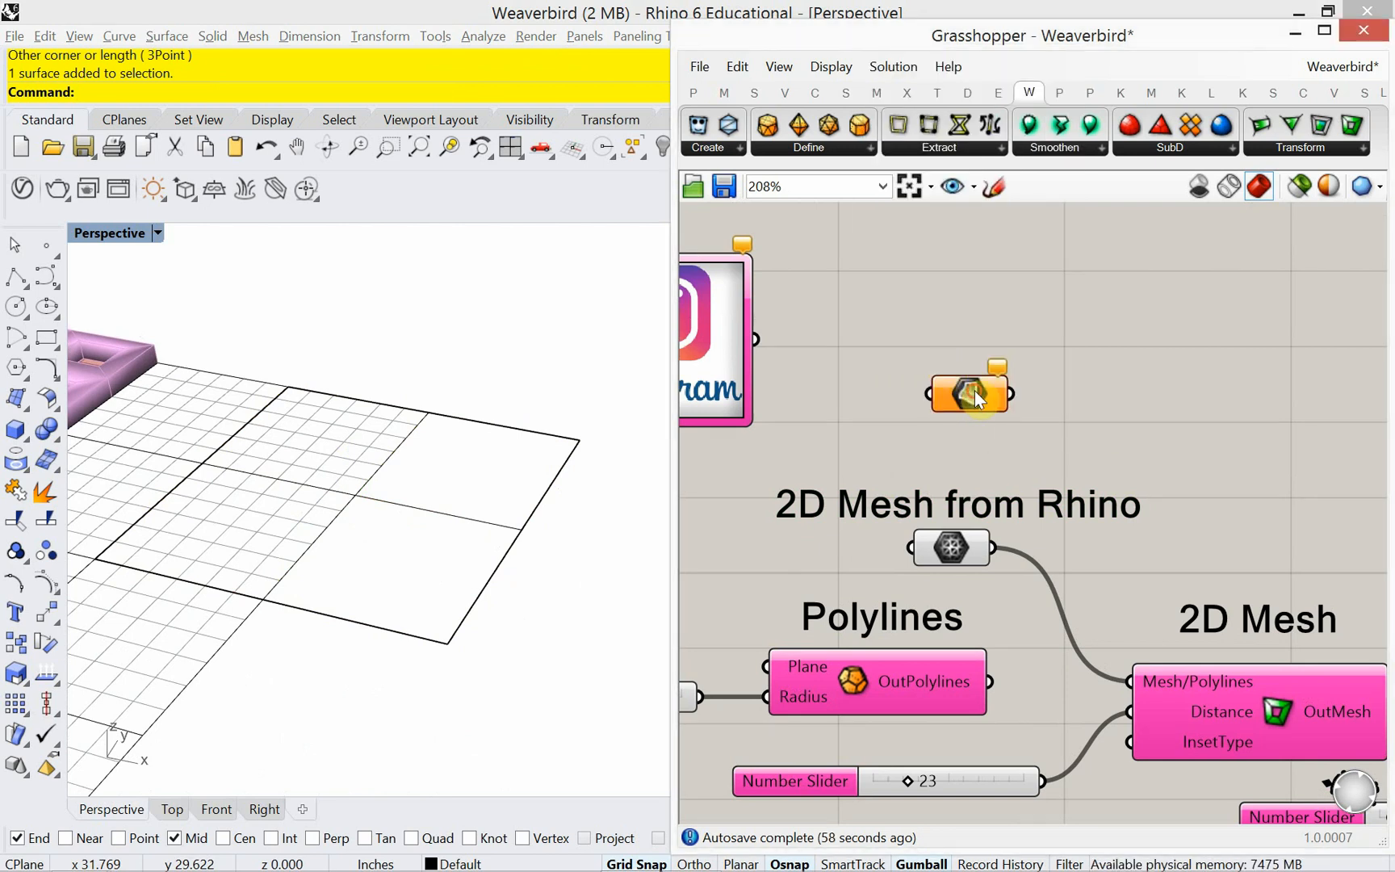
{"action": "left_click_drag", "start_coordinate": [942, 397], "coordinate": [955, 395]}
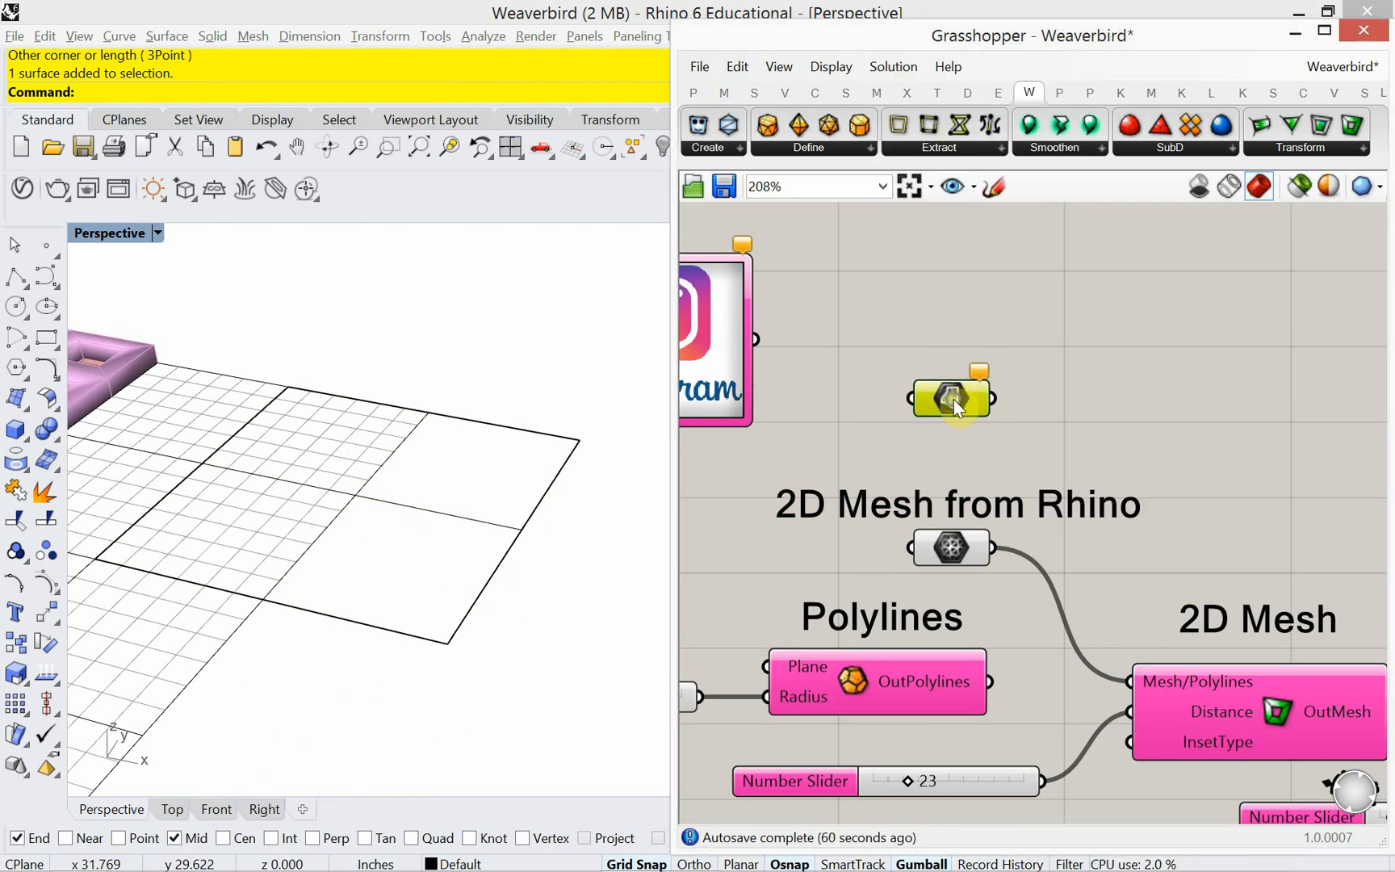
{"action": "right_click", "coordinate": [954, 400]}
{"action": "left_click", "coordinate": [1050, 670]}
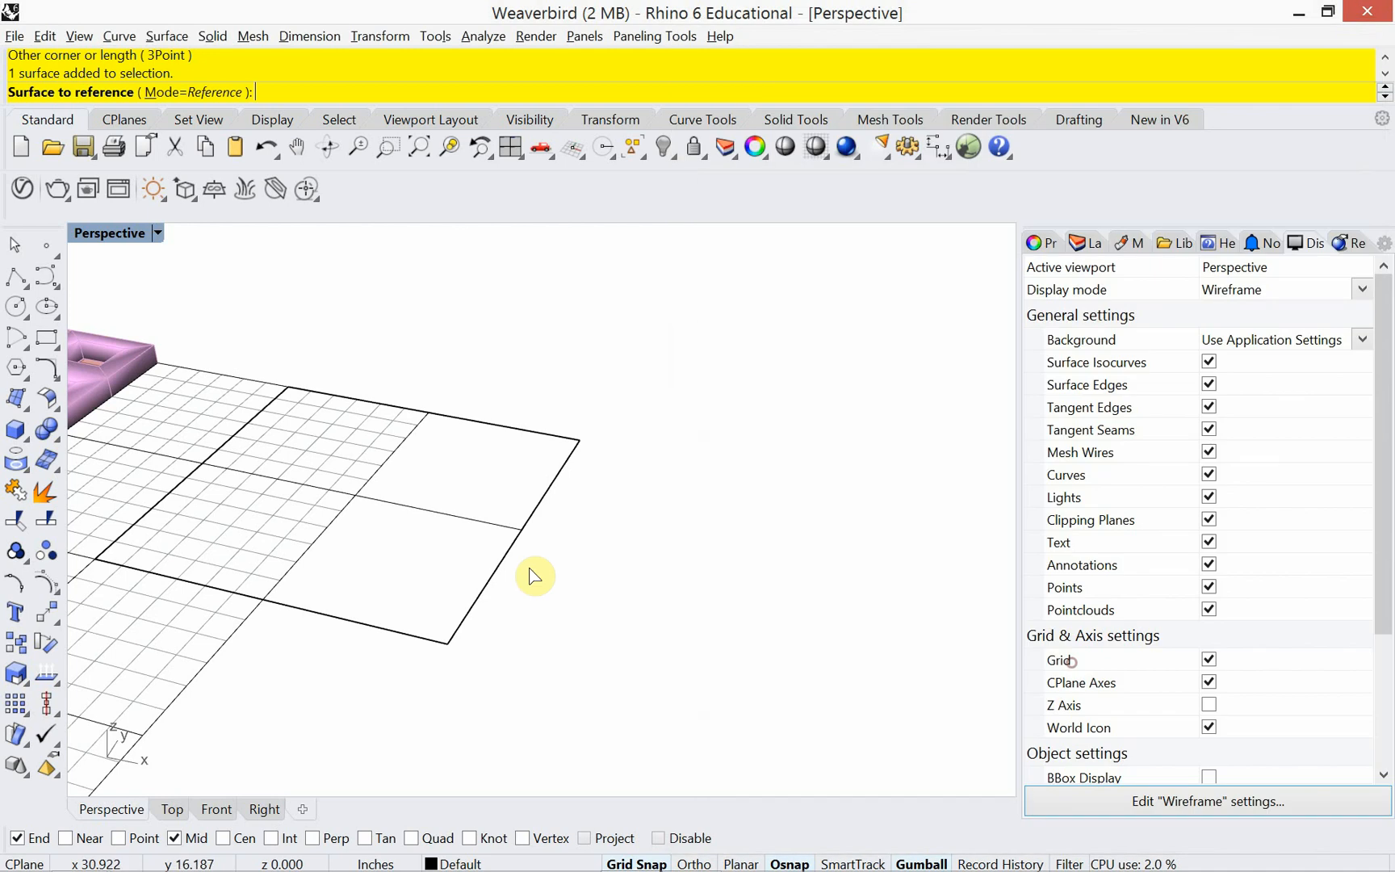
{"action": "left_click", "coordinate": [505, 554]}
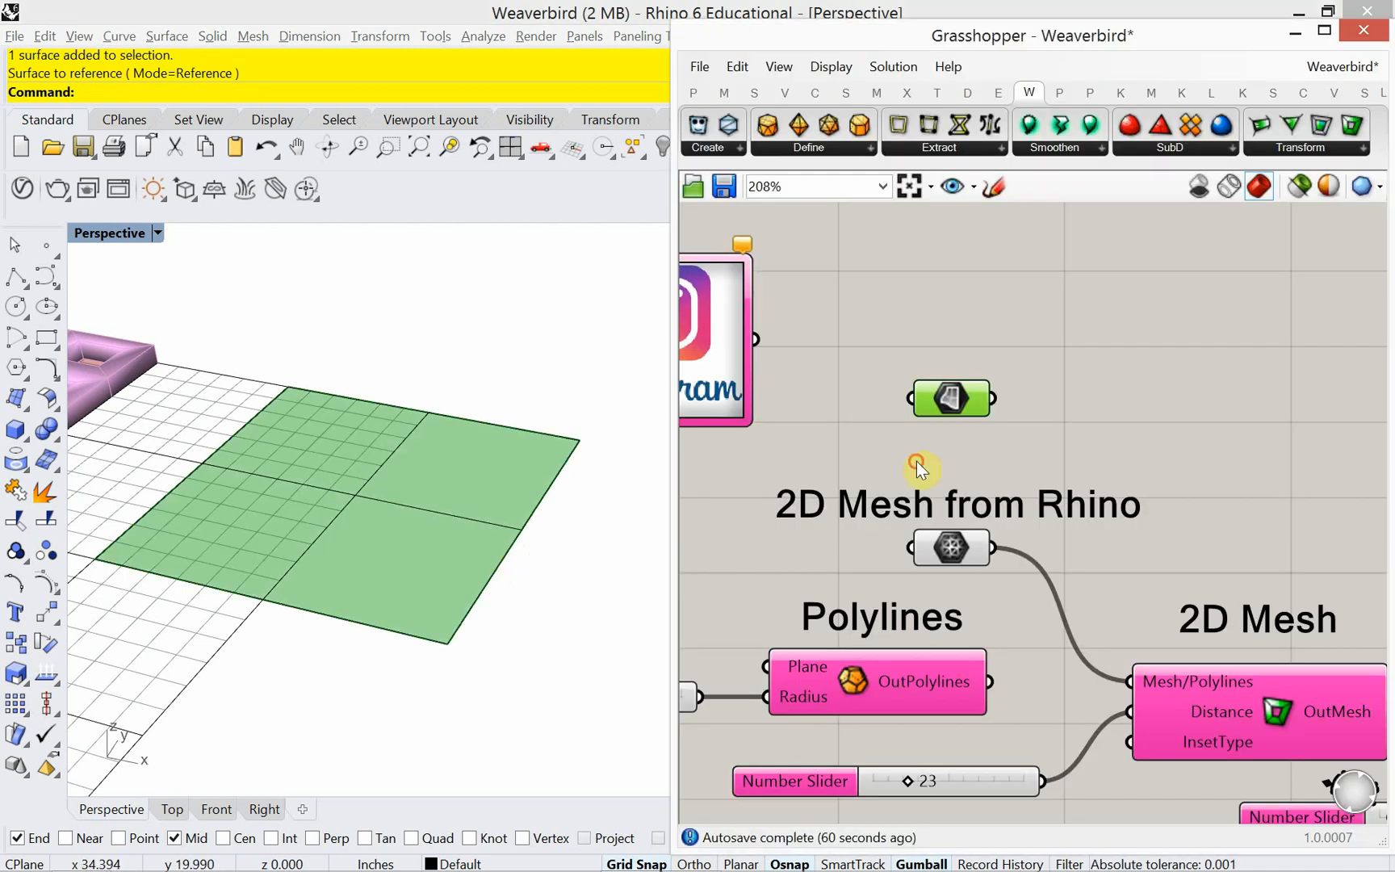
Try to feed the Surface parameter directly into the picture frame component's Mesh/Polylines input, and remove that wire.
{"action": "right_click_drag", "start_coordinate": [1136, 450], "coordinate": [1003, 377]}
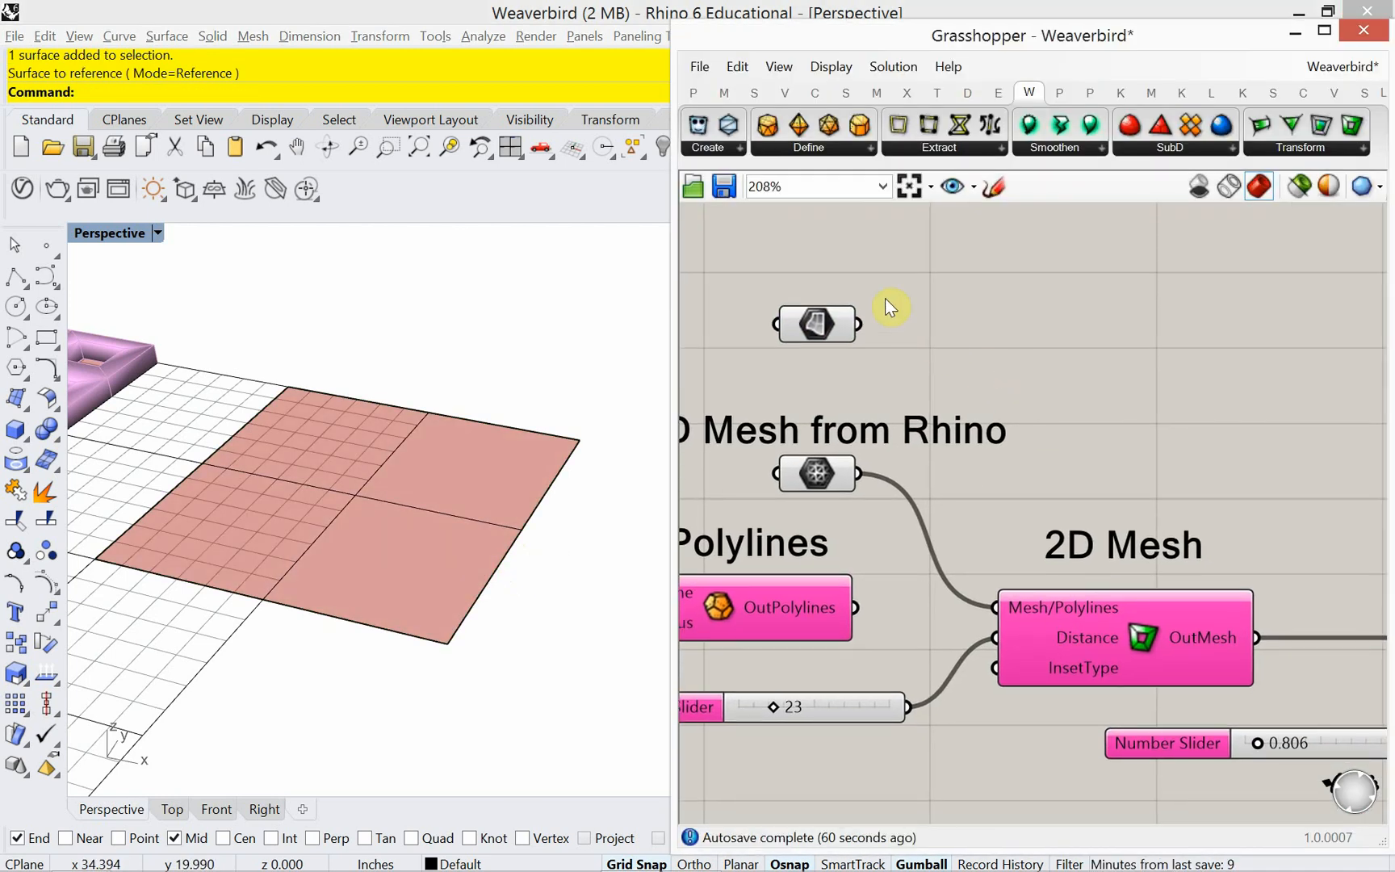
{"action": "left_click_drag", "start_coordinate": [863, 326], "coordinate": [998, 607]}
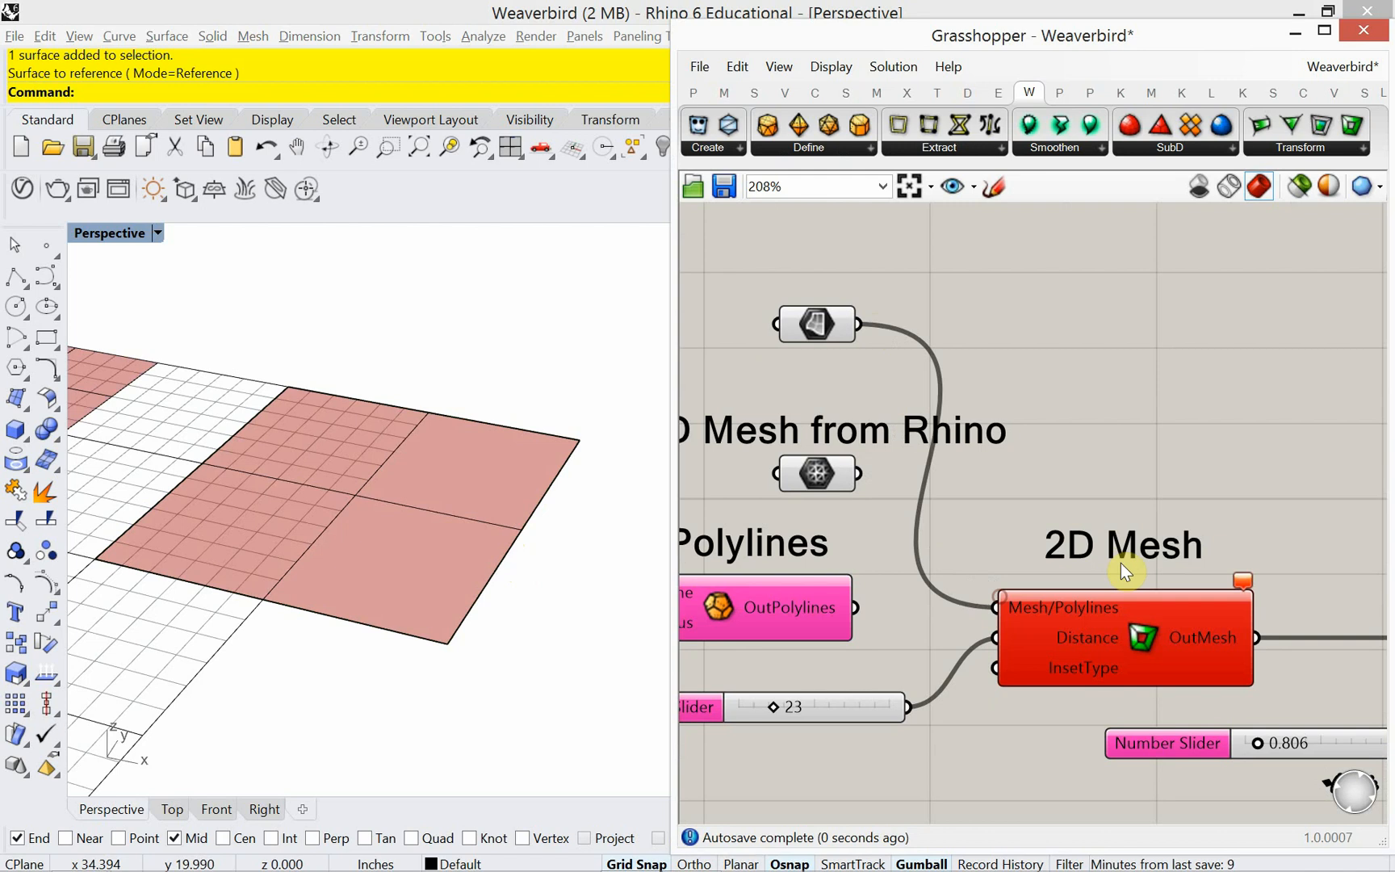
{"action": "mouse_move", "coordinate": [1242, 576]}
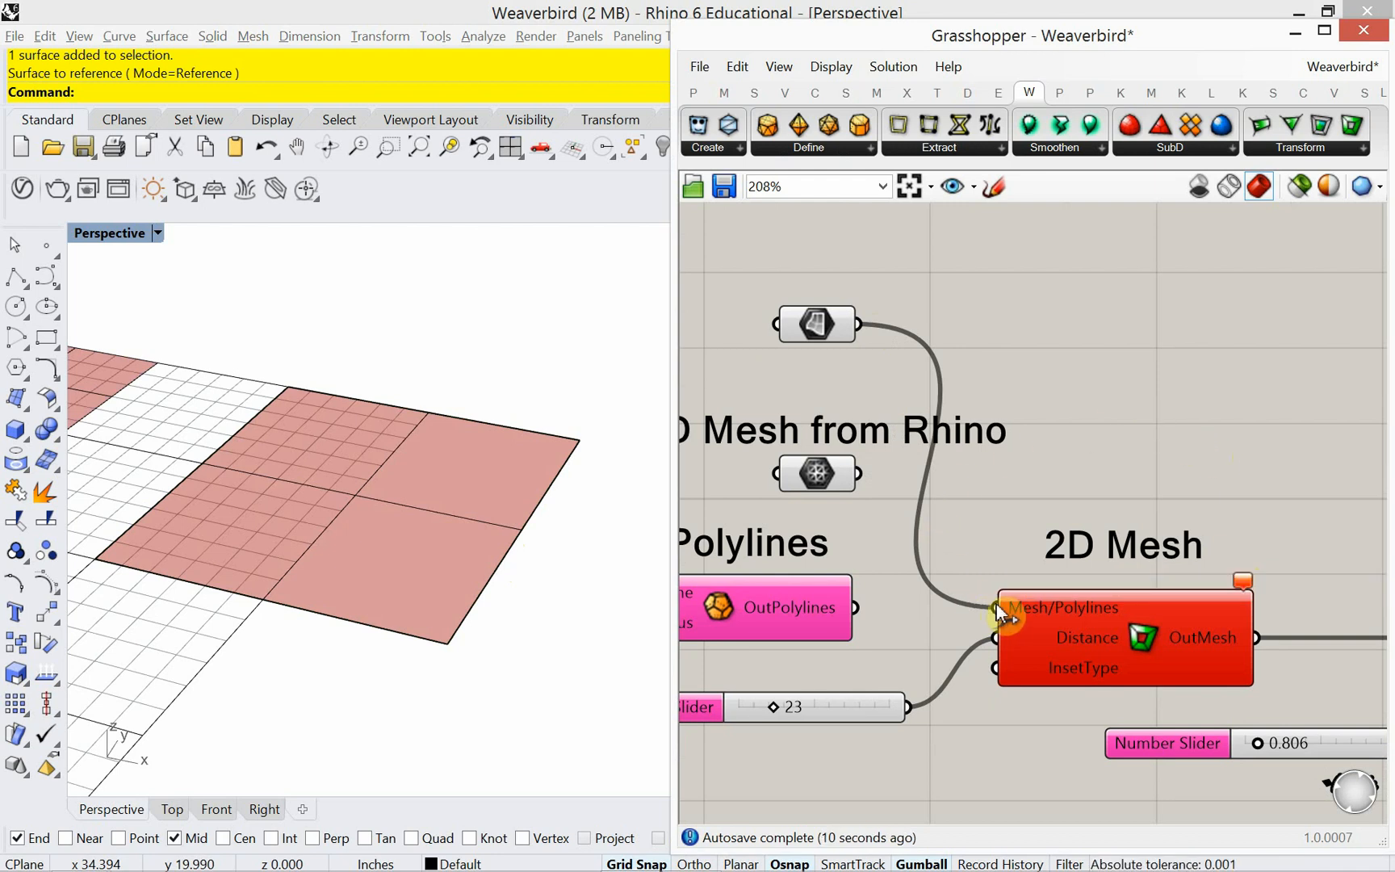
{"action": "left_click_drag", "start_coordinate": [981, 607], "coordinate": [856, 324]}
Add a Mesh Brep component beside the Surface parameter and connect the surface to its Brep input.
{"action": "double_click", "coordinate": [934, 336]}
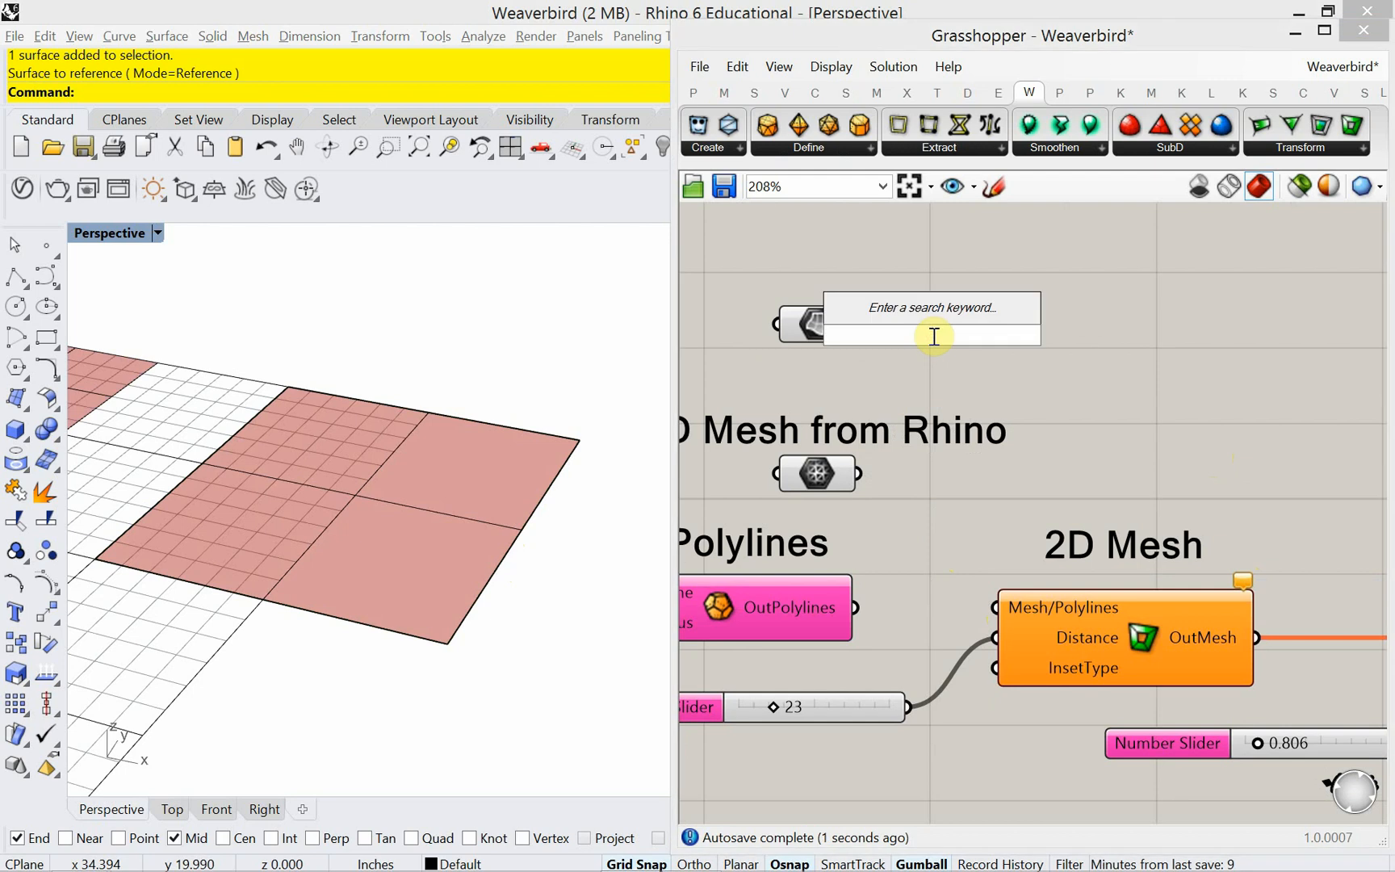
{"action": "type", "text": "mesh"}
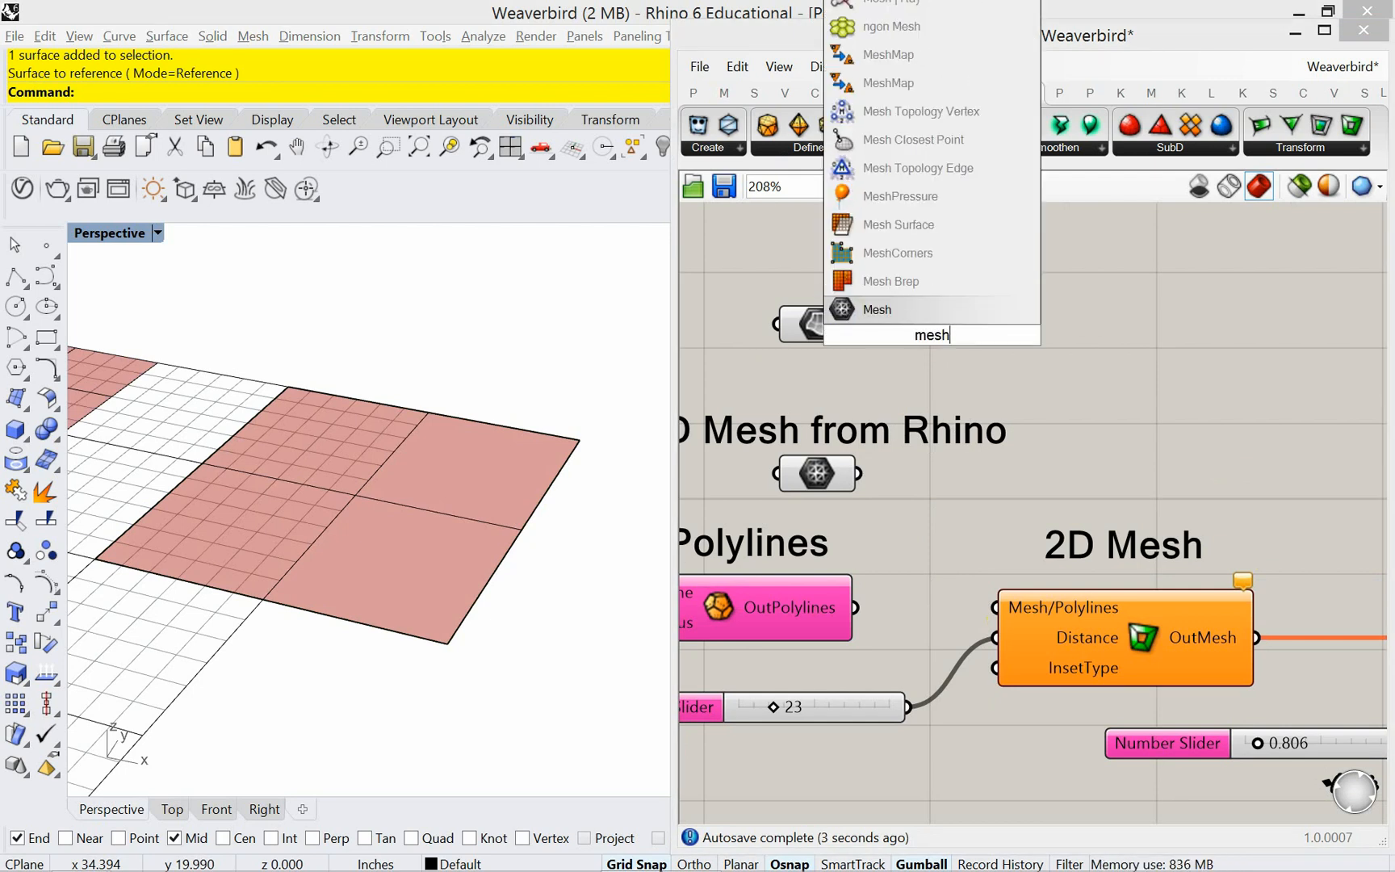
{"action": "left_click", "coordinate": [928, 284]}
{"action": "left_click_drag", "start_coordinate": [960, 340], "coordinate": [1108, 359]}
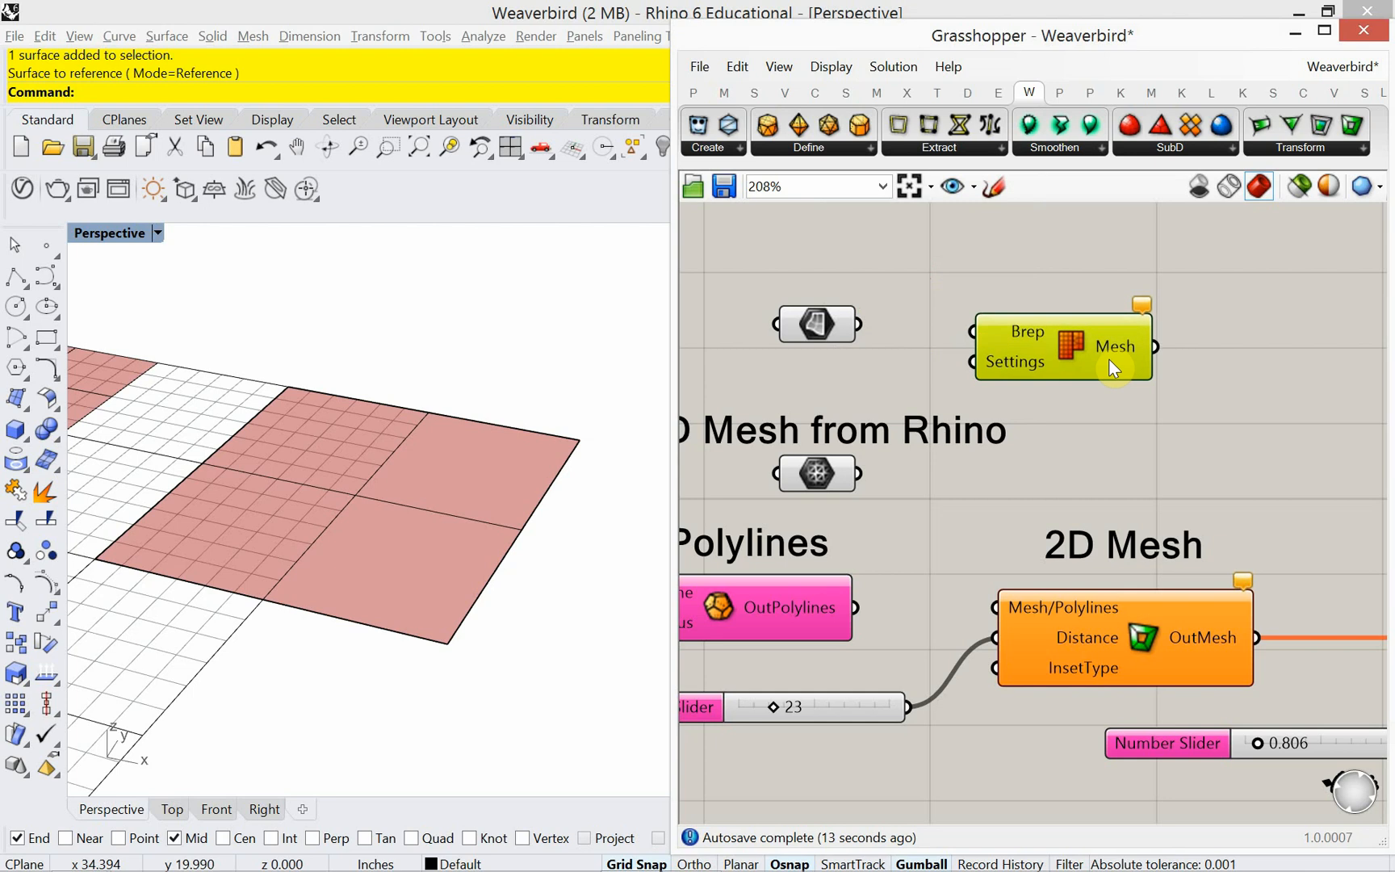
{"action": "left_click_drag", "start_coordinate": [859, 322], "coordinate": [1043, 328]}
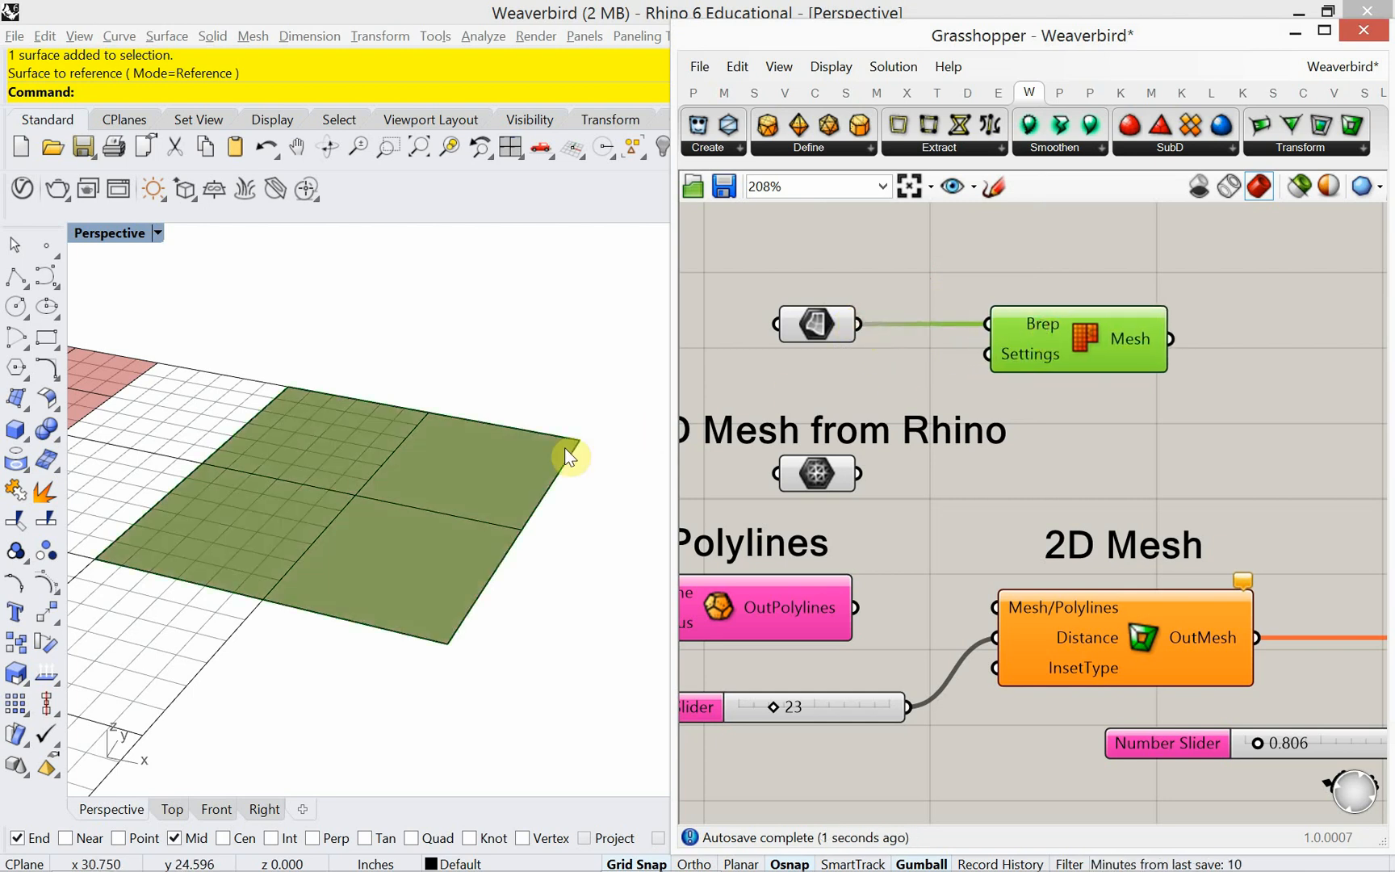
Connect Mesh Brep's Mesh output to the picture frame component's Mesh/Polylines input.
{"action": "right_click_drag", "start_coordinate": [564, 447], "coordinate": [461, 520]}
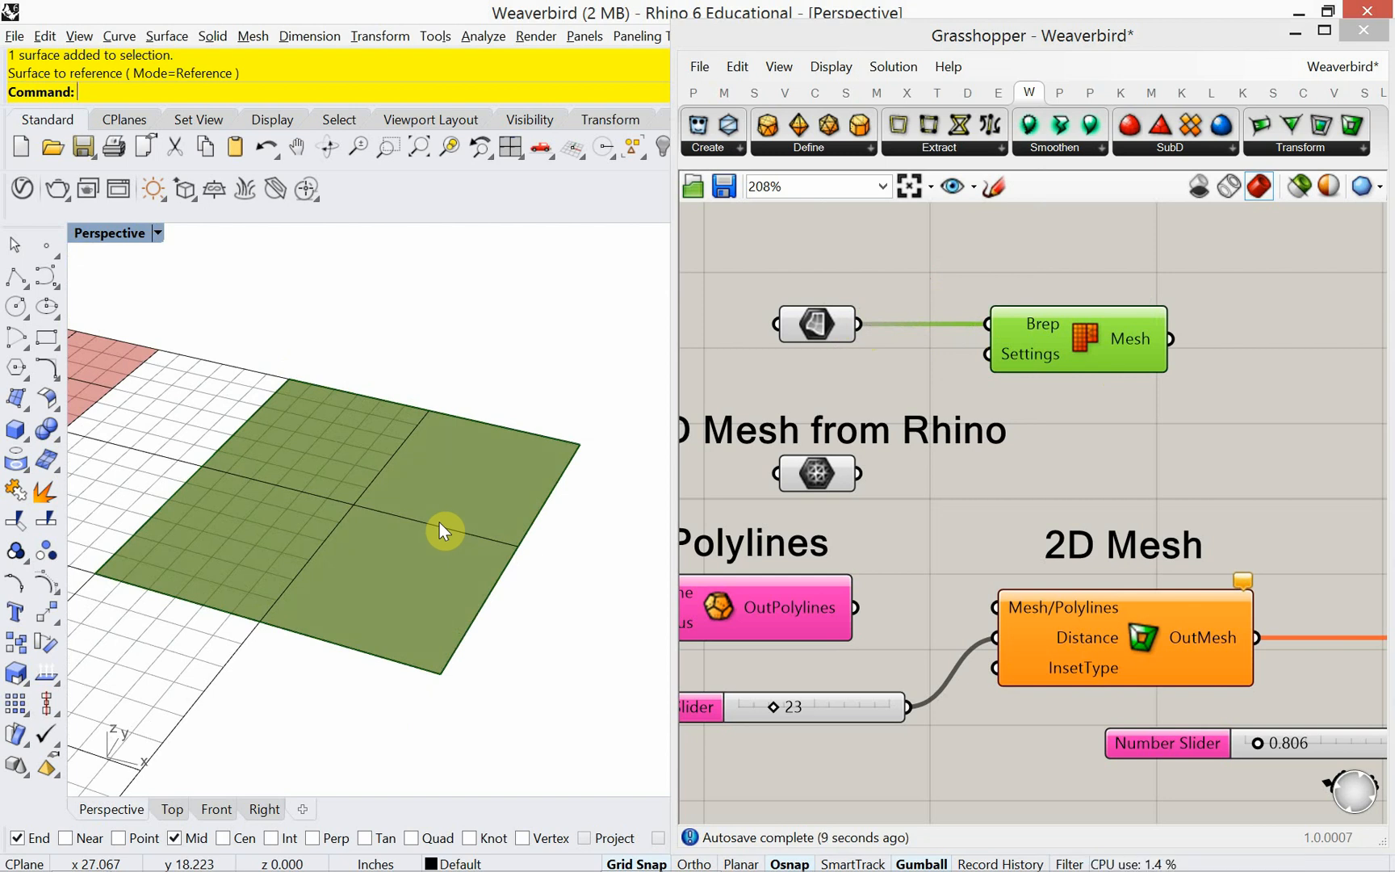
{"action": "left_click_drag", "start_coordinate": [1032, 343], "coordinate": [1034, 348]}
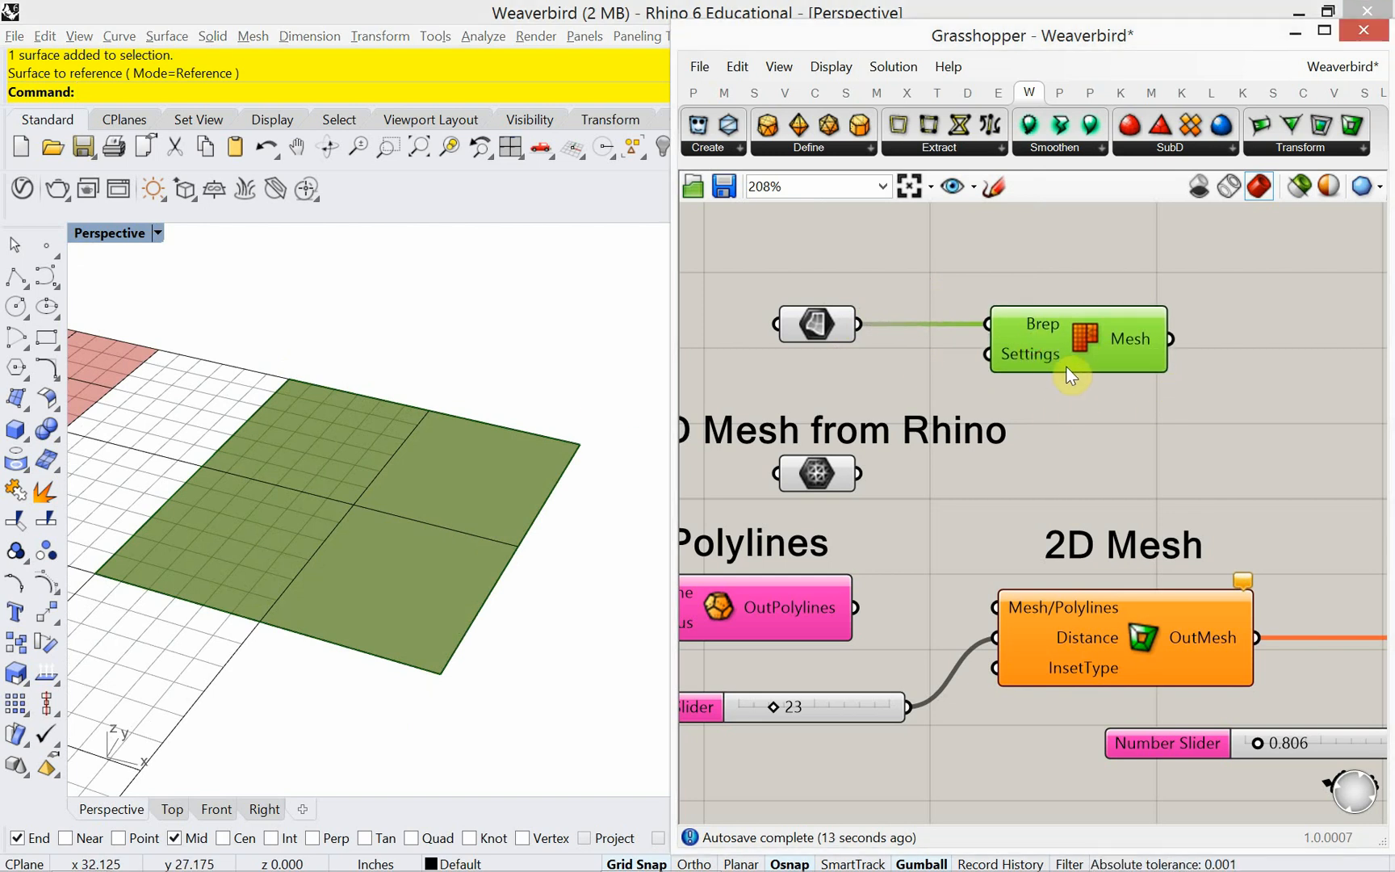
{"action": "mouse_move", "coordinate": [1109, 350]}
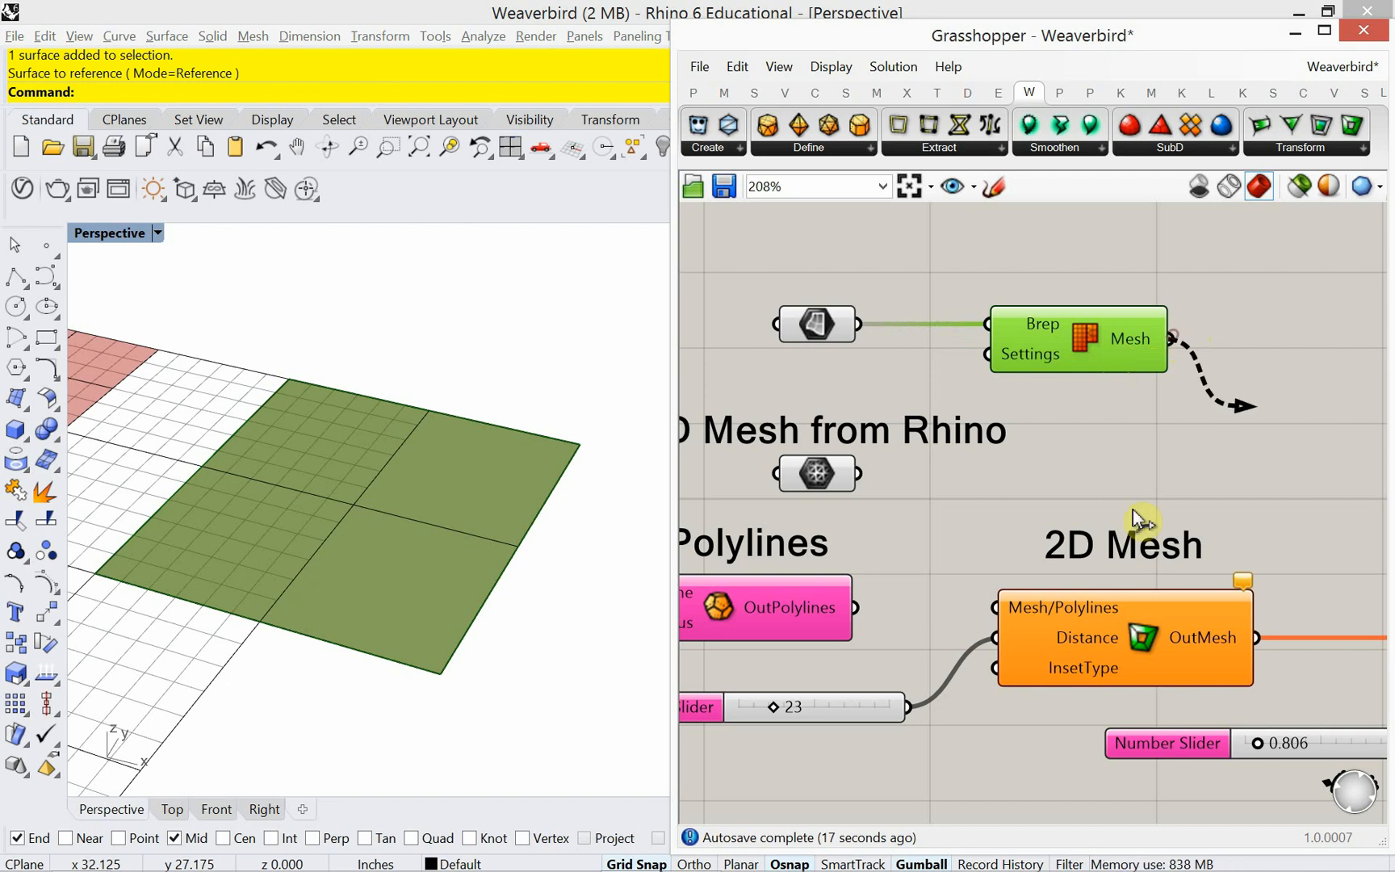
{"action": "left_click_drag", "start_coordinate": [1139, 519], "coordinate": [1001, 607]}
{"action": "mouse_move", "coordinate": [777, 618]}
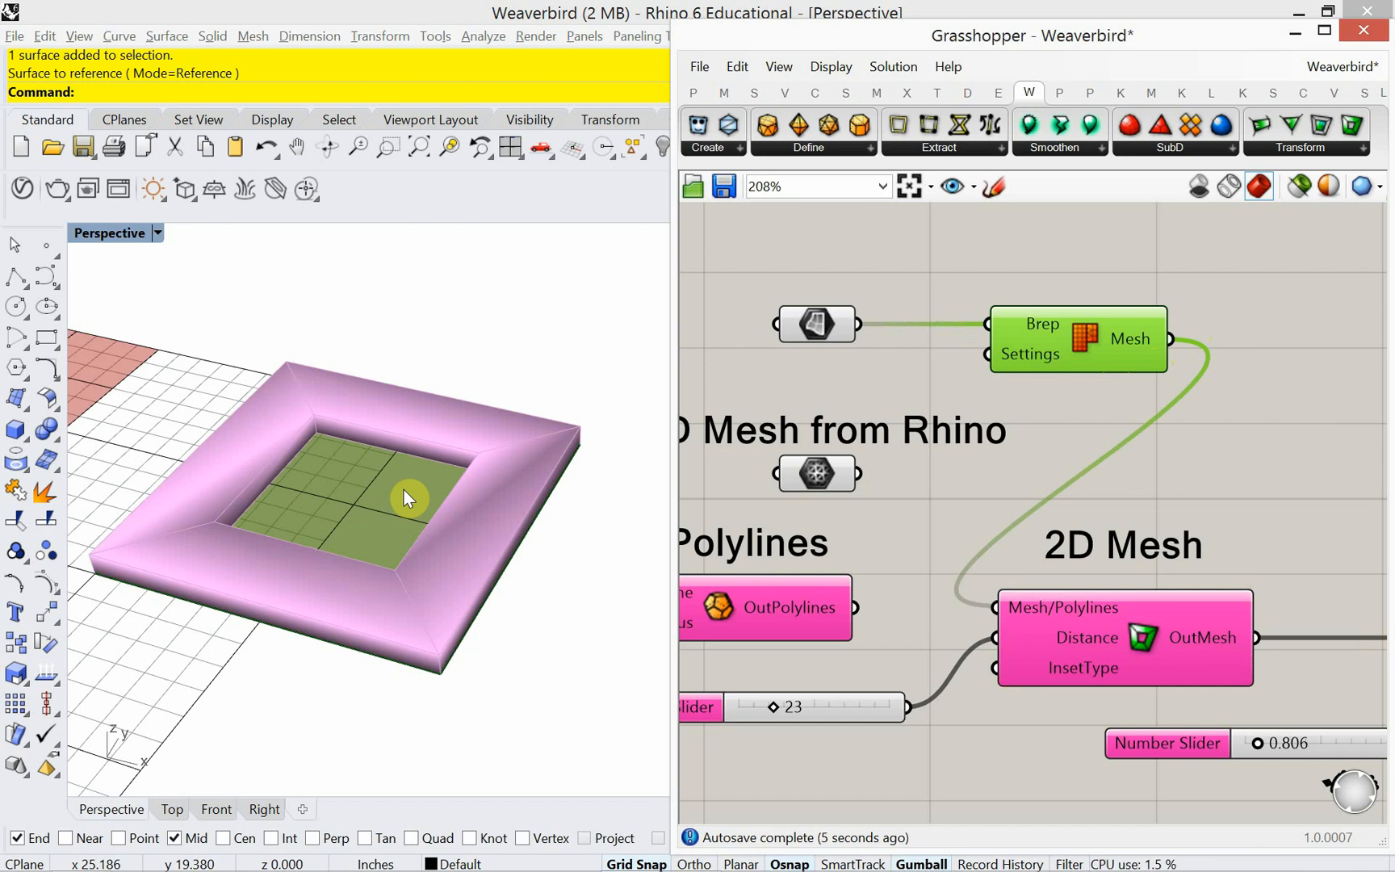
Set the picture frame's Distance slider to 18 and the mesh thickening distance slider to 1.273.
{"action": "scroll", "coordinate": [959, 483], "scroll_direction": "down", "scroll_amount": 3}
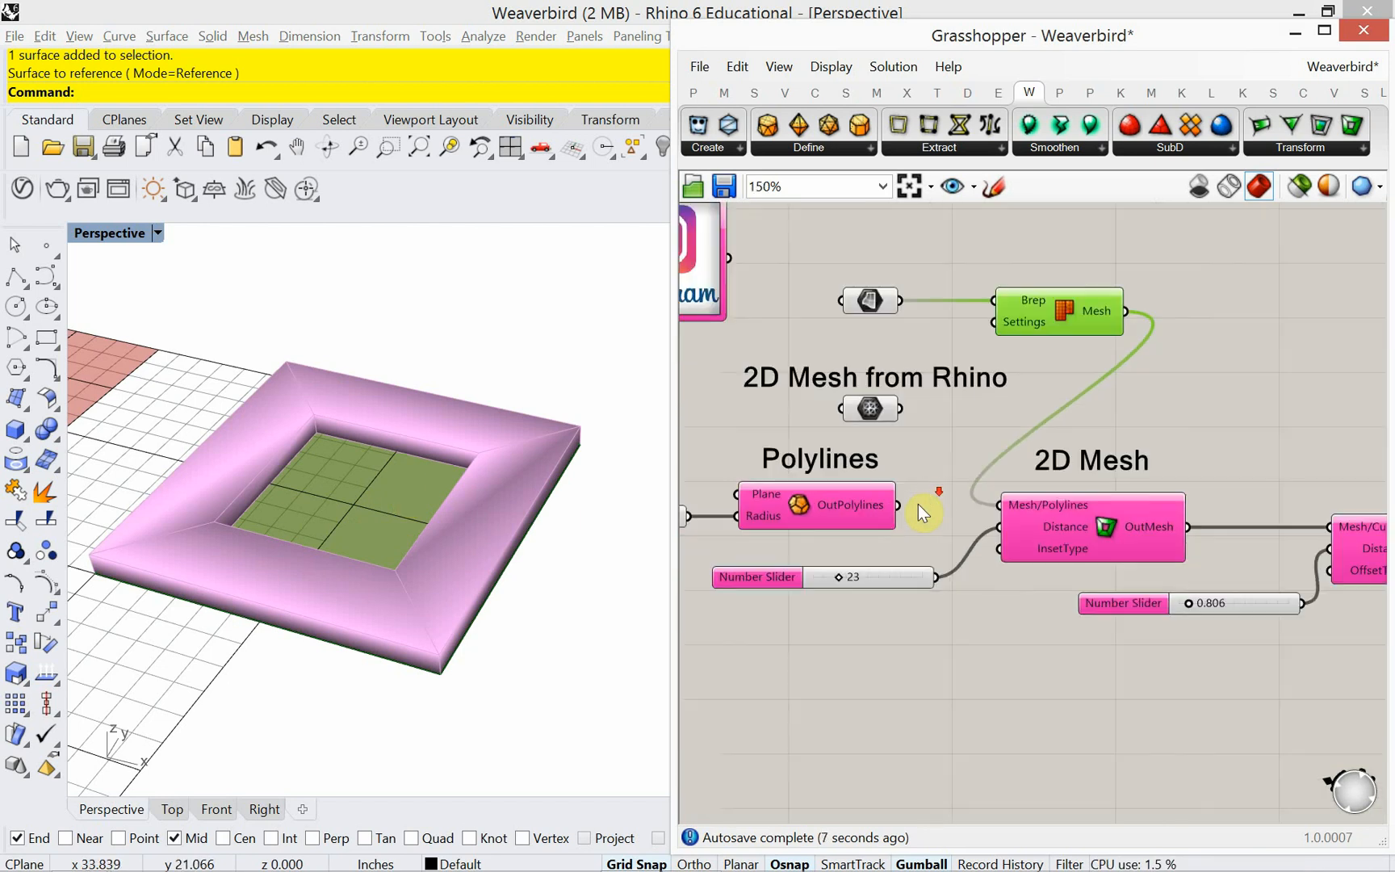
{"action": "mouse_move", "coordinate": [839, 578]}
{"action": "left_mouse_down"}
{"action": "mouse_move", "coordinate": [851, 582]}
{"action": "mouse_move", "coordinate": [832, 582]}
{"action": "left_mouse_up"}
{"action": "mouse_move", "coordinate": [1189, 604]}
{"action": "left_mouse_down"}
{"action": "mouse_move", "coordinate": [1211, 612]}
{"action": "mouse_move", "coordinate": [1195, 612]}
{"action": "left_mouse_up"}
{"action": "scroll", "coordinate": [590, 614], "scroll_direction": "down", "scroll_amount": 5}
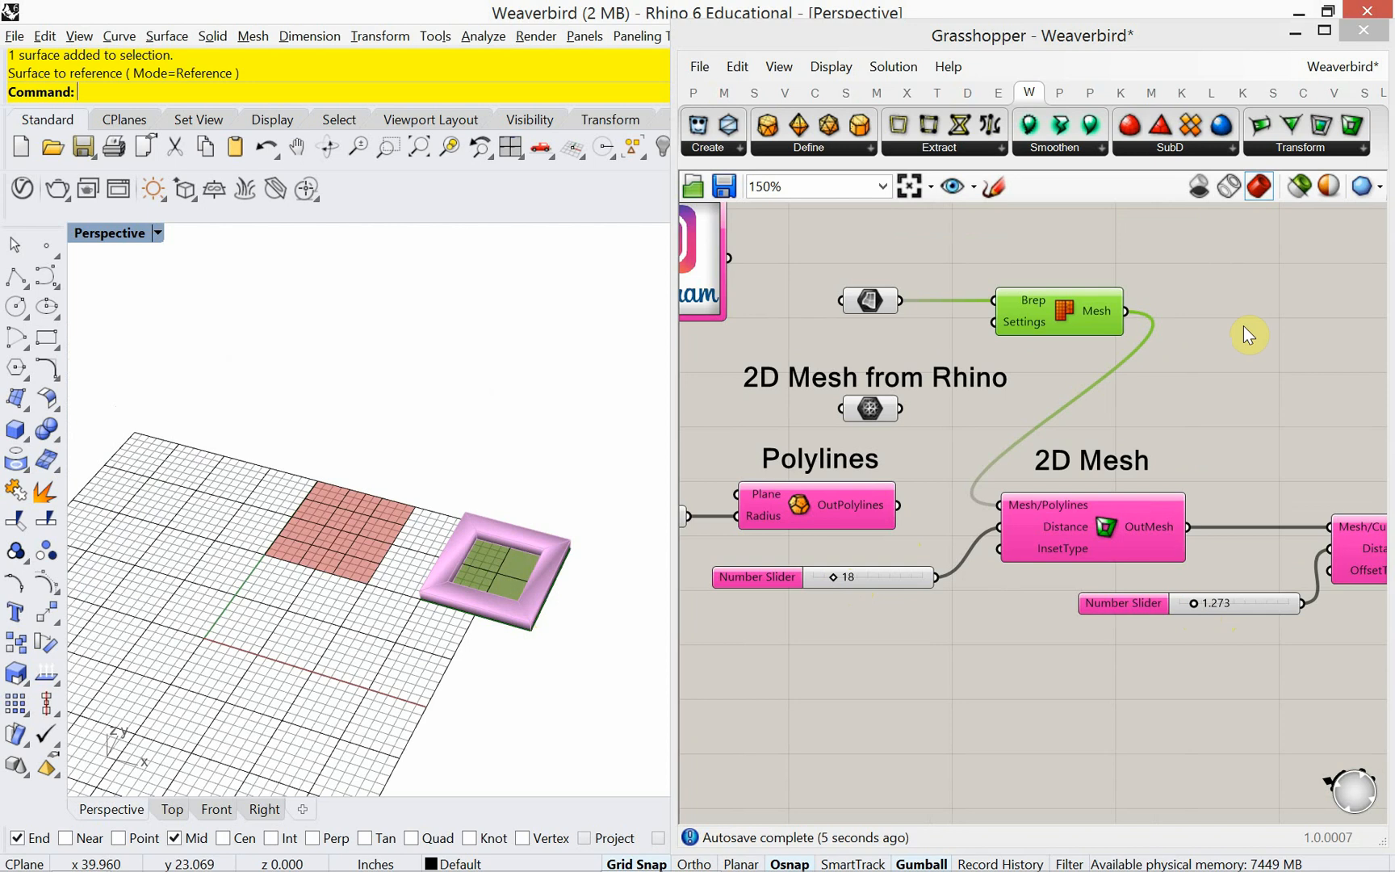
Connect OutPolylines to the picture frame component's Mesh/Polylines input in place of the Mesh Brep output.
{"action": "left_click_drag", "start_coordinate": [902, 513], "coordinate": [999, 504]}
{"action": "right_click_drag", "start_coordinate": [290, 664], "coordinate": [304, 591], "text": "shift"}
{"action": "scroll", "coordinate": [302, 584], "scroll_direction": "up", "scroll_amount": 2}
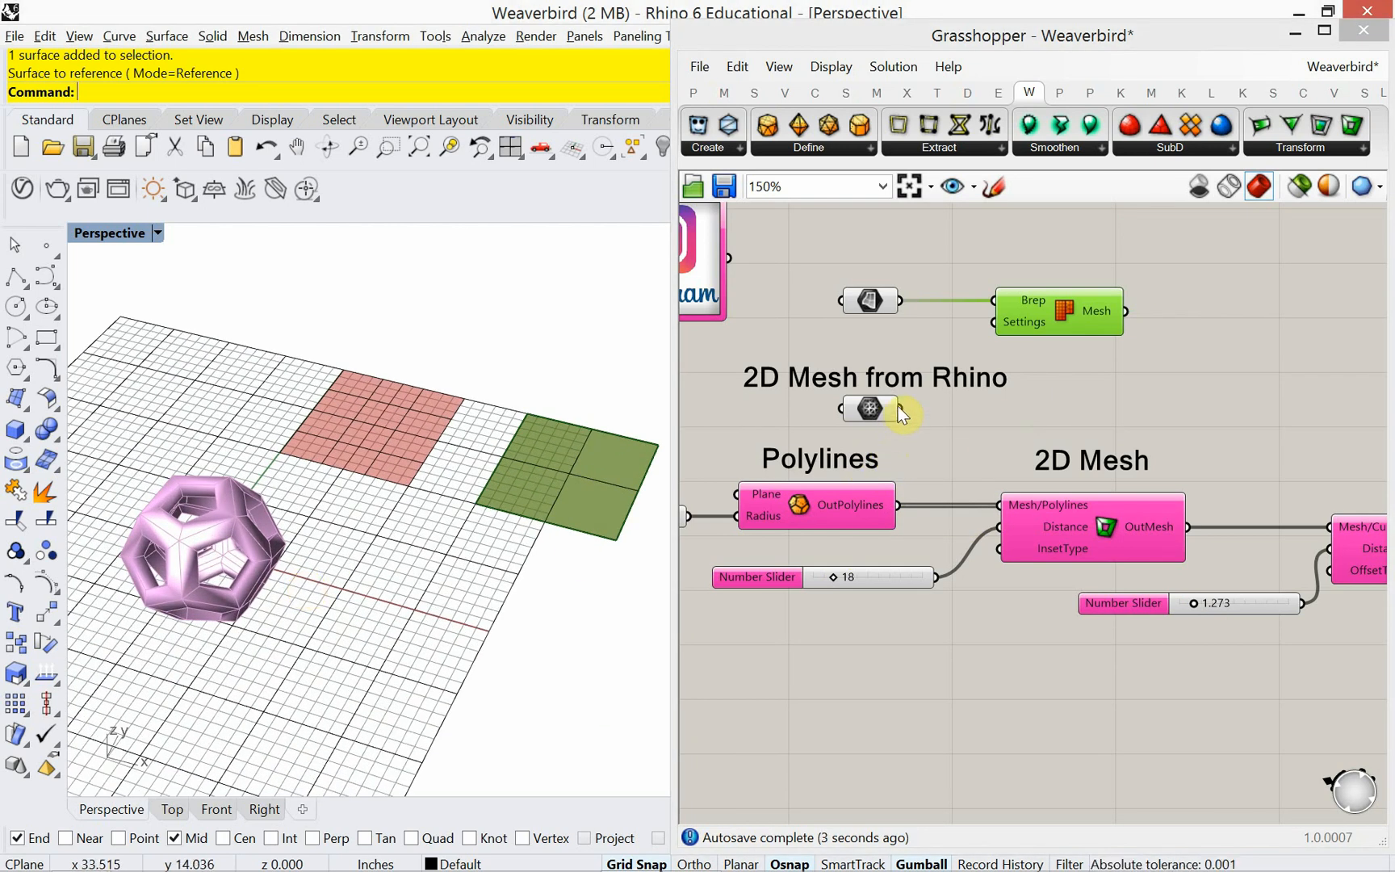
Try the Rhino mesh, the raw surface and Mesh Brep's Mesh output in turn as the picture frame component's Mesh/Polylines input.
{"action": "left_click_drag", "start_coordinate": [901, 408], "coordinate": [1002, 507]}
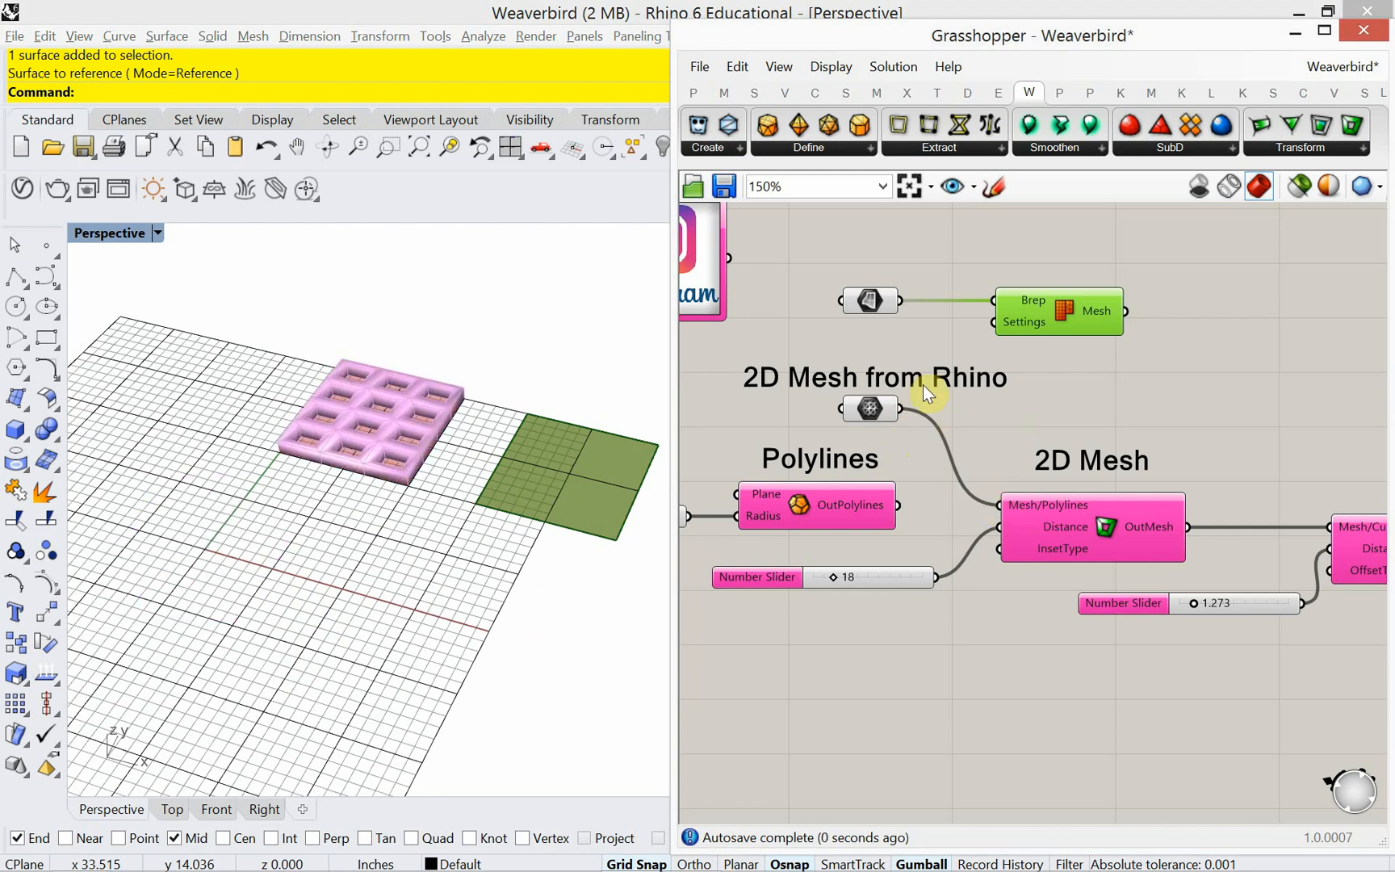
{"action": "left_click_drag", "start_coordinate": [902, 302], "coordinate": [999, 507]}
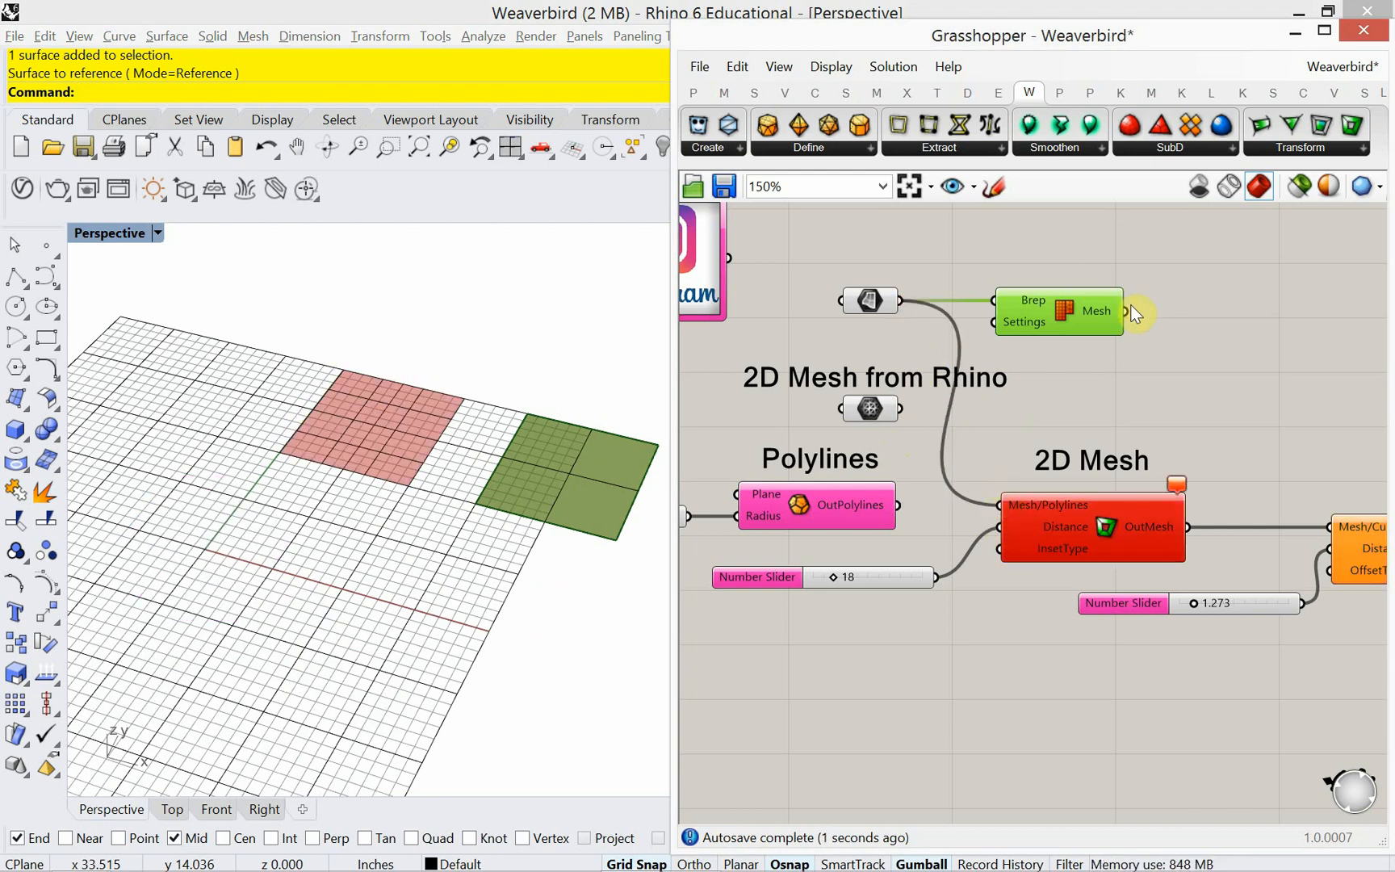
{"action": "left_click_drag", "start_coordinate": [1147, 341], "coordinate": [1002, 505]}
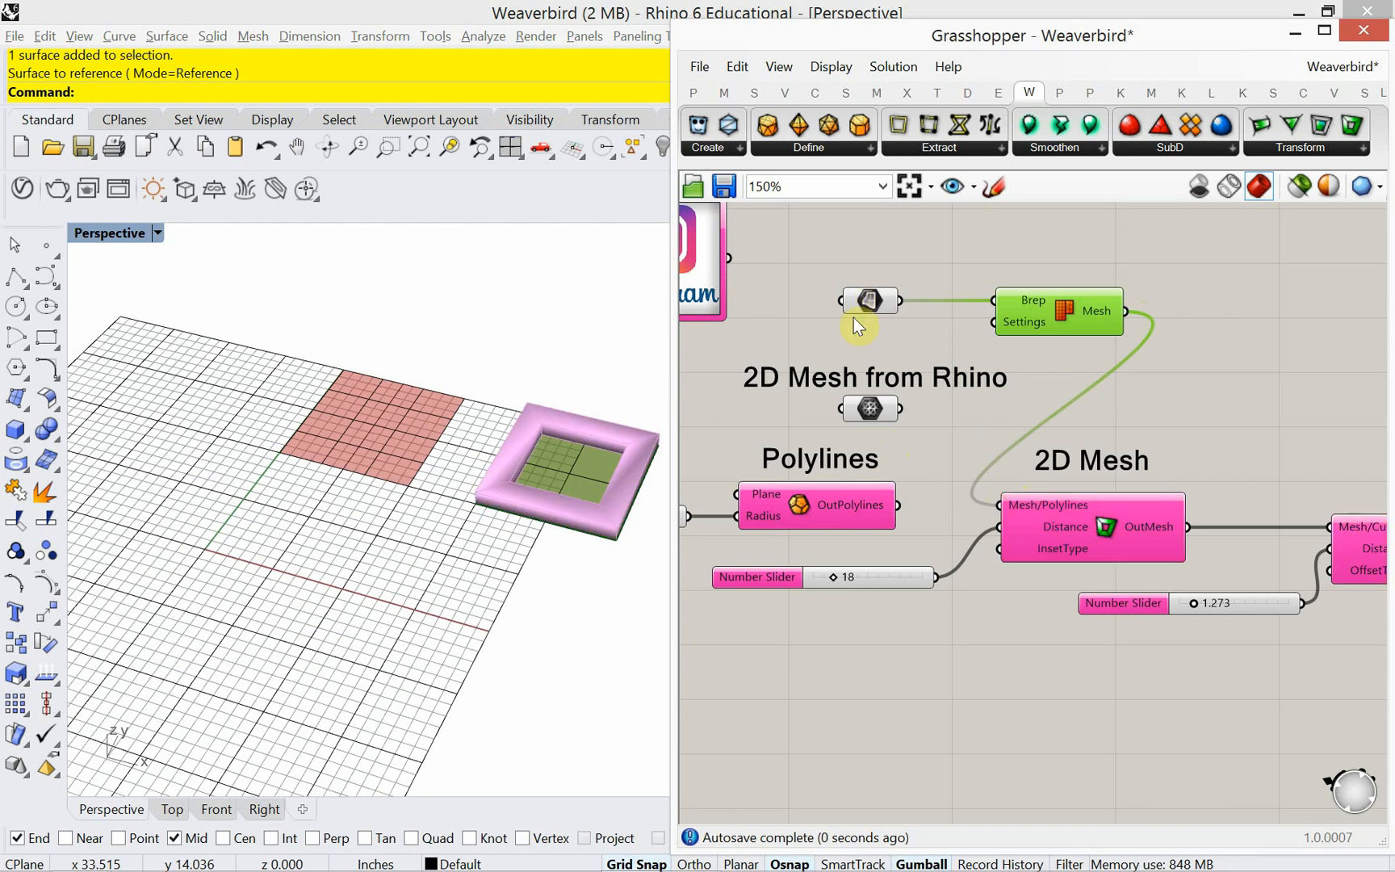
Copy the "2D Mesh from Rhino" label above the Surface parameter and change the copy's text to "2D Surface from Rhino".
{"action": "left_click", "coordinate": [868, 377]}
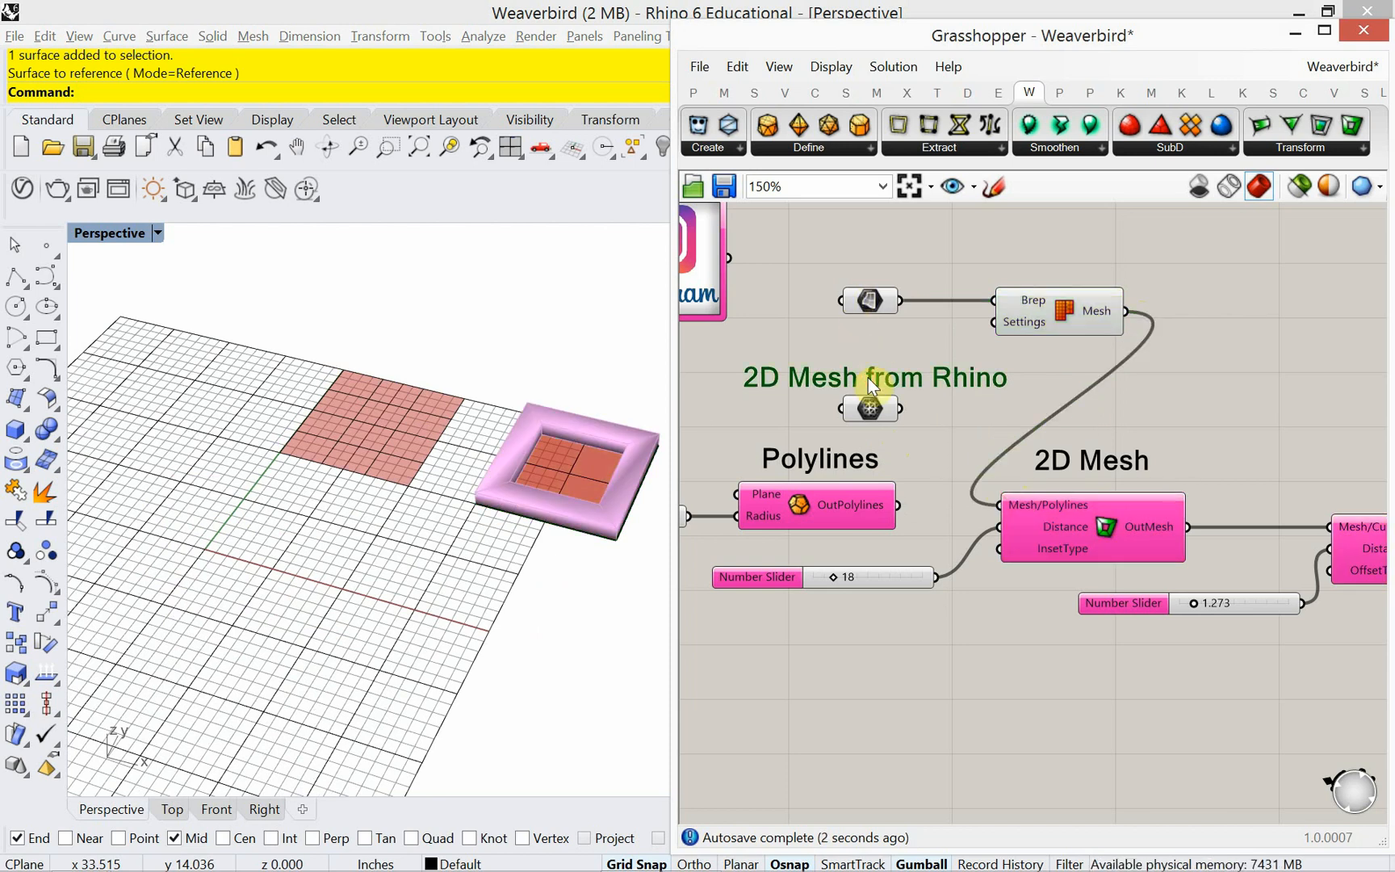
{"action": "mouse_move", "coordinate": [868, 378]}
{"action": "left_mouse_down", "text": "alt"}
{"action": "mouse_move", "coordinate": [901, 392]}
{"action": "mouse_move", "coordinate": [893, 258]}
{"action": "mouse_move", "coordinate": [908, 261]}
{"action": "left_mouse_up", "text": "alt"}
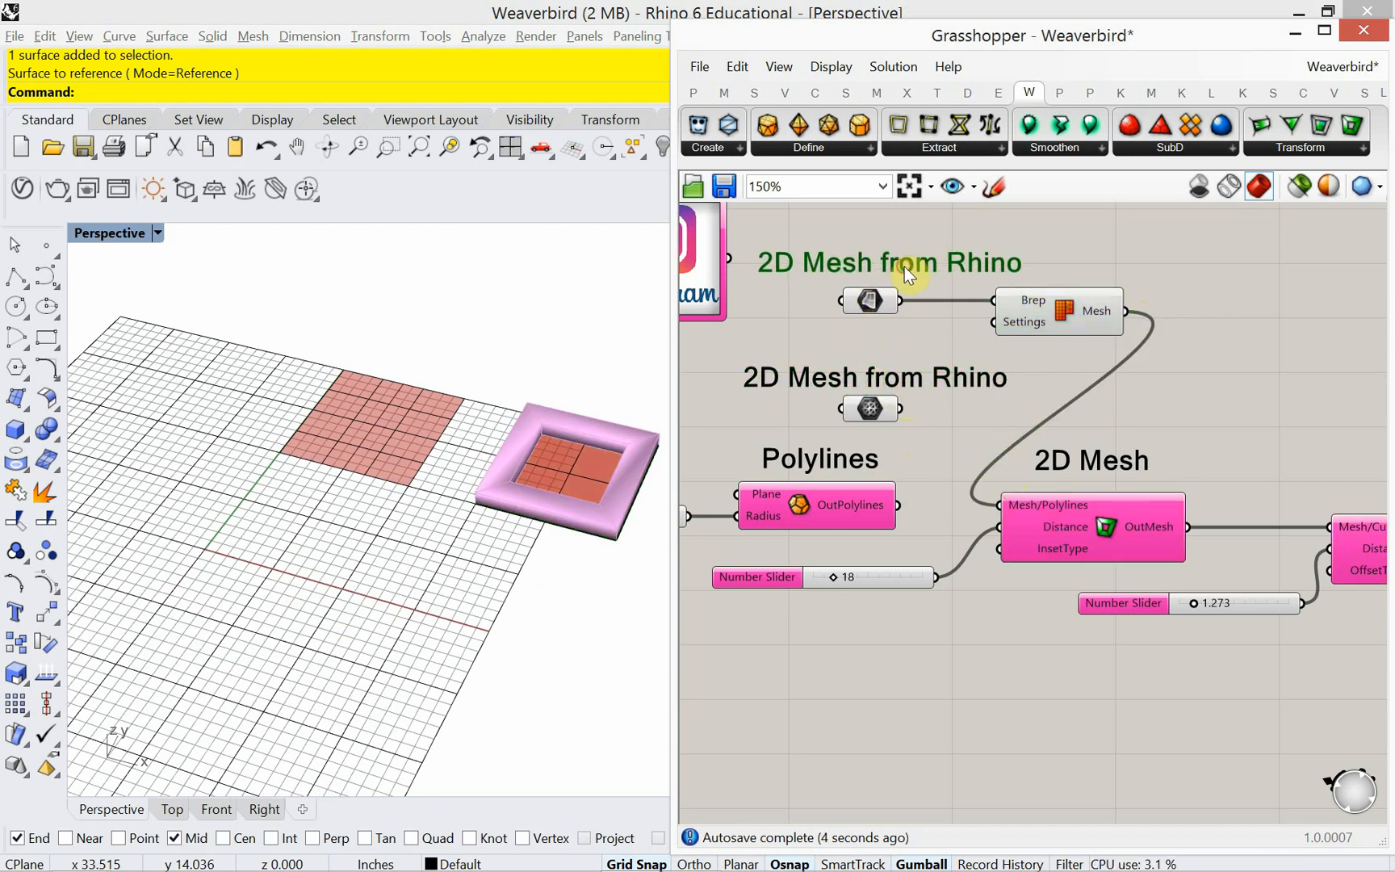
{"action": "double_click", "coordinate": [905, 266]}
{"action": "left_click_drag", "start_coordinate": [843, 167], "coordinate": [800, 167]}
{"action": "type", "text": "Surface from Rhino"}
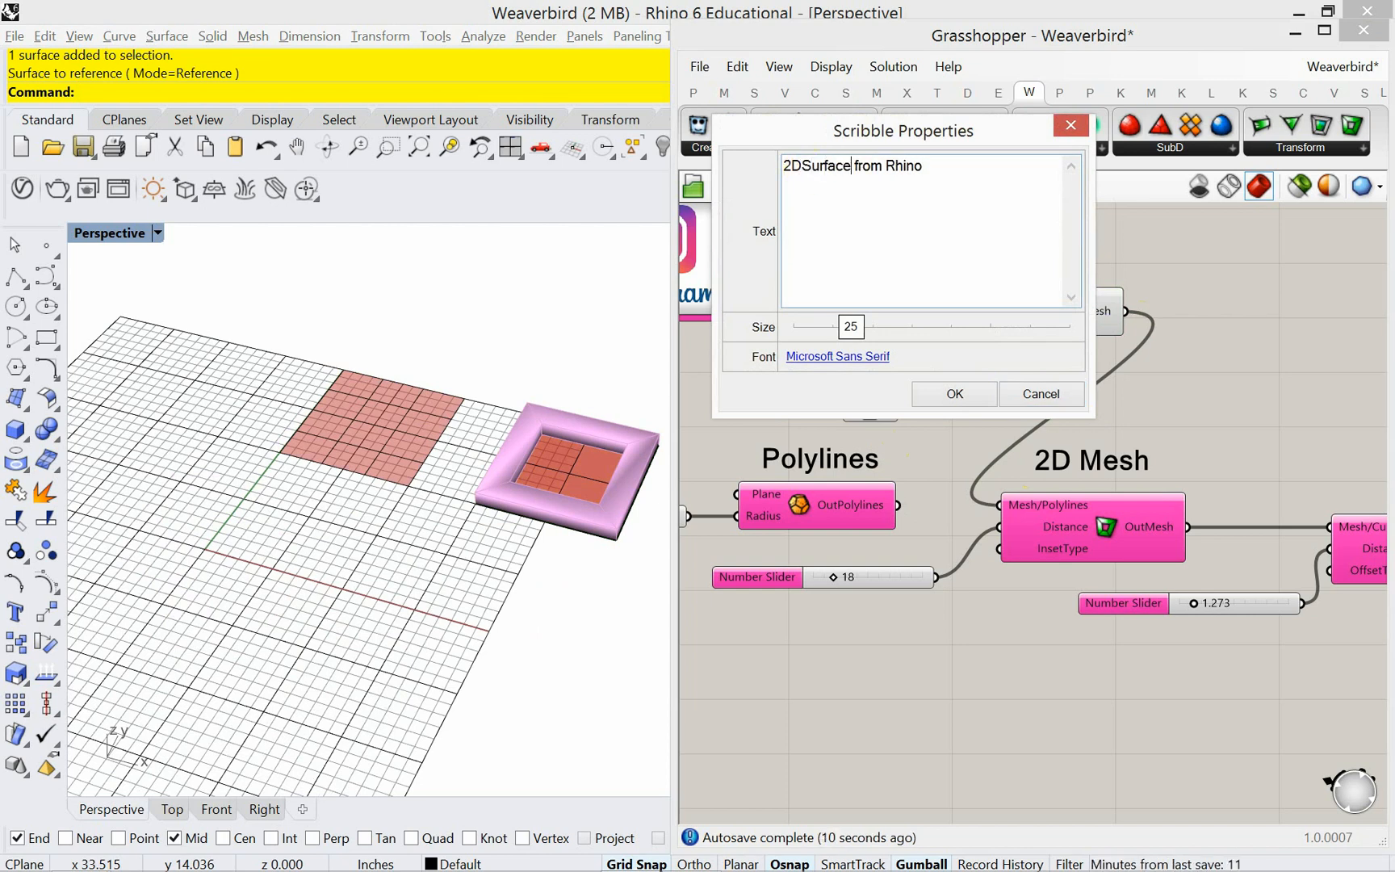
{"action": "left_click", "coordinate": [800, 166]}
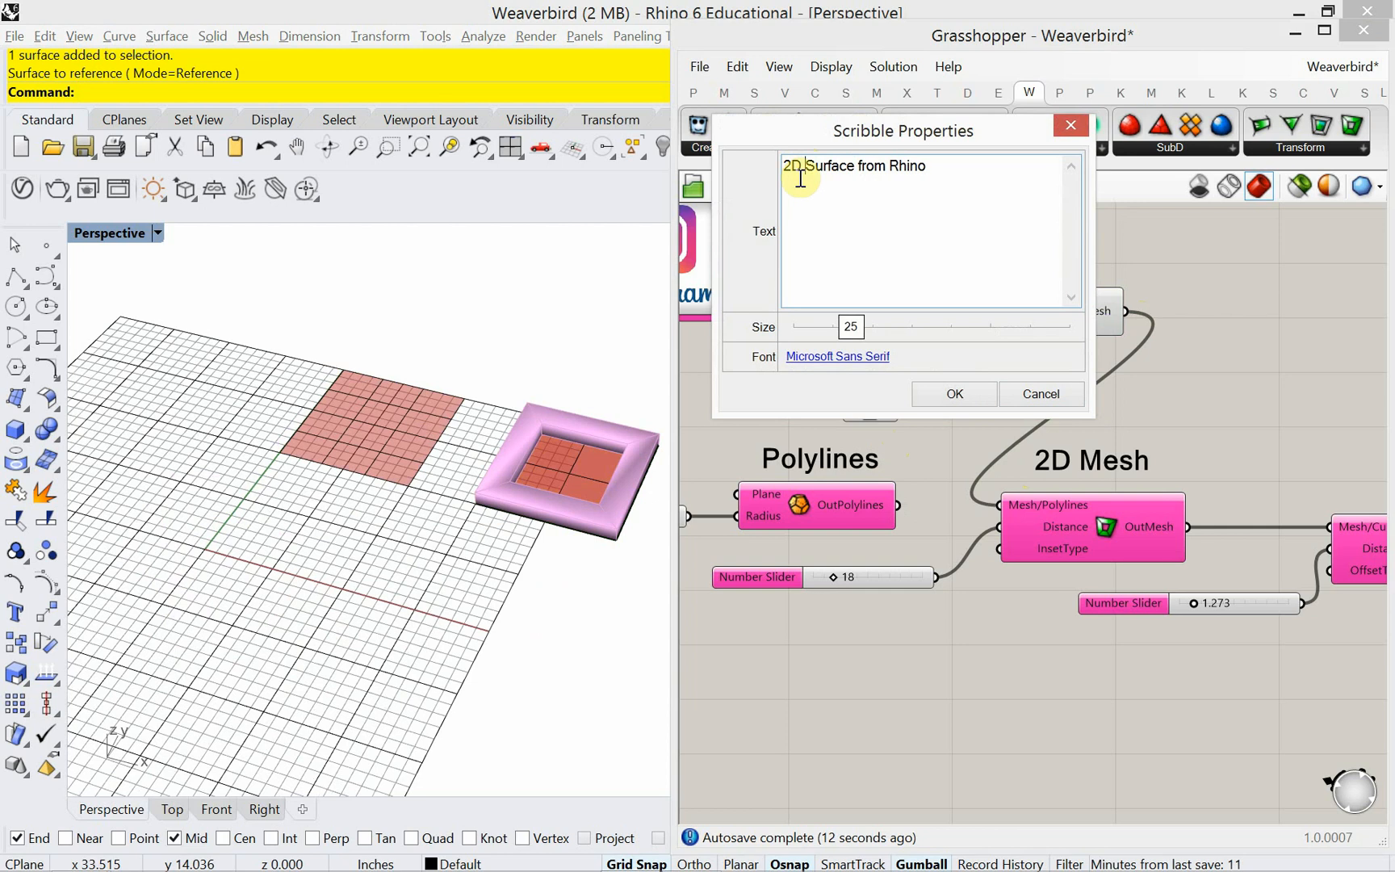
{"action": "left_click", "coordinate": [945, 393]}
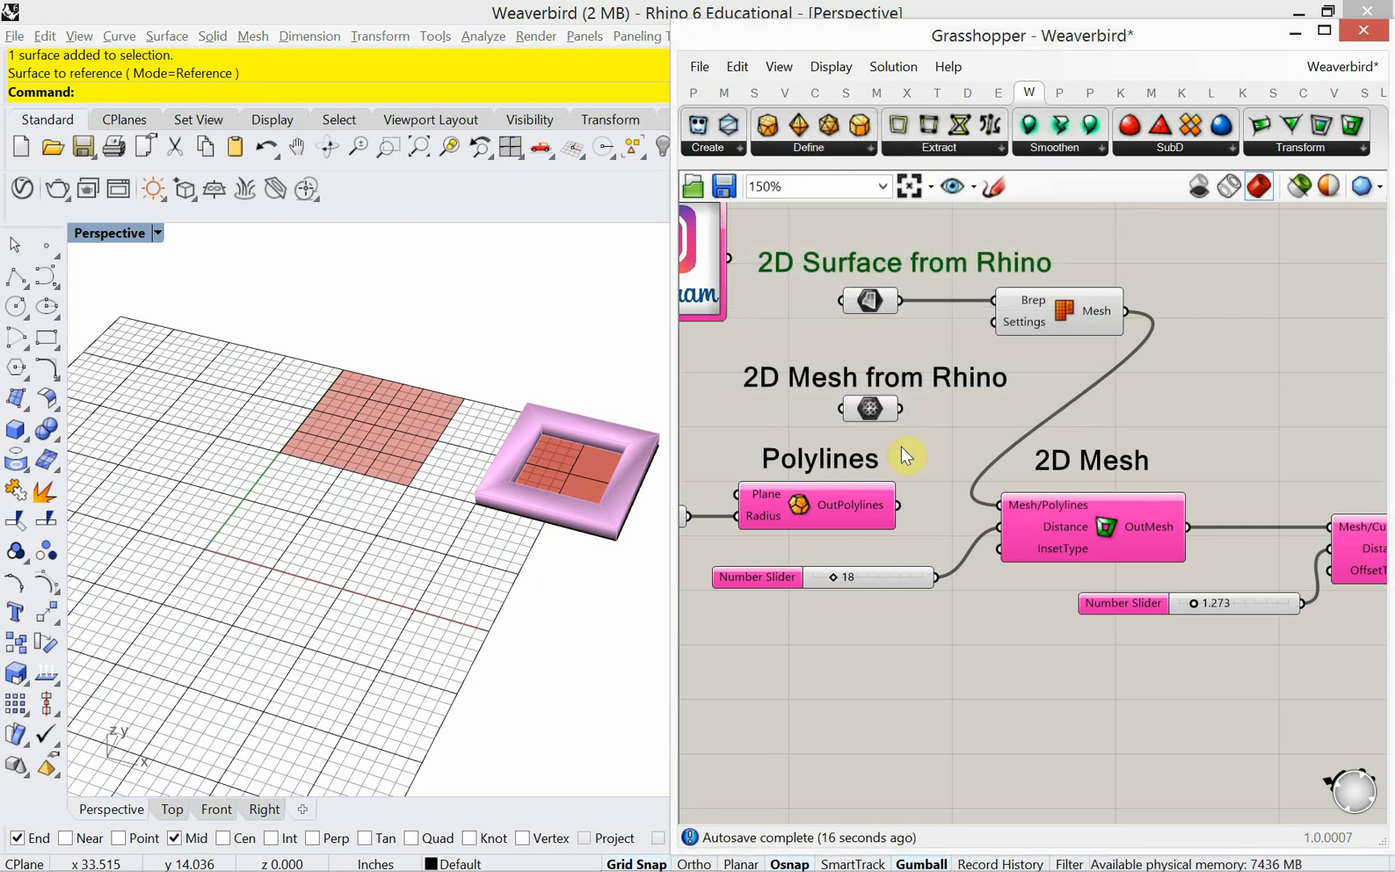
Reconnect OutPolylines to the picture frame component's Mesh/Polylines input in place of Mesh Brep's output.
{"action": "left_click_drag", "start_coordinate": [899, 507], "coordinate": [1000, 505]}
{"action": "right_click_drag", "start_coordinate": [460, 674], "coordinate": [430, 632]}
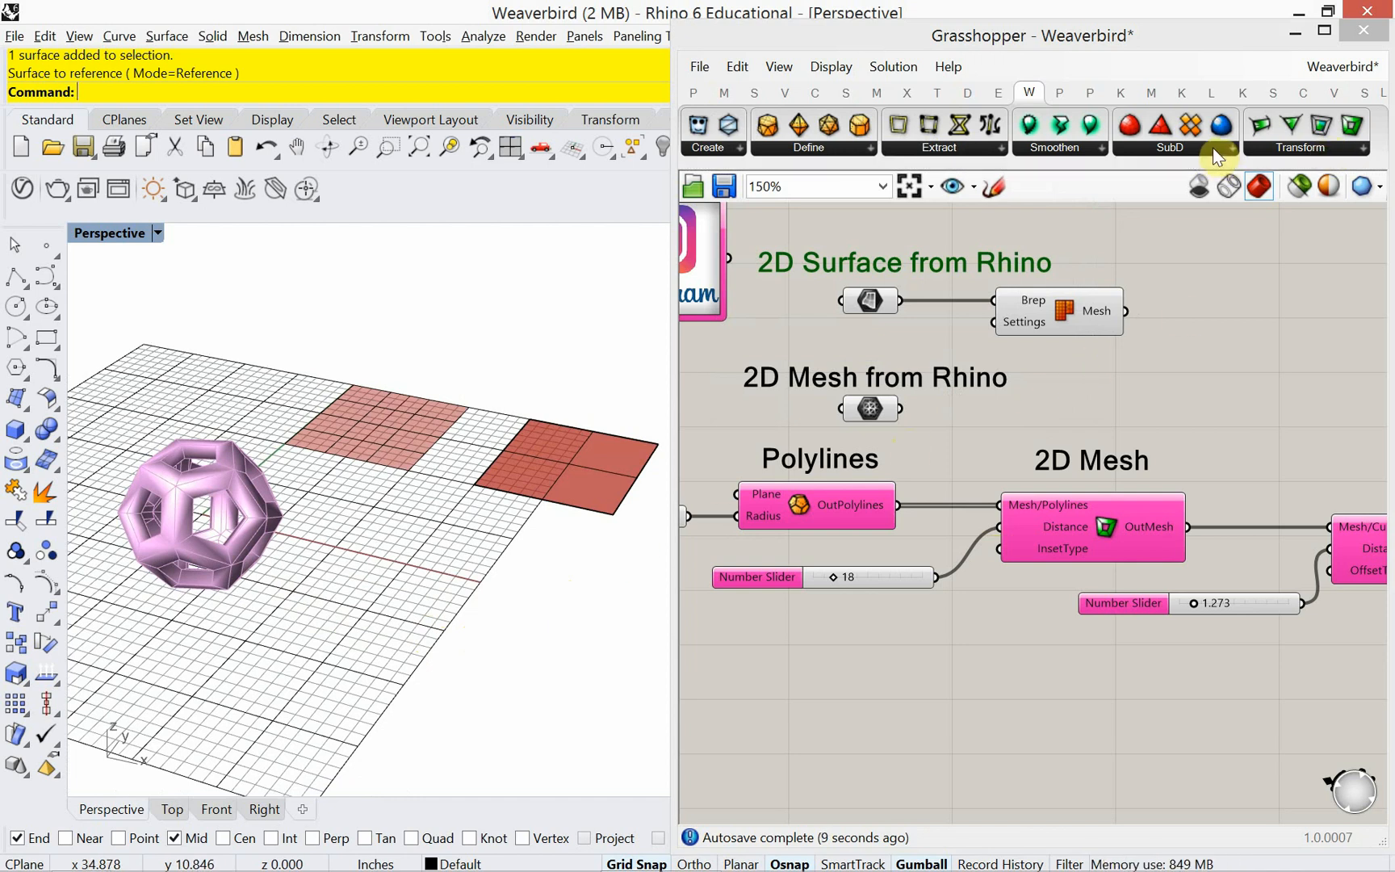
Look through Weaverbird's SubD components and examine the thickened dodecahedron frame up close from several angles.
{"action": "left_click", "coordinate": [1168, 149]}
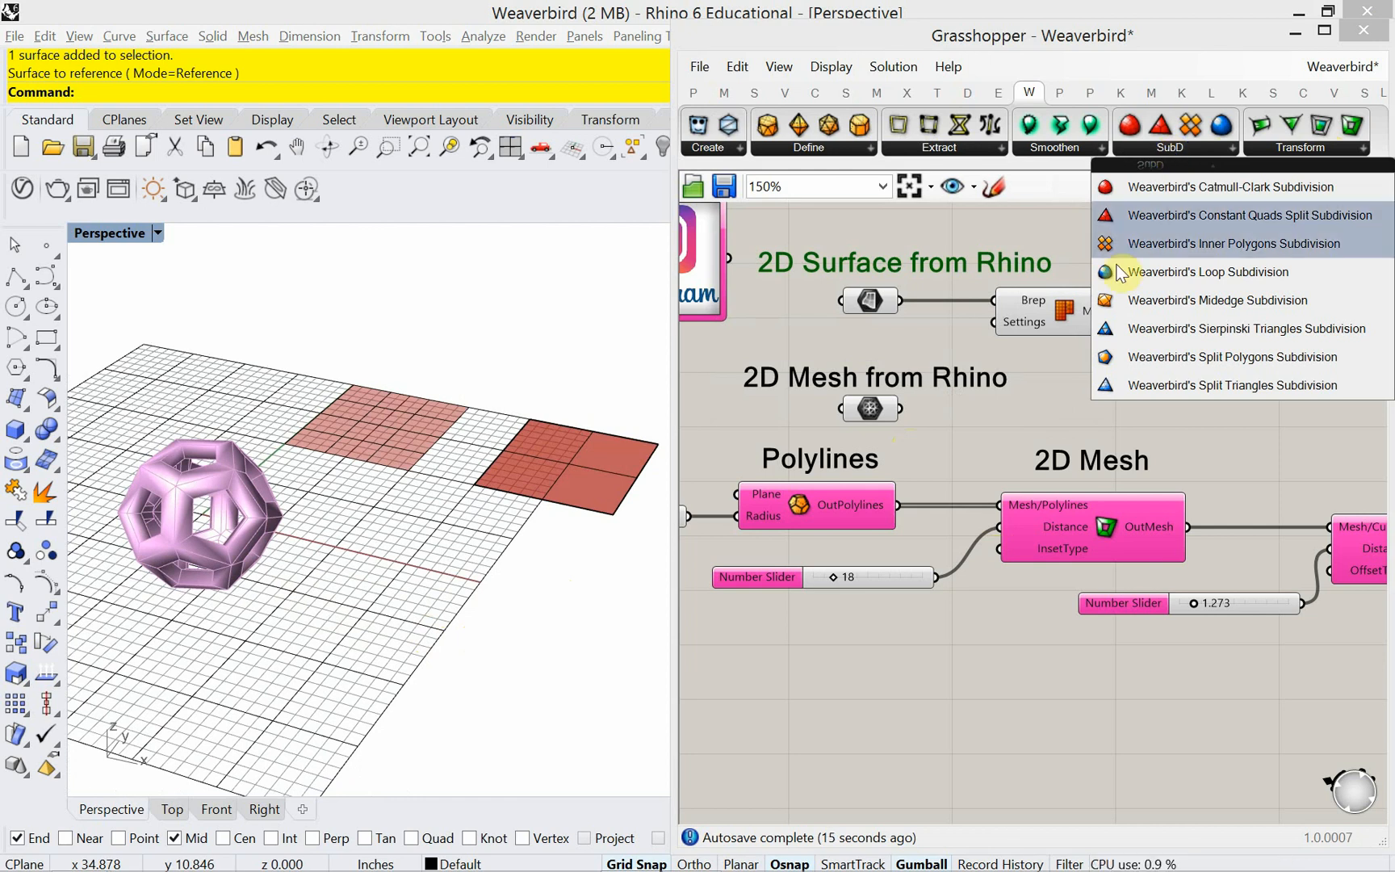
{"action": "right_click_drag", "start_coordinate": [474, 655], "coordinate": [462, 682]}
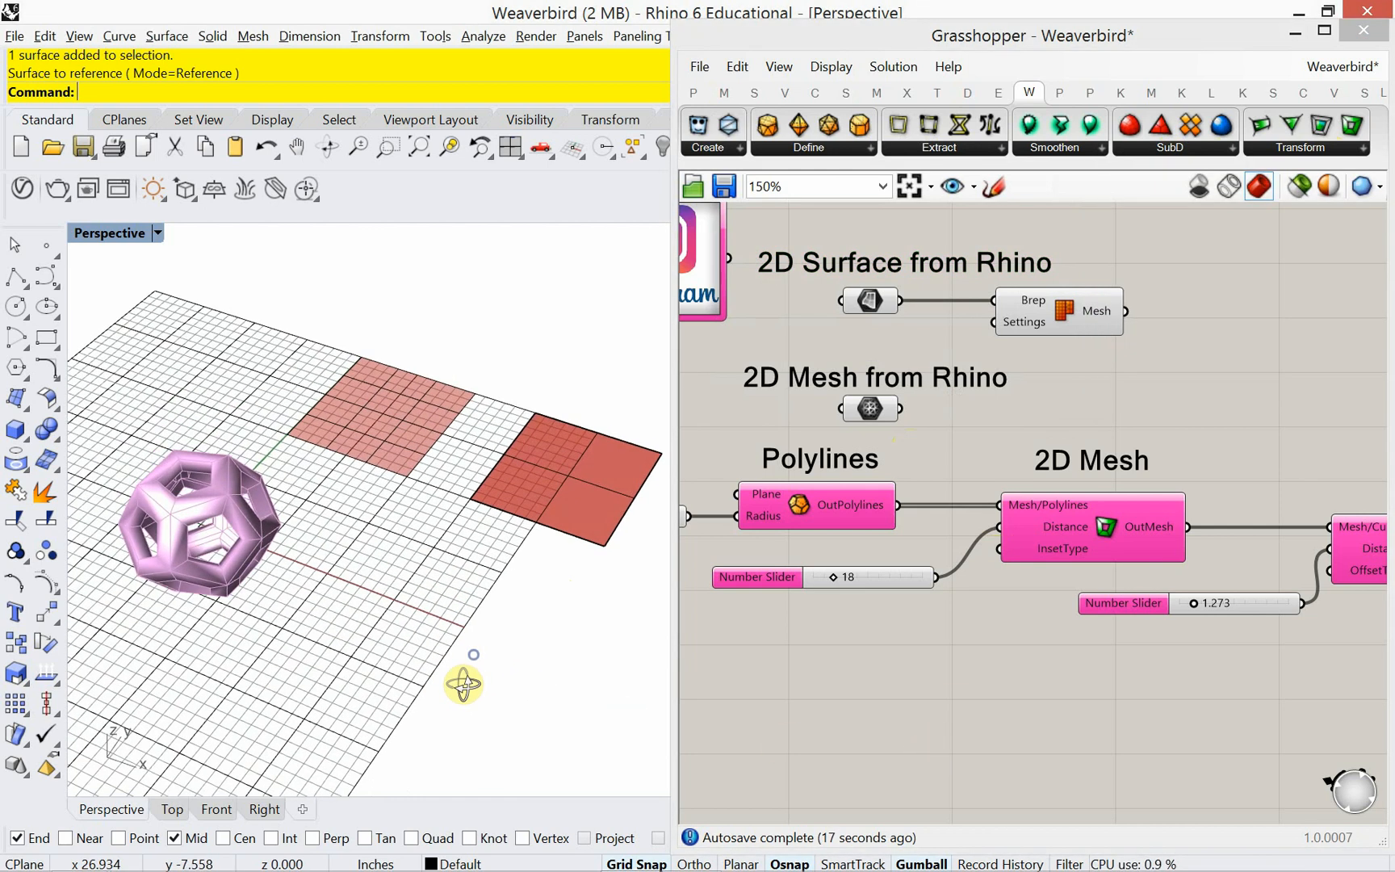
{"action": "right_click_drag", "start_coordinate": [355, 636], "coordinate": [486, 630], "text": "shift"}
{"action": "scroll", "coordinate": [344, 567], "scroll_direction": "up", "scroll_amount": 8}
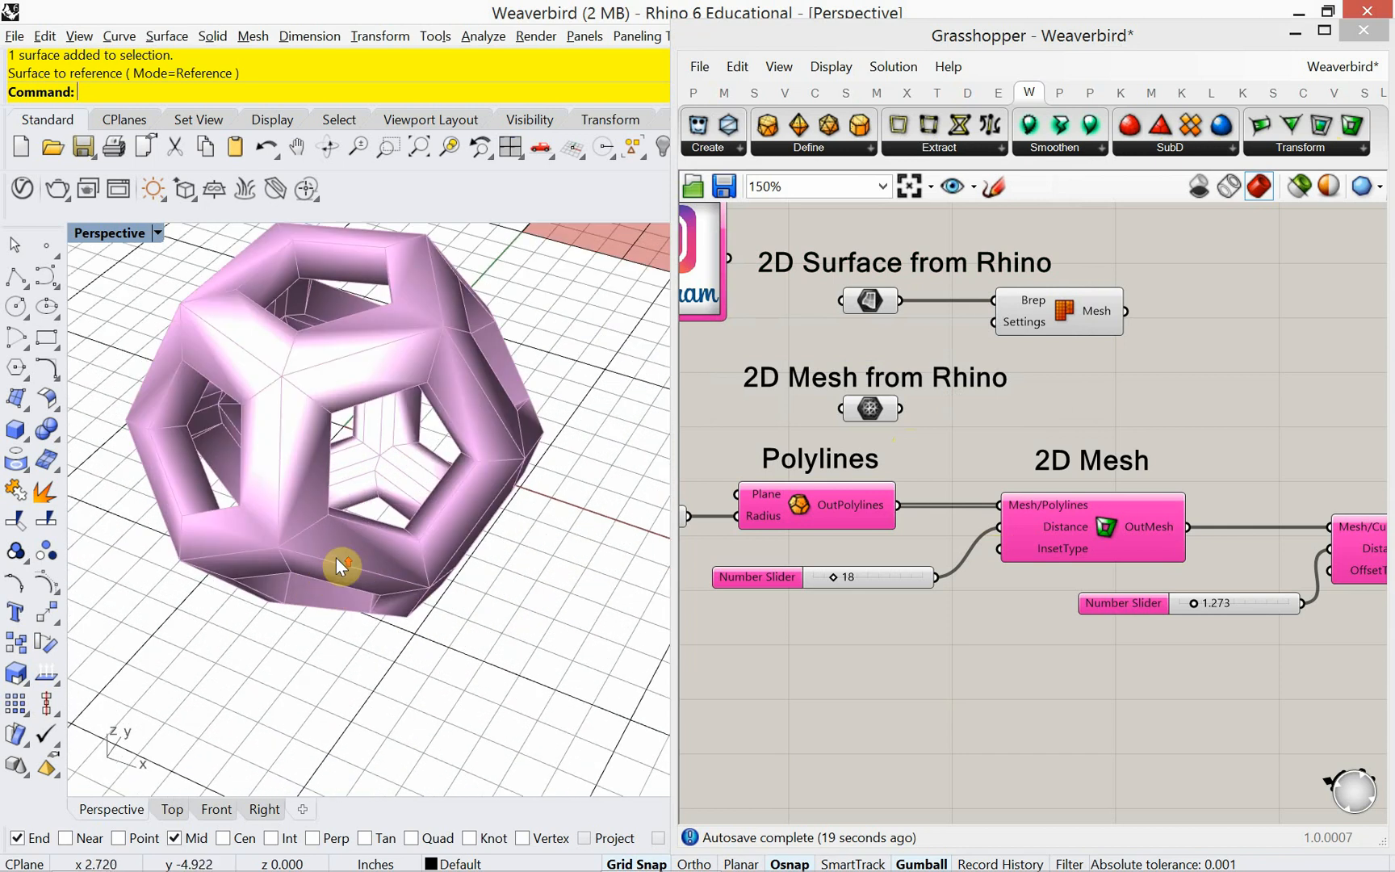
{"action": "right_click_drag", "start_coordinate": [337, 557], "coordinate": [331, 607]}
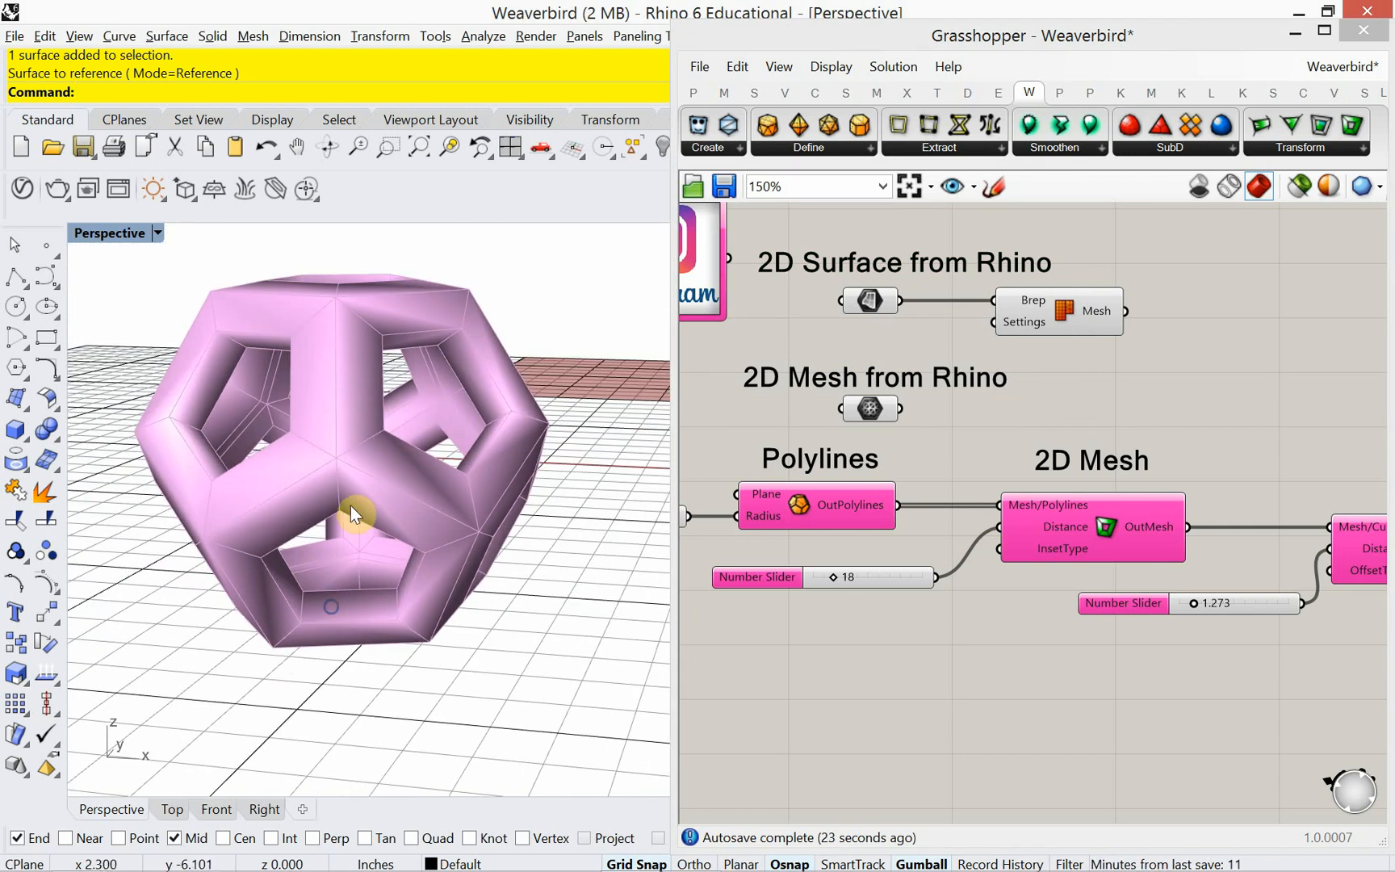
{"action": "right_click_drag", "start_coordinate": [937, 447], "coordinate": [1050, 451]}
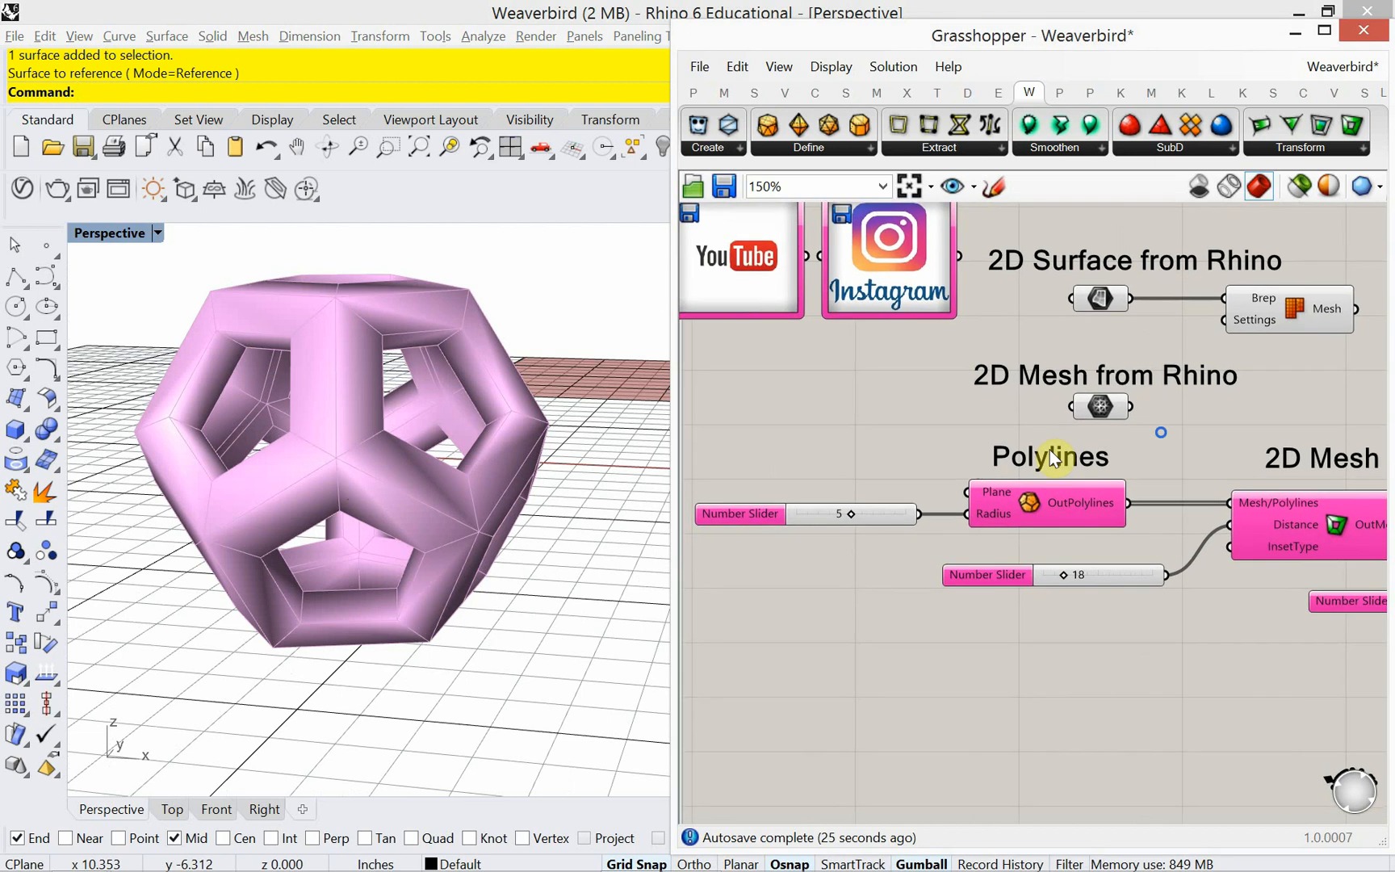
{"action": "mouse_move", "coordinate": [343, 590]}
{"action": "right_mouse_down"}
{"action": "mouse_move", "coordinate": [334, 579]}
{"action": "mouse_move", "coordinate": [337, 599]}
{"action": "right_mouse_up"}
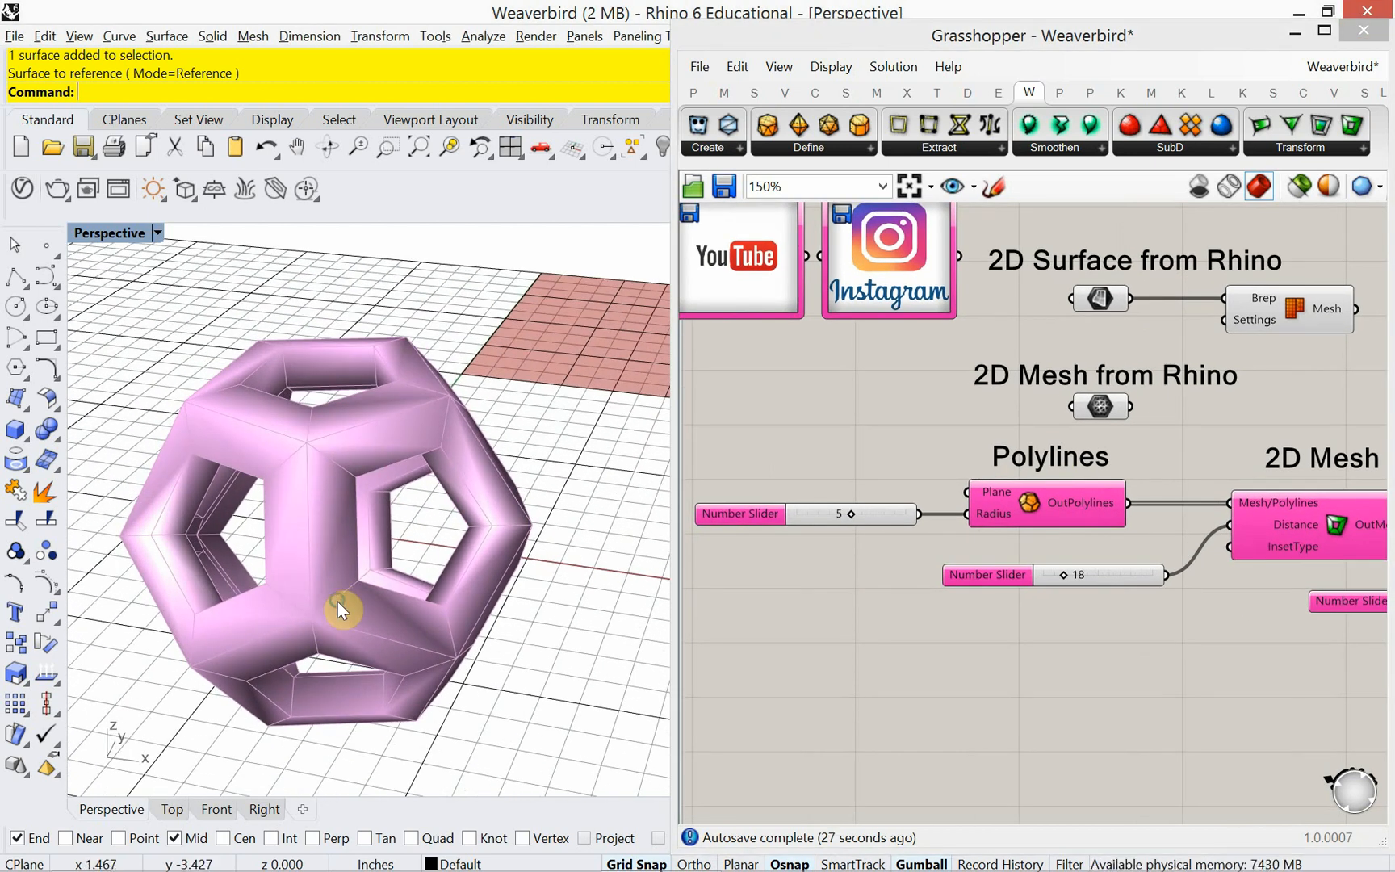
Review the whole definition, from the Polylines radius slider through the 2D Mesh and 3D Mesh components to the preview component.
{"action": "right_click_drag", "start_coordinate": [990, 473], "coordinate": [887, 429]}
{"action": "scroll", "coordinate": [887, 429], "scroll_direction": "down", "scroll_amount": 3}
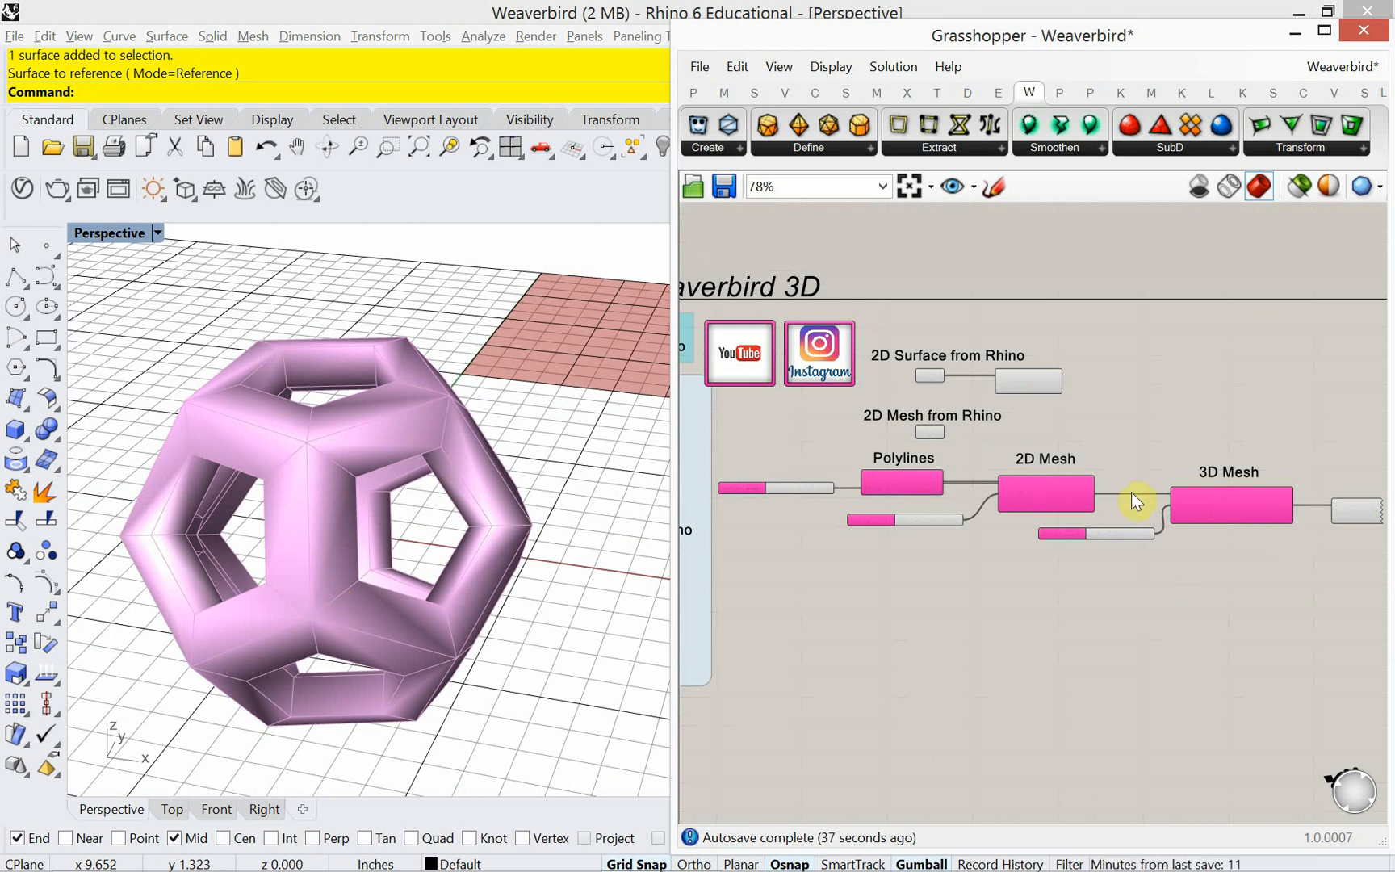
{"action": "scroll", "coordinate": [872, 533], "scroll_direction": "up", "scroll_amount": 3}
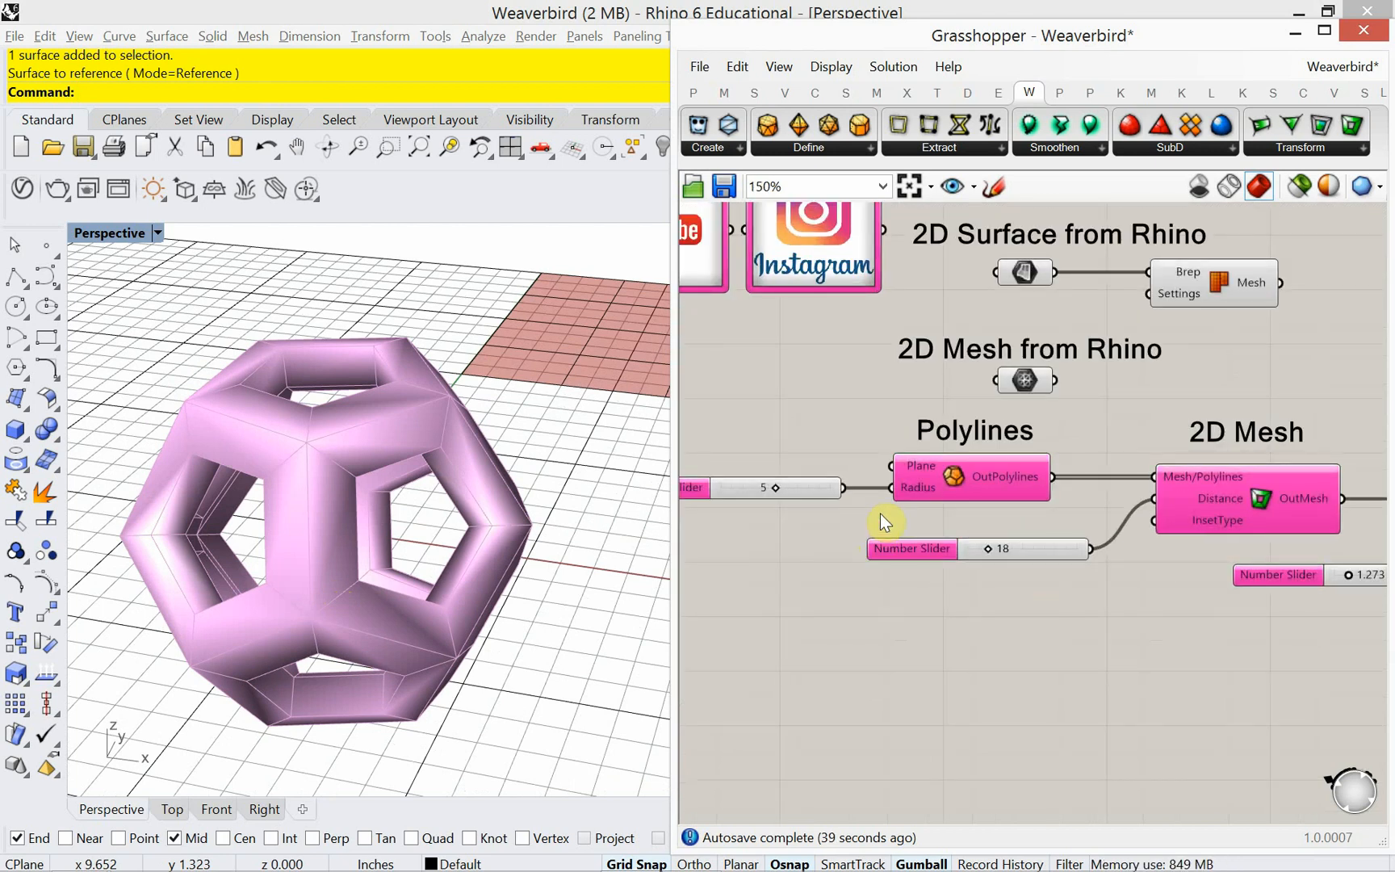
{"action": "right_click_drag", "start_coordinate": [879, 513], "coordinate": [1052, 475]}
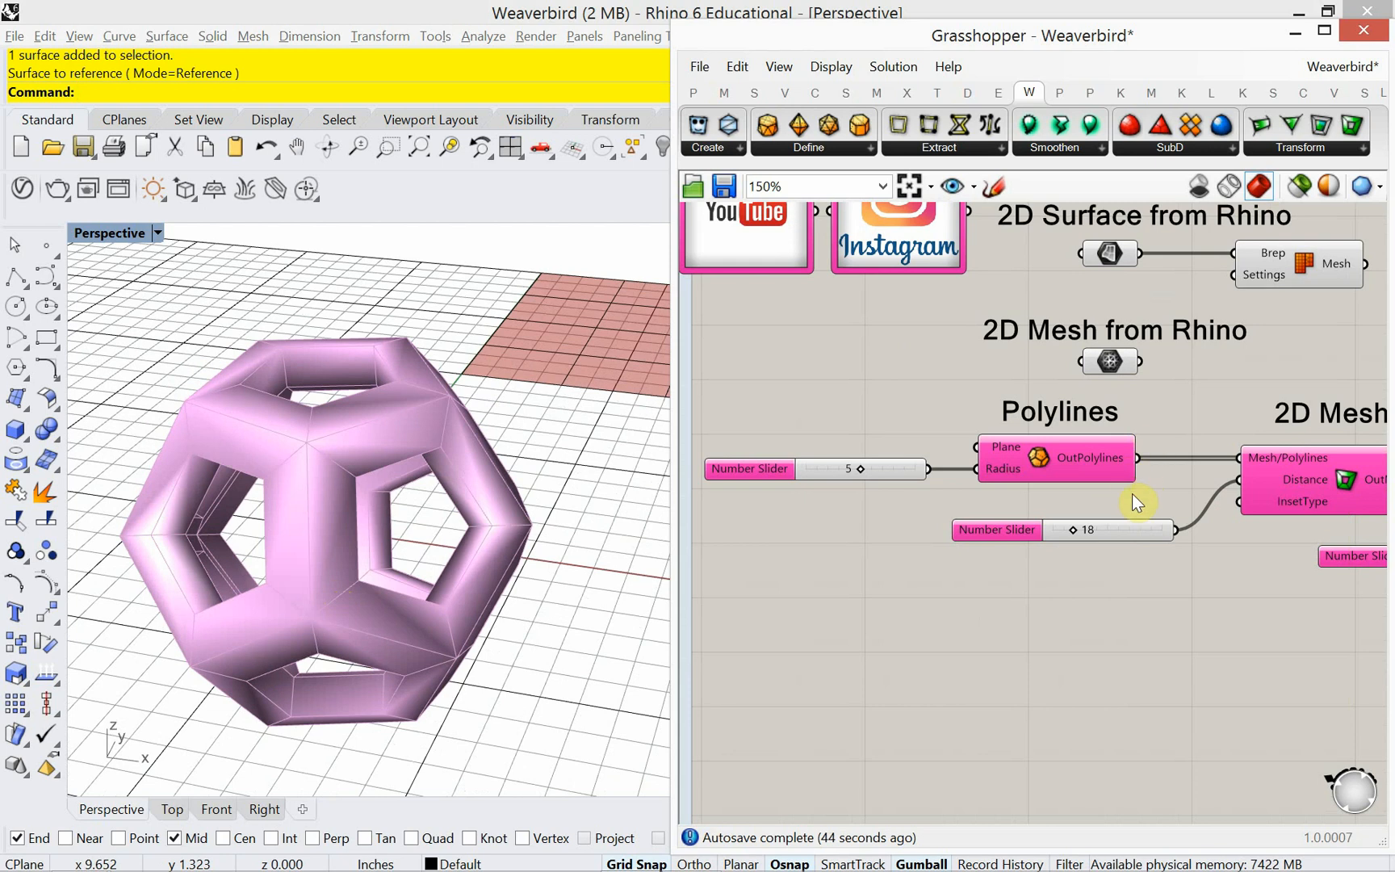
{"action": "right_click_drag", "start_coordinate": [1302, 561], "coordinate": [947, 334]}
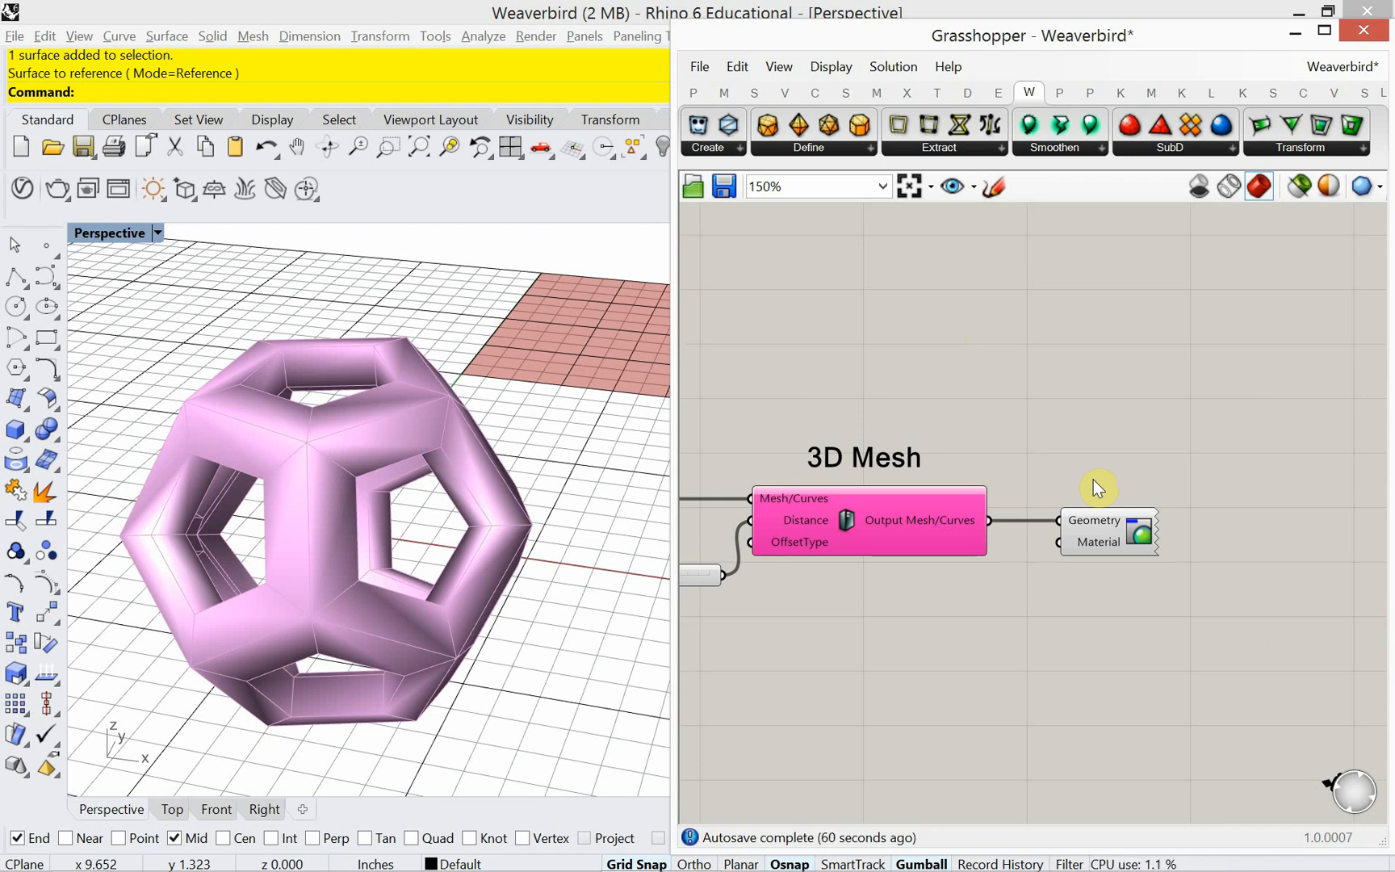
{"action": "left_click", "coordinate": [765, 493]}
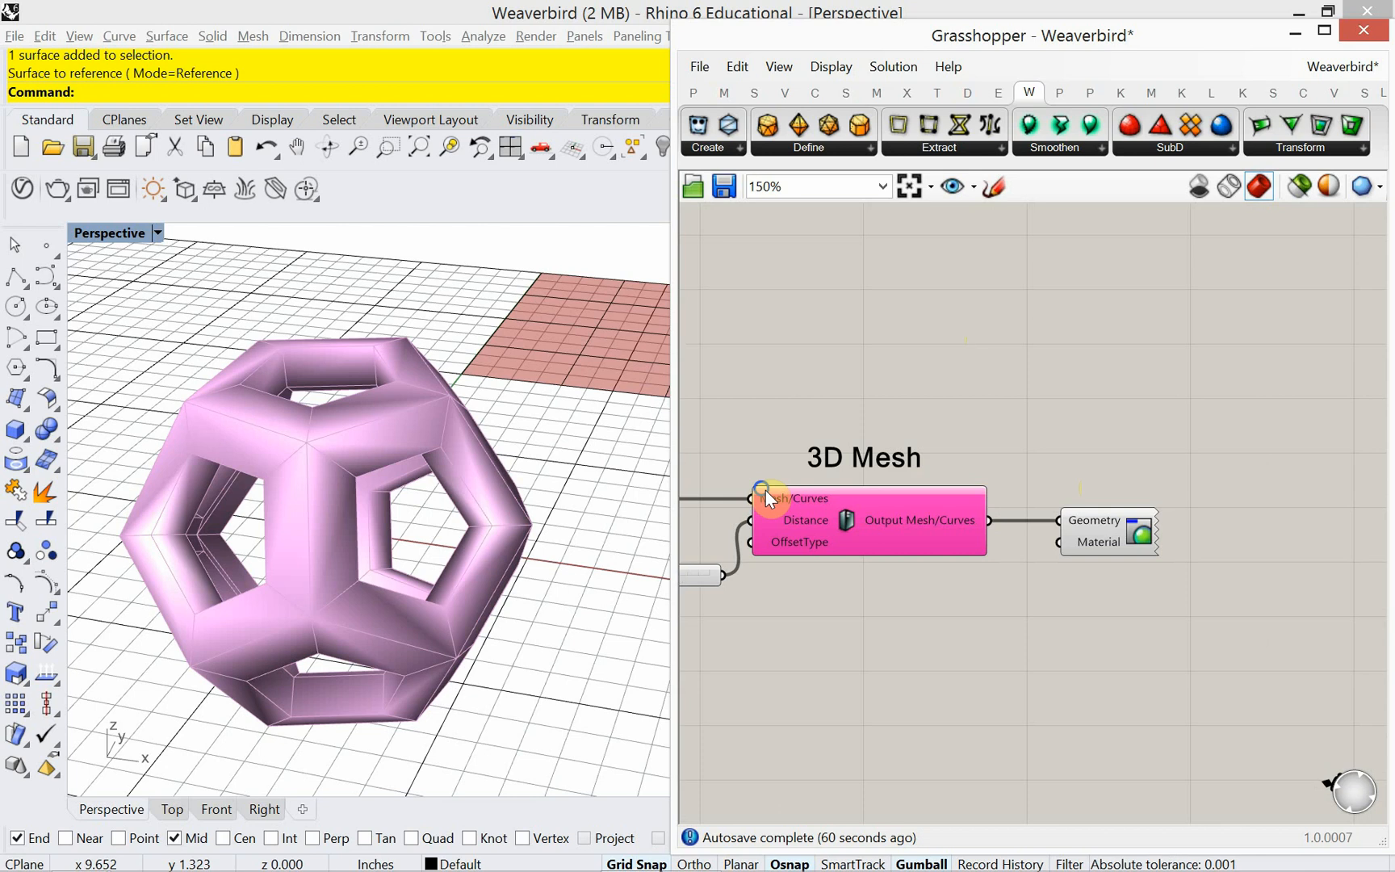
{"action": "right_click_drag", "start_coordinate": [765, 490], "coordinate": [1048, 457]}
{"action": "scroll", "coordinate": [1048, 457], "scroll_direction": "down", "scroll_amount": 1}
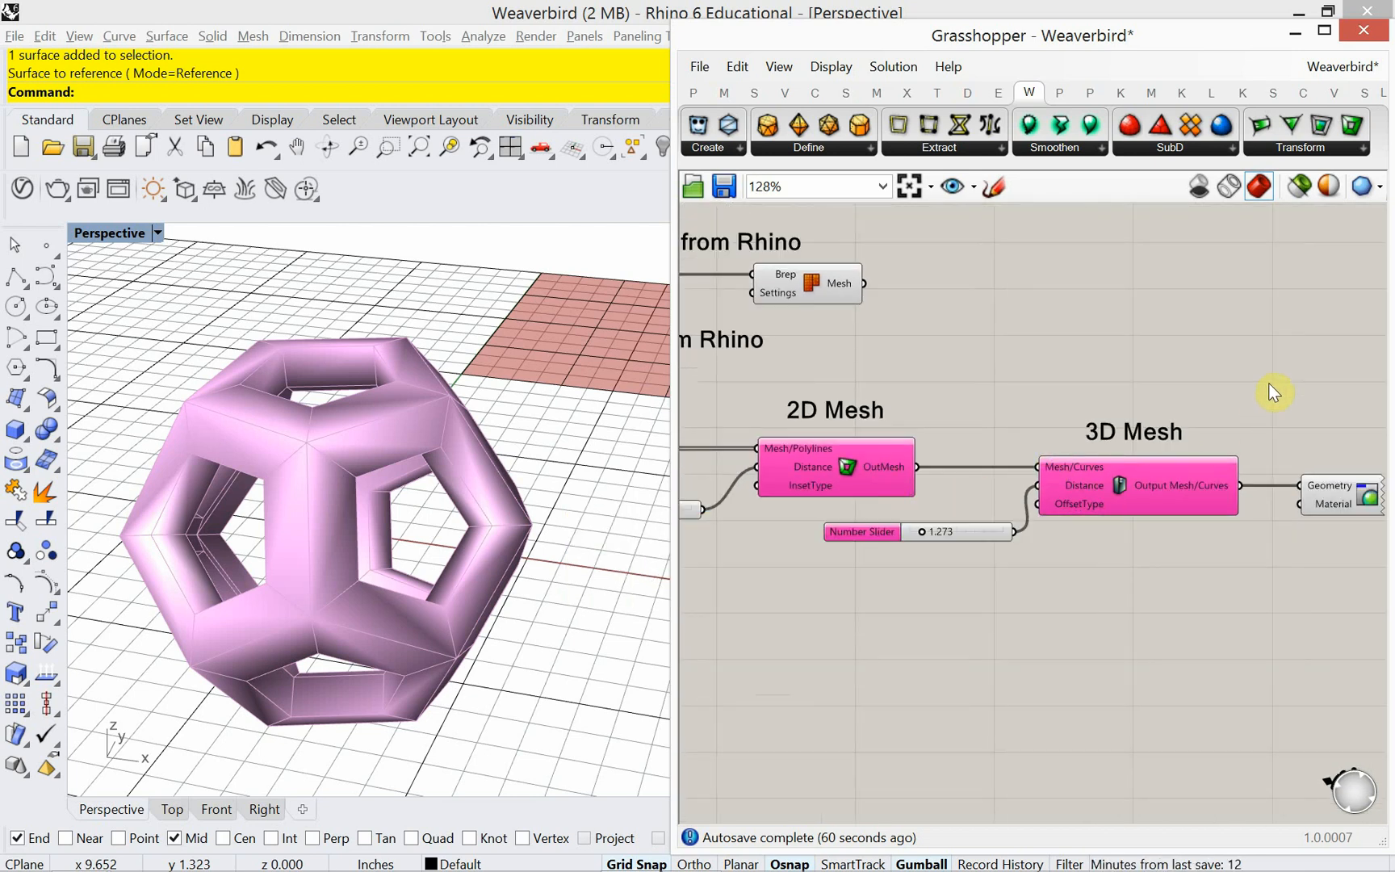
Add a Weaverbird's Catmull-Clark Subdivision component beside the 3D Mesh component and feed it the 3D Mesh output.
{"action": "right_click_drag", "start_coordinate": [1274, 392], "coordinate": [1092, 408]}
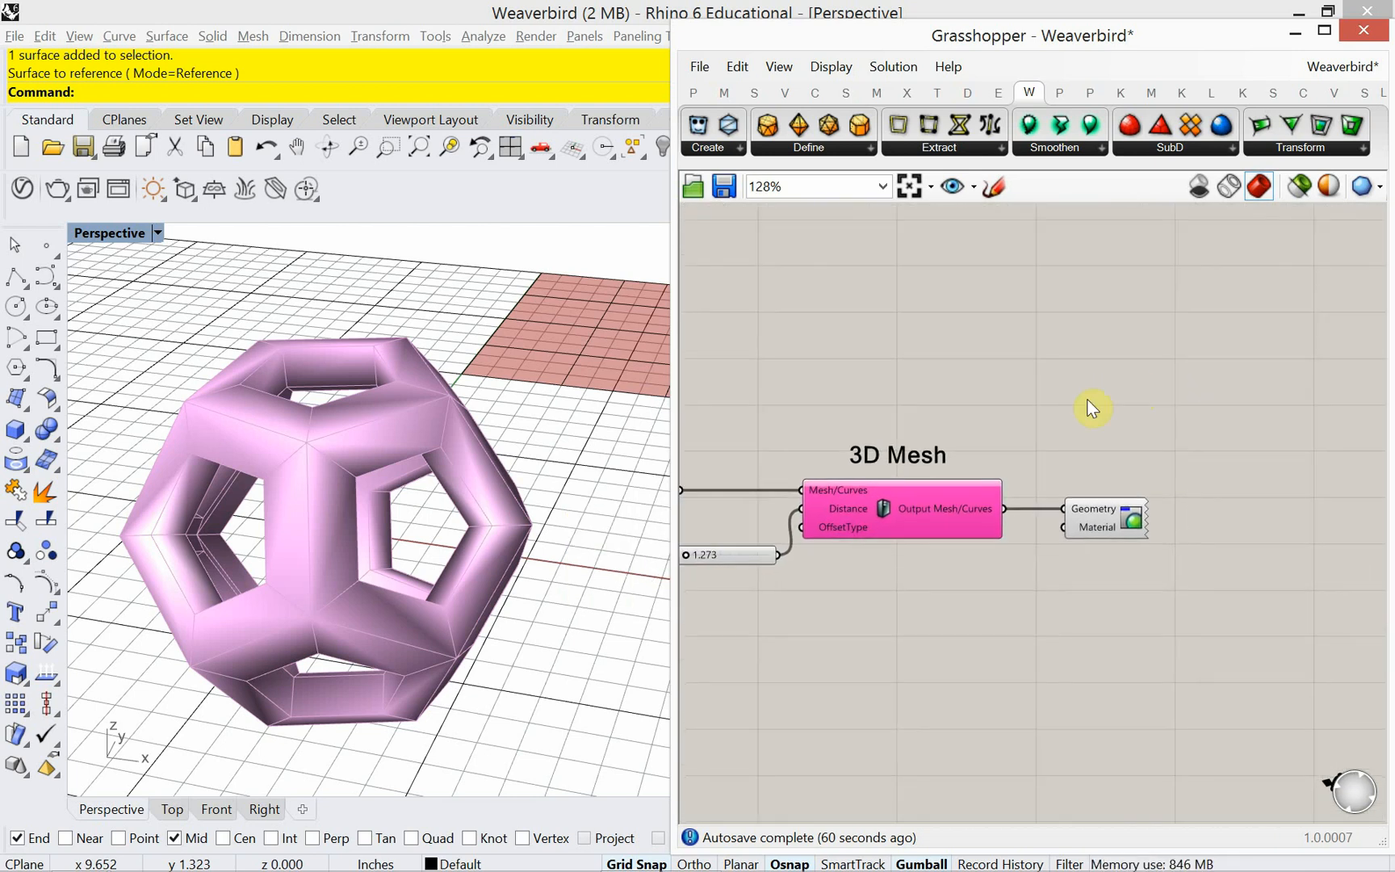
{"action": "left_click", "coordinate": [1190, 150]}
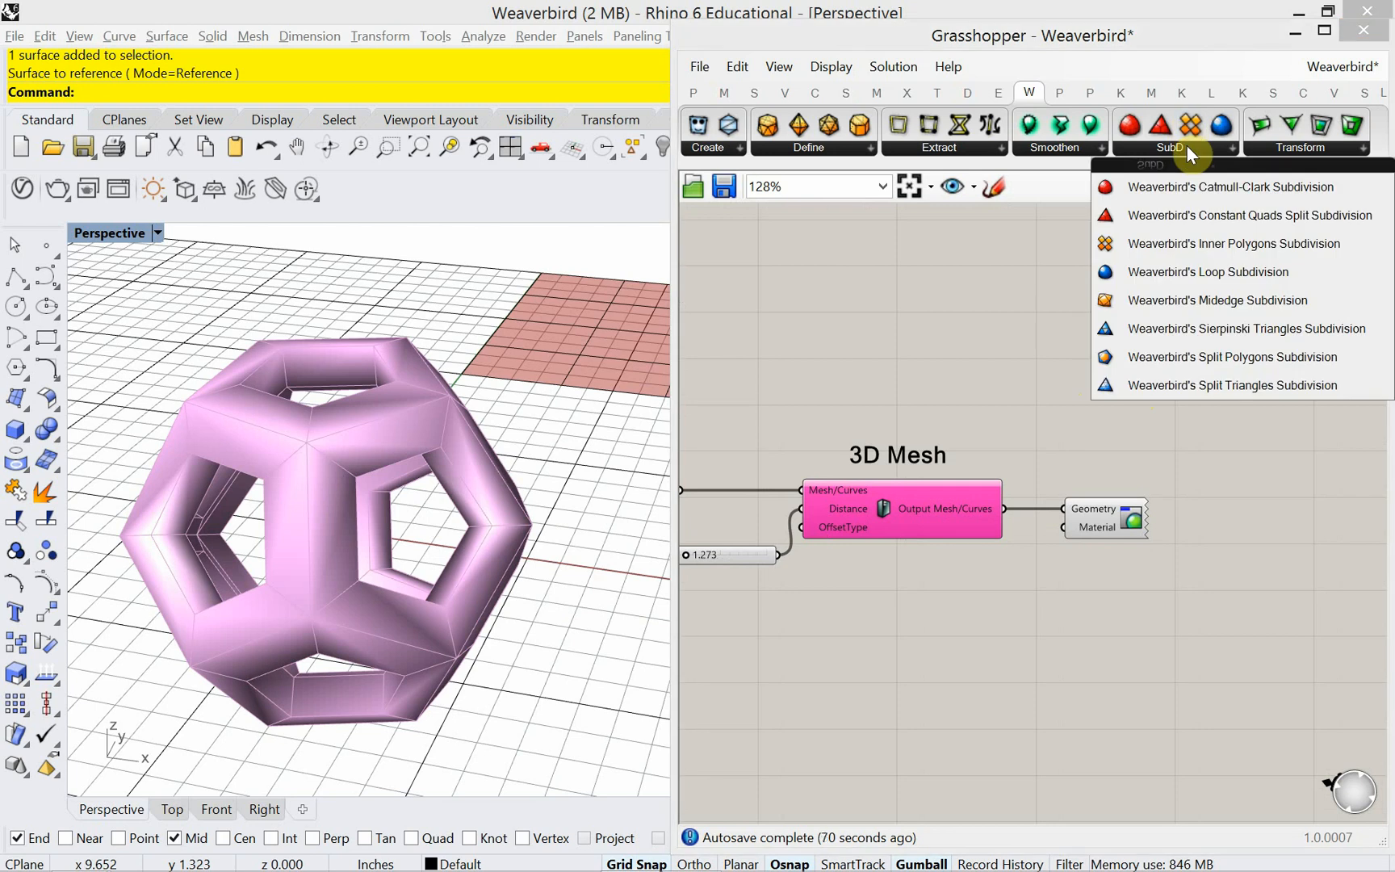
{"action": "left_click", "coordinate": [1173, 187]}
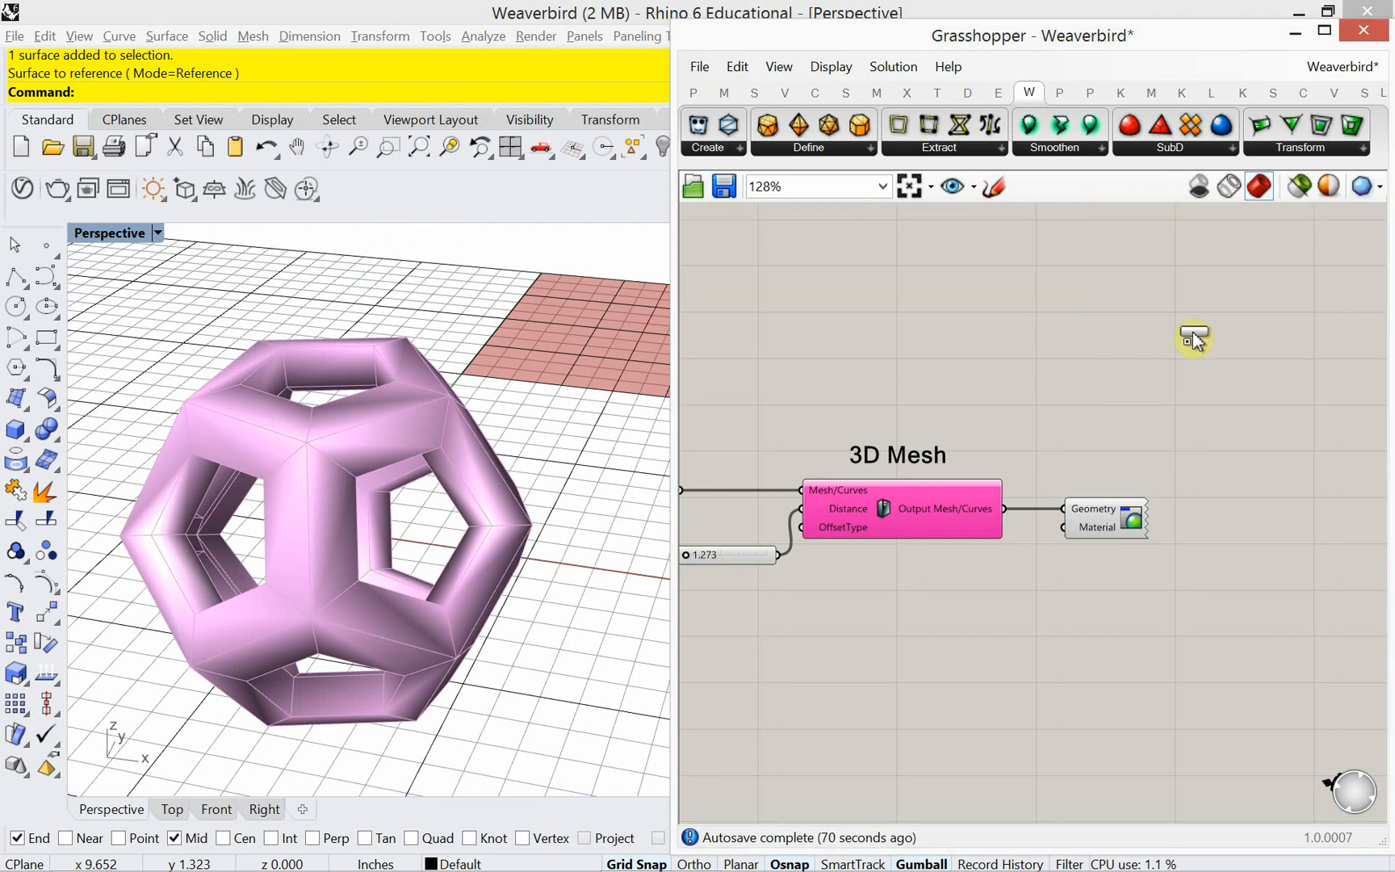
{"action": "left_click", "coordinate": [1196, 410]}
{"action": "left_click_drag", "start_coordinate": [1190, 429], "coordinate": [1174, 454]}
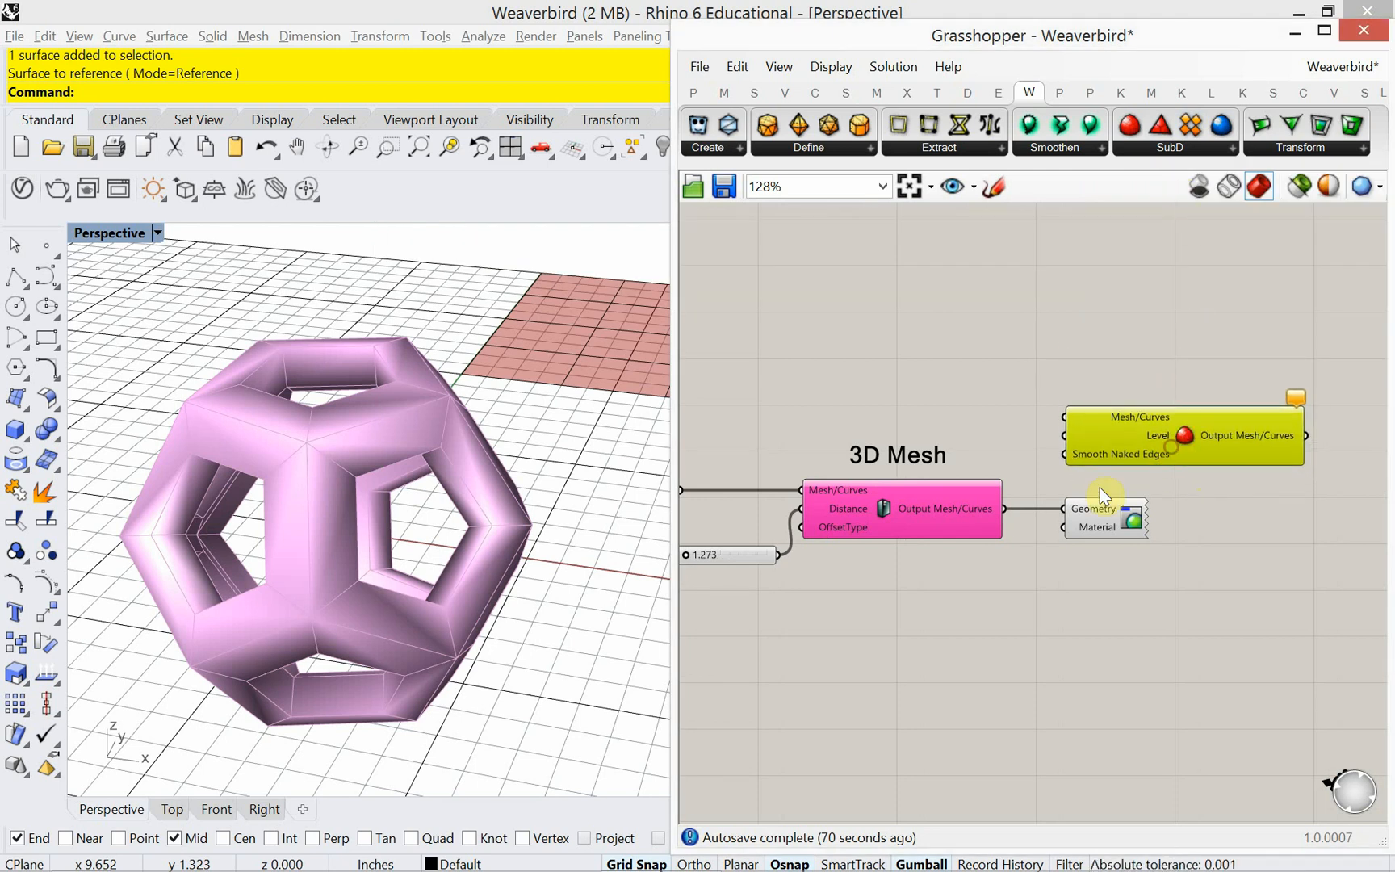
{"action": "left_click_drag", "start_coordinate": [1007, 516], "coordinate": [1171, 417]}
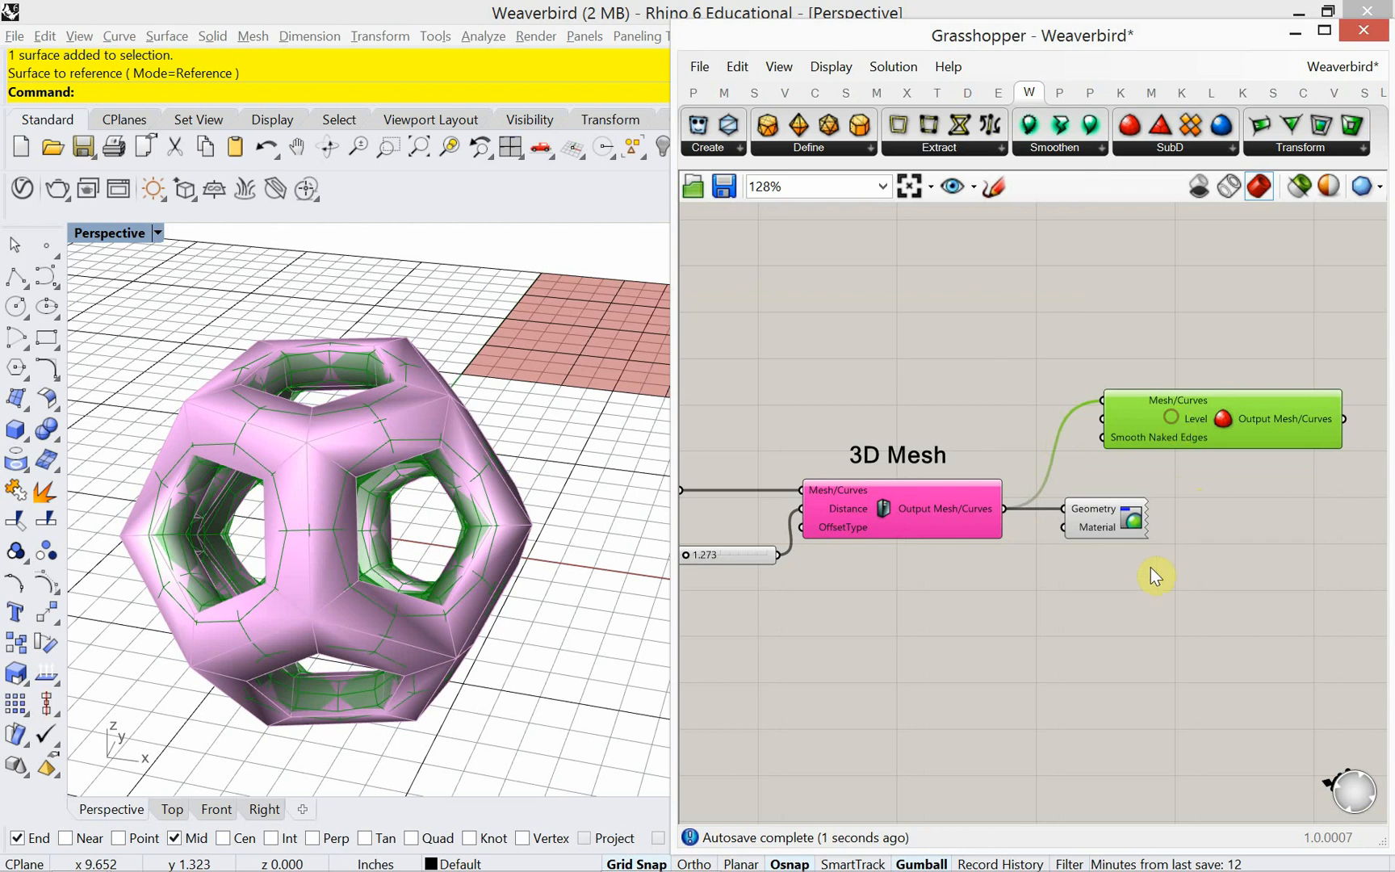
Move the custom preview component beyond the subdivision component and feed its Geometry input from the Catmull-Clark output.
{"action": "left_click_drag", "start_coordinate": [1065, 528], "coordinate": [1265, 533]}
{"action": "left_click_drag", "start_coordinate": [1114, 523], "coordinate": [1286, 514]}
{"action": "right_click_drag", "start_coordinate": [1243, 513], "coordinate": [1093, 533]}
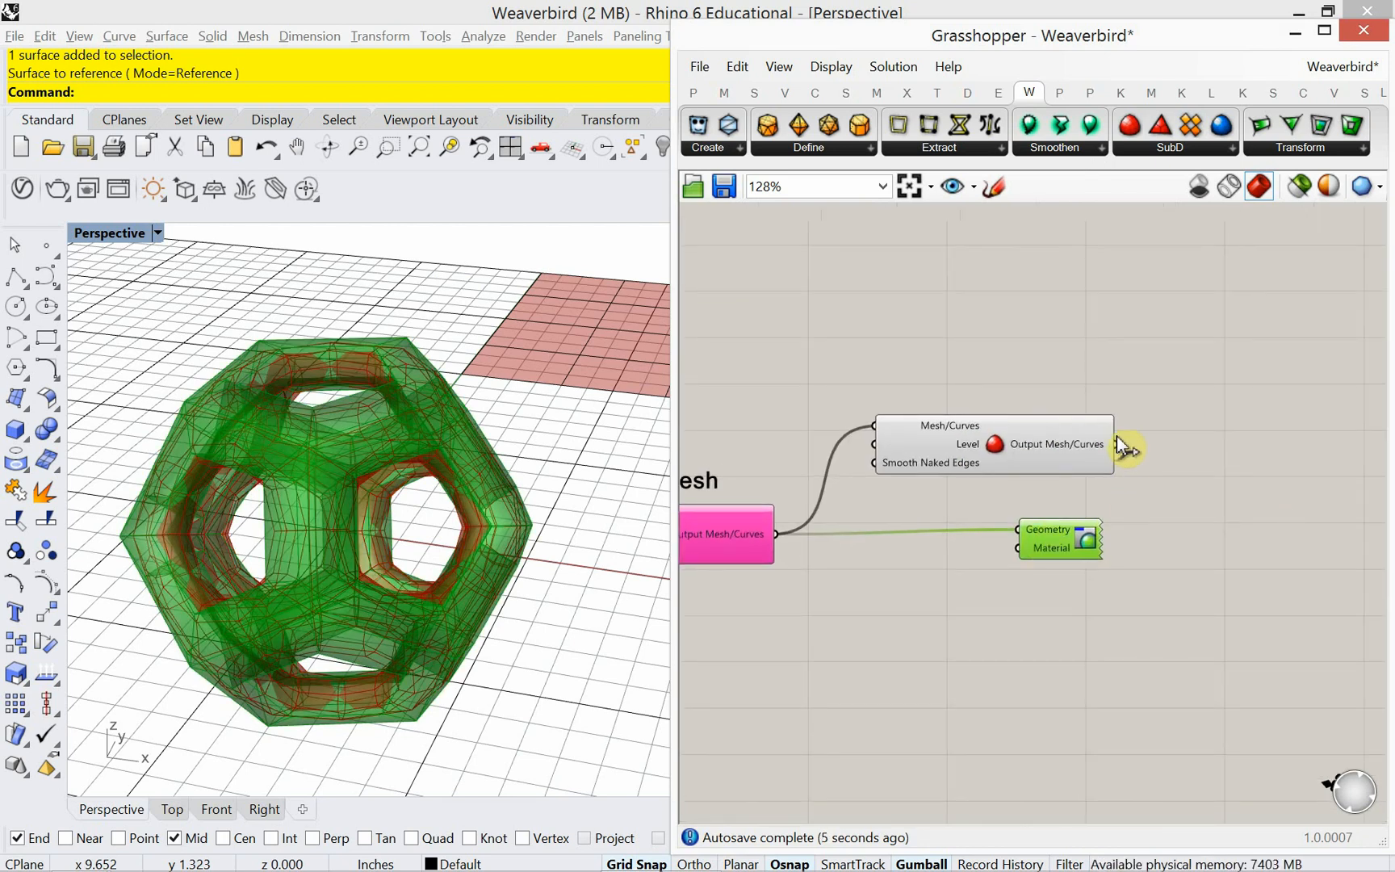
{"action": "left_click_drag", "start_coordinate": [1116, 445], "coordinate": [1193, 542], "text": "shift"}
{"action": "left_click", "coordinate": [975, 583]}
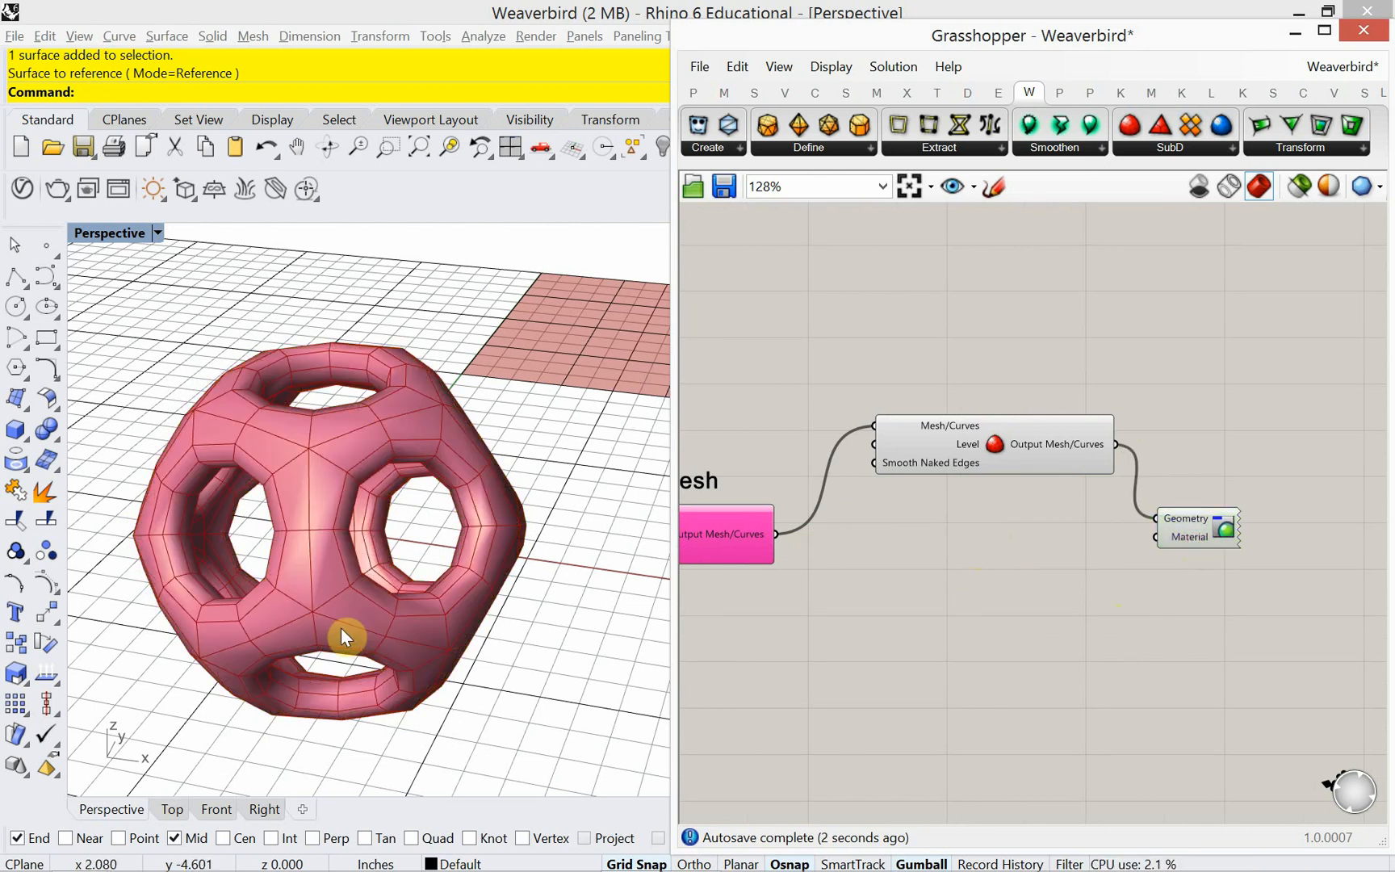
Compare the 3D Mesh offset shape with the Catmull-Clark smoothed shape by previewing each component's geometry in turn.
{"action": "mouse_move", "coordinate": [343, 632]}
{"action": "right_mouse_down"}
{"action": "mouse_move", "coordinate": [295, 592]}
{"action": "mouse_move", "coordinate": [327, 602]}
{"action": "mouse_move", "coordinate": [352, 638]}
{"action": "right_mouse_up"}
{"action": "right_click_drag", "start_coordinate": [752, 616], "coordinate": [870, 621]}
{"action": "left_click", "coordinate": [827, 548]}
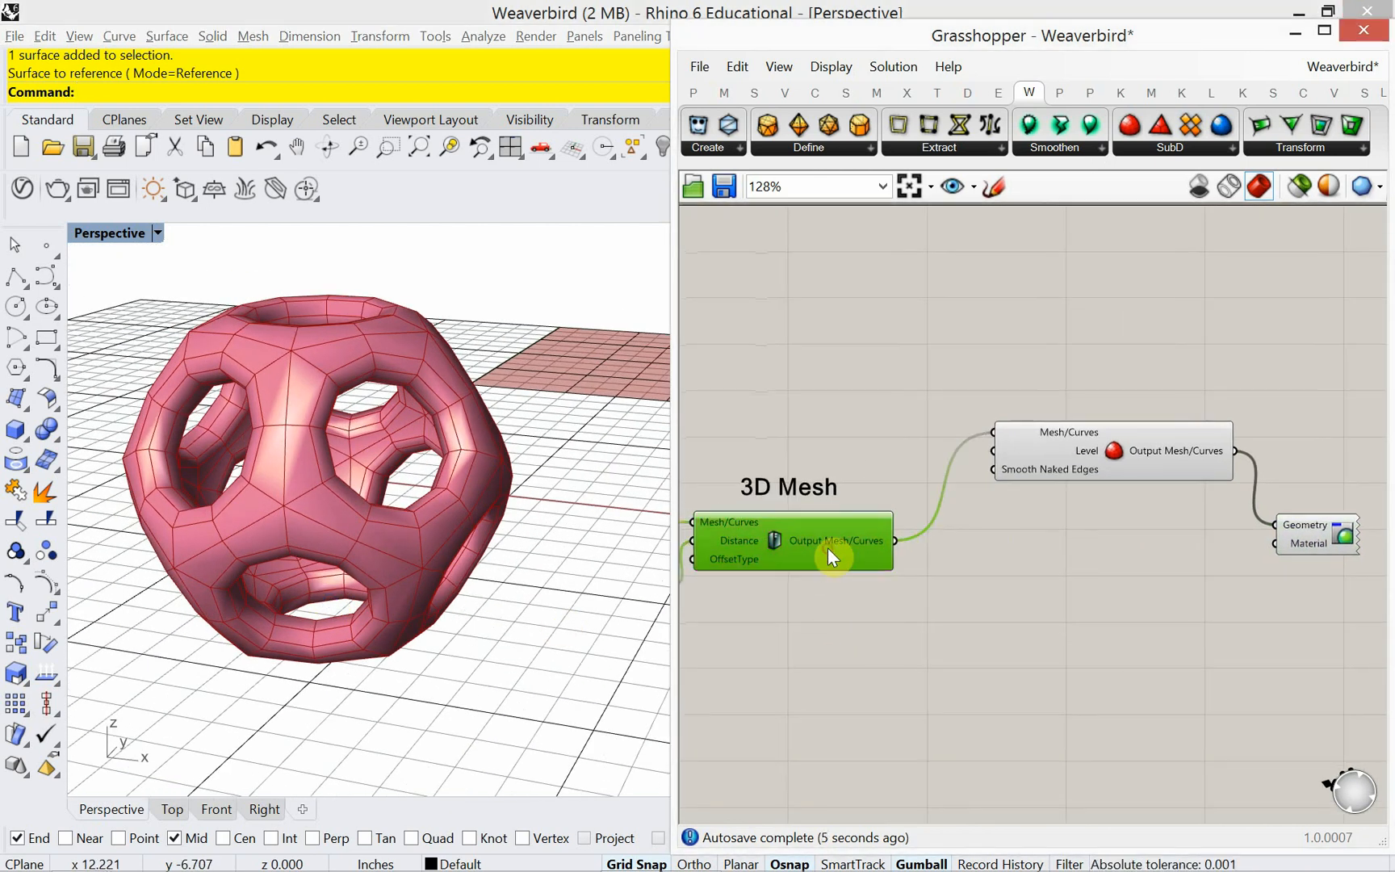
{"action": "left_click", "coordinate": [1300, 188]}
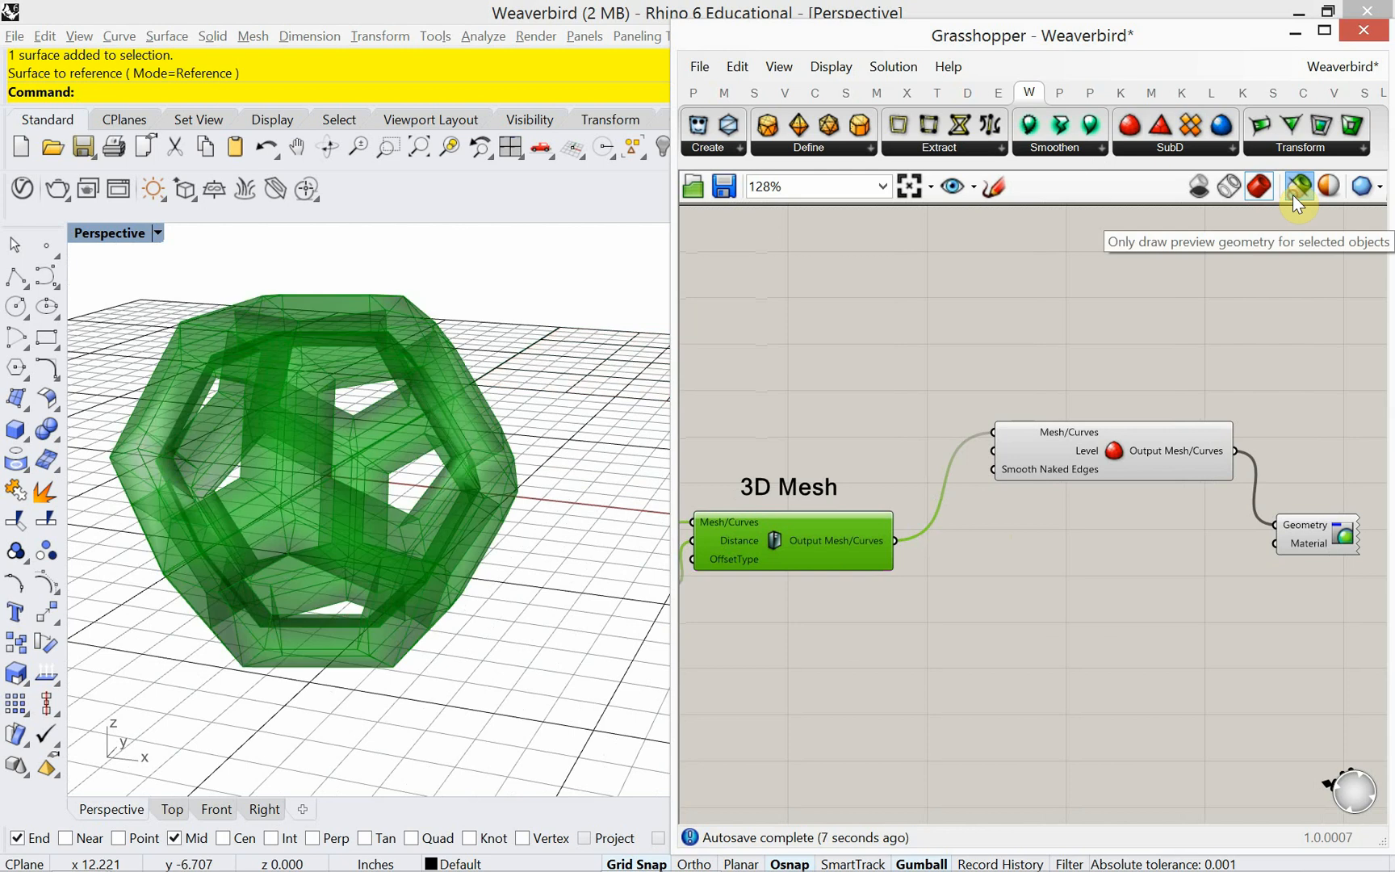
{"action": "left_click", "coordinate": [1309, 535]}
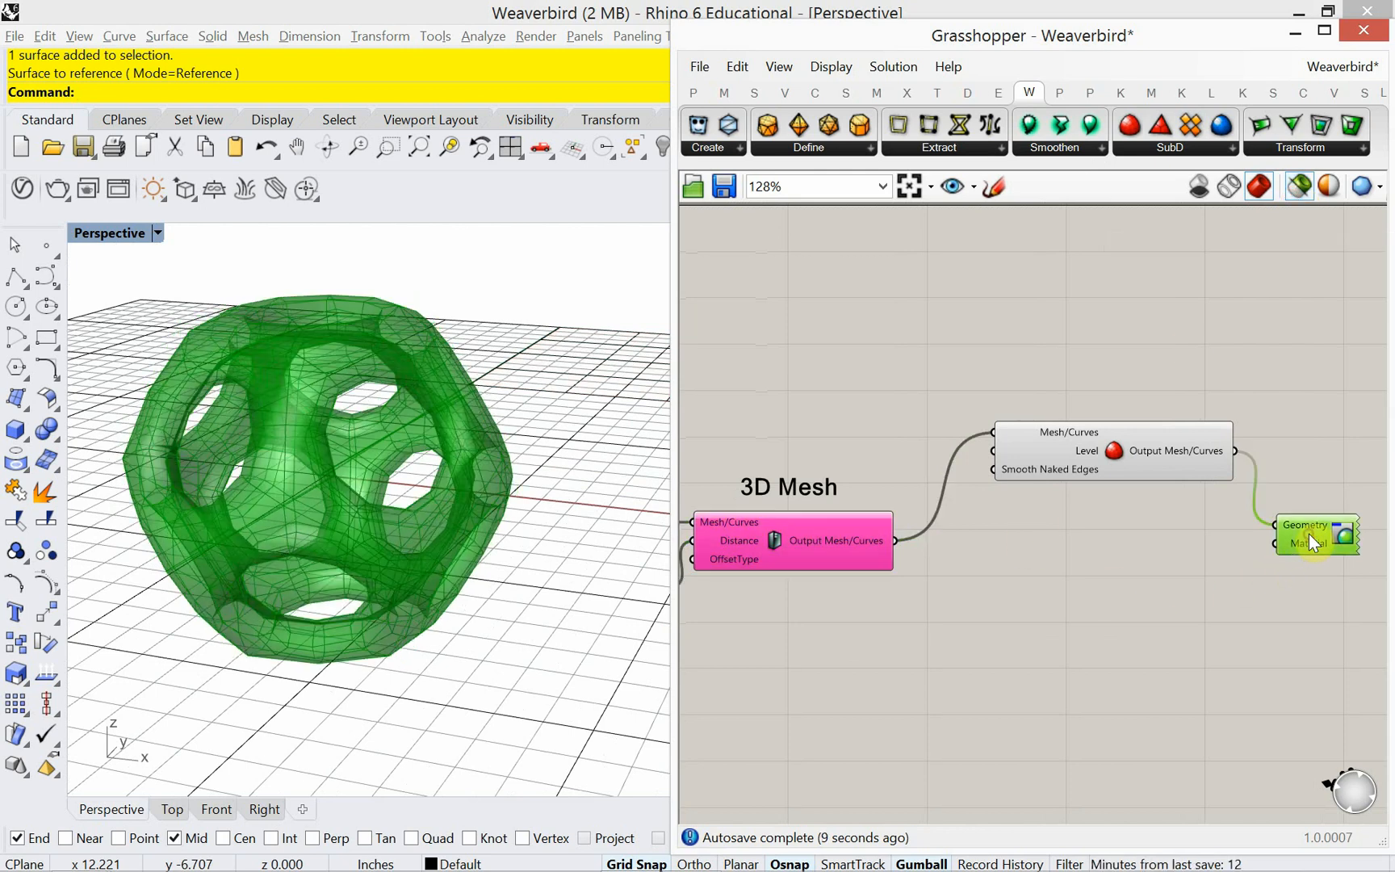
{"action": "left_click", "coordinate": [823, 553]}
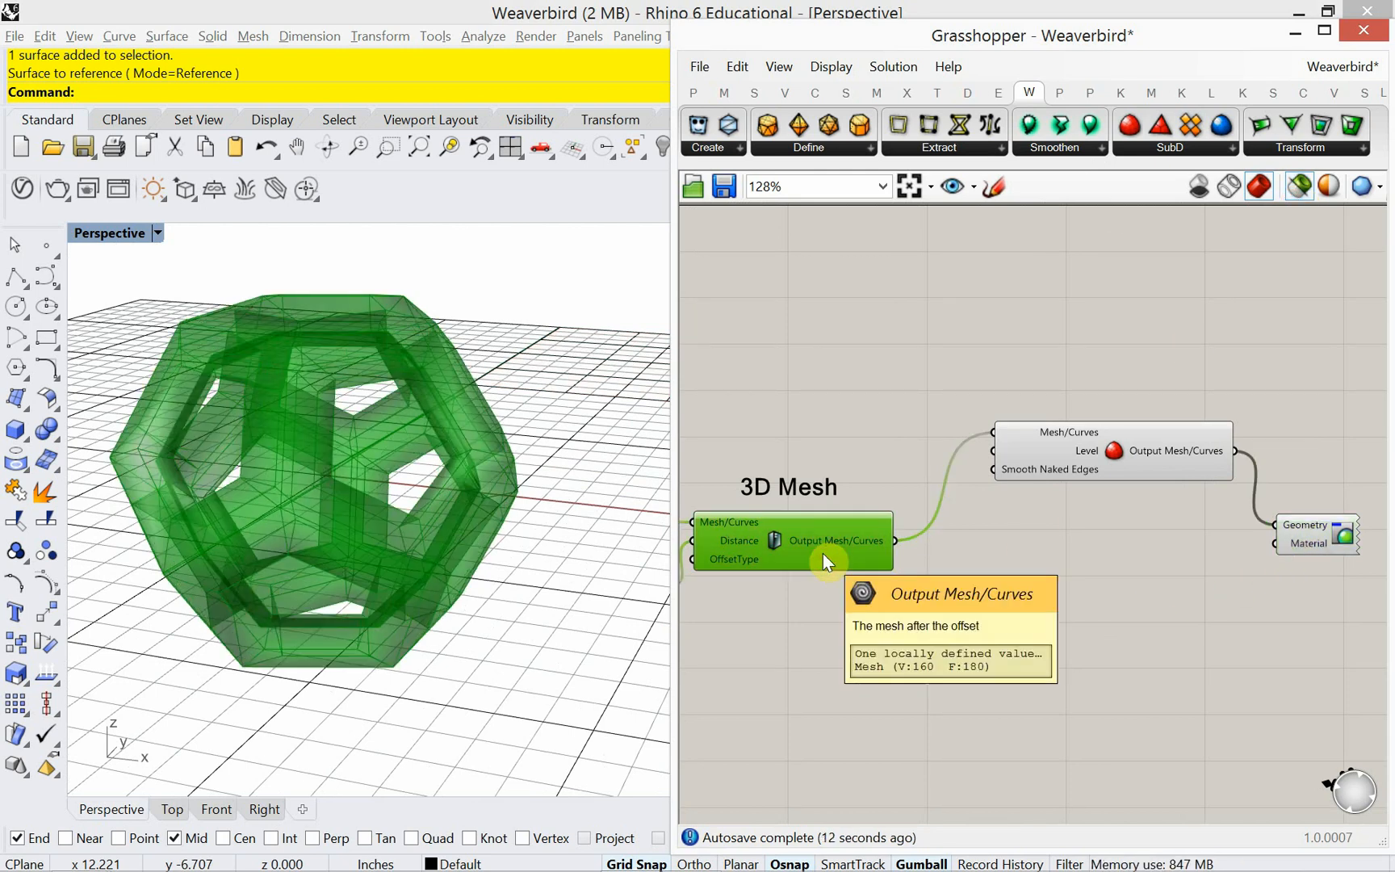
{"action": "left_click", "coordinate": [1325, 533]}
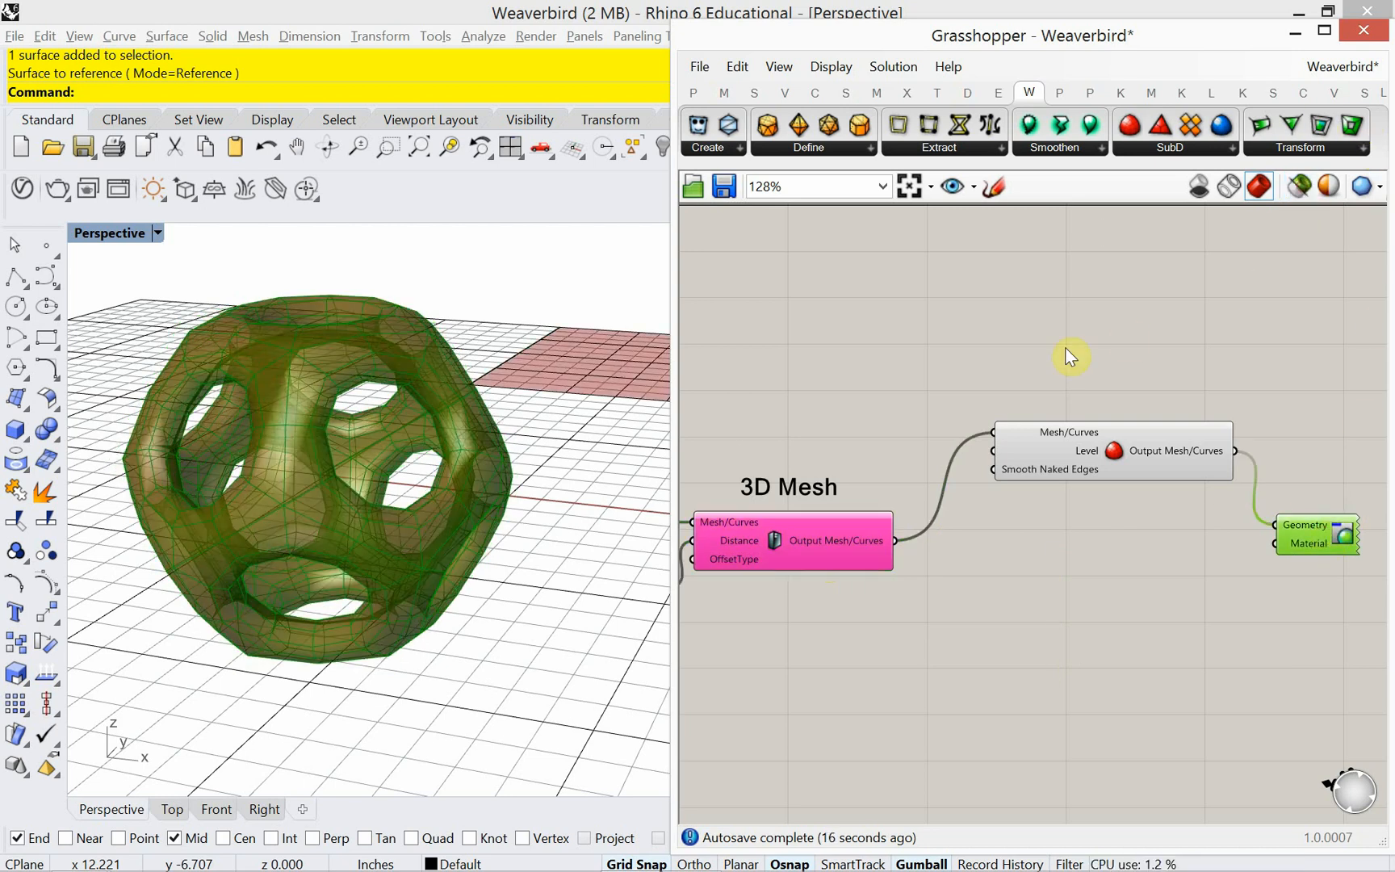
{"action": "left_click", "coordinate": [1021, 365]}
{"action": "mouse_move", "coordinate": [365, 550]}
{"action": "right_mouse_down"}
{"action": "mouse_move", "coordinate": [325, 630]}
{"action": "mouse_move", "coordinate": [302, 621]}
{"action": "mouse_move", "coordinate": [306, 570]}
{"action": "mouse_move", "coordinate": [351, 539]}
{"action": "right_mouse_up"}
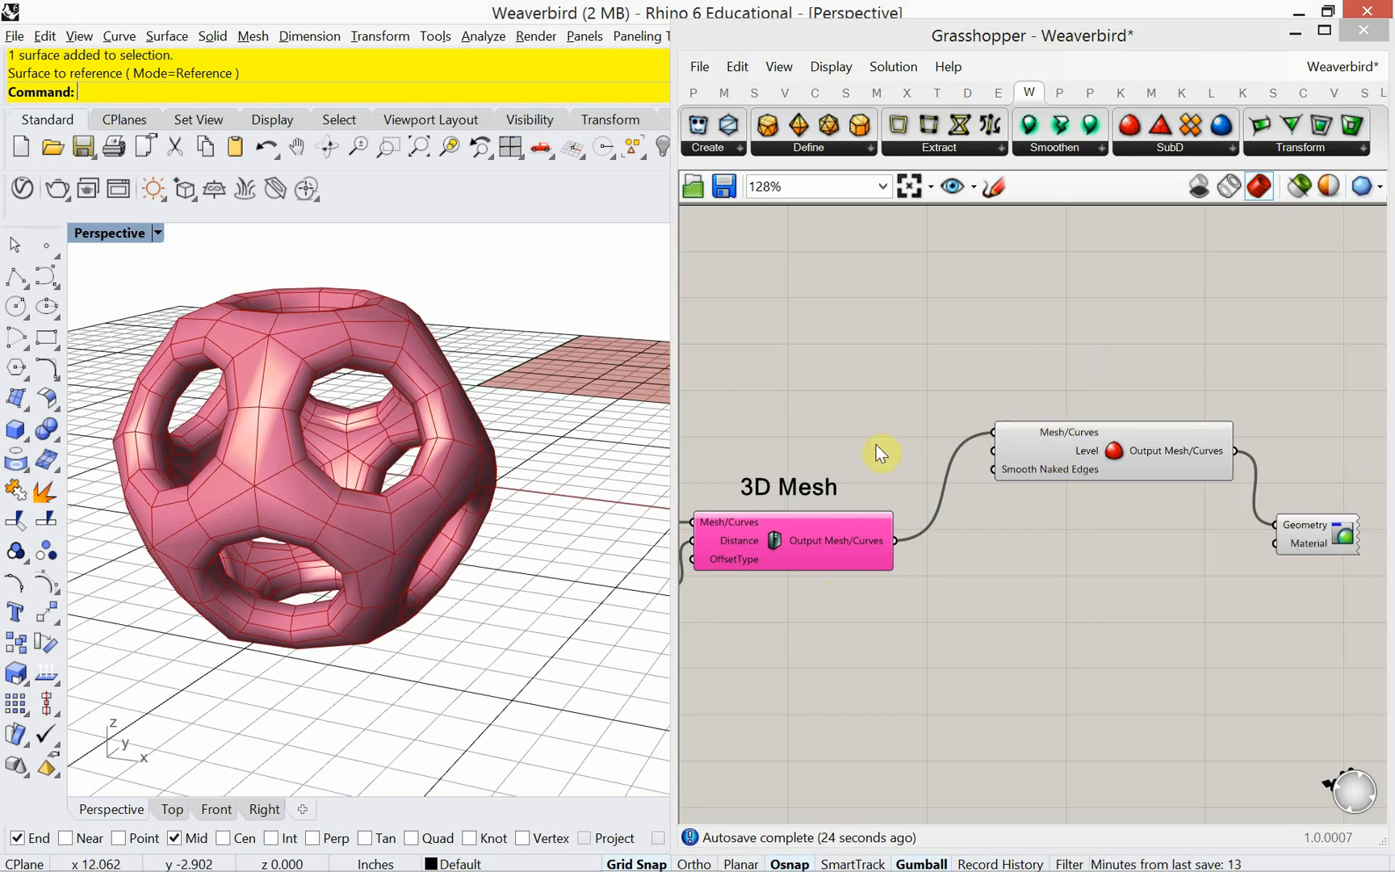
Copy the 3D Mesh label above the subdivision component, change its text to "Level of Smoothing Between 1 and 3", and centre it there.
{"action": "left_click", "coordinate": [830, 491]}
{"action": "mouse_move", "coordinate": [829, 491]}
{"action": "left_mouse_down", "text": "alt"}
{"action": "mouse_move", "coordinate": [840, 501]}
{"action": "mouse_move", "coordinate": [1128, 382]}
{"action": "left_mouse_up", "text": "alt"}
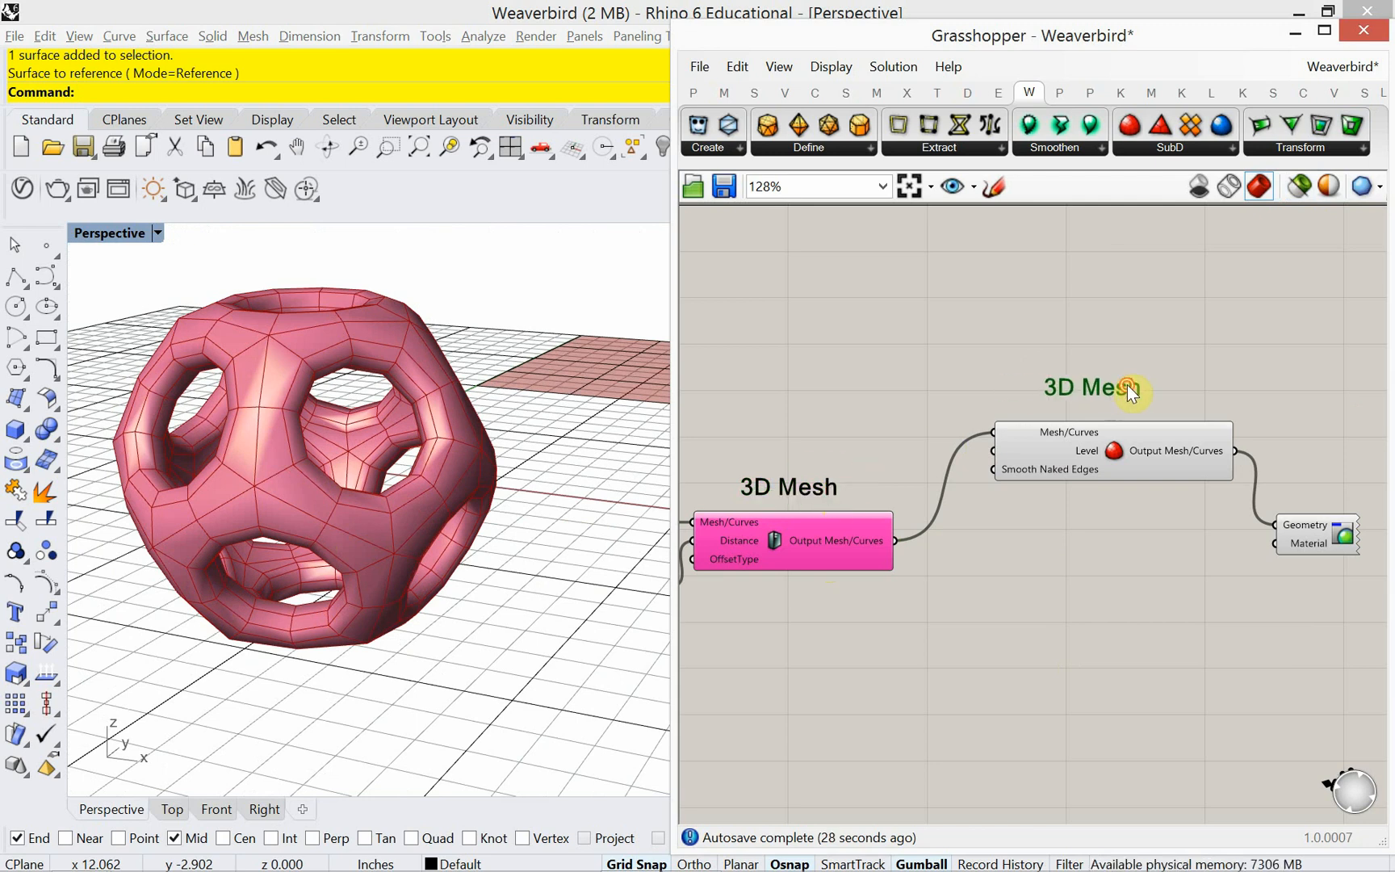
{"action": "double_click", "coordinate": [1128, 385]}
{"action": "left_click_drag", "start_coordinate": [1066, 286], "coordinate": [961, 317]}
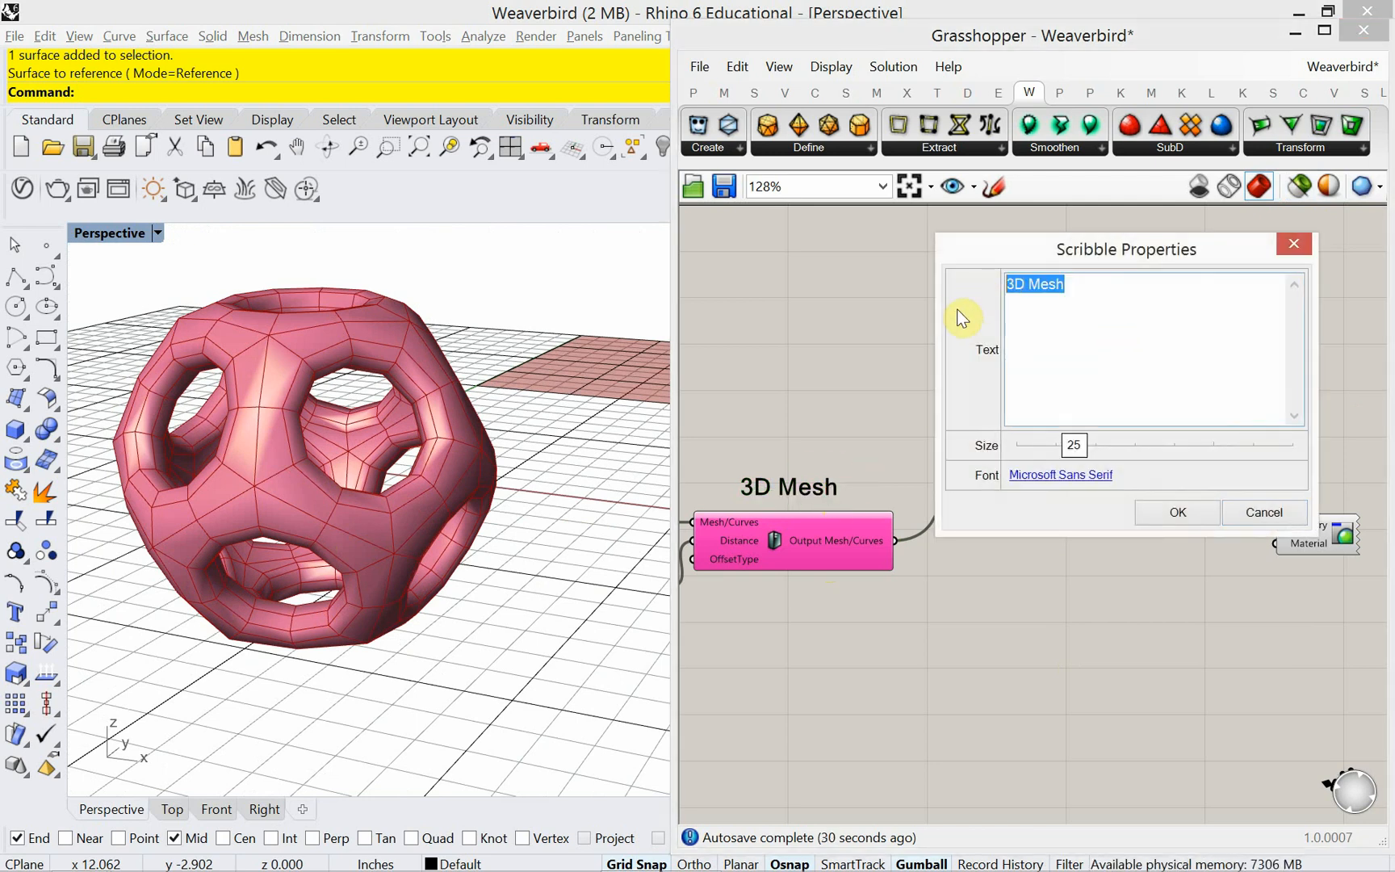
{"action": "type", "text": "Level o"}
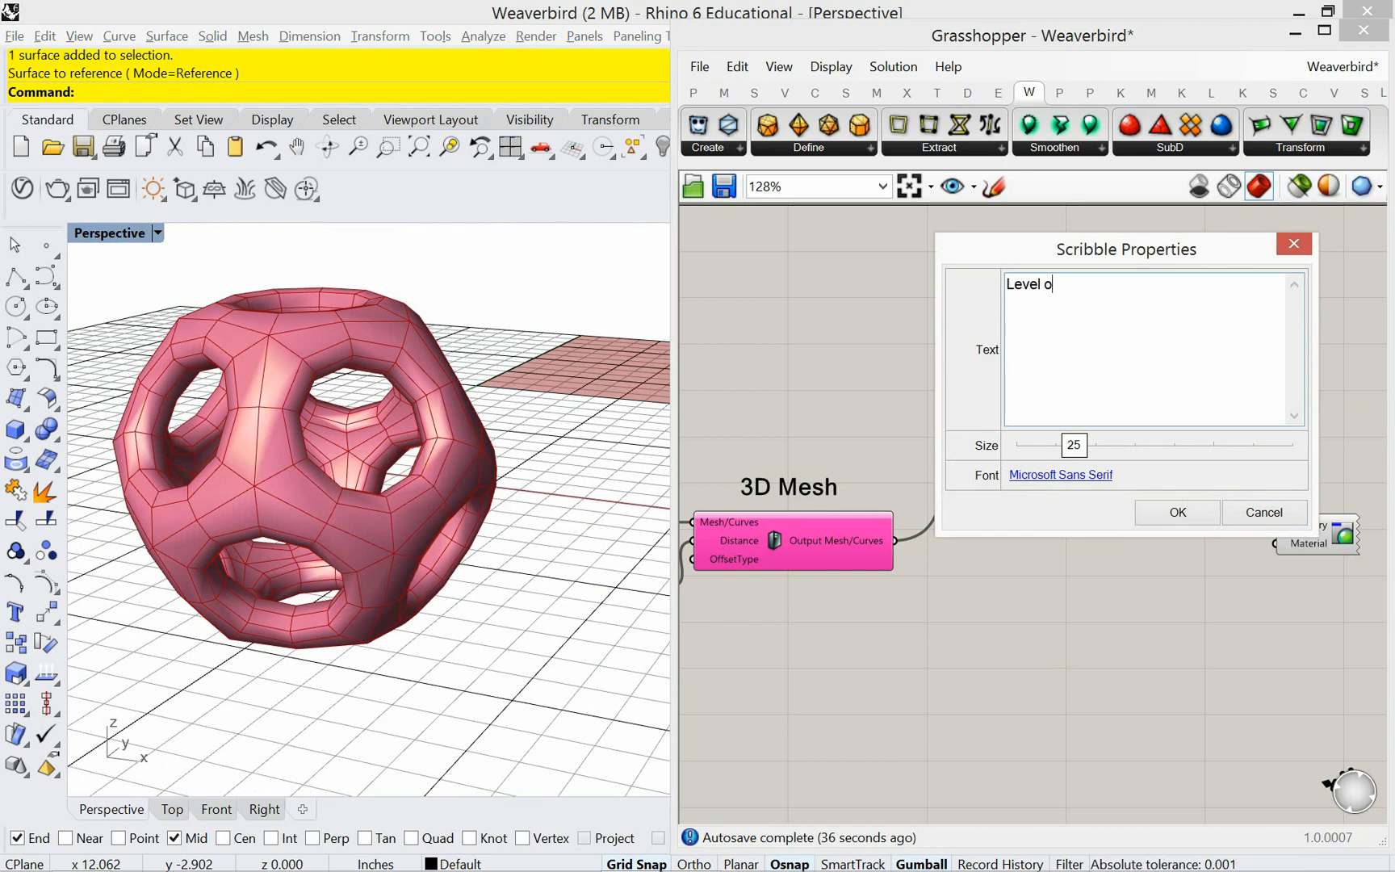
{"action": "type", "text": "f Smoo"}
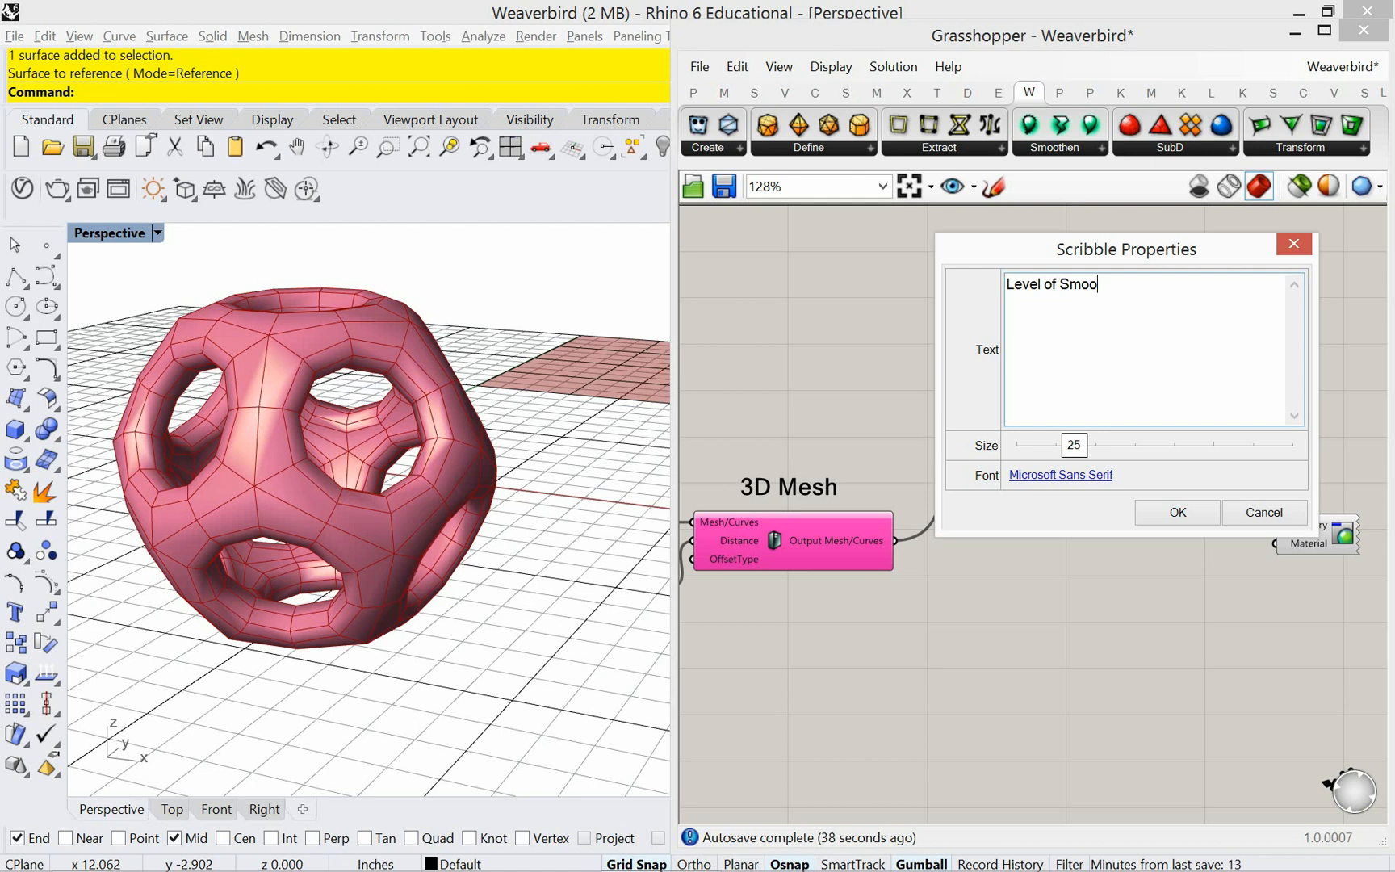
{"action": "type", "text": "thing Between 1"}
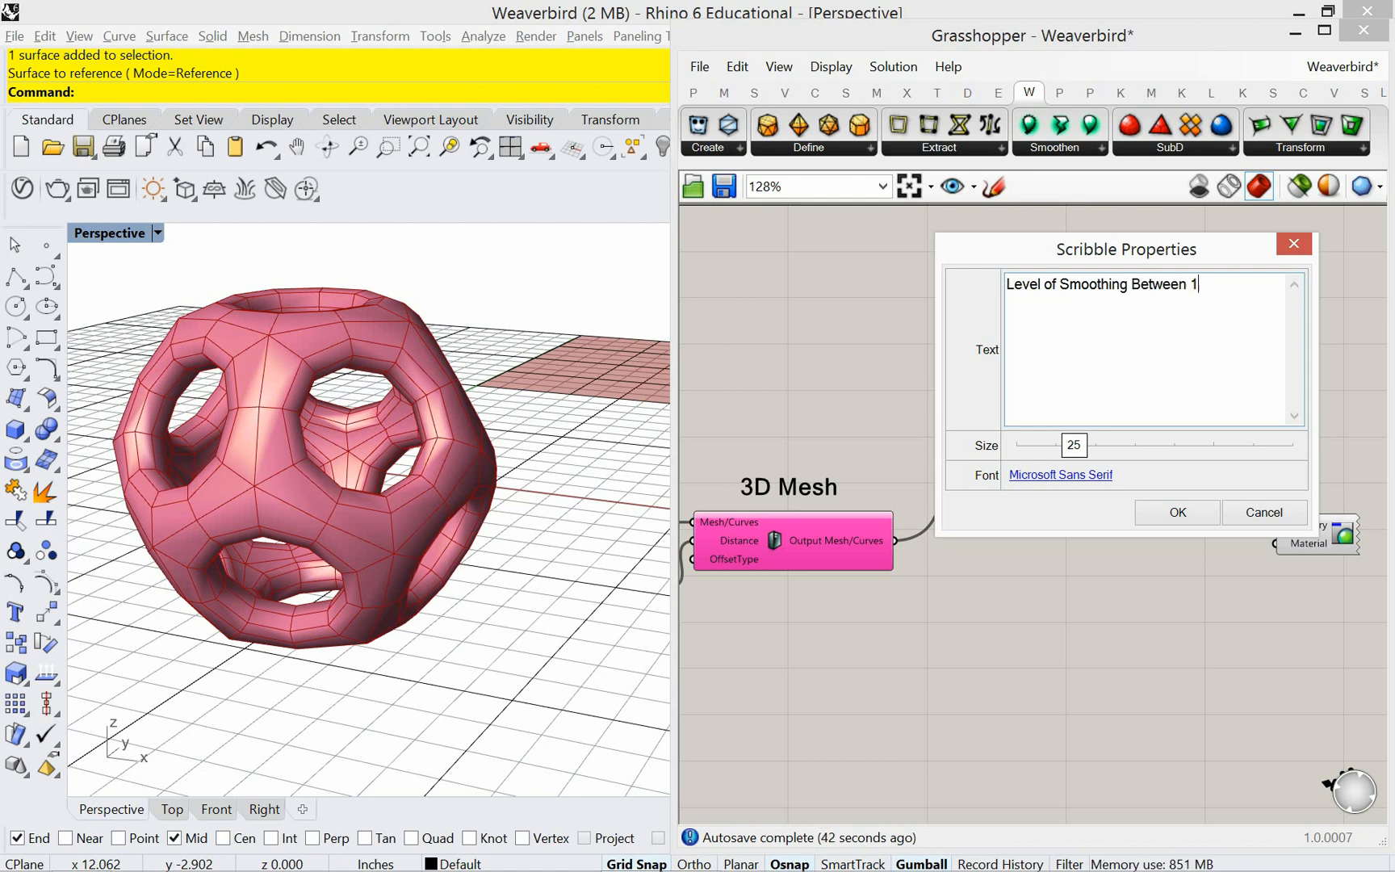
{"action": "type", "text": " and"}
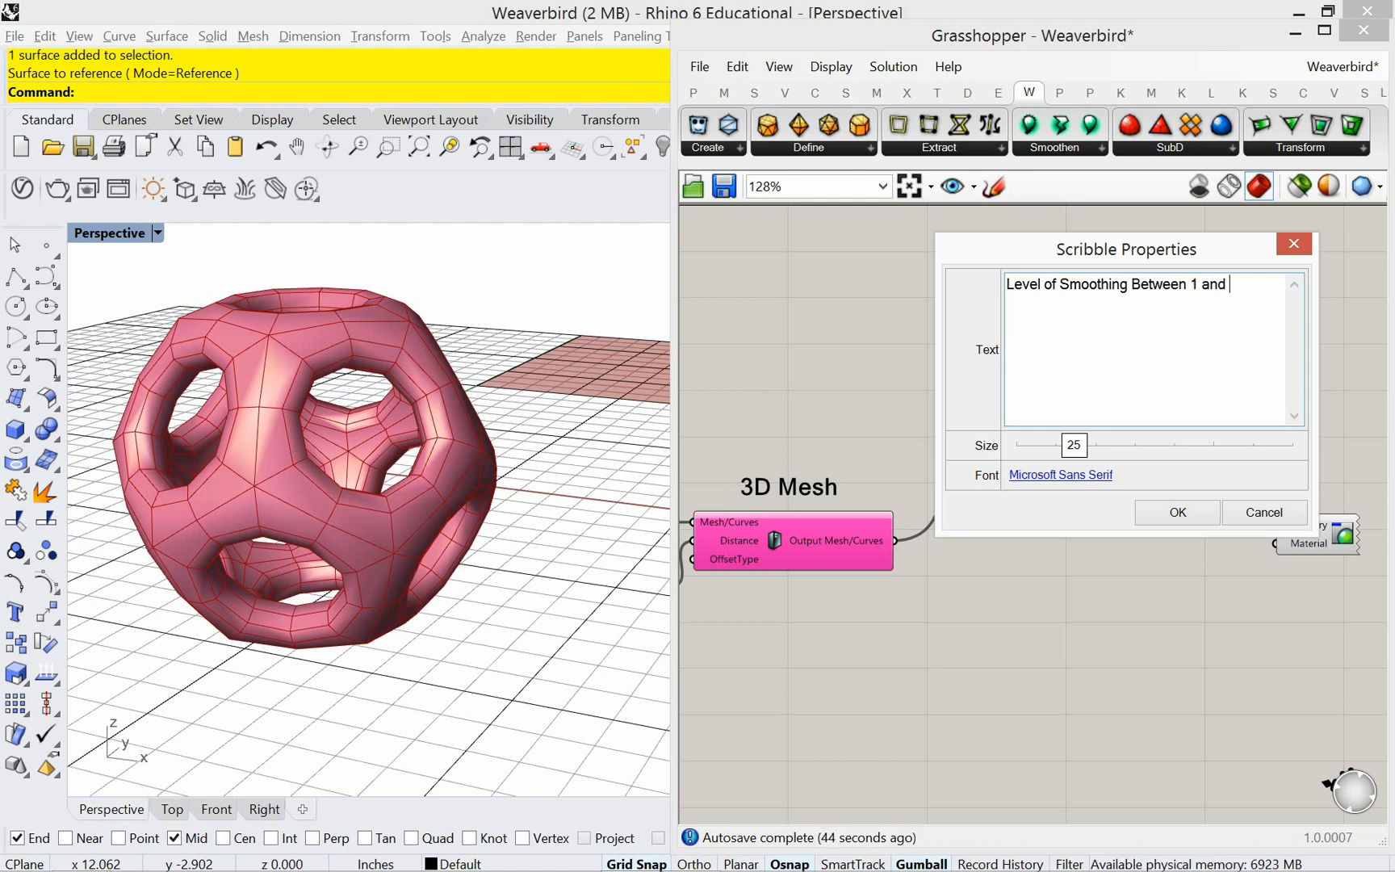
{"action": "type", "text": " 3"}
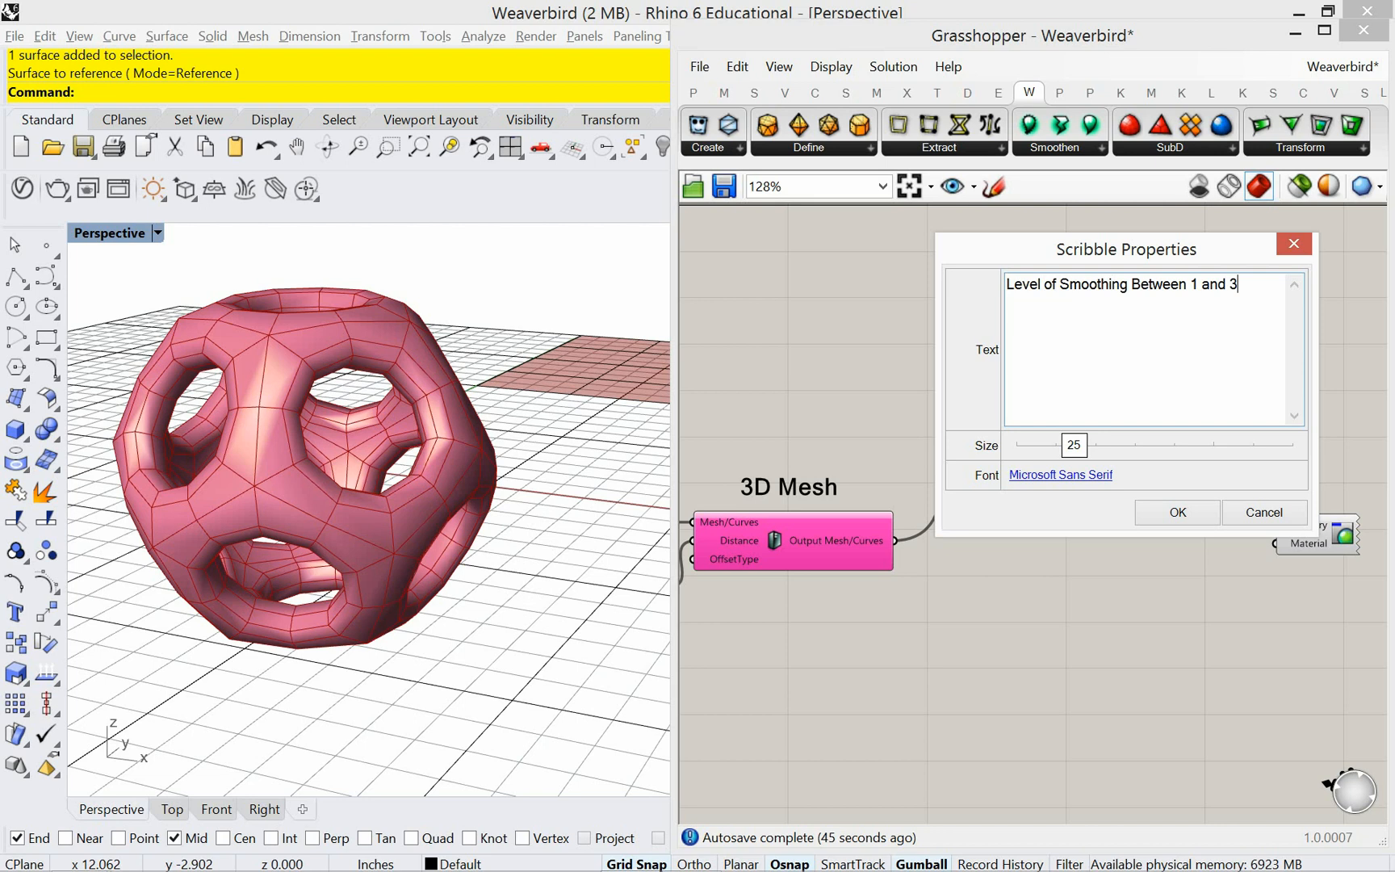
{"action": "left_click", "coordinate": [1178, 513]}
{"action": "mouse_move", "coordinate": [1162, 388]}
{"action": "left_mouse_down"}
{"action": "mouse_move", "coordinate": [1080, 399]}
{"action": "mouse_move", "coordinate": [1024, 386]}
{"action": "mouse_move", "coordinate": [1055, 386]}
{"action": "left_mouse_up"}
Create a number slider ranging from 1 to 3 and connect it to the Level input of the Catmull-Clark component.
{"action": "mouse_move", "coordinate": [1040, 444]}
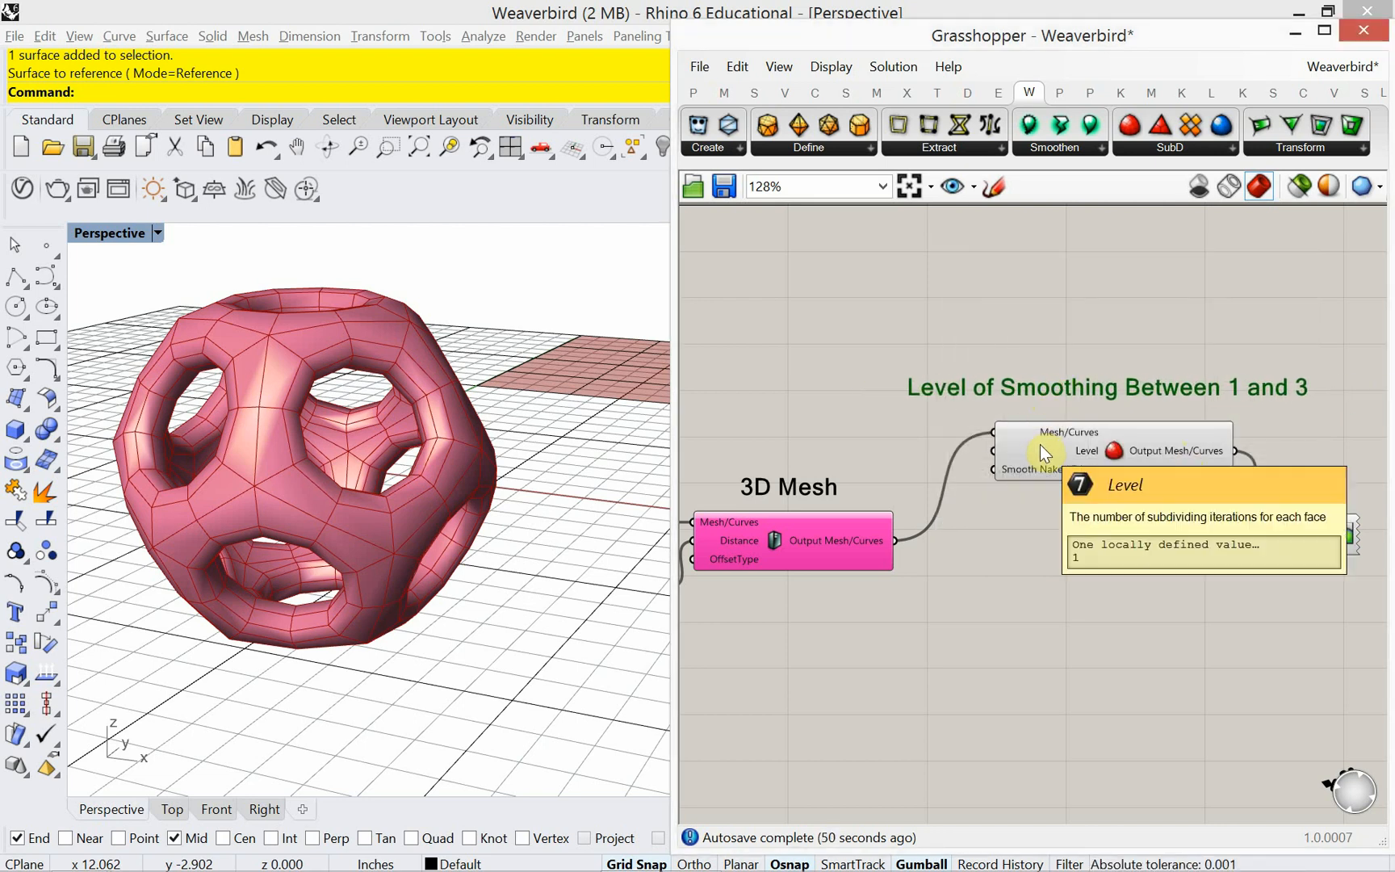
{"action": "right_click_drag", "start_coordinate": [1013, 473], "coordinate": [1065, 481]}
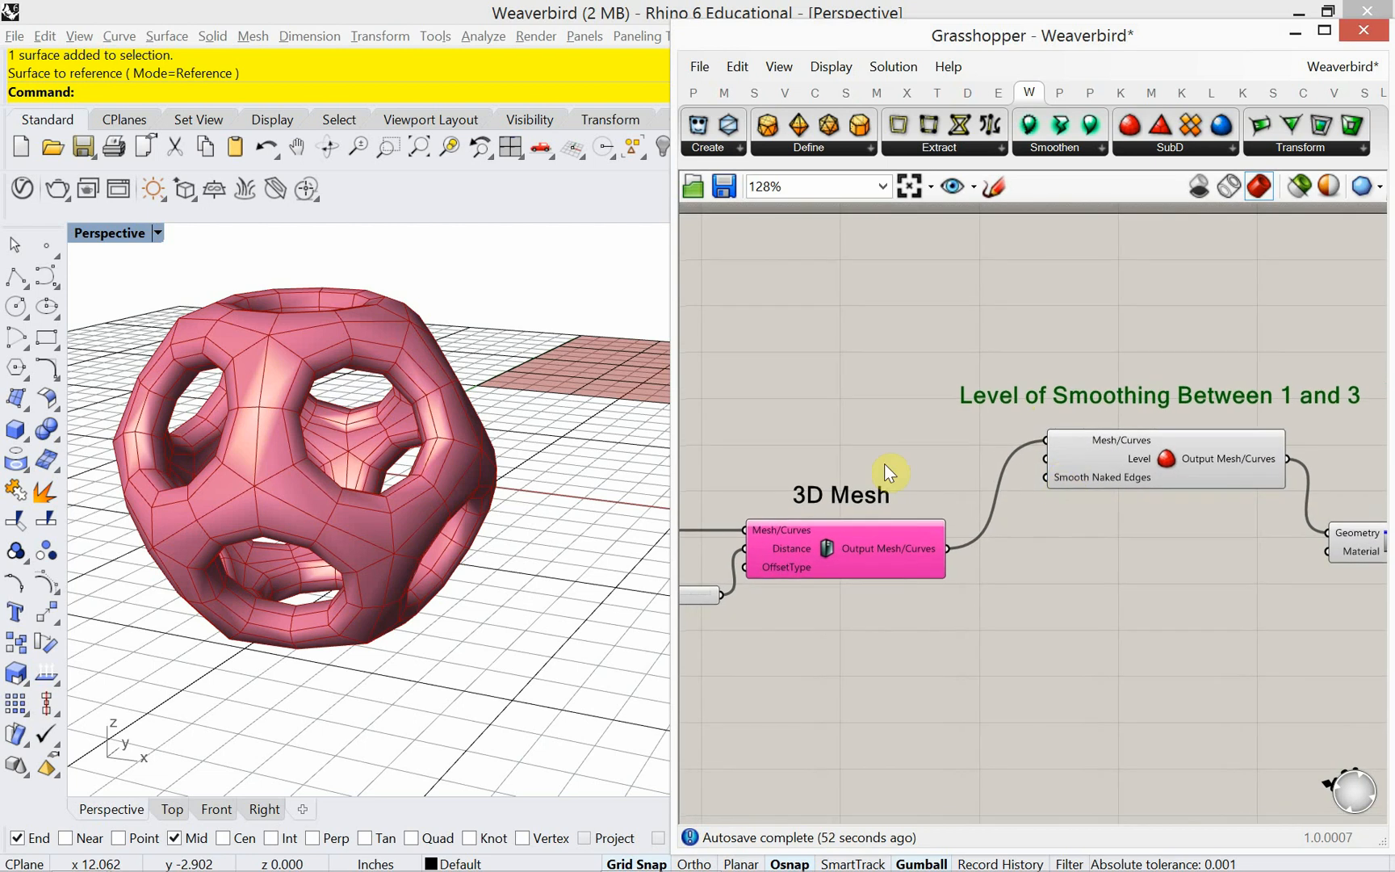
{"action": "double_click", "coordinate": [843, 434]}
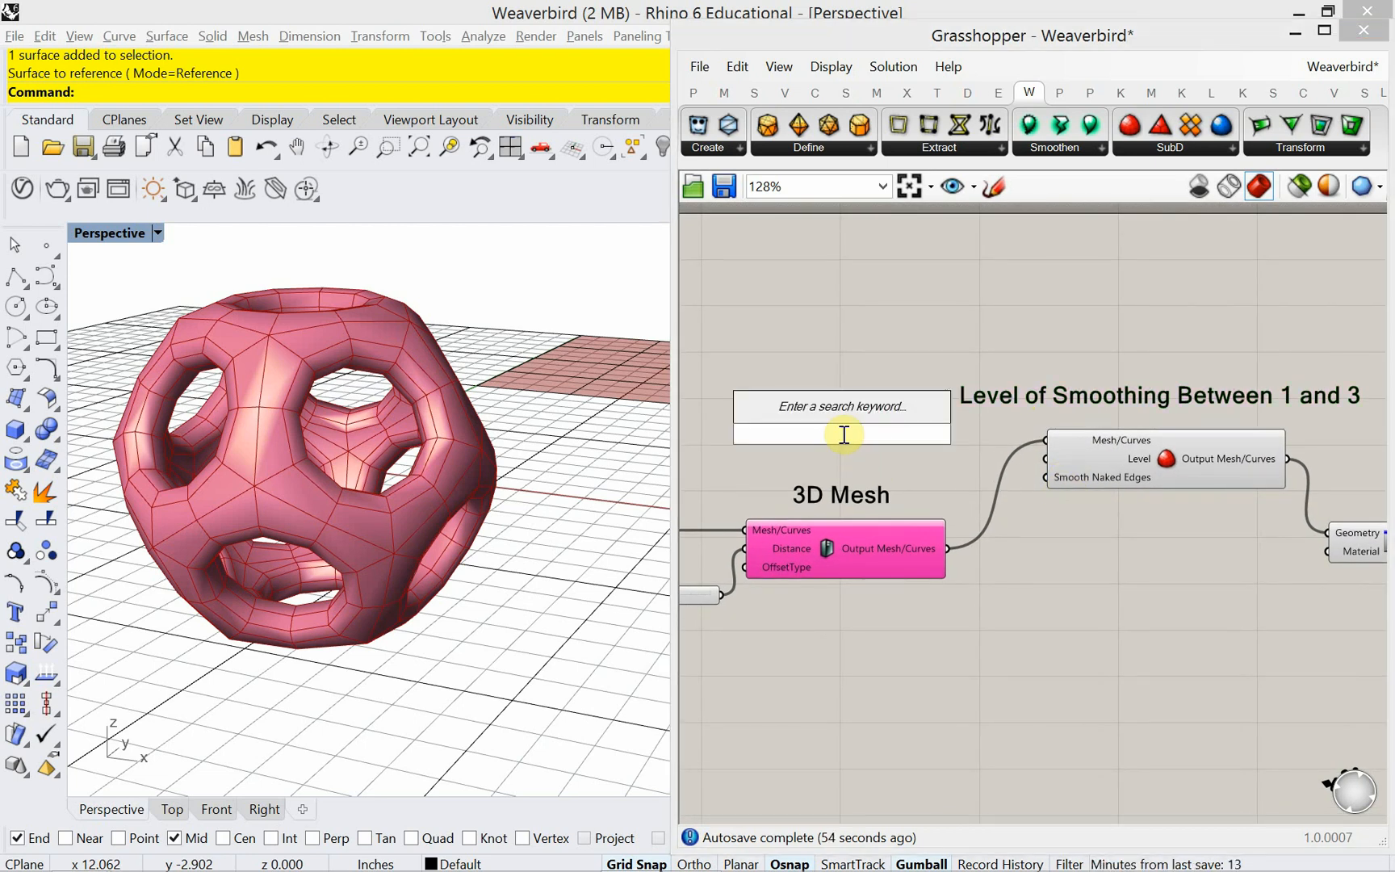
{"action": "type", "text": "1<"}
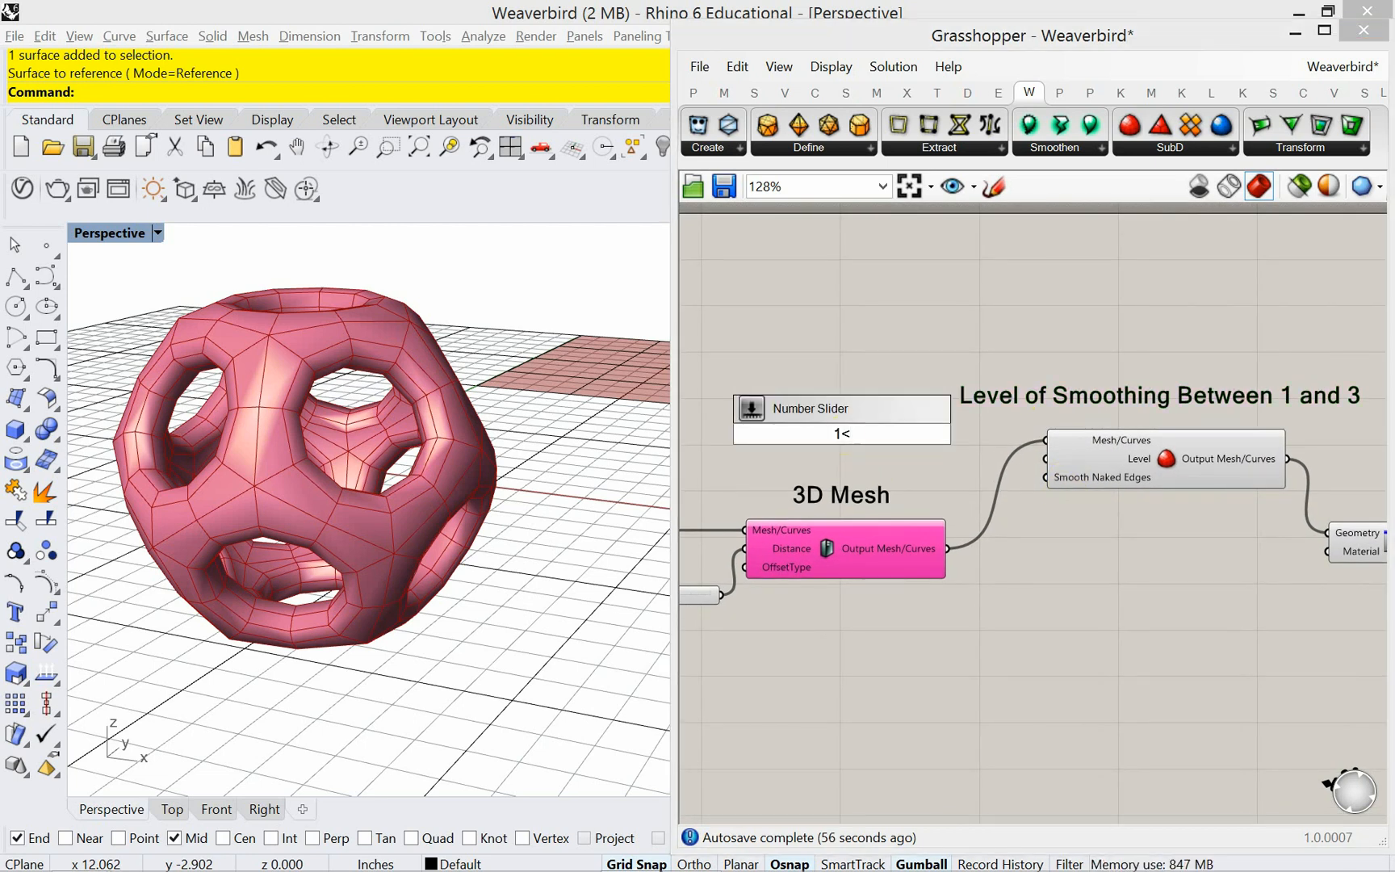
{"action": "type", "text": "3"}
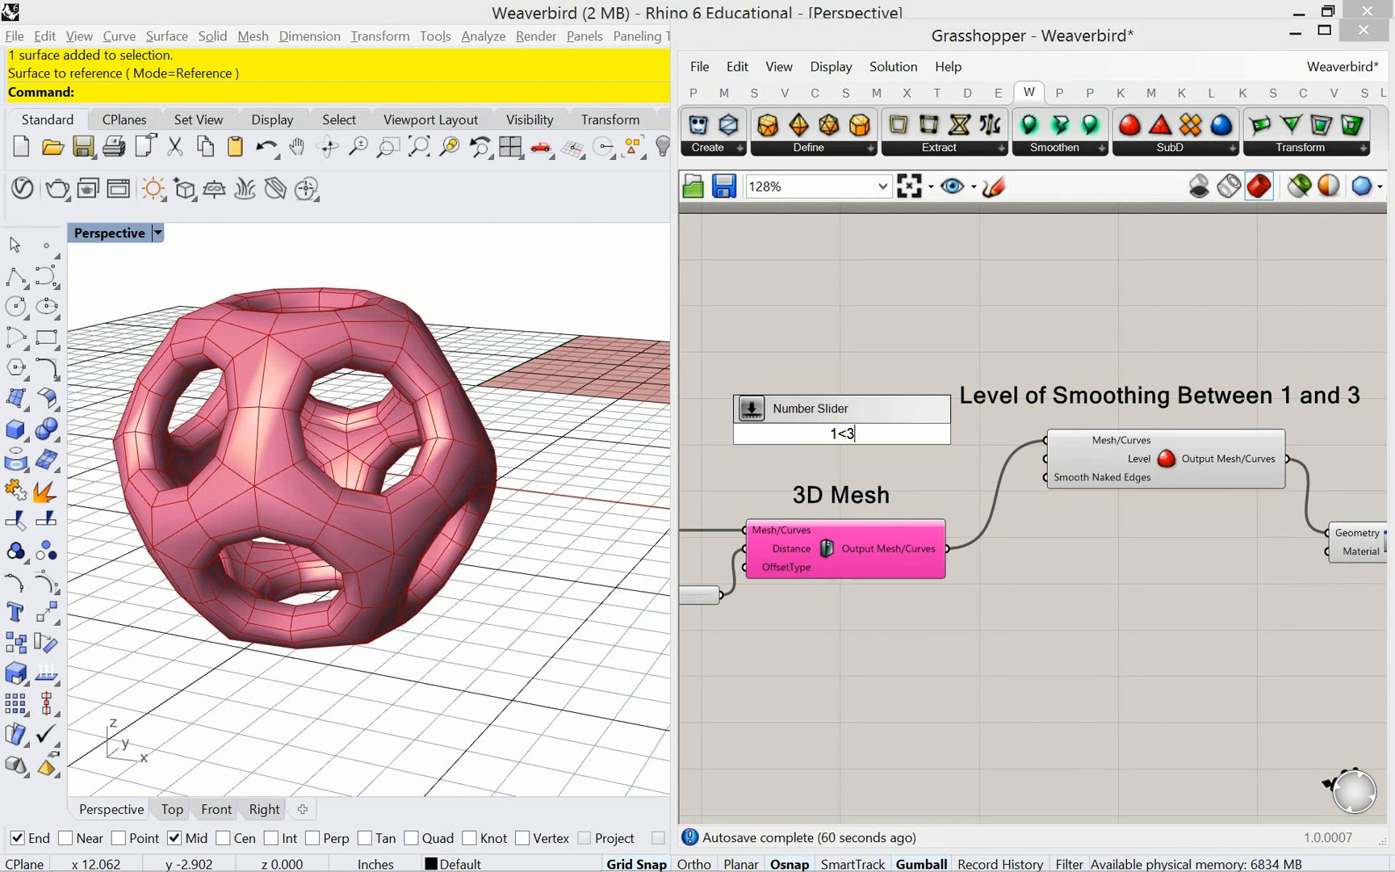
{"action": "key", "text": "Return"}
{"action": "left_click_drag", "start_coordinate": [941, 433], "coordinate": [1045, 459]}
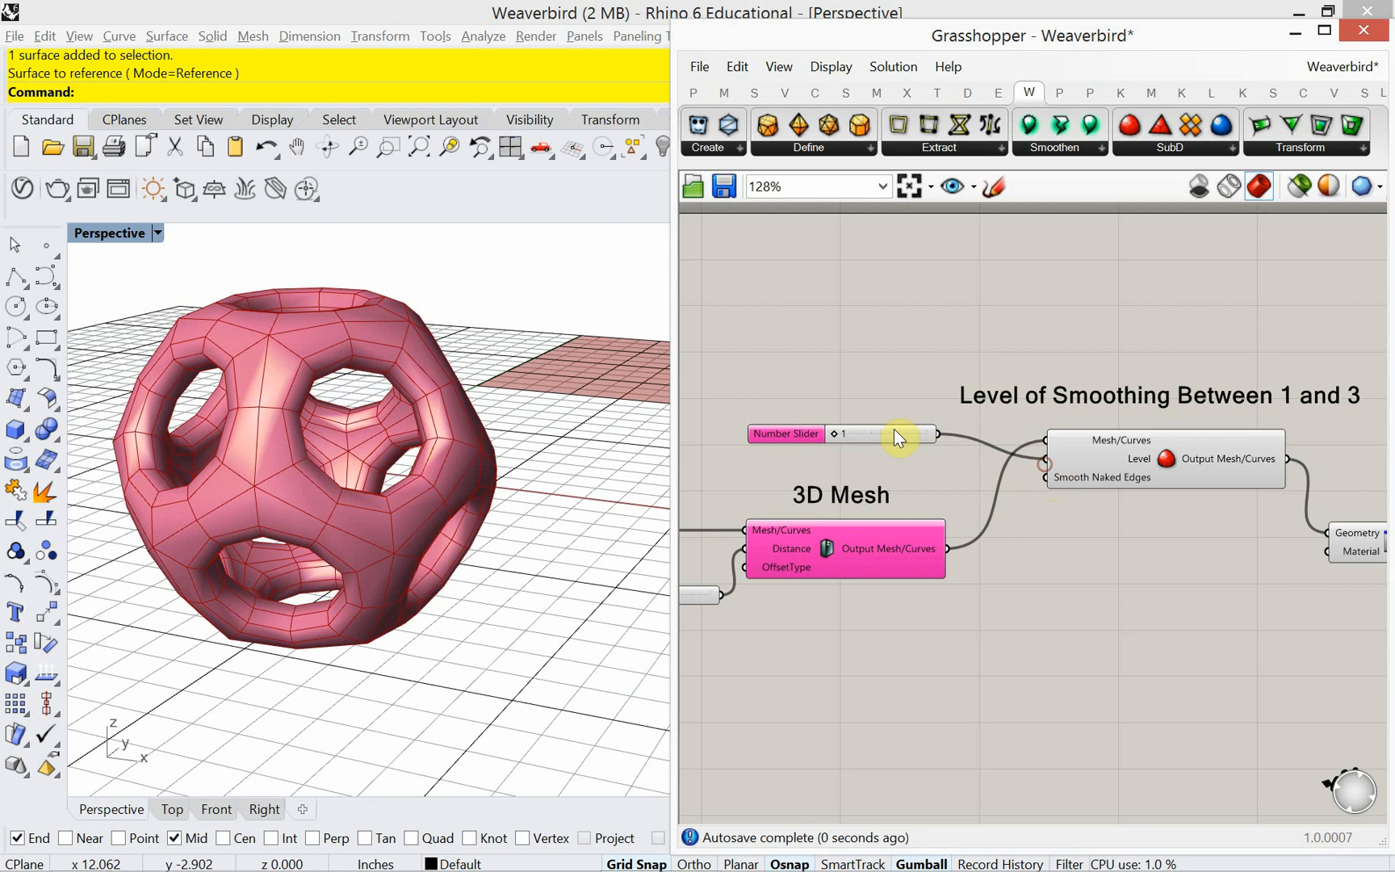
Align the slider with the Level input, set the smoothing level to 3, and inspect the smoothed mesh.
{"action": "mouse_move", "coordinate": [894, 432]}
{"action": "left_mouse_down"}
{"action": "mouse_move", "coordinate": [927, 454]}
{"action": "mouse_move", "coordinate": [872, 459]}
{"action": "mouse_move", "coordinate": [898, 463]}
{"action": "left_mouse_up"}
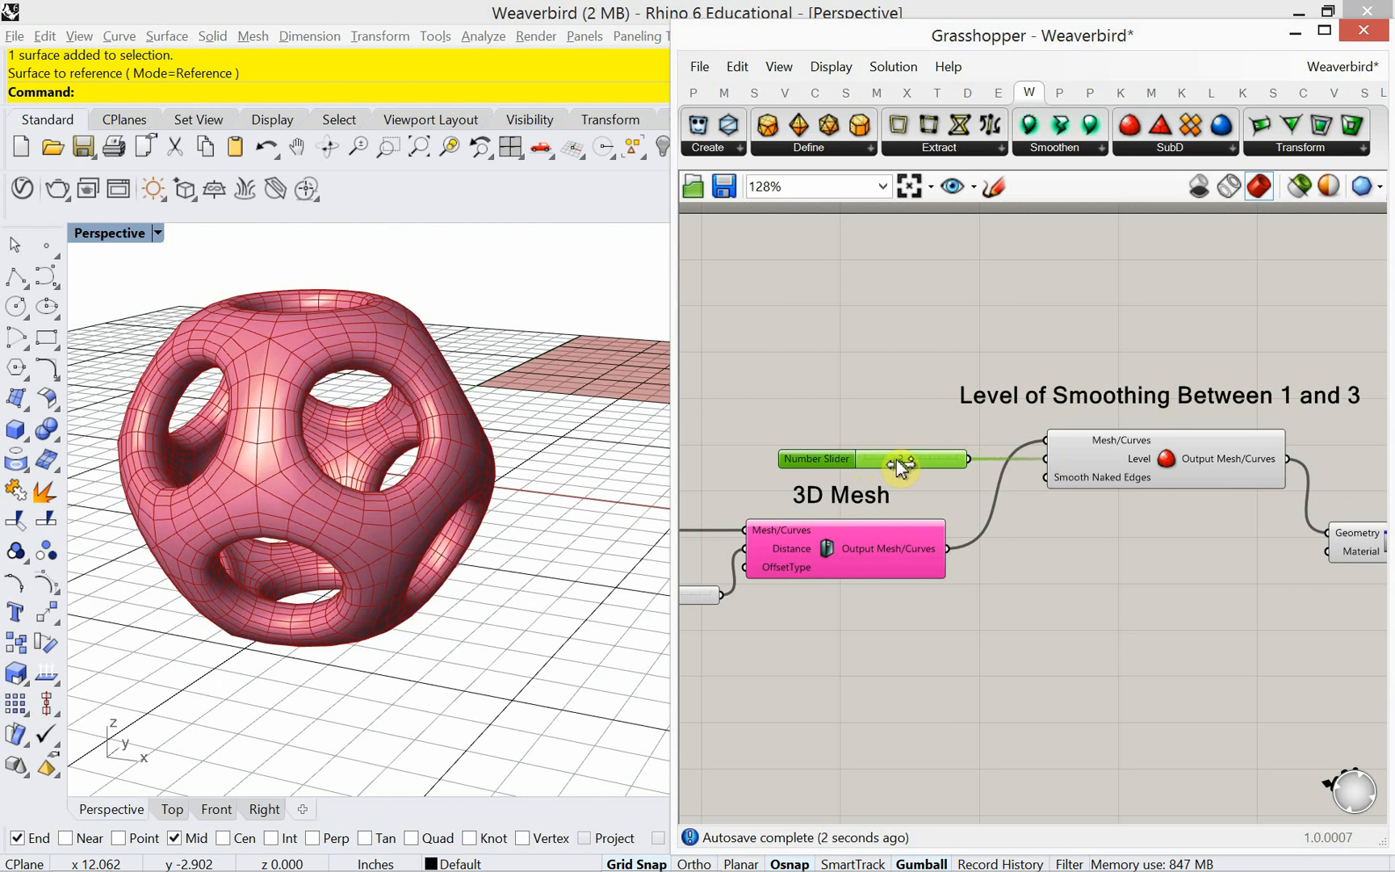
{"action": "left_click_drag", "start_coordinate": [900, 467], "coordinate": [947, 466]}
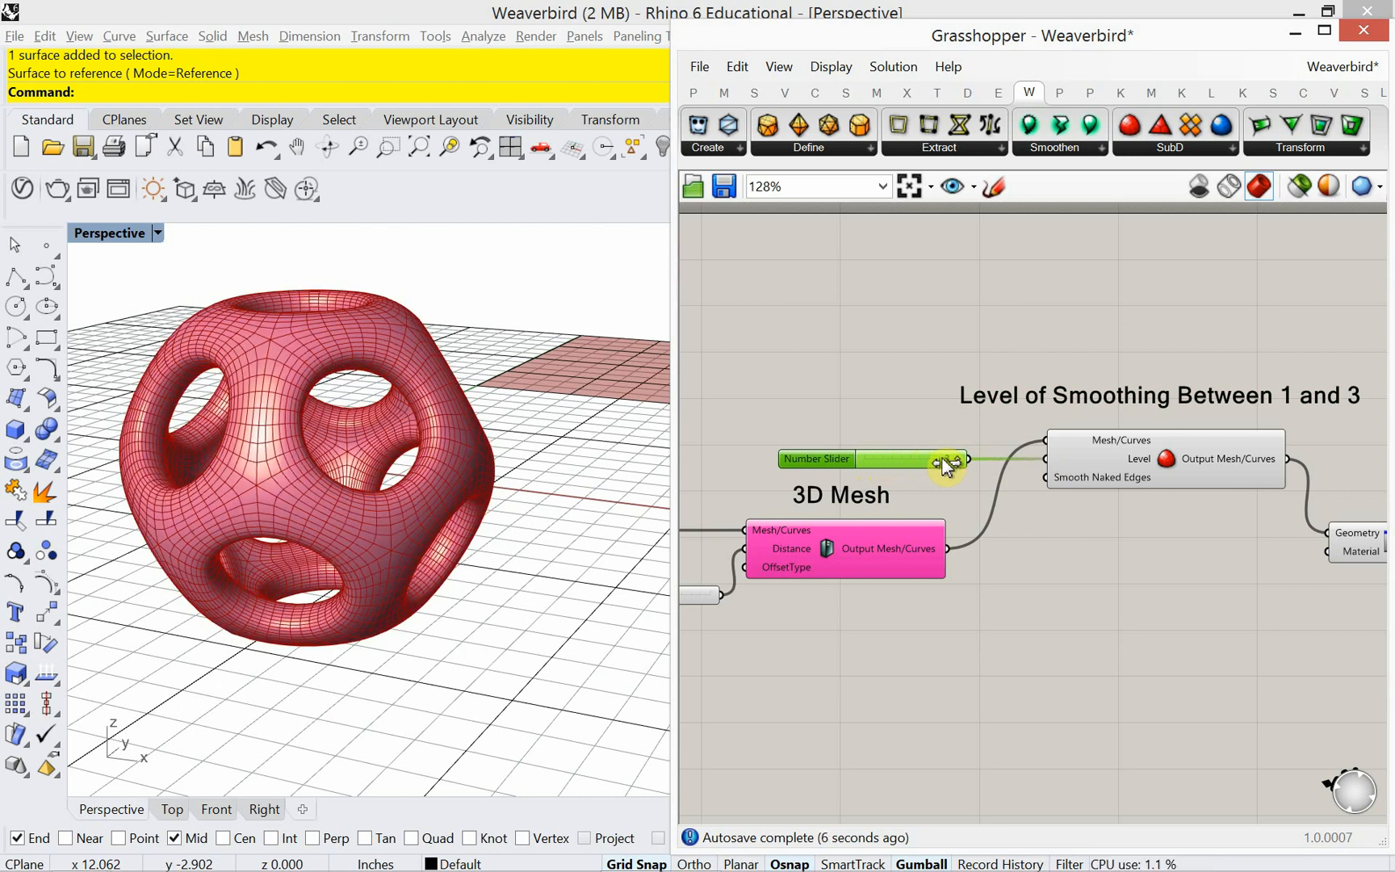
{"action": "mouse_move", "coordinate": [945, 464]}
{"action": "left_mouse_down"}
{"action": "mouse_move", "coordinate": [884, 464]}
{"action": "mouse_move", "coordinate": [948, 459]}
{"action": "left_mouse_up"}
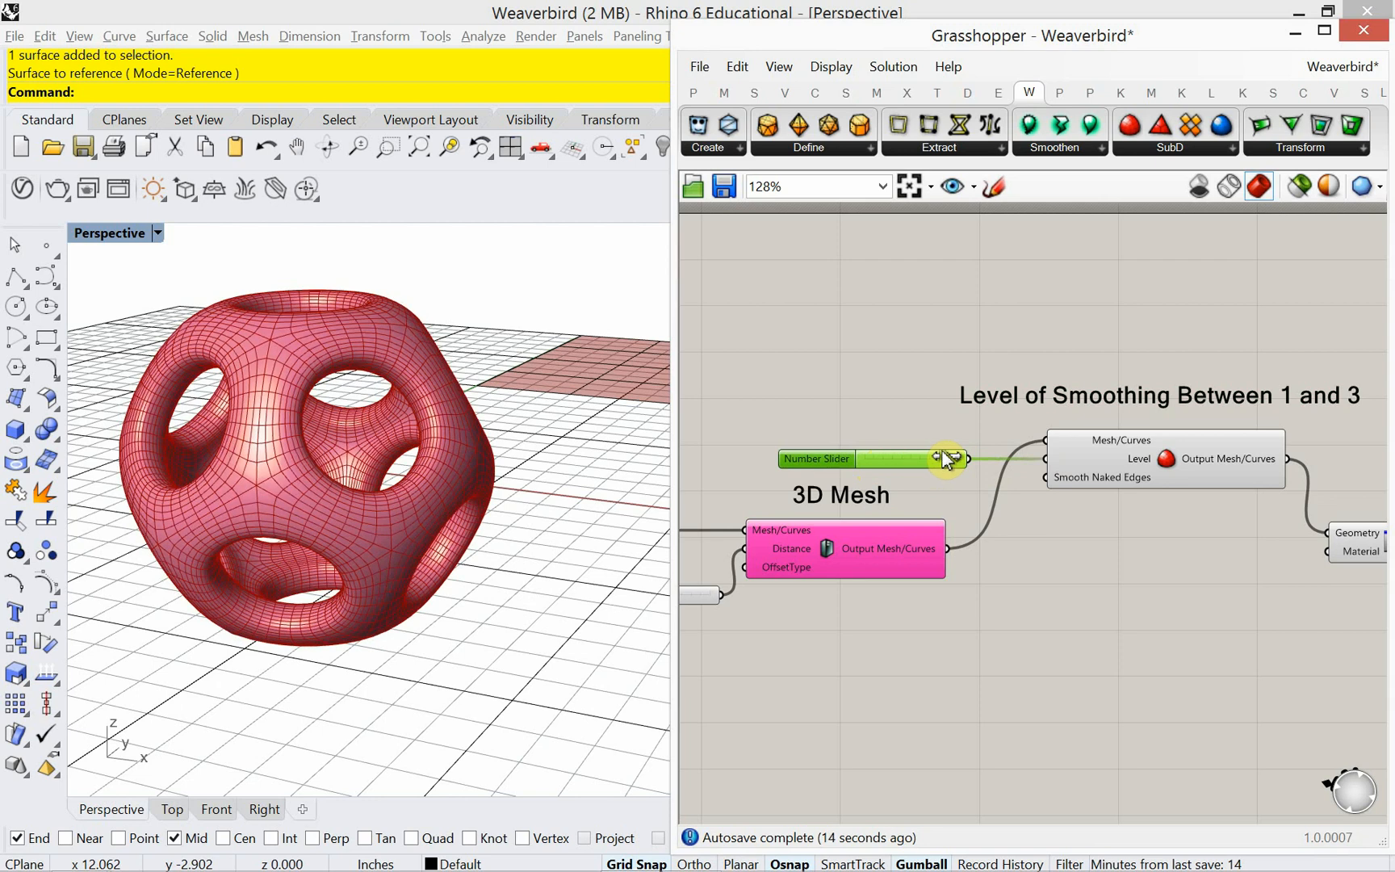
{"action": "mouse_move", "coordinate": [365, 498]}
{"action": "right_mouse_down"}
{"action": "mouse_move", "coordinate": [349, 508]}
{"action": "mouse_move", "coordinate": [359, 520]}
{"action": "right_mouse_up"}
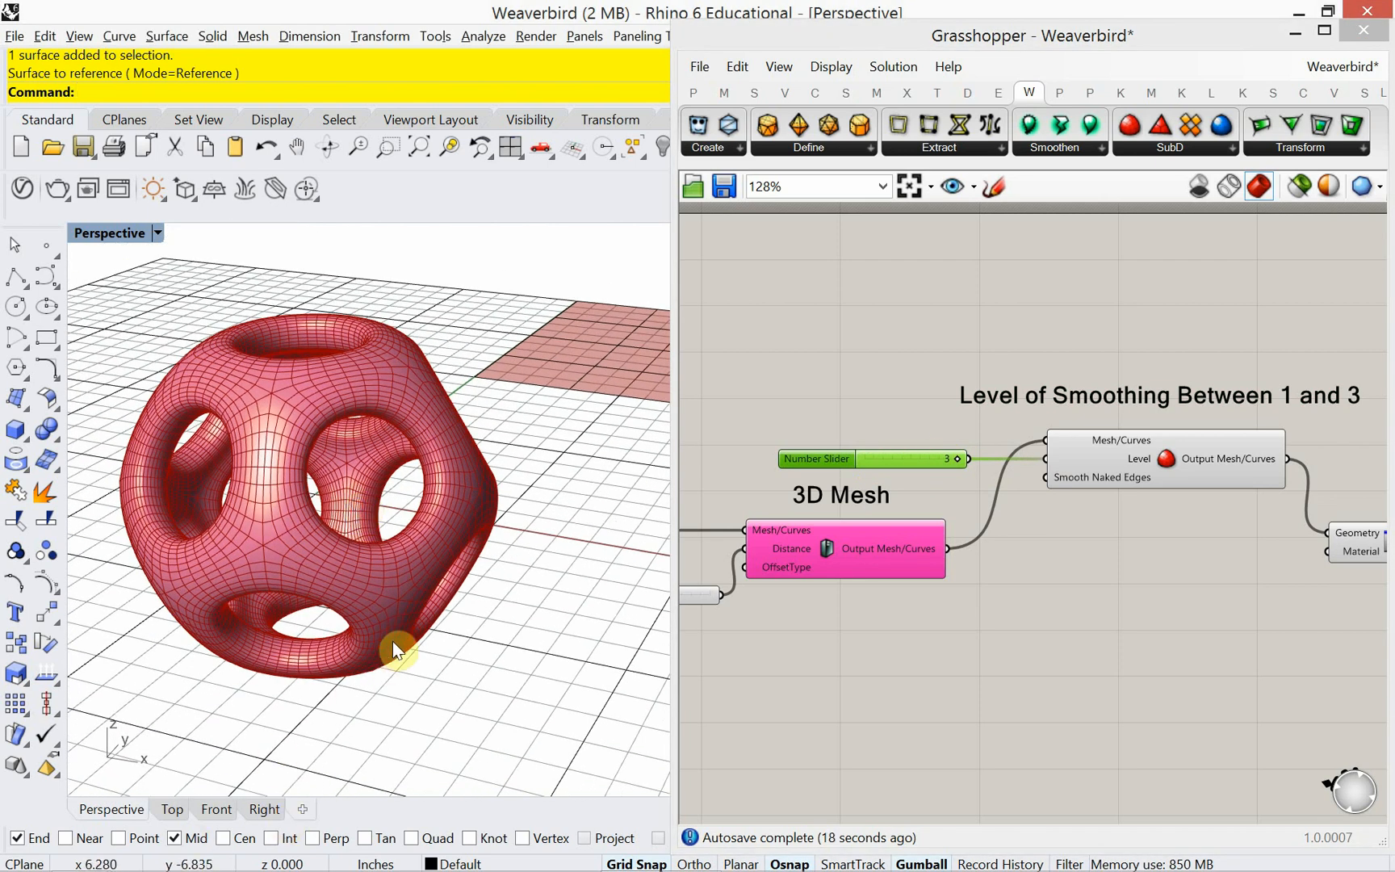
Switch to Chrome and review the search results on Catmull–Clark subdivision and Edwin Catmull, highlighting the word "Pixar" in his biography.
{"action": "key", "text": "alt+Tab"}
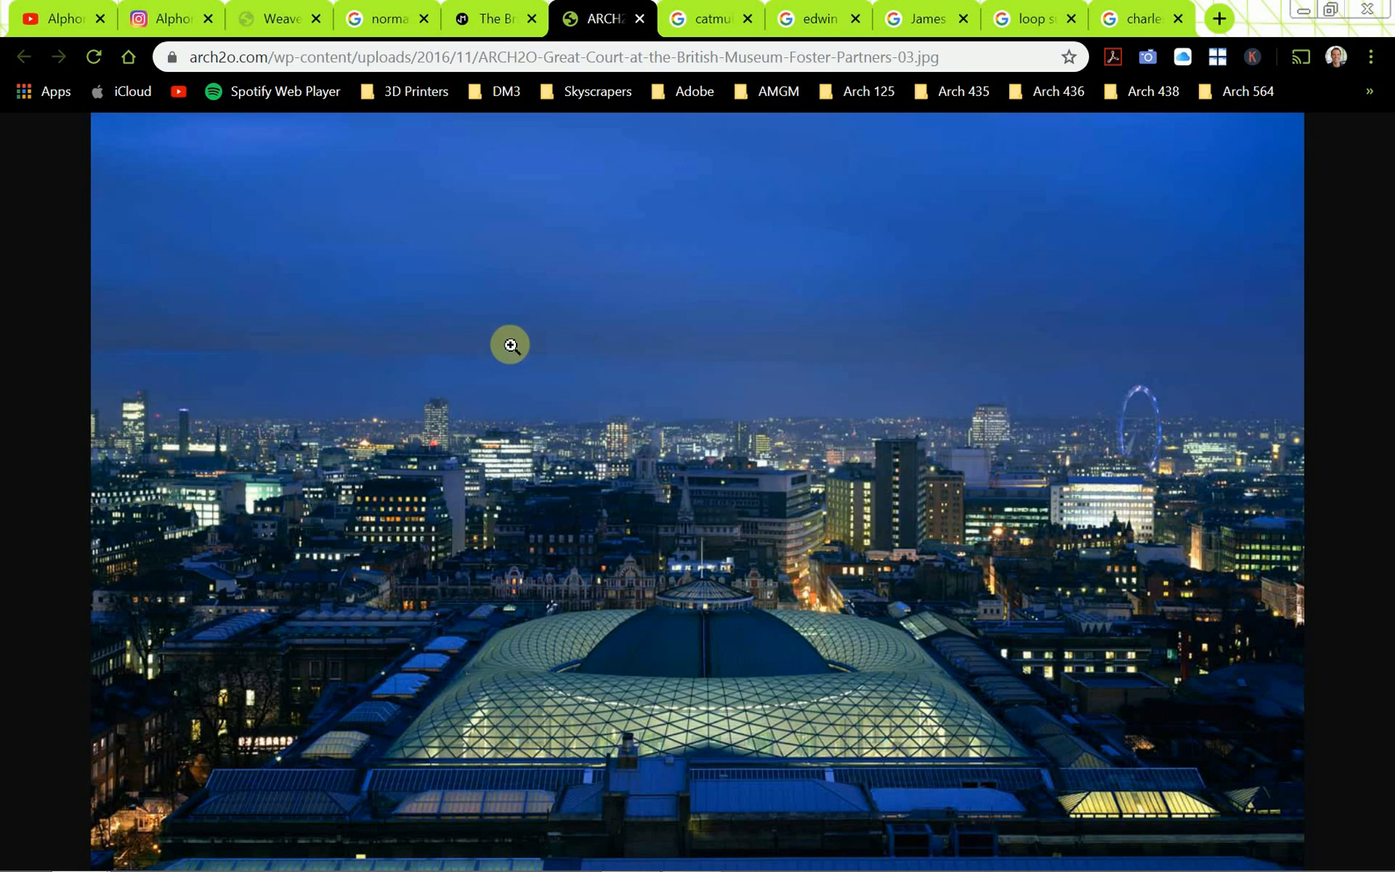
{"action": "left_click", "coordinate": [712, 19]}
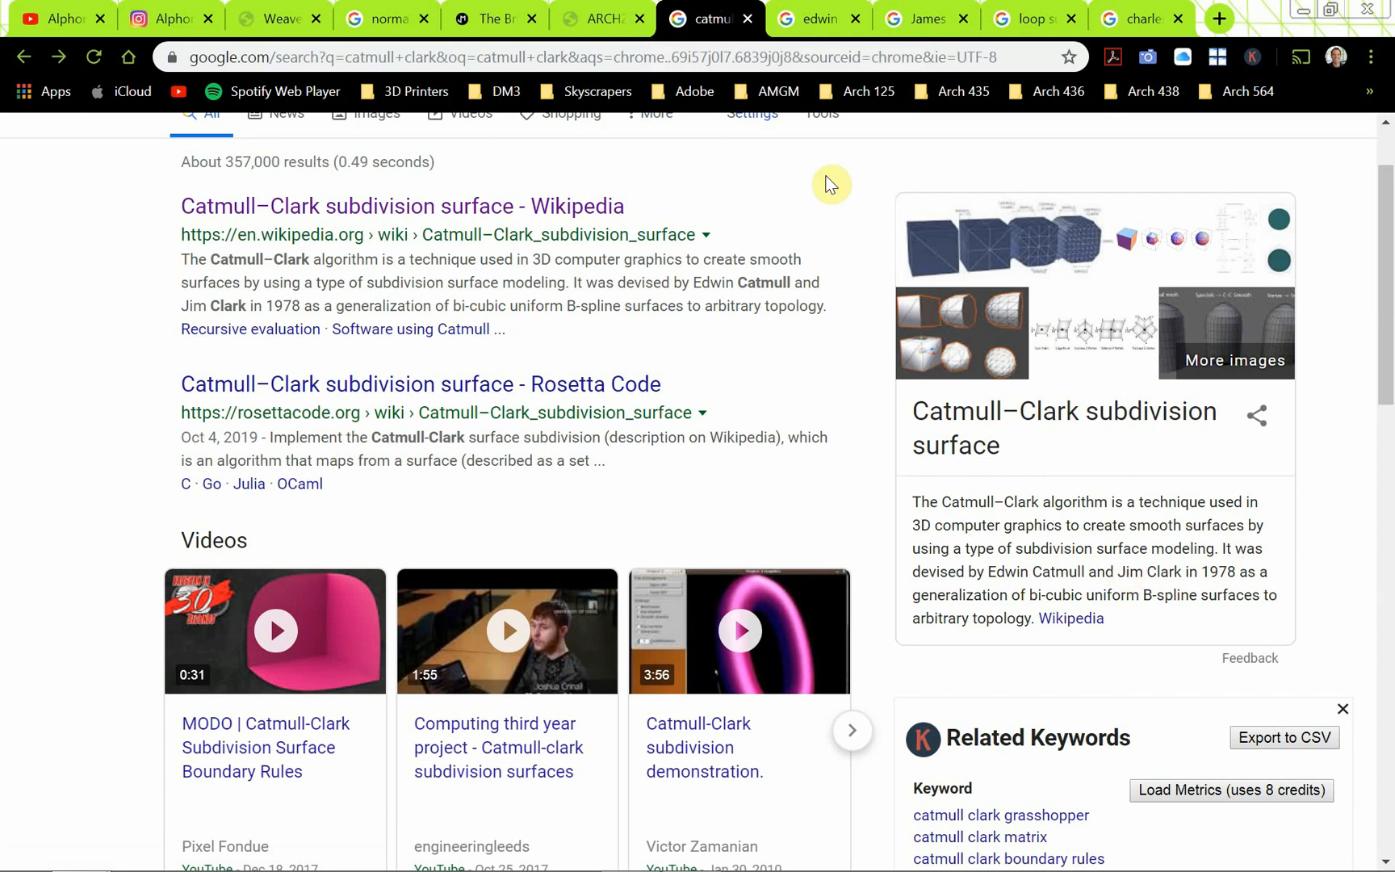
{"action": "left_click", "coordinate": [809, 23]}
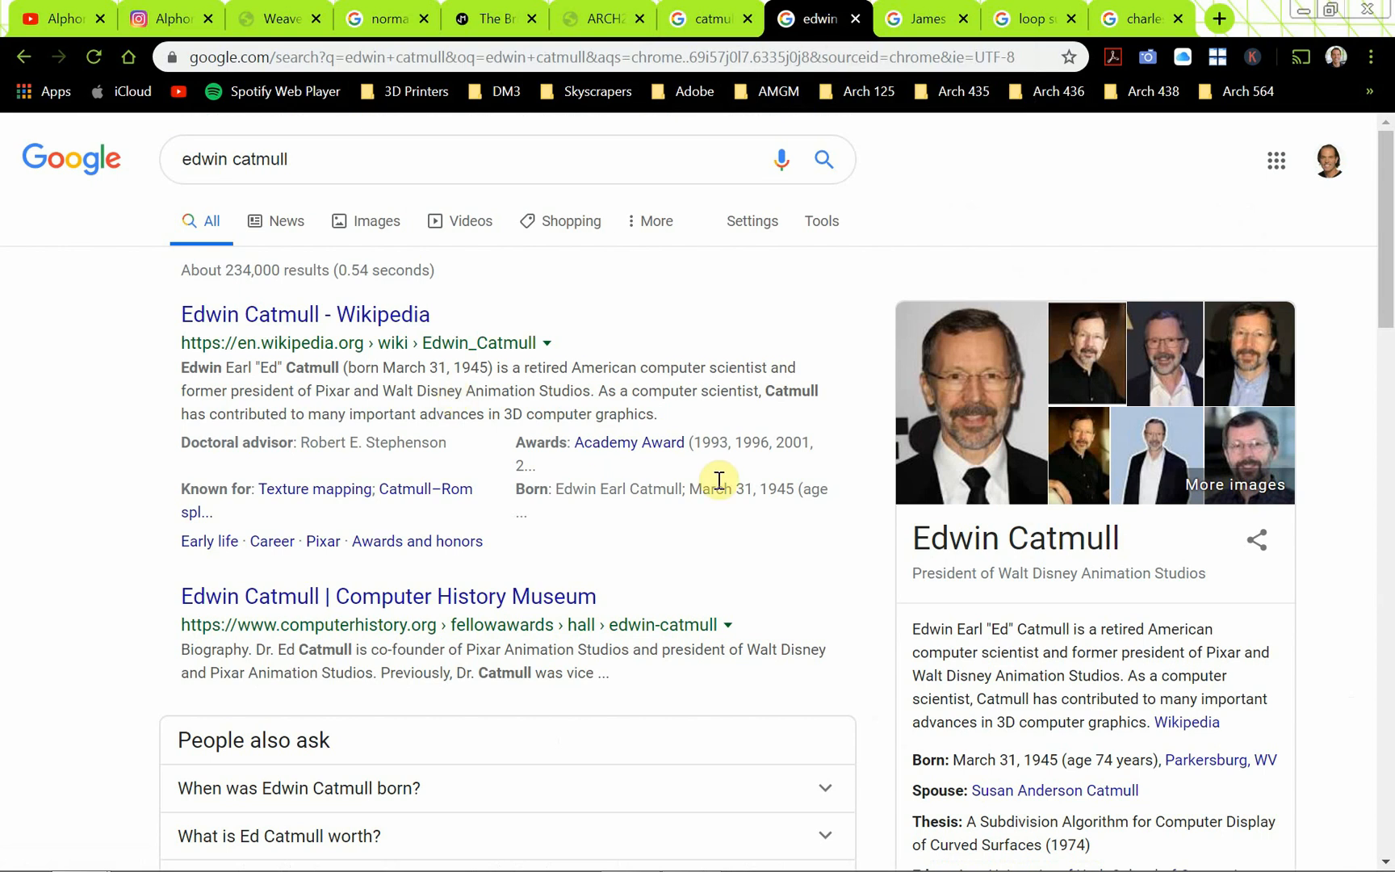
{"action": "scroll", "coordinate": [747, 549], "scroll_direction": "down", "scroll_amount": 1}
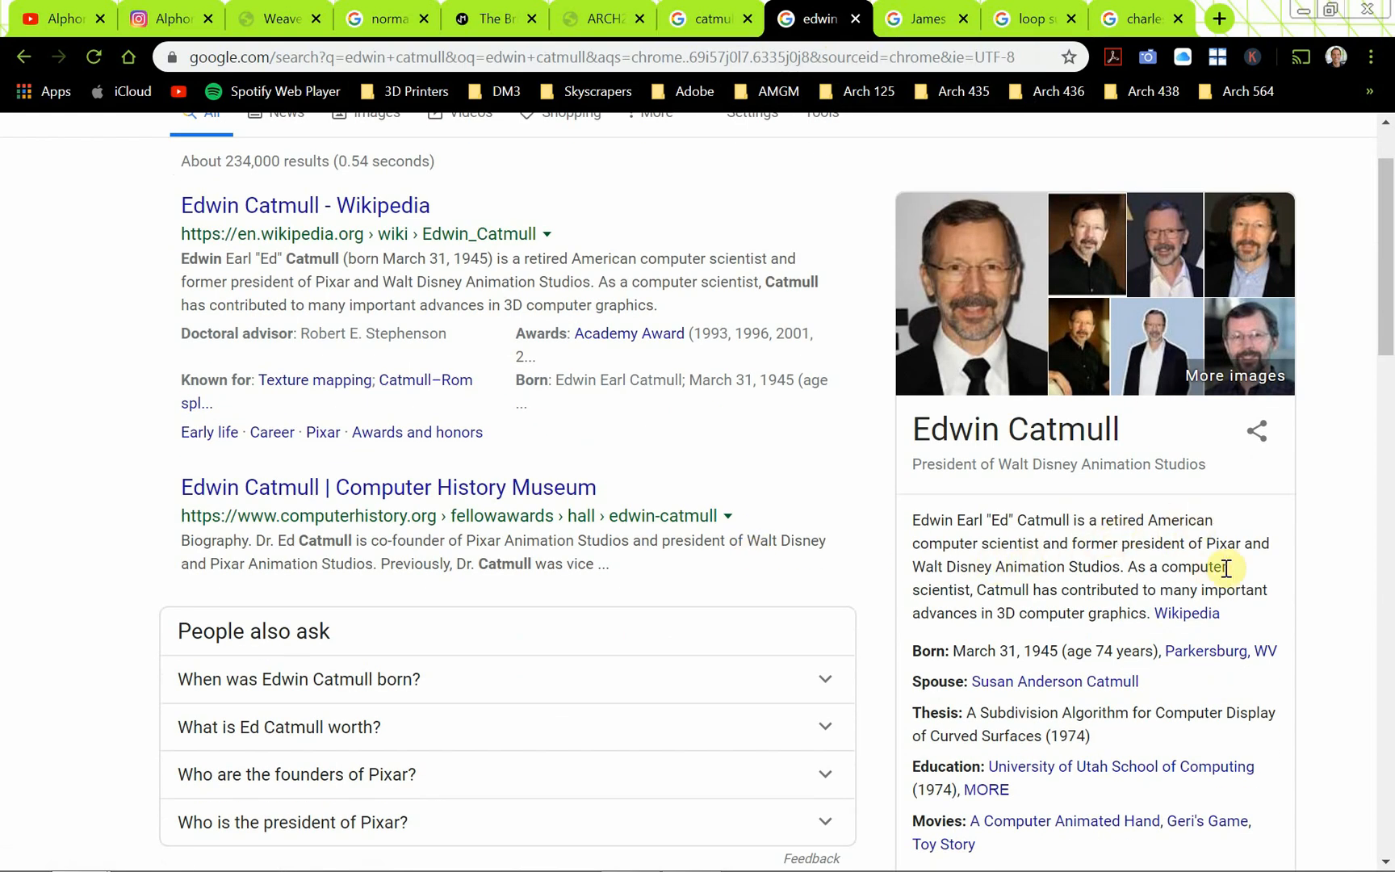
{"action": "left_click_drag", "start_coordinate": [1242, 542], "coordinate": [1208, 537]}
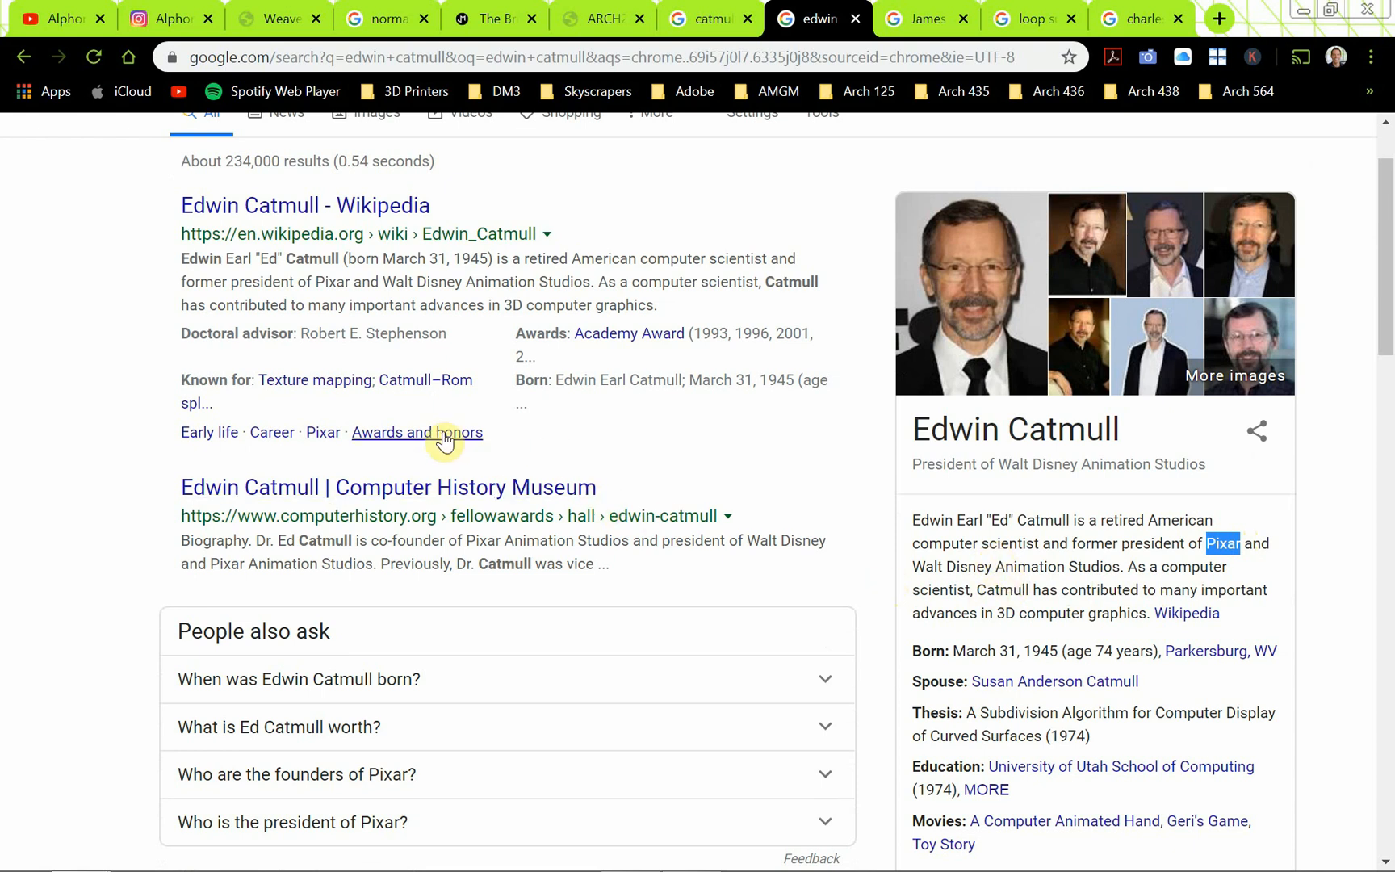
Review the search results on Edwin Catmull and James Clark, highlighting "Netscape Communications" in Clark's biography.
{"action": "scroll", "coordinate": [164, 450], "scroll_direction": "up", "scroll_amount": 1}
{"action": "scroll", "coordinate": [160, 447], "scroll_direction": "up", "scroll_amount": 2}
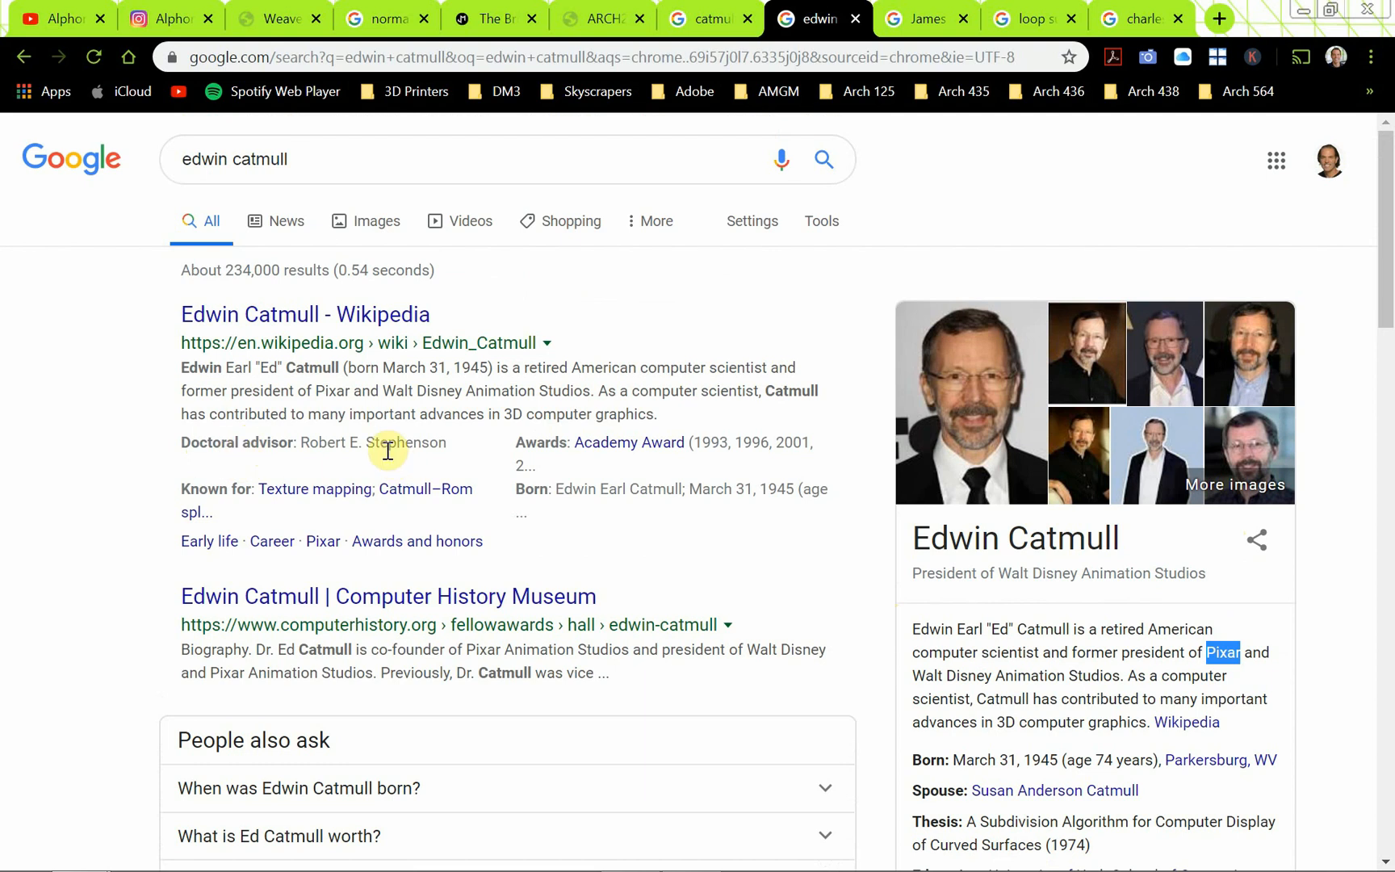
{"action": "scroll", "coordinate": [498, 520], "scroll_direction": "down", "scroll_amount": 1}
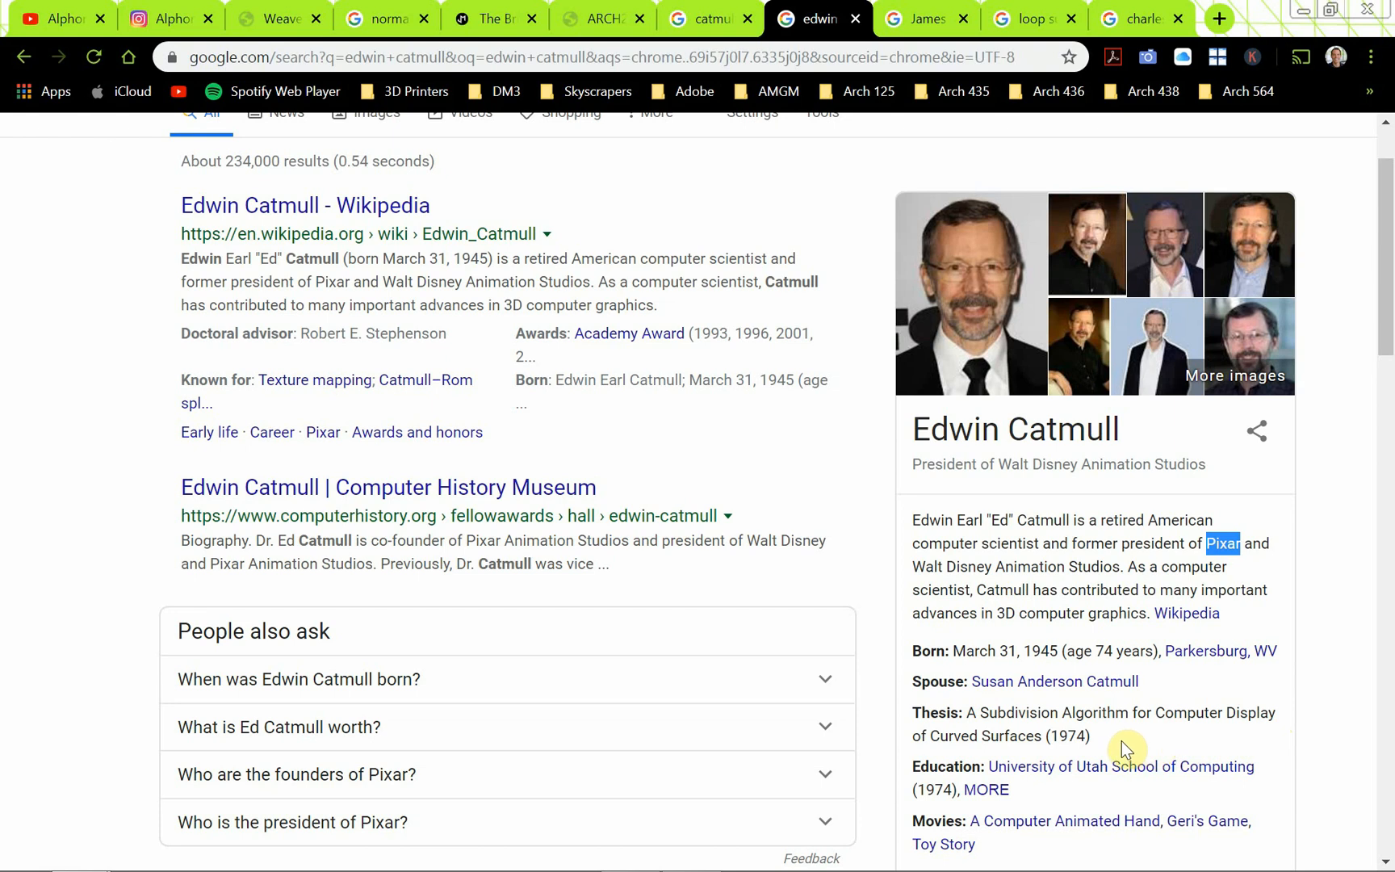
{"action": "left_click", "coordinate": [921, 23]}
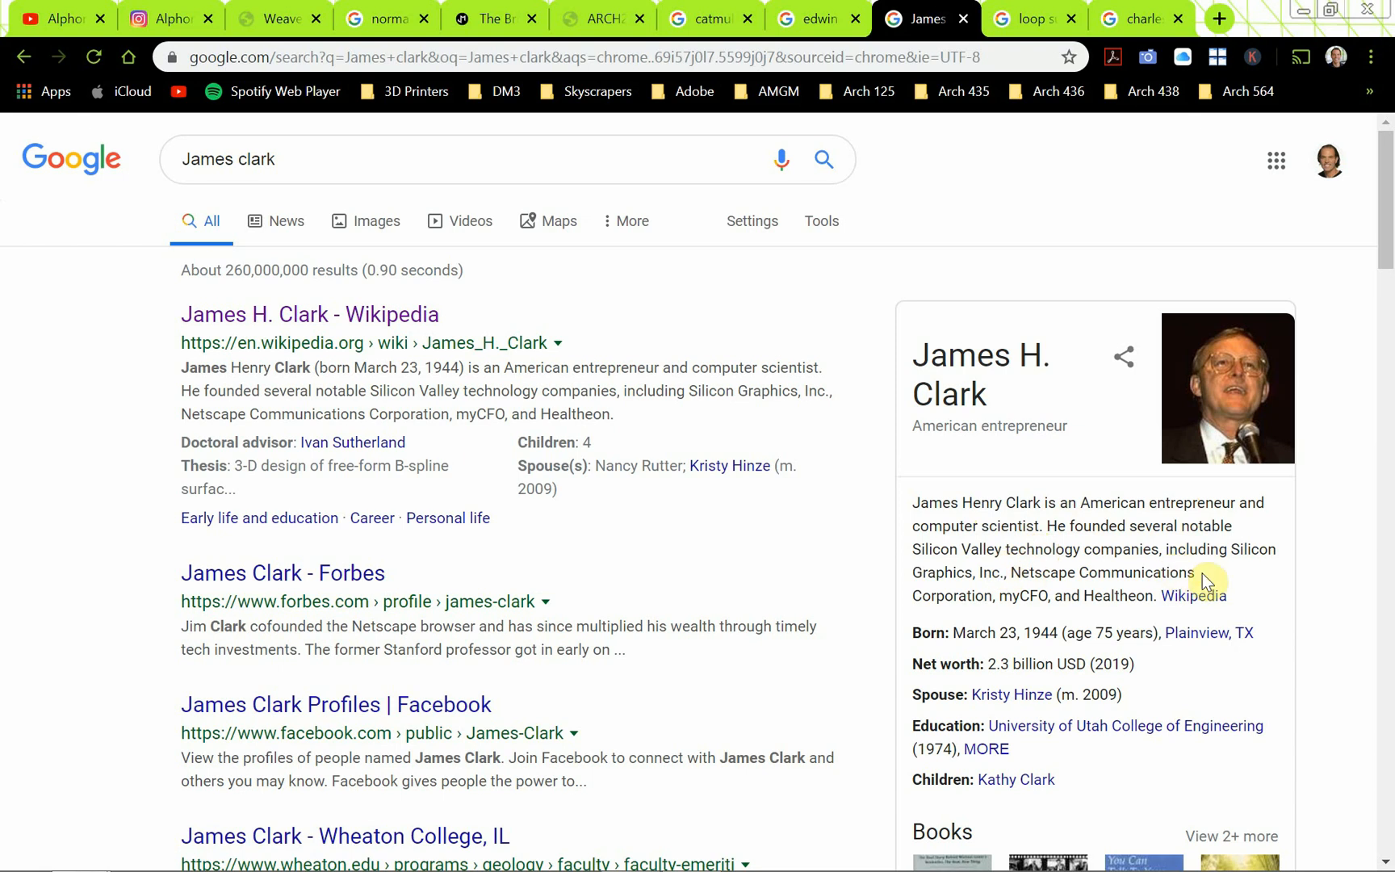
{"action": "left_click_drag", "start_coordinate": [1203, 573], "coordinate": [1009, 575]}
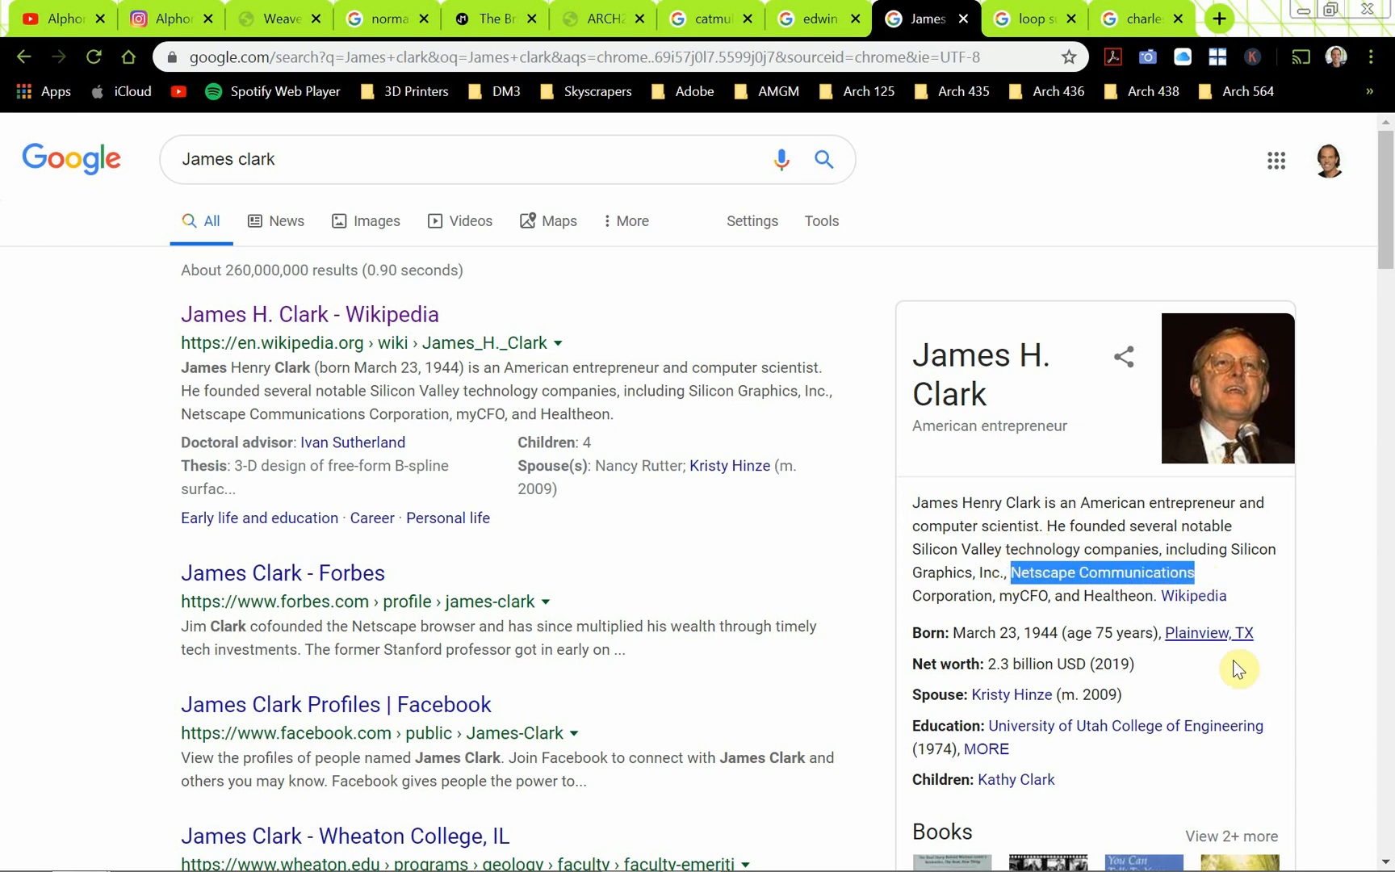
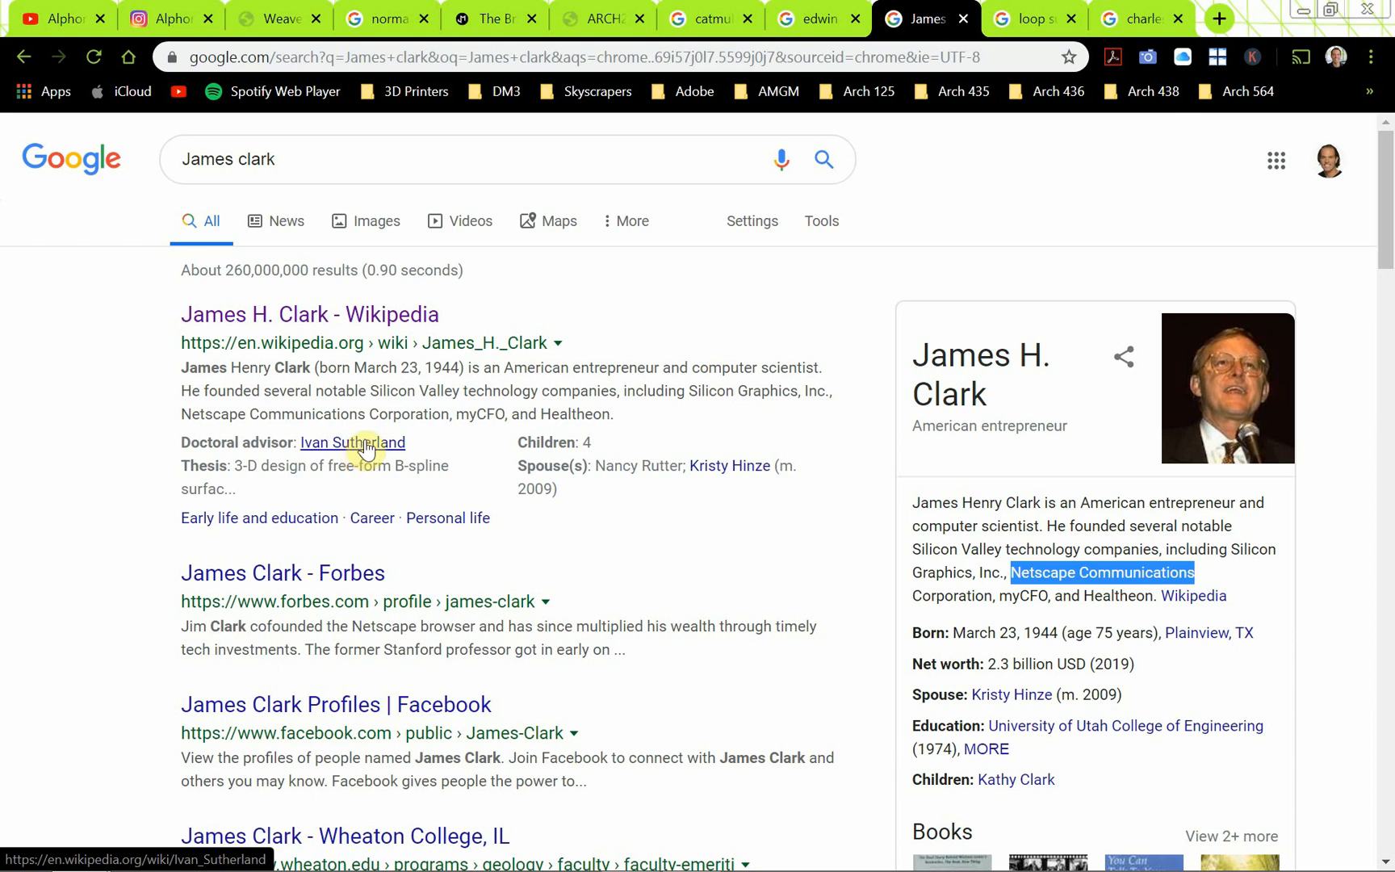
Switch back to Rhino and Grasshopper and inspect the smoothed dodecahedron mesh close up.
{"action": "key", "text": "alt+Tab"}
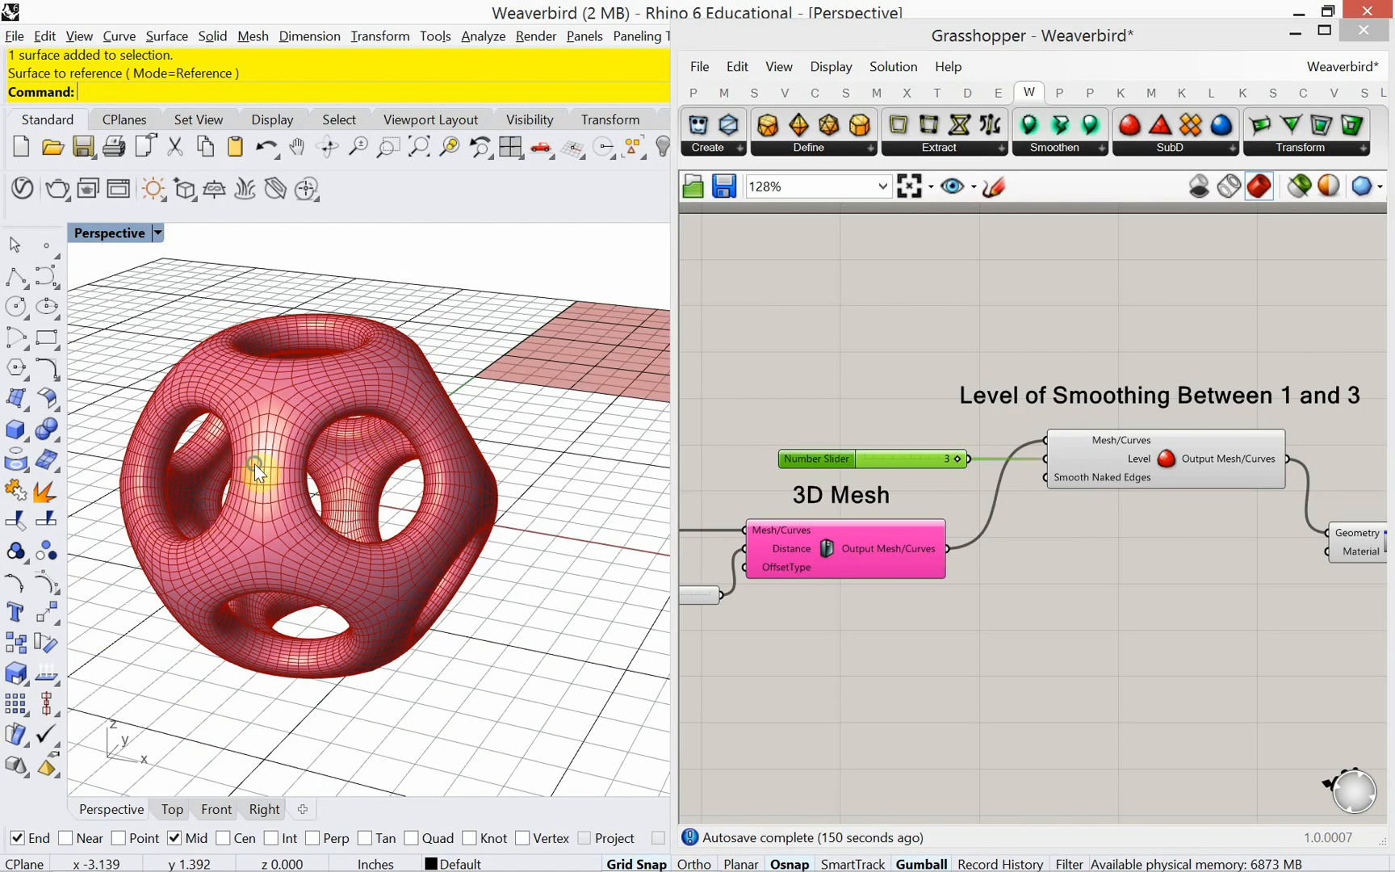
{"action": "right_click_drag", "start_coordinate": [255, 464], "coordinate": [247, 484]}
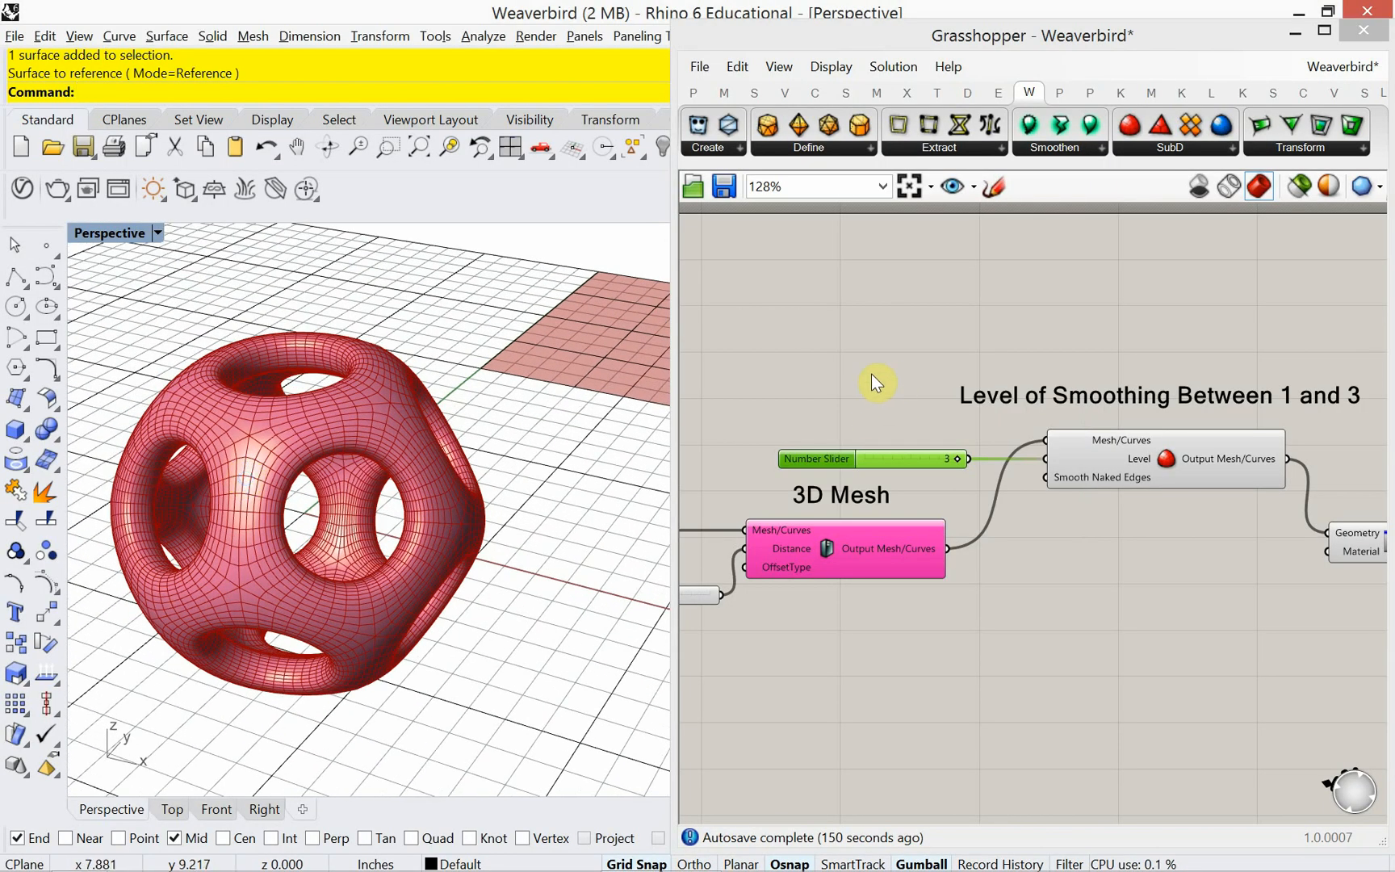
{"action": "right_click_drag", "start_coordinate": [873, 382], "coordinate": [923, 420]}
{"action": "scroll", "coordinate": [426, 511], "scroll_direction": "up", "scroll_amount": 10}
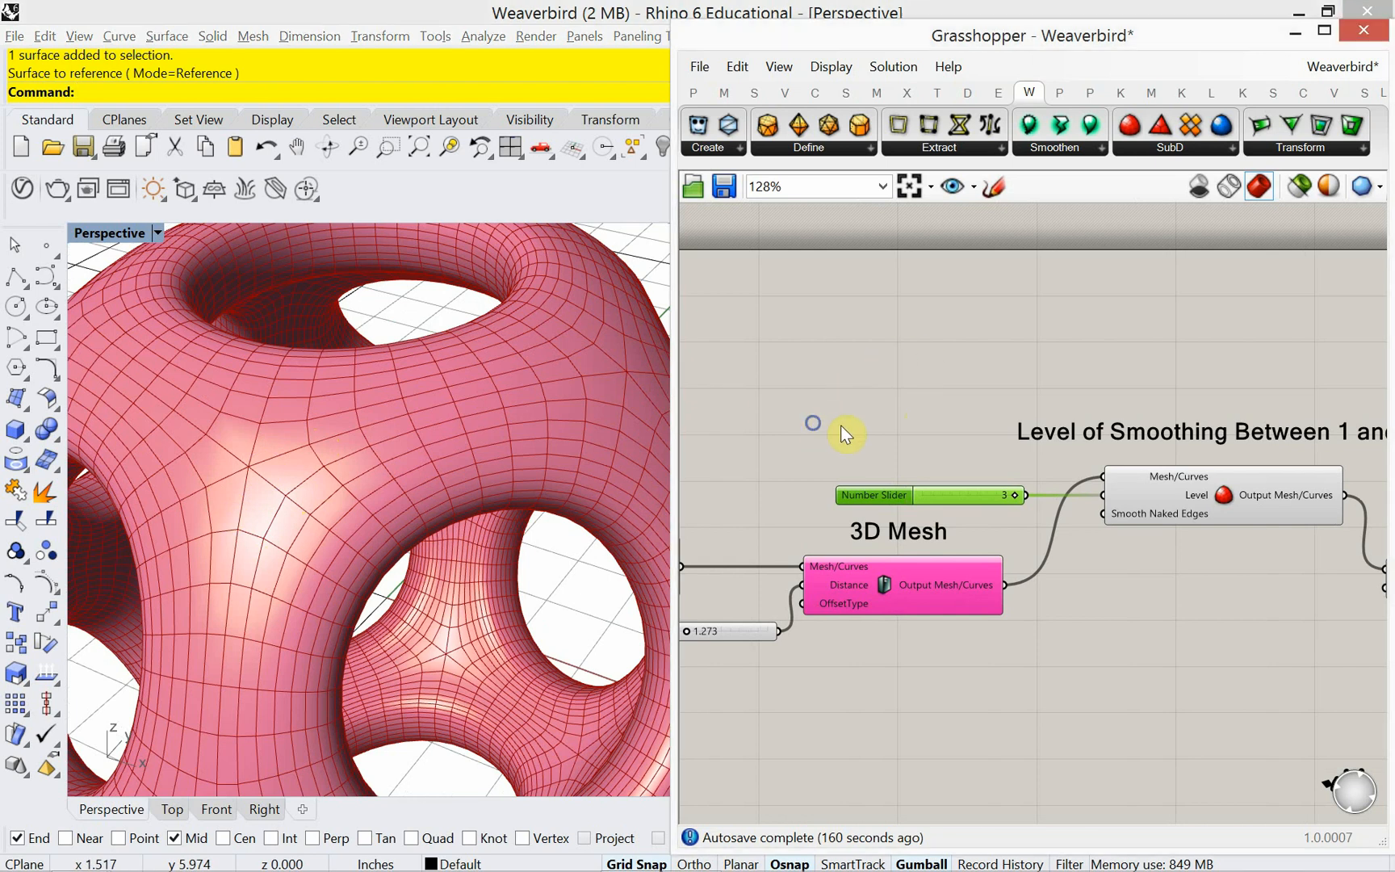
{"action": "scroll", "coordinate": [1003, 406], "scroll_direction": "down", "scroll_amount": 4}
{"action": "scroll", "coordinate": [1013, 414], "scroll_direction": "down", "scroll_amount": 1}
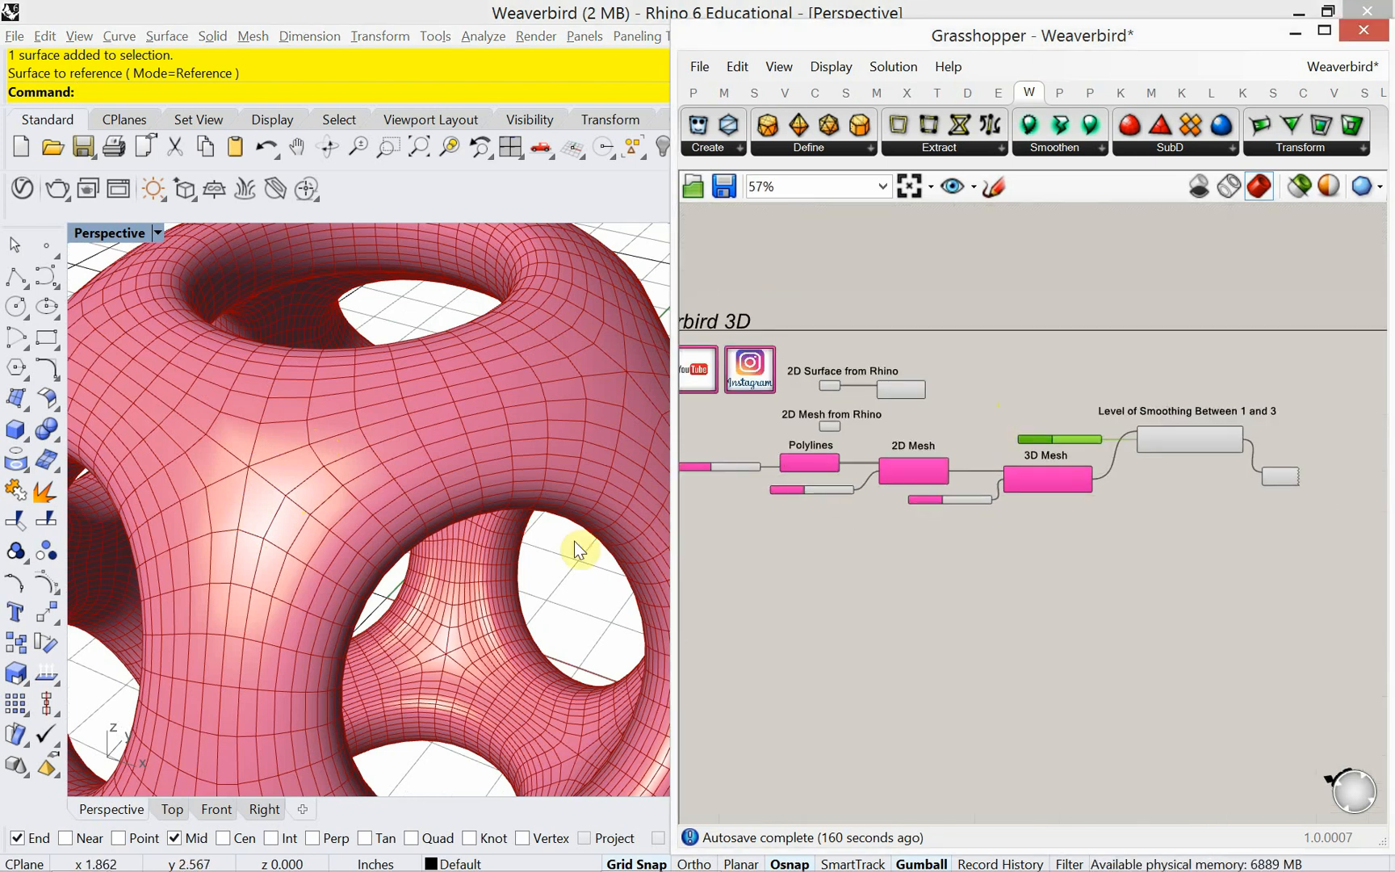
{"action": "mouse_move", "coordinate": [471, 590]}
{"action": "right_mouse_down"}
{"action": "mouse_move", "coordinate": [461, 582]}
{"action": "mouse_move", "coordinate": [488, 570]}
{"action": "right_mouse_up"}
Connect the 2D Mesh from Rhino parameter to the Mesh/Polylines input of the 2D Mesh component and inspect the smoothed panel.
{"action": "right_click_drag", "start_coordinate": [834, 543], "coordinate": [884, 656]}
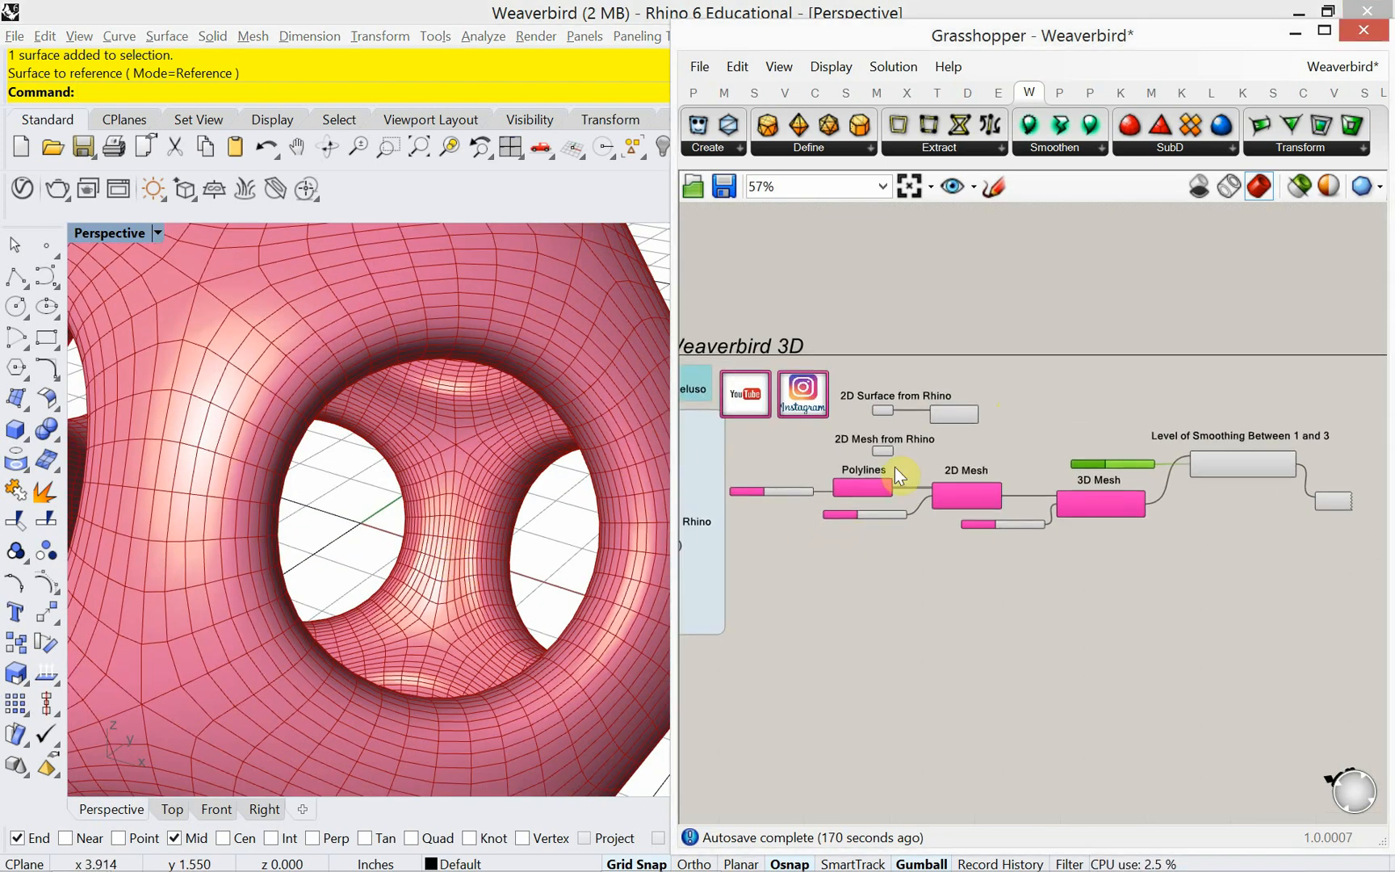
{"action": "scroll", "coordinate": [905, 464], "scroll_direction": "up", "scroll_amount": 7}
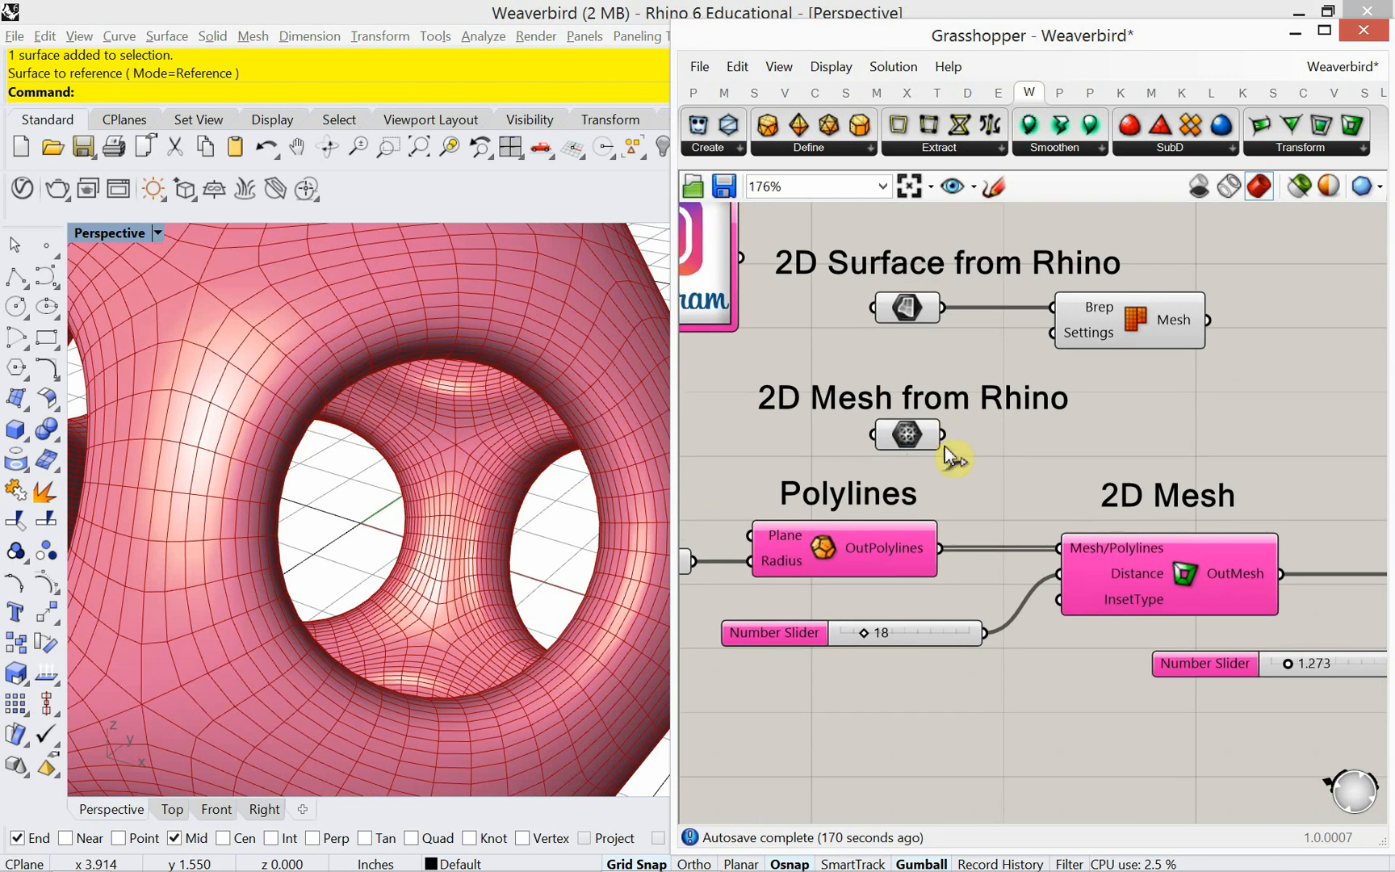
{"action": "left_click_drag", "start_coordinate": [944, 435], "coordinate": [1070, 558]}
{"action": "right_click_drag", "start_coordinate": [241, 585], "coordinate": [230, 611]}
{"action": "scroll", "coordinate": [218, 649], "scroll_direction": "down", "scroll_amount": 6}
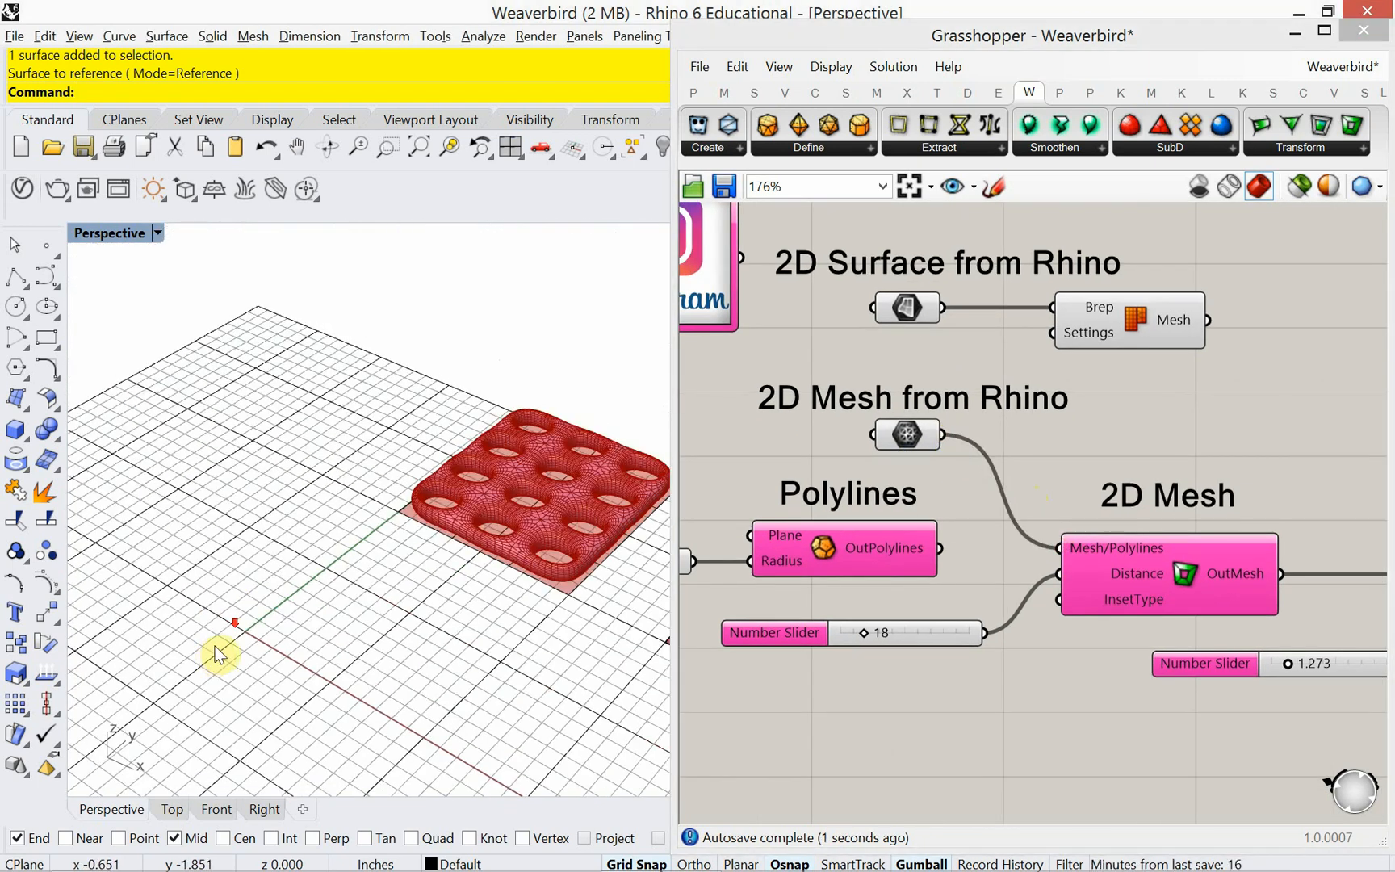
{"action": "scroll", "coordinate": [456, 575], "scroll_direction": "up", "scroll_amount": 4}
{"action": "right_click_drag", "start_coordinate": [458, 576], "coordinate": [307, 635]}
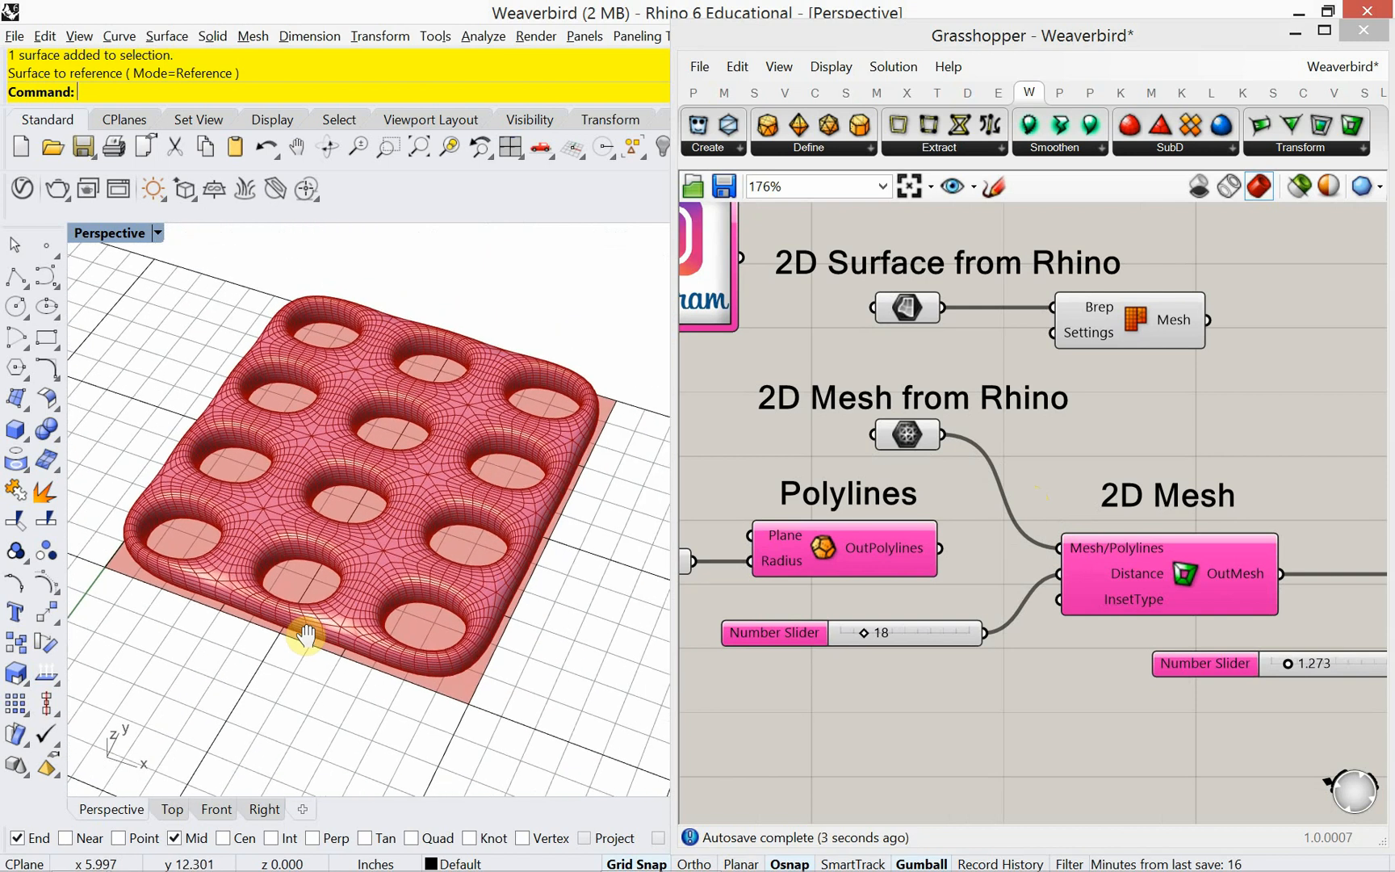
{"action": "scroll", "coordinate": [434, 555], "scroll_direction": "up", "scroll_amount": 4}
{"action": "right_click_drag", "start_coordinate": [435, 553], "coordinate": [305, 586]}
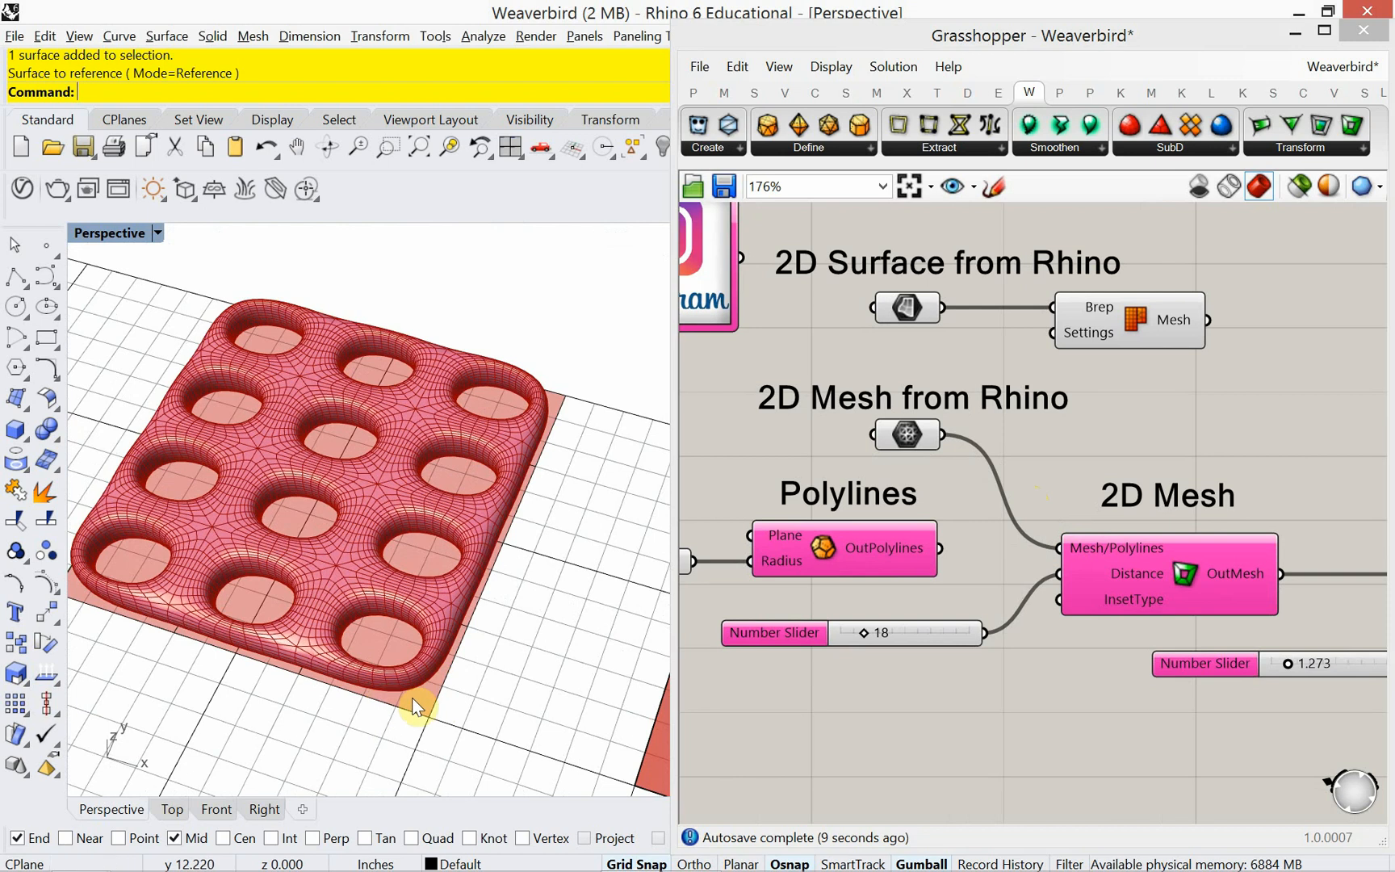
{"action": "scroll", "coordinate": [147, 527], "scroll_direction": "down", "scroll_amount": 4}
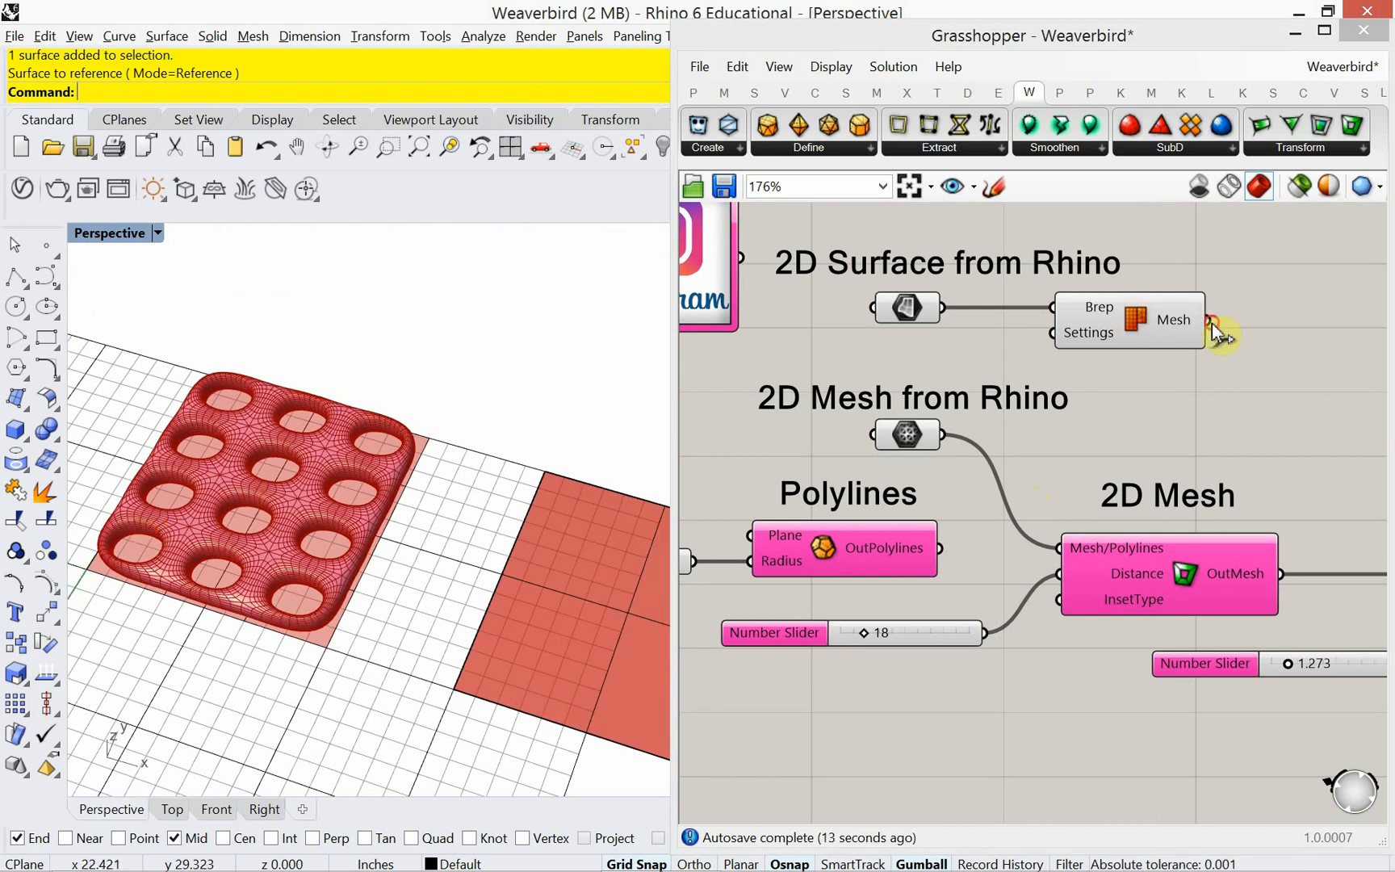
Connect the Mesh output under 2D Surface from Rhino to the 2D Mesh component's Mesh/Polylines input and inspect the result.
{"action": "left_click_drag", "start_coordinate": [1210, 320], "coordinate": [1064, 541], "text": "shift"}
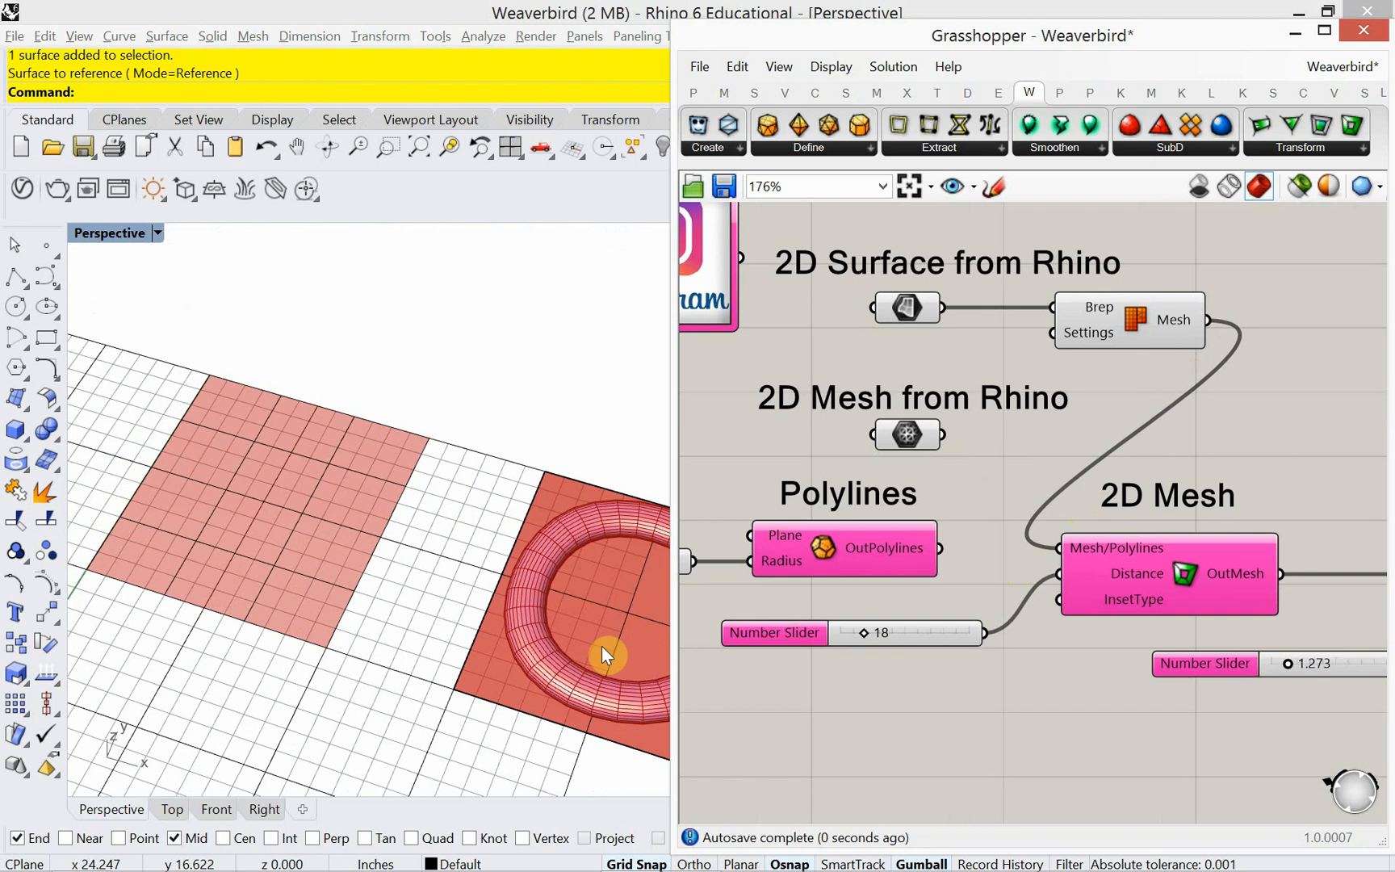
{"action": "right_click_drag", "start_coordinate": [494, 619], "coordinate": [295, 581], "text": "shift"}
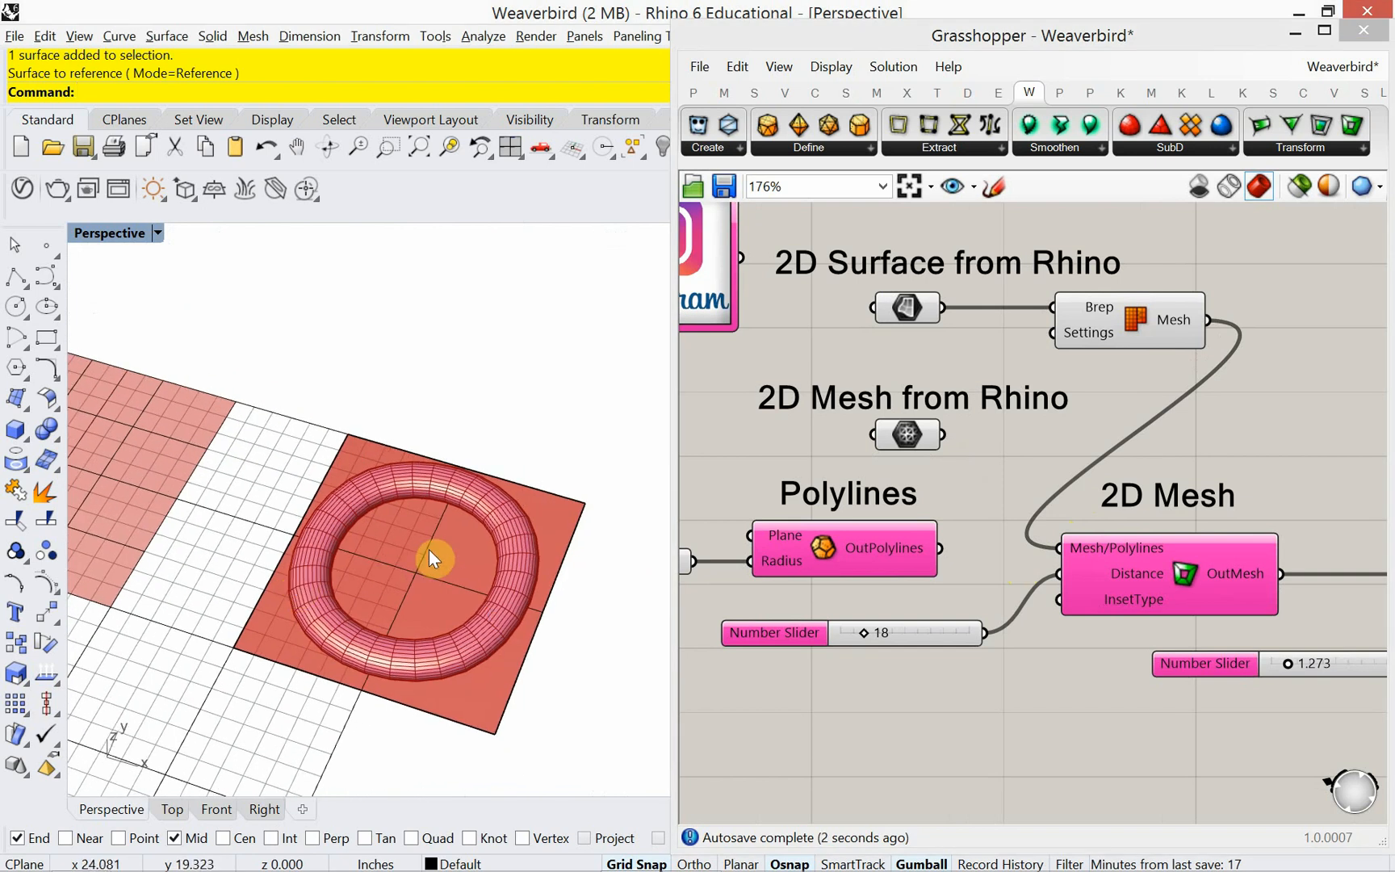
{"action": "right_click_drag", "start_coordinate": [414, 588], "coordinate": [389, 554]}
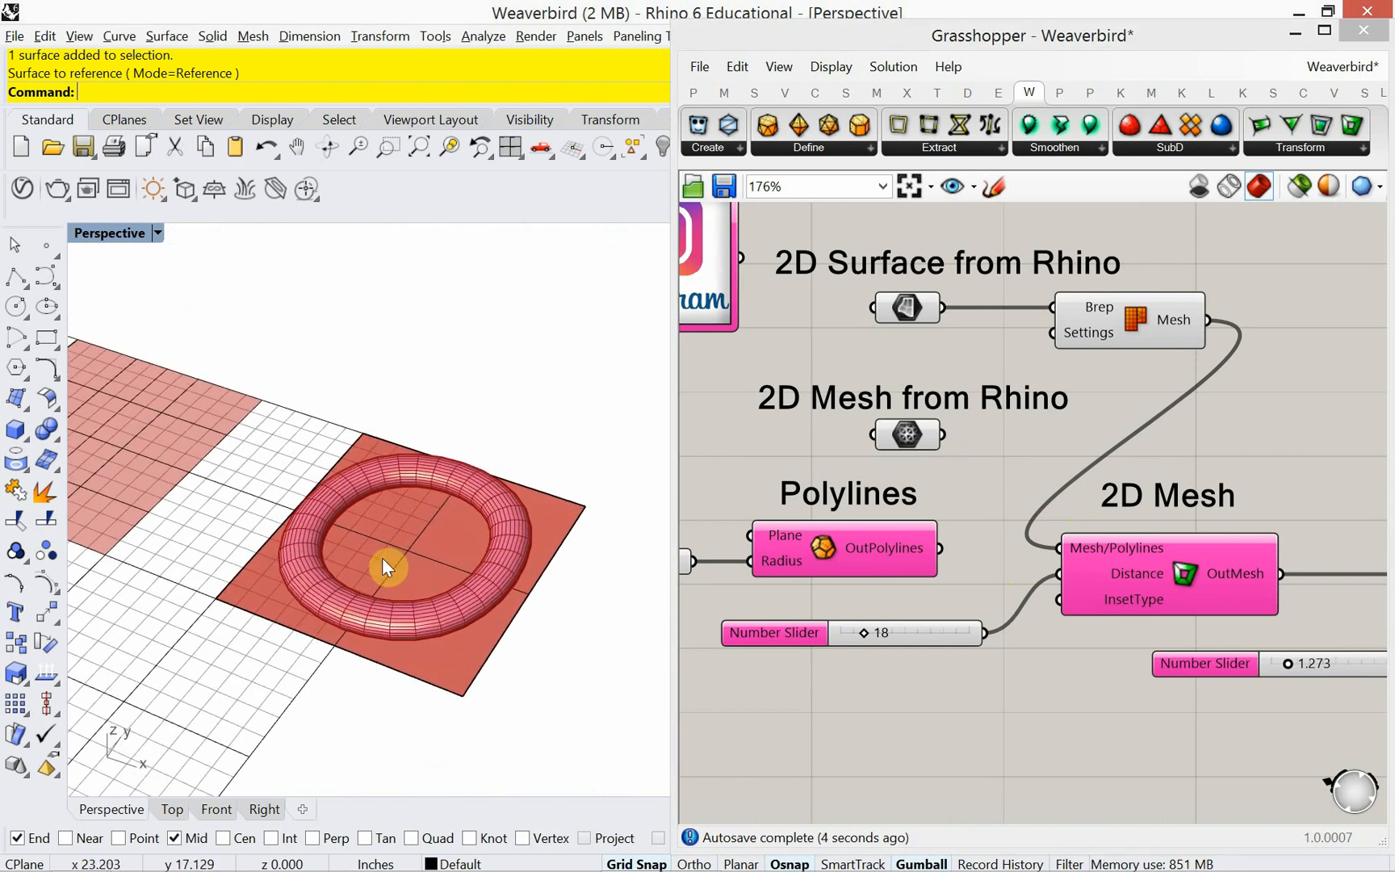
Rebuild the referenced square surface in Rhino with a V point count of 8.
{"action": "left_click", "coordinate": [411, 543]}
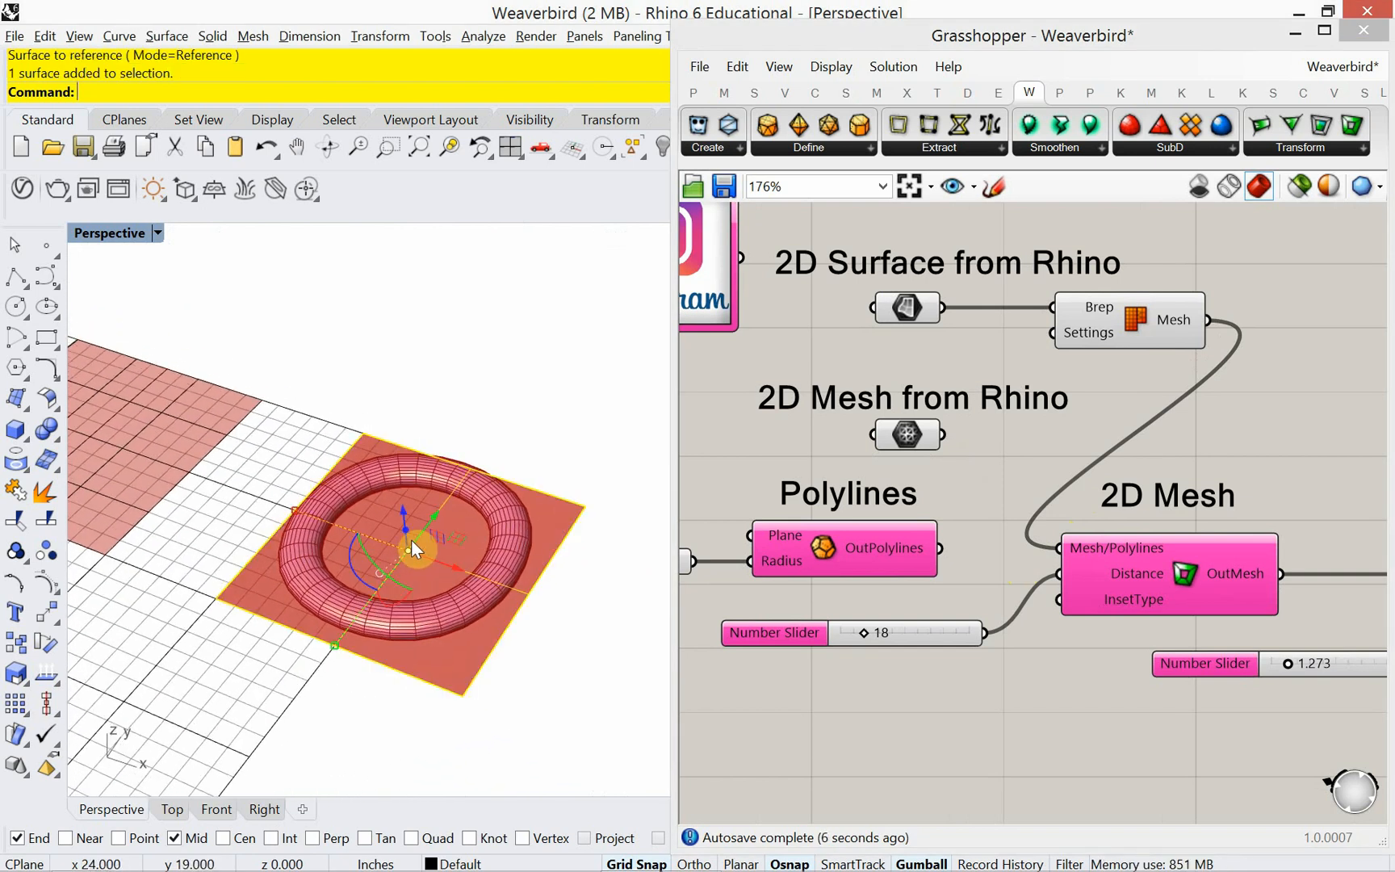
{"action": "type", "text": "Rebuild"}
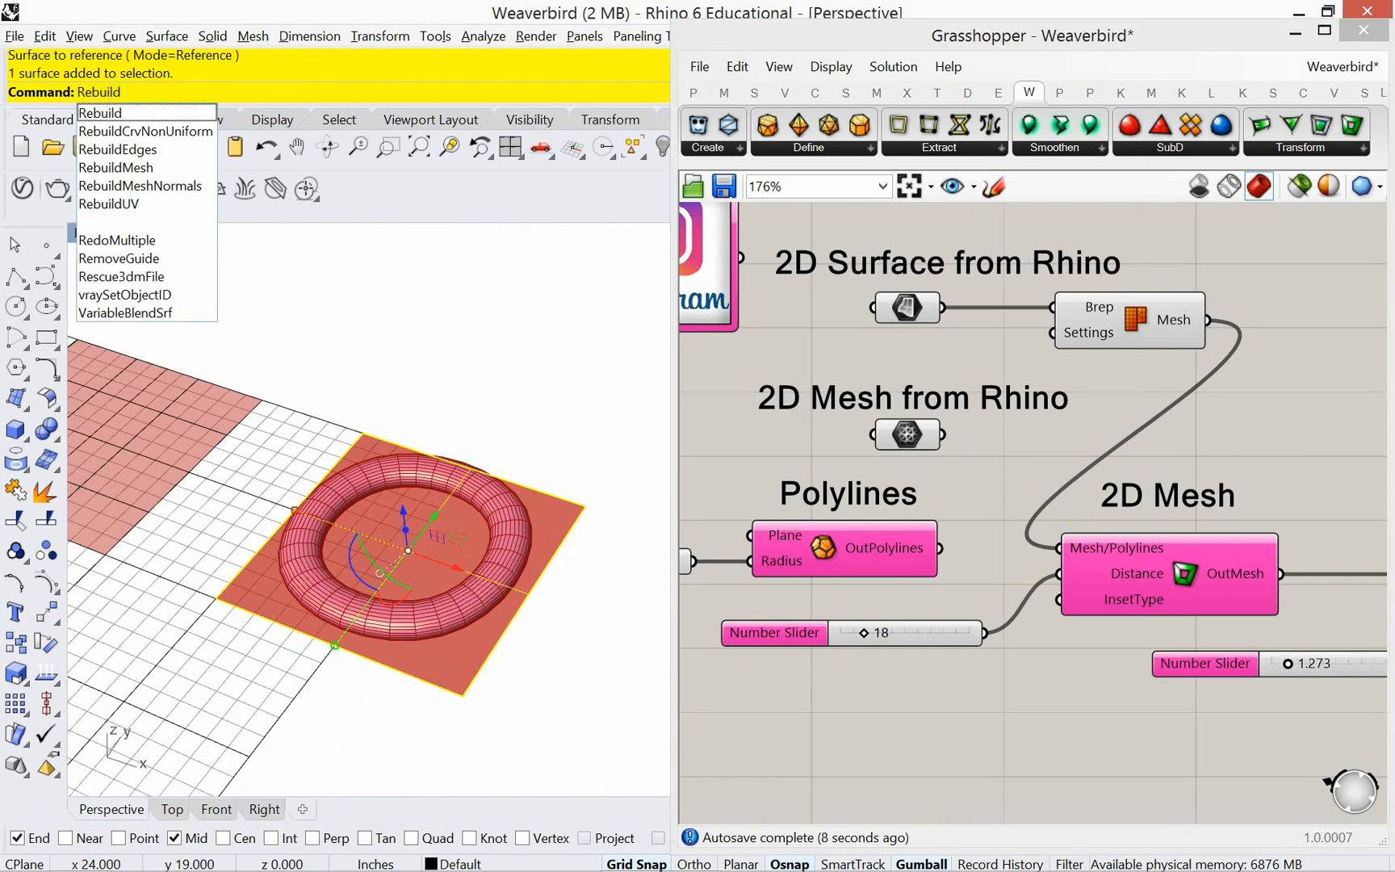
{"action": "key", "text": "Return"}
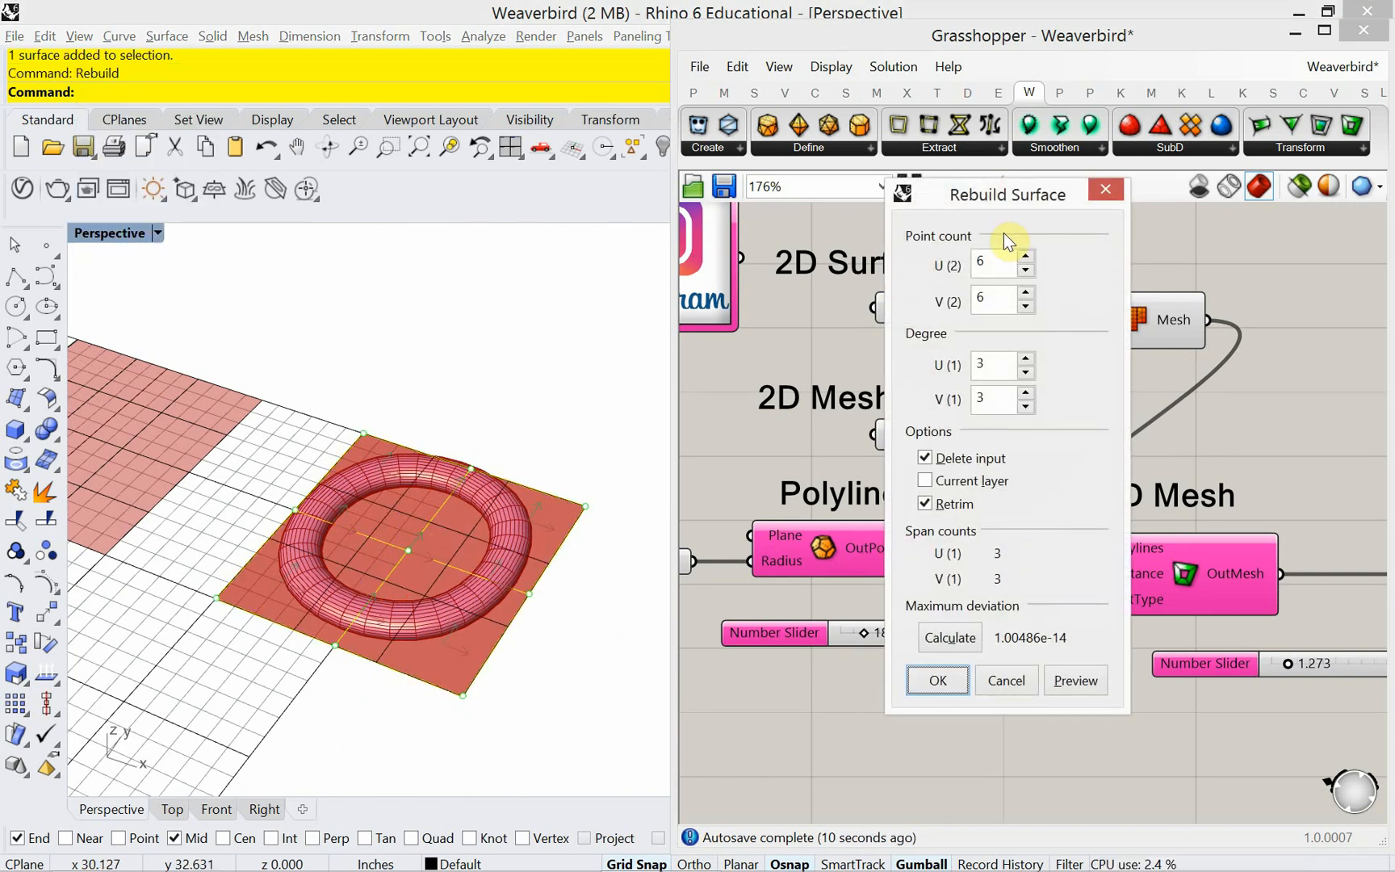
{"action": "double_click", "coordinate": [995, 299]}
{"action": "type", "text": "8"}
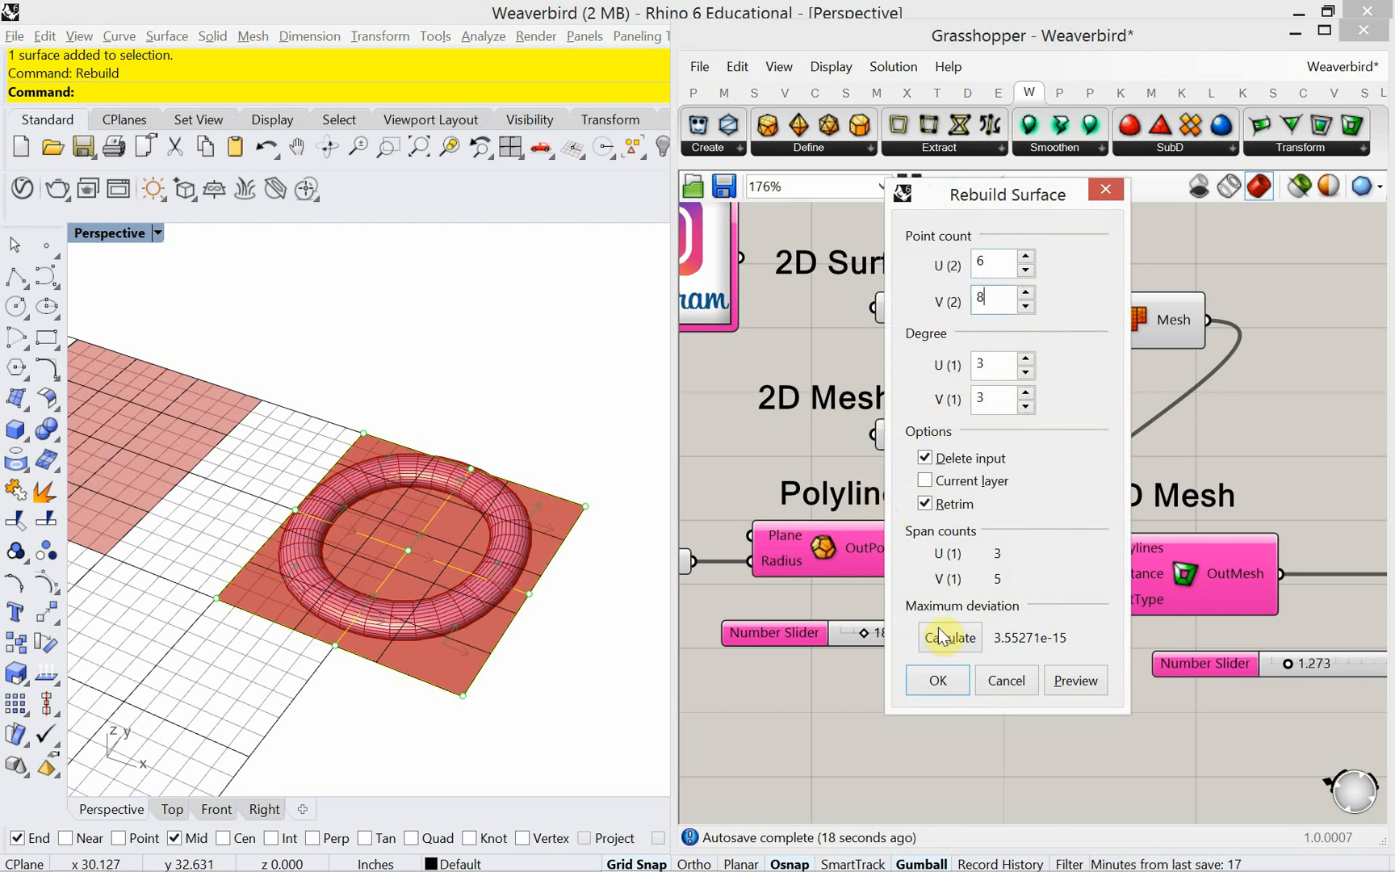
{"action": "left_click", "coordinate": [941, 680]}
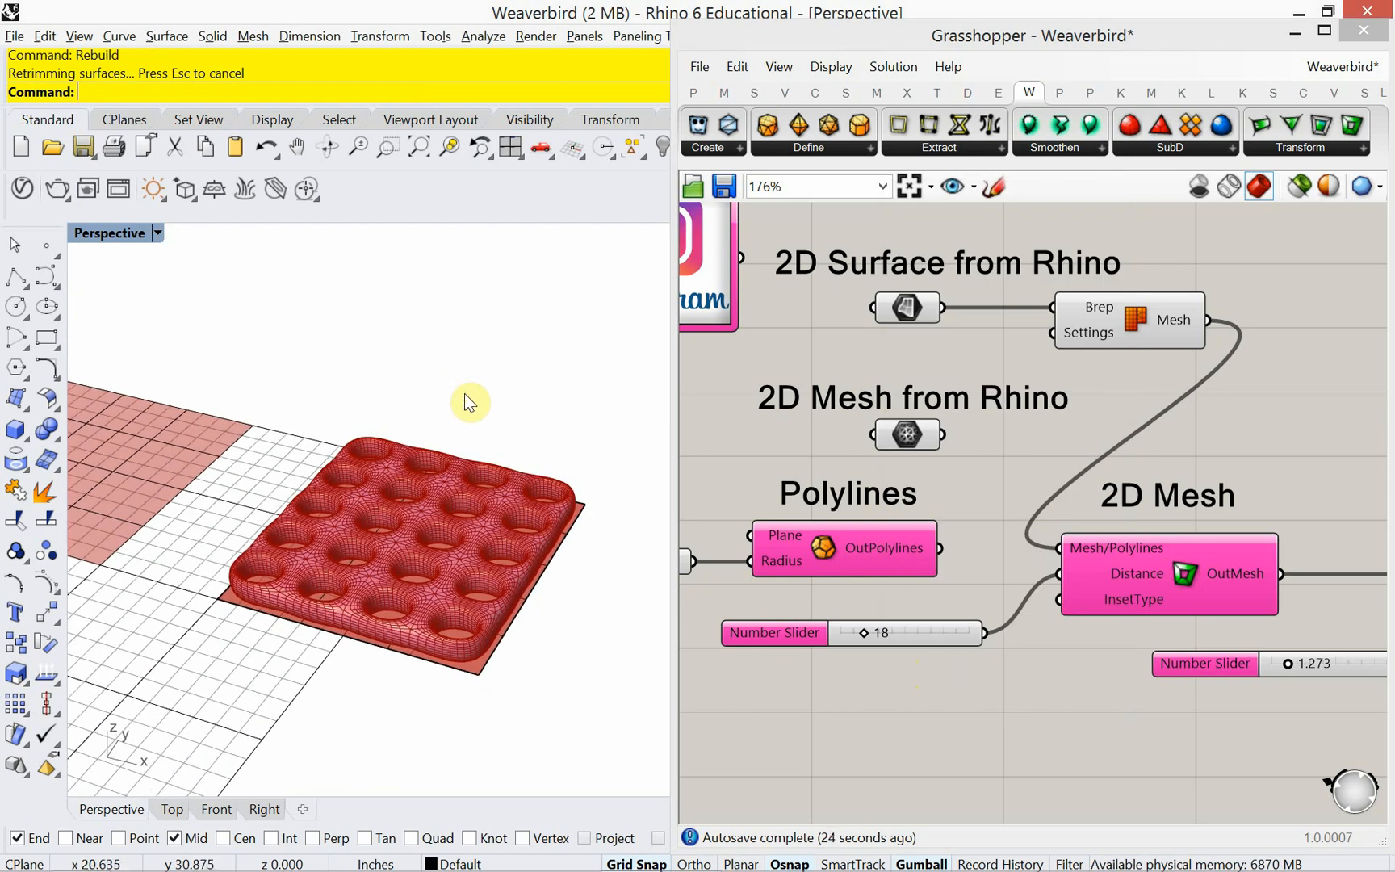
Reconnect OutPolylines from the Polylines component to the 2D Mesh component's Mesh/Polylines input and inspect the dodecahedron mesh.
{"action": "scroll", "coordinate": [464, 393], "scroll_direction": "down", "scroll_amount": 4}
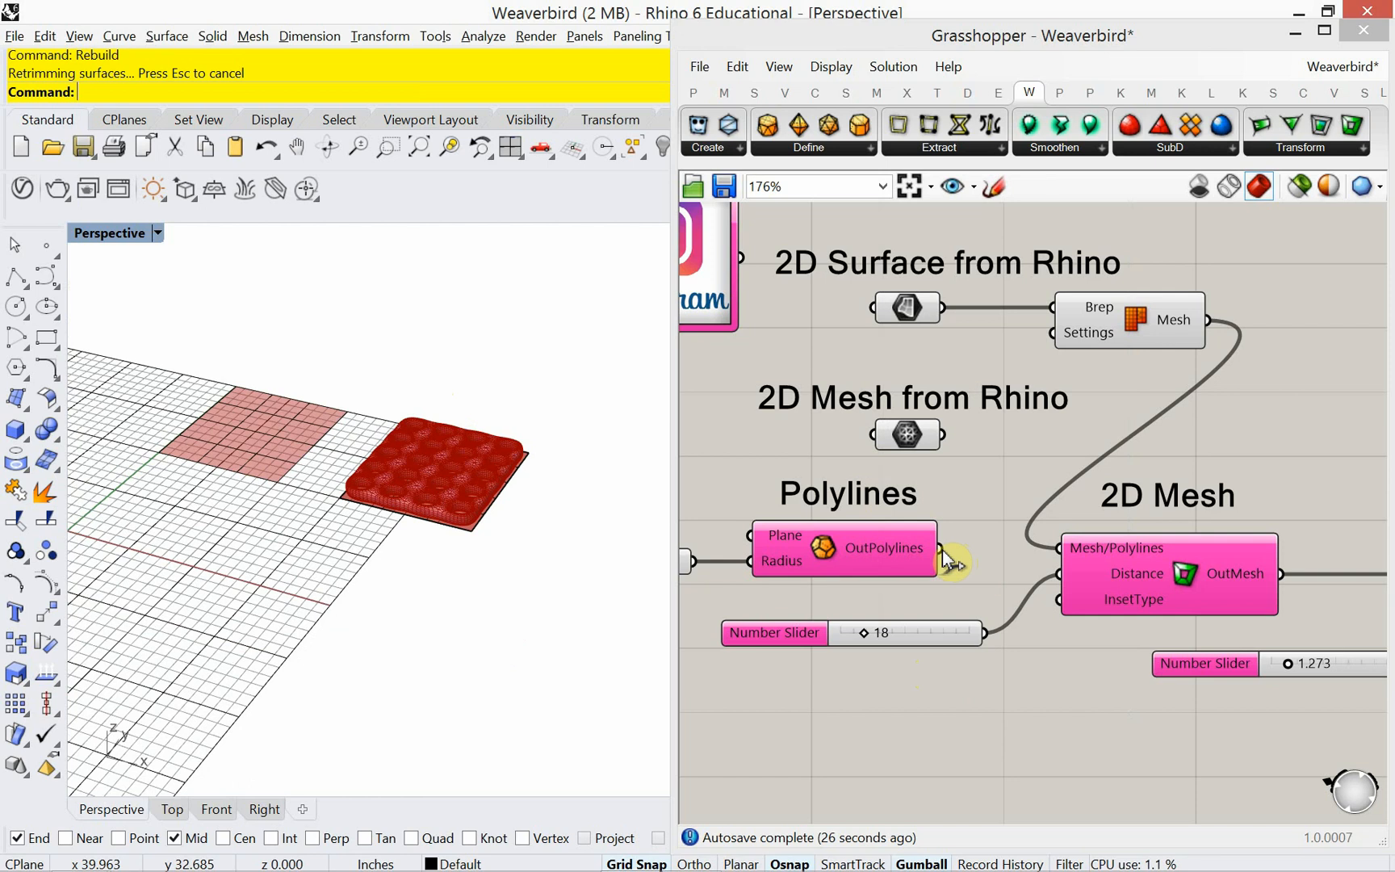
{"action": "left_click_drag", "start_coordinate": [941, 549], "coordinate": [1059, 549]}
{"action": "right_click_drag", "start_coordinate": [452, 596], "coordinate": [485, 591]}
{"action": "scroll", "coordinate": [493, 588], "scroll_direction": "down", "scroll_amount": 4}
{"action": "right_click_drag", "start_coordinate": [311, 635], "coordinate": [399, 594], "text": "shift"}
{"action": "scroll", "coordinate": [334, 575], "scroll_direction": "up", "scroll_amount": 5}
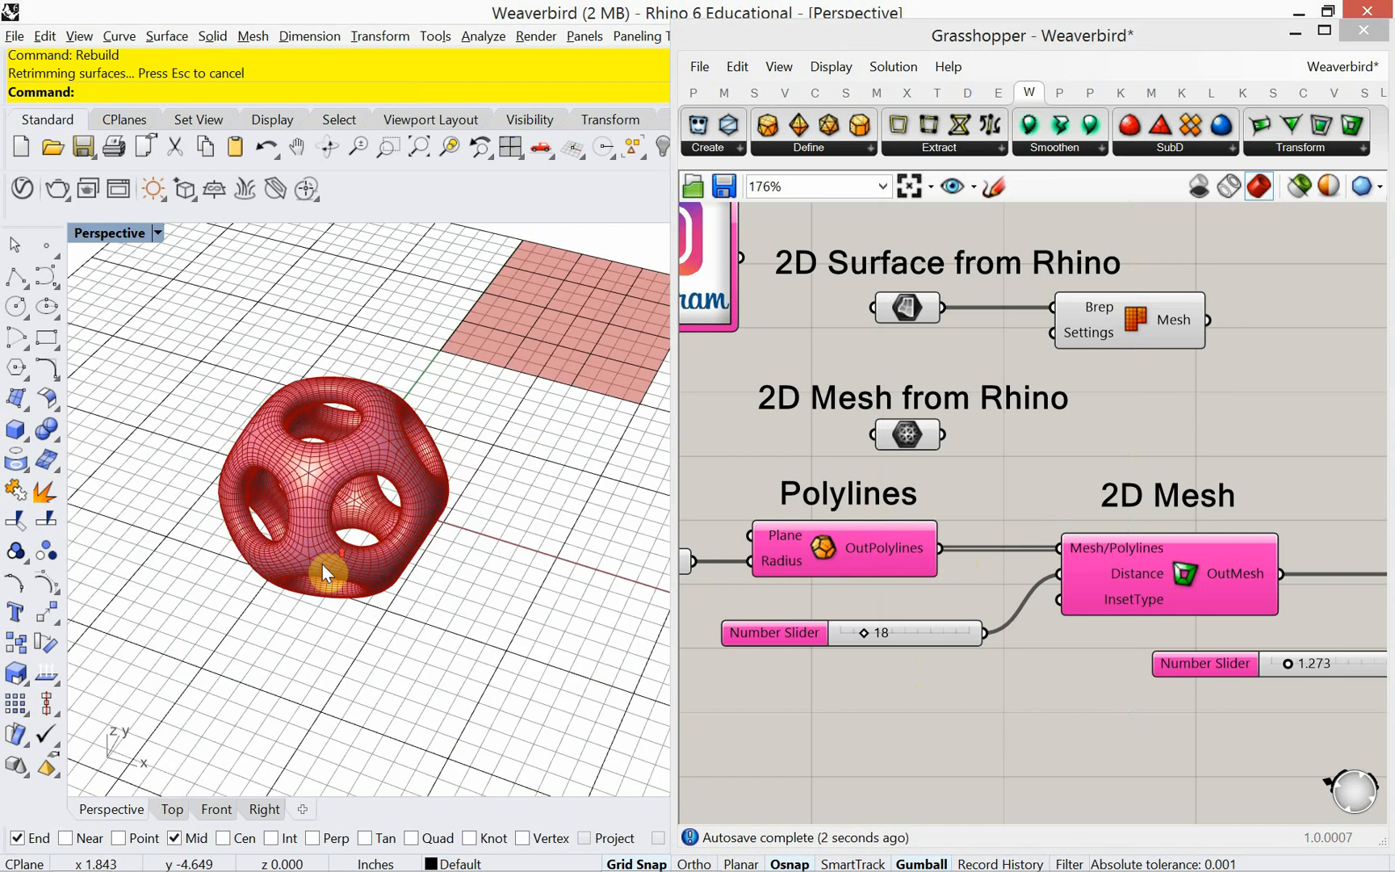
{"action": "scroll", "coordinate": [363, 541], "scroll_direction": "up", "scroll_amount": 2}
{"action": "mouse_move", "coordinate": [364, 542]}
{"action": "right_mouse_down"}
{"action": "mouse_move", "coordinate": [352, 495]}
{"action": "mouse_move", "coordinate": [359, 516]}
{"action": "right_mouse_up"}
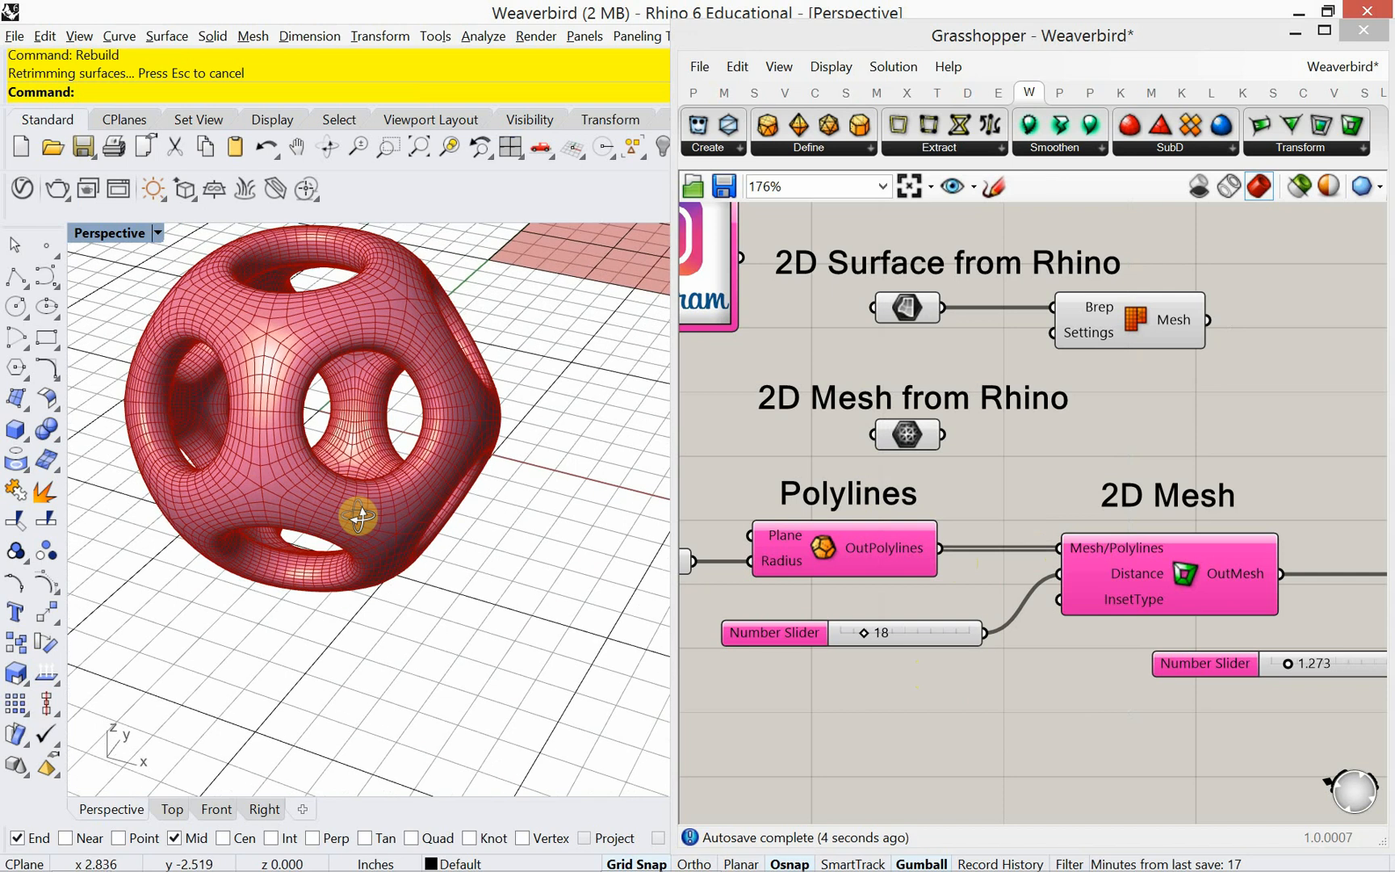
Review the component chain from Polylines to the smoothing level, including the 2D Mesh InsetType options, and select the Polylines component.
{"action": "right_click_drag", "start_coordinate": [896, 488], "coordinate": [929, 459]}
{"action": "scroll", "coordinate": [929, 467], "scroll_direction": "down", "scroll_amount": 5}
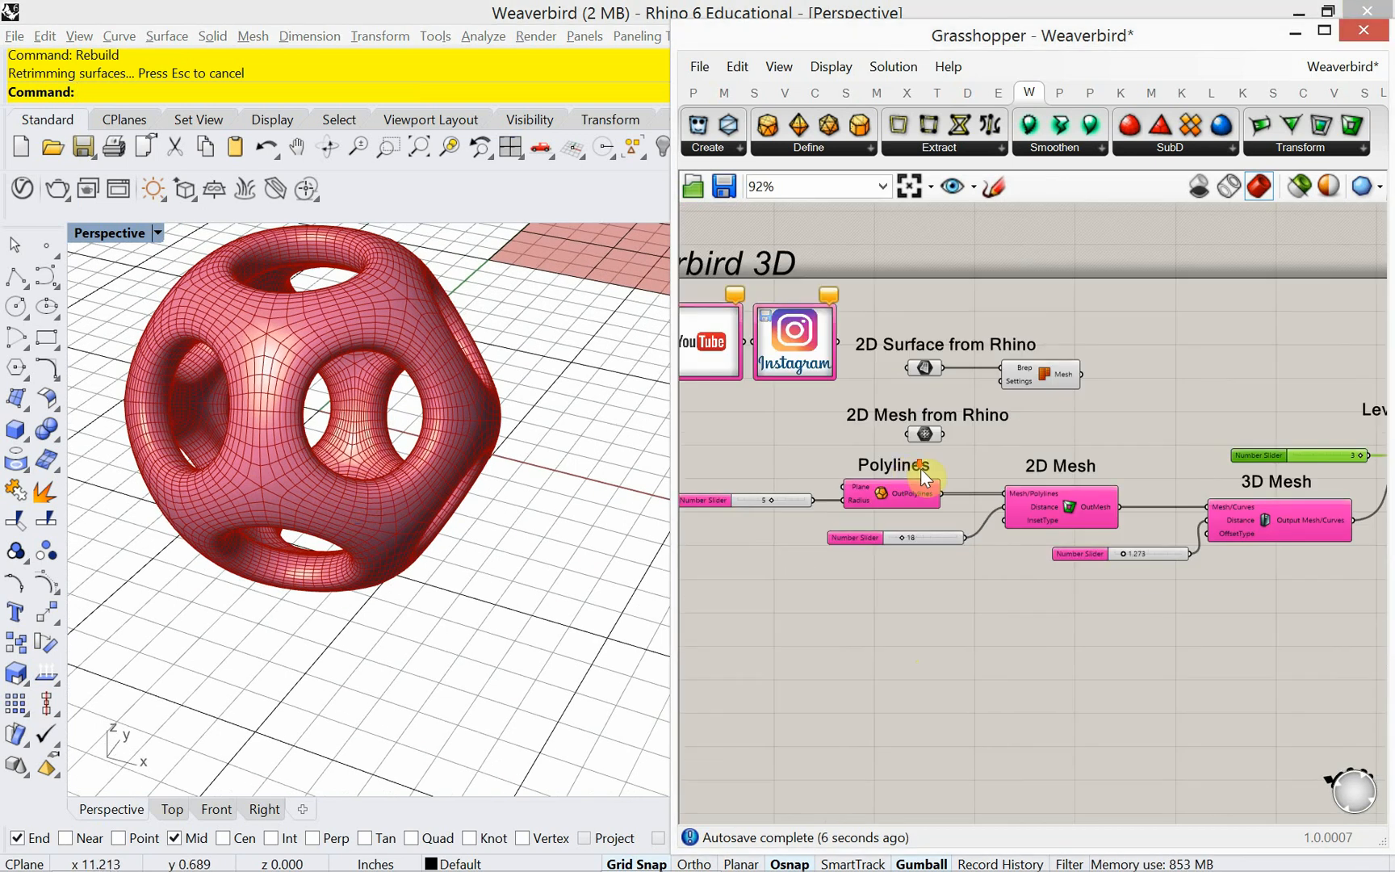
{"action": "scroll", "coordinate": [1300, 478], "scroll_direction": "up", "scroll_amount": 2}
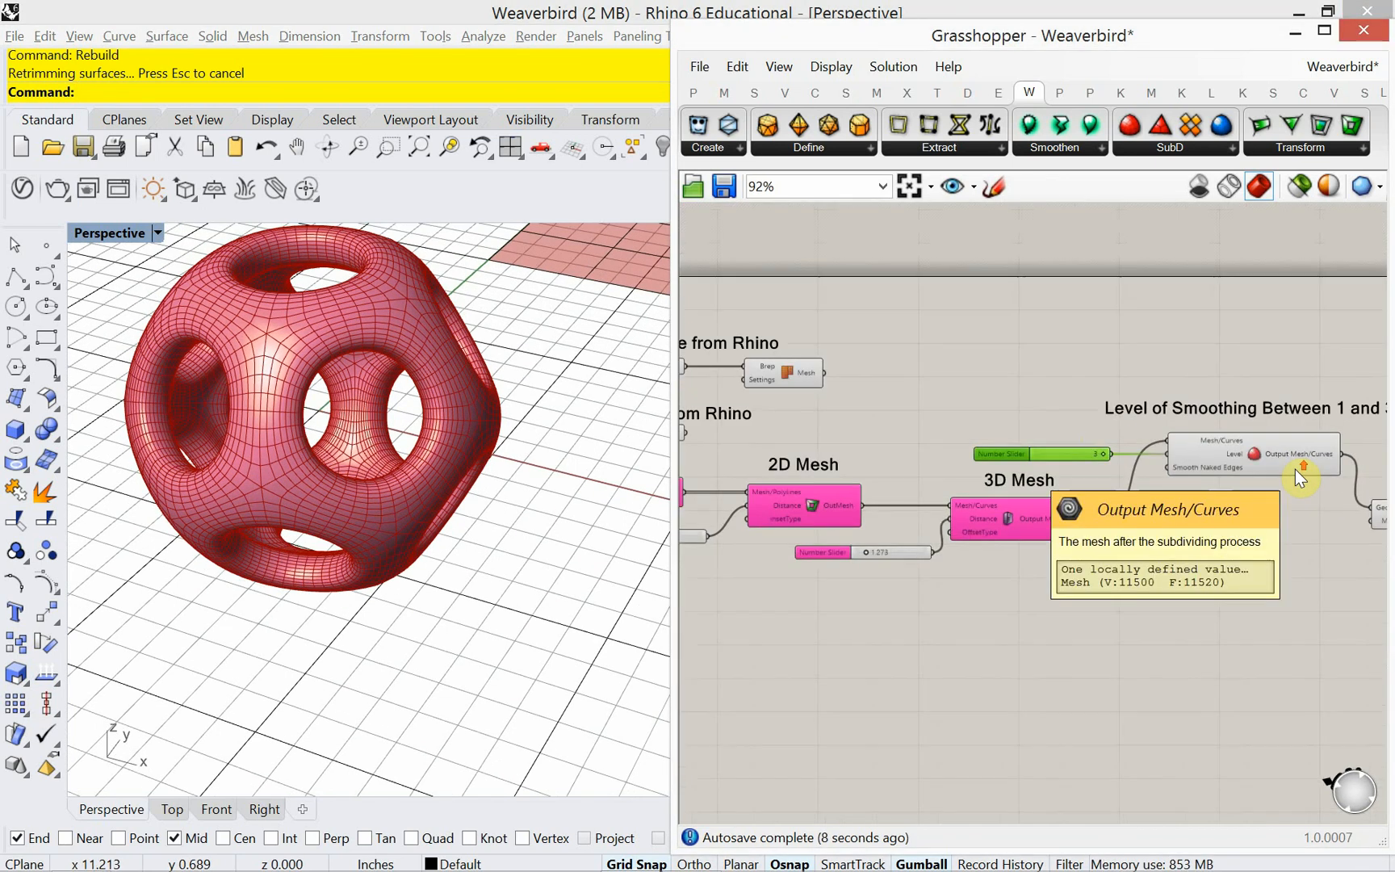
{"action": "scroll", "coordinate": [1199, 421], "scroll_direction": "up", "scroll_amount": 2}
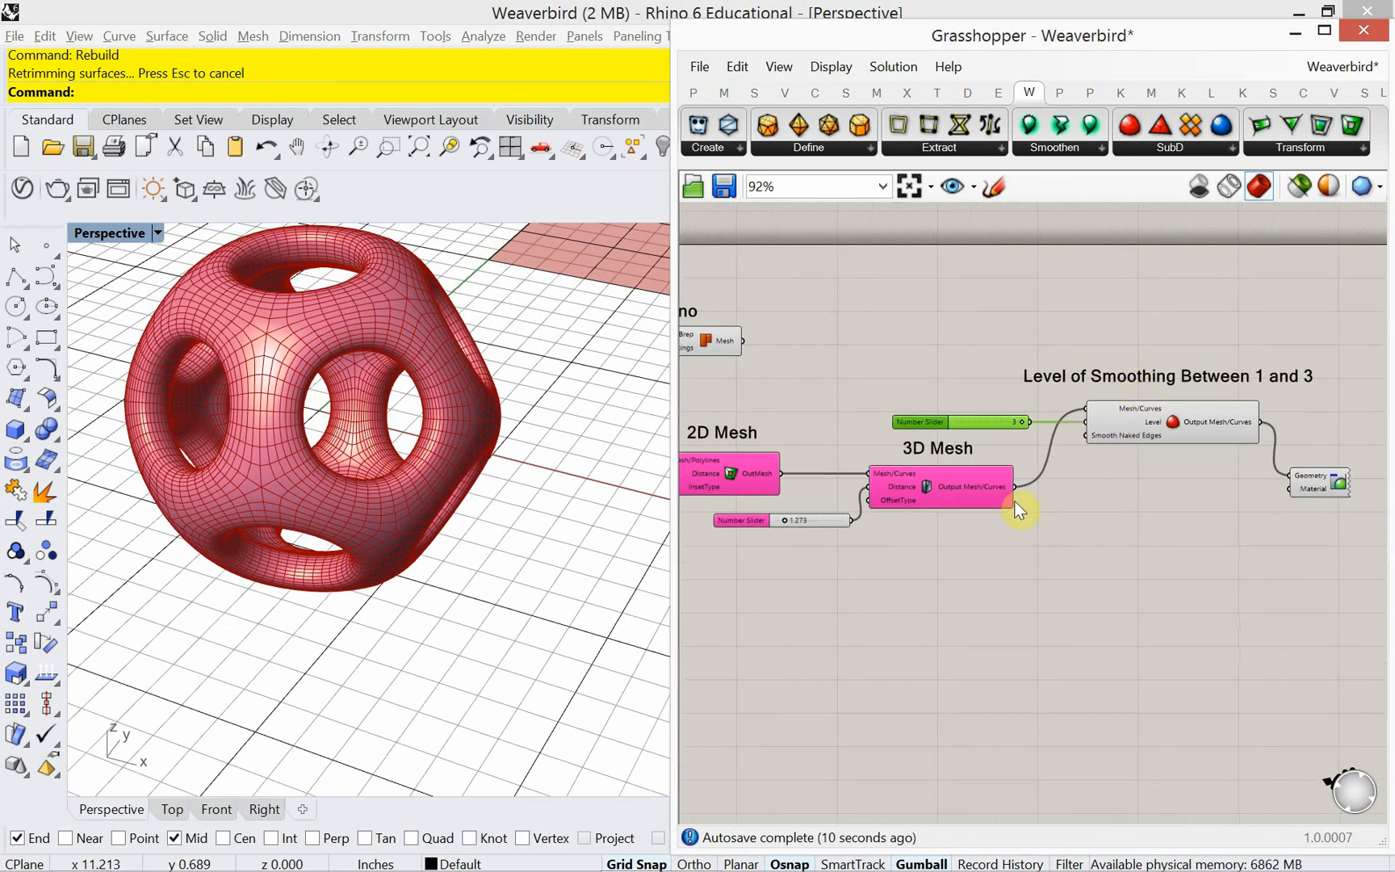
{"action": "right_click_drag", "start_coordinate": [879, 567], "coordinate": [1037, 569]}
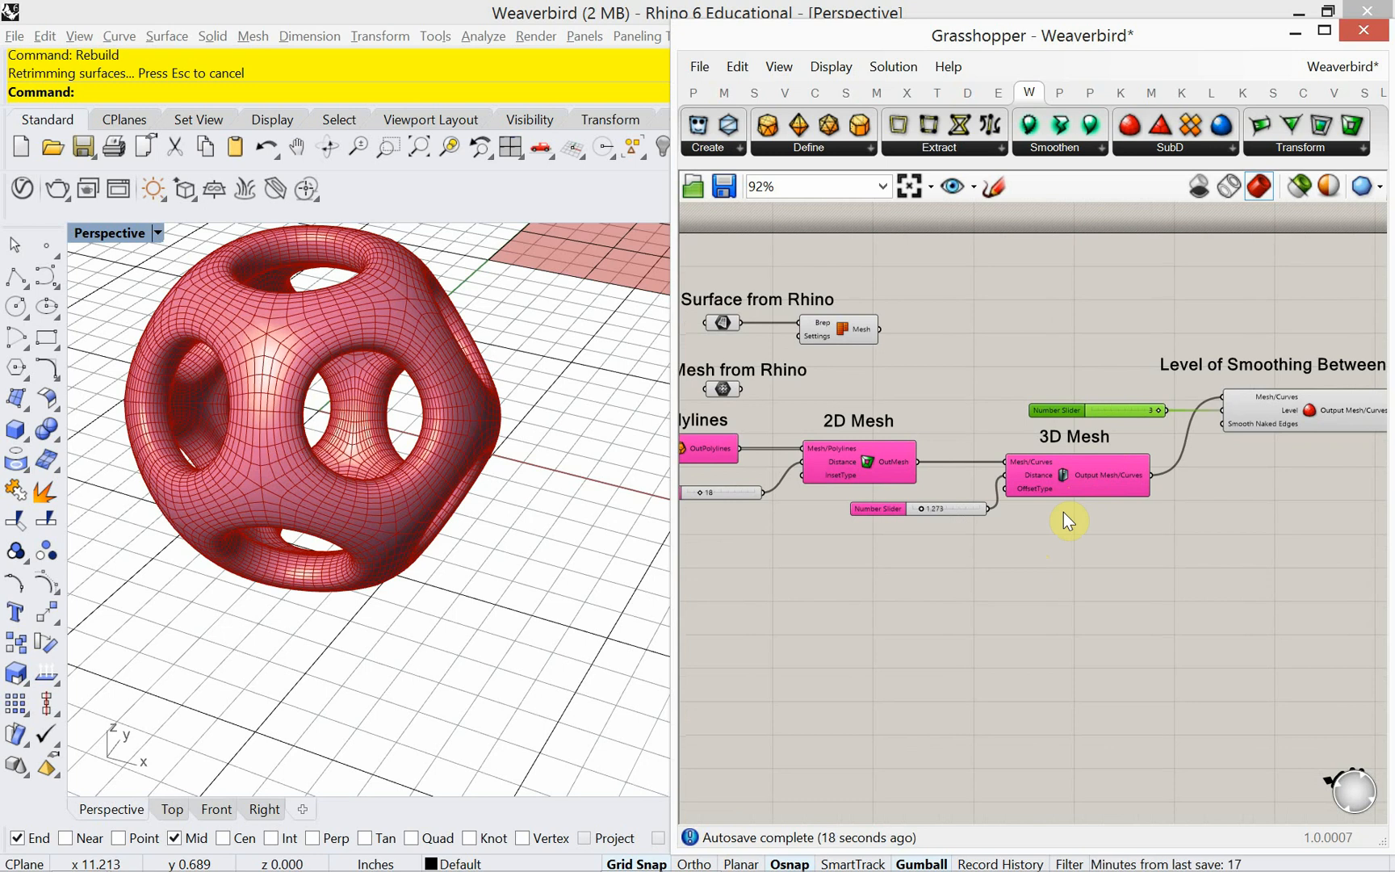
{"action": "scroll", "coordinate": [1015, 558], "scroll_direction": "down", "scroll_amount": 3}
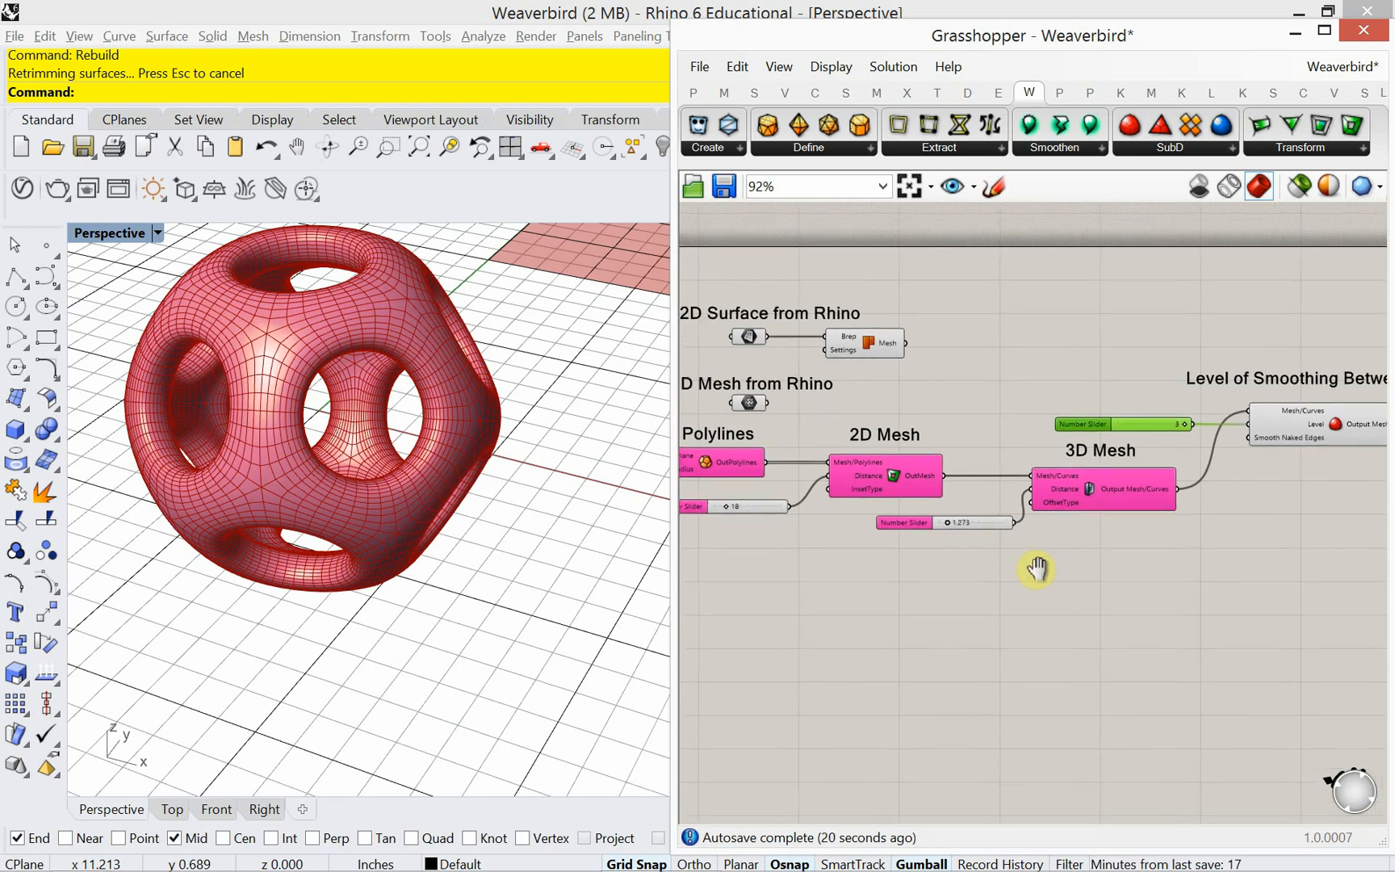
{"action": "scroll", "coordinate": [1040, 571], "scroll_direction": "up", "scroll_amount": 3}
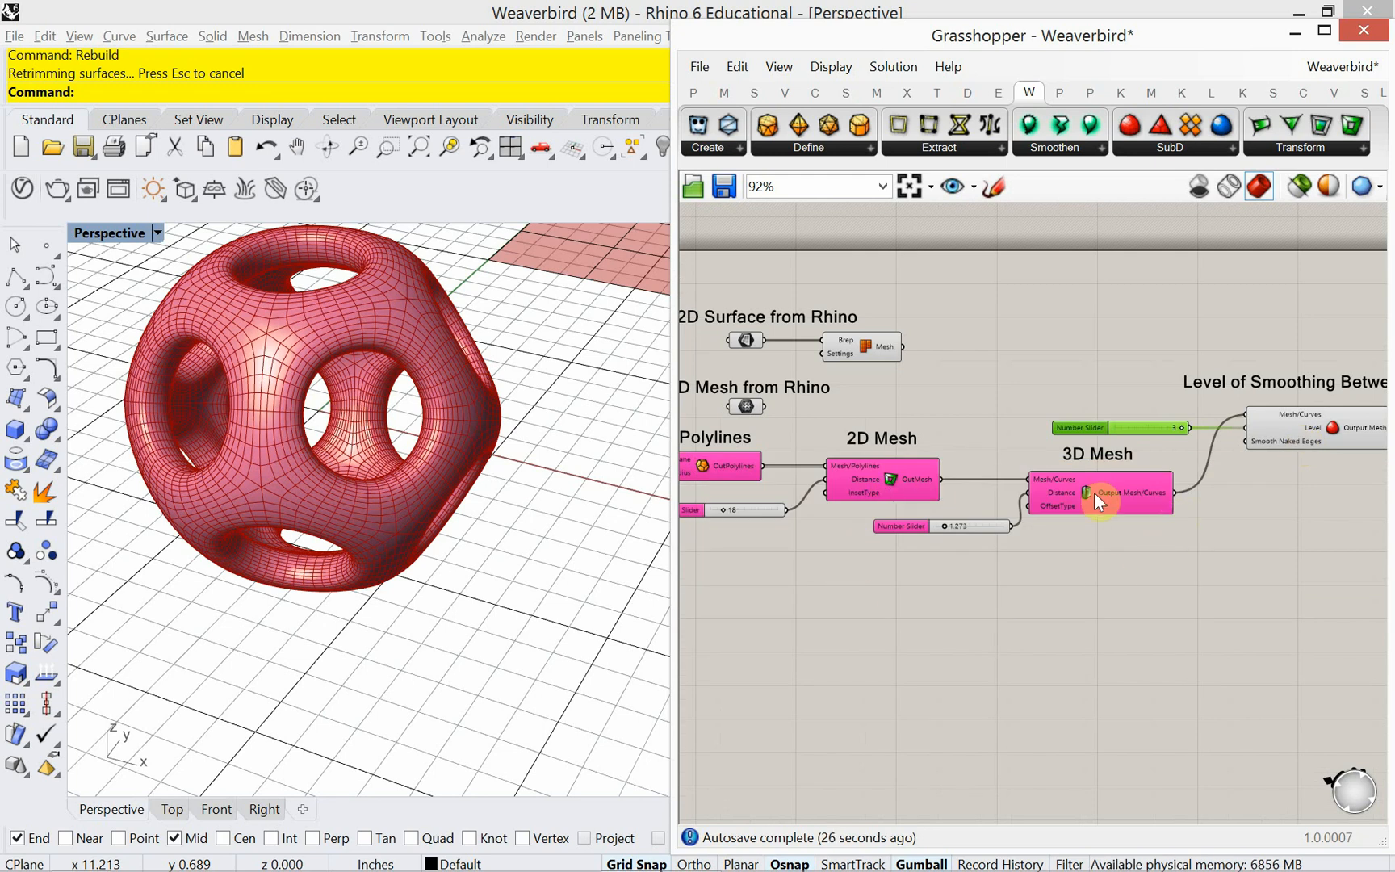
{"action": "right_click_drag", "start_coordinate": [873, 607], "coordinate": [1042, 616]}
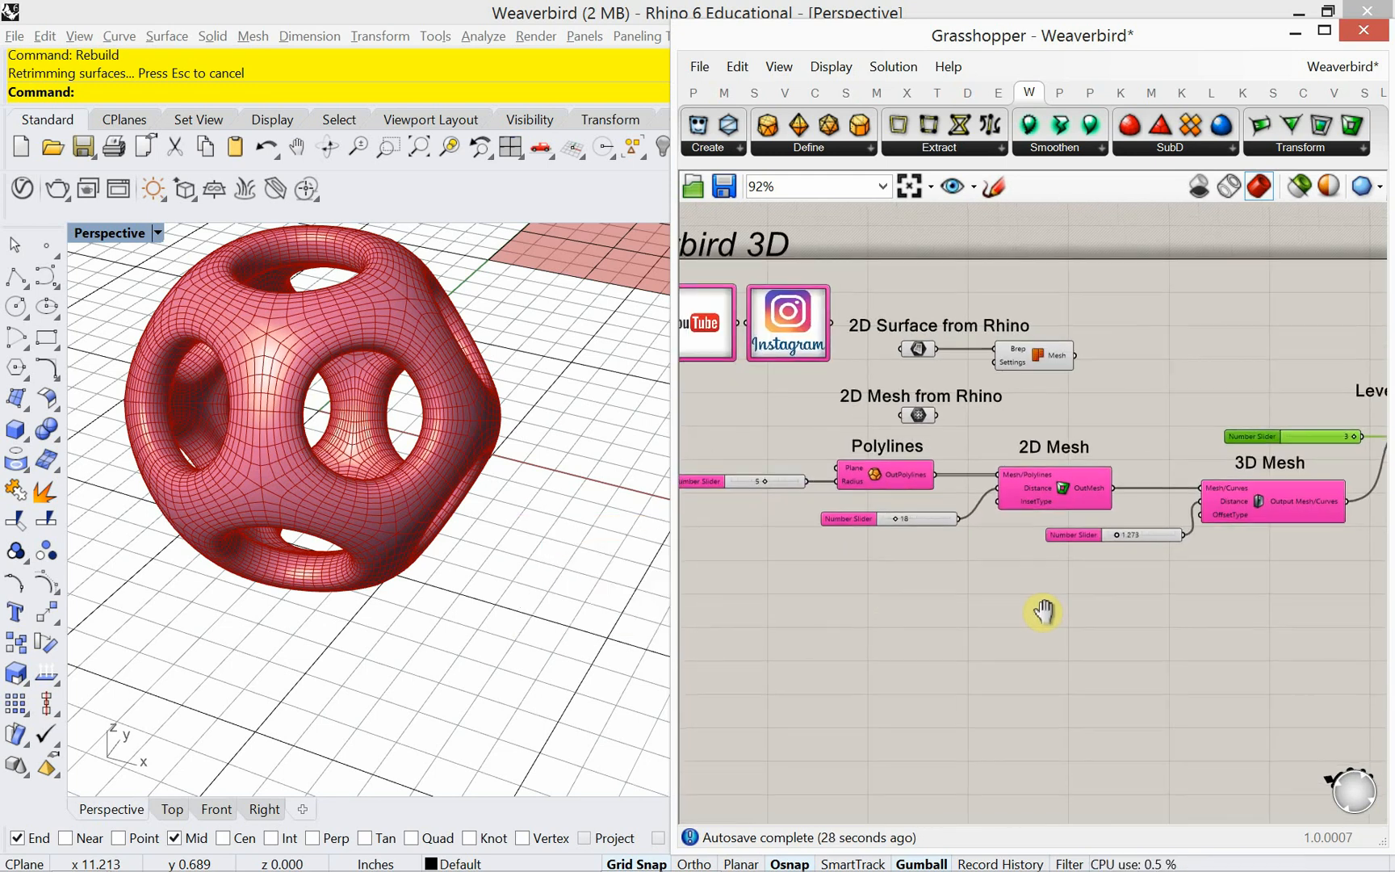
{"action": "scroll", "coordinate": [995, 573], "scroll_direction": "up", "scroll_amount": 2}
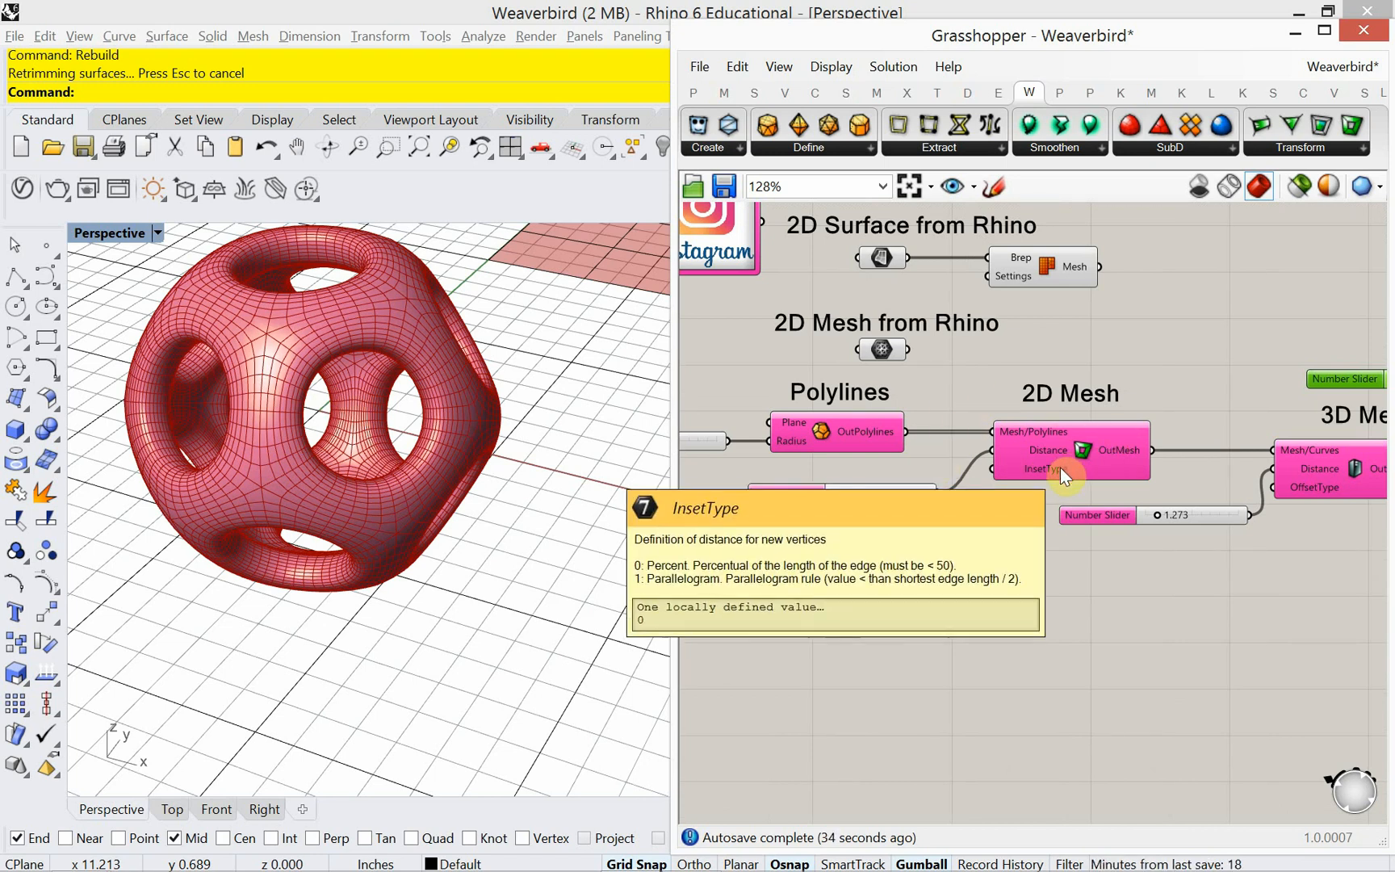
{"action": "left_click", "coordinate": [860, 431]}
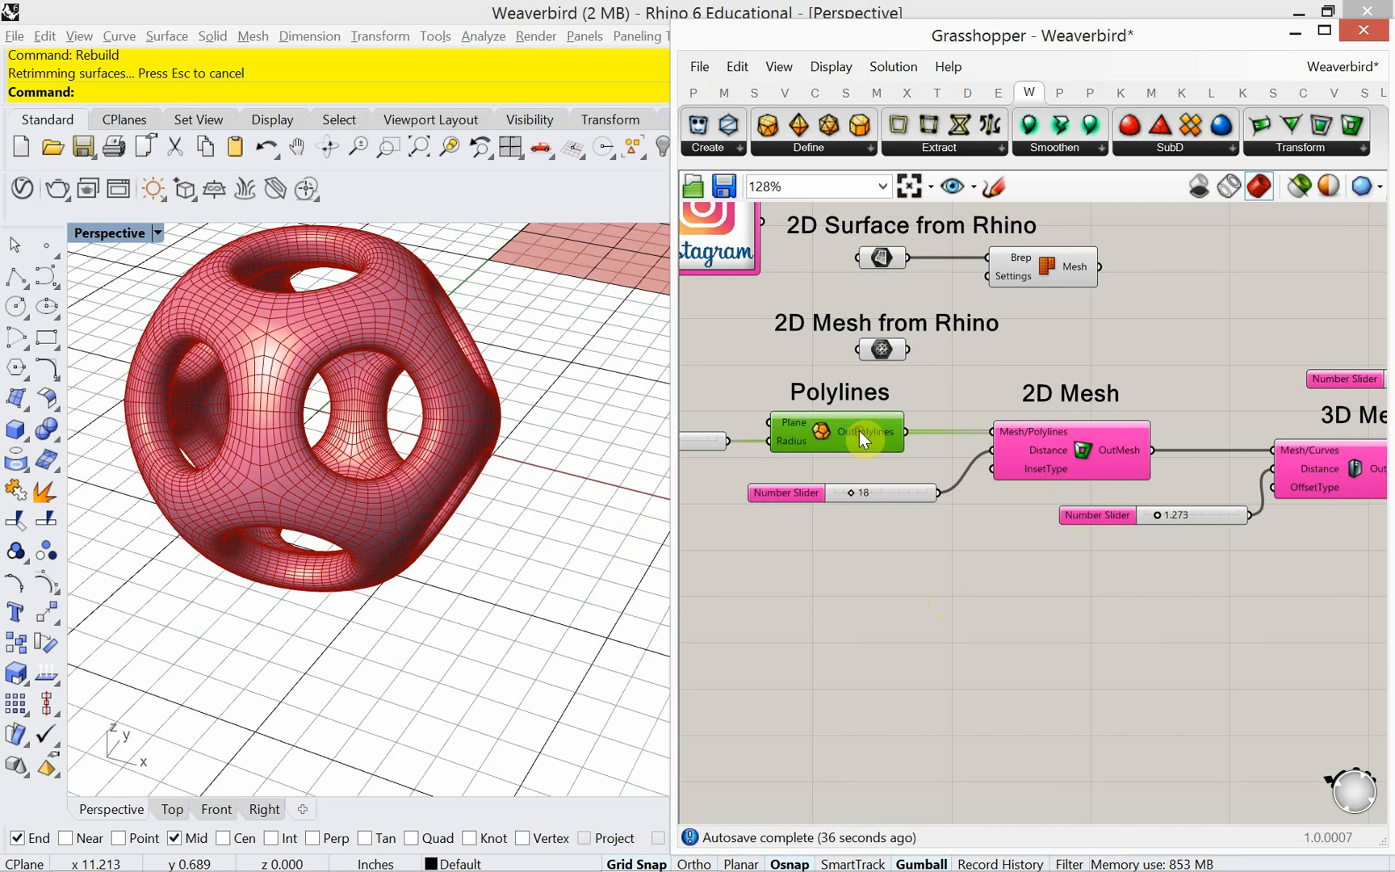
Limit the preview to selected objects and examine the dodecahedron wireframe and OutPolylines data of the Polylines component.
{"action": "left_click", "coordinate": [1299, 186]}
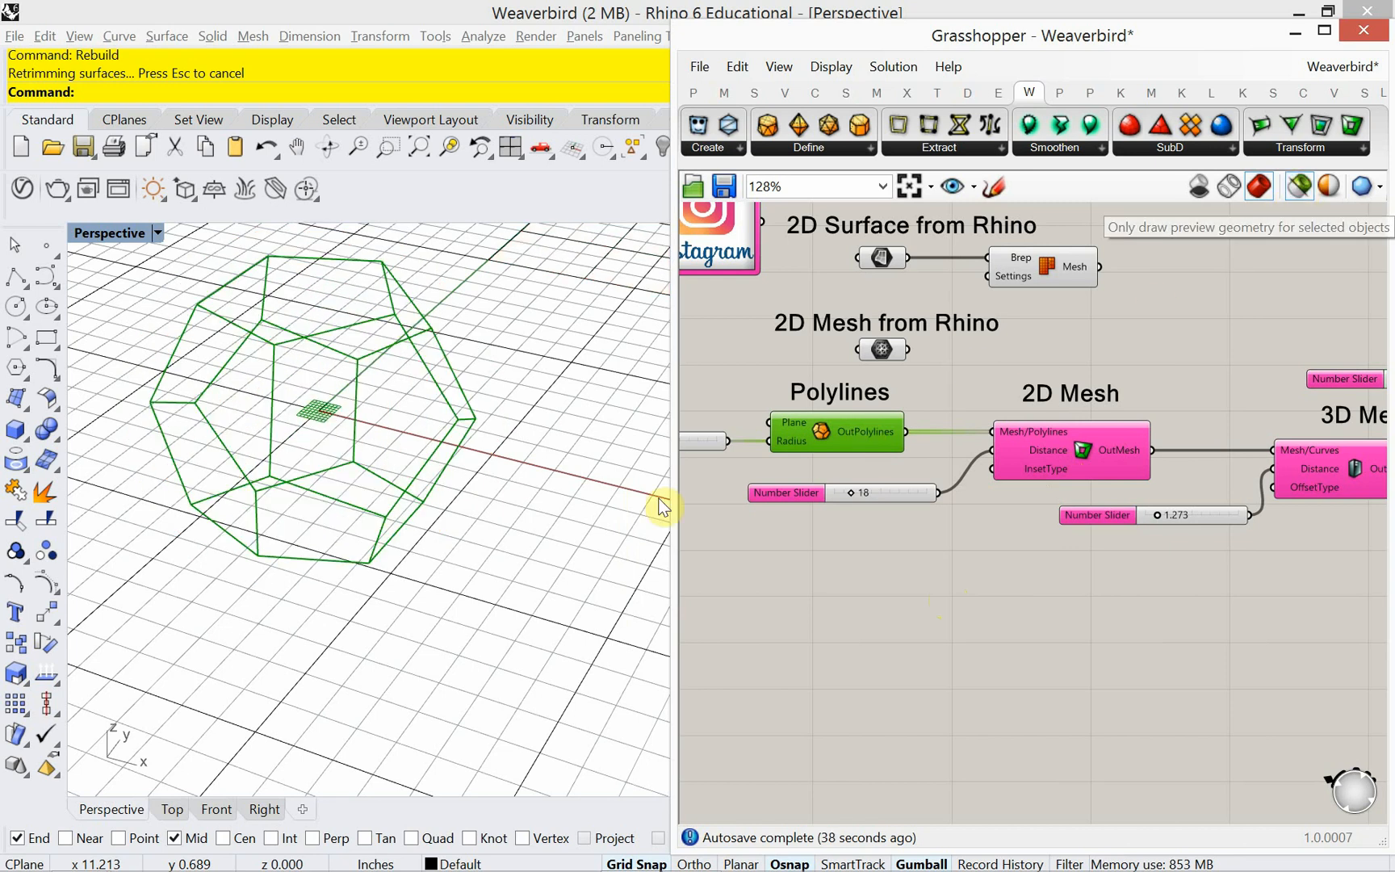
{"action": "right_click_drag", "start_coordinate": [663, 505], "coordinate": [474, 549]}
{"action": "mouse_move", "coordinate": [498, 601]}
{"action": "right_mouse_down"}
{"action": "mouse_move", "coordinate": [506, 575]}
{"action": "mouse_move", "coordinate": [492, 579]}
{"action": "right_mouse_up"}
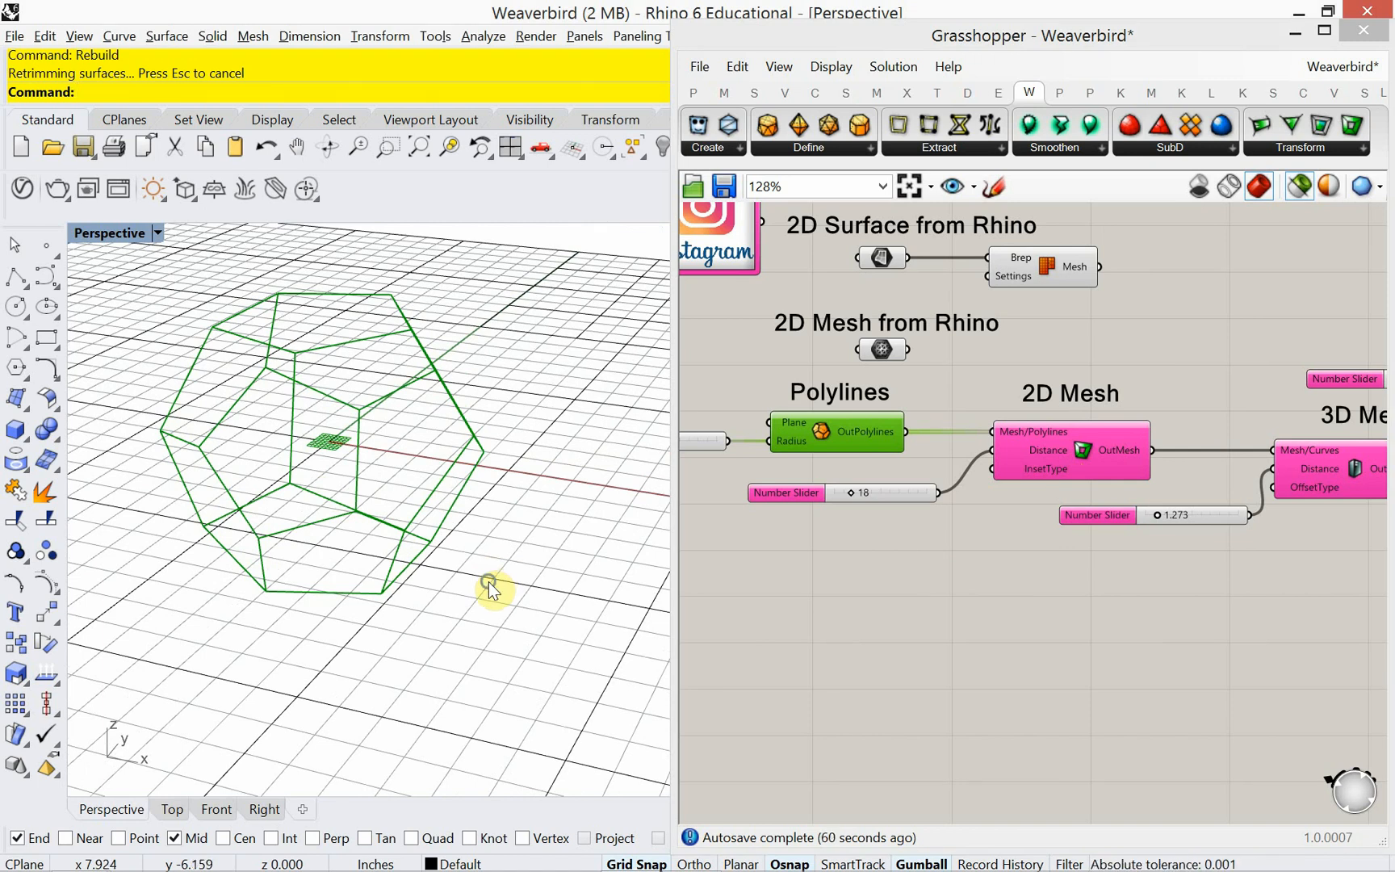
{"action": "mouse_move", "coordinate": [488, 582]}
{"action": "right_mouse_down"}
{"action": "mouse_move", "coordinate": [486, 555]}
{"action": "mouse_move", "coordinate": [487, 587]}
{"action": "right_mouse_up"}
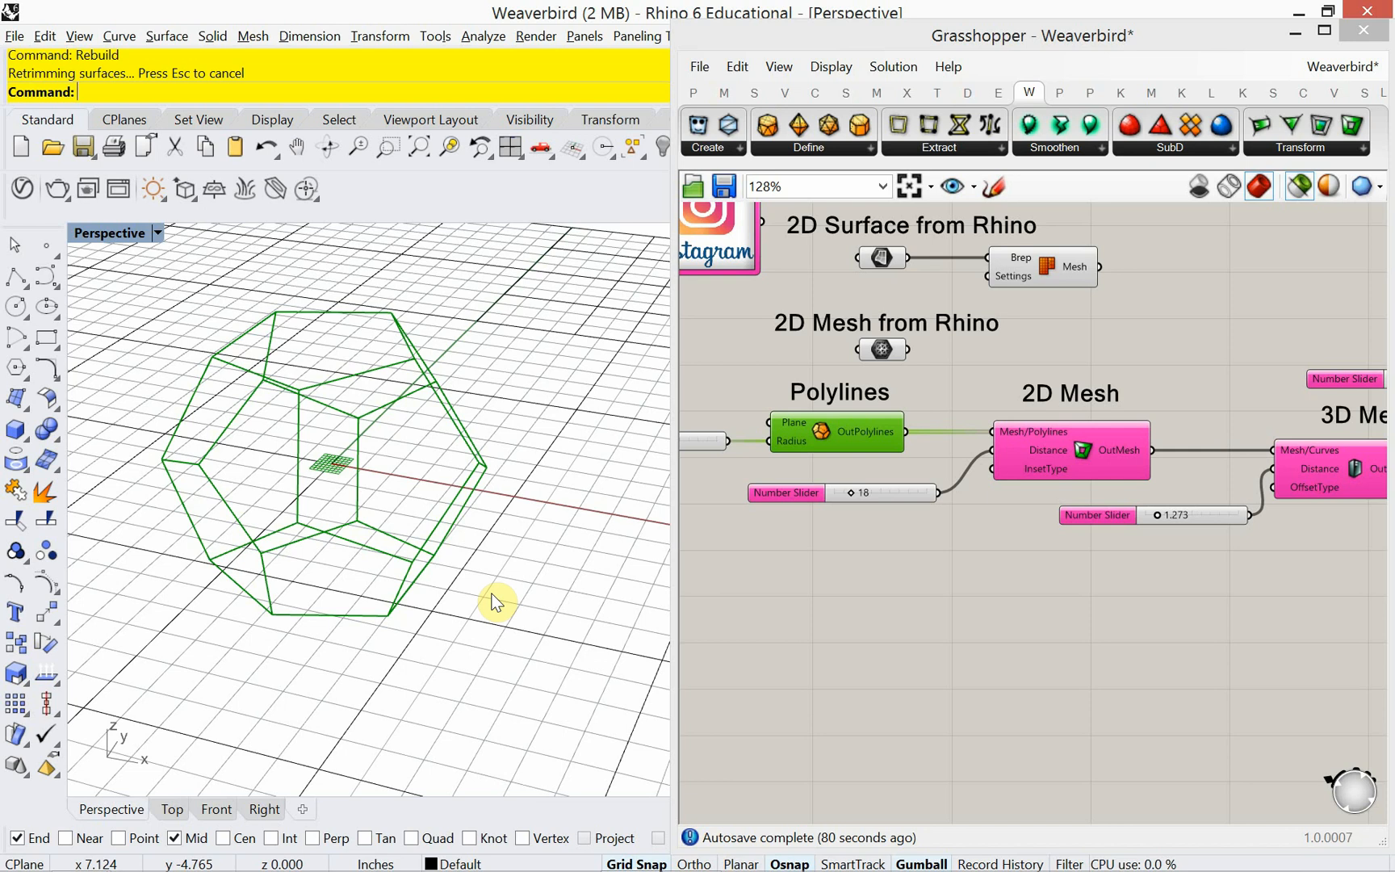
{"action": "mouse_move", "coordinate": [379, 617]}
{"action": "right_mouse_down"}
{"action": "mouse_move", "coordinate": [377, 599]}
{"action": "mouse_move", "coordinate": [373, 610]}
{"action": "right_mouse_up"}
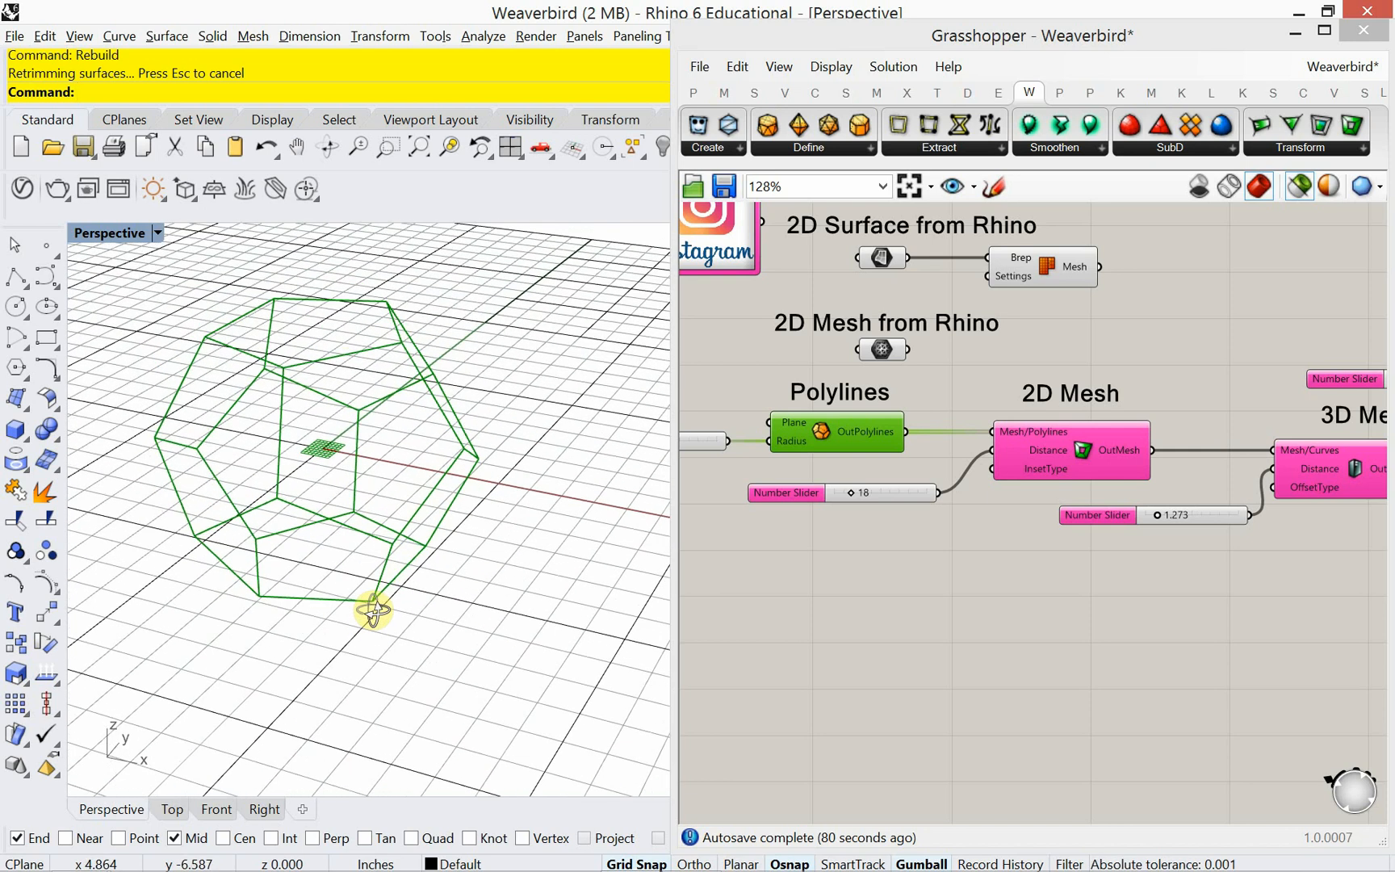
{"action": "right_click_drag", "start_coordinate": [911, 551], "coordinate": [876, 525]}
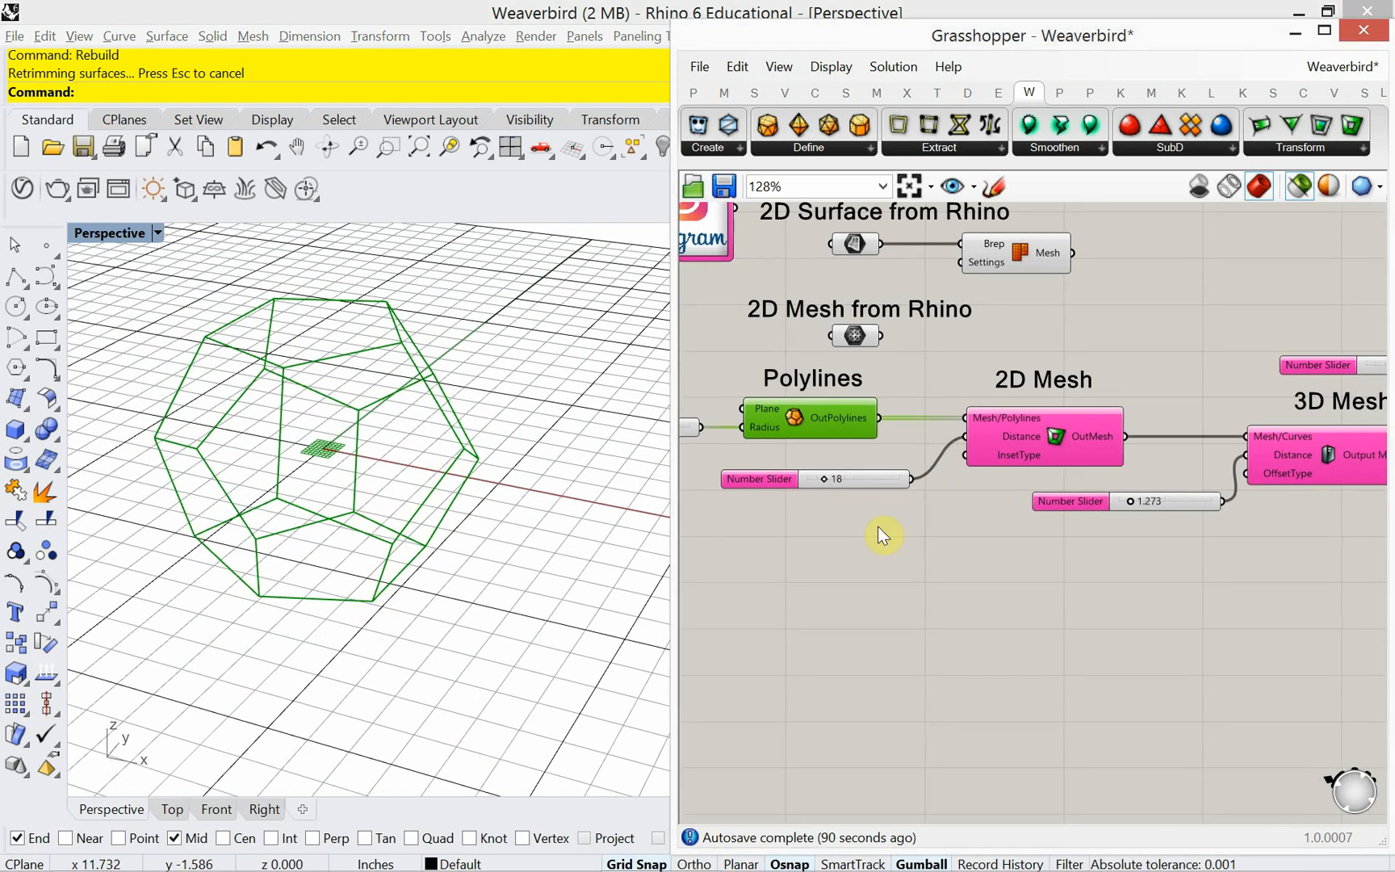
{"action": "mouse_move", "coordinate": [852, 420]}
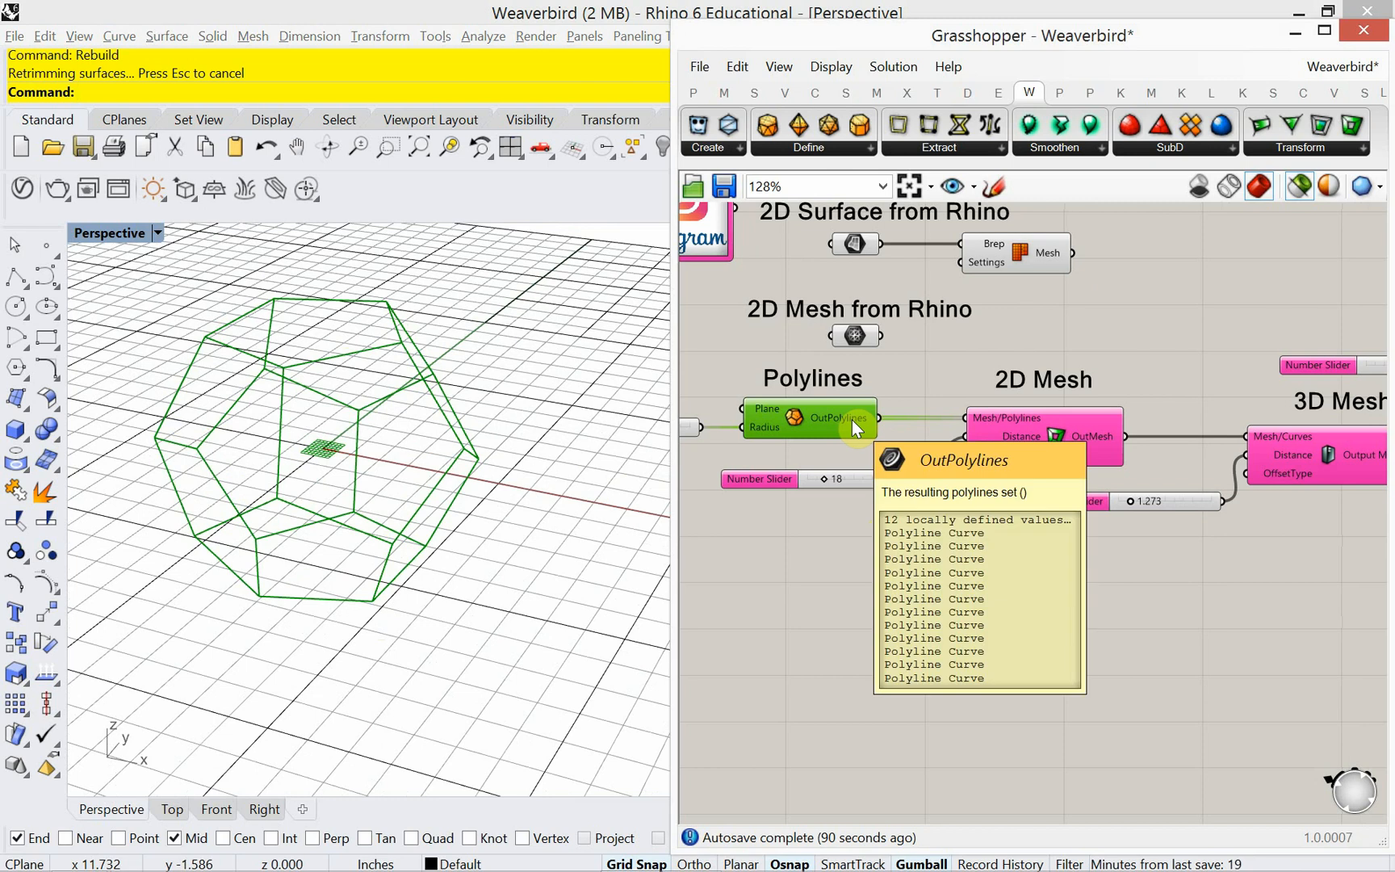
{"action": "double_click", "coordinate": [899, 593]}
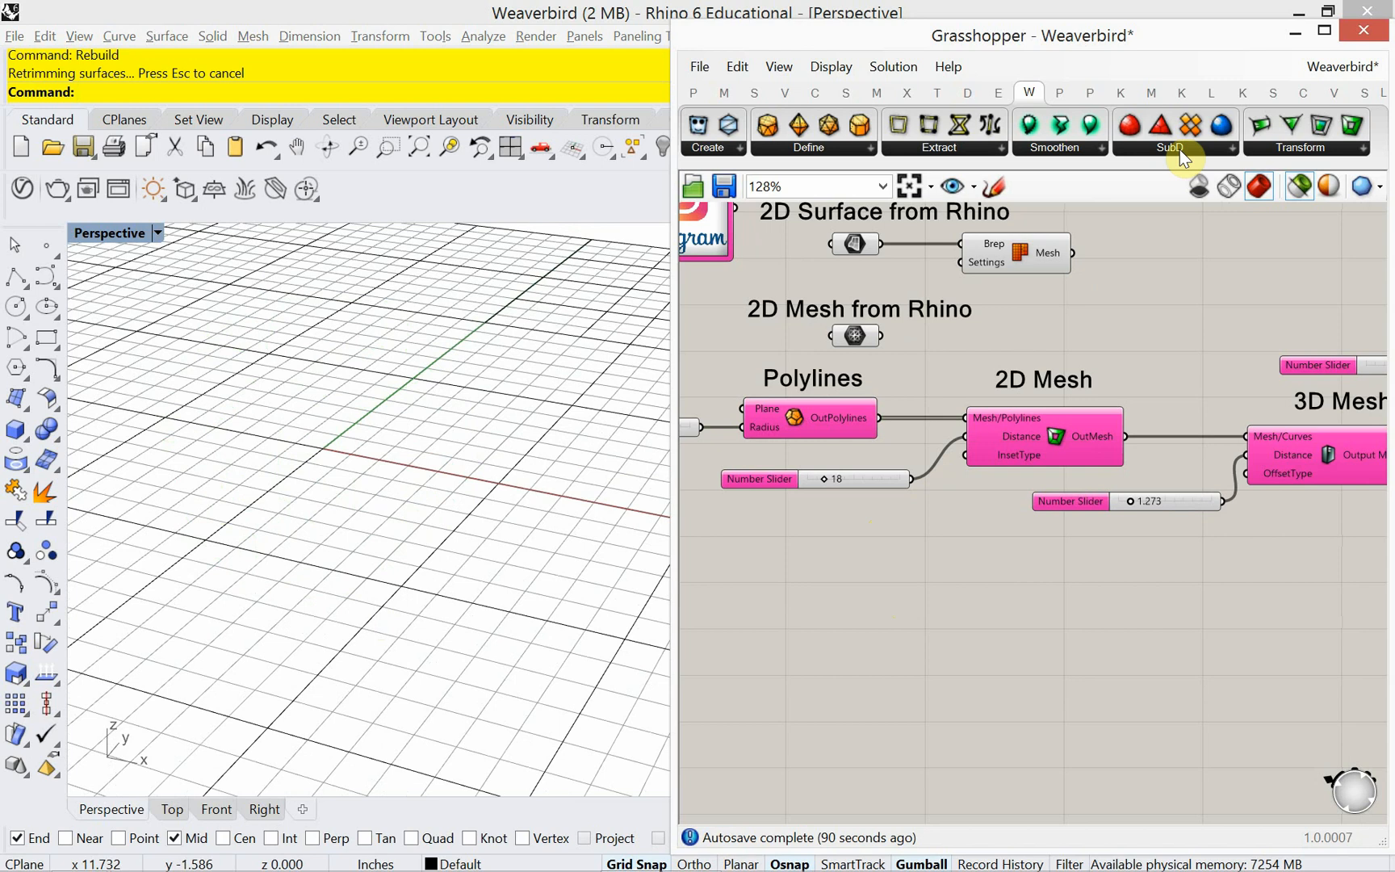
Duplicate the smoothing title, its level slider and the Catmull-Clark component, and place the copies below the Polylines and 2D Mesh components.
{"action": "scroll", "coordinate": [1106, 404], "scroll_direction": "down", "scroll_amount": 3}
{"action": "scroll", "coordinate": [1171, 411], "scroll_direction": "up", "scroll_amount": 5}
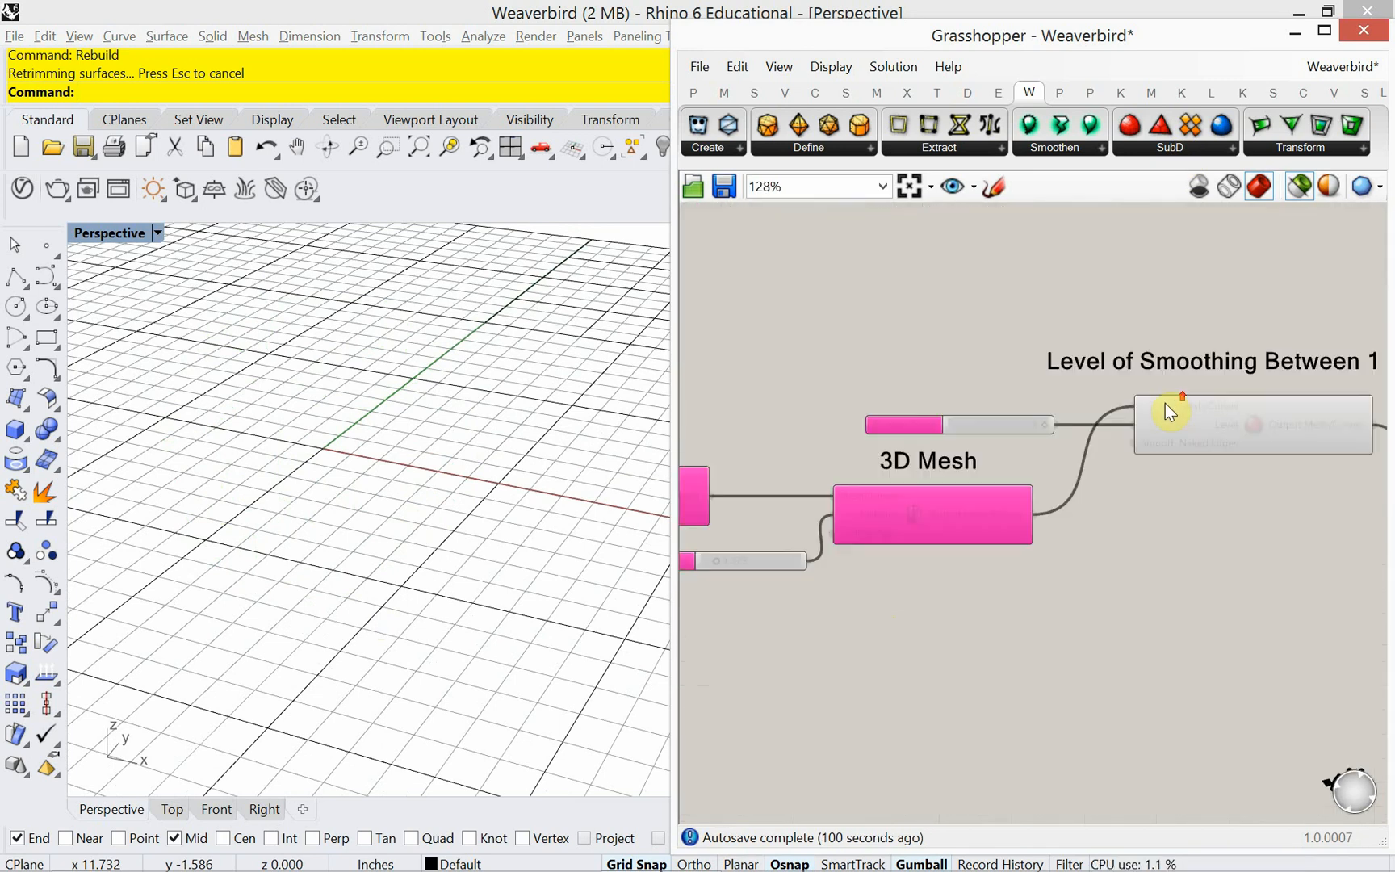
{"action": "left_click_drag", "start_coordinate": [1200, 305], "coordinate": [1023, 445]}
{"action": "key", "text": "ctrl+c"}
{"action": "key", "text": "ctrl+v"}
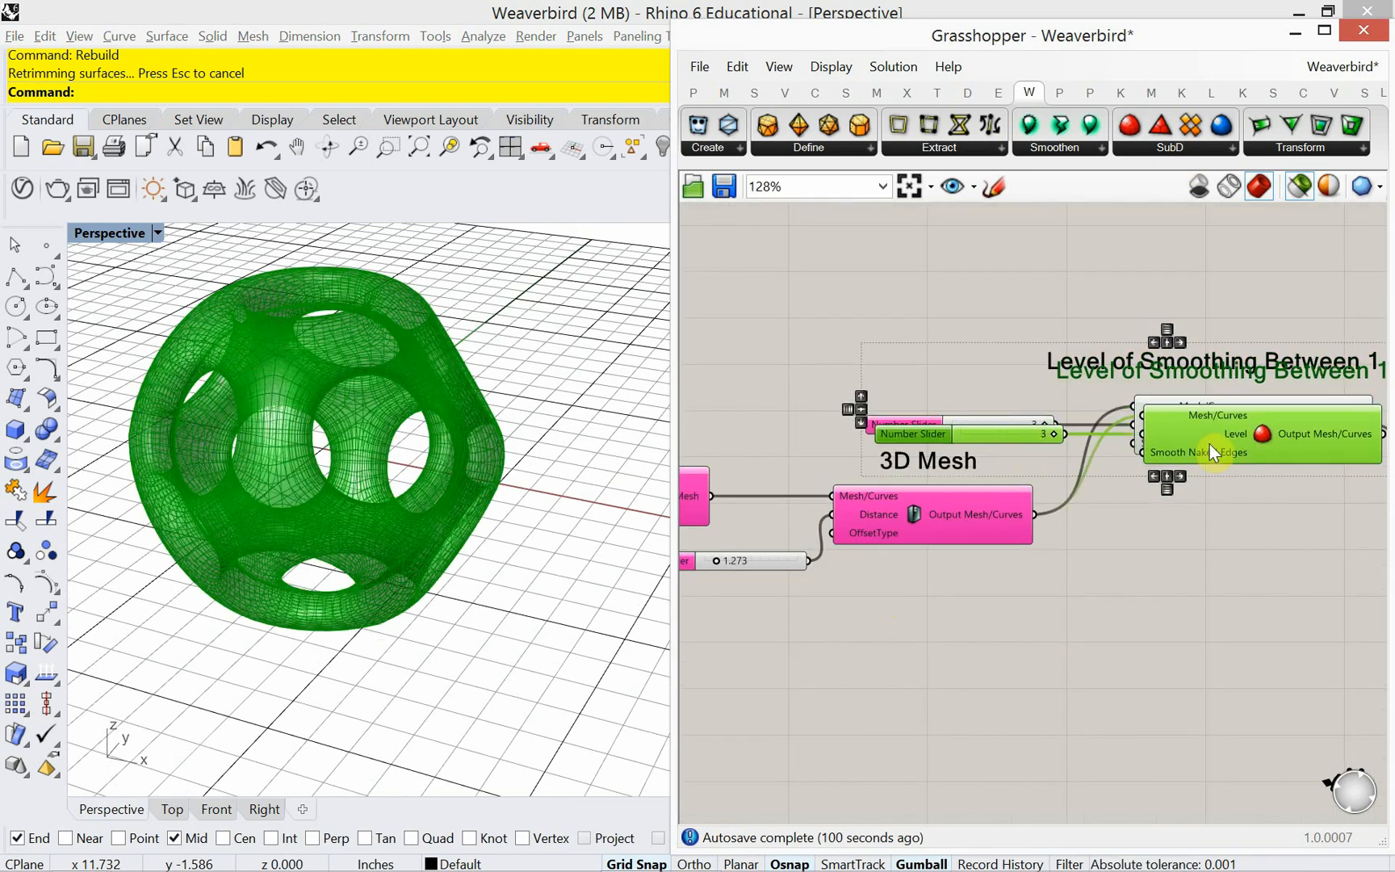
{"action": "left_click_drag", "start_coordinate": [1209, 443], "coordinate": [1116, 618]}
{"action": "scroll", "coordinate": [1217, 545], "scroll_direction": "down", "scroll_amount": 3}
{"action": "scroll", "coordinate": [1217, 531], "scroll_direction": "down", "scroll_amount": 2}
{"action": "scroll", "coordinate": [940, 568], "scroll_direction": "up", "scroll_amount": 5}
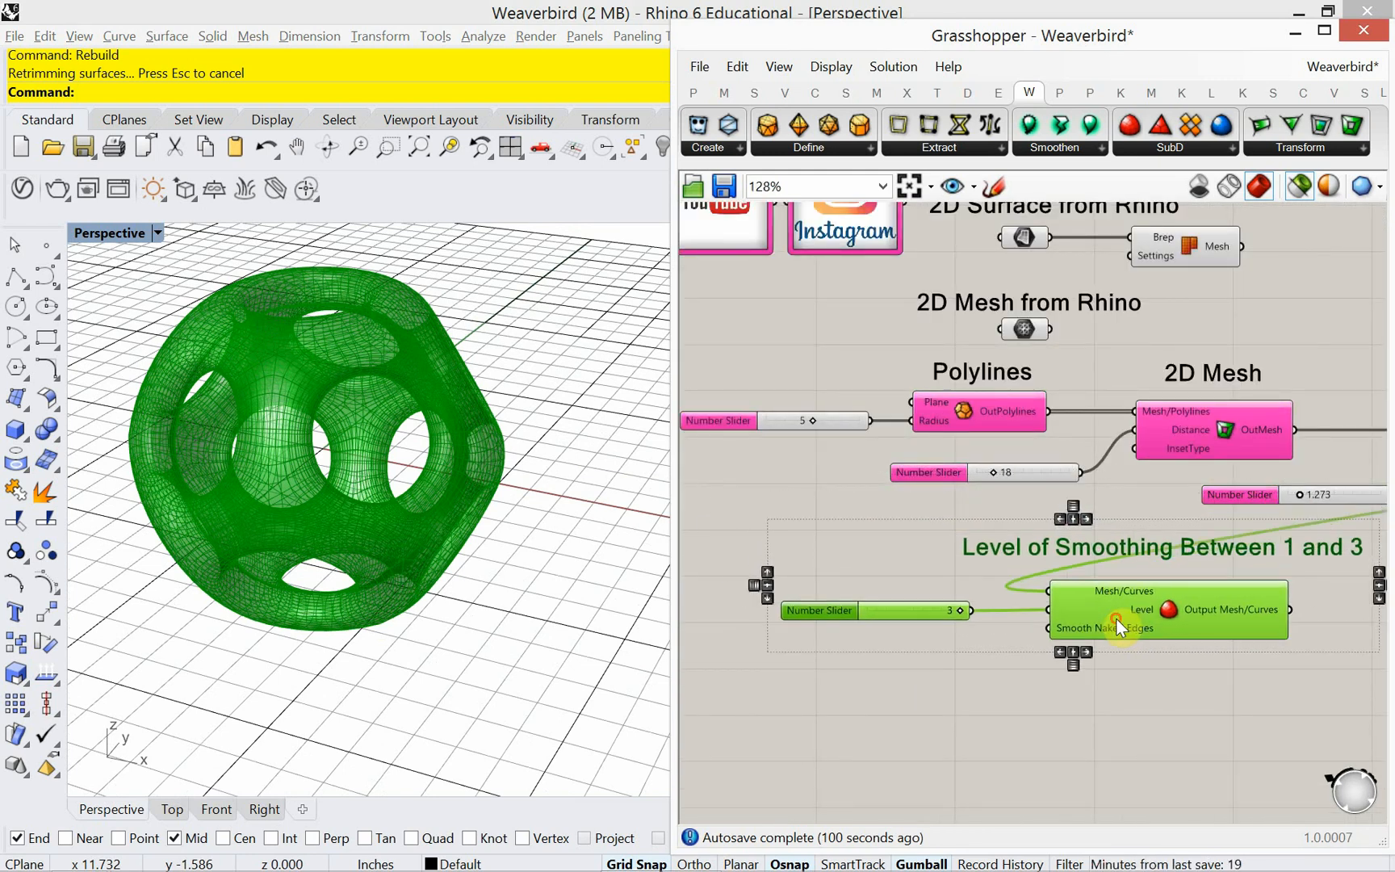
Connect OutPolylines from the Polylines component to the Mesh/Curves input of the copied smoothing component.
{"action": "left_click", "coordinate": [1124, 481]}
{"action": "left_click_drag", "start_coordinate": [1052, 411], "coordinate": [1047, 591]}
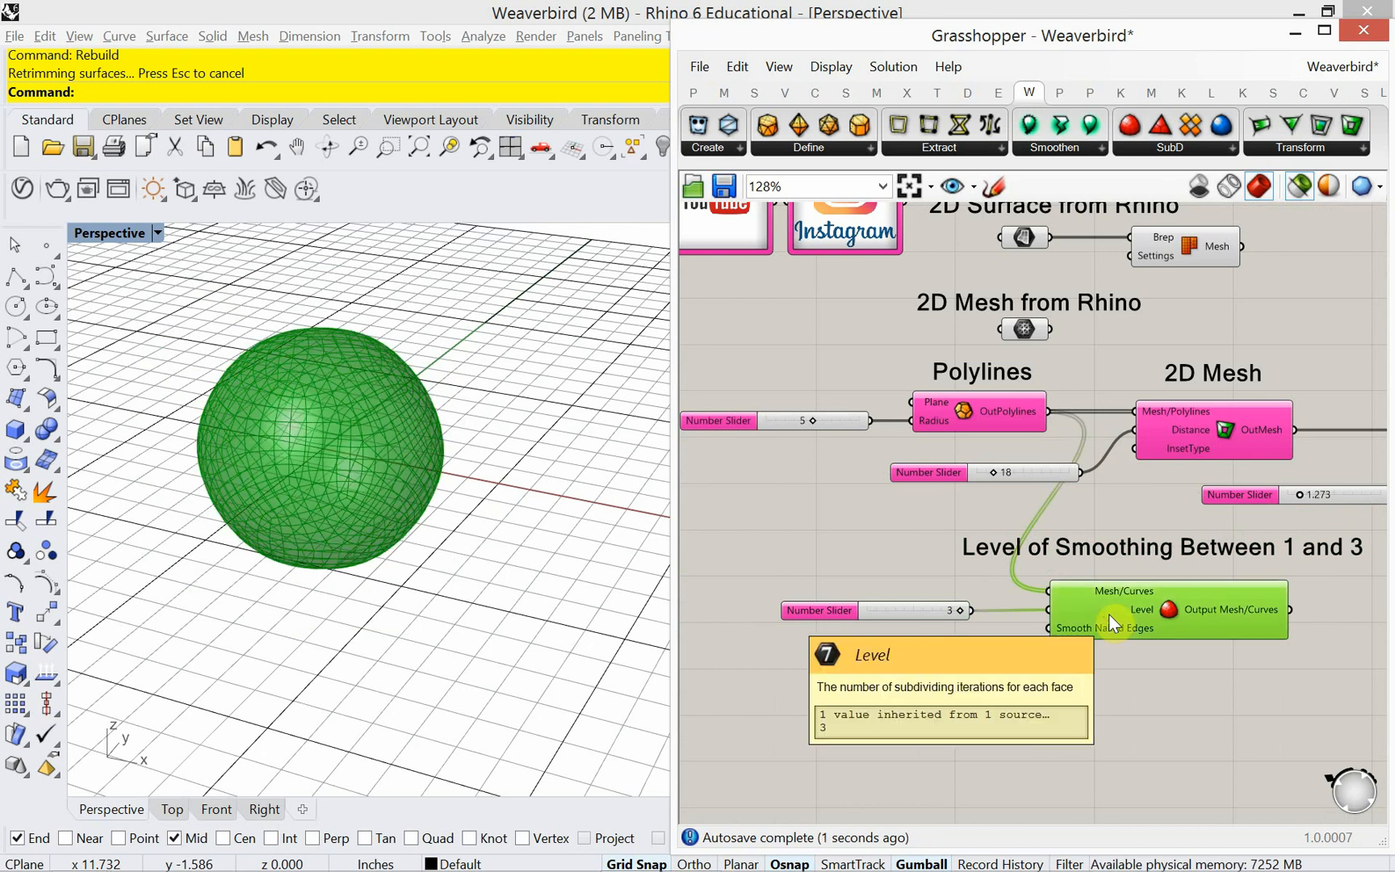
{"action": "right_click_drag", "start_coordinate": [545, 502], "coordinate": [554, 521]}
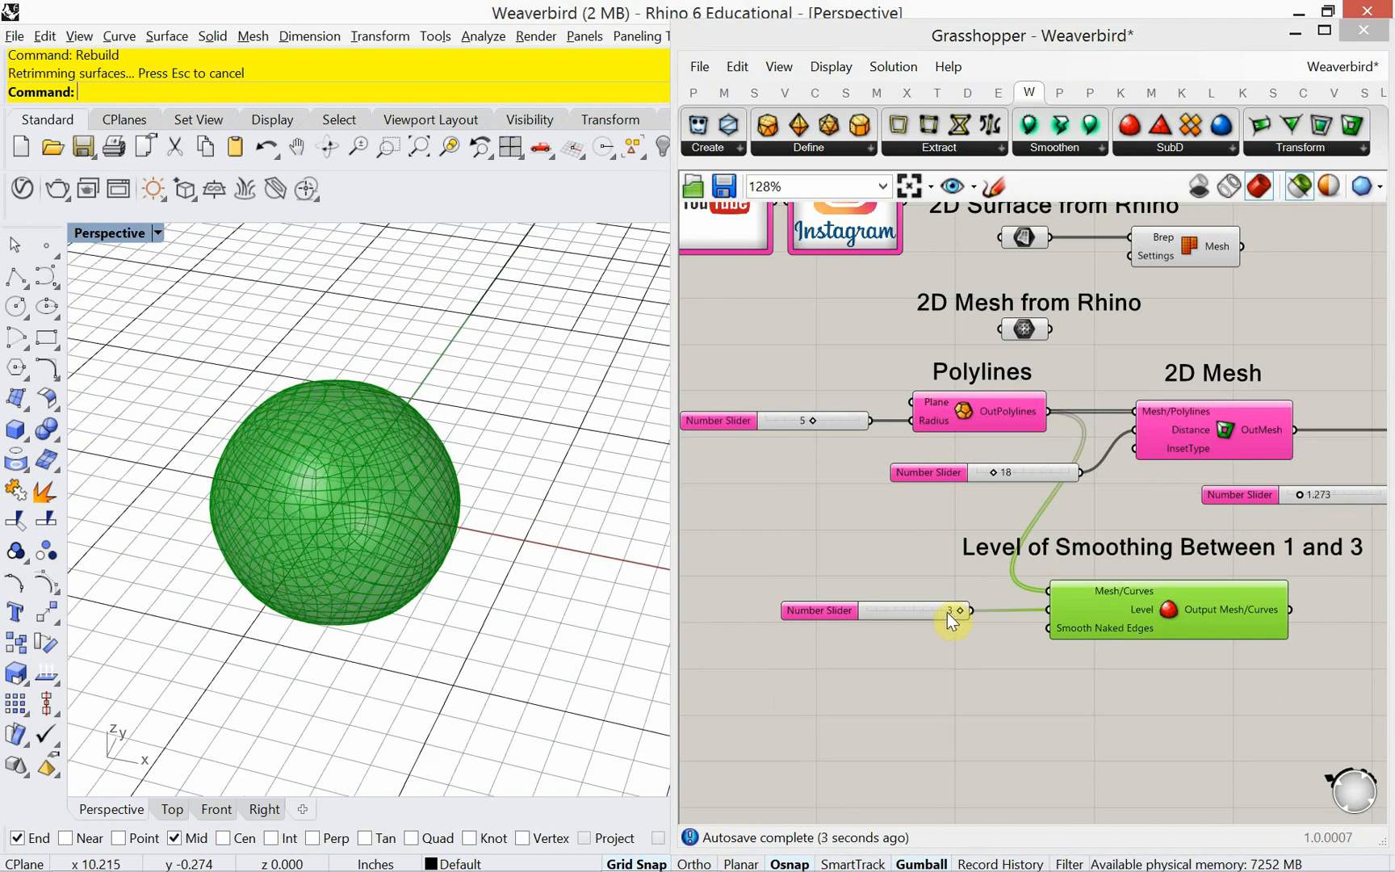
Set the copied smoothing level slider to 1 and inspect the coarser faceted mesh.
{"action": "left_click_drag", "start_coordinate": [958, 611], "coordinate": [888, 623]}
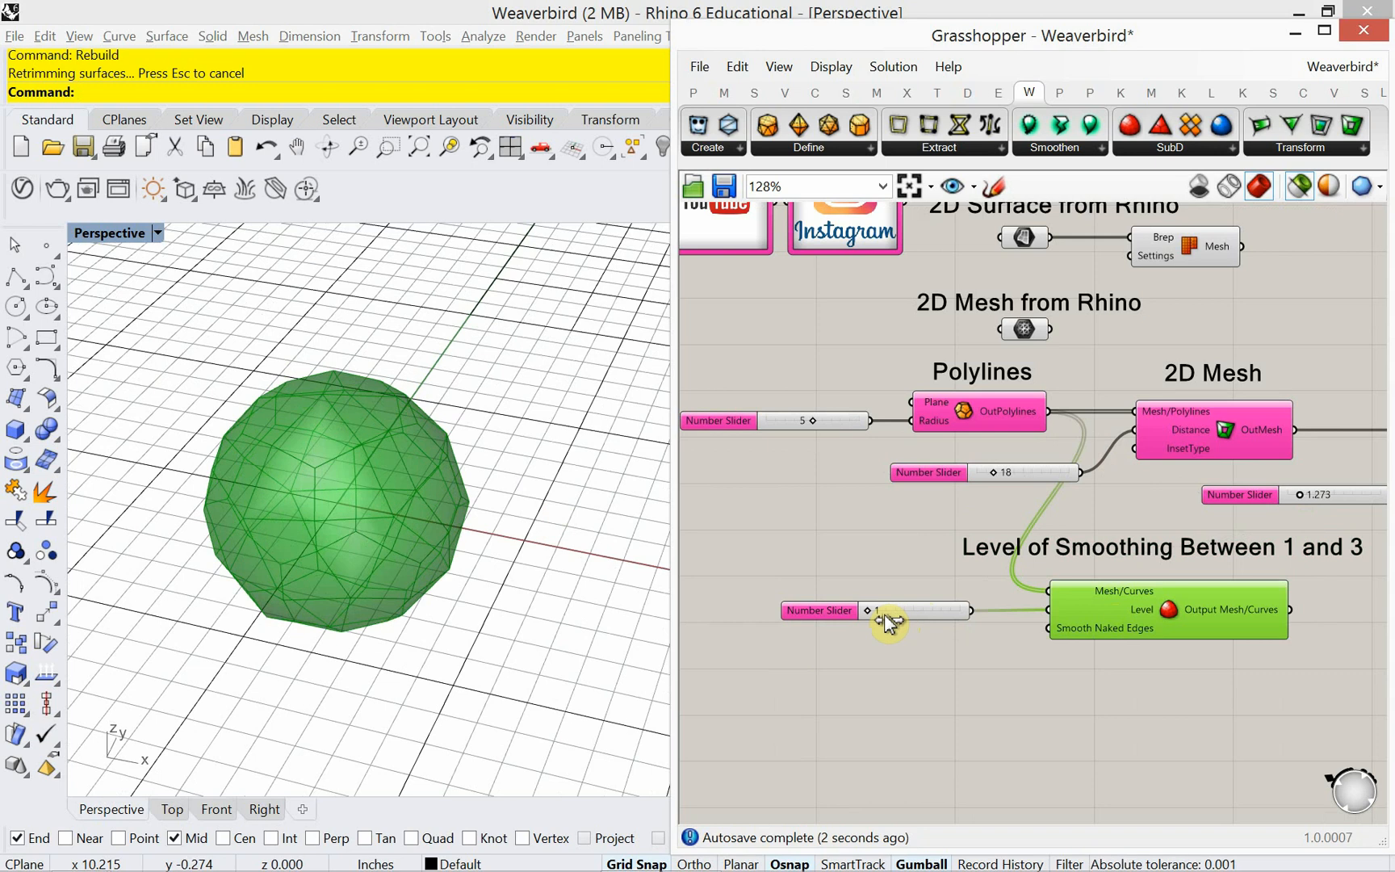
{"action": "scroll", "coordinate": [364, 657], "scroll_direction": "up", "scroll_amount": 5}
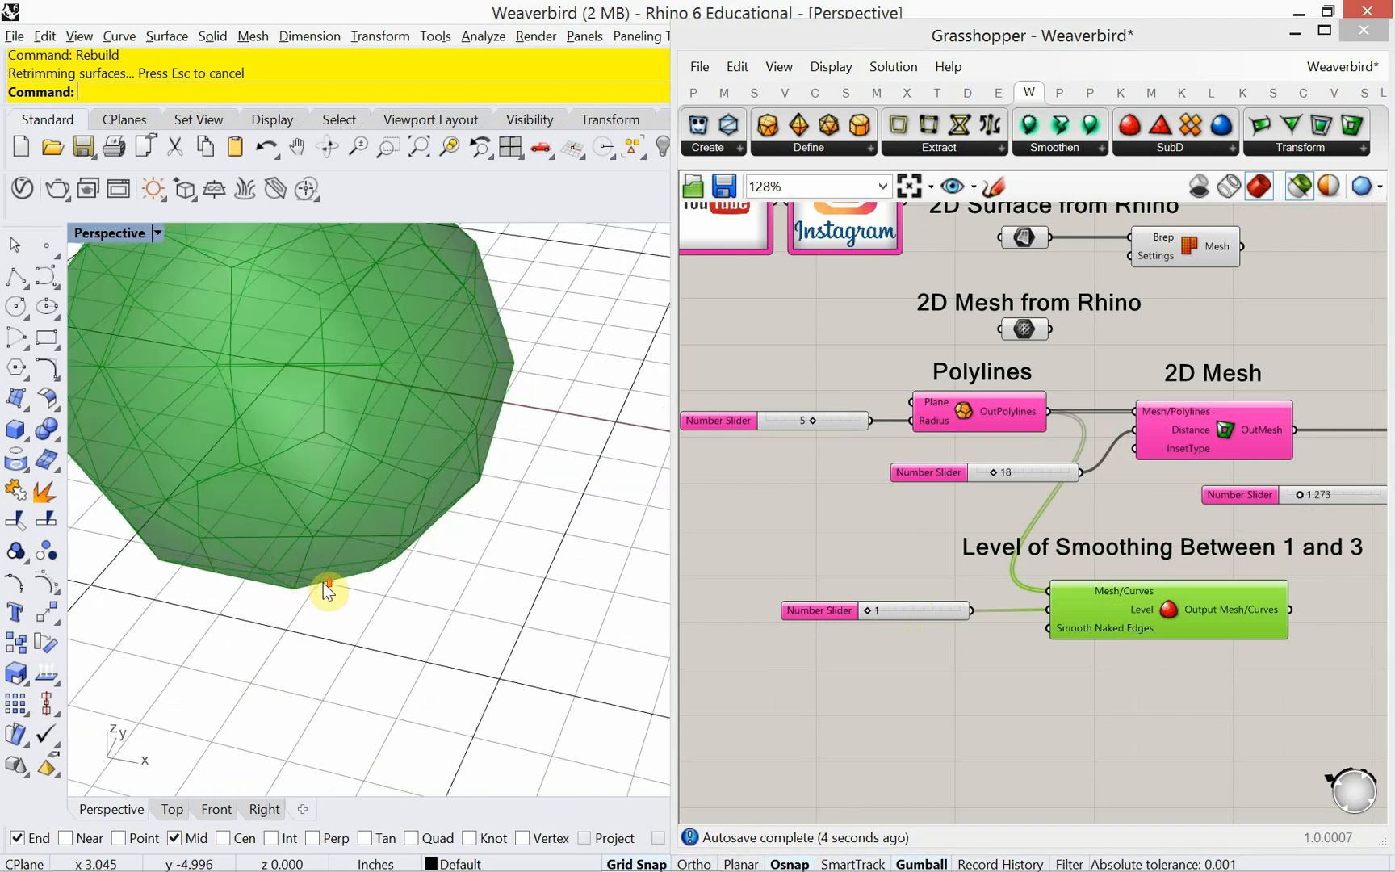
{"action": "scroll", "coordinate": [329, 580], "scroll_direction": "down", "scroll_amount": 3}
{"action": "right_click_drag", "start_coordinate": [349, 577], "coordinate": [379, 588]}
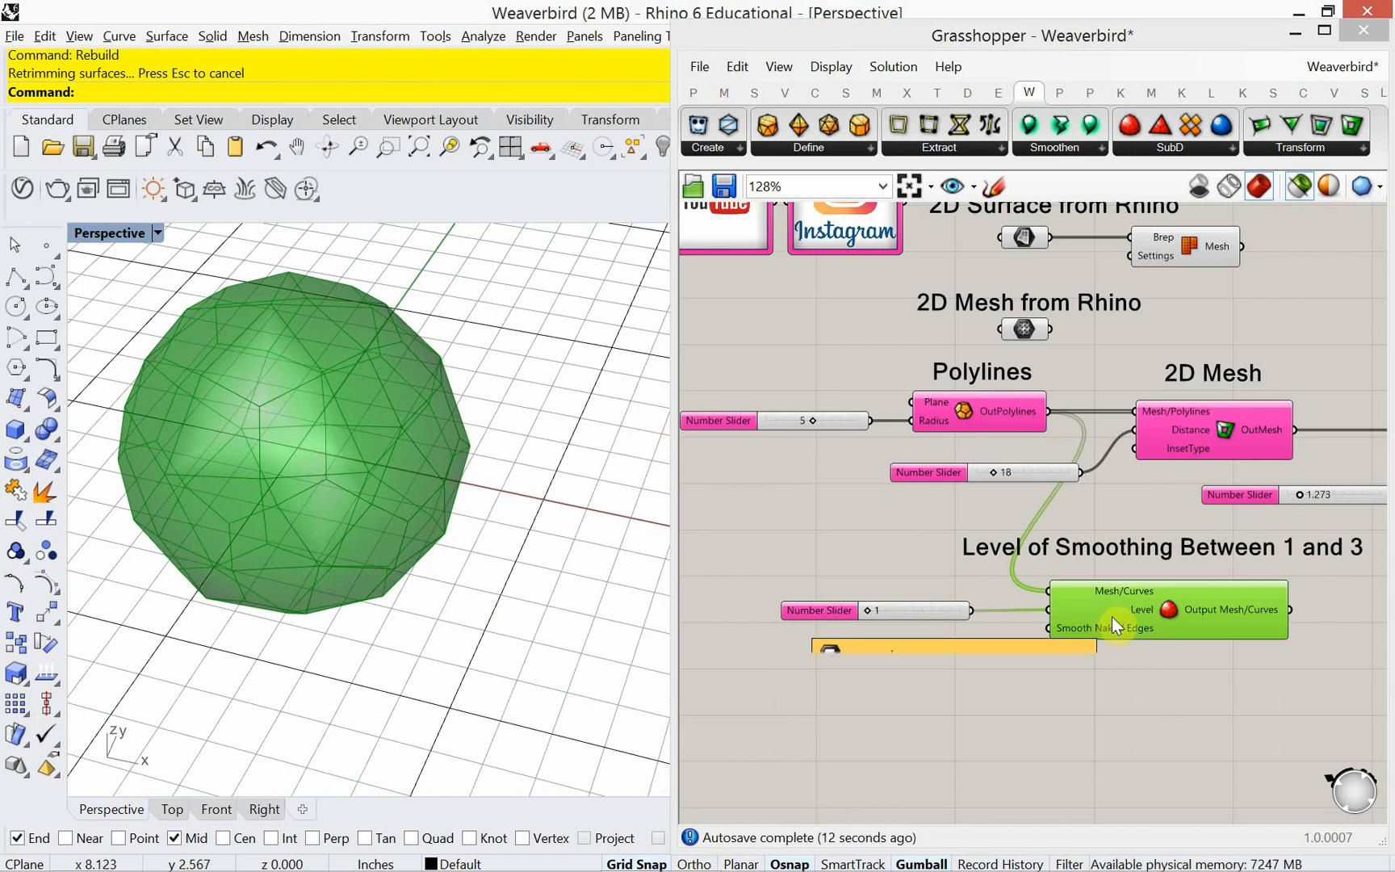
Turn the copied smoothing component's preview off and back on.
{"action": "right_click", "coordinate": [1116, 699]}
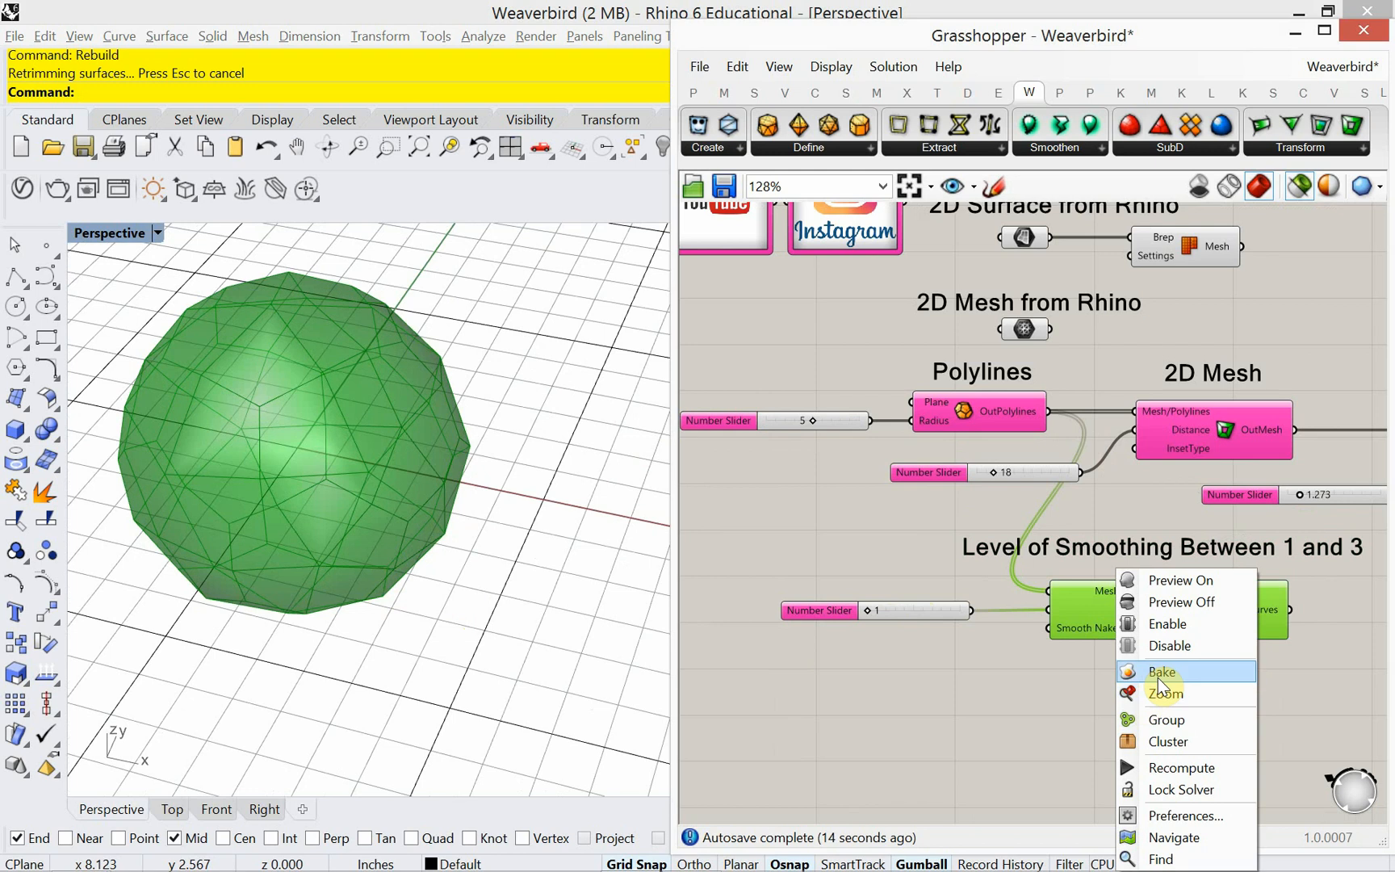
{"action": "left_click", "coordinate": [1171, 603]}
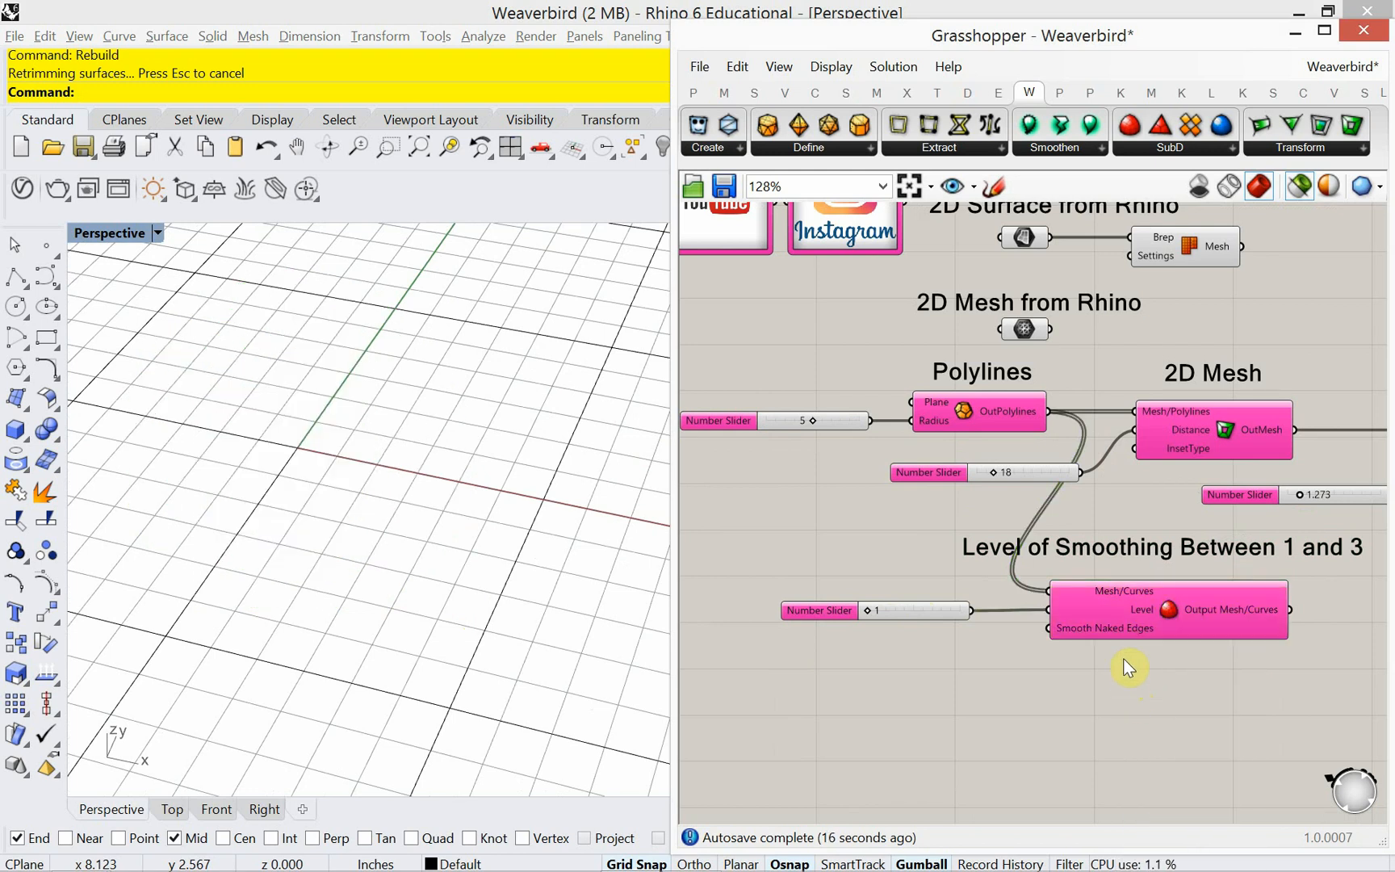
{"action": "left_click", "coordinate": [1128, 621]}
{"action": "right_click", "coordinate": [1116, 679]}
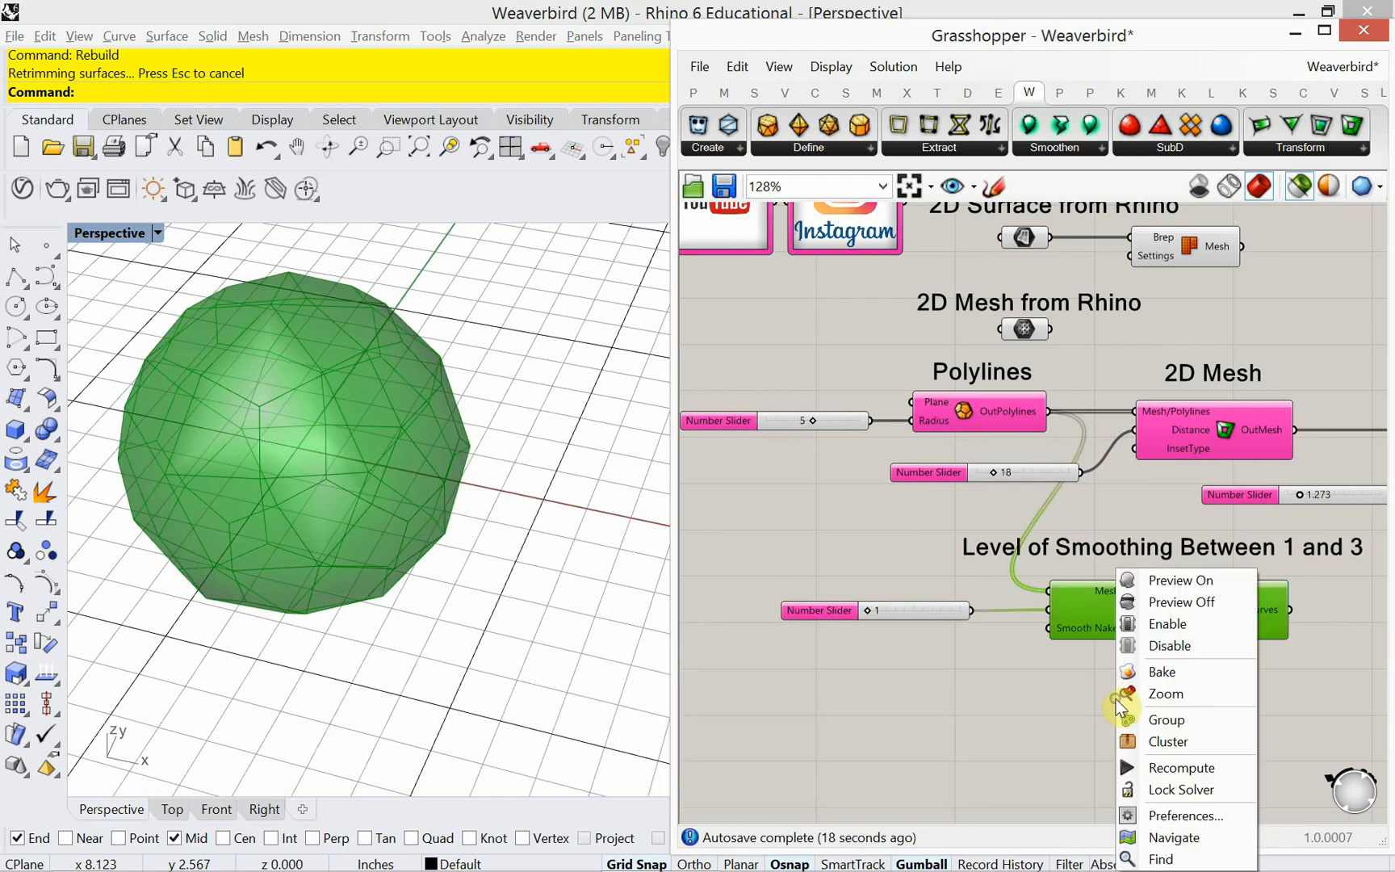
{"action": "left_click", "coordinate": [1171, 601]}
{"action": "left_click", "coordinate": [1104, 676]}
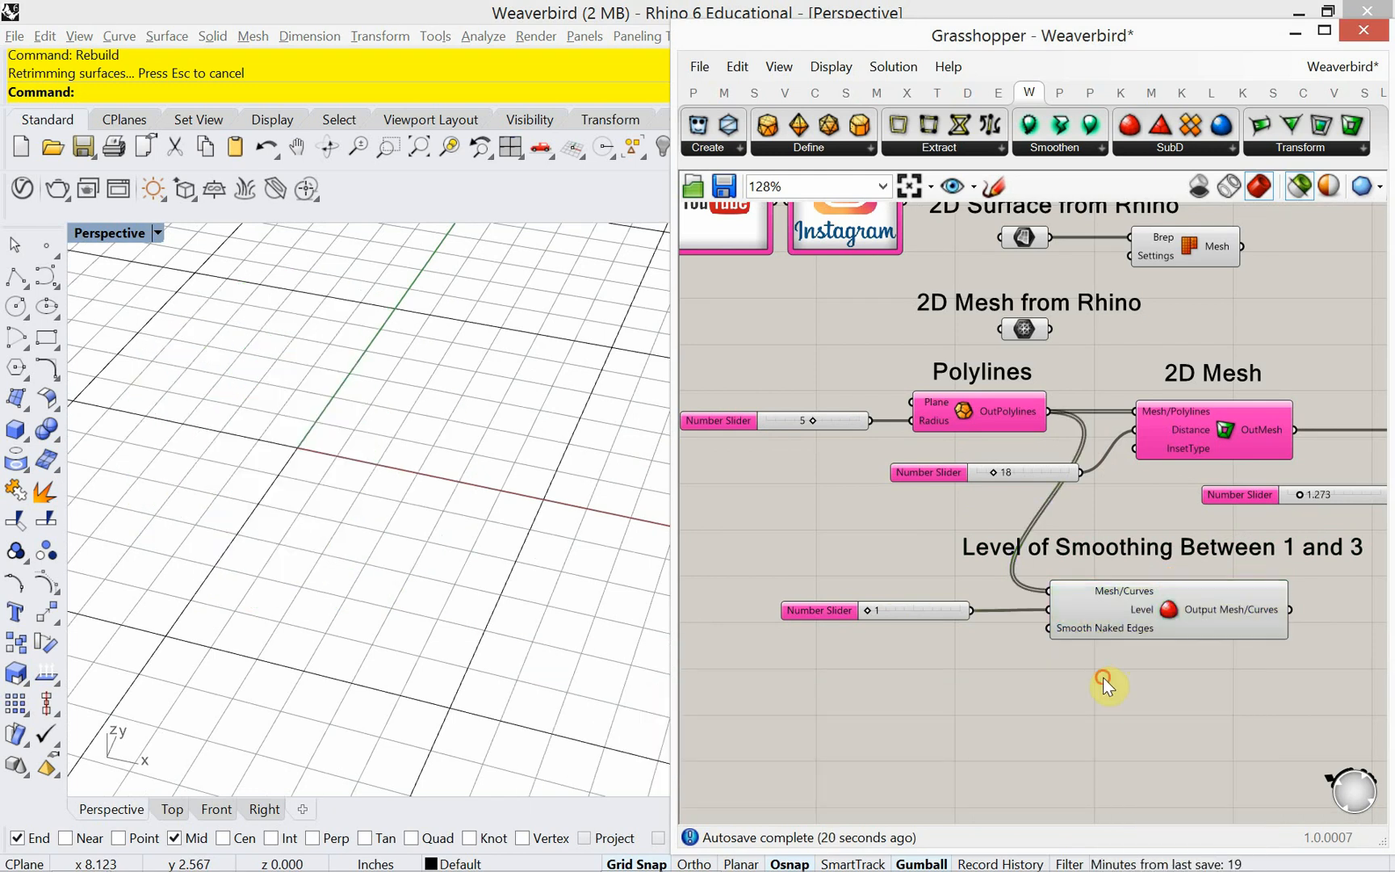
Show the preview of all components again, select the copied smoothing component and keep the Perspective viewport in Wireframe mode.
{"action": "left_click", "coordinate": [1299, 188]}
{"action": "left_click", "coordinate": [1108, 612]}
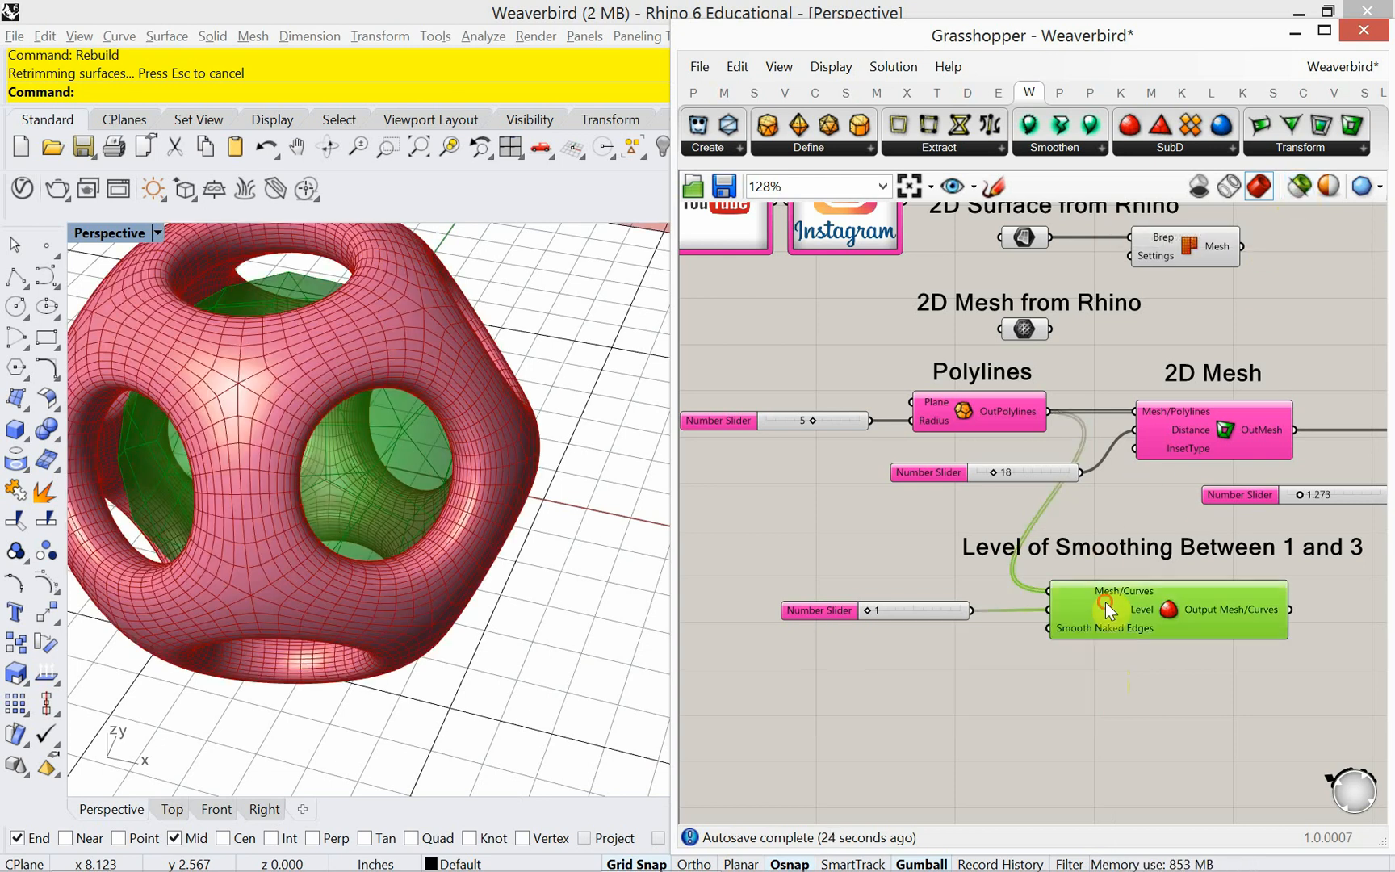
{"action": "left_click", "coordinate": [160, 234]}
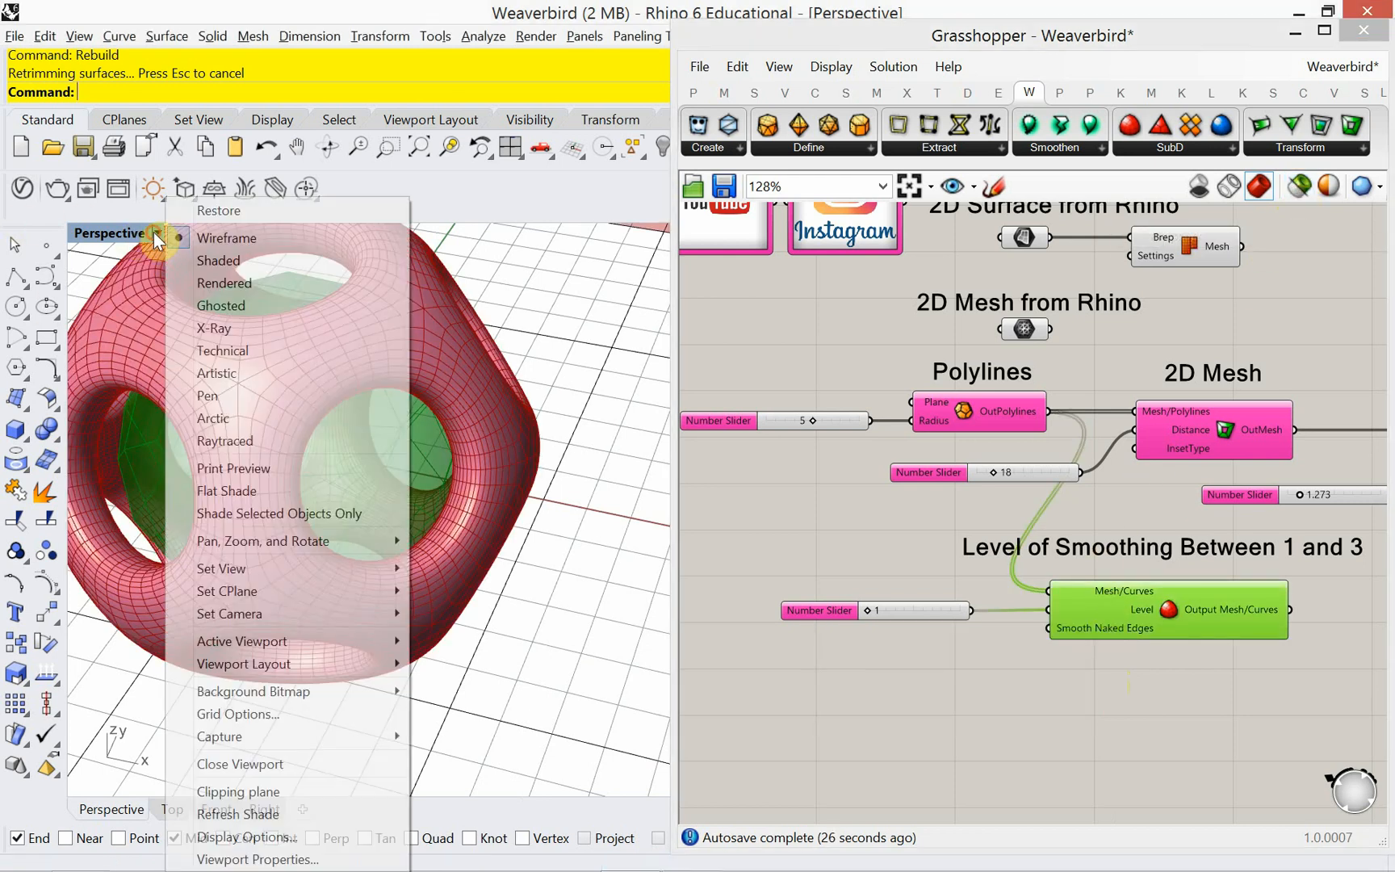
{"action": "left_click", "coordinate": [194, 236]}
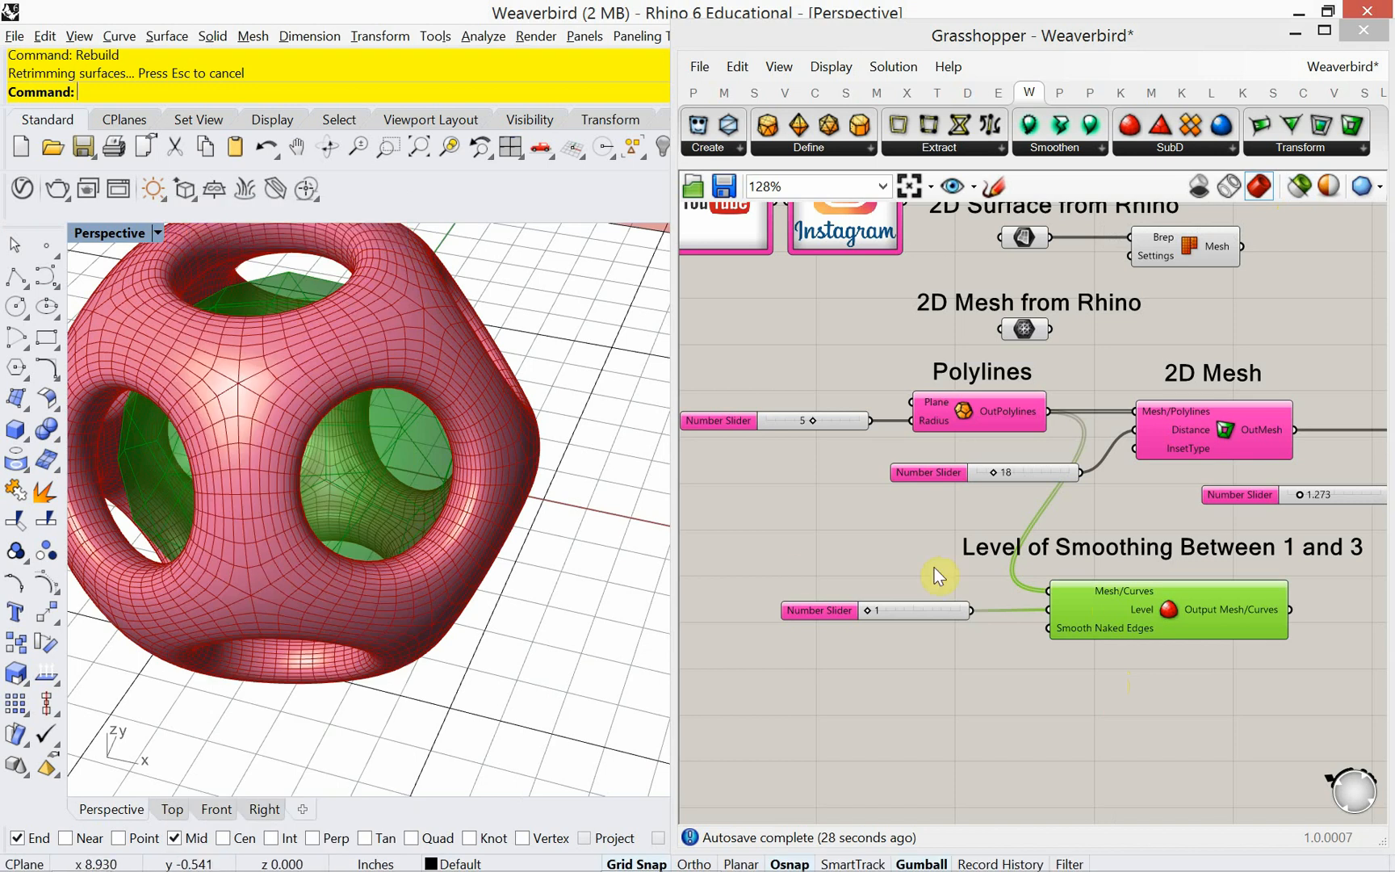
Invert the selection and turn off the preview of every component except the copied smoothing component.
{"action": "scroll", "coordinate": [934, 569], "scroll_direction": "down", "scroll_amount": 5}
{"action": "right_click_drag", "start_coordinate": [1140, 552], "coordinate": [1051, 564]}
{"action": "scroll", "coordinate": [1149, 494], "scroll_direction": "up", "scroll_amount": 3}
{"action": "scroll", "coordinate": [1135, 521], "scroll_direction": "down", "scroll_amount": 4}
{"action": "scroll", "coordinate": [922, 593], "scroll_direction": "up", "scroll_amount": 5}
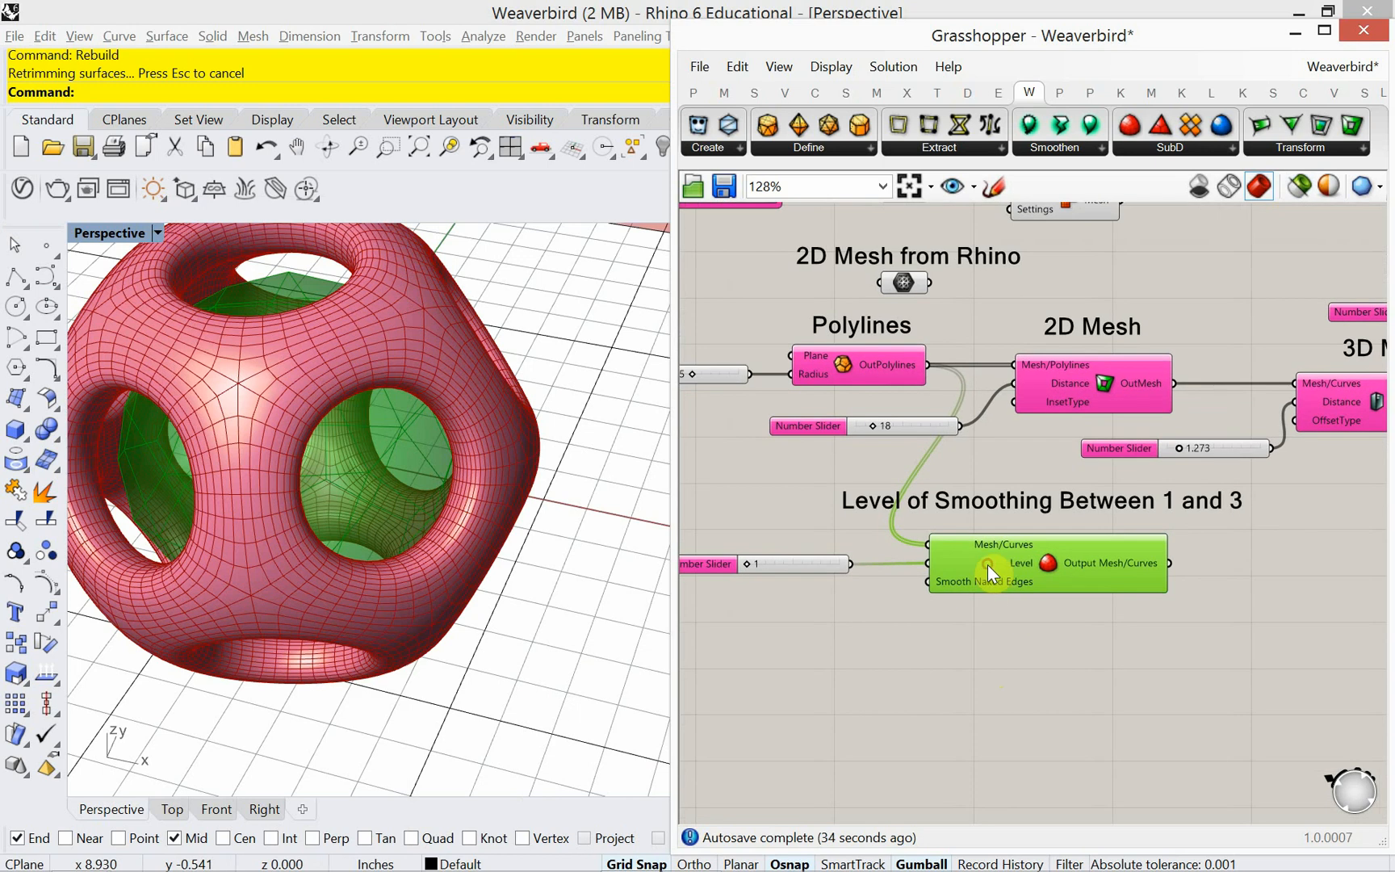
{"action": "mouse_move", "coordinate": [987, 565]}
{"action": "key", "text": "ctrl+i"}
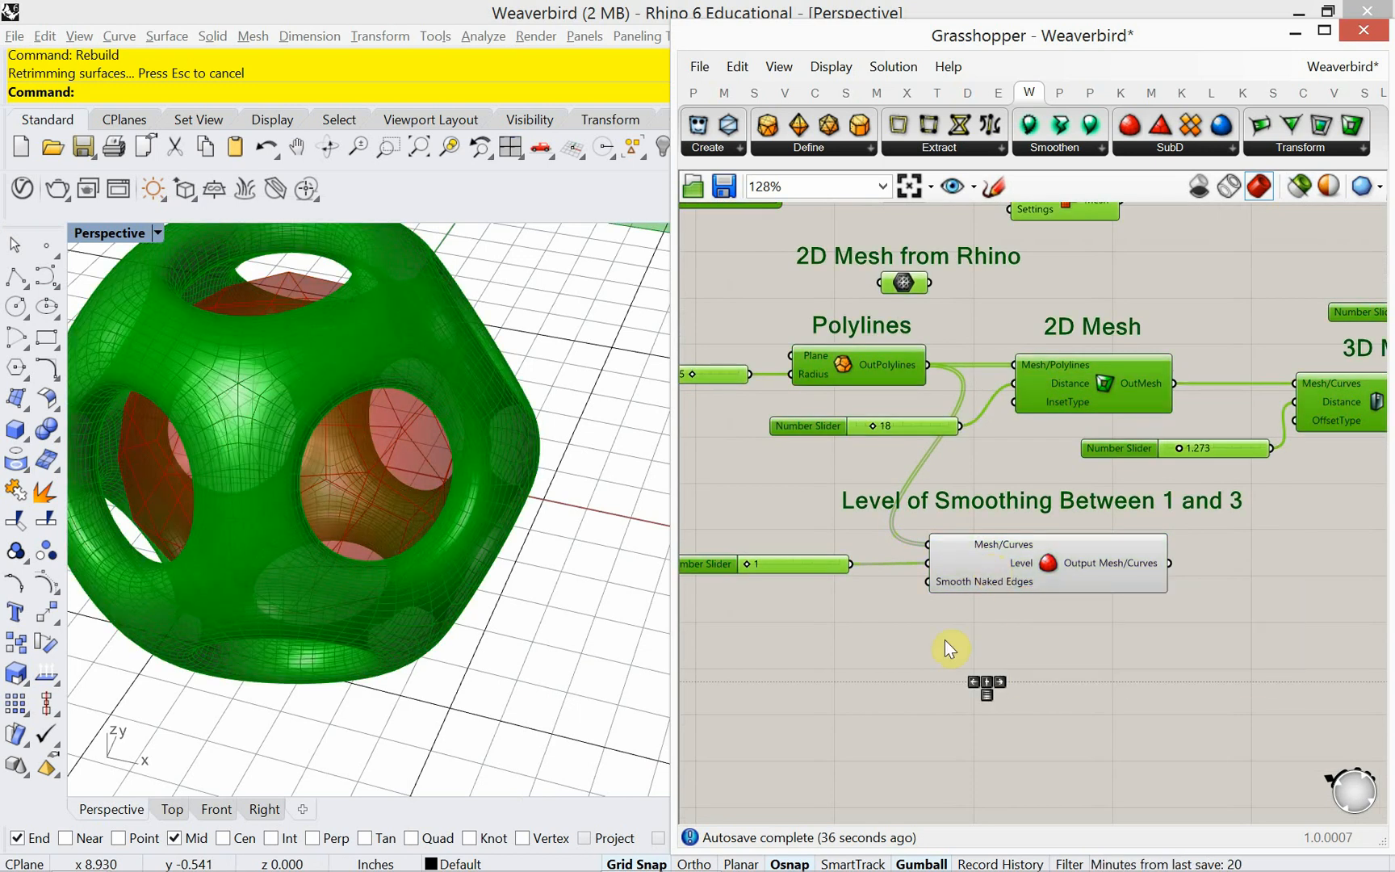
{"action": "right_click", "coordinate": [943, 642]}
{"action": "left_click", "coordinate": [995, 602]}
{"action": "left_click", "coordinate": [968, 645]}
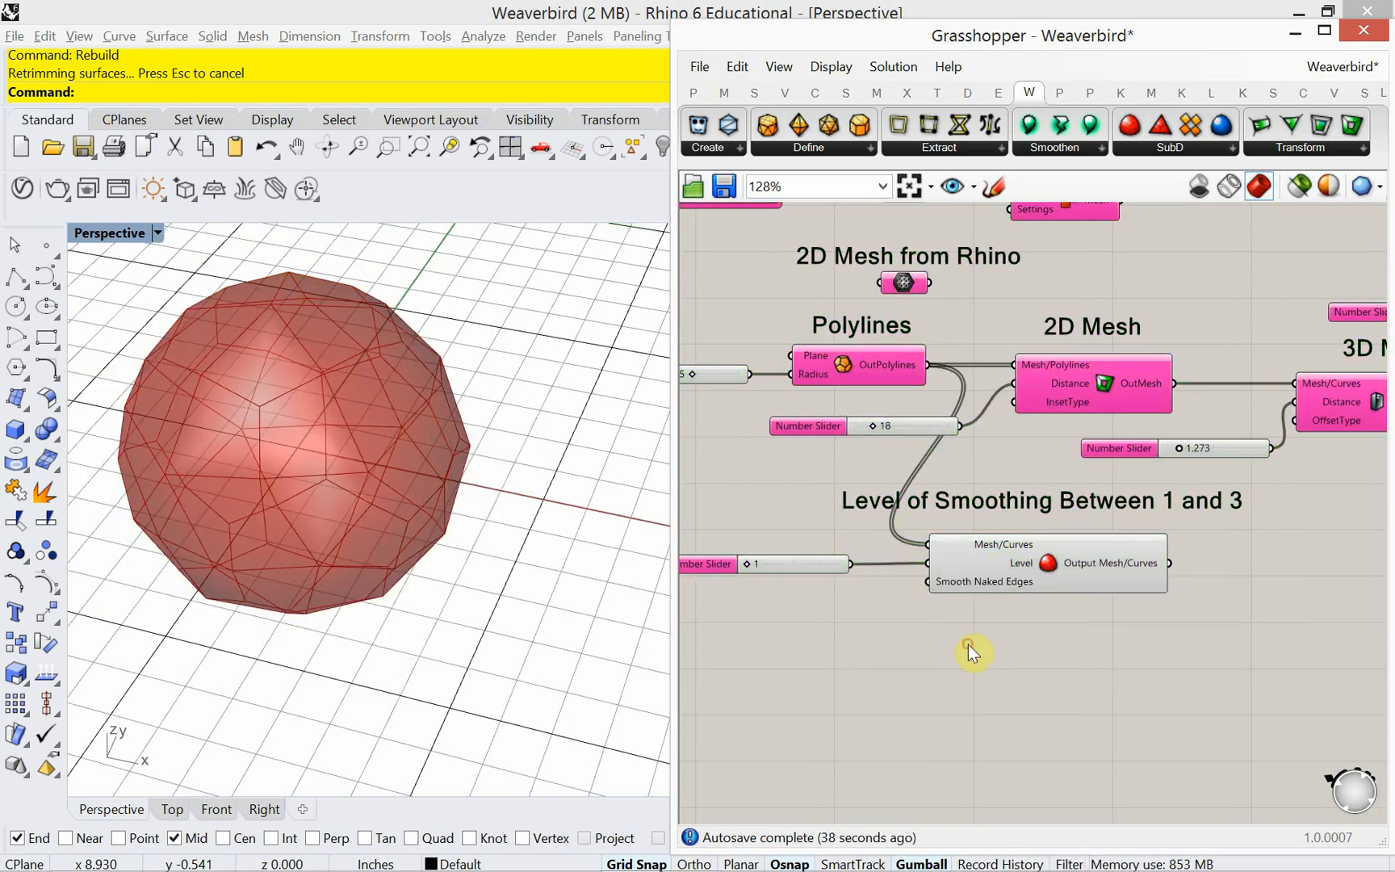
Inspect the smoothed polyline mesh from another angle with the Polylines component selected.
{"action": "left_click", "coordinate": [871, 366]}
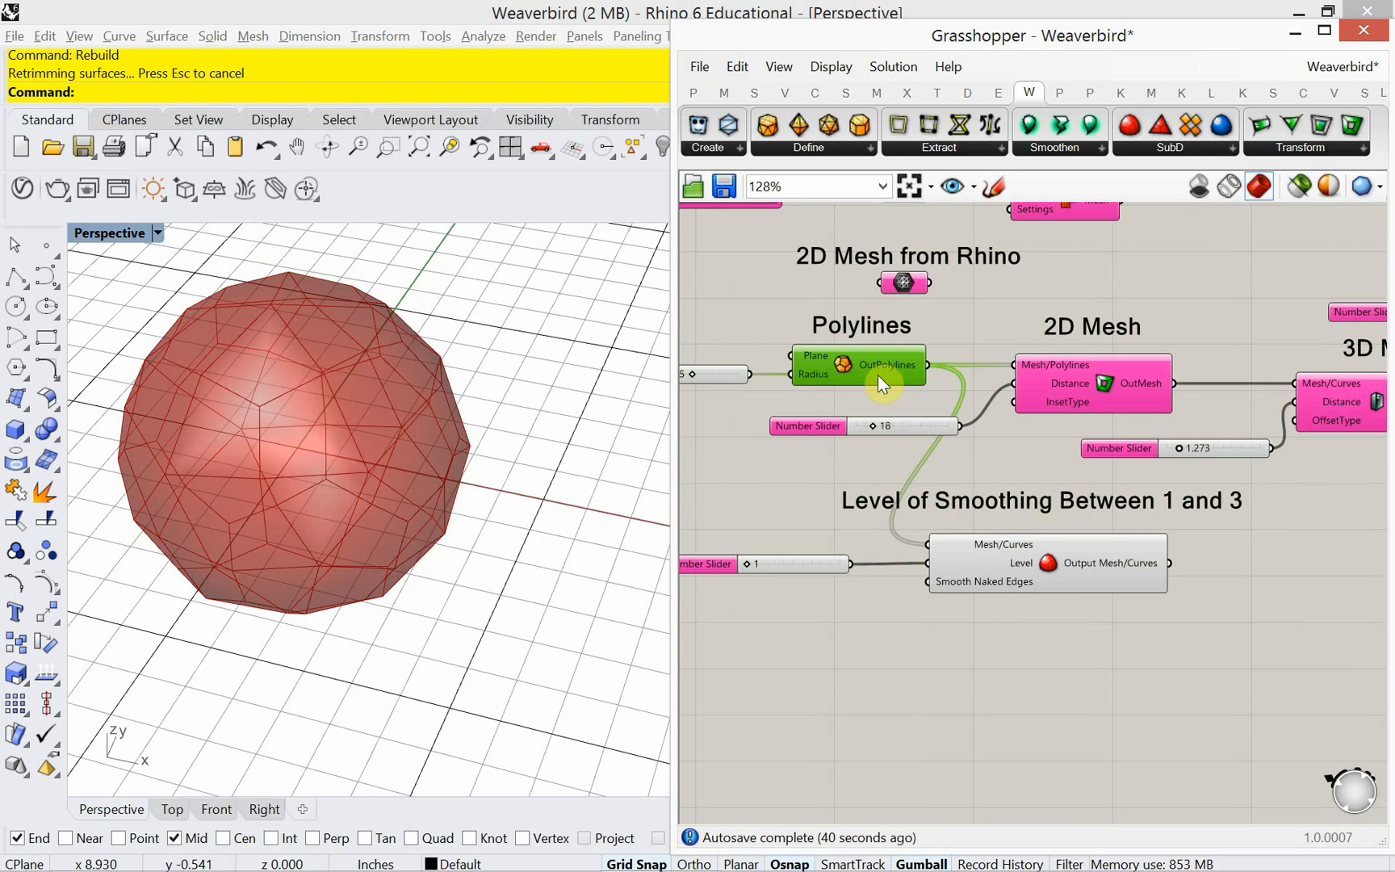
{"action": "left_click", "coordinate": [872, 725]}
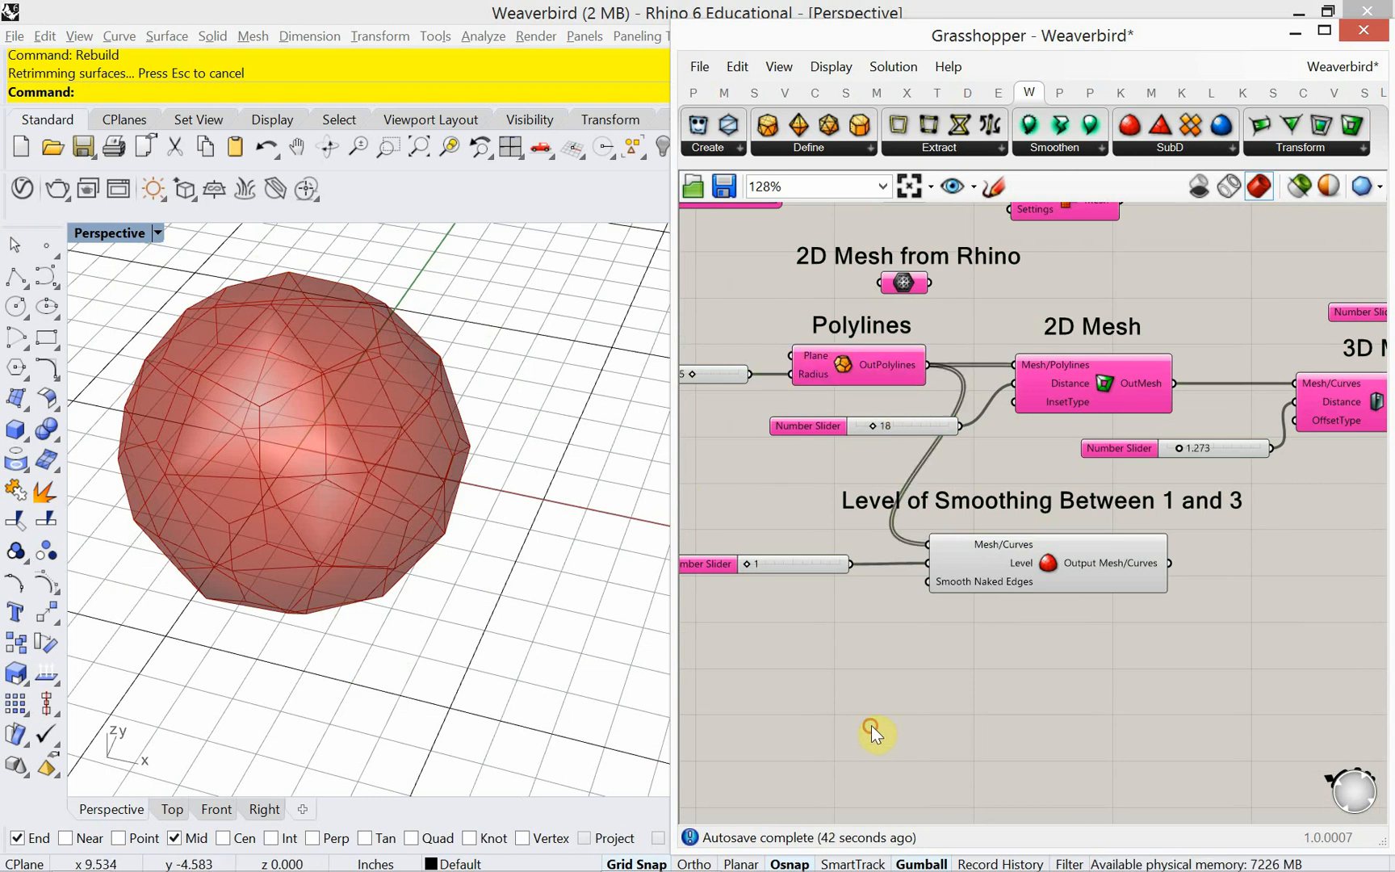
{"action": "right_click_drag", "start_coordinate": [436, 633], "coordinate": [565, 582]}
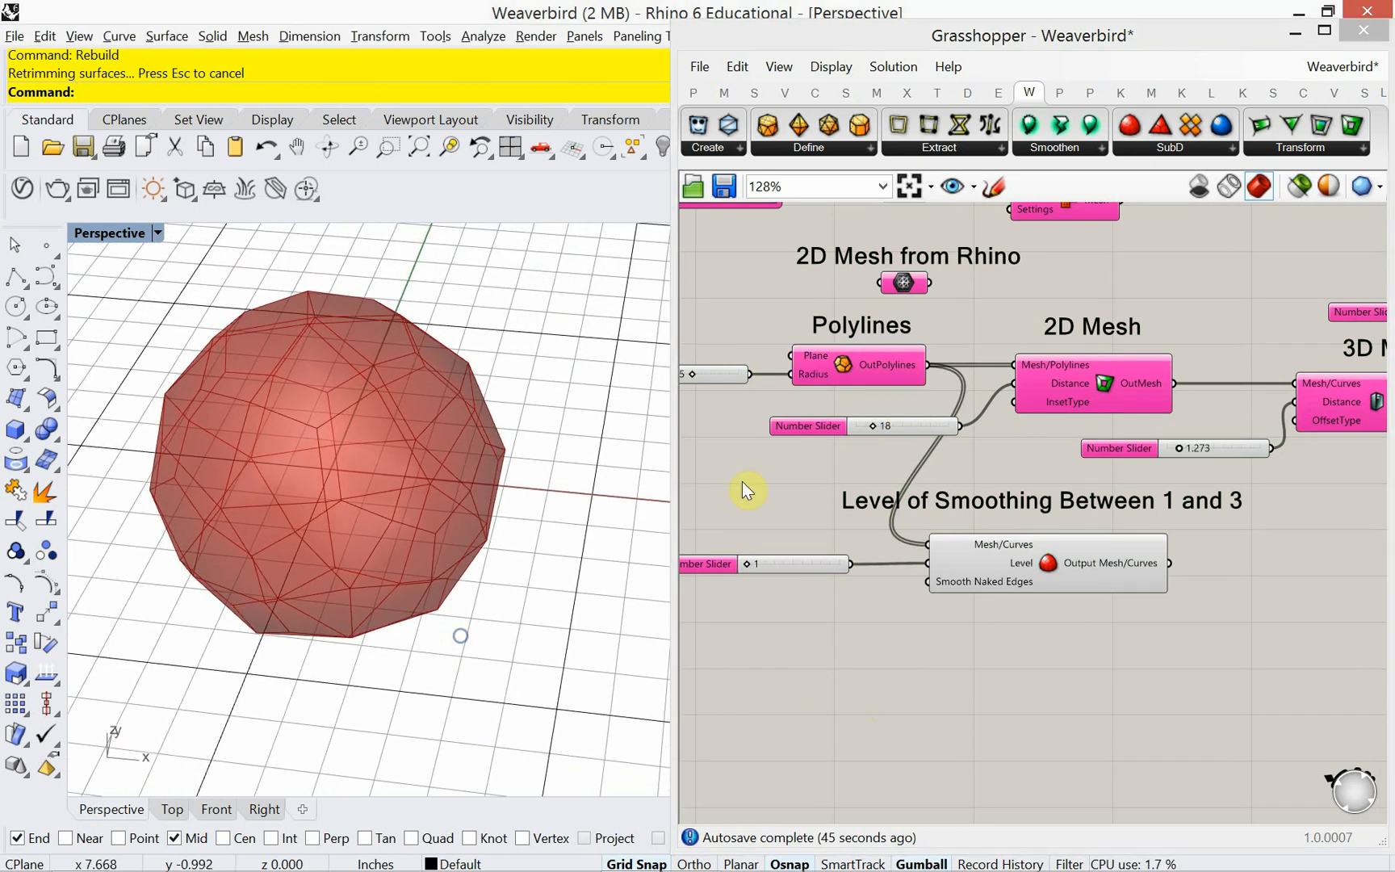
{"action": "left_click", "coordinate": [880, 359]}
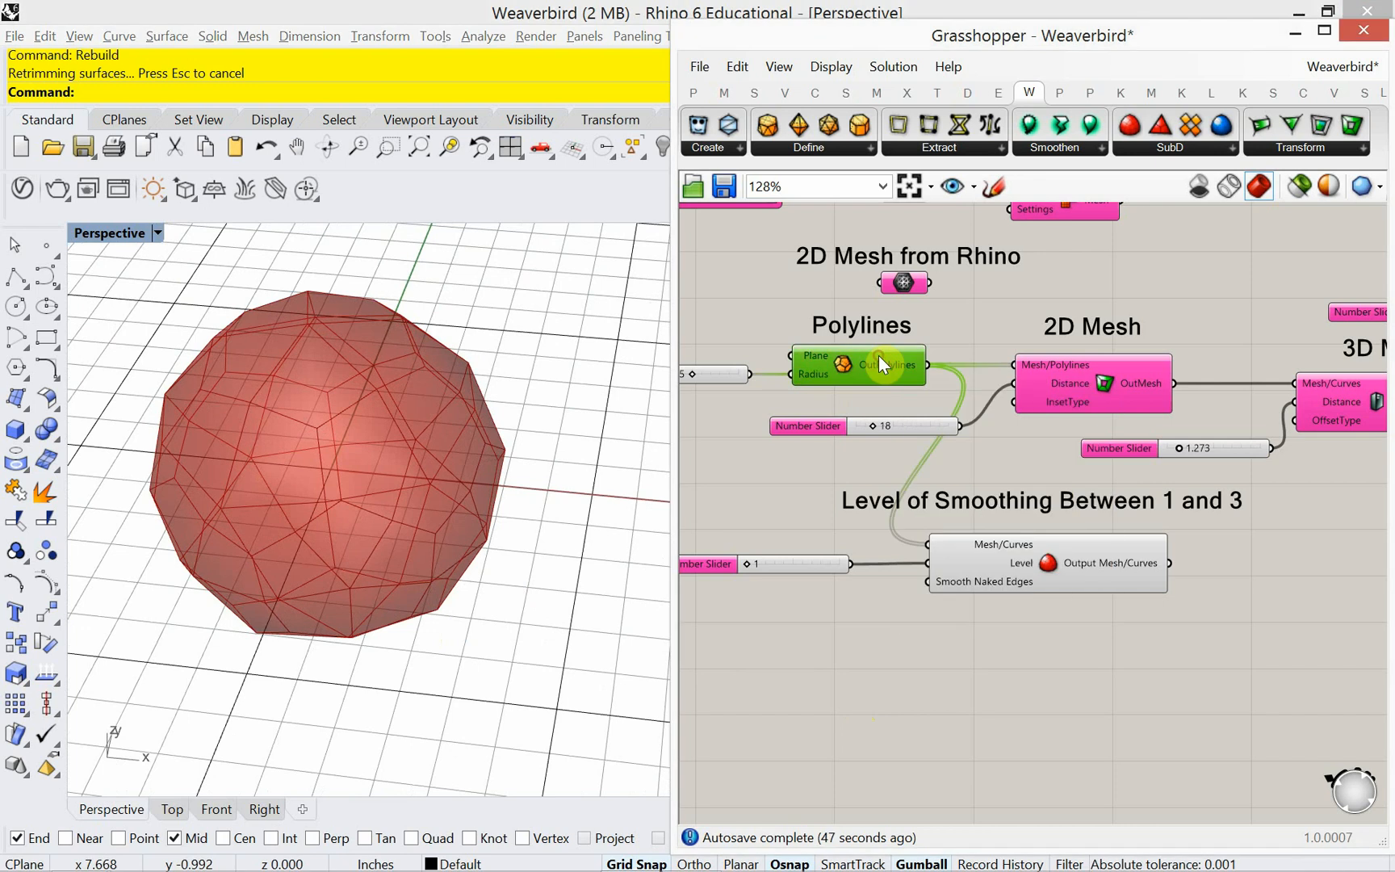
Try the Shaded display mode in the Perspective viewport and return to Wireframe.
{"action": "left_click", "coordinate": [170, 233]}
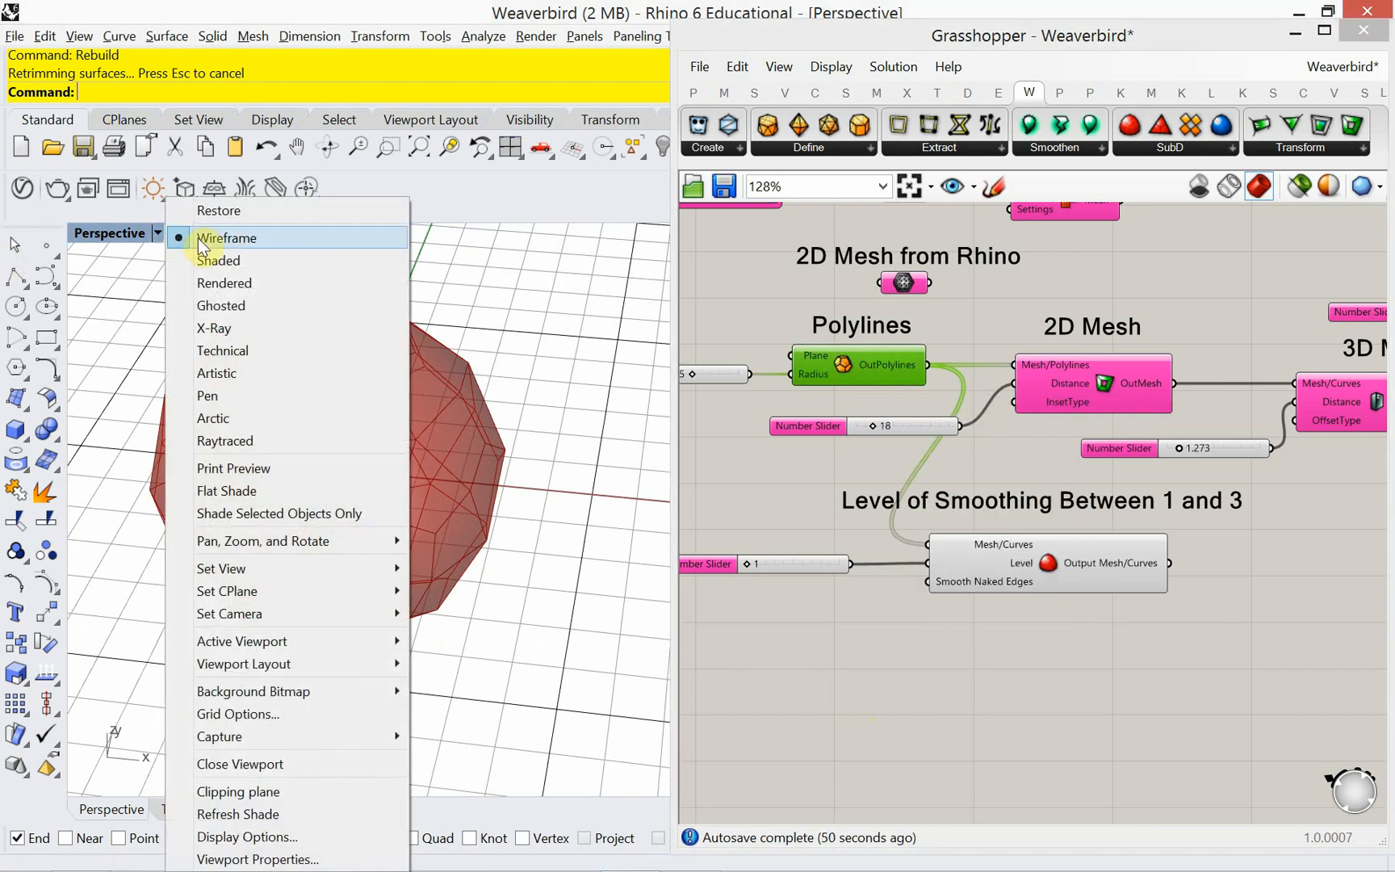
{"action": "left_click", "coordinate": [202, 260]}
{"action": "left_click", "coordinate": [162, 233]}
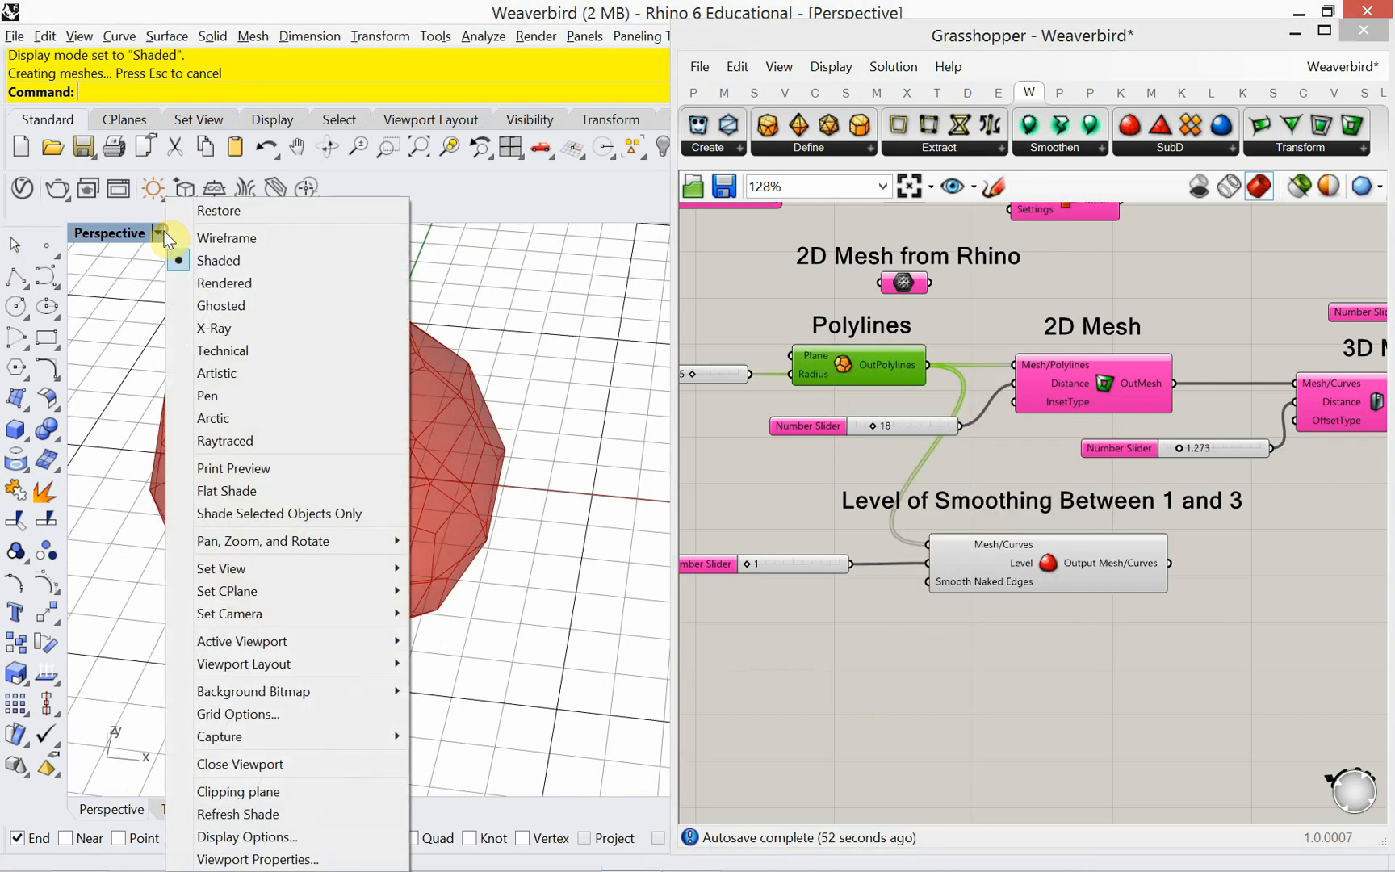
{"action": "left_click", "coordinate": [194, 237]}
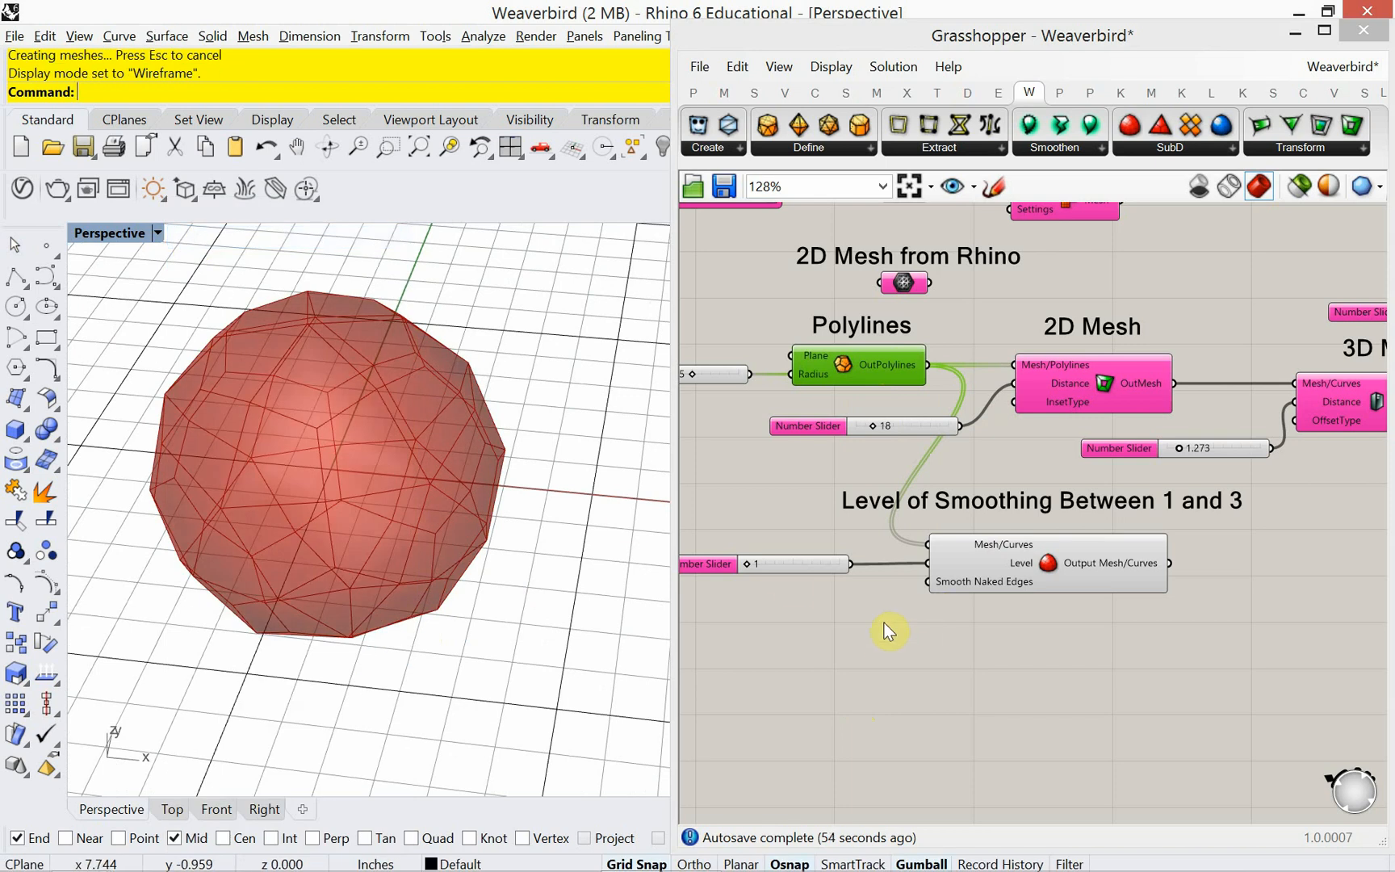
Limit the preview to selected objects and compare the Polylines dodecahedron with the copied smoothing component's mesh.
{"action": "left_click", "coordinate": [1301, 189]}
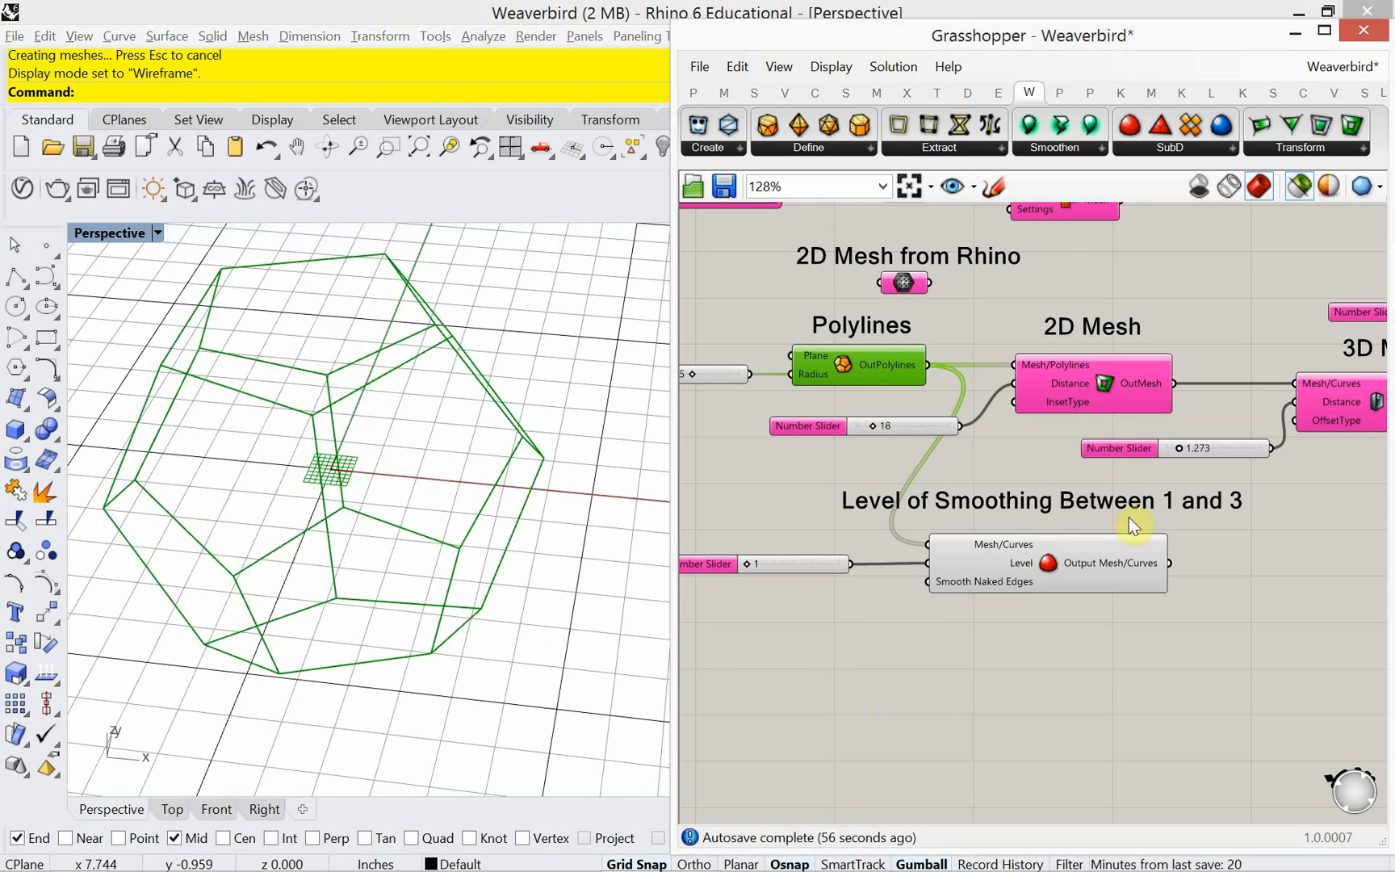
{"action": "right_click_drag", "start_coordinate": [536, 645], "coordinate": [498, 676]}
{"action": "left_click", "coordinate": [1079, 569]}
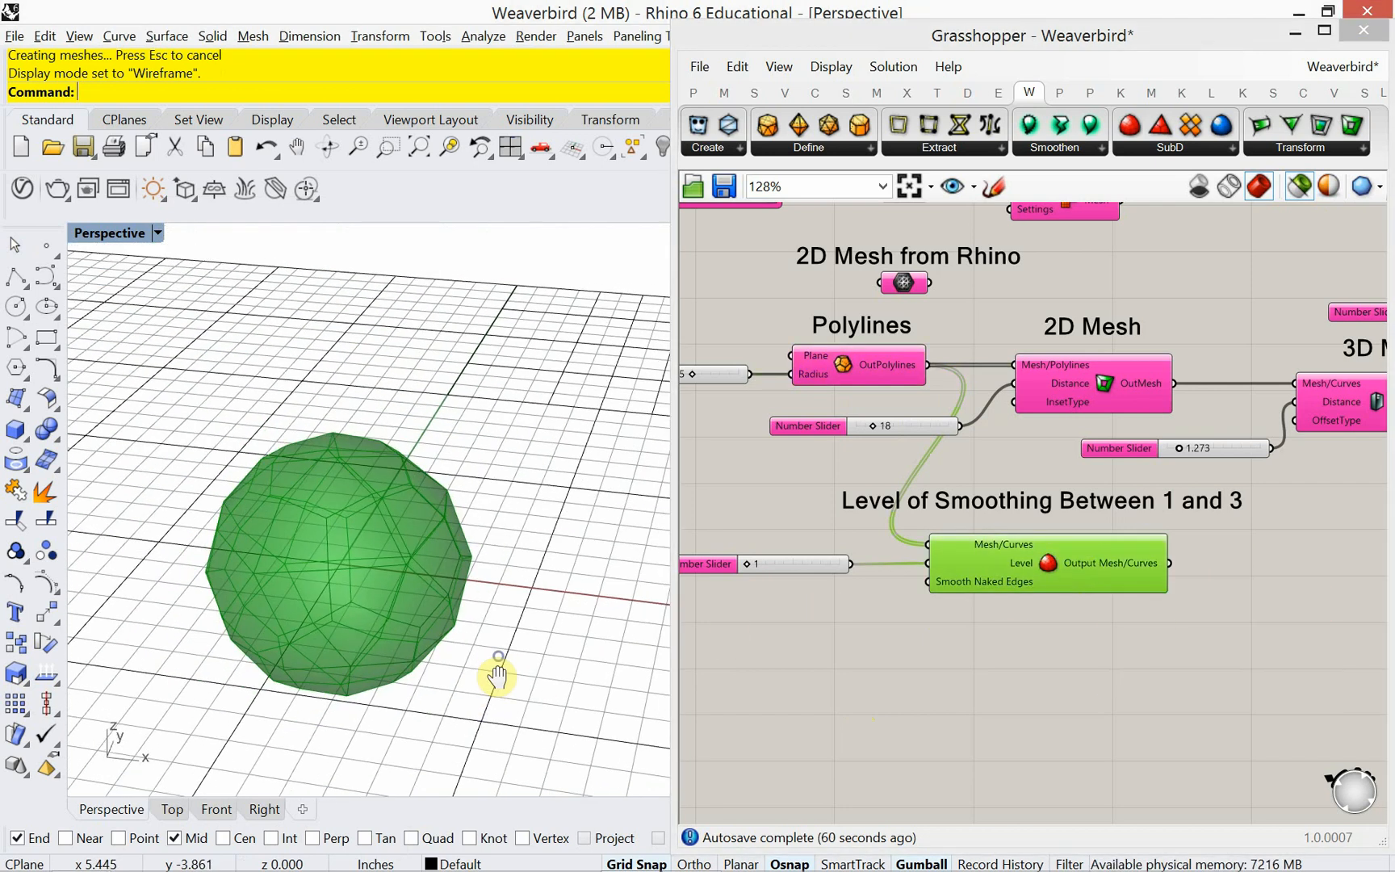
{"action": "scroll", "coordinate": [324, 779], "scroll_direction": "up", "scroll_amount": 5}
{"action": "right_click_drag", "start_coordinate": [333, 769], "coordinate": [344, 666]}
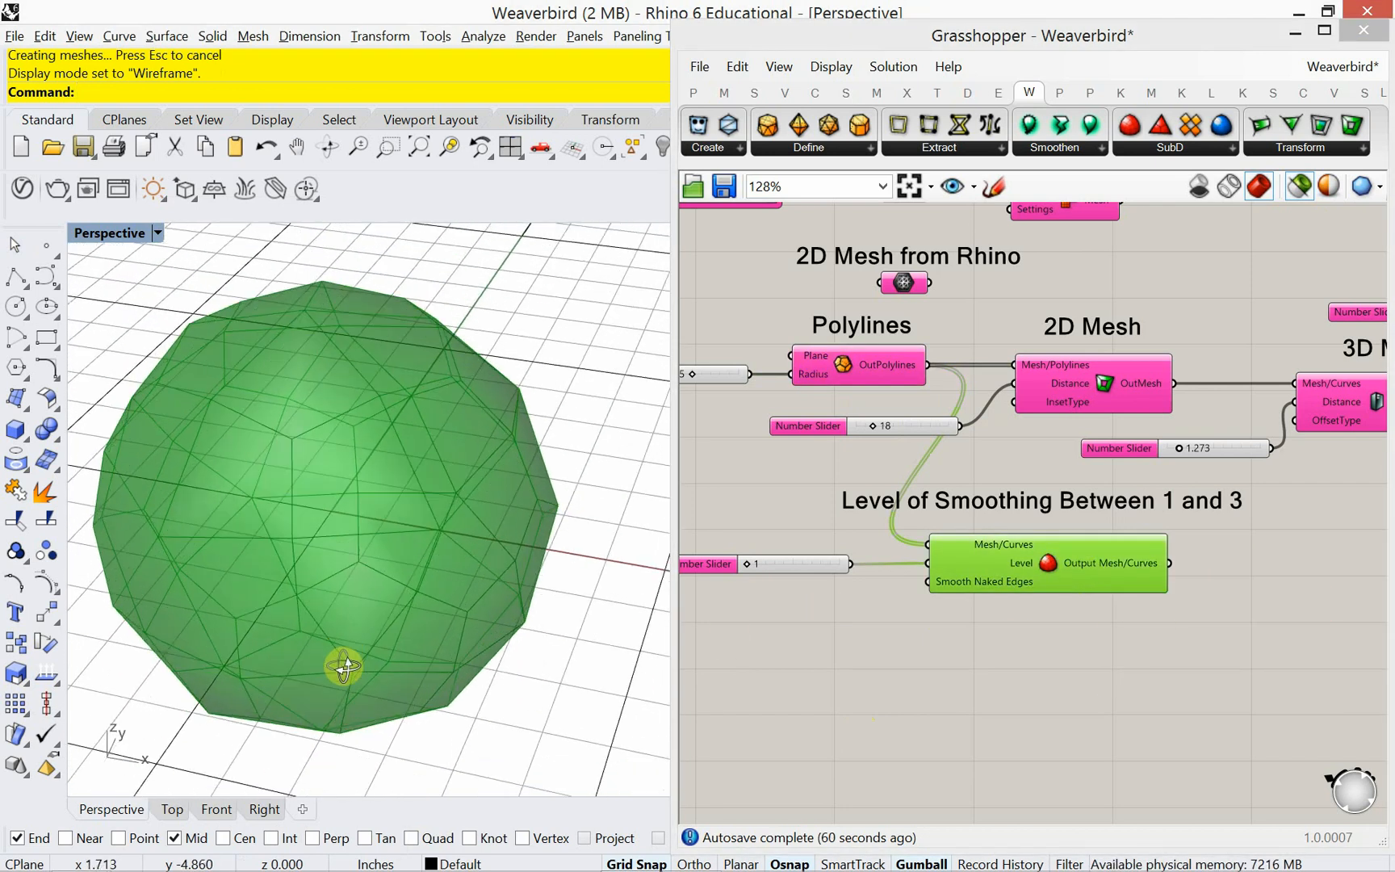
Check the raw dodecahedron polylines against the mesh that the copied smoothing component produces at level 1.
{"action": "left_click", "coordinate": [862, 367]}
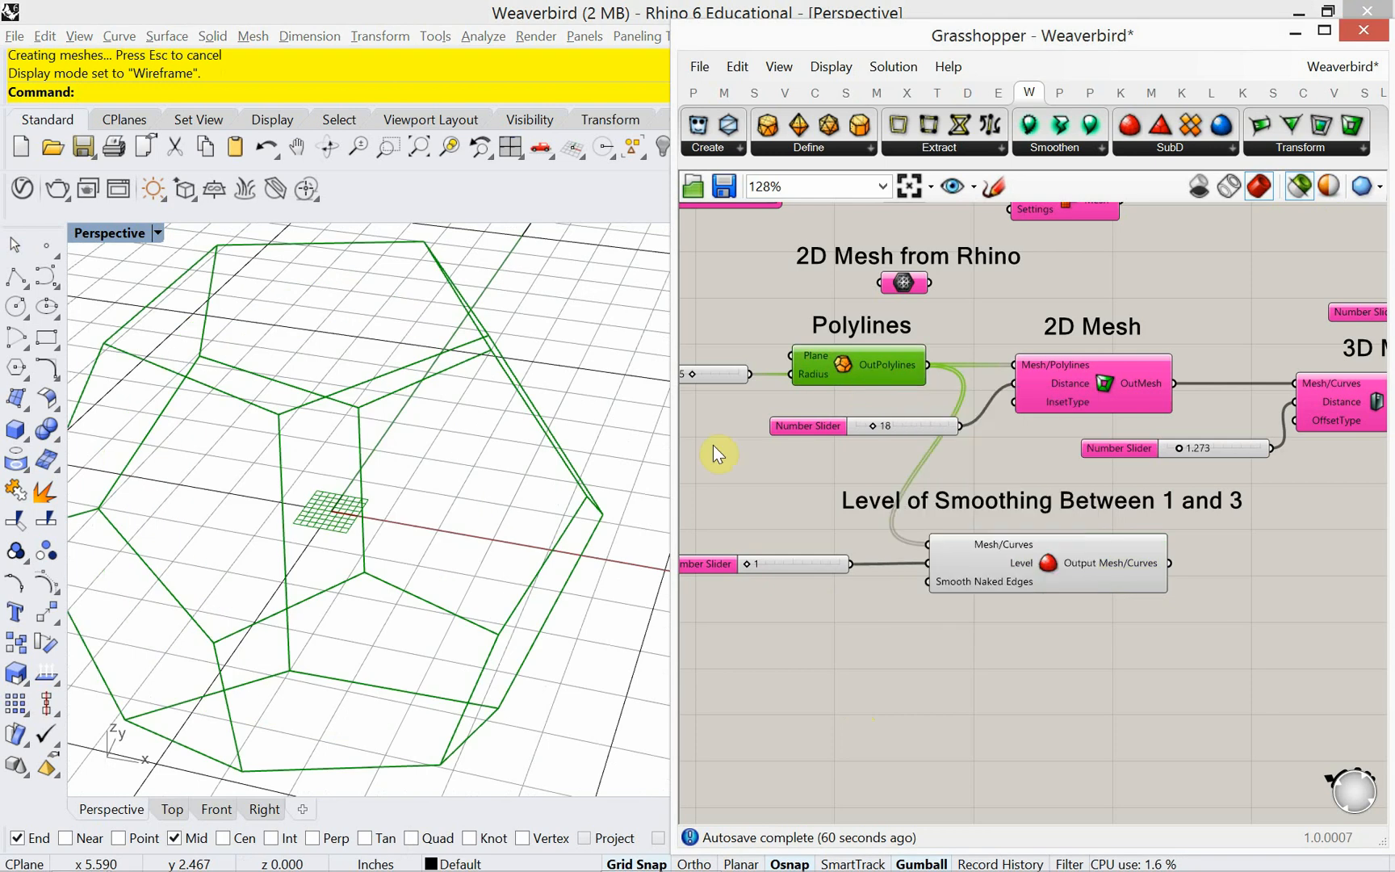
{"action": "scroll", "coordinate": [342, 542], "scroll_direction": "down", "scroll_amount": 5}
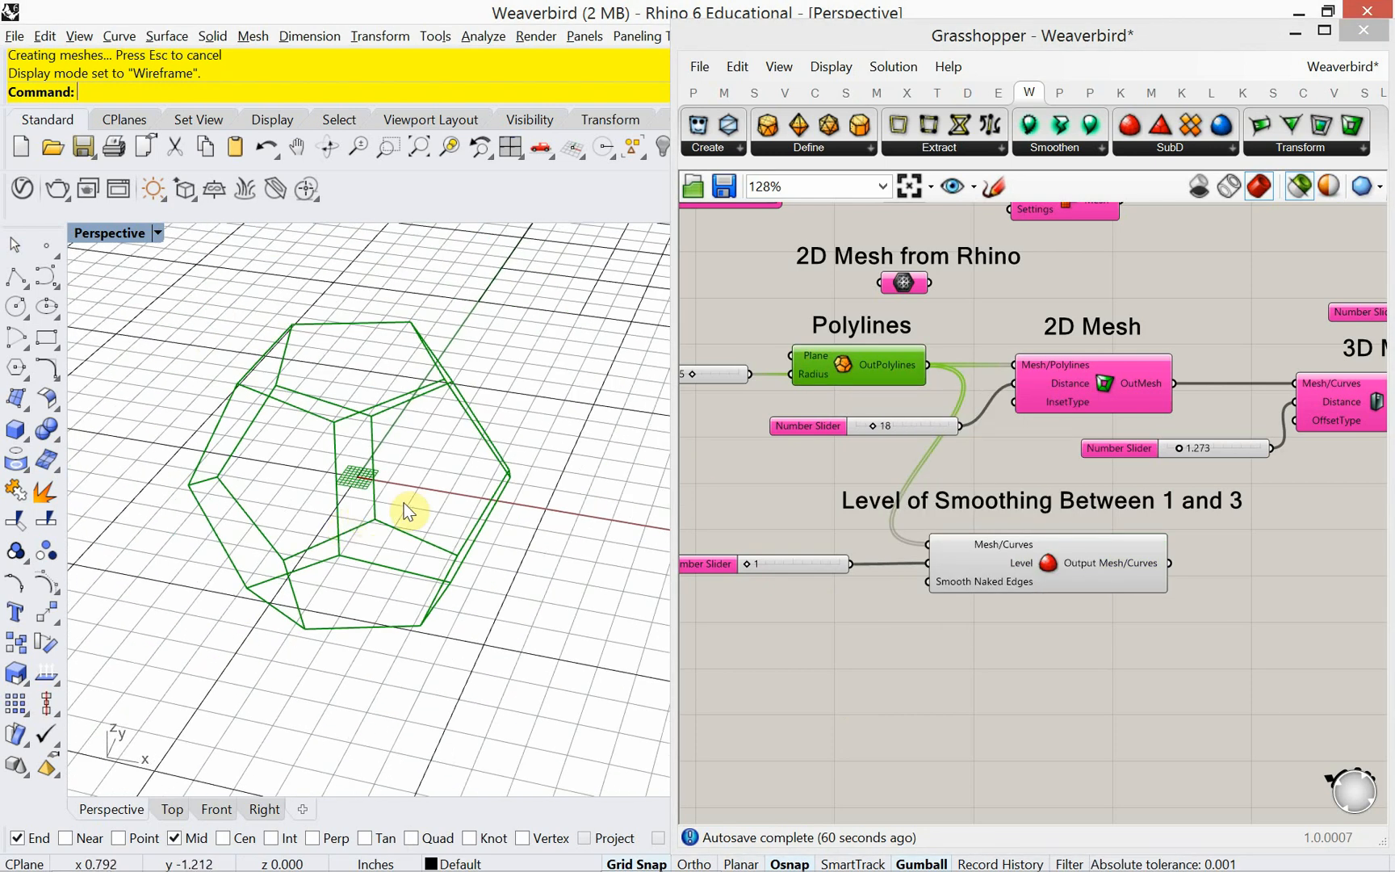
{"action": "left_click", "coordinate": [1062, 568]}
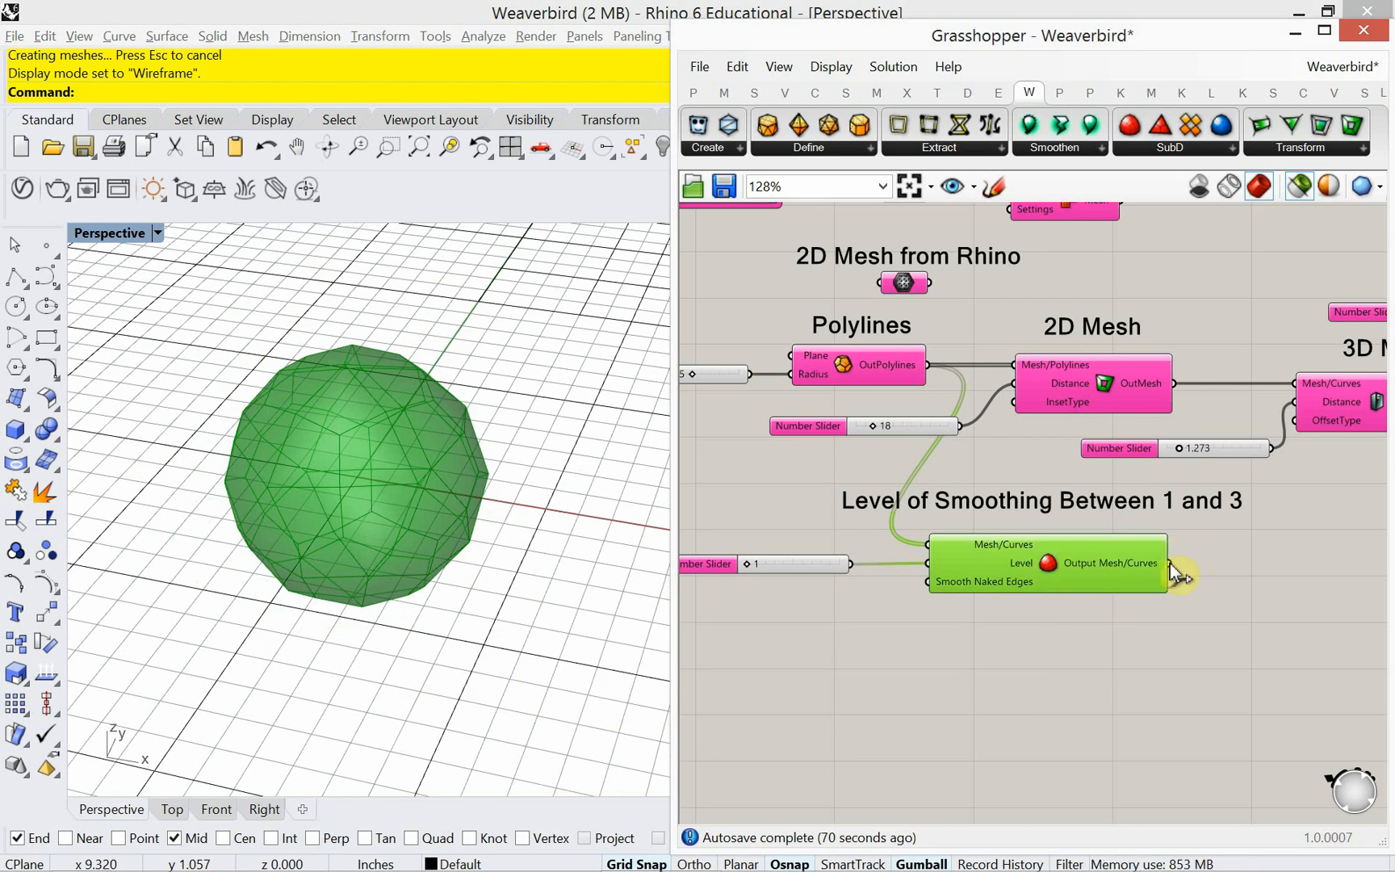
Replace the Polylines input of the 2D Mesh component with the copied smoothing component's Output Mesh/Curves.
{"action": "left_click_drag", "start_coordinate": [1170, 565], "coordinate": [1009, 374]}
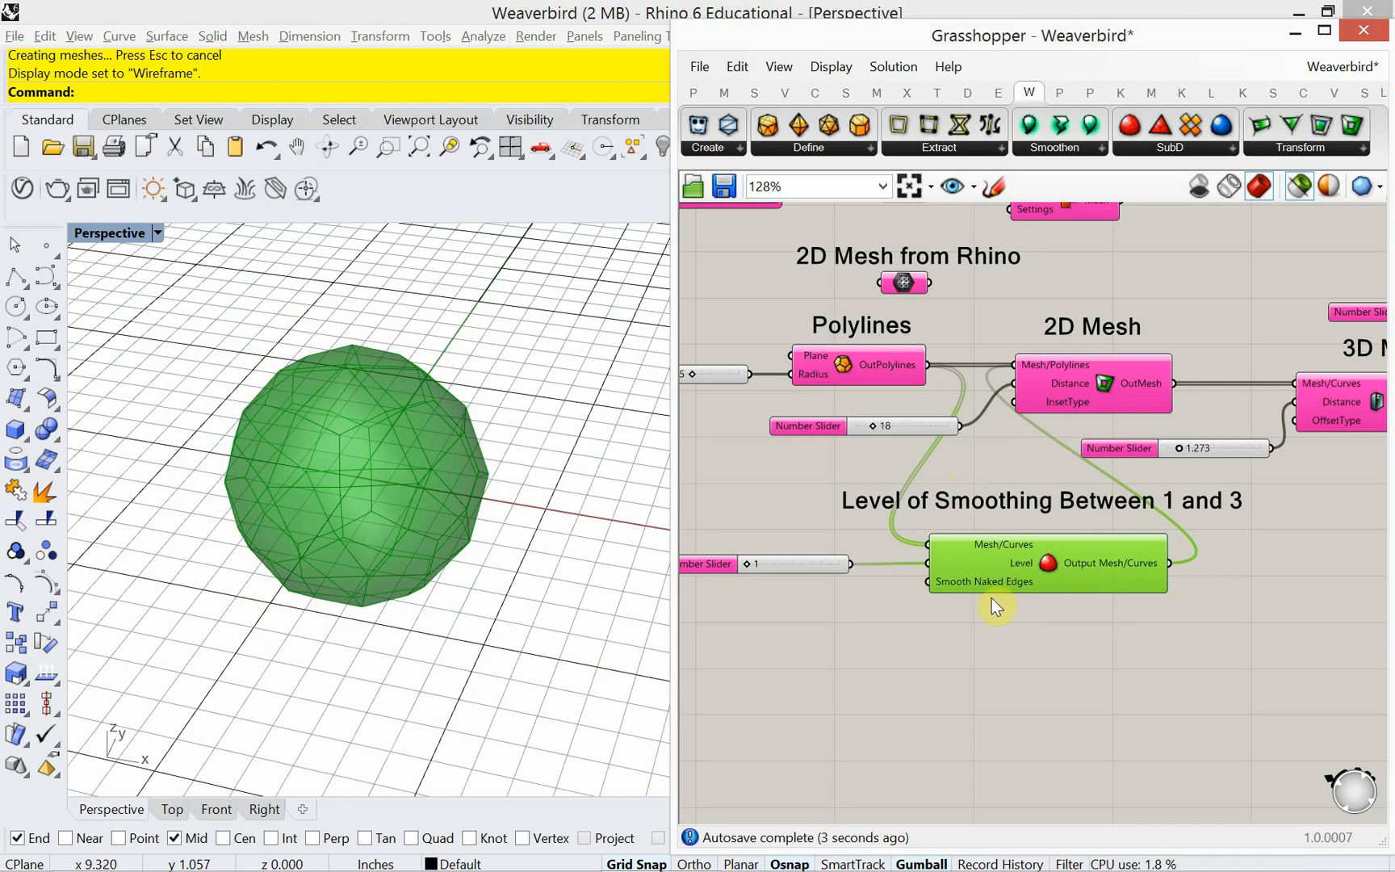
{"action": "left_click_drag", "start_coordinate": [1008, 576], "coordinate": [1008, 583]}
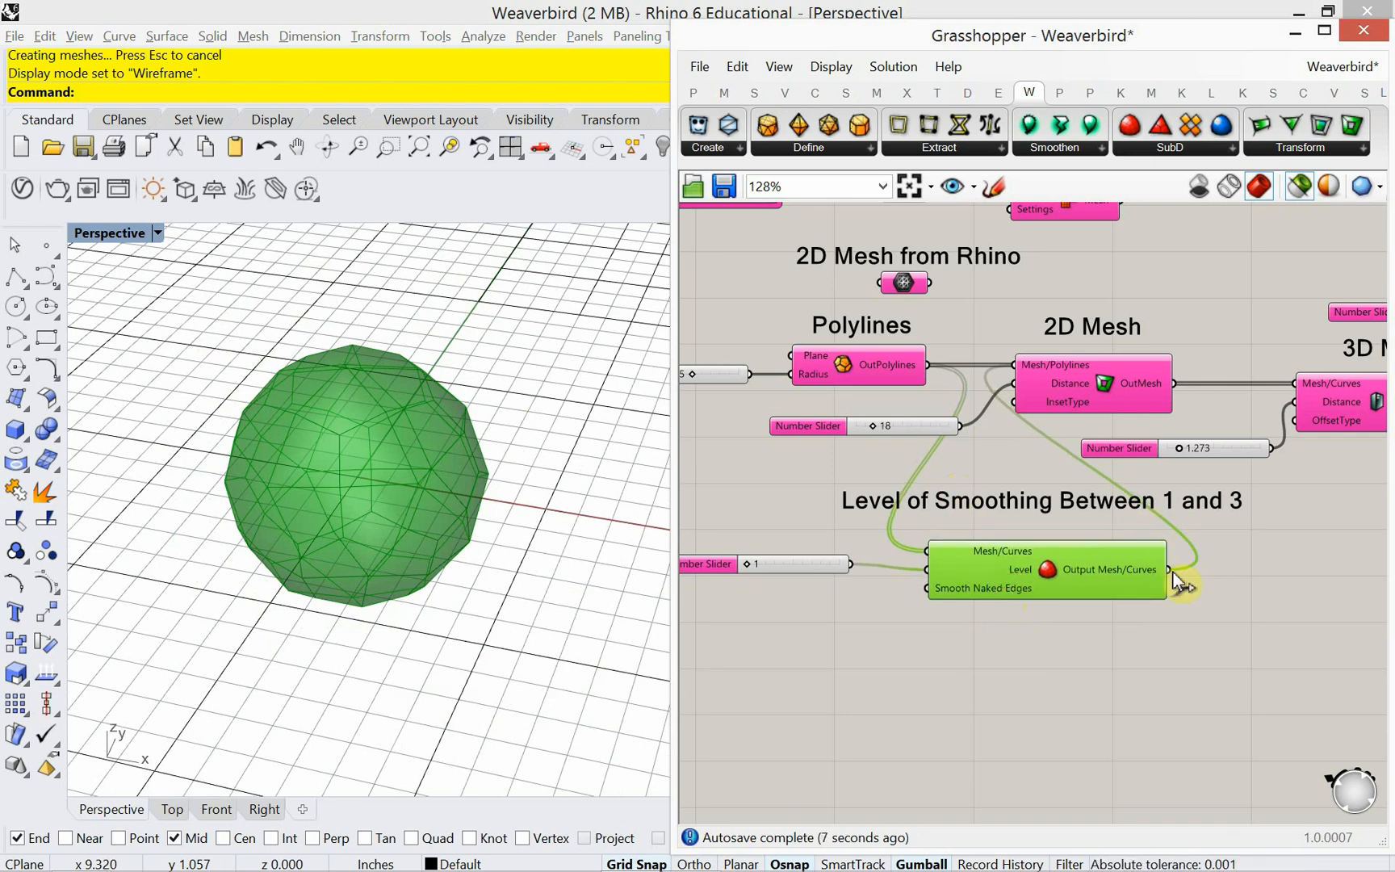
{"action": "left_click_drag", "start_coordinate": [1171, 571], "coordinate": [1012, 364]}
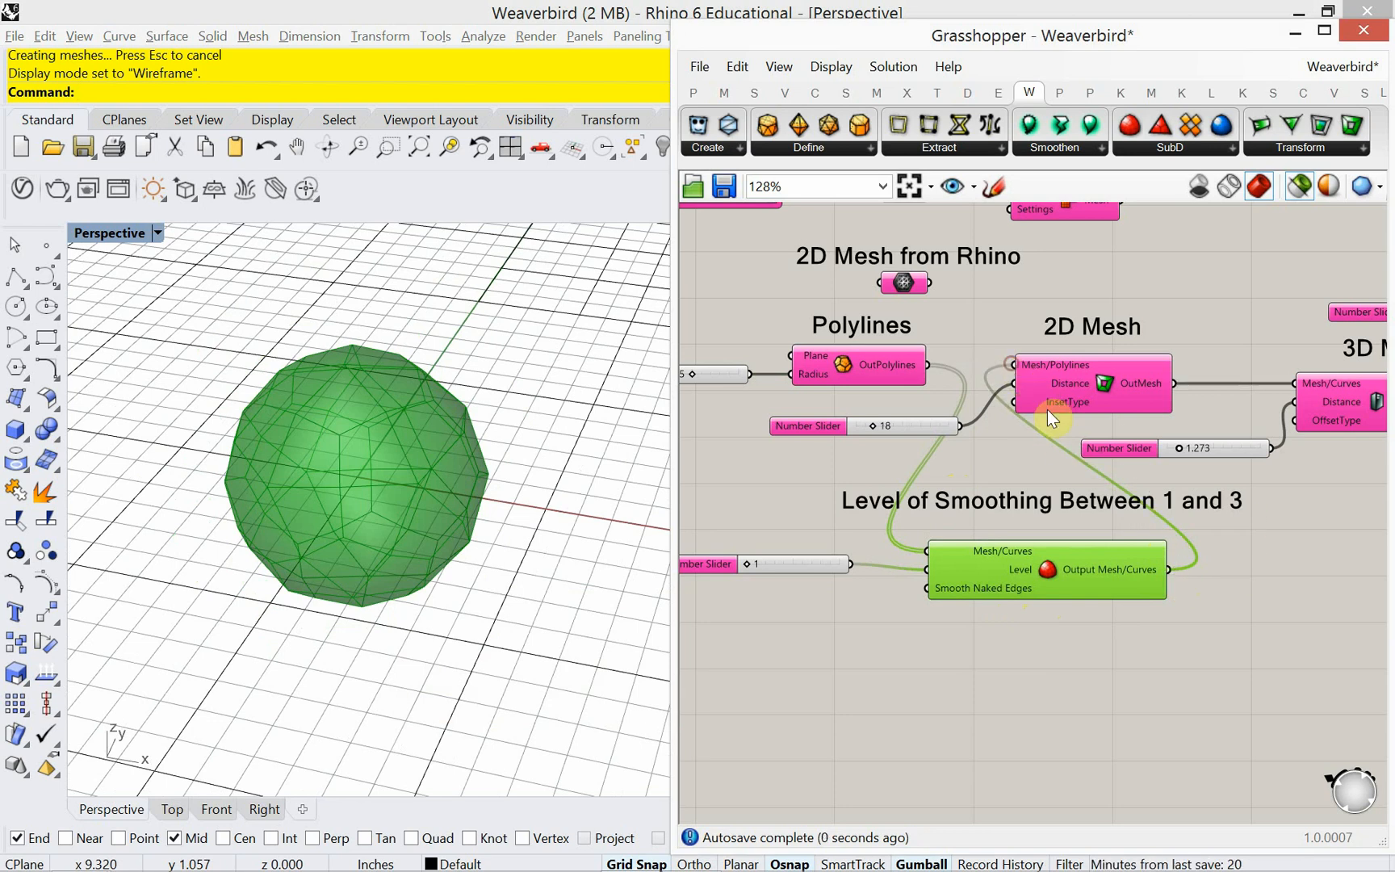
Turn on the Custom Preview component's preview, show previews for all objects and inspect the smoothed perforated sphere.
{"action": "scroll", "coordinate": [1046, 464], "scroll_direction": "down", "scroll_amount": 3}
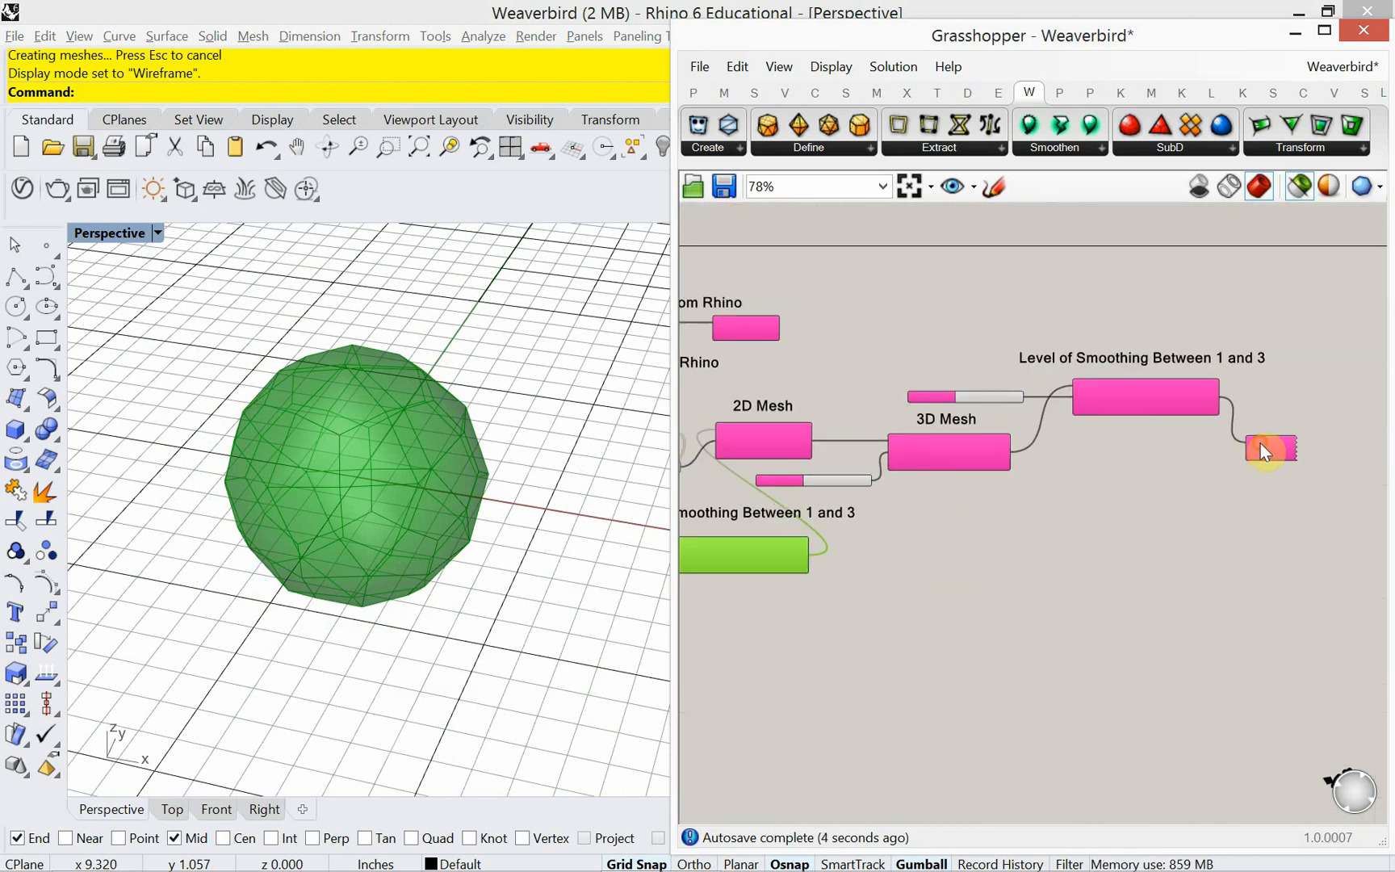
{"action": "left_click", "coordinate": [1263, 450]}
{"action": "right_click", "coordinate": [1185, 536]}
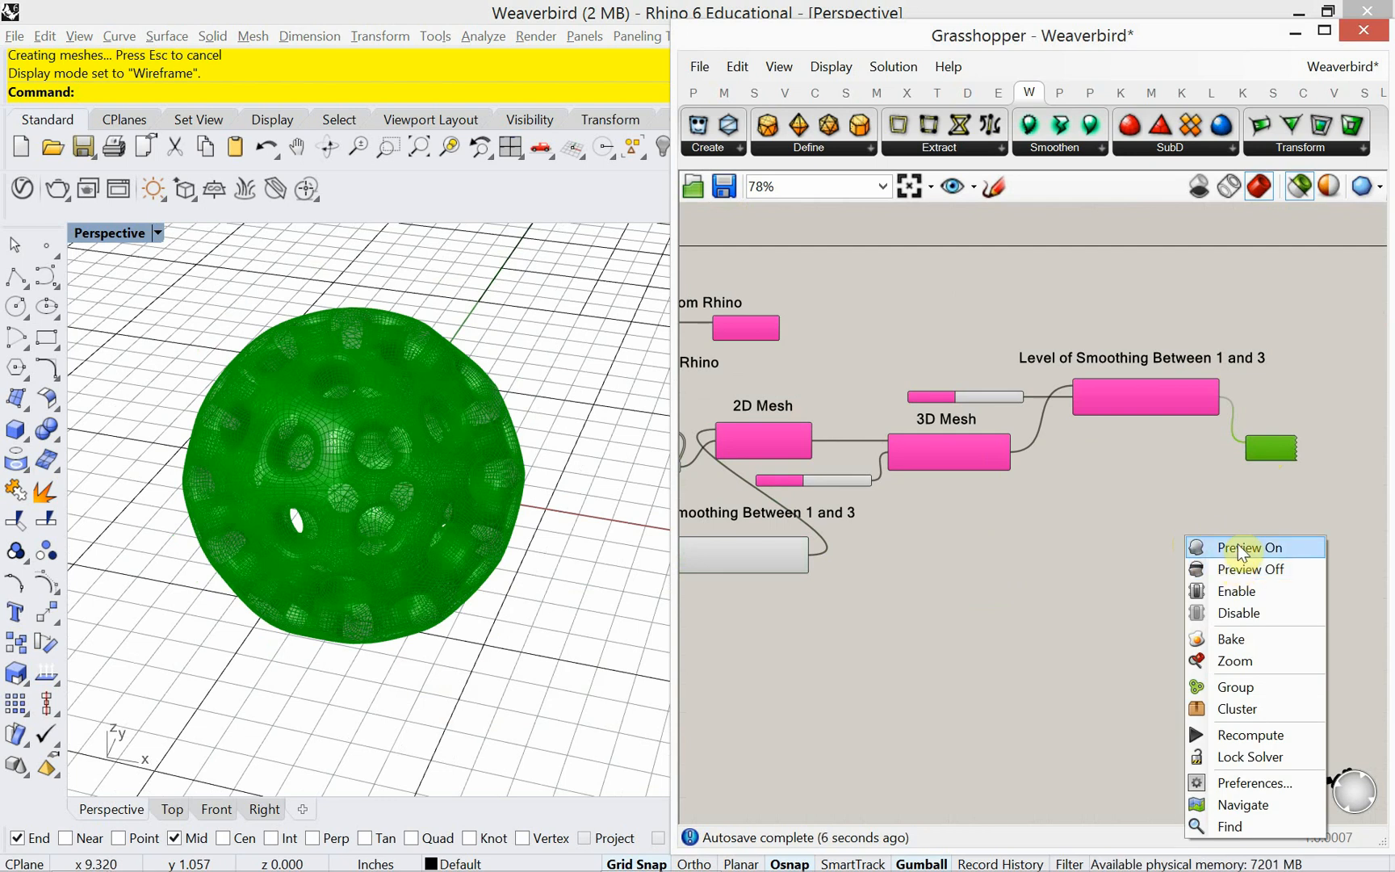
{"action": "left_click", "coordinate": [1229, 550]}
{"action": "left_click", "coordinate": [1184, 542]}
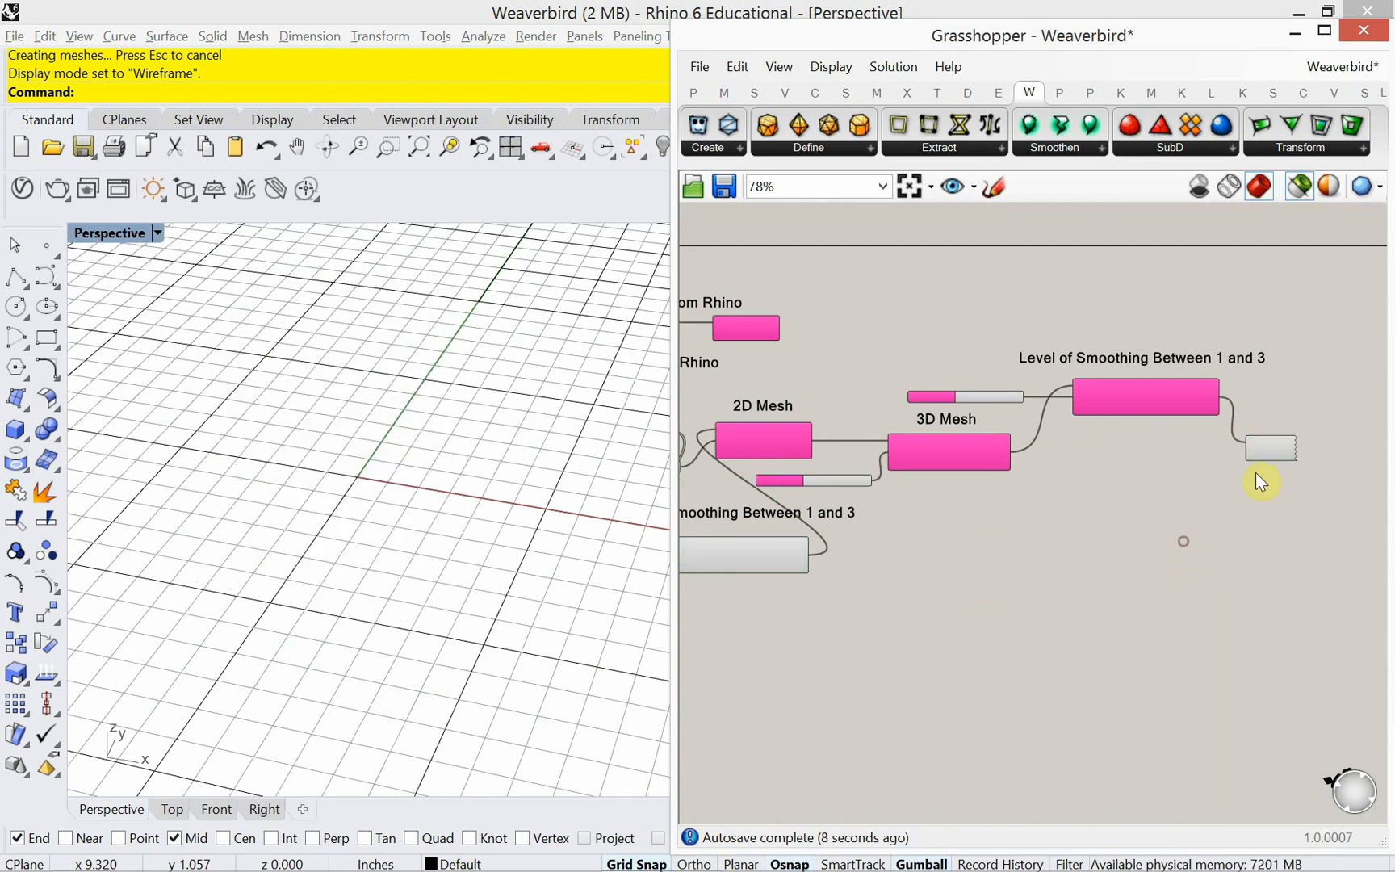
{"action": "left_click", "coordinate": [1302, 190]}
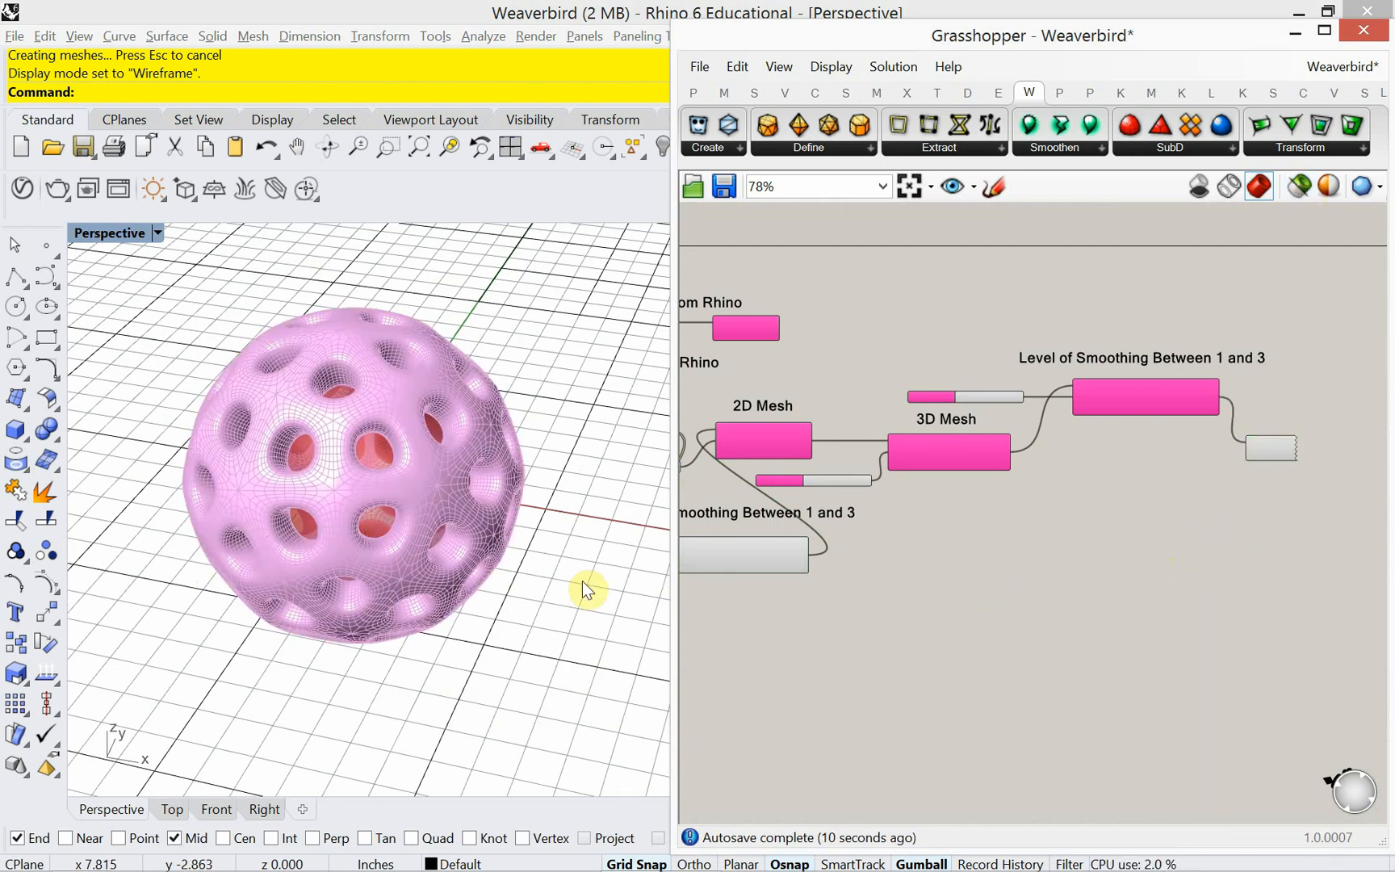
{"action": "right_click_drag", "start_coordinate": [583, 582], "coordinate": [408, 623]}
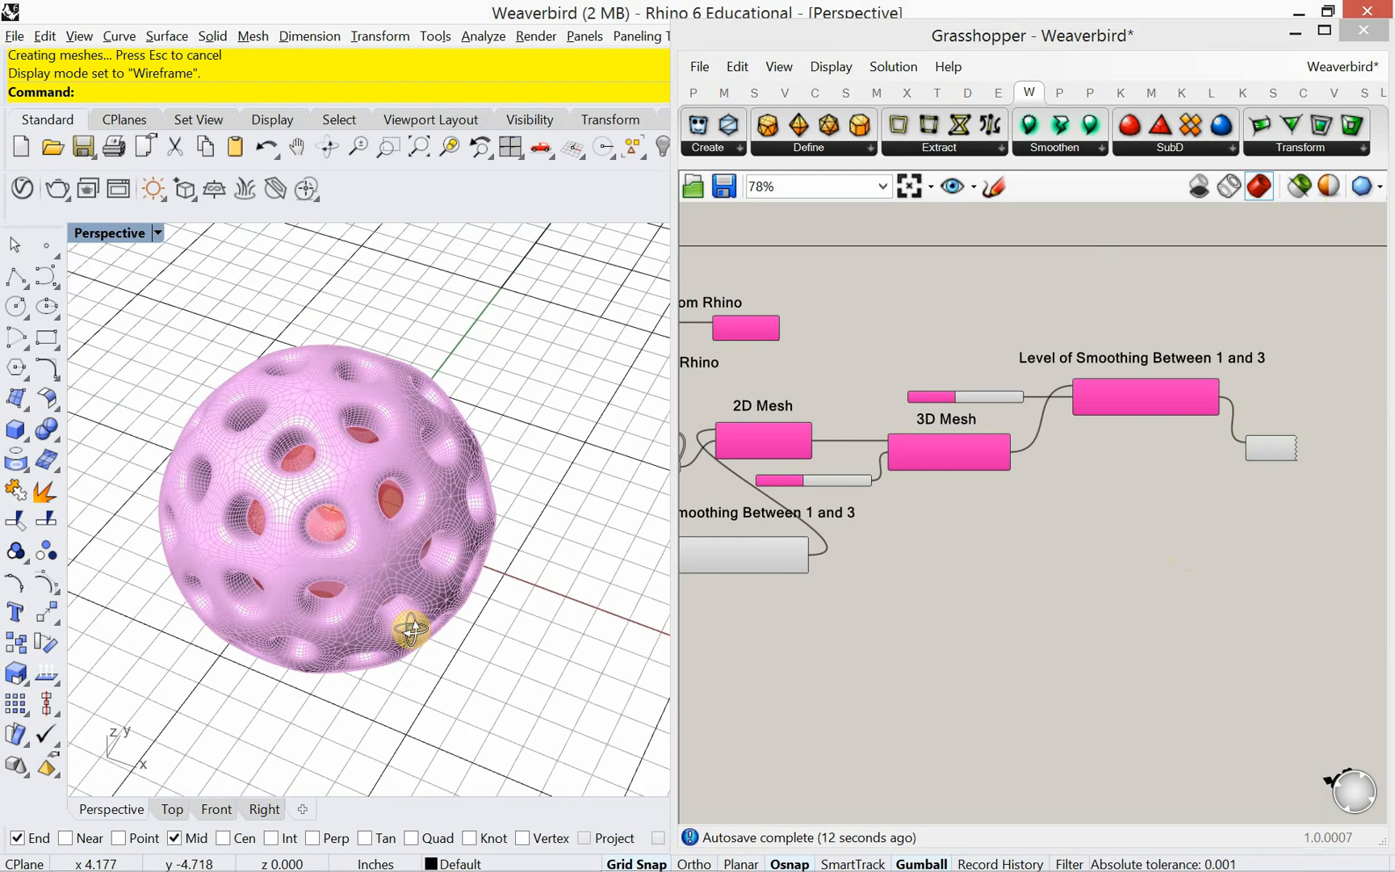
{"action": "scroll", "coordinate": [352, 560], "scroll_direction": "up", "scroll_amount": 3}
{"action": "scroll", "coordinate": [380, 515], "scroll_direction": "up", "scroll_amount": 2}
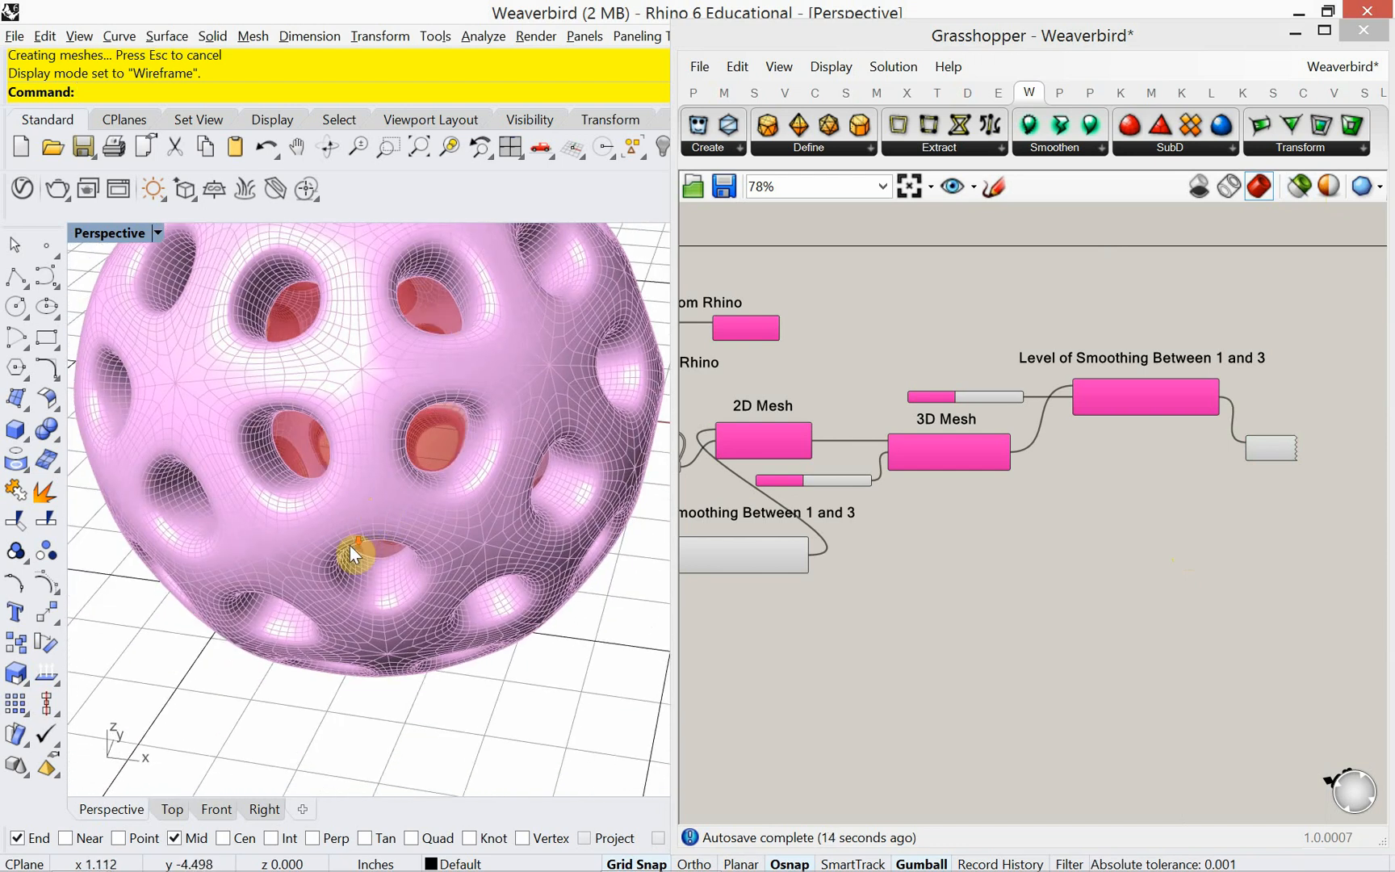
{"action": "scroll", "coordinate": [353, 557], "scroll_direction": "down", "scroll_amount": 5}
{"action": "right_click_drag", "start_coordinate": [353, 558], "coordinate": [308, 548]}
Limit the preview to selected objects and examine the 3D Mesh component's unsmoothed geometry.
{"action": "right_click_drag", "start_coordinate": [1209, 485], "coordinate": [1239, 516]}
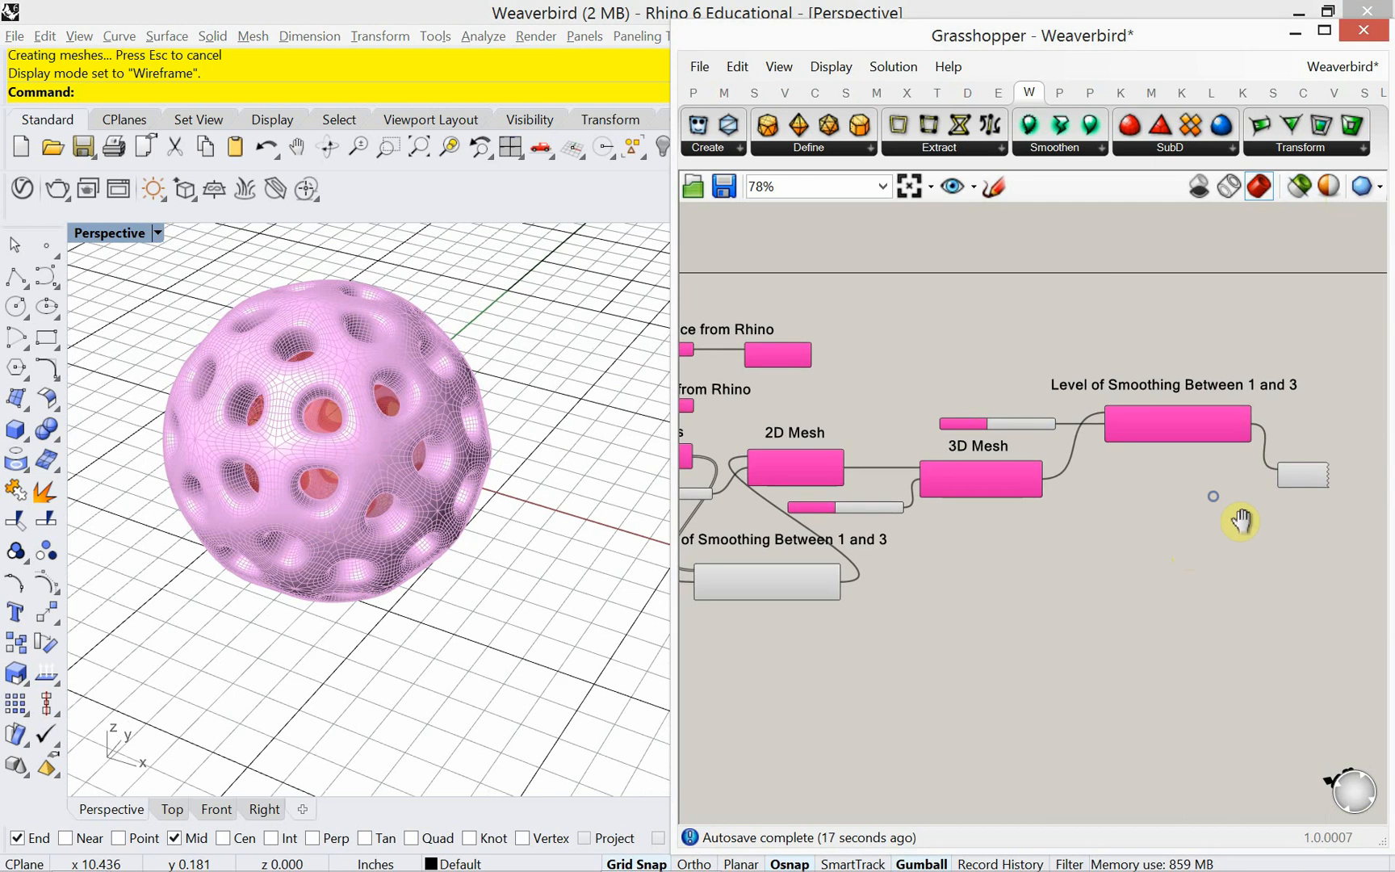
{"action": "scroll", "coordinate": [965, 487], "scroll_direction": "up", "scroll_amount": 3}
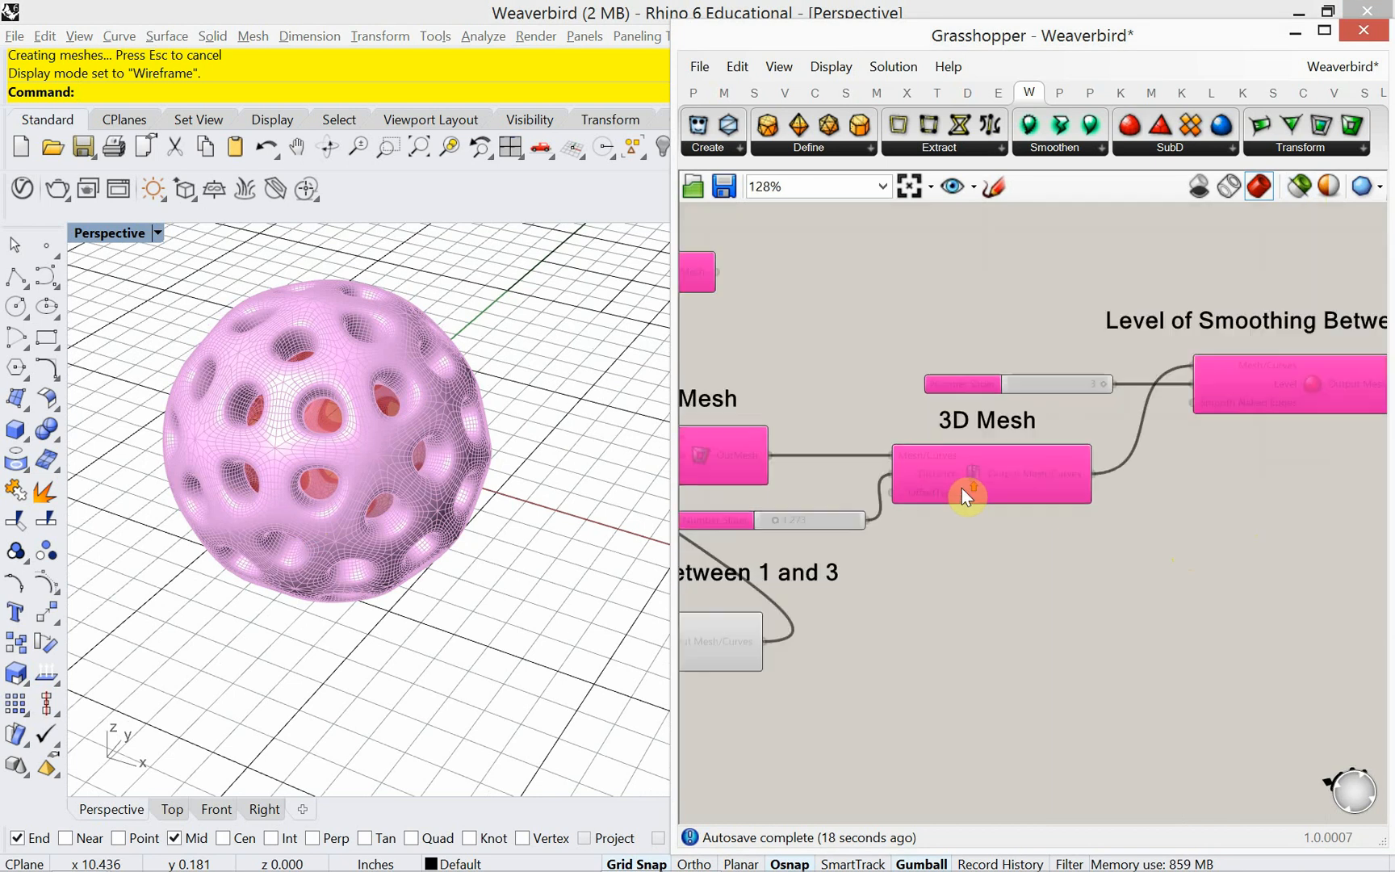
{"action": "left_click", "coordinate": [1014, 491]}
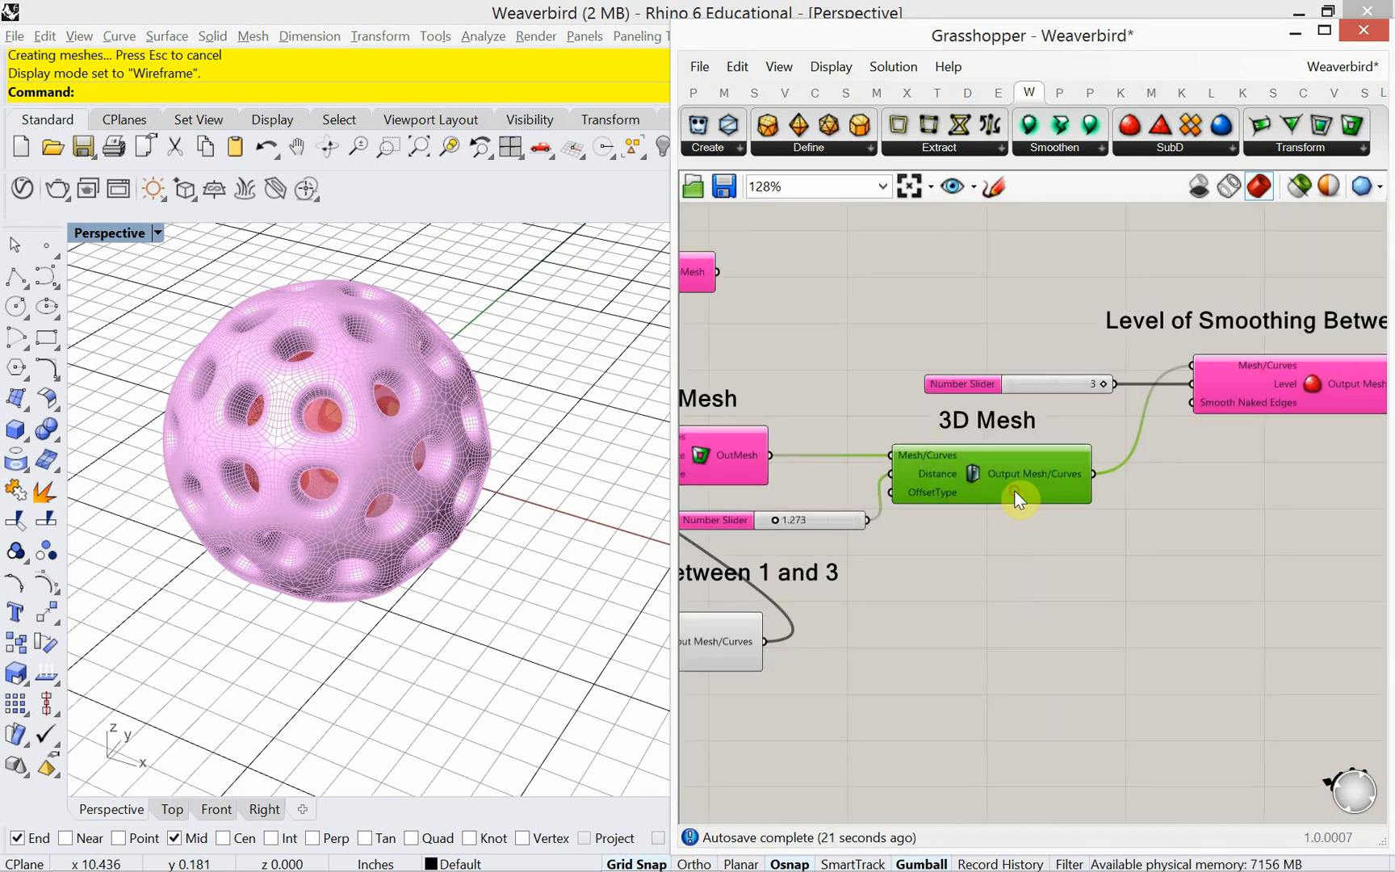
{"action": "left_click", "coordinate": [1300, 186]}
{"action": "right_click_drag", "start_coordinate": [1216, 446], "coordinate": [945, 556]}
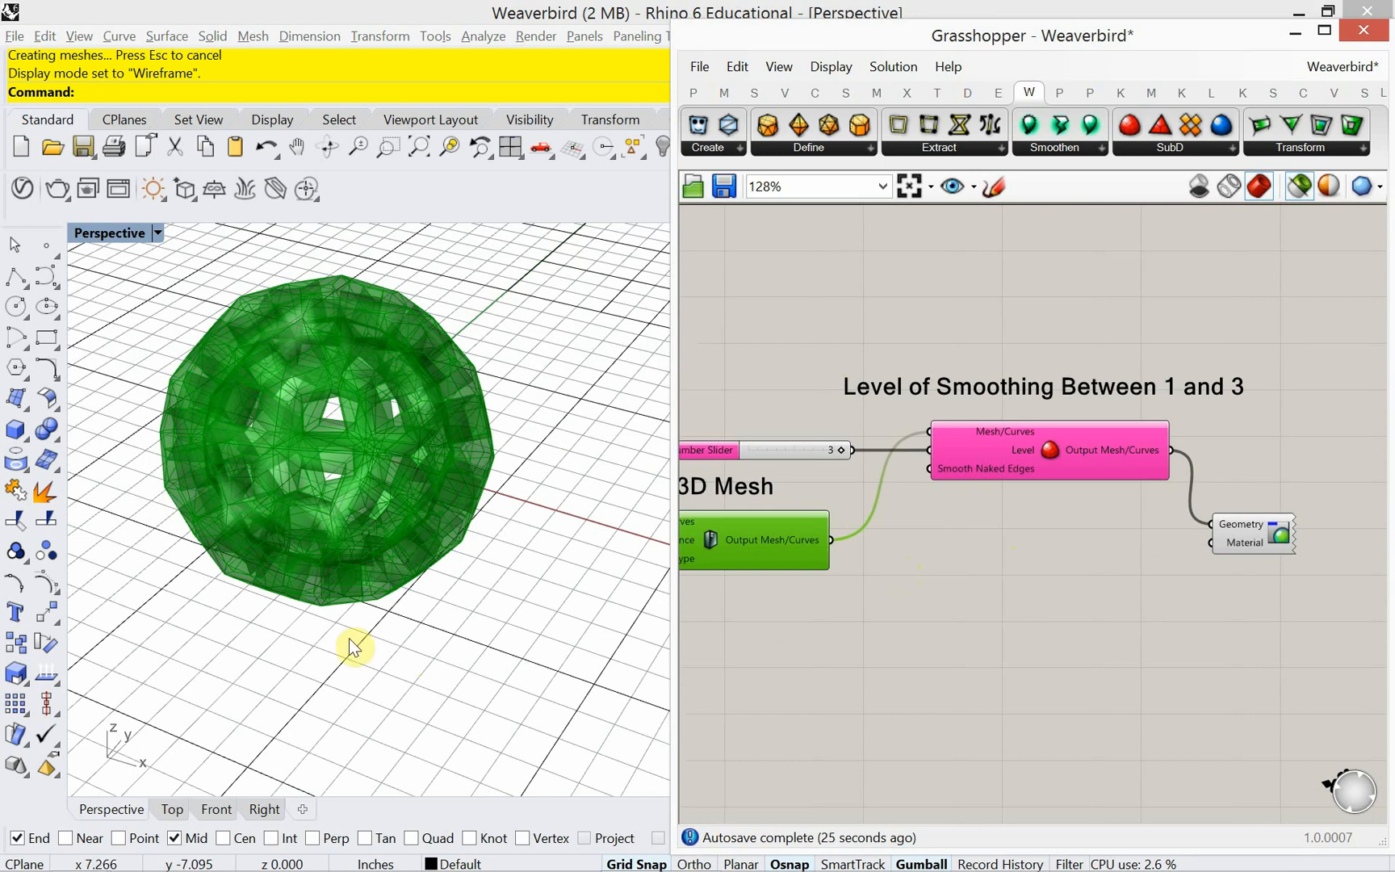
{"action": "right_click_drag", "start_coordinate": [352, 642], "coordinate": [352, 600]}
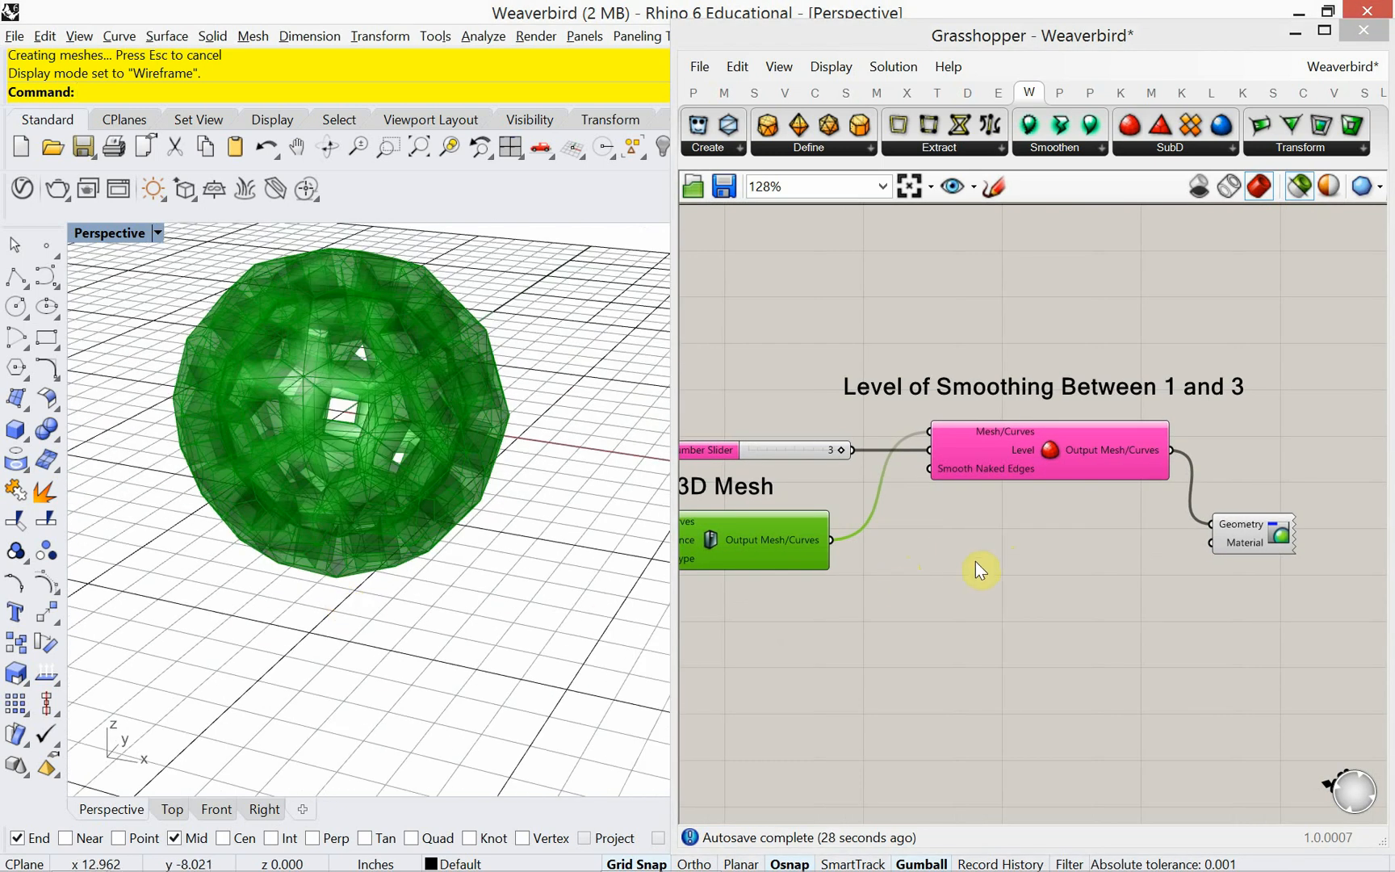
Duplicate the Custom Preview component beside the 3D Mesh component and connect the 3D Mesh output to the copy's Geometry input.
{"action": "left_click", "coordinate": [1225, 533]}
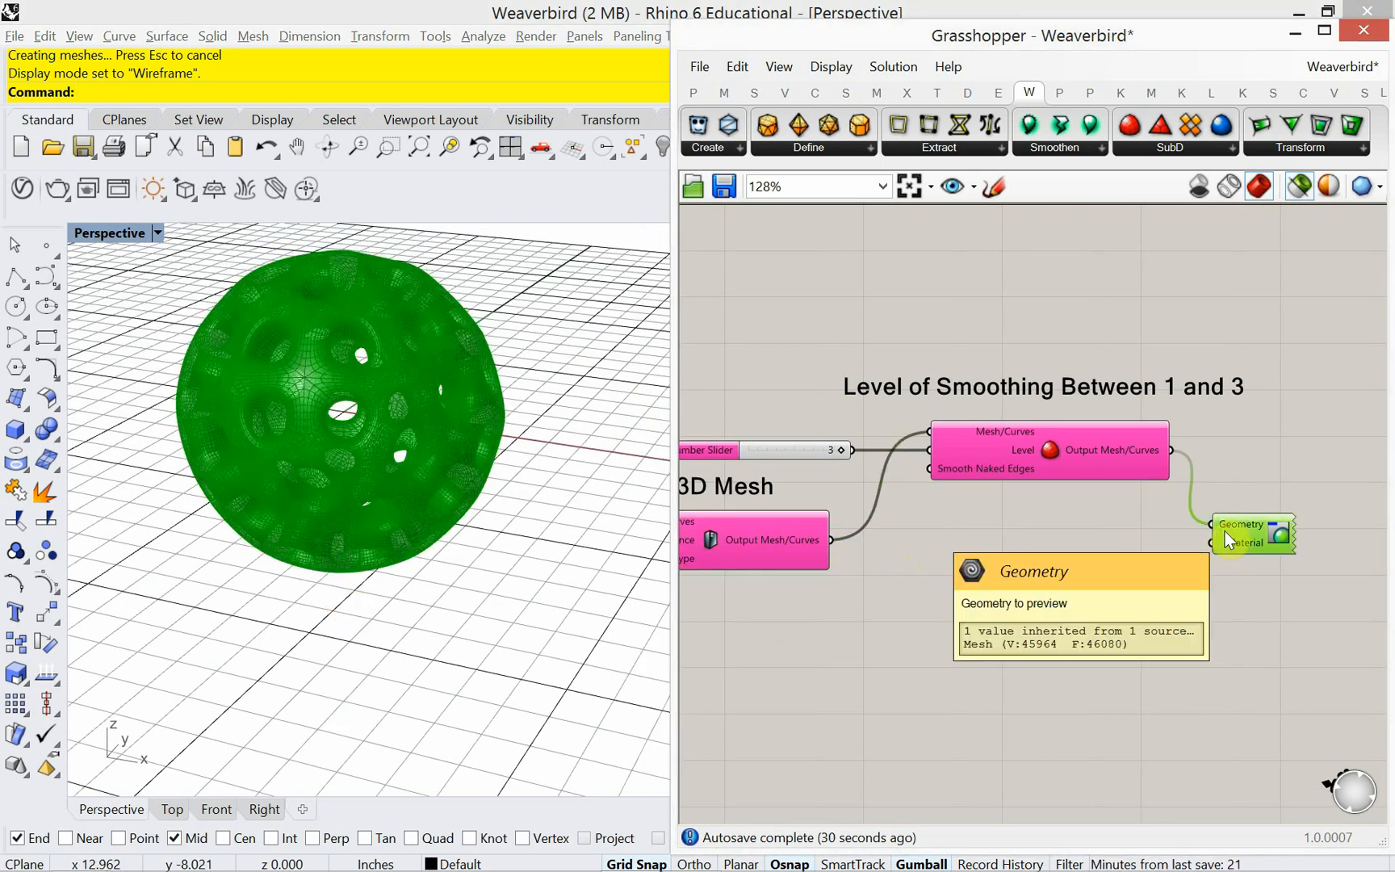
{"action": "key", "text": "ctrl+c"}
{"action": "key", "text": "ctrl+v"}
{"action": "left_click_drag", "start_coordinate": [1236, 544], "coordinate": [921, 563]}
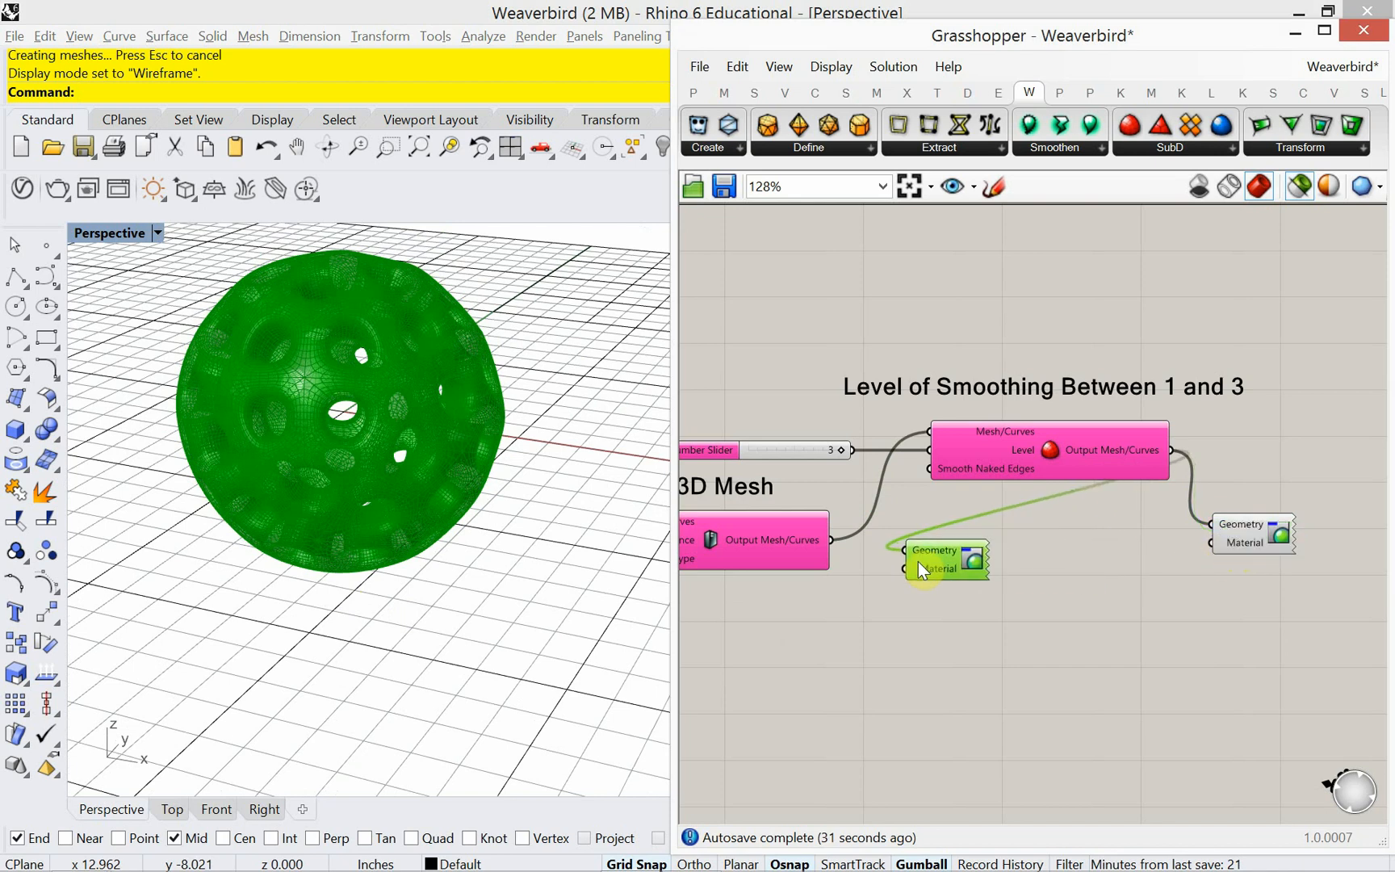
{"action": "left_click_drag", "start_coordinate": [832, 540], "coordinate": [949, 549]}
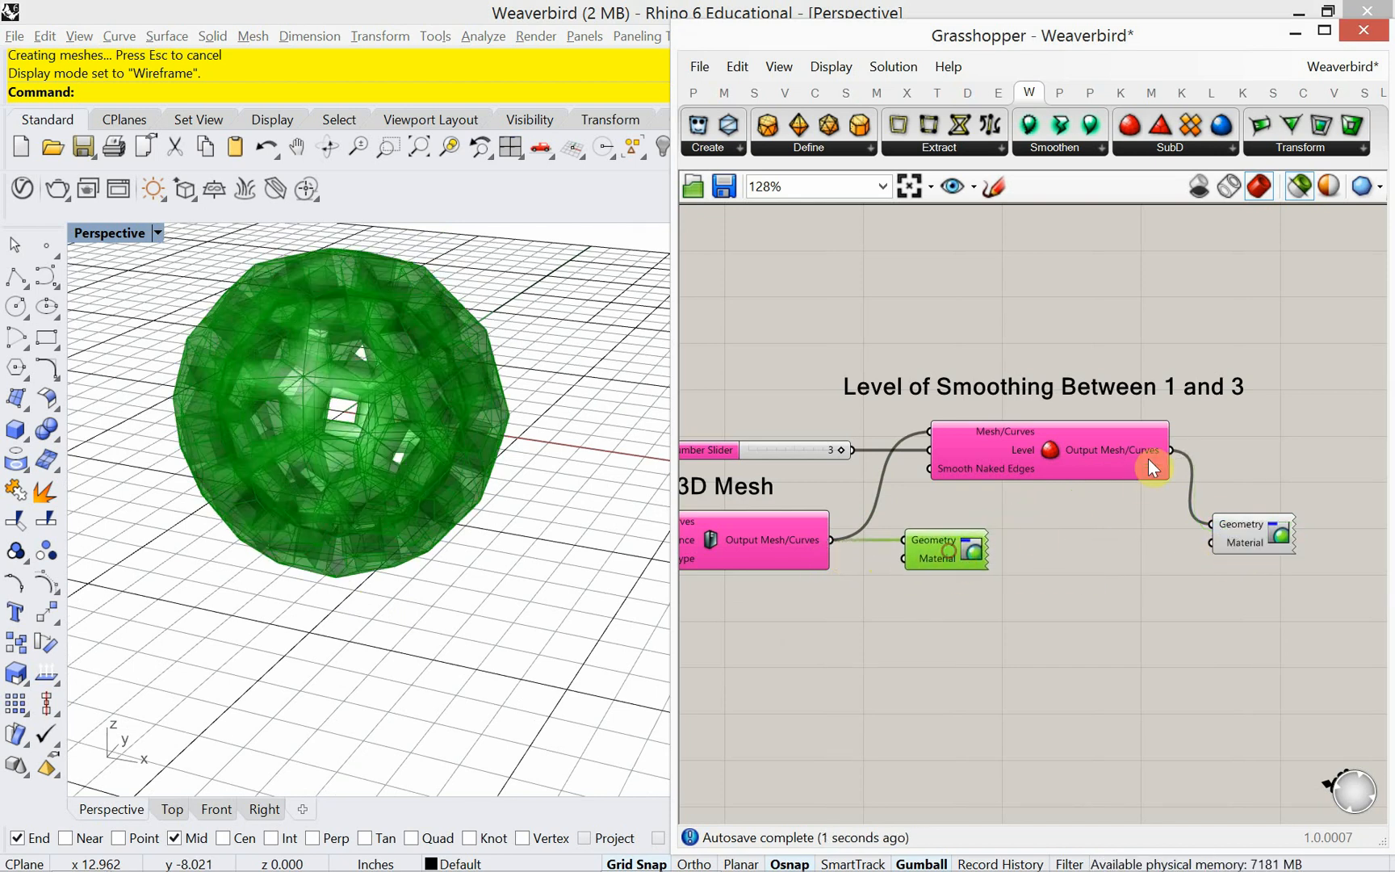
Disconnect the final smoothing component from the original Custom Preview and show previews for all objects to inspect the unsmoothed sphere.
{"action": "left_click_drag", "start_coordinate": [1172, 450], "coordinate": [1205, 506]}
{"action": "left_click", "coordinate": [898, 639]}
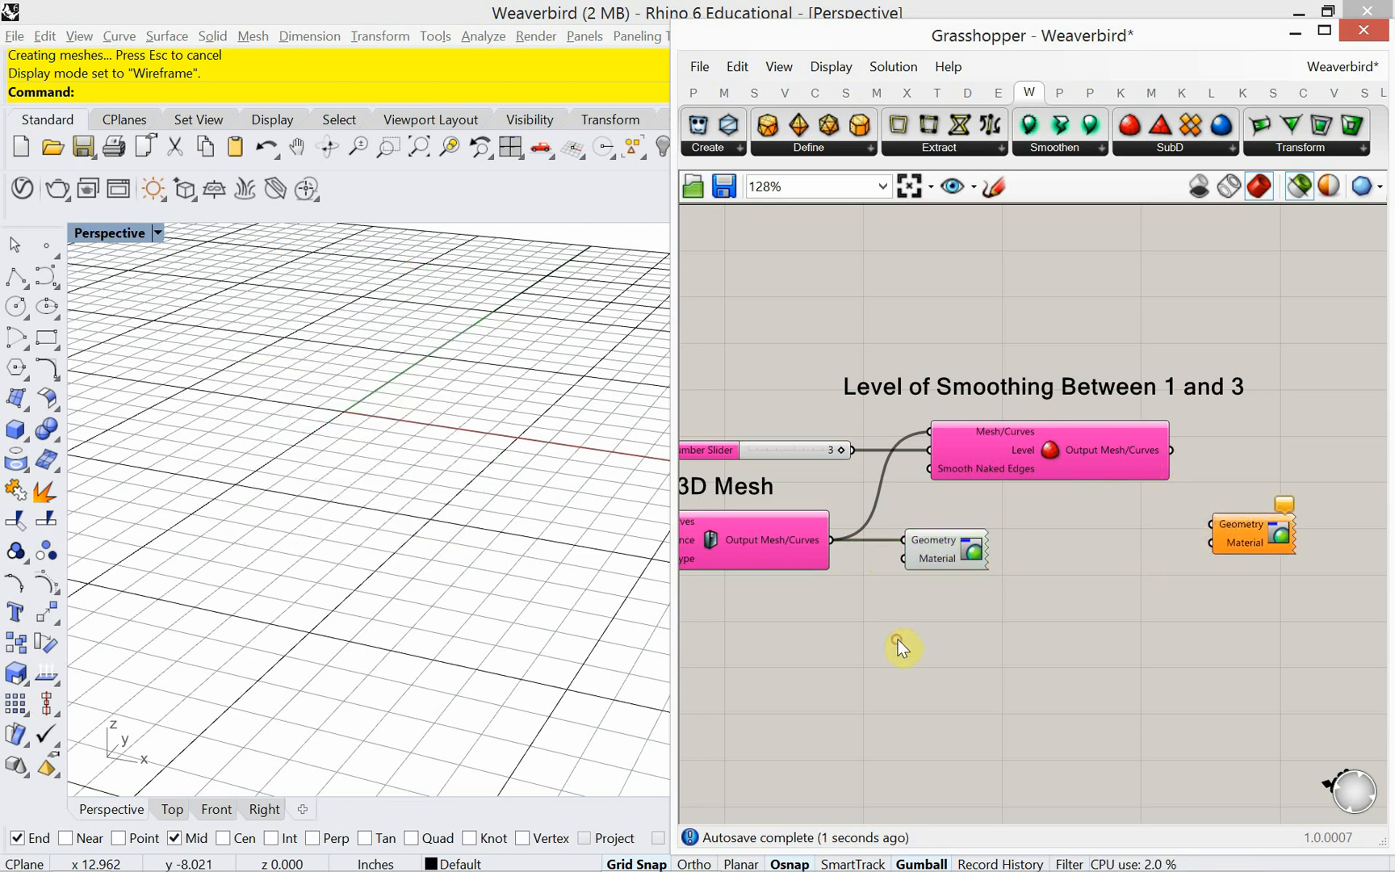
{"action": "left_click", "coordinate": [1266, 200]}
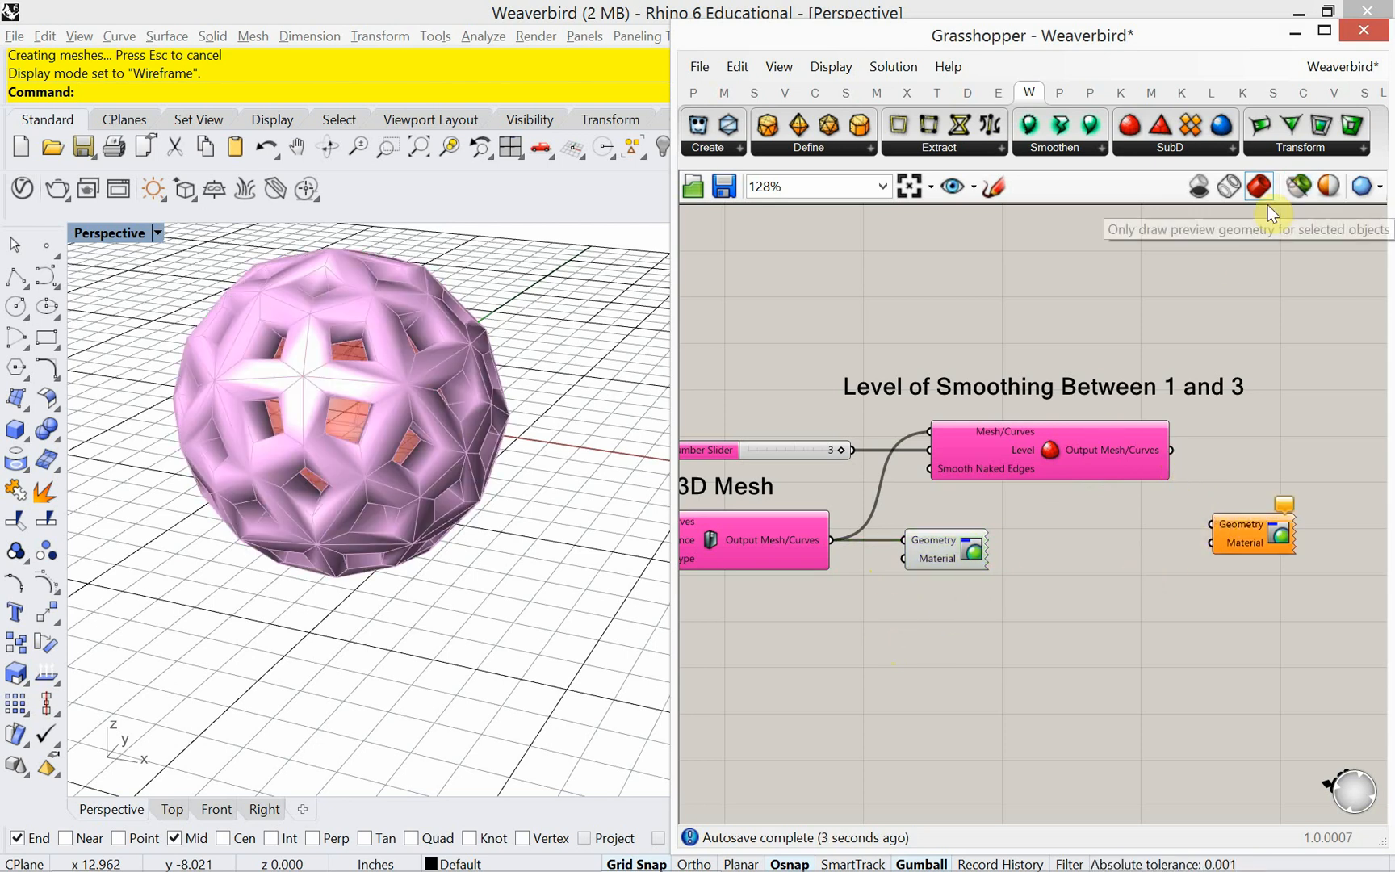
{"action": "right_click_drag", "start_coordinate": [431, 546], "coordinate": [416, 594]}
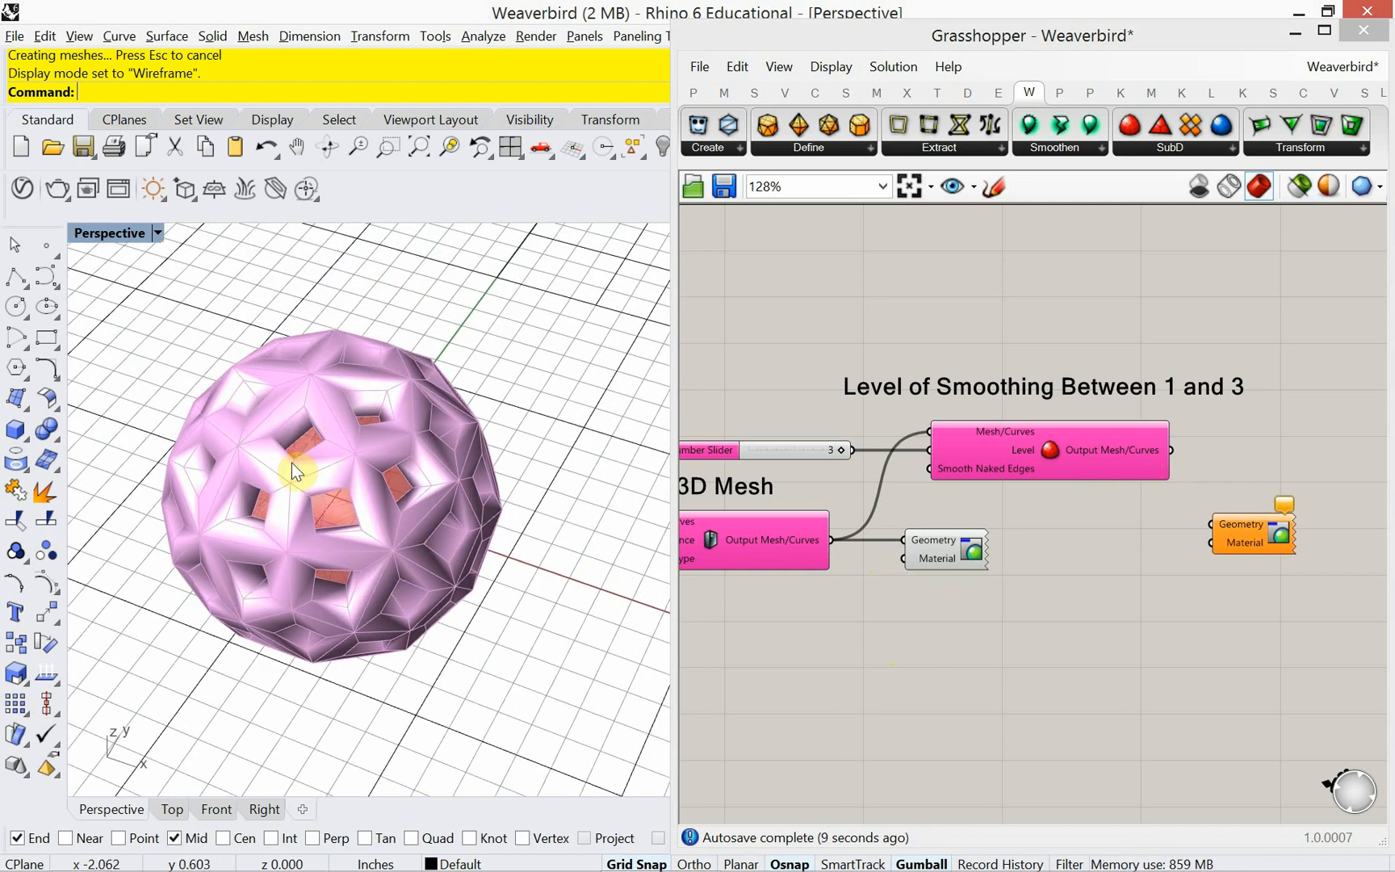
{"action": "right_click_drag", "start_coordinate": [294, 473], "coordinate": [365, 496]}
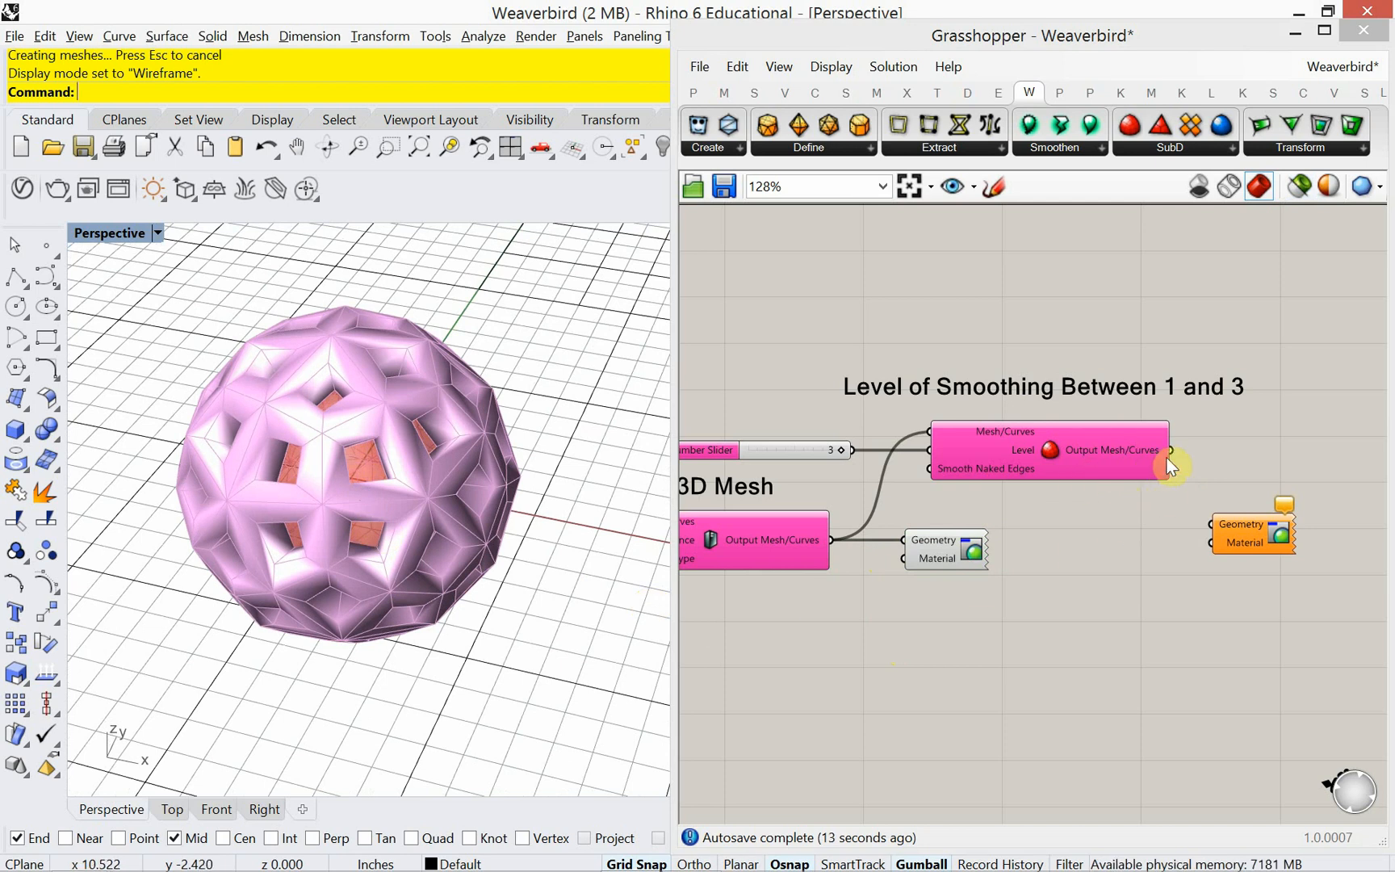
Feed the copied Custom Preview from the final smoothing component's output instead of 3D Mesh, and set the smoothing level to 2.
{"action": "left_click_drag", "start_coordinate": [1169, 463], "coordinate": [1267, 584]}
{"action": "left_click", "coordinate": [1006, 451]}
{"action": "right_click_drag", "start_coordinate": [935, 544], "coordinate": [1076, 556]}
{"action": "scroll", "coordinate": [945, 465], "scroll_direction": "up", "scroll_amount": 1}
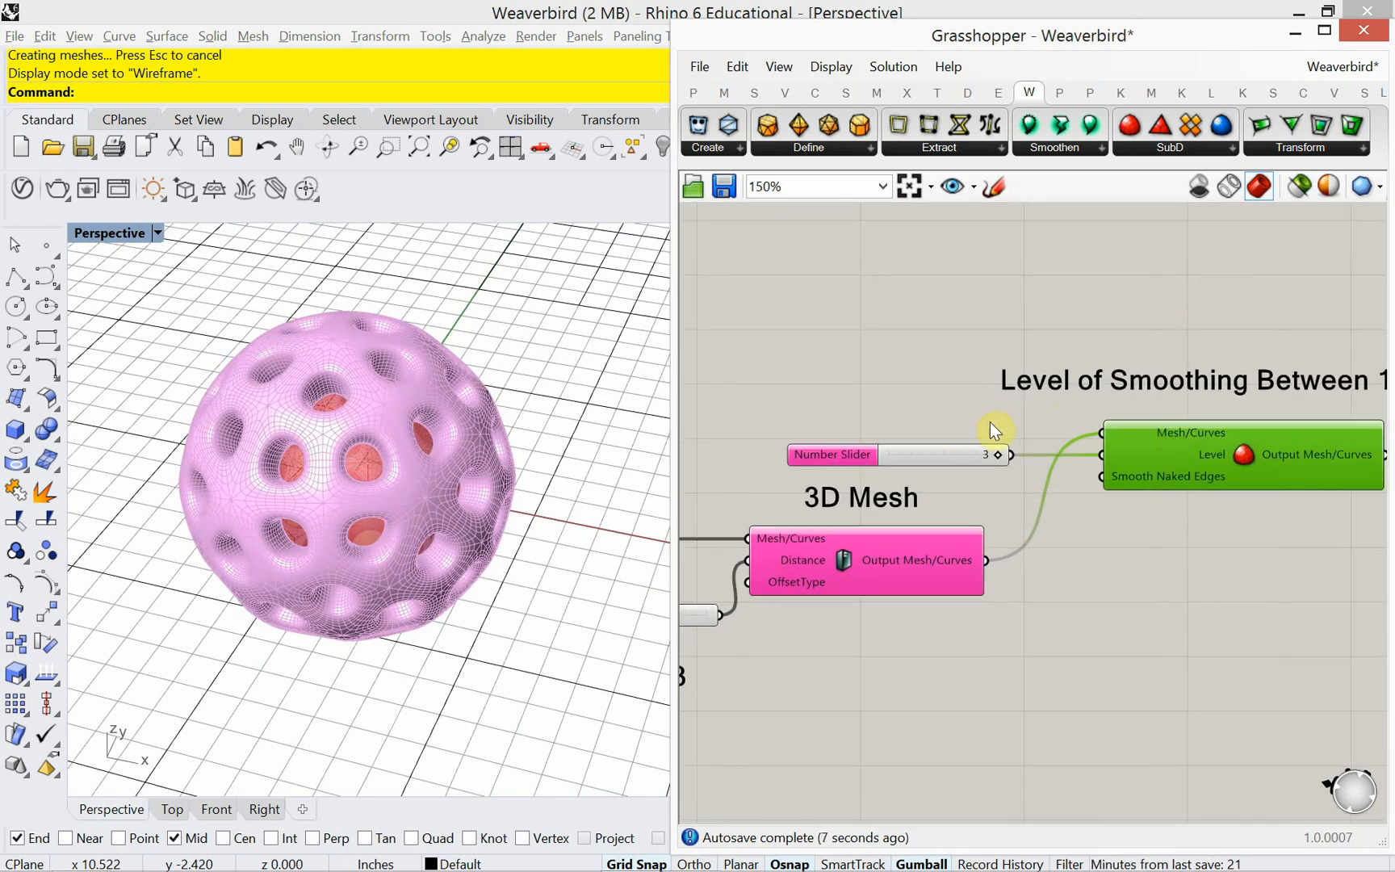
{"action": "left_click_drag", "start_coordinate": [1000, 459], "coordinate": [952, 468]}
{"action": "mouse_move", "coordinate": [473, 654]}
{"action": "right_mouse_down"}
{"action": "mouse_move", "coordinate": [477, 607]}
{"action": "mouse_move", "coordinate": [458, 628]}
{"action": "right_mouse_up"}
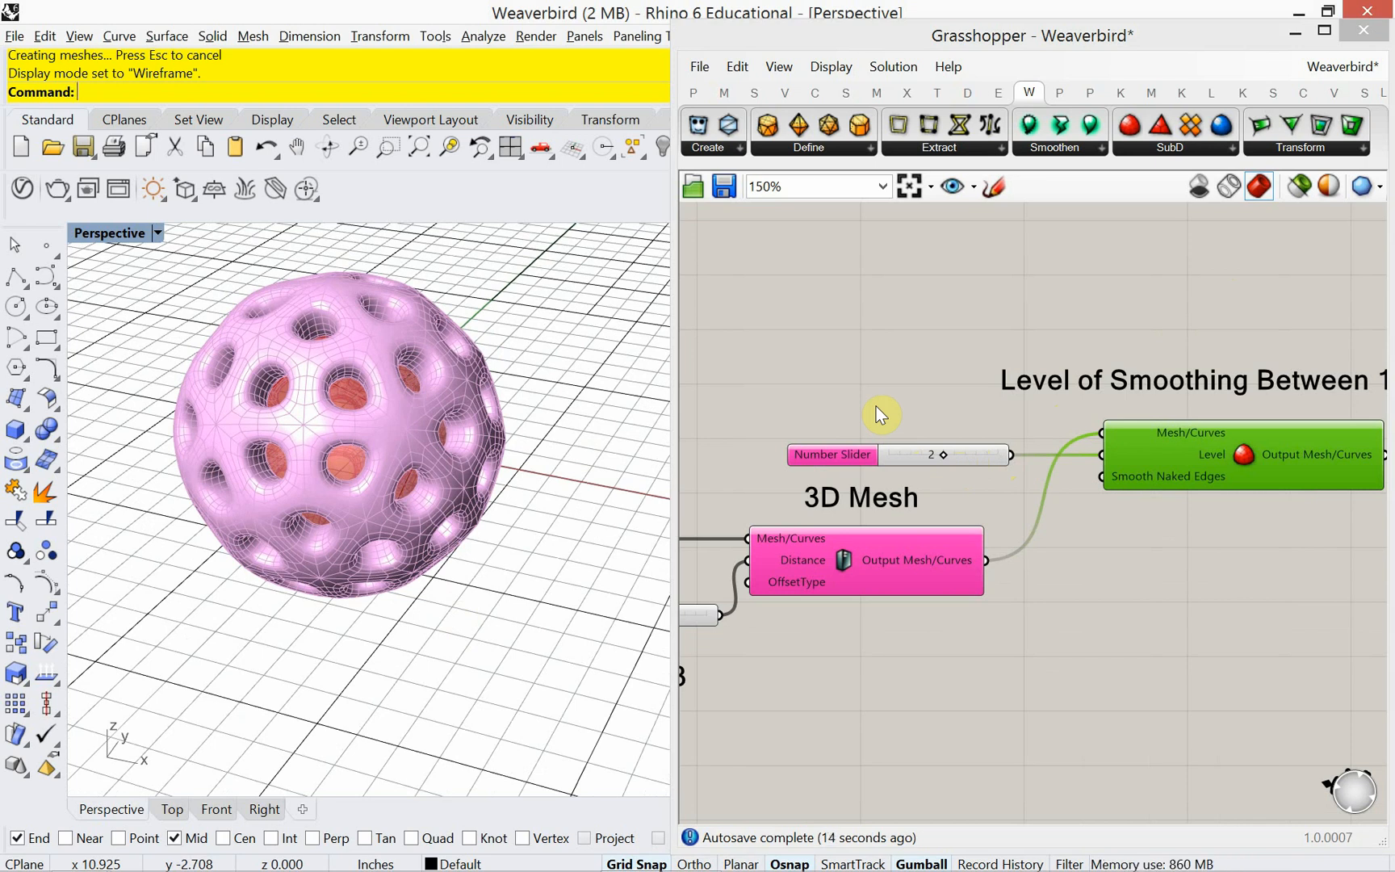
Show the hidden objects in the Rhino model.
{"action": "scroll", "coordinate": [872, 400], "scroll_direction": "down", "scroll_amount": 5}
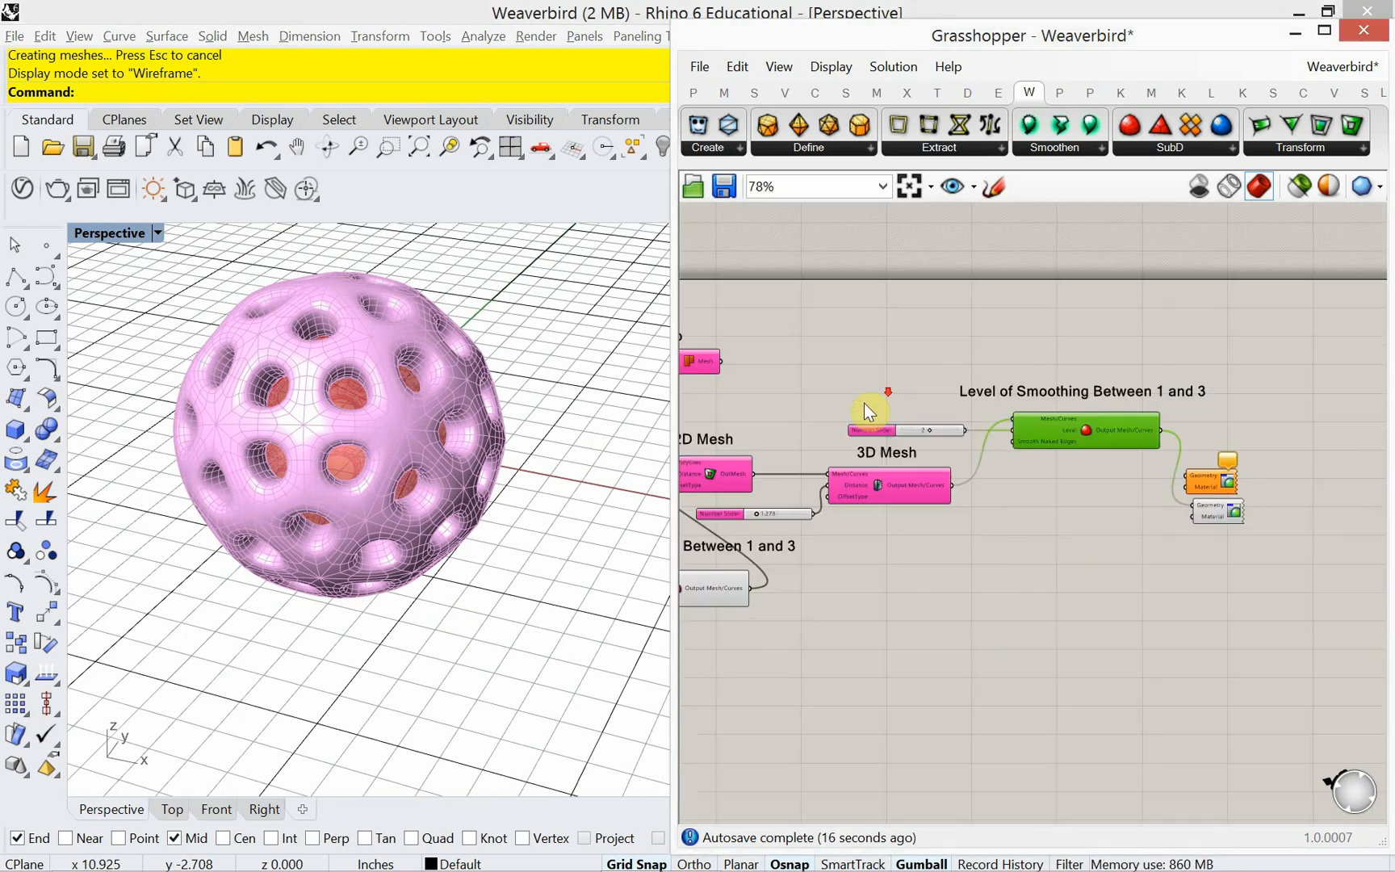
{"action": "right_click_drag", "start_coordinate": [797, 436], "coordinate": [963, 430]}
{"action": "scroll", "coordinate": [455, 489], "scroll_direction": "down", "scroll_amount": 5}
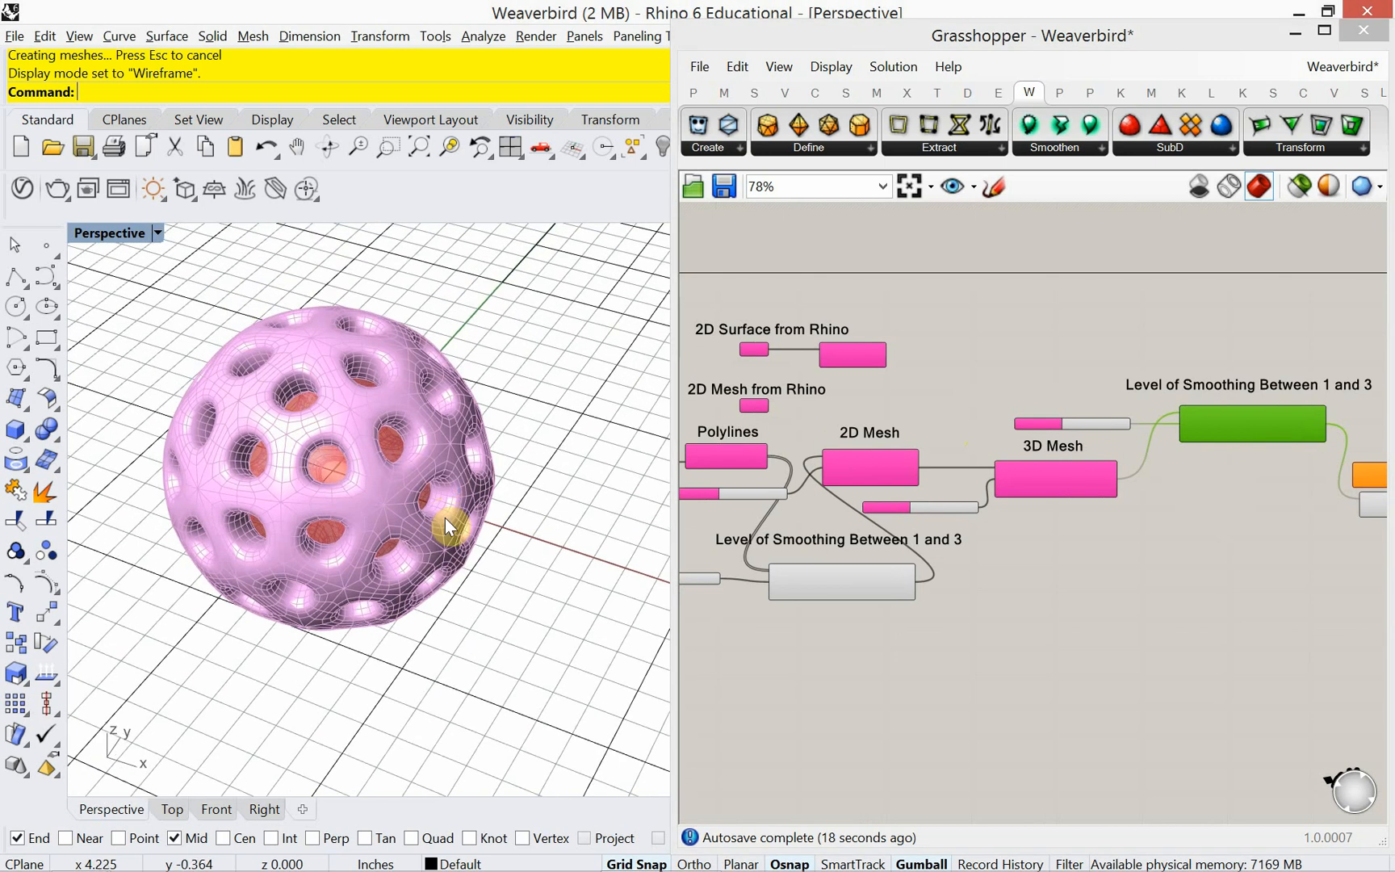
{"action": "right_click_drag", "start_coordinate": [521, 520], "coordinate": [473, 579]}
{"action": "key", "text": "Return"}
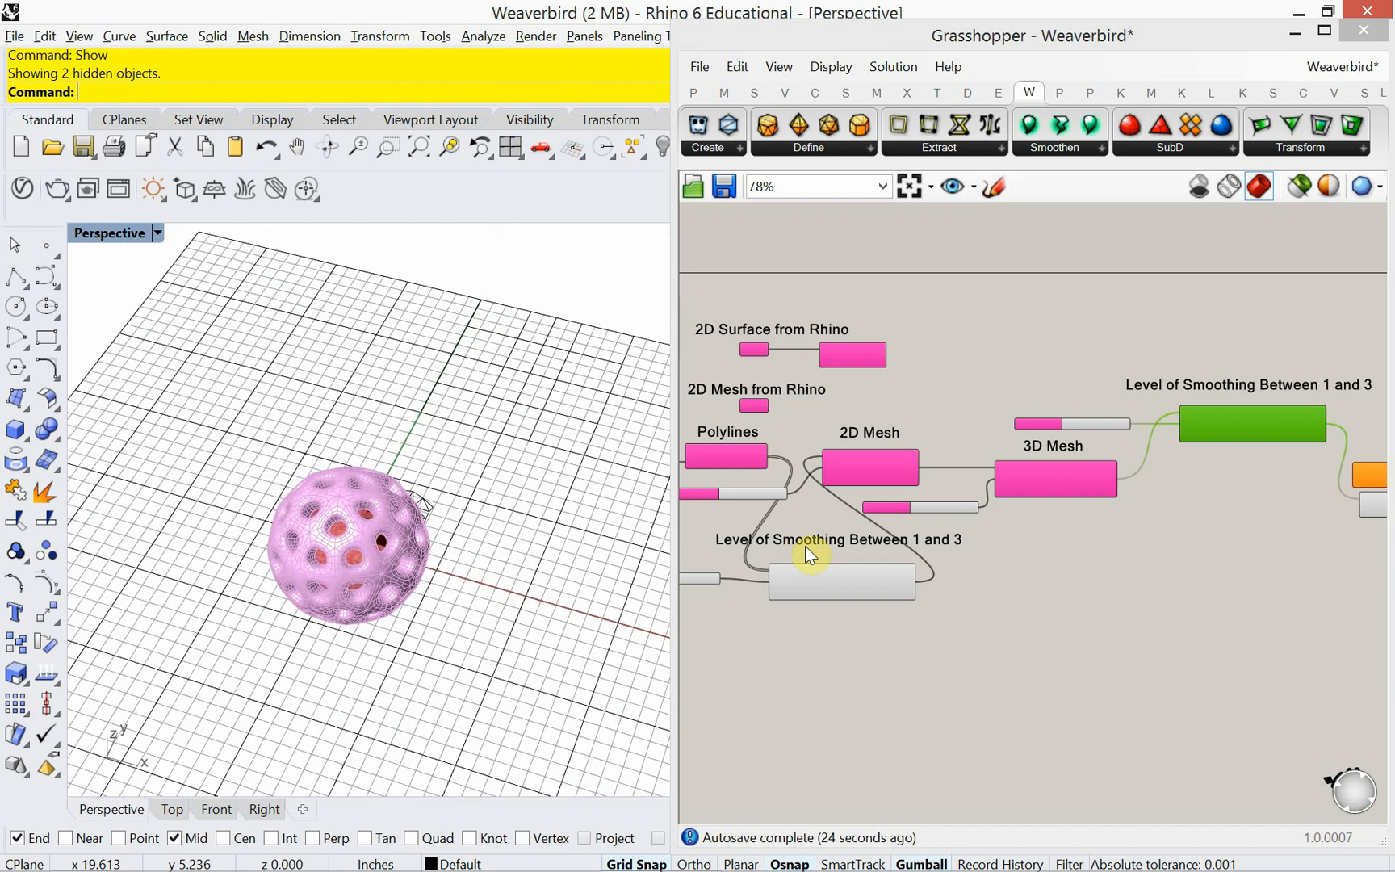
Disconnect the Polylines output from the Mesh/Curves input of the smoothing component that feeds 2D Mesh.
{"action": "right_click_drag", "start_coordinate": [803, 555], "coordinate": [1091, 505]}
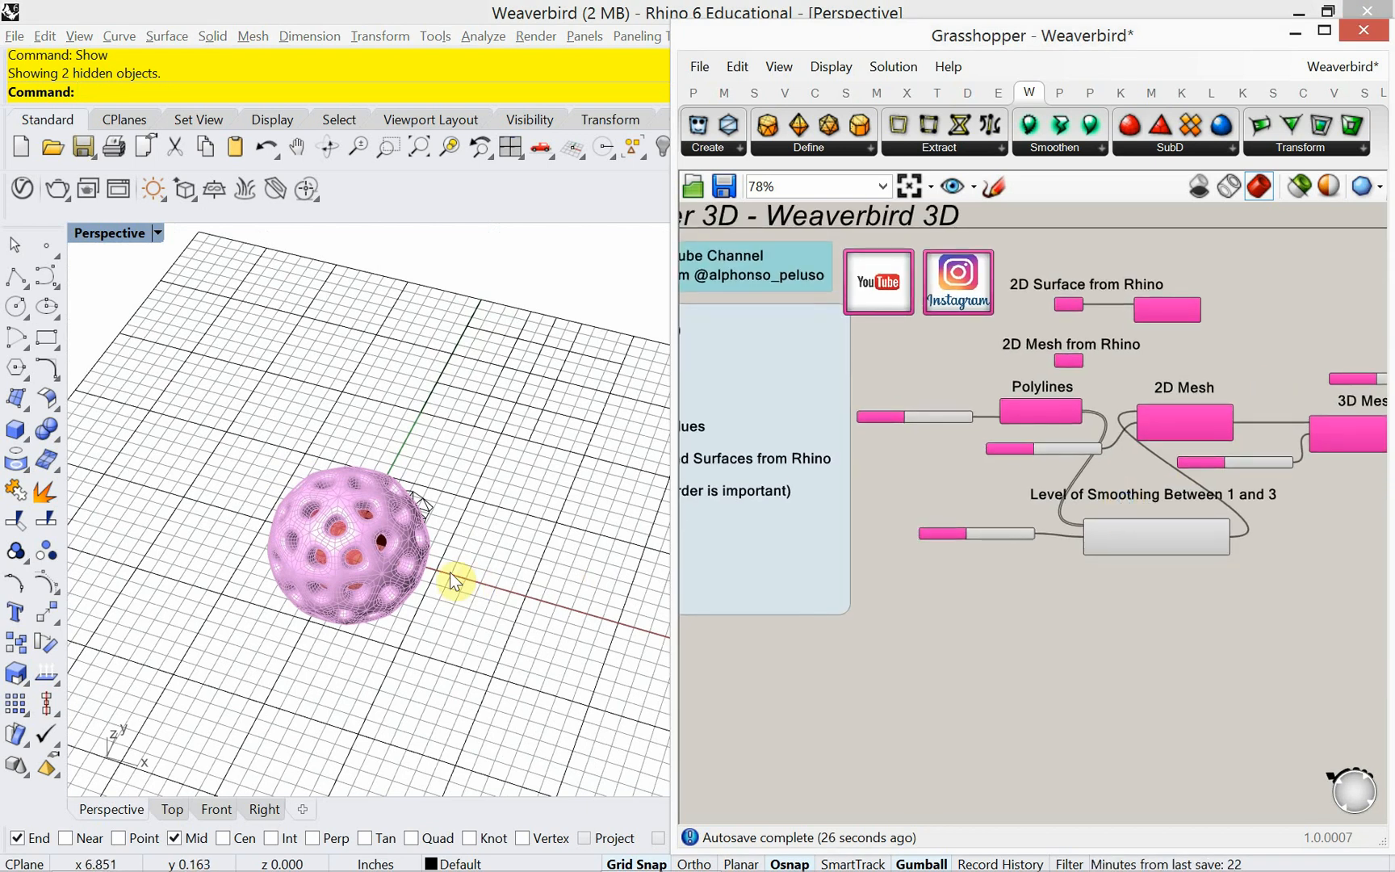
{"action": "scroll", "coordinate": [921, 453], "scroll_direction": "up", "scroll_amount": 3}
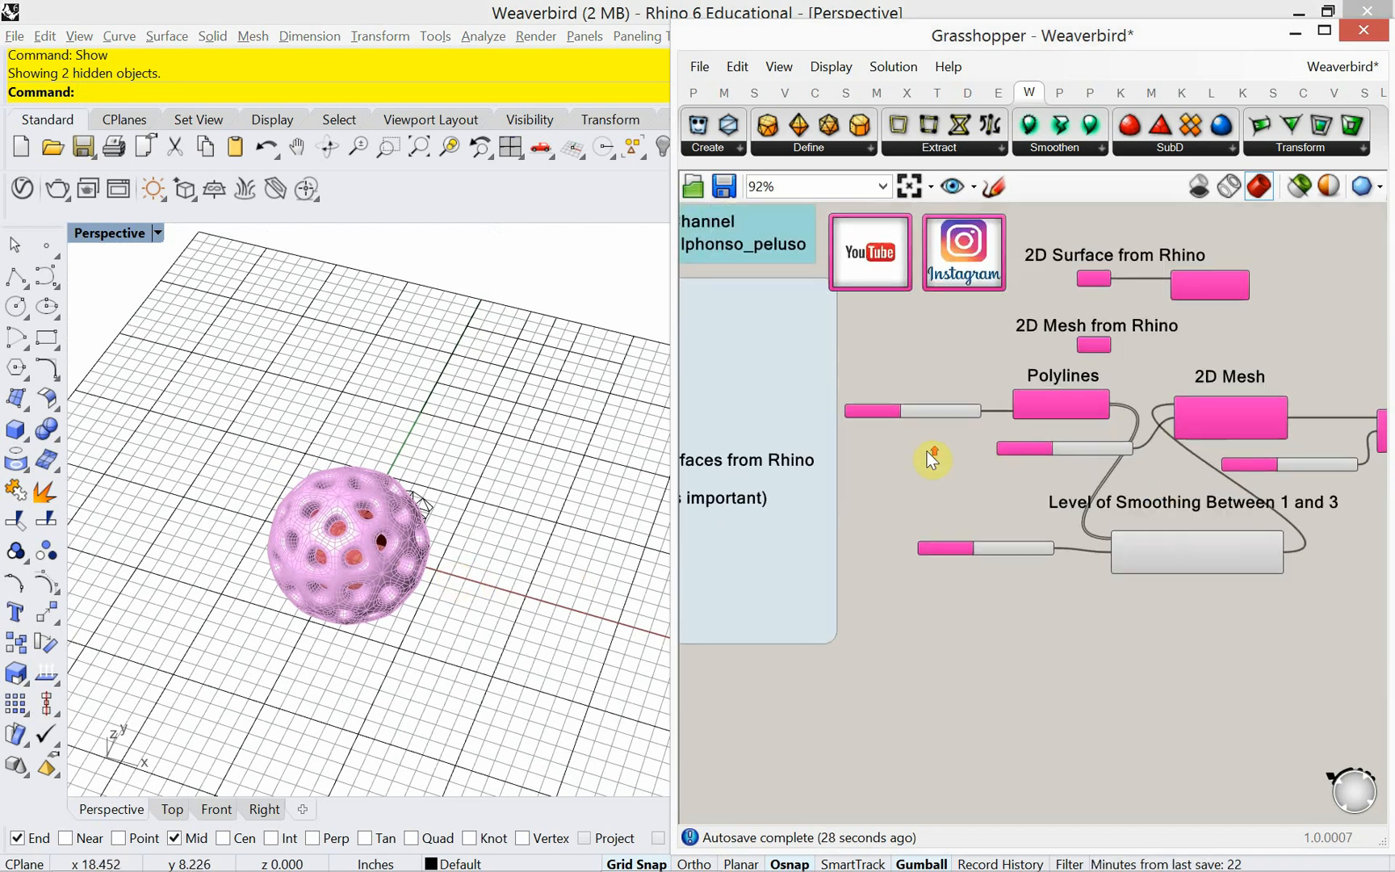
{"action": "scroll", "coordinate": [926, 458], "scroll_direction": "down", "scroll_amount": 3}
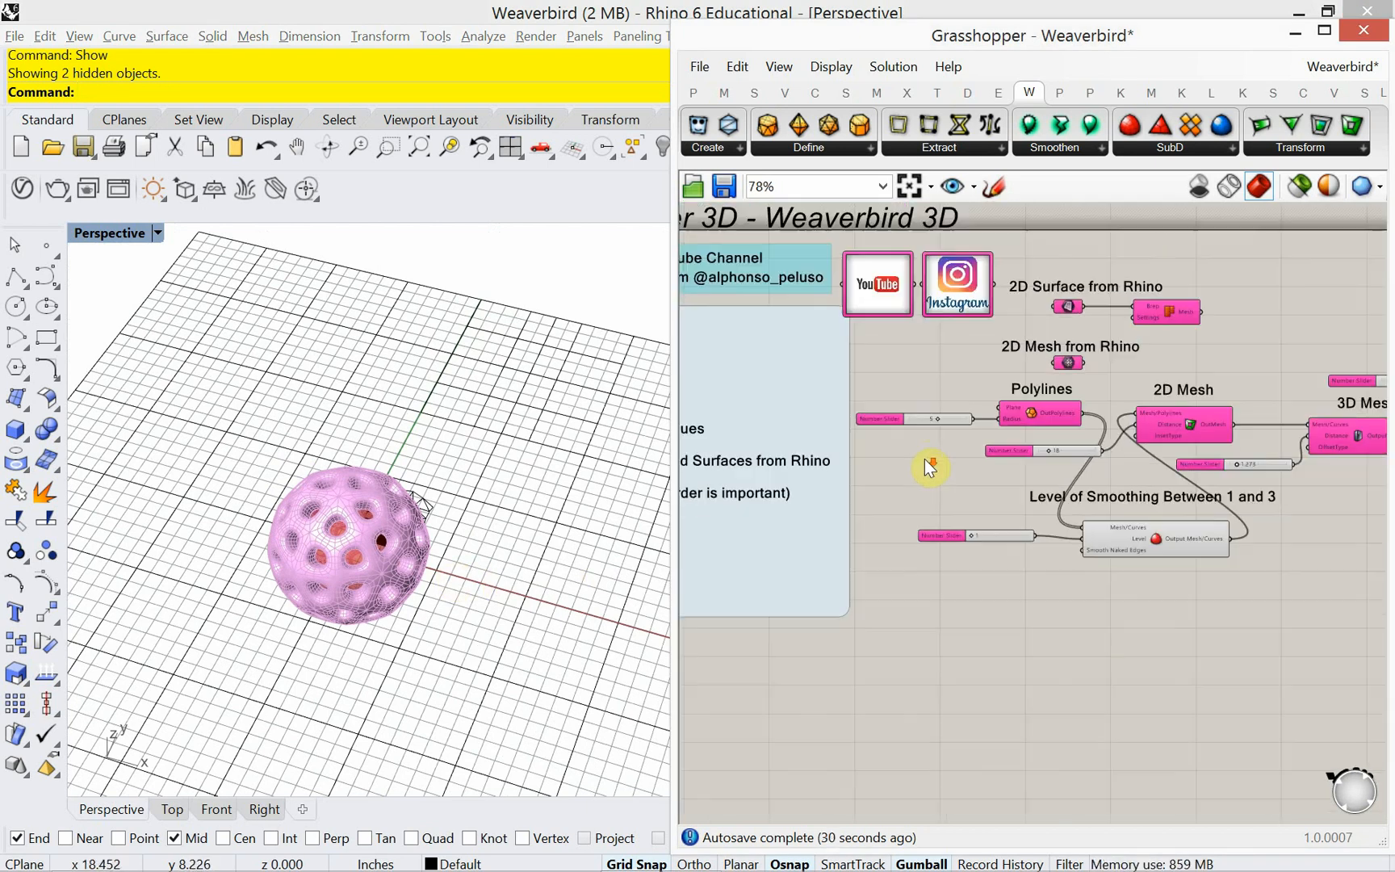
{"action": "scroll", "coordinate": [1106, 410], "scroll_direction": "up", "scroll_amount": 5}
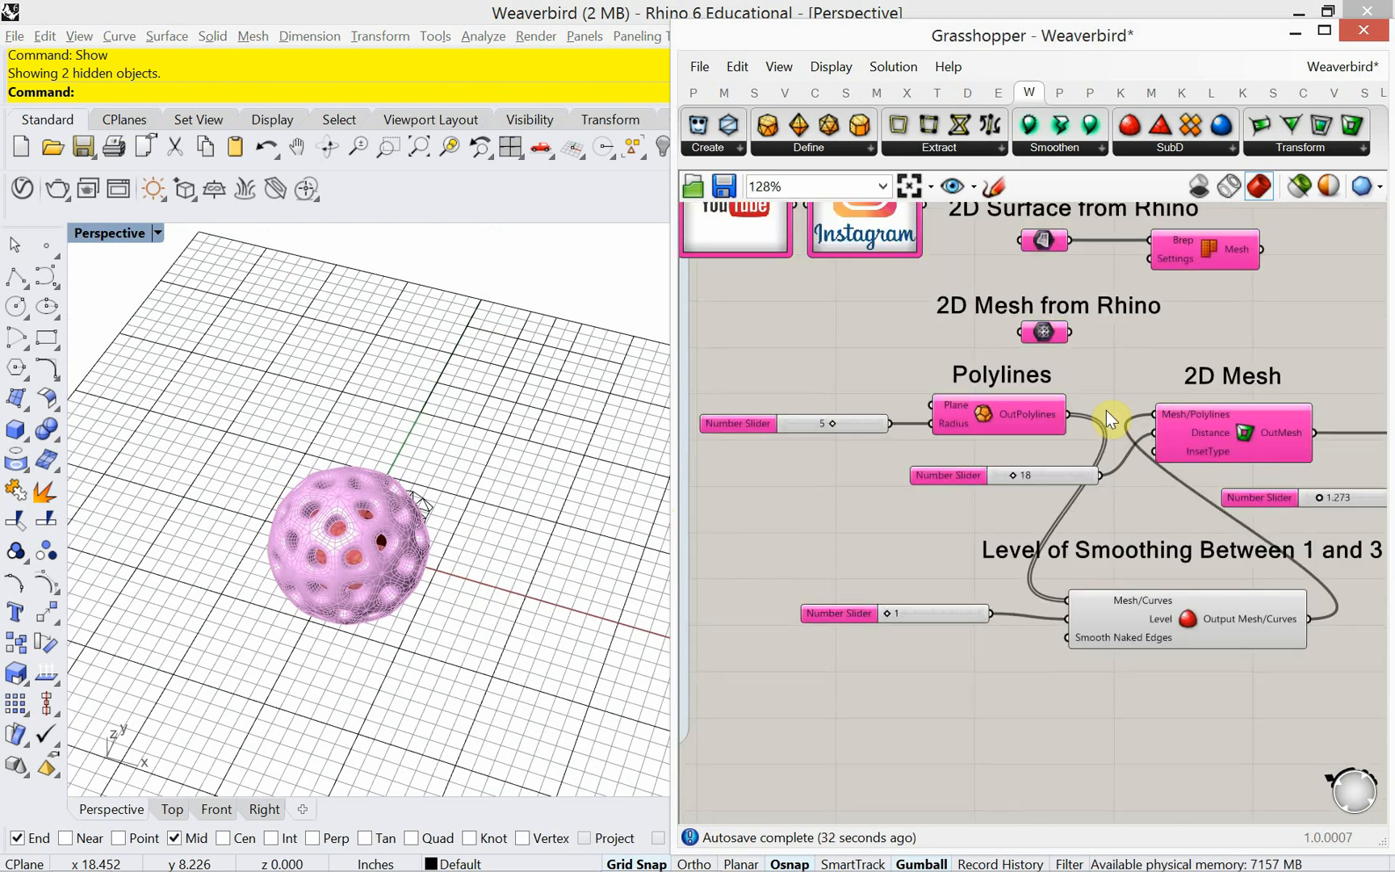
{"action": "scroll", "coordinate": [1135, 401], "scroll_direction": "up", "scroll_amount": 1}
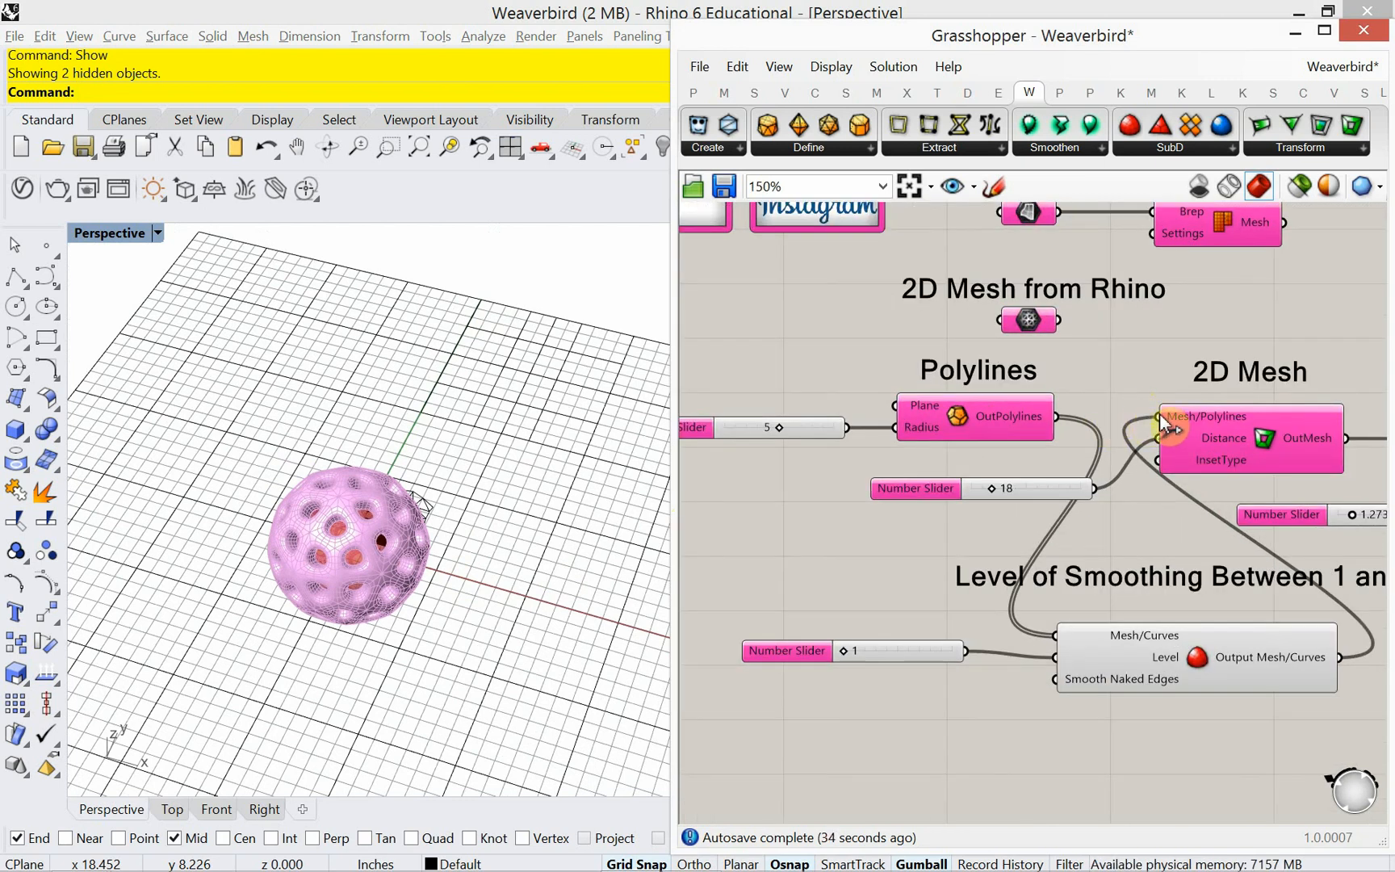
{"action": "left_click_drag", "start_coordinate": [1060, 640], "coordinate": [1105, 459], "text": "ctrl+shift"}
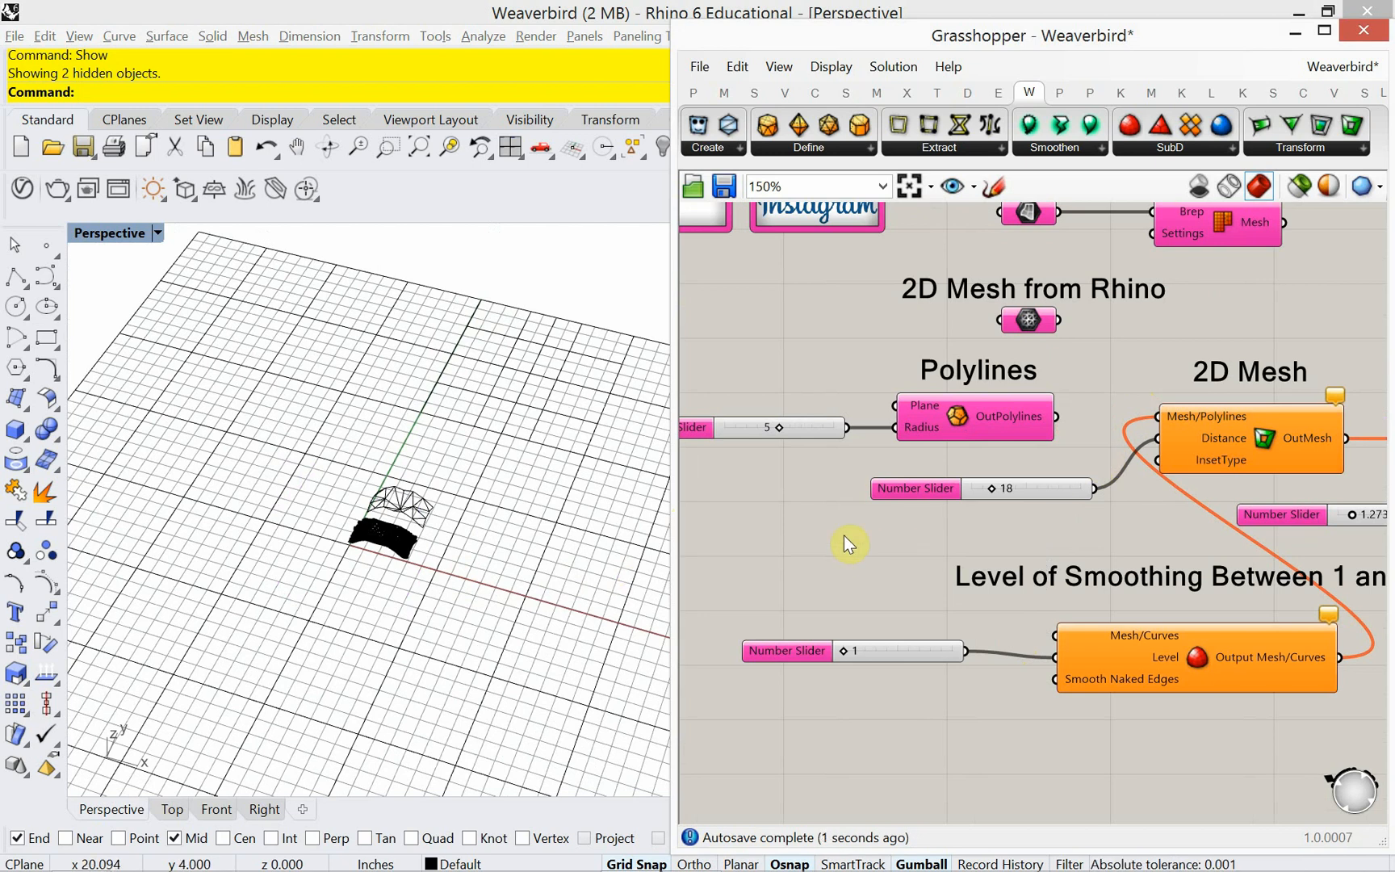
Switch the Perspective viewport to Rendered display and view the two mesh surfaces up close.
{"action": "scroll", "coordinate": [380, 469], "scroll_direction": "up", "scroll_amount": 4}
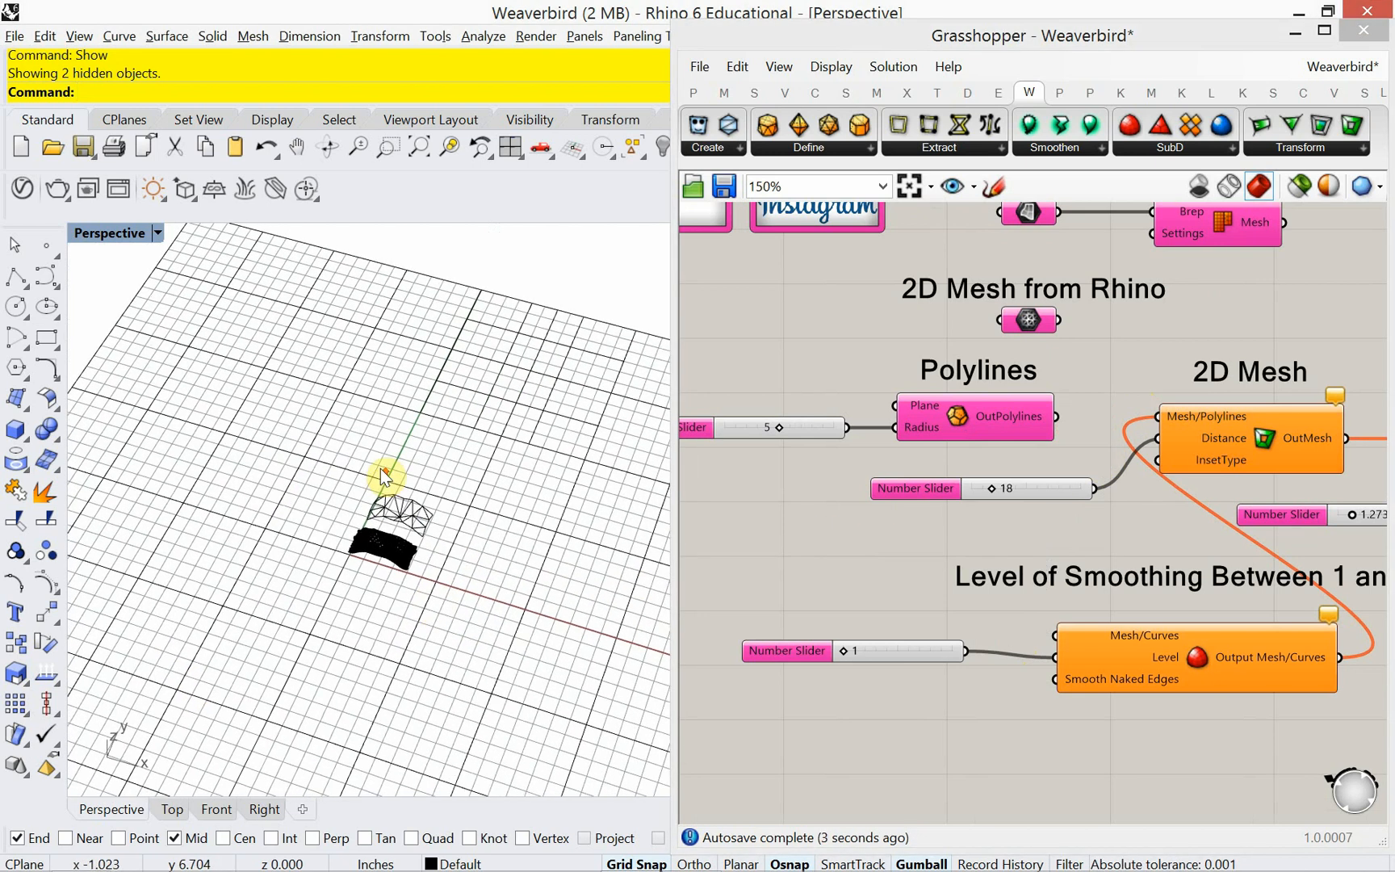
{"action": "right_click_drag", "start_coordinate": [347, 572], "coordinate": [193, 339], "text": "shift"}
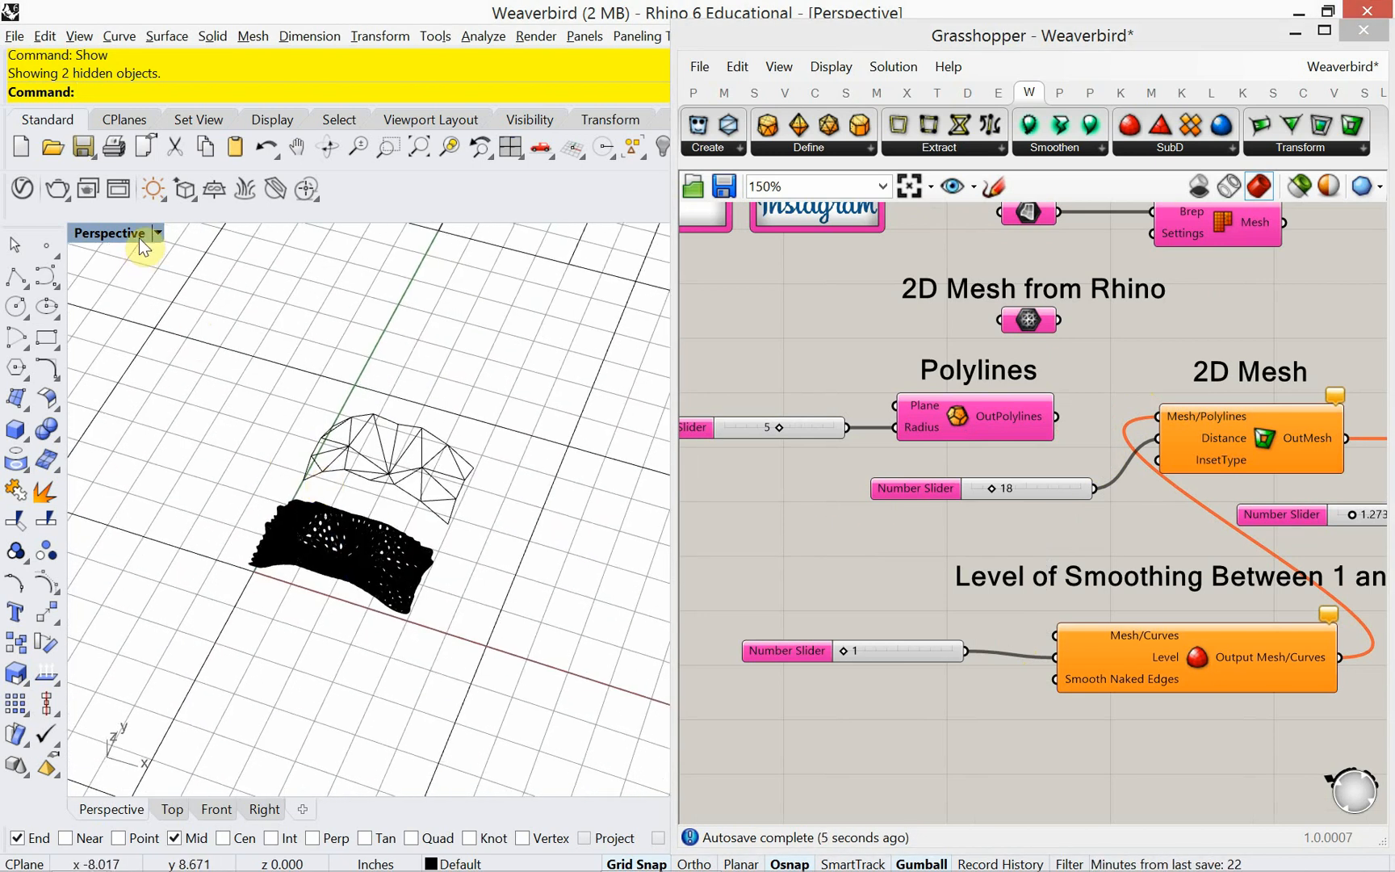
{"action": "left_click", "coordinate": [159, 233]}
{"action": "left_click", "coordinate": [206, 282]}
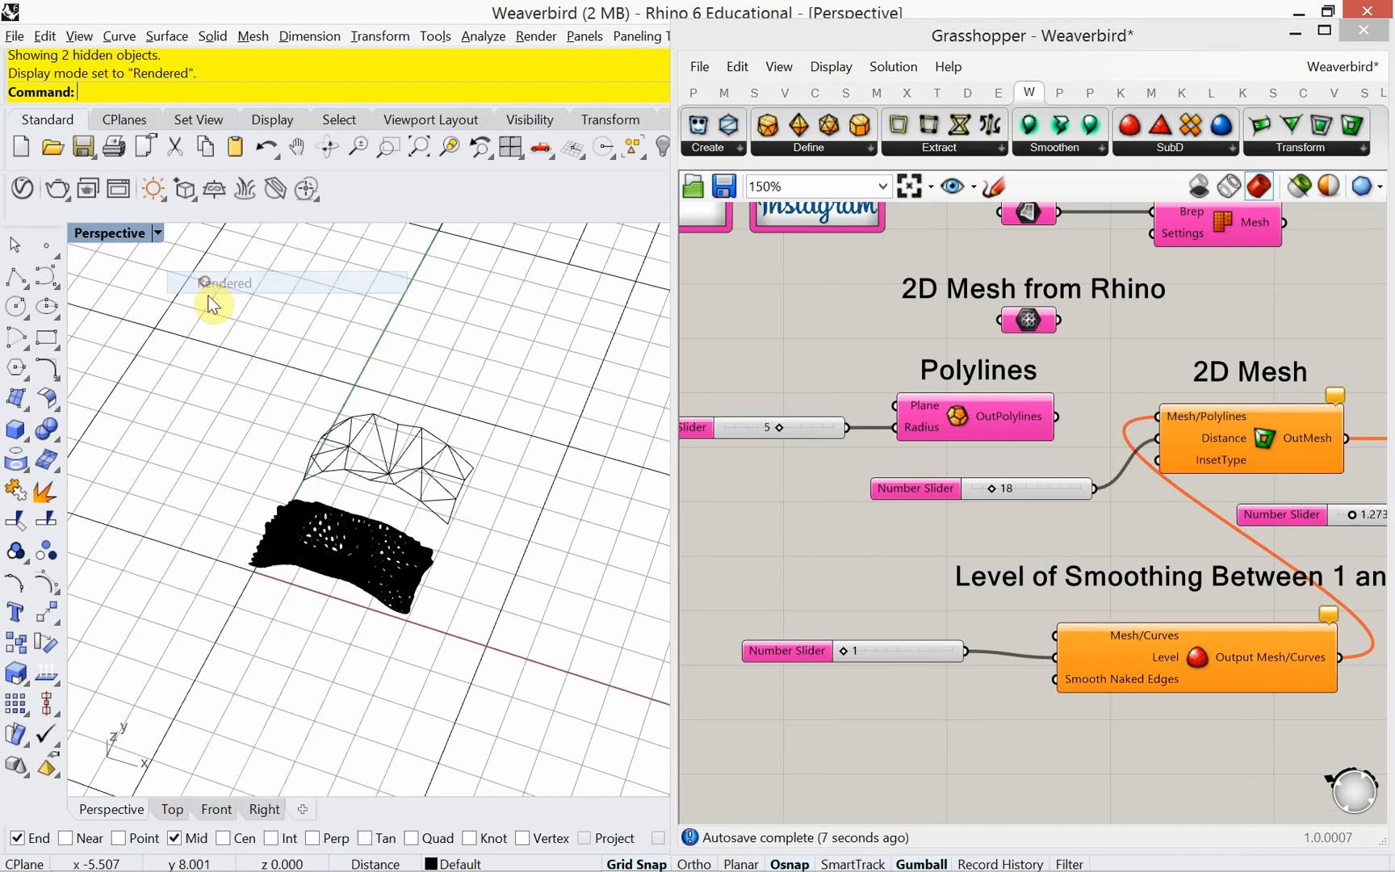
{"action": "scroll", "coordinate": [346, 440], "scroll_direction": "up", "scroll_amount": 5}
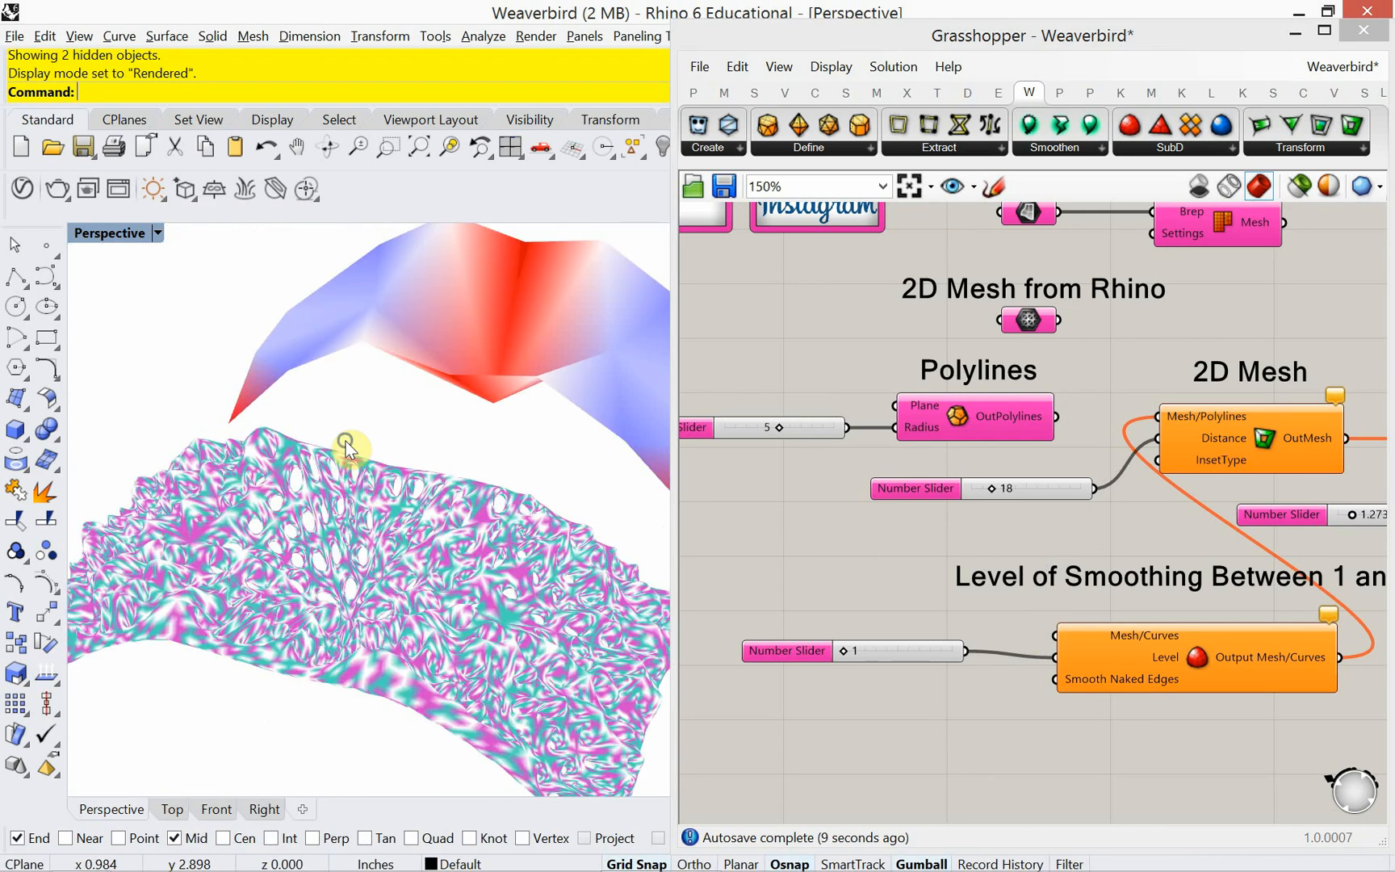
{"action": "scroll", "coordinate": [345, 440], "scroll_direction": "down", "scroll_amount": 5}
Zoom the Perspective view to both mesh surfaces and orbit around them.
{"action": "left_click", "coordinate": [327, 457]}
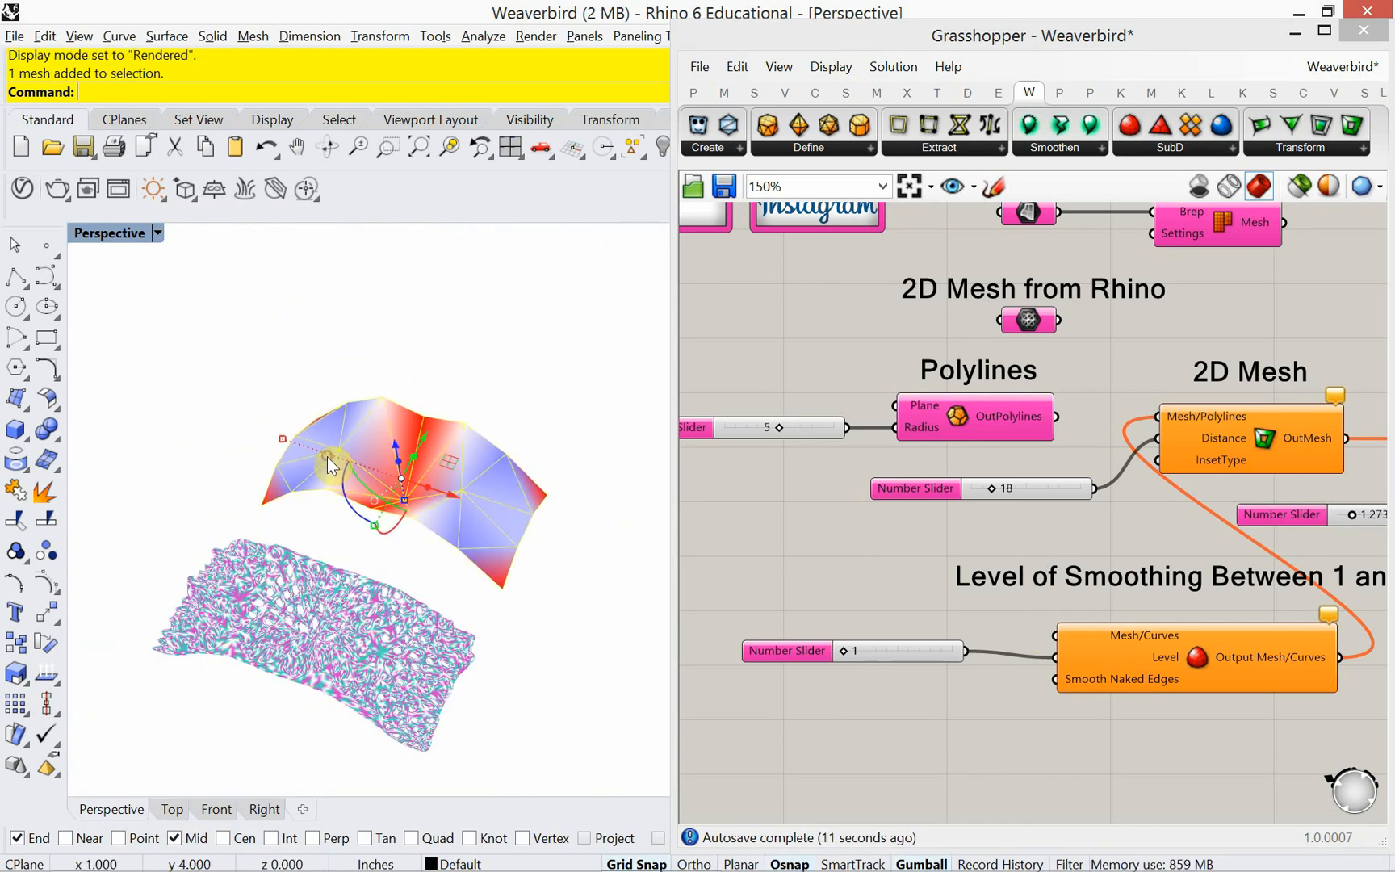
{"action": "left_click", "coordinate": [360, 646], "text": "shift"}
{"action": "type", "text": "zs"}
{"action": "key", "text": "Return"}
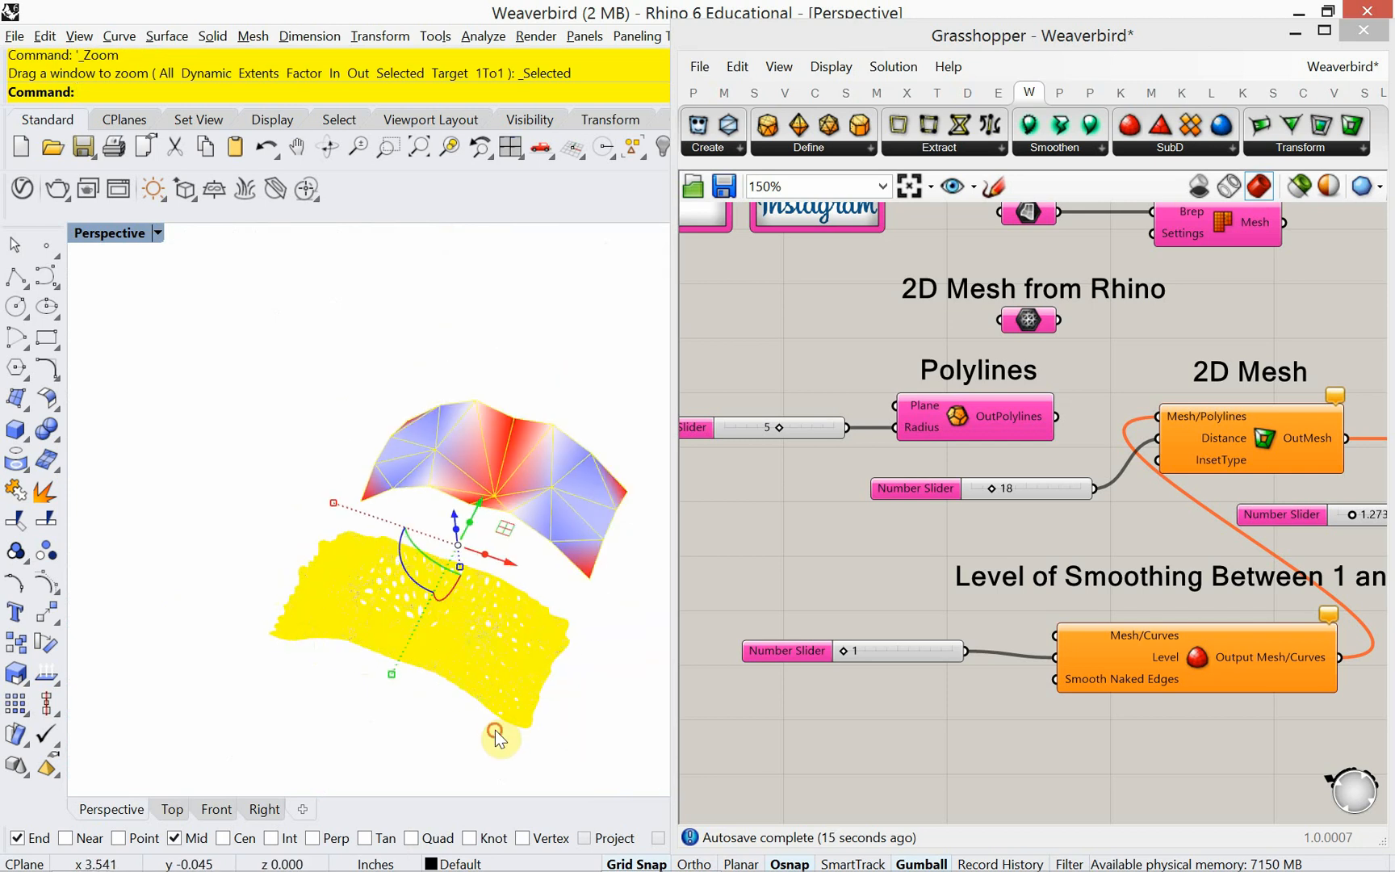
{"action": "left_click", "coordinate": [496, 736]}
{"action": "right_click_drag", "start_coordinate": [492, 732], "coordinate": [406, 466]}
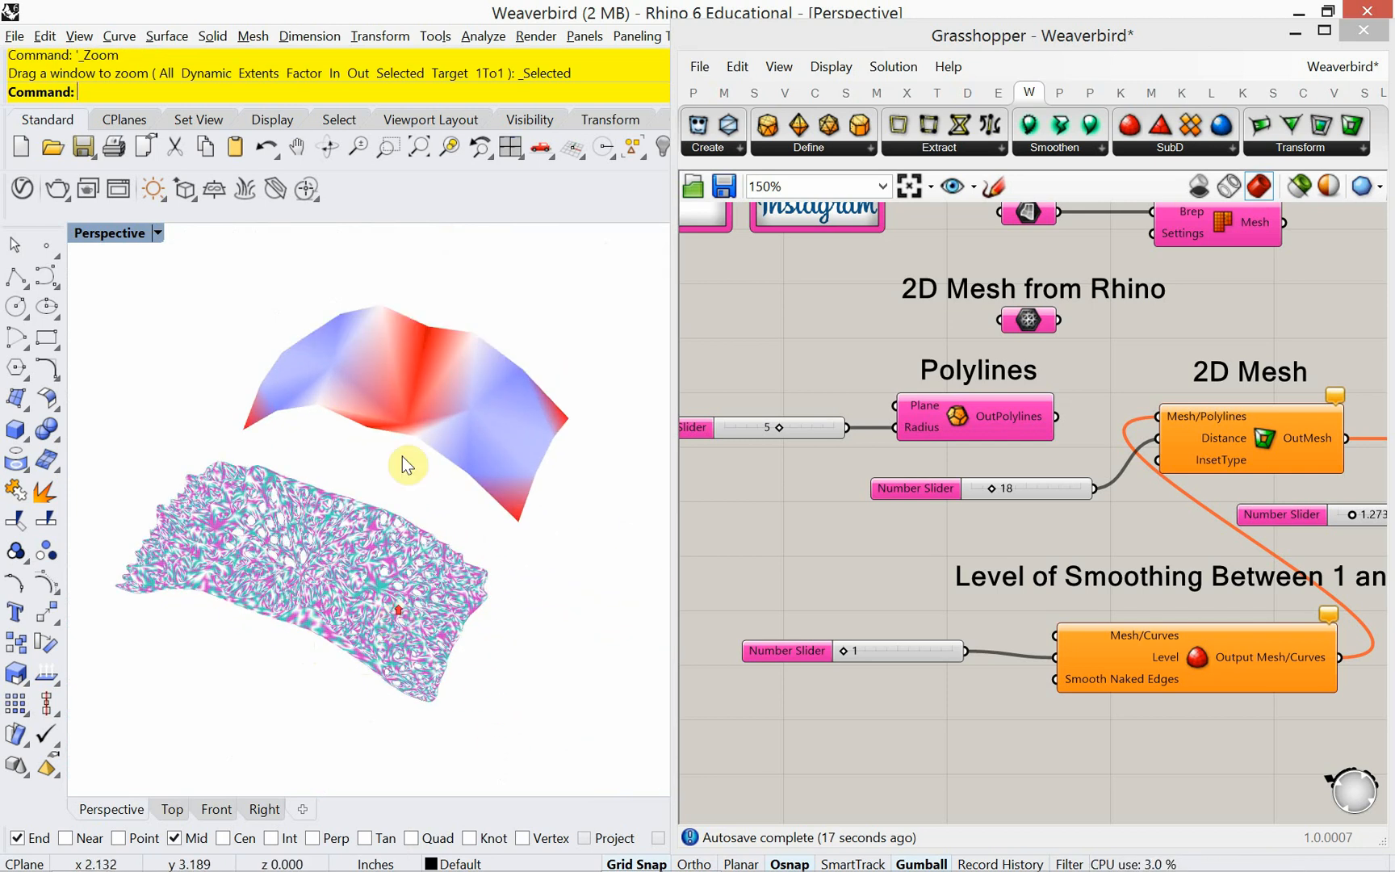
View the two meshes in Wireframe display, then set the Perspective viewport to Shaded.
{"action": "left_click", "coordinate": [158, 230]}
{"action": "left_click", "coordinate": [203, 239]}
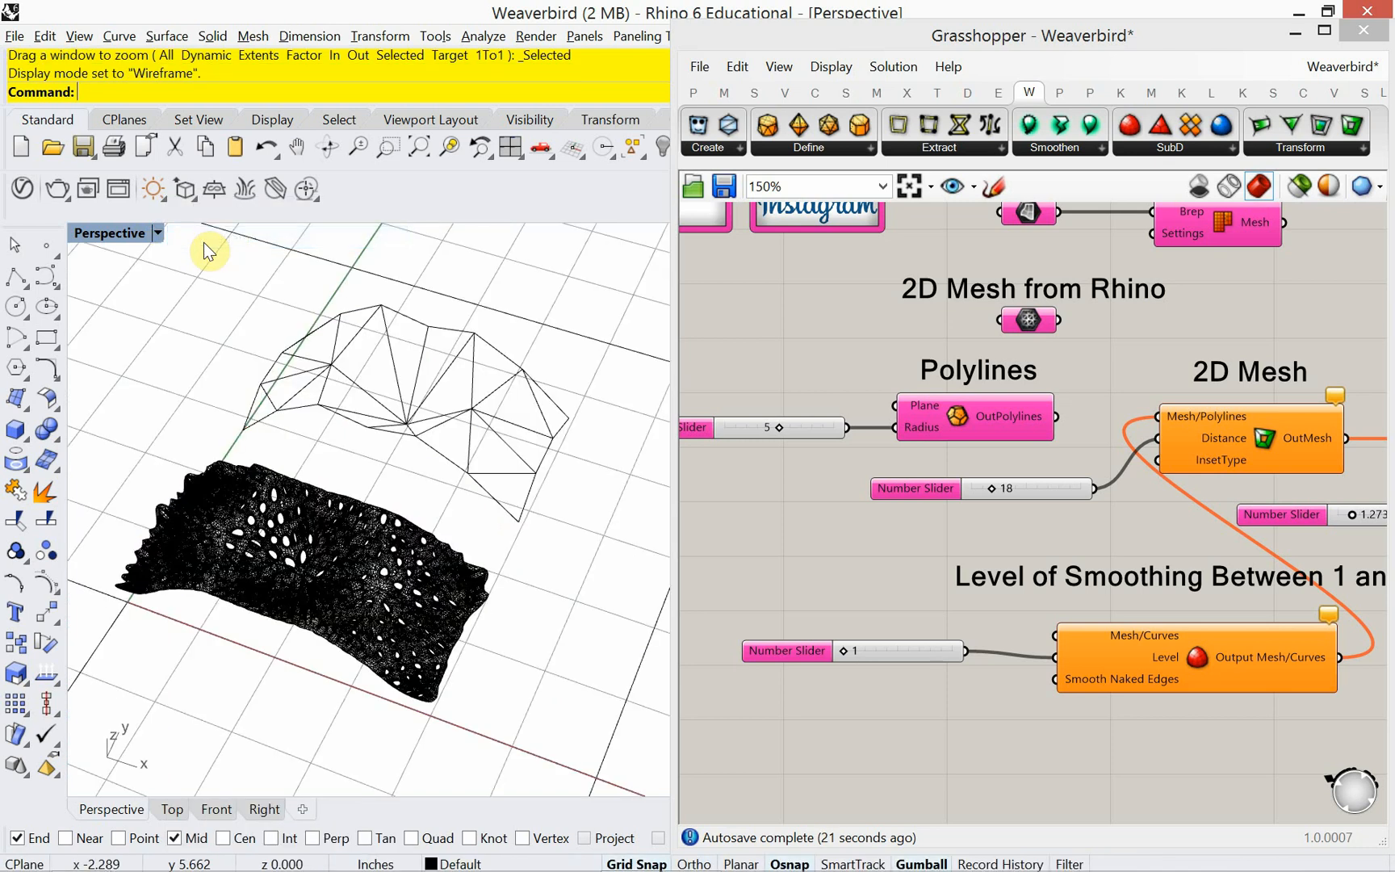
{"action": "right_click_drag", "start_coordinate": [181, 237], "coordinate": [206, 321]}
{"action": "left_click", "coordinate": [158, 233]}
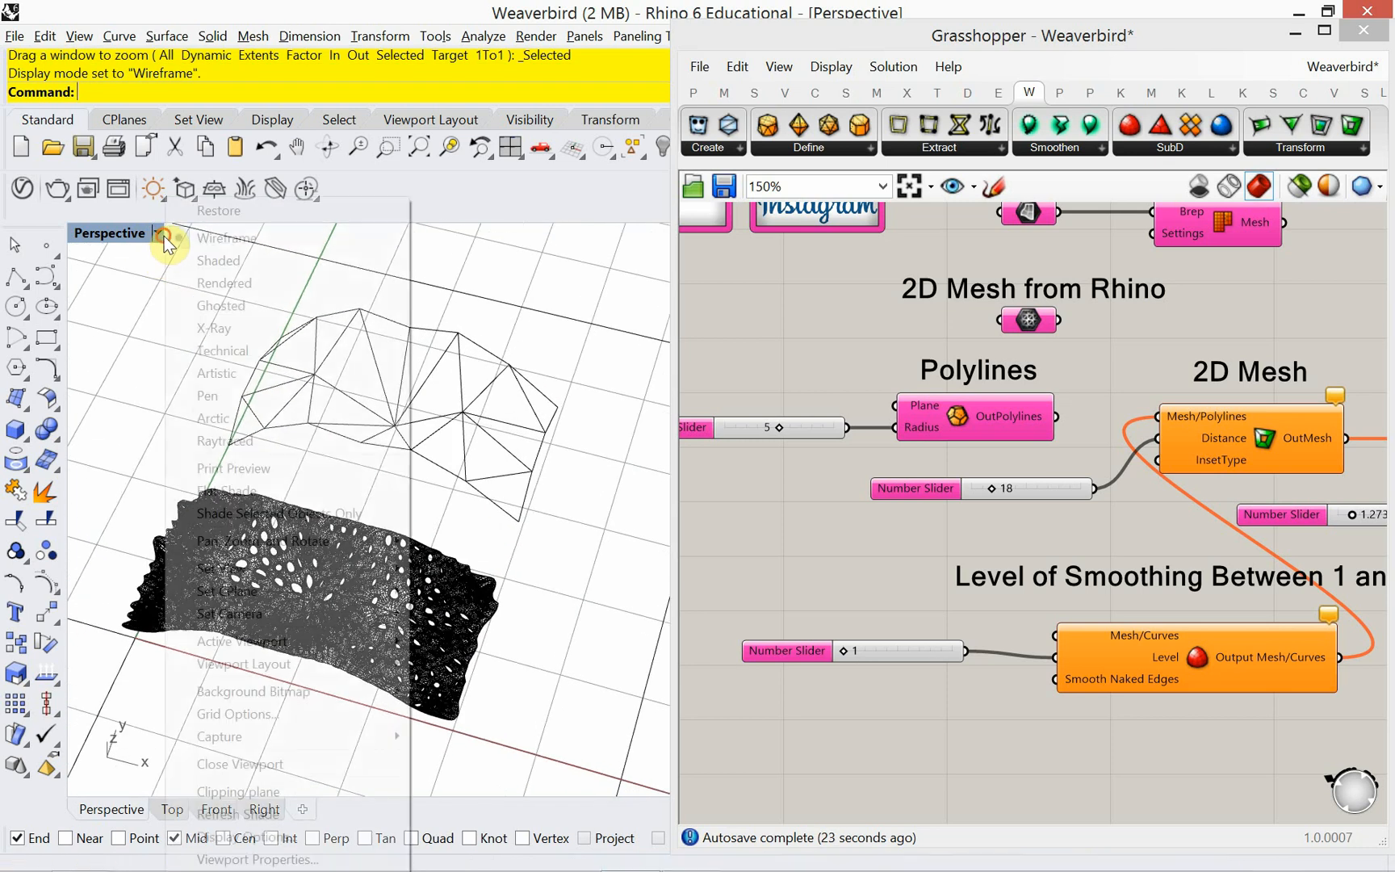
{"action": "left_click", "coordinate": [184, 263]}
{"action": "mouse_move", "coordinate": [283, 426]}
{"action": "right_mouse_down"}
{"action": "mouse_move", "coordinate": [302, 445]}
{"action": "mouse_move", "coordinate": [287, 427]}
{"action": "mouse_move", "coordinate": [348, 449]}
{"action": "mouse_move", "coordinate": [382, 392]}
{"action": "right_mouse_up"}
Check the coarse triangulated mesh's object description with the What command, including its validity, then close the report.
{"action": "left_click", "coordinate": [382, 391]}
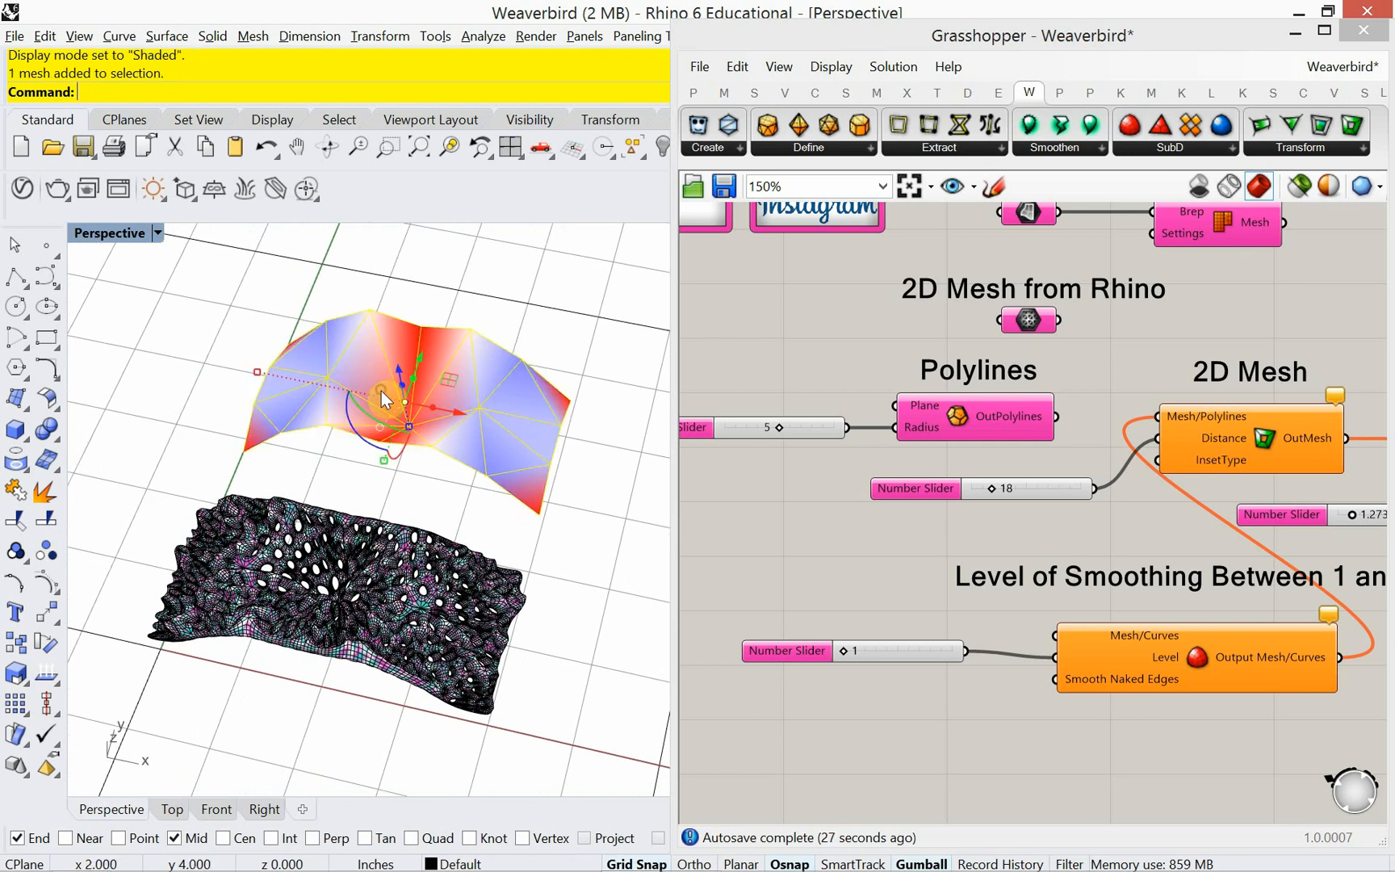
{"action": "type", "text": "What"}
{"action": "key", "text": "Return"}
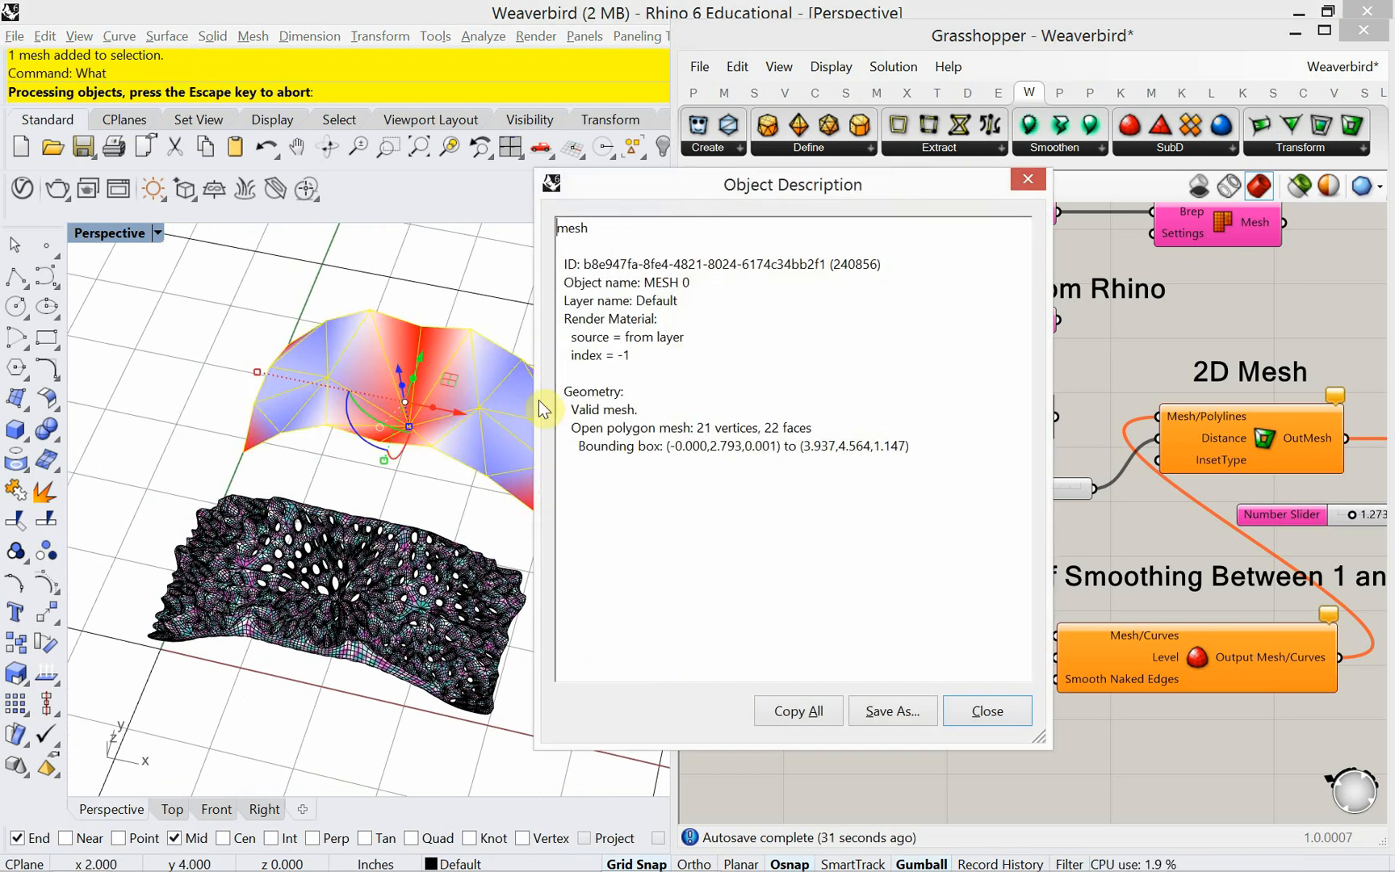
{"action": "left_click_drag", "start_coordinate": [635, 410], "coordinate": [569, 408]}
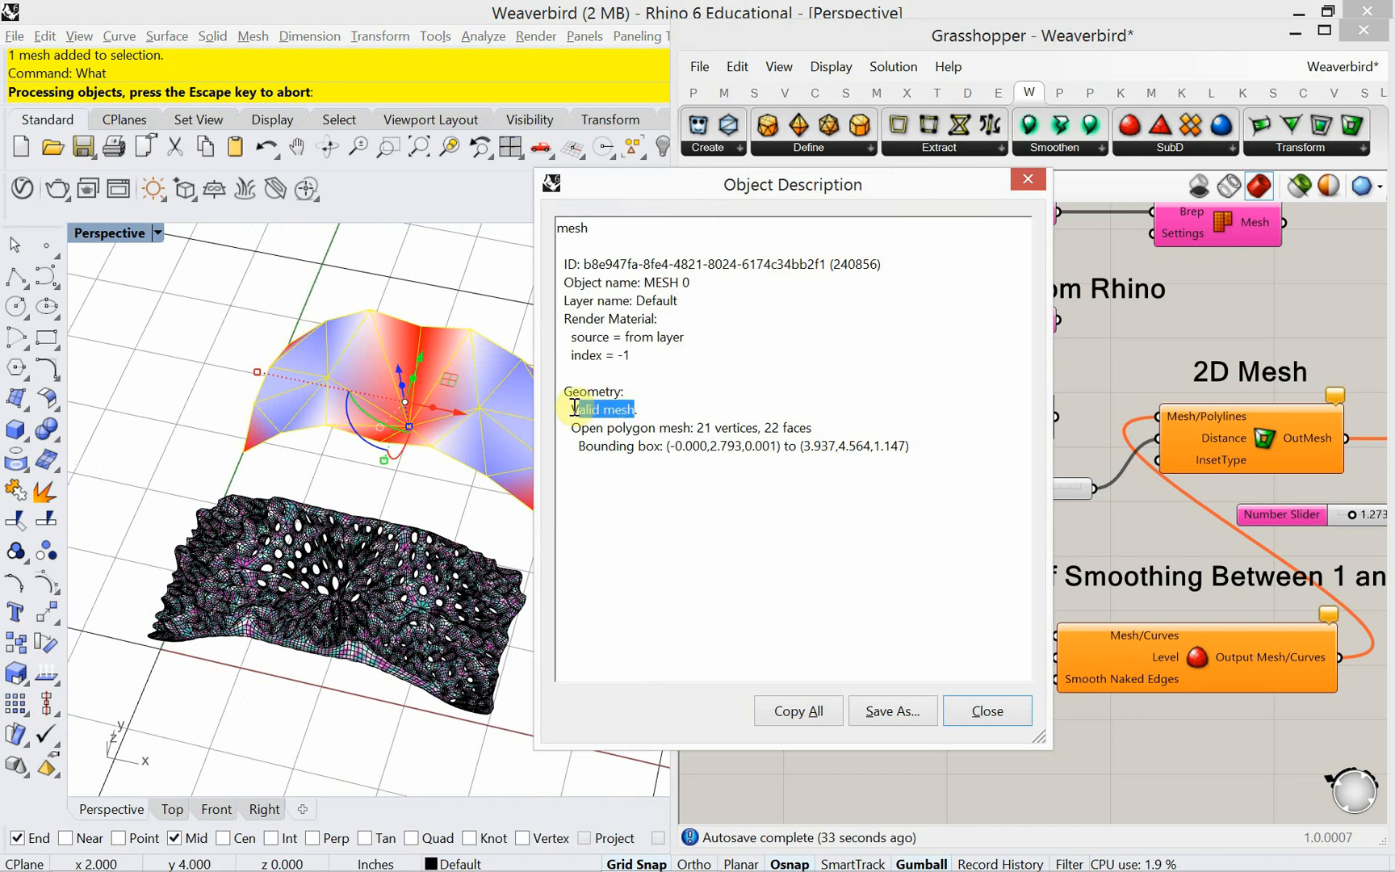
{"action": "left_click", "coordinate": [969, 709]}
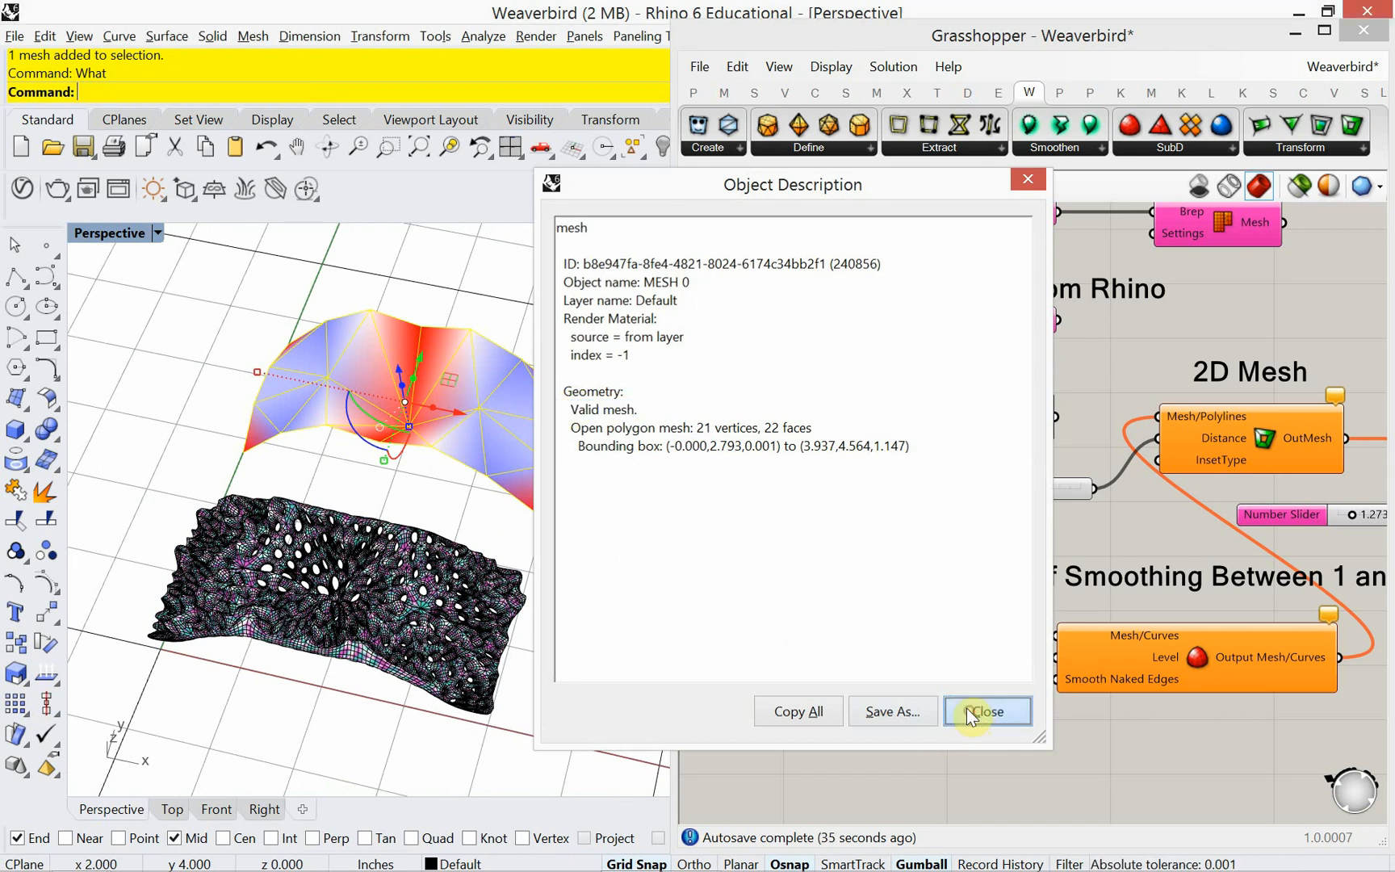
Move the 2D Surface from Rhino and 2D Mesh from Rhino groups upward to open a gap above Polylines.
{"action": "scroll", "coordinate": [859, 554], "scroll_direction": "down", "scroll_amount": 3}
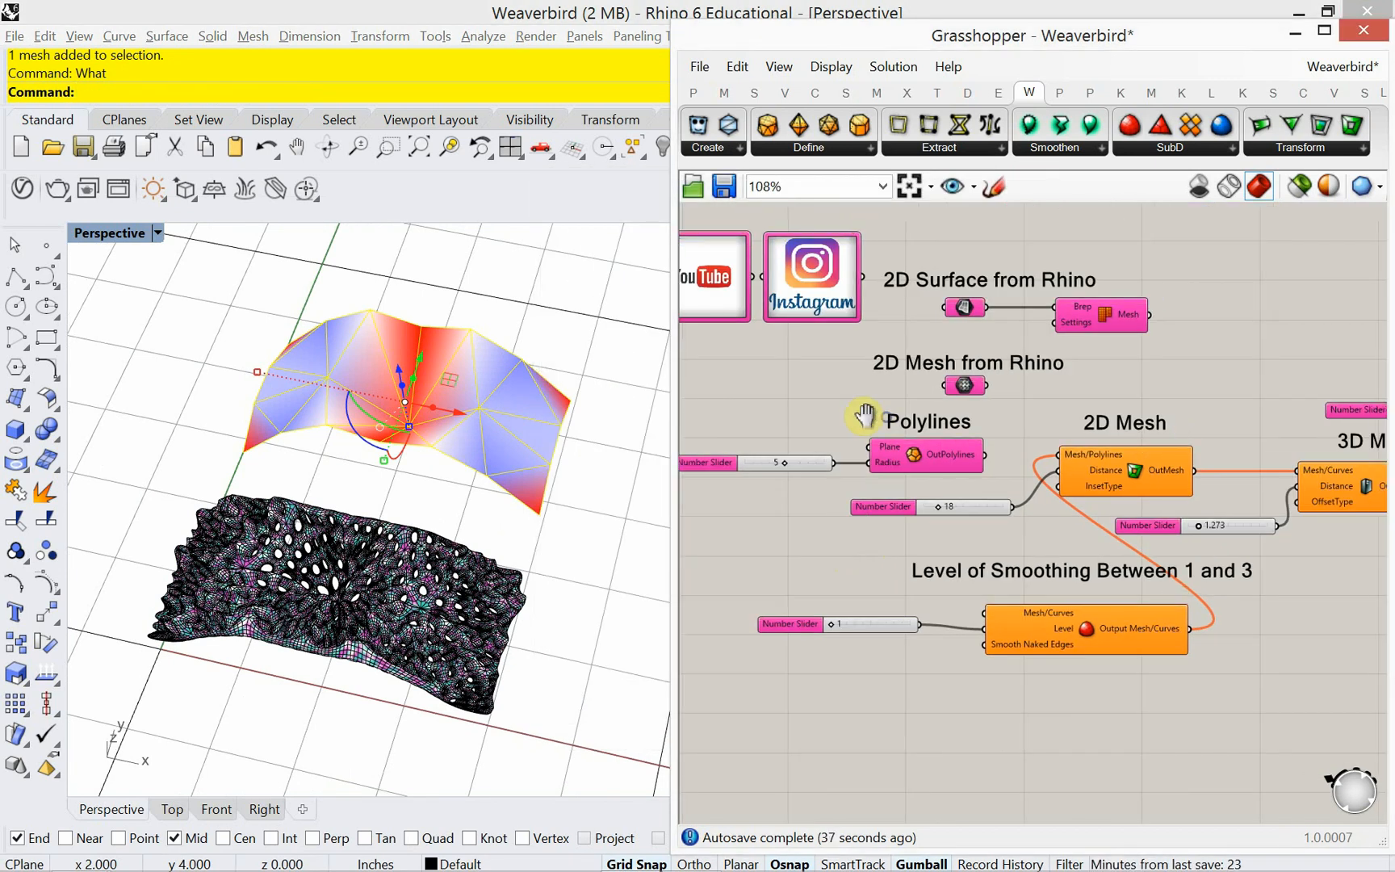
{"action": "left_click_drag", "start_coordinate": [1029, 391], "coordinate": [905, 265]}
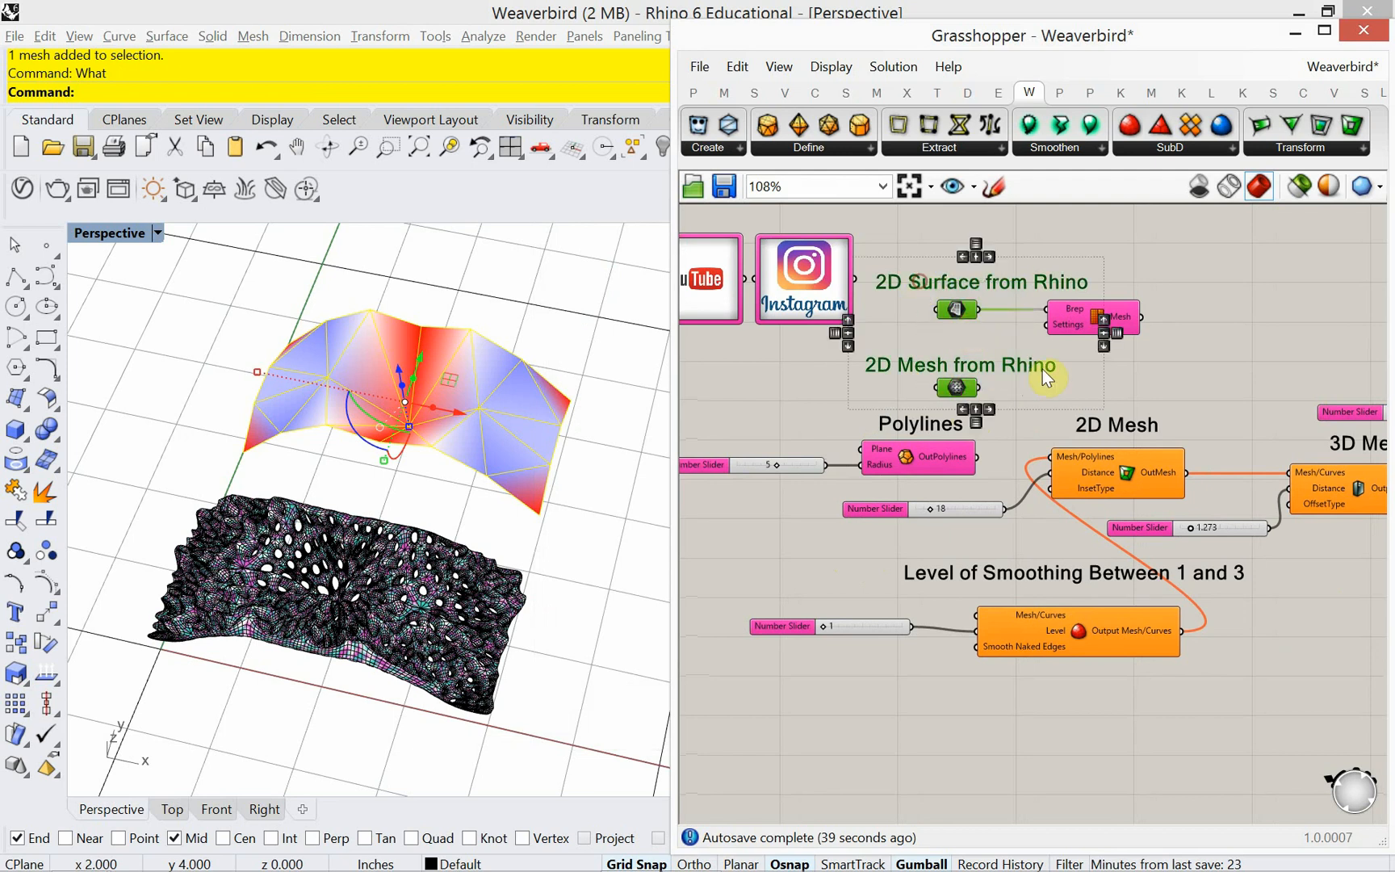
{"action": "left_click", "coordinate": [1126, 381]}
{"action": "left_click_drag", "start_coordinate": [1138, 387], "coordinate": [913, 261]}
{"action": "left_click_drag", "start_coordinate": [950, 379], "coordinate": [986, 328]}
{"action": "left_click", "coordinate": [903, 384]}
Duplicate the 2D Mesh from Rhino label with its Mesh parameter and place the copy just above Polylines.
{"action": "scroll", "coordinate": [882, 393], "scroll_direction": "up", "scroll_amount": 2}
{"action": "scroll", "coordinate": [888, 398], "scroll_direction": "up", "scroll_amount": 1}
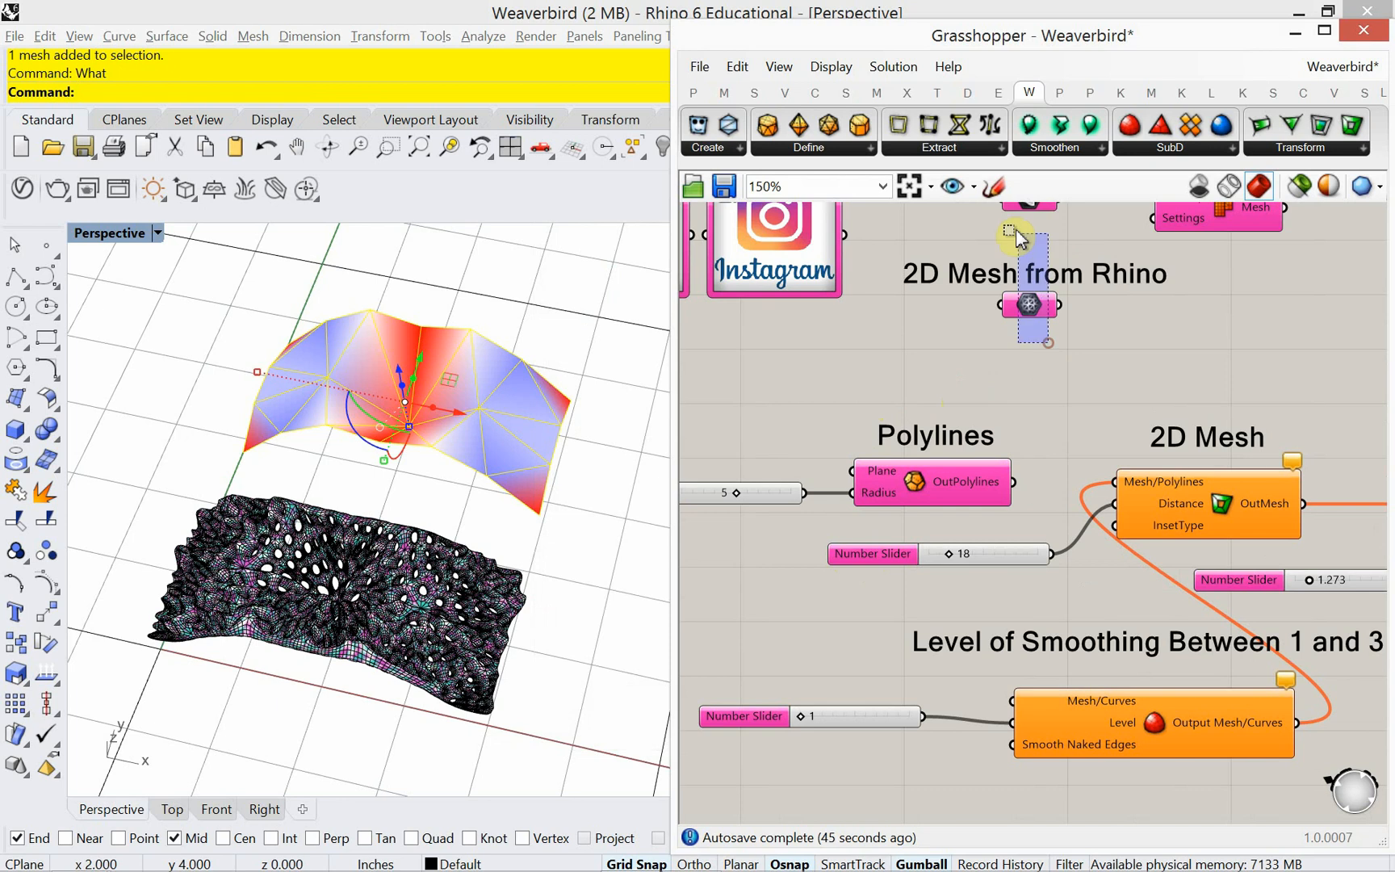
{"action": "left_click", "coordinate": [992, 262]}
{"action": "key", "text": "ctrl+c"}
{"action": "key", "text": "ctrl+v"}
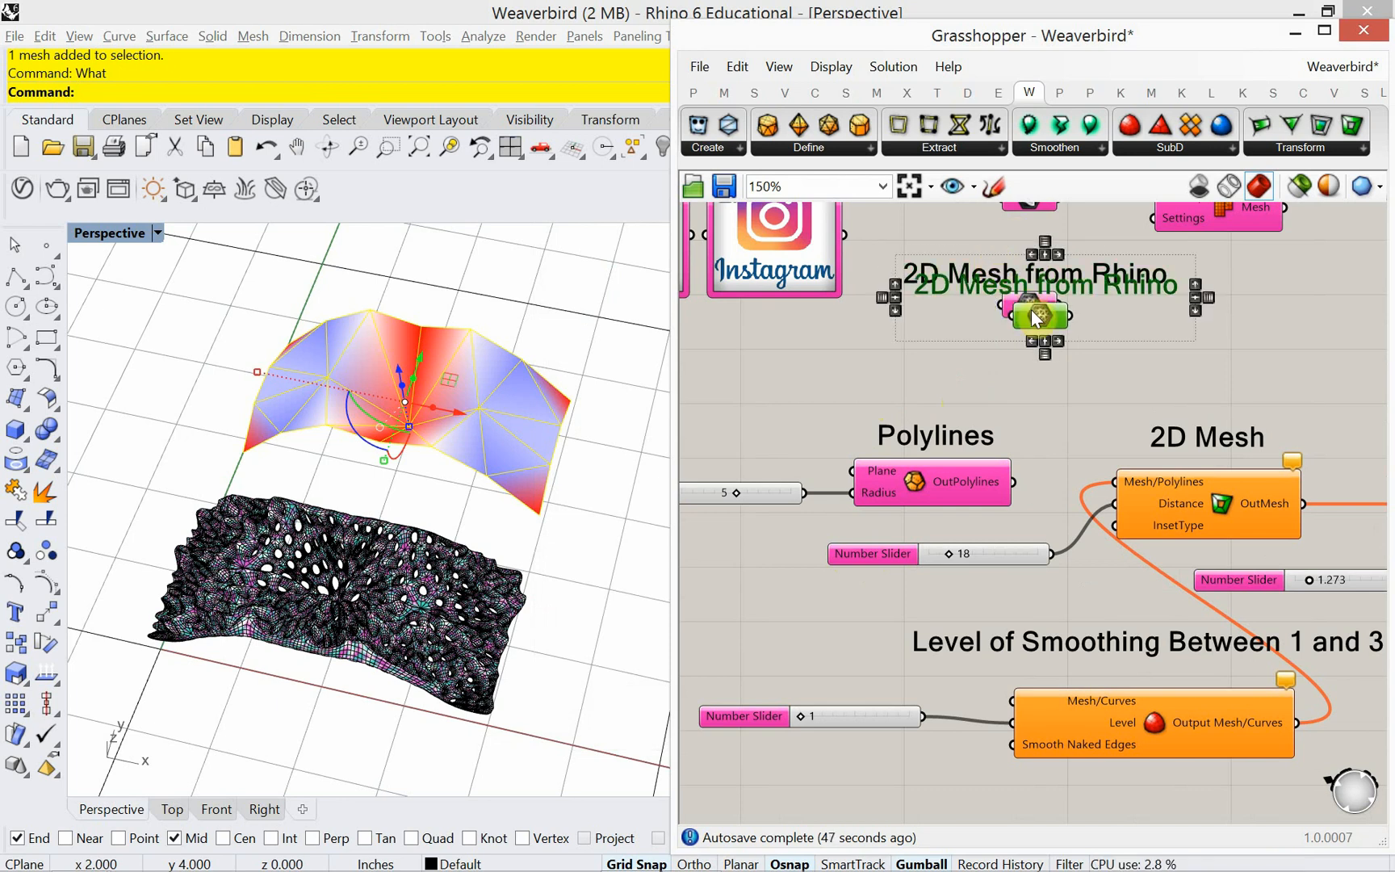
{"action": "left_click_drag", "start_coordinate": [1031, 310], "coordinate": [946, 394]}
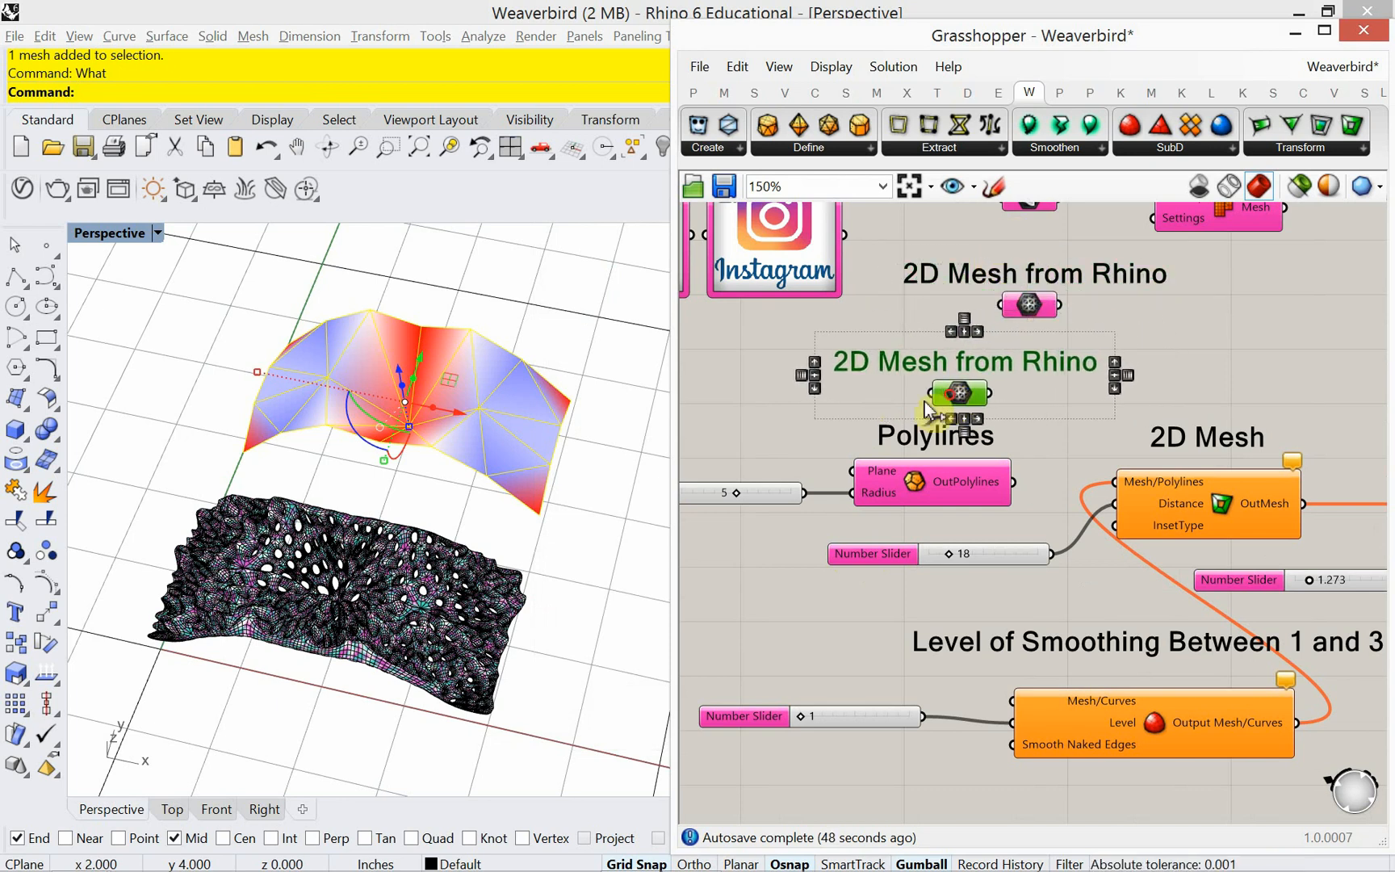
Reference the coarse triangulated Rhino mesh in the copied Mesh parameter and turn off that parameter's preview.
{"action": "left_click", "coordinate": [429, 493]}
{"action": "left_click", "coordinate": [691, 411]}
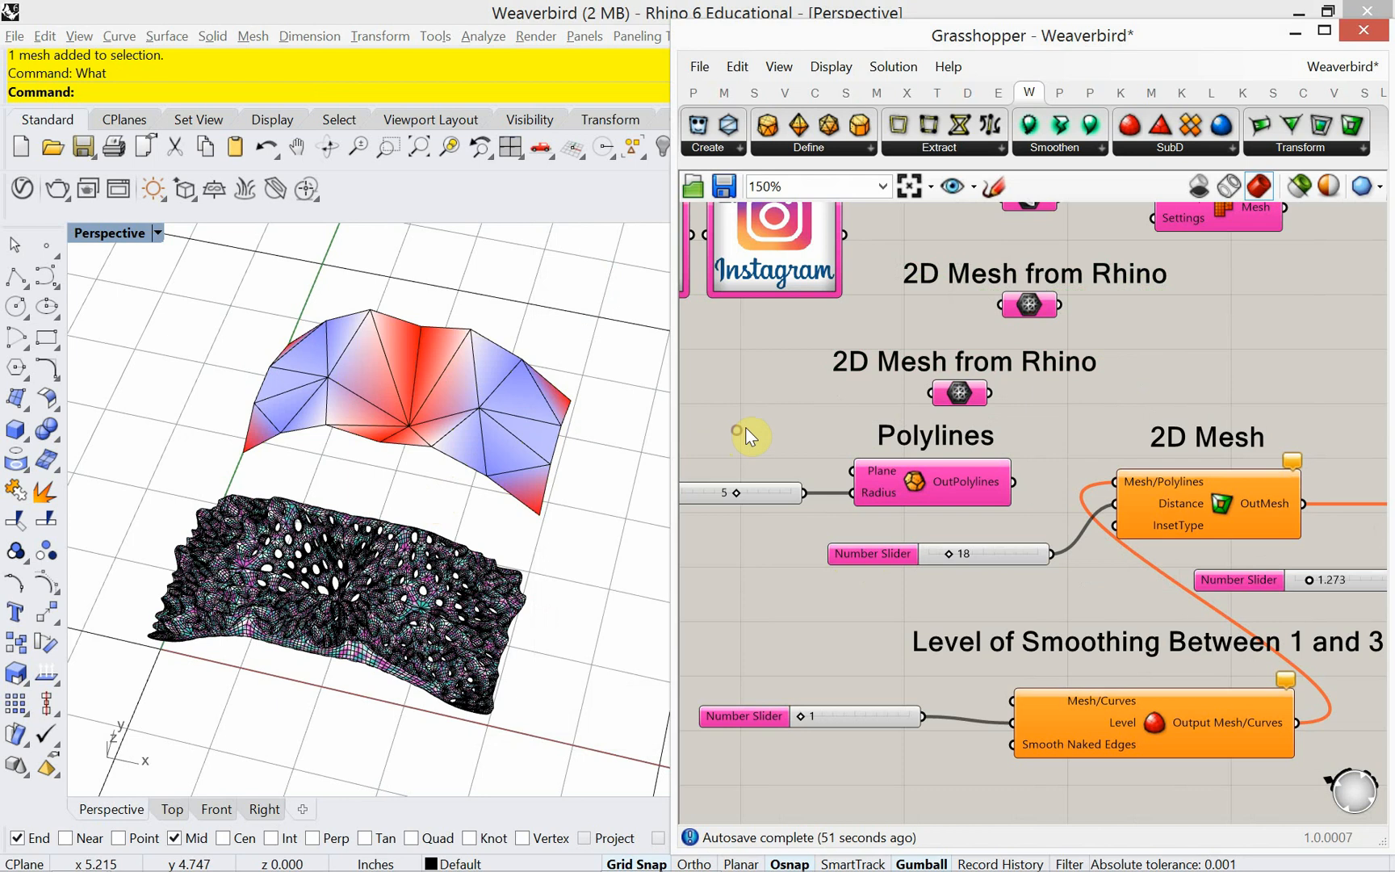
{"action": "right_click", "coordinate": [966, 395]}
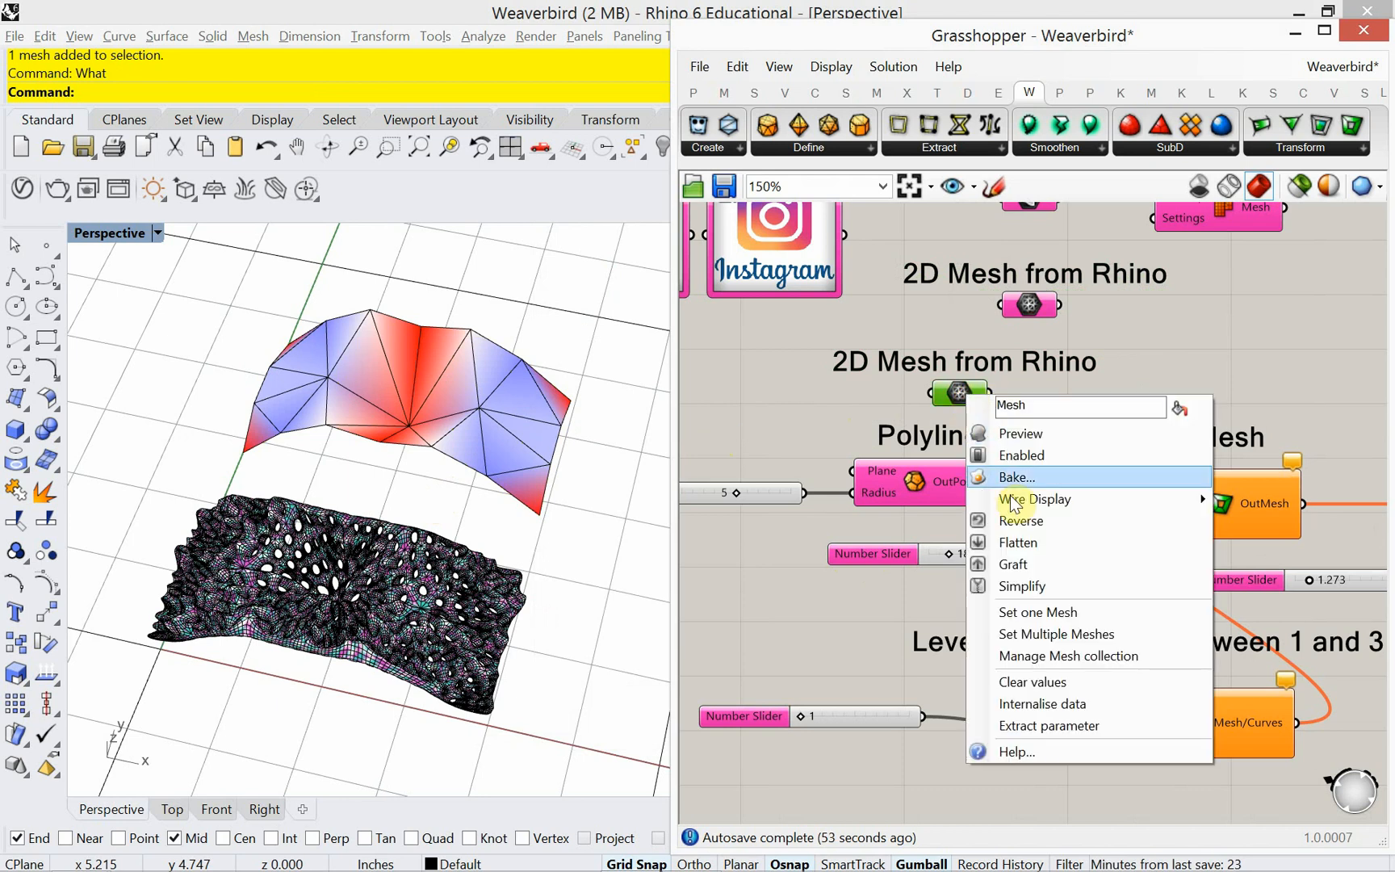
{"action": "left_click", "coordinate": [979, 612]}
{"action": "left_click", "coordinate": [537, 407]}
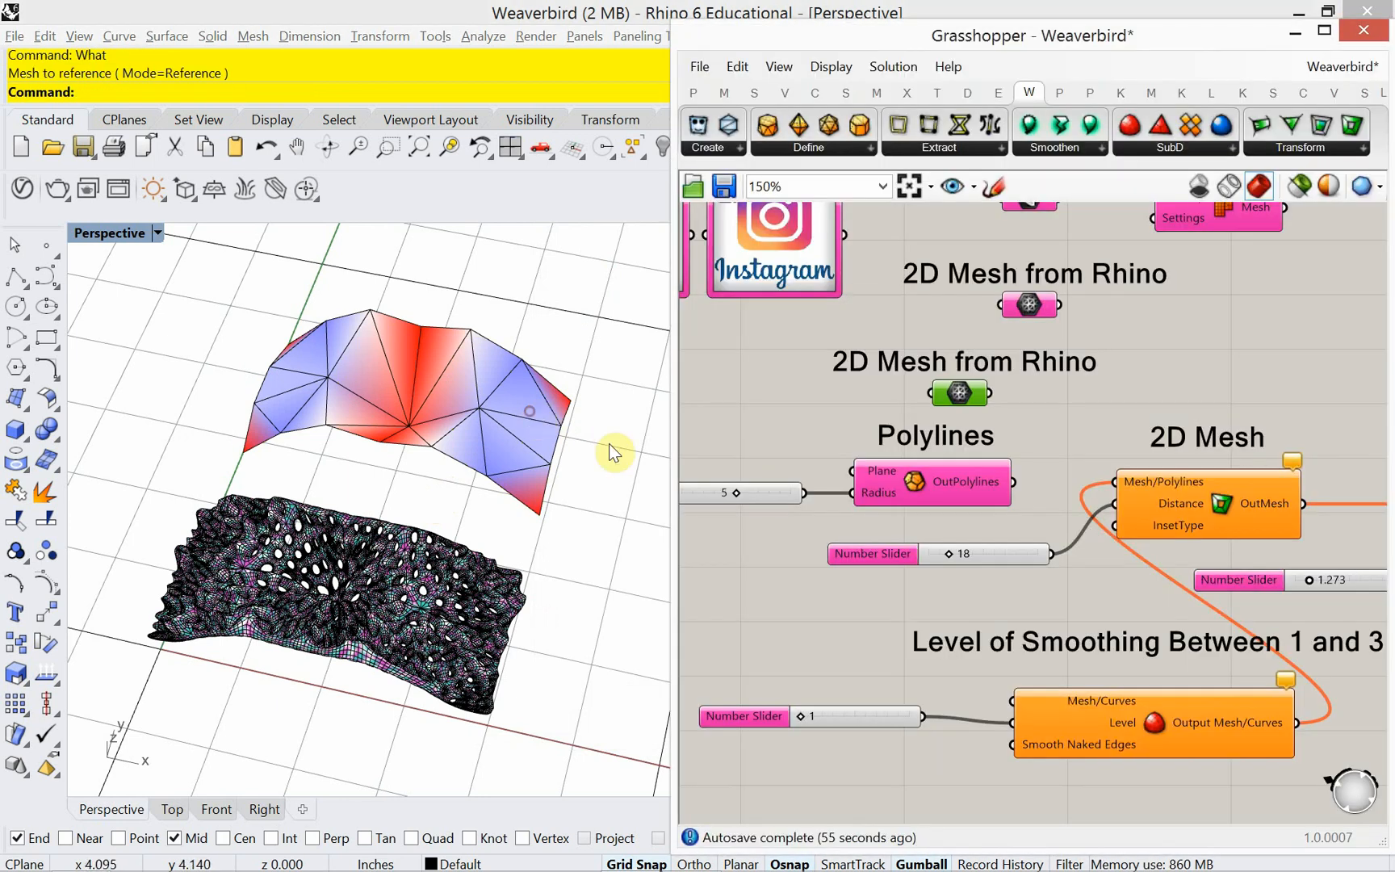
{"action": "right_click", "coordinate": [954, 391]}
{"action": "left_click", "coordinate": [1024, 430]}
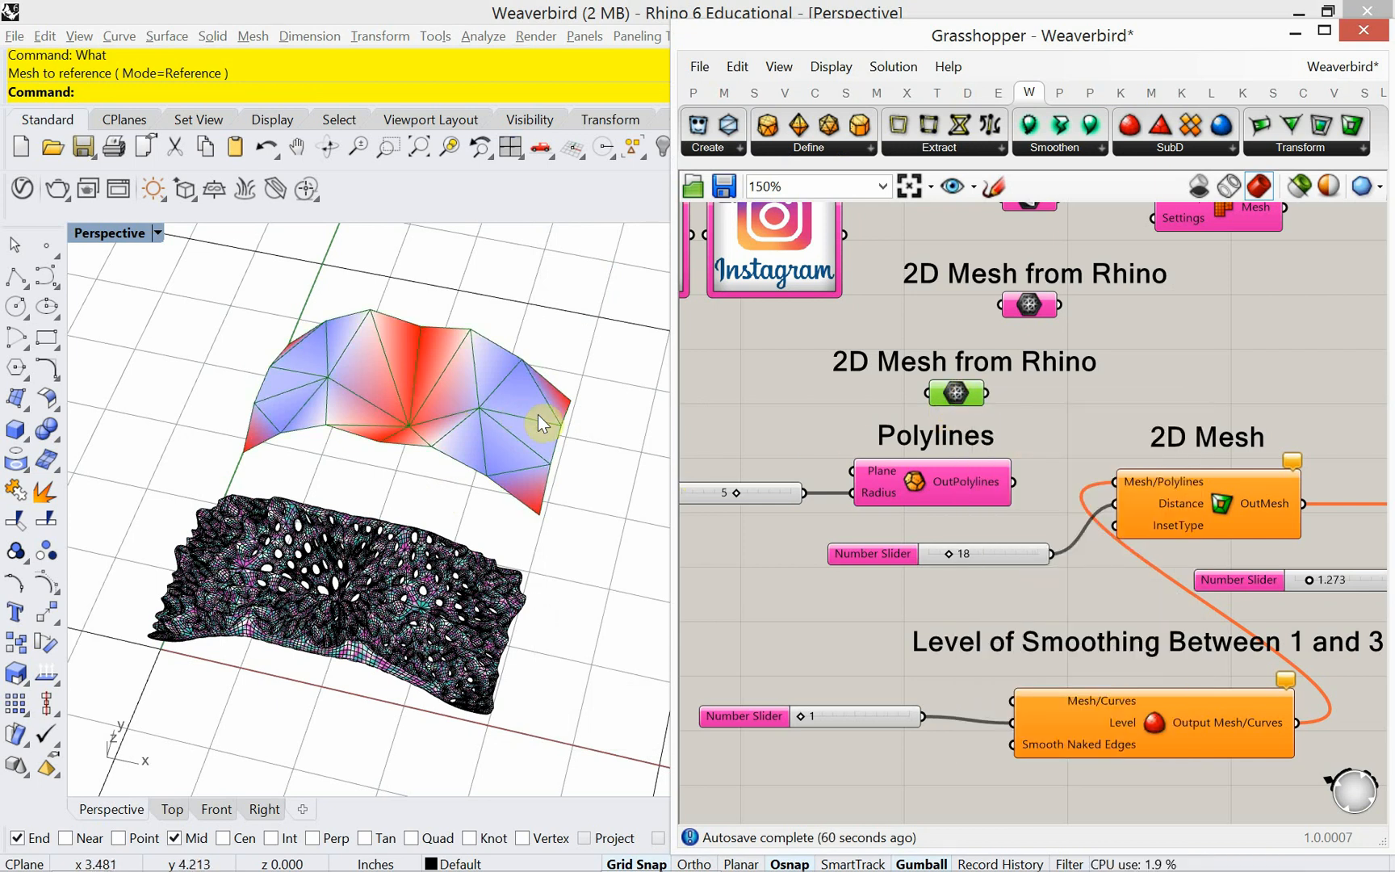
{"action": "left_click", "coordinate": [1035, 395]}
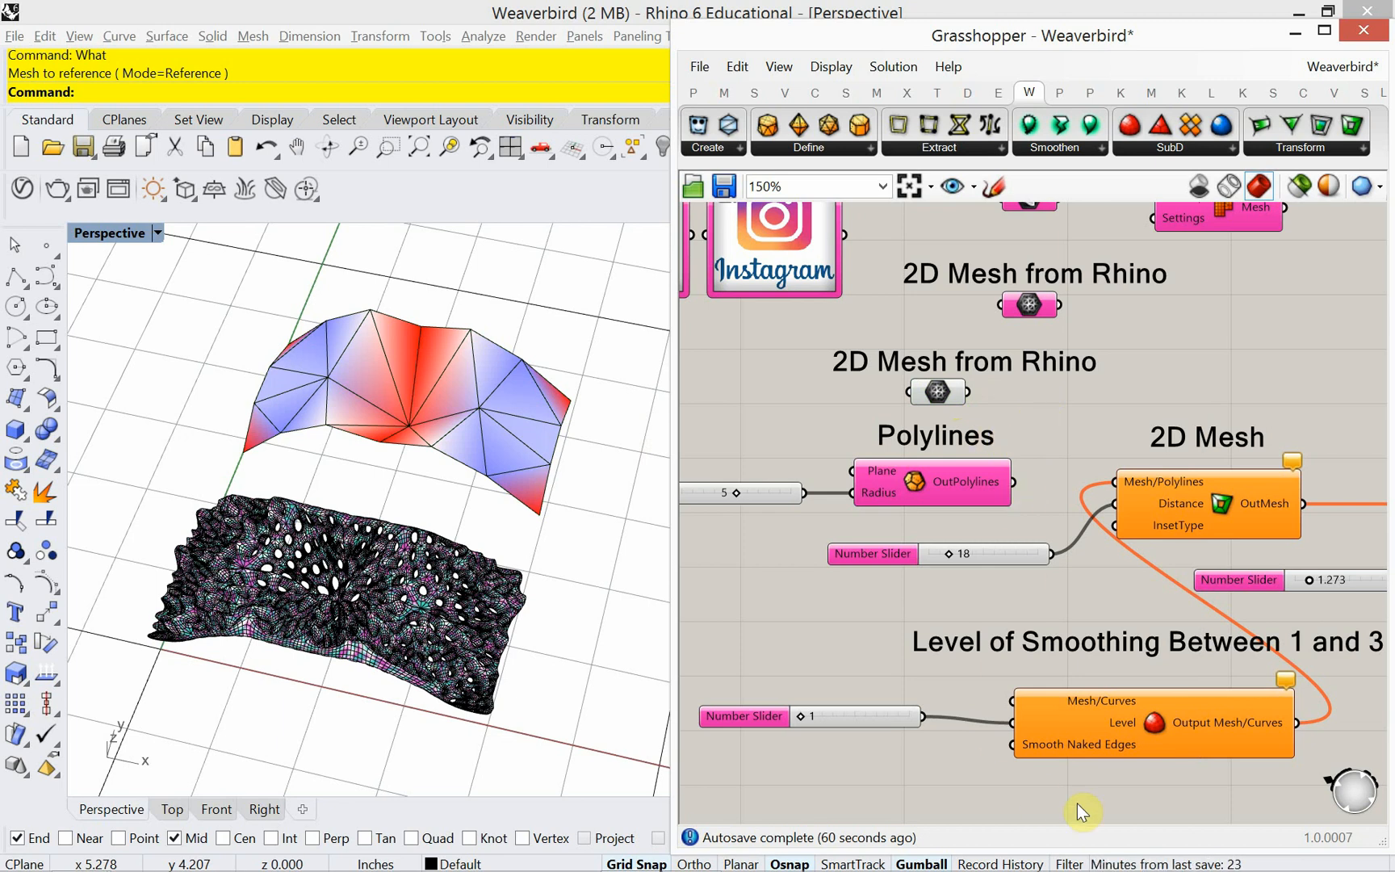
Move the smoothing component and its level slider up above 2D Mesh, and place the copied mesh label and parameter above the slider.
{"action": "left_click_drag", "start_coordinate": [1170, 786], "coordinate": [839, 704]}
{"action": "left_click_drag", "start_coordinate": [1074, 736], "coordinate": [1005, 426]}
{"action": "right_click_drag", "start_coordinate": [1006, 428], "coordinate": [833, 450]}
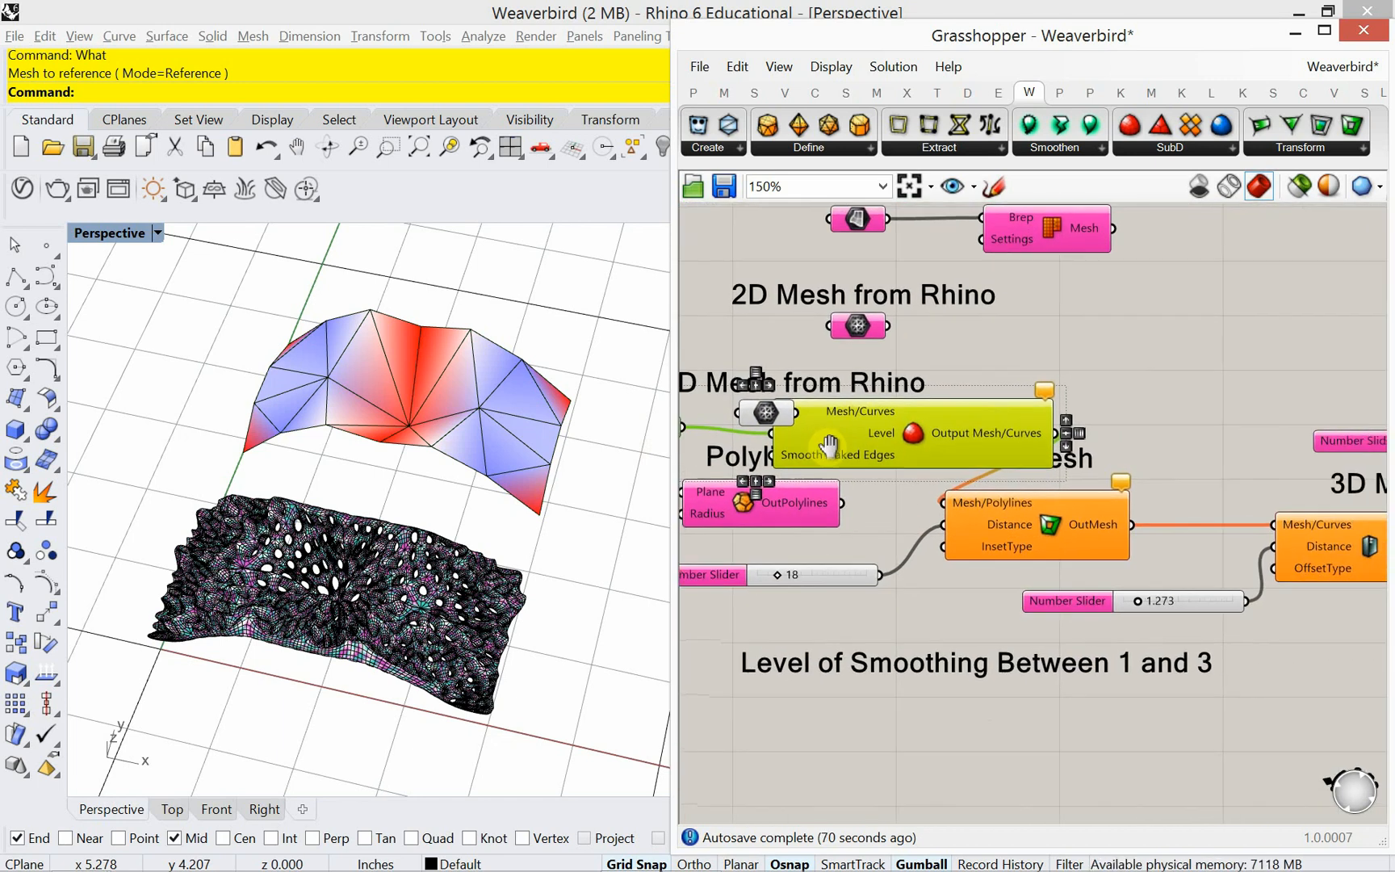
{"action": "scroll", "coordinate": [959, 440], "scroll_direction": "down", "scroll_amount": 3}
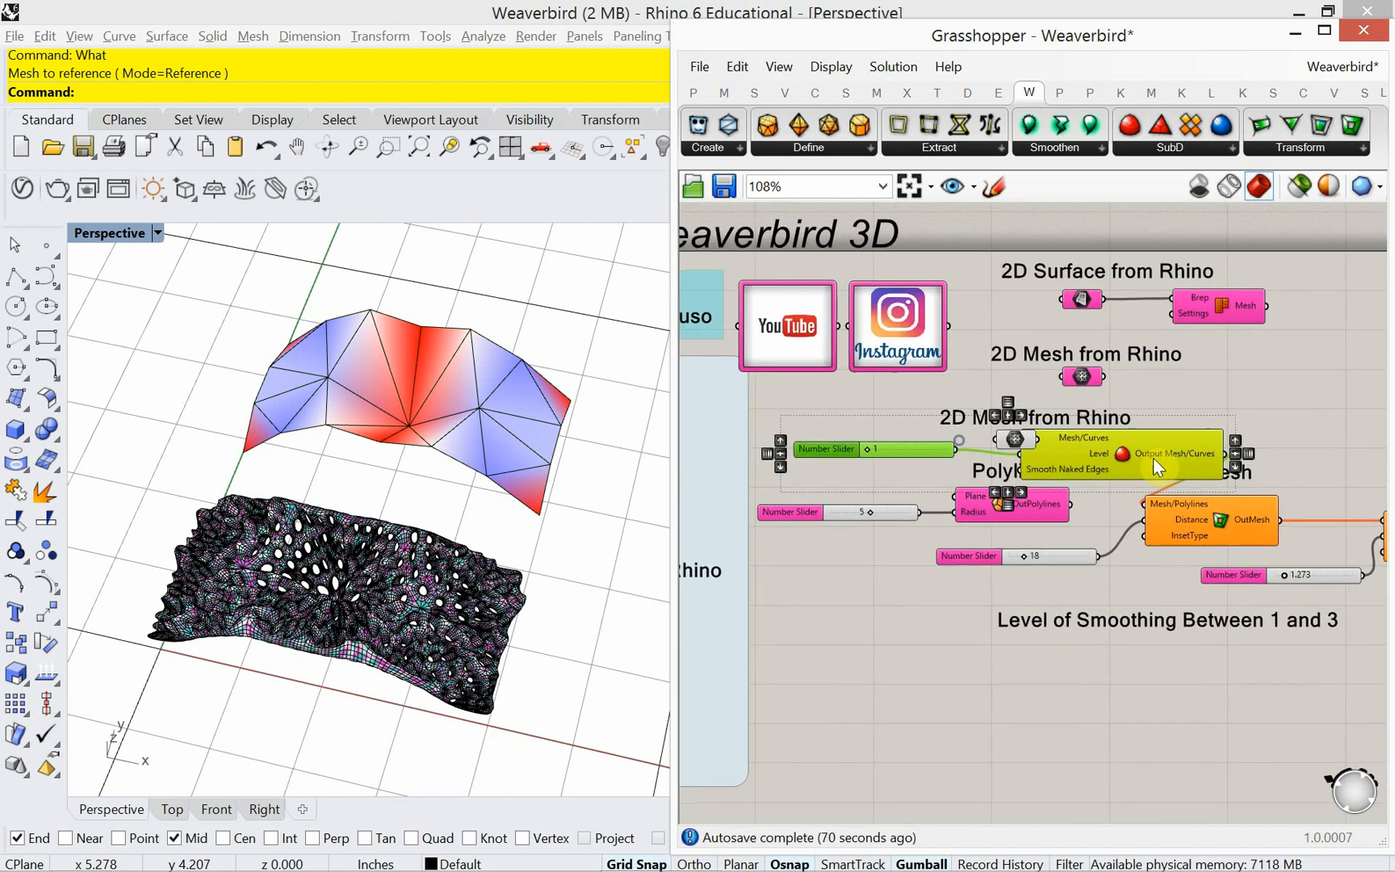
{"action": "left_click", "coordinate": [1042, 408]}
{"action": "mouse_move", "coordinate": [1040, 401]}
{"action": "left_mouse_down"}
{"action": "mouse_move", "coordinate": [990, 399]}
{"action": "mouse_move", "coordinate": [1010, 439]}
{"action": "mouse_move", "coordinate": [859, 429]}
{"action": "mouse_move", "coordinate": [884, 398]}
{"action": "mouse_move", "coordinate": [859, 396]}
{"action": "mouse_move", "coordinate": [849, 426]}
{"action": "mouse_move", "coordinate": [894, 453]}
{"action": "left_mouse_up"}
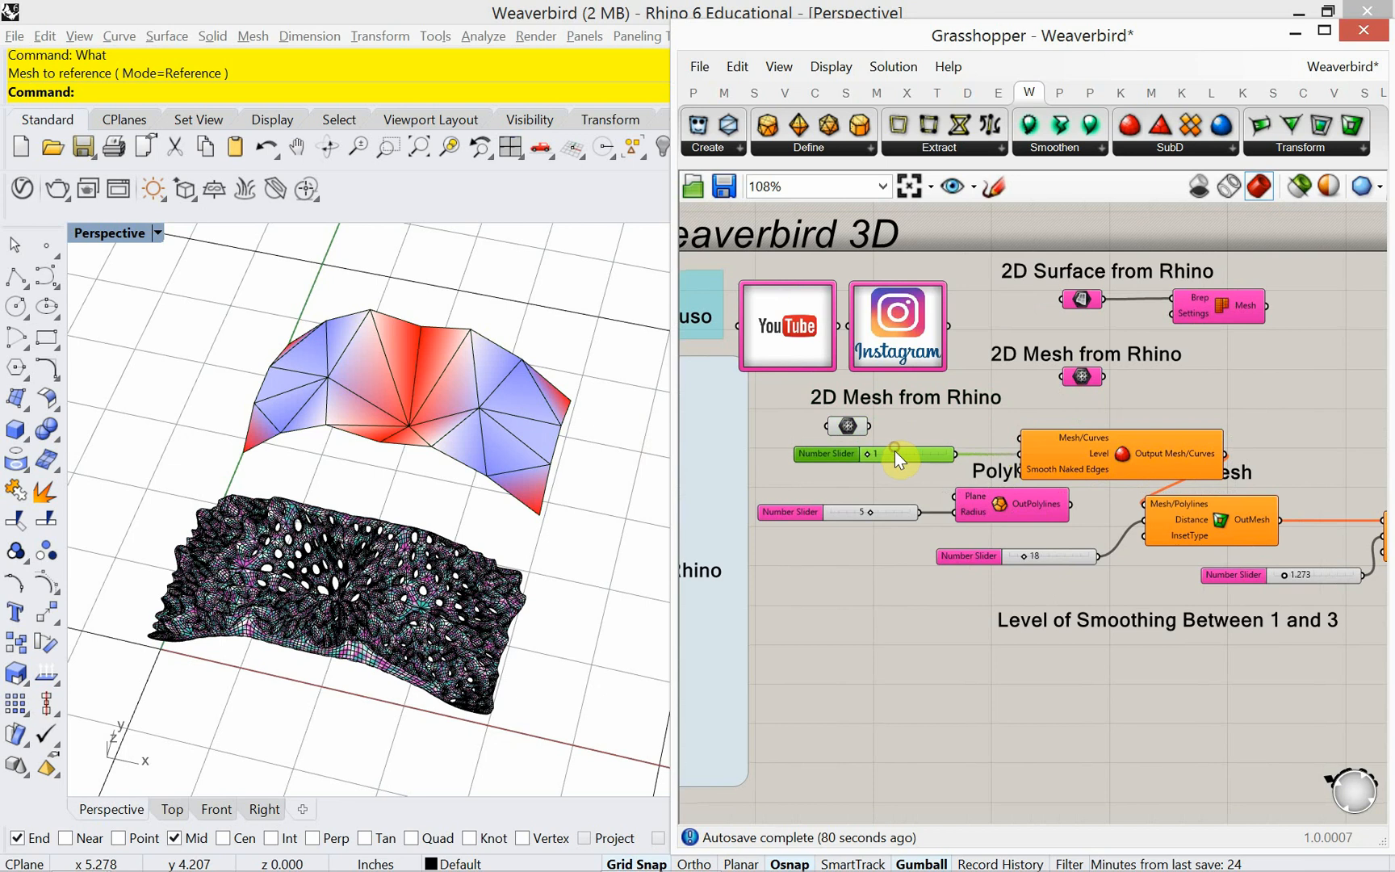
Move the Polylines, 2D Mesh, 3D Mesh and final smoothing components with their sliders down to clear the relocated smoothing component.
{"action": "scroll", "coordinate": [923, 562], "scroll_direction": "down", "scroll_amount": 5}
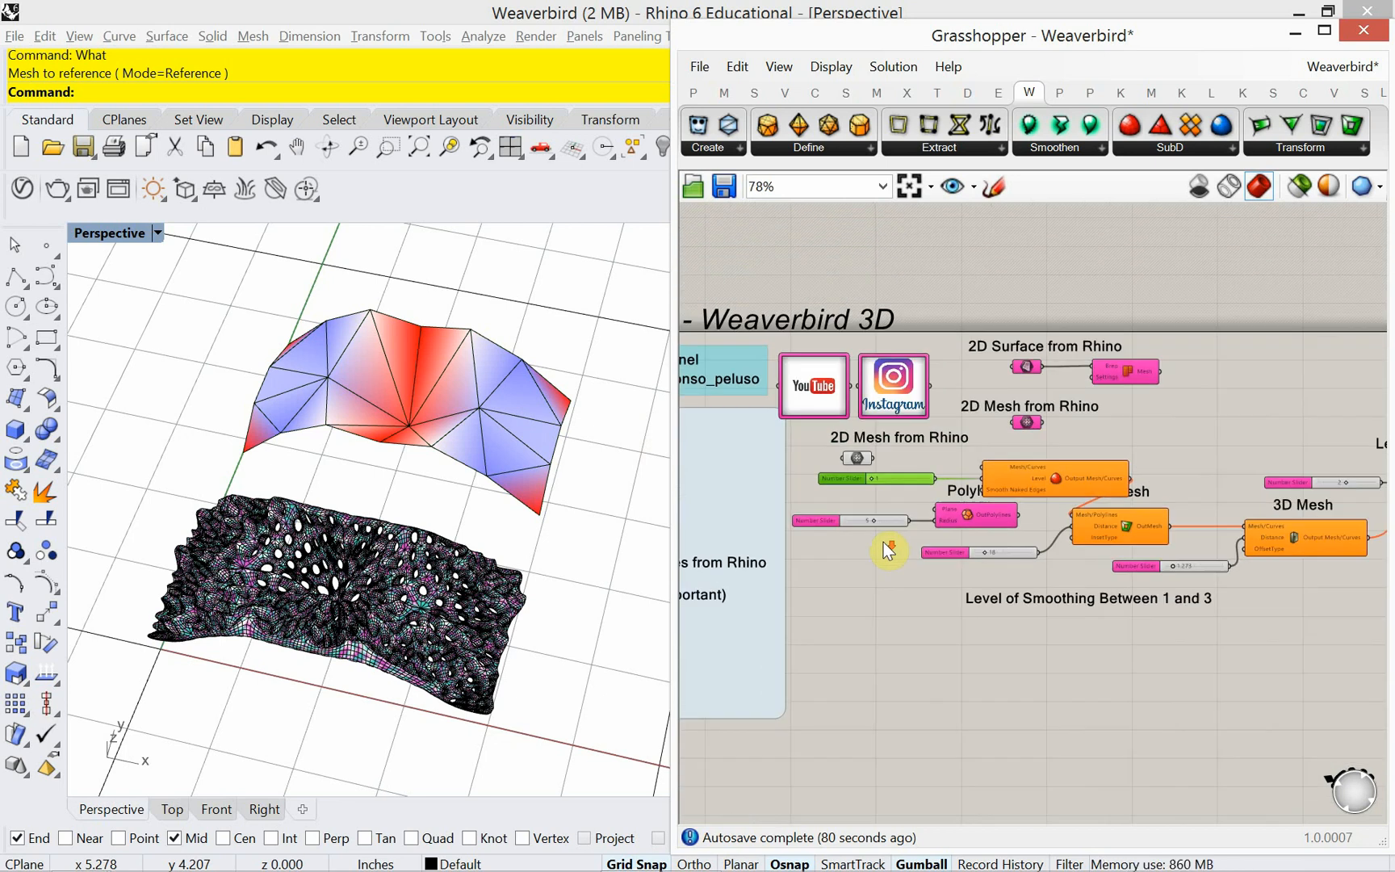
{"action": "left_click_drag", "start_coordinate": [1379, 634], "coordinate": [916, 563]}
{"action": "left_click_drag", "start_coordinate": [1338, 656], "coordinate": [1177, 507]}
{"action": "left_click_drag", "start_coordinate": [1176, 659], "coordinate": [1108, 537], "text": "shift"}
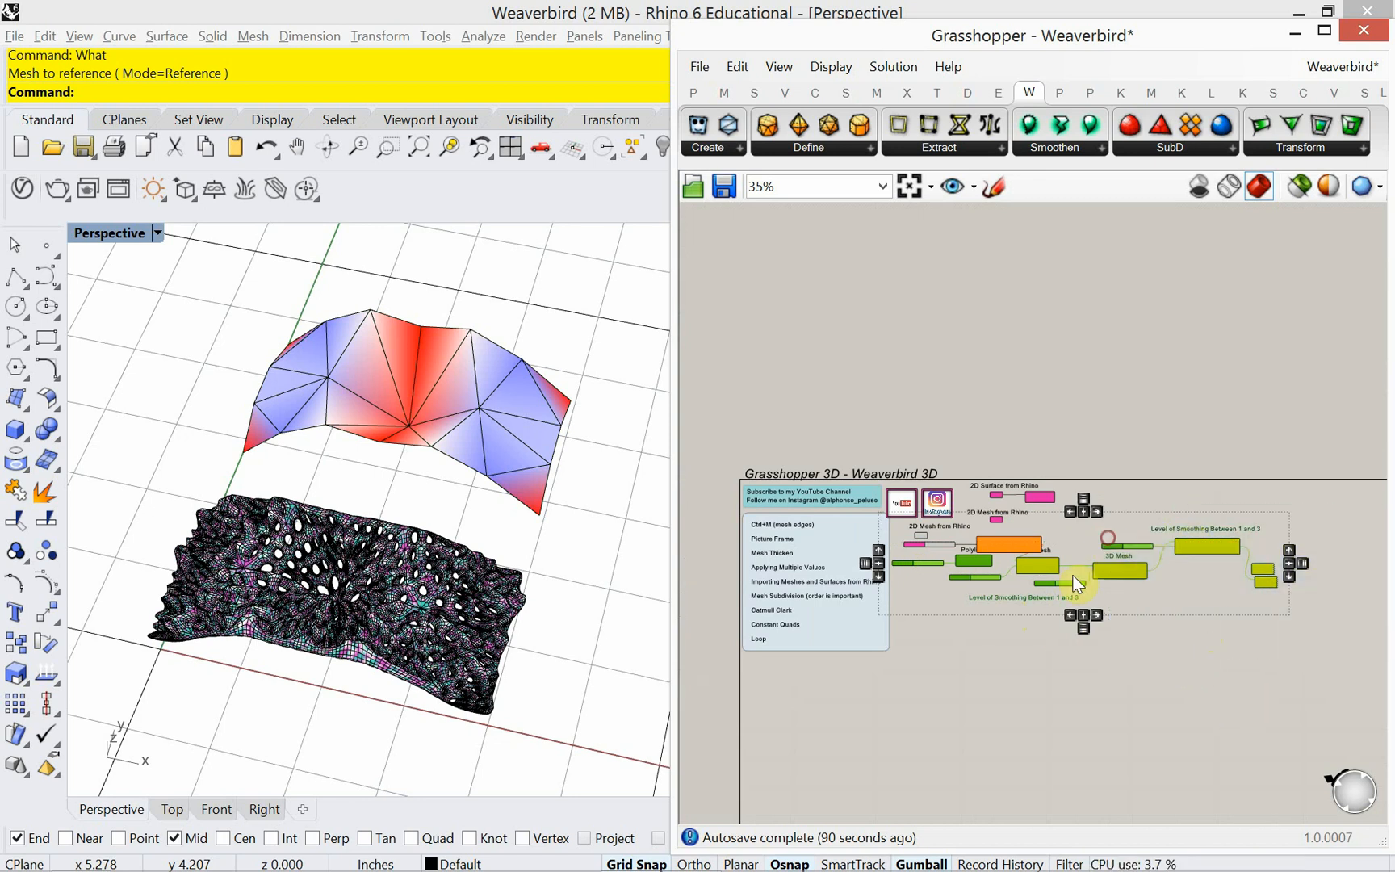
{"action": "scroll", "coordinate": [959, 645], "scroll_direction": "up", "scroll_amount": 3}
{"action": "left_click_drag", "start_coordinate": [988, 495], "coordinate": [991, 523]}
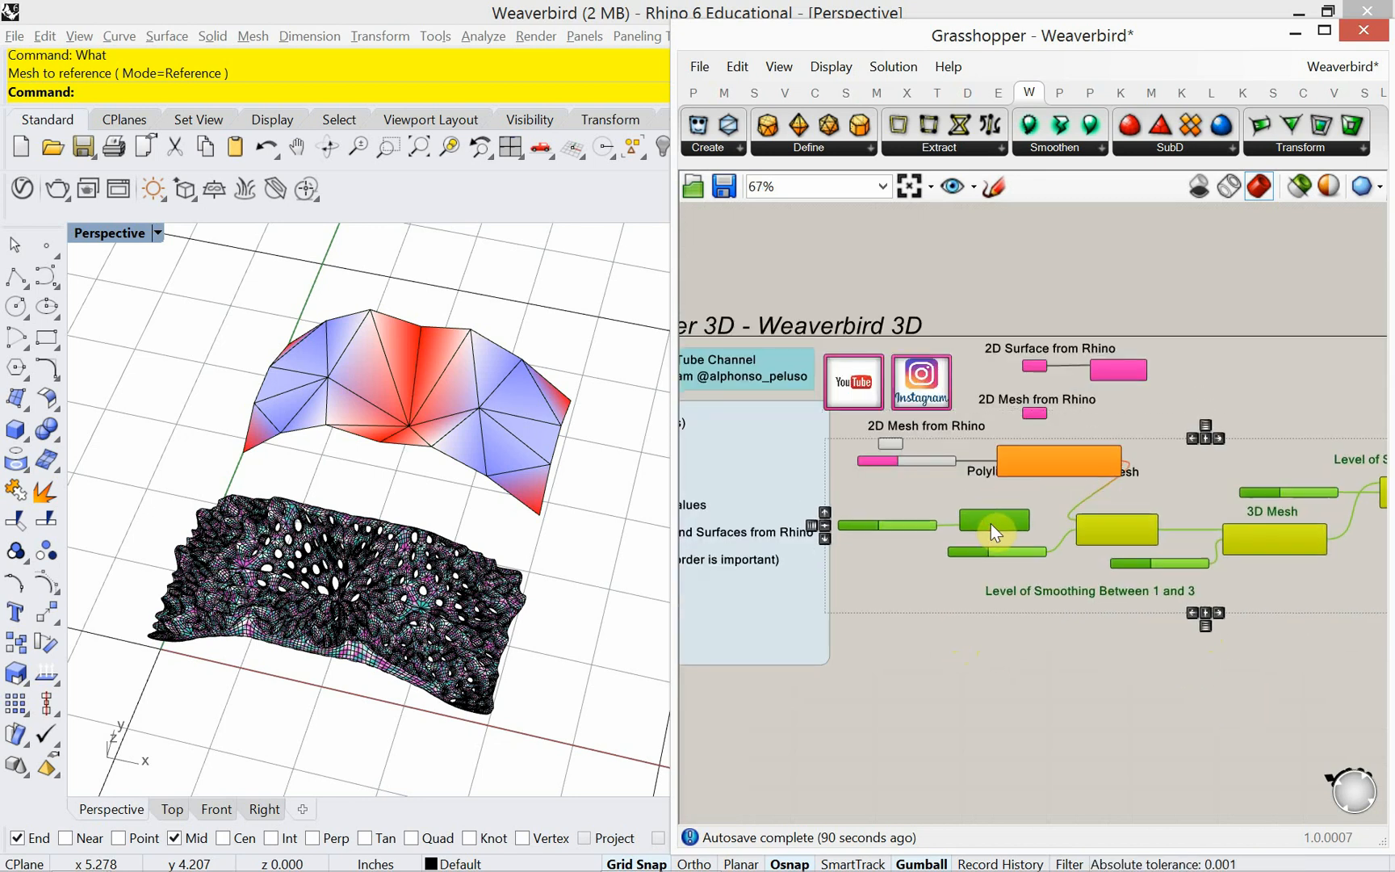
{"action": "scroll", "coordinate": [995, 503], "scroll_direction": "up", "scroll_amount": 1}
{"action": "left_click", "coordinate": [979, 474]}
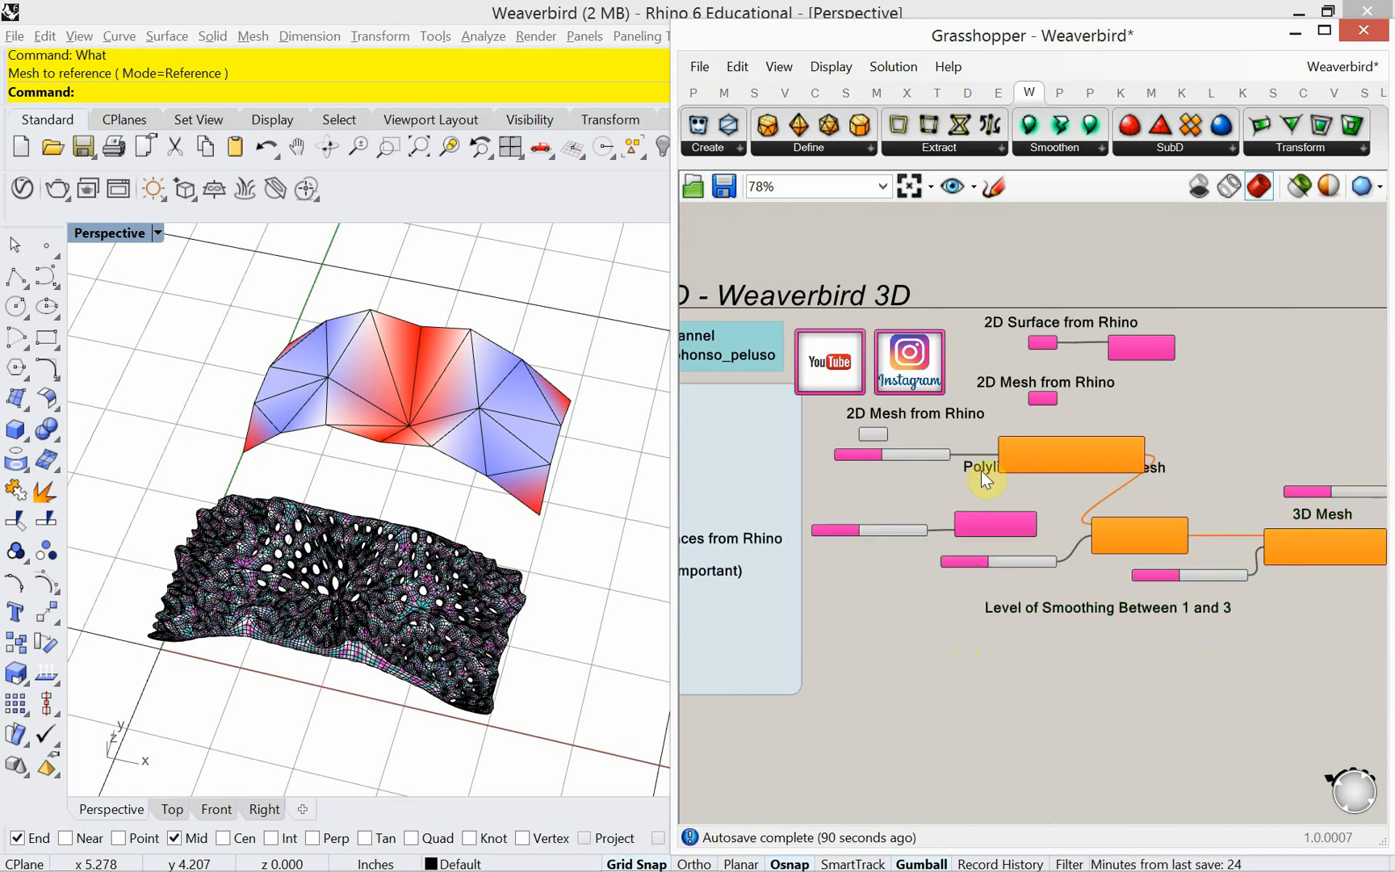
Reposition the 2D Mesh and Polylines labels directly above their components.
{"action": "left_click", "coordinate": [1158, 471]}
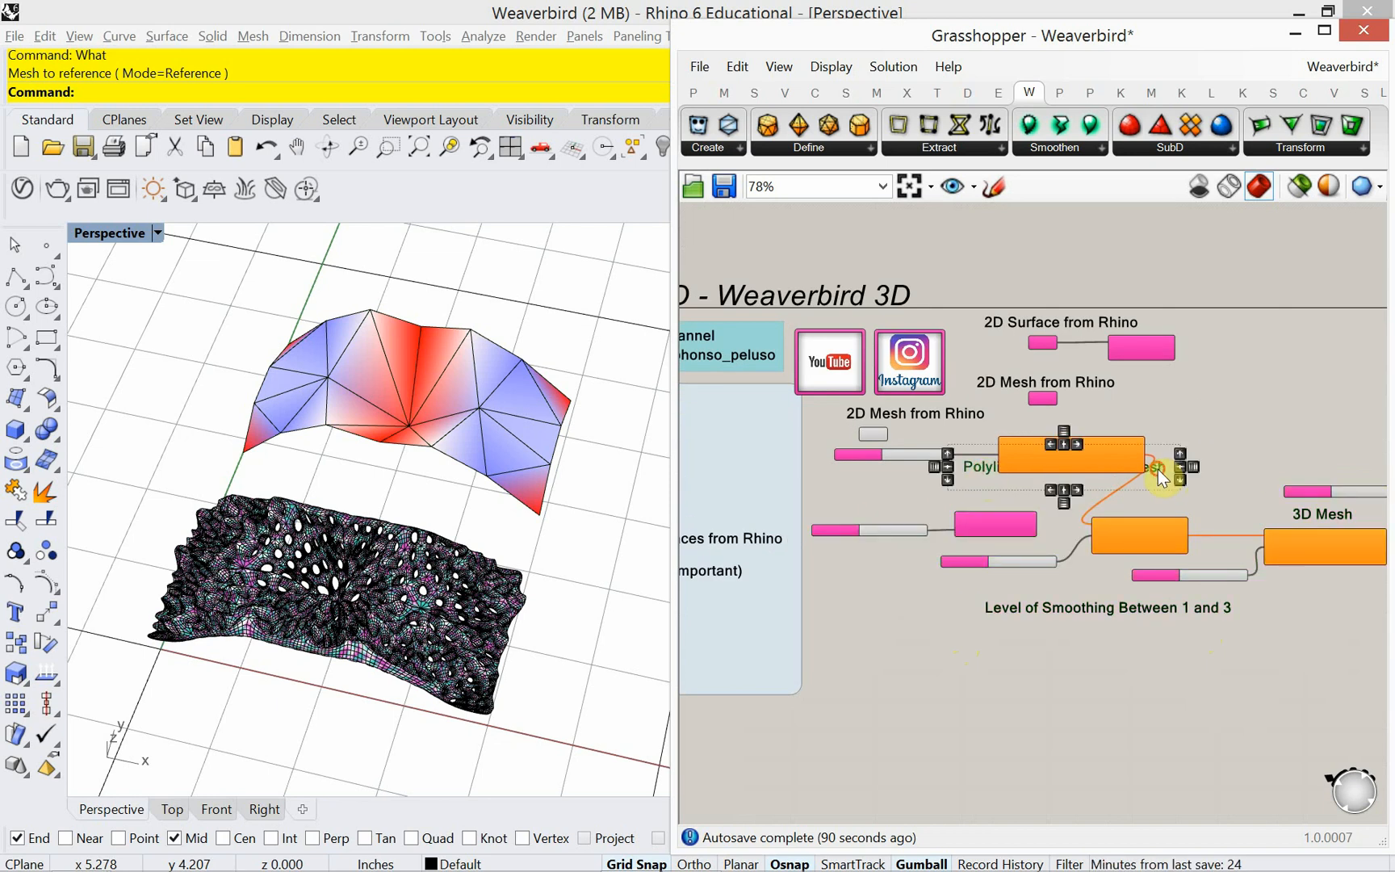
{"action": "left_click_drag", "start_coordinate": [1158, 468], "coordinate": [1163, 502]}
{"action": "left_click", "coordinate": [977, 470]}
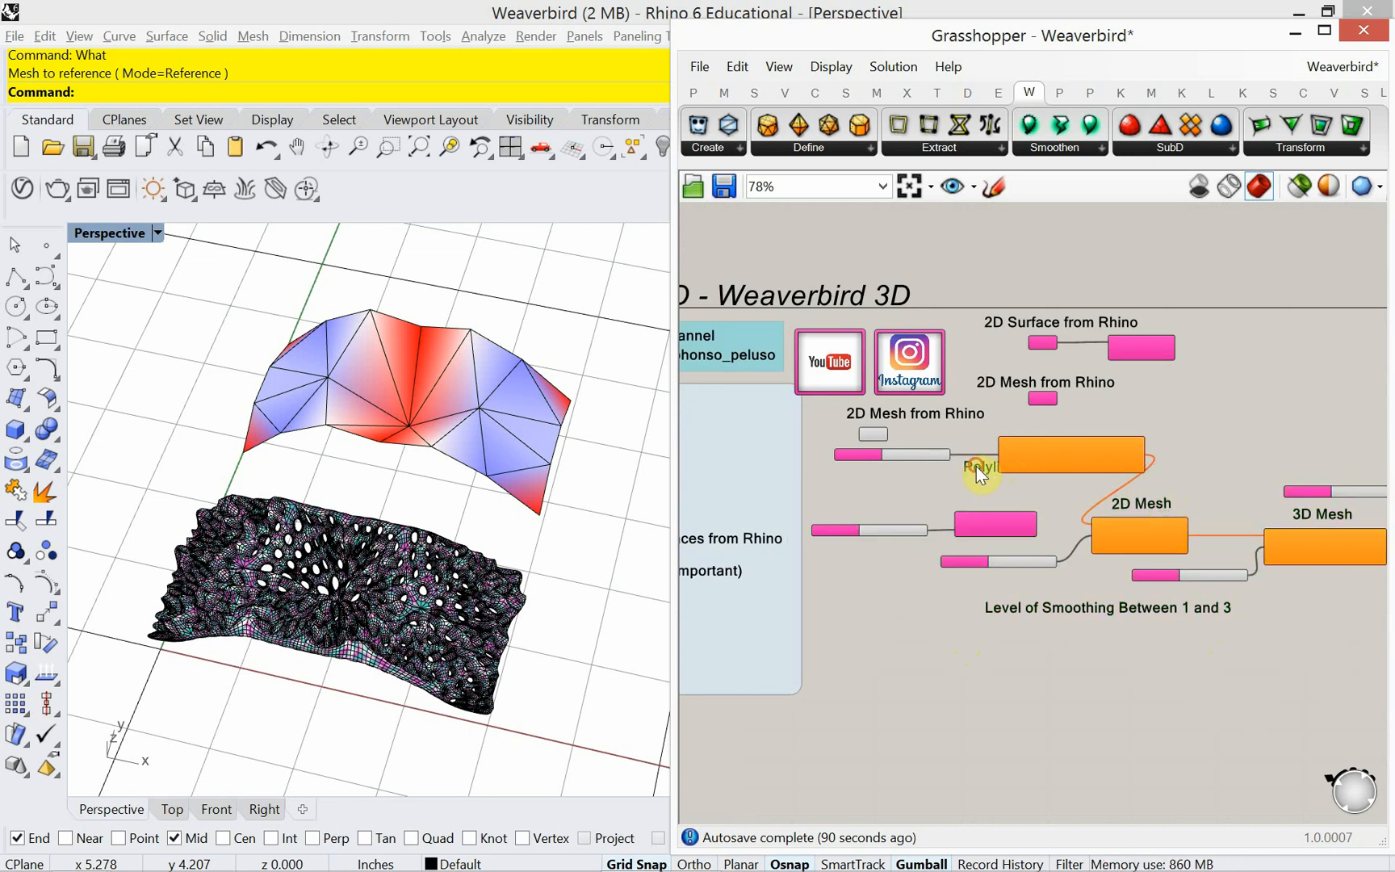
{"action": "left_click_drag", "start_coordinate": [979, 475], "coordinate": [975, 513]}
Connect the copied Mesh parameter to the Mesh/Curves input of the smoothing component that feeds 2D Mesh.
{"action": "scroll", "coordinate": [971, 501], "scroll_direction": "up", "scroll_amount": 5}
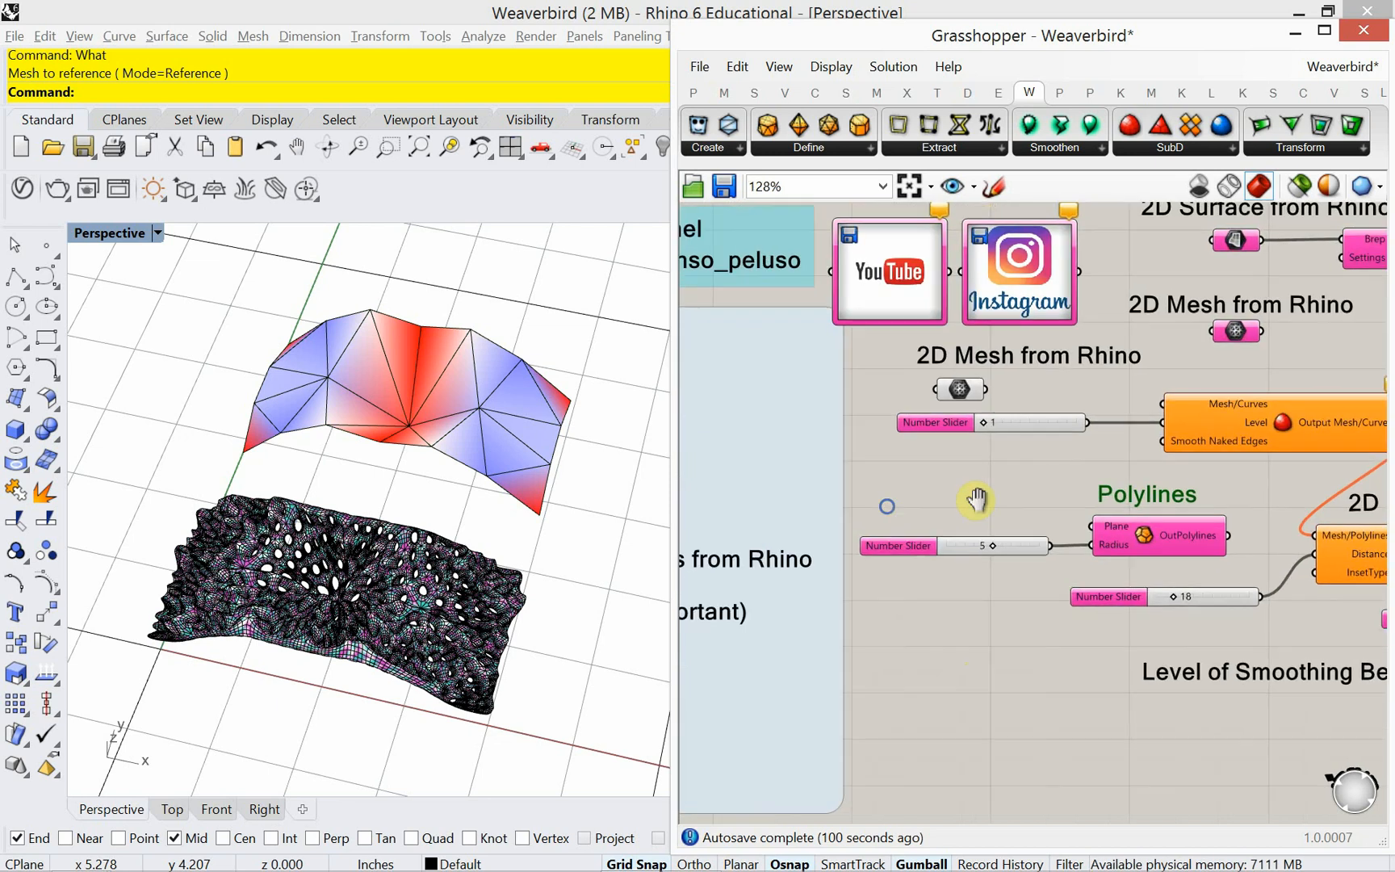
{"action": "left_click", "coordinate": [905, 385]}
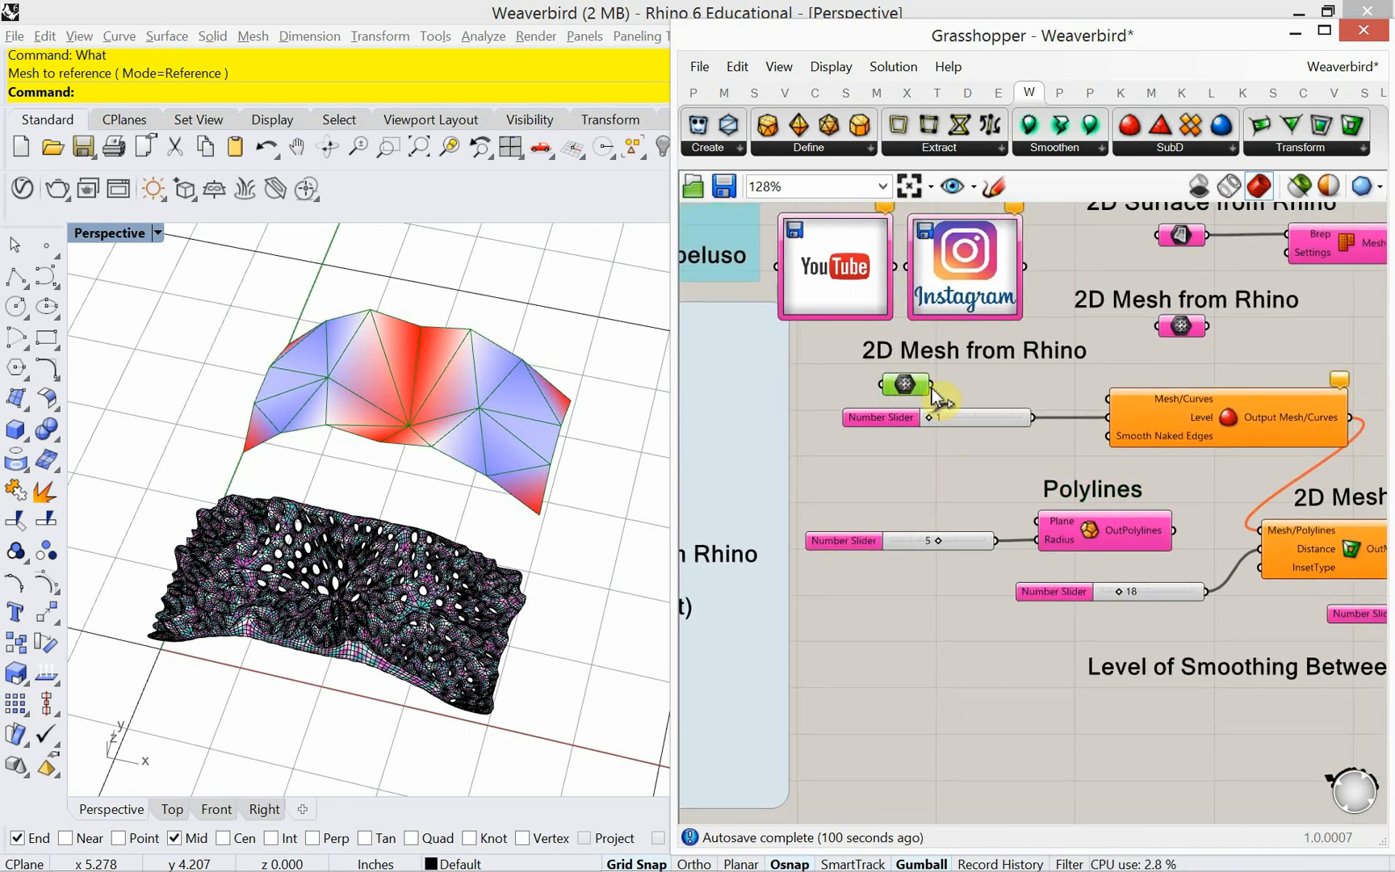
{"action": "left_click_drag", "start_coordinate": [931, 384], "coordinate": [1108, 398]}
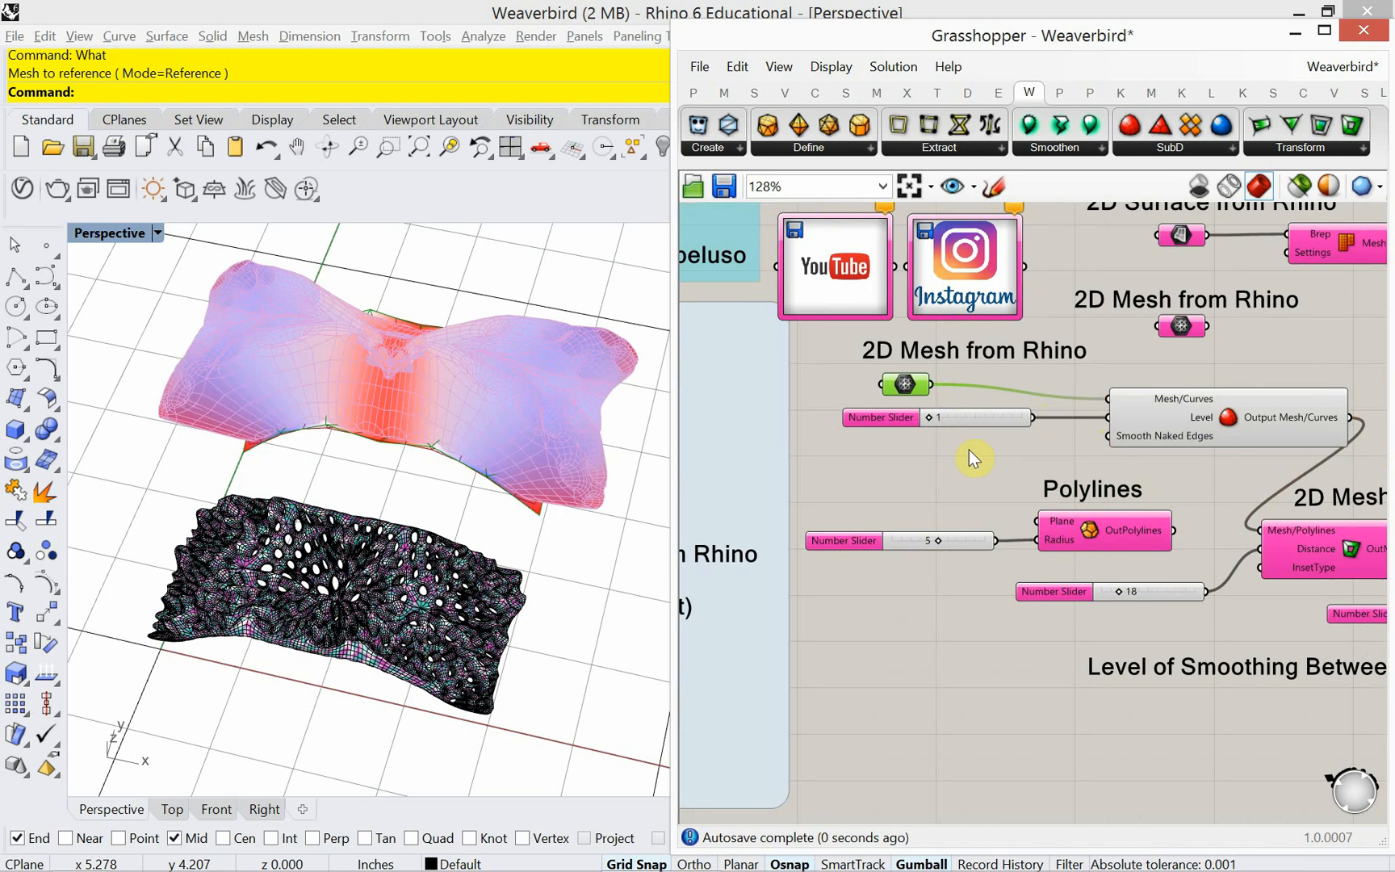
Disconnect the Catmull-Clark component's output from the Mesh/Polylines input of 2D Mesh, leaving its mesh and level inputs wired.
{"action": "left_click", "coordinate": [974, 425]}
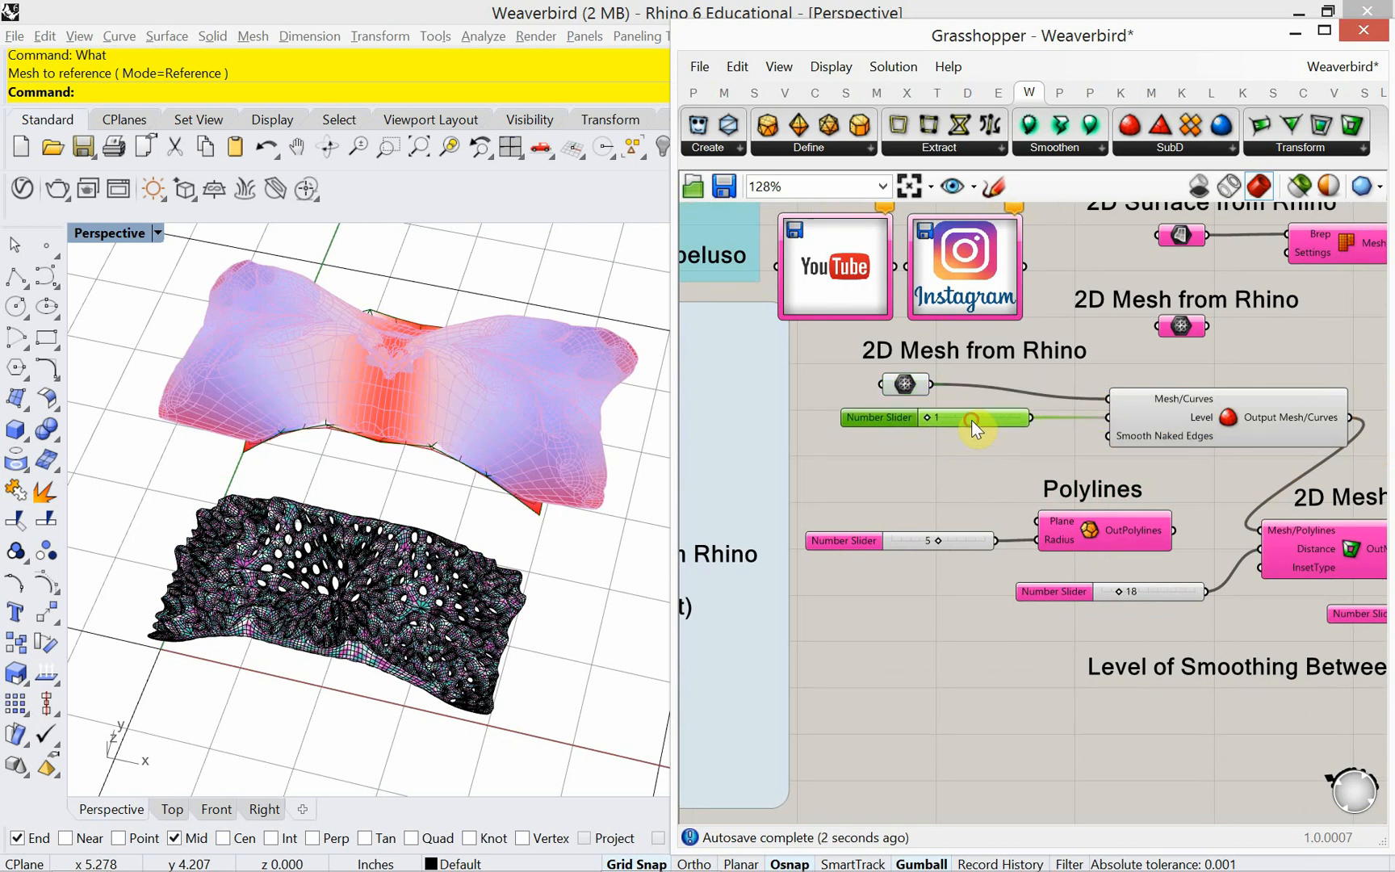
{"action": "left_click_drag", "start_coordinate": [902, 384], "coordinate": [886, 390]}
{"action": "right_click_drag", "start_coordinate": [374, 535], "coordinate": [384, 473]}
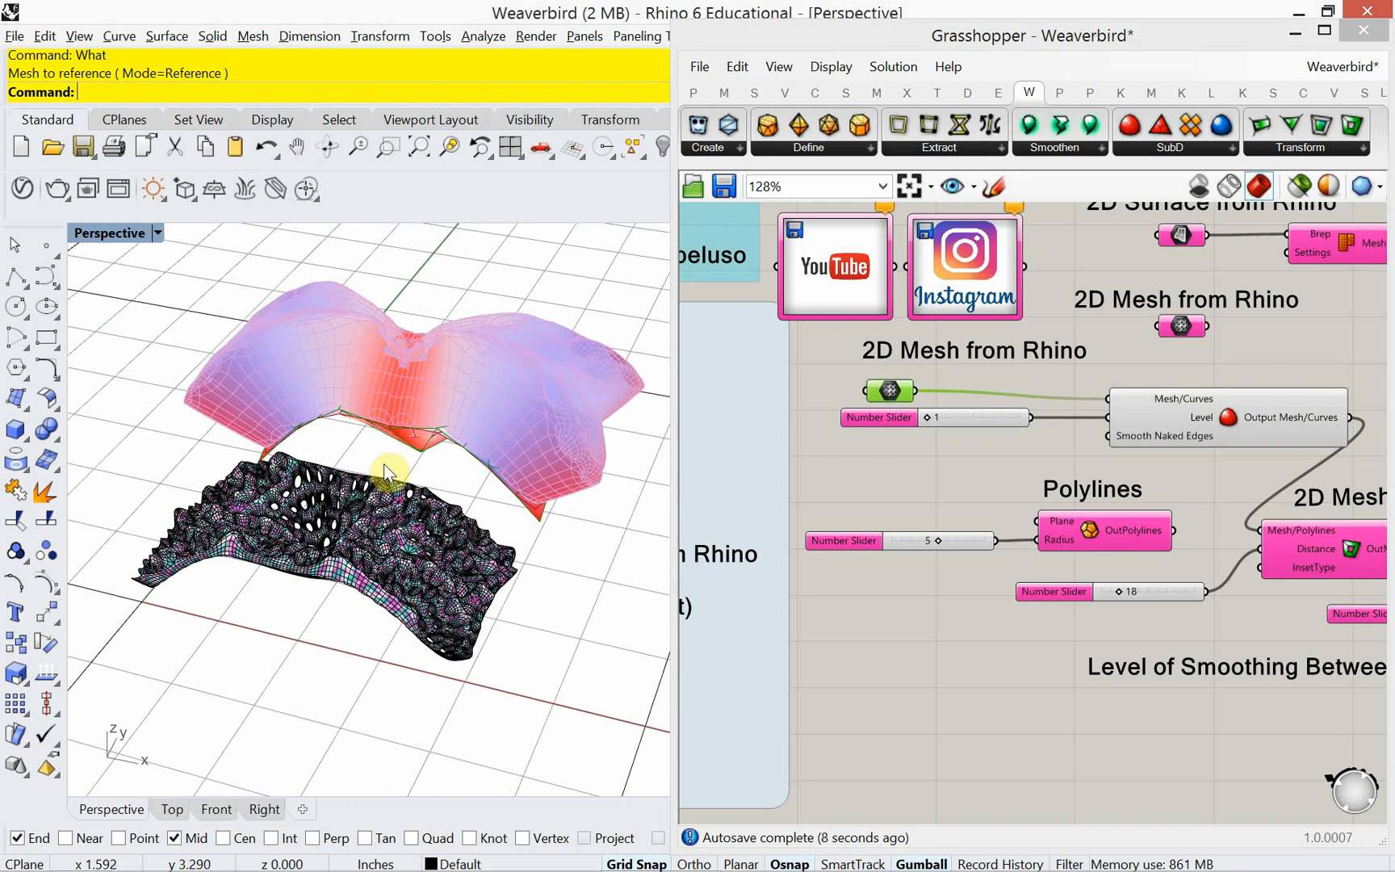
{"action": "right_click_drag", "start_coordinate": [1116, 436], "coordinate": [958, 432]}
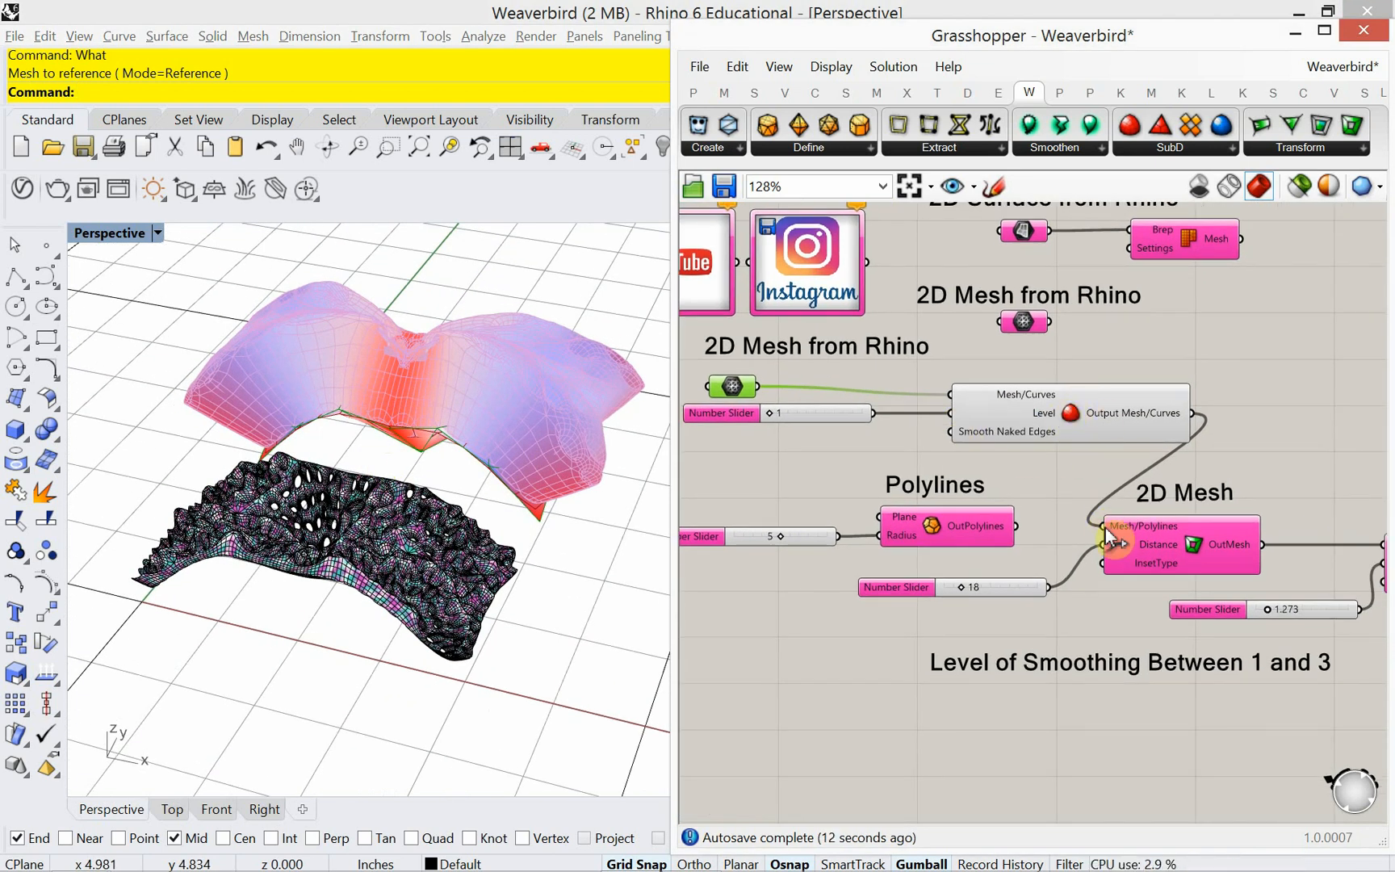
{"action": "left_click_drag", "start_coordinate": [1105, 527], "coordinate": [1196, 424]}
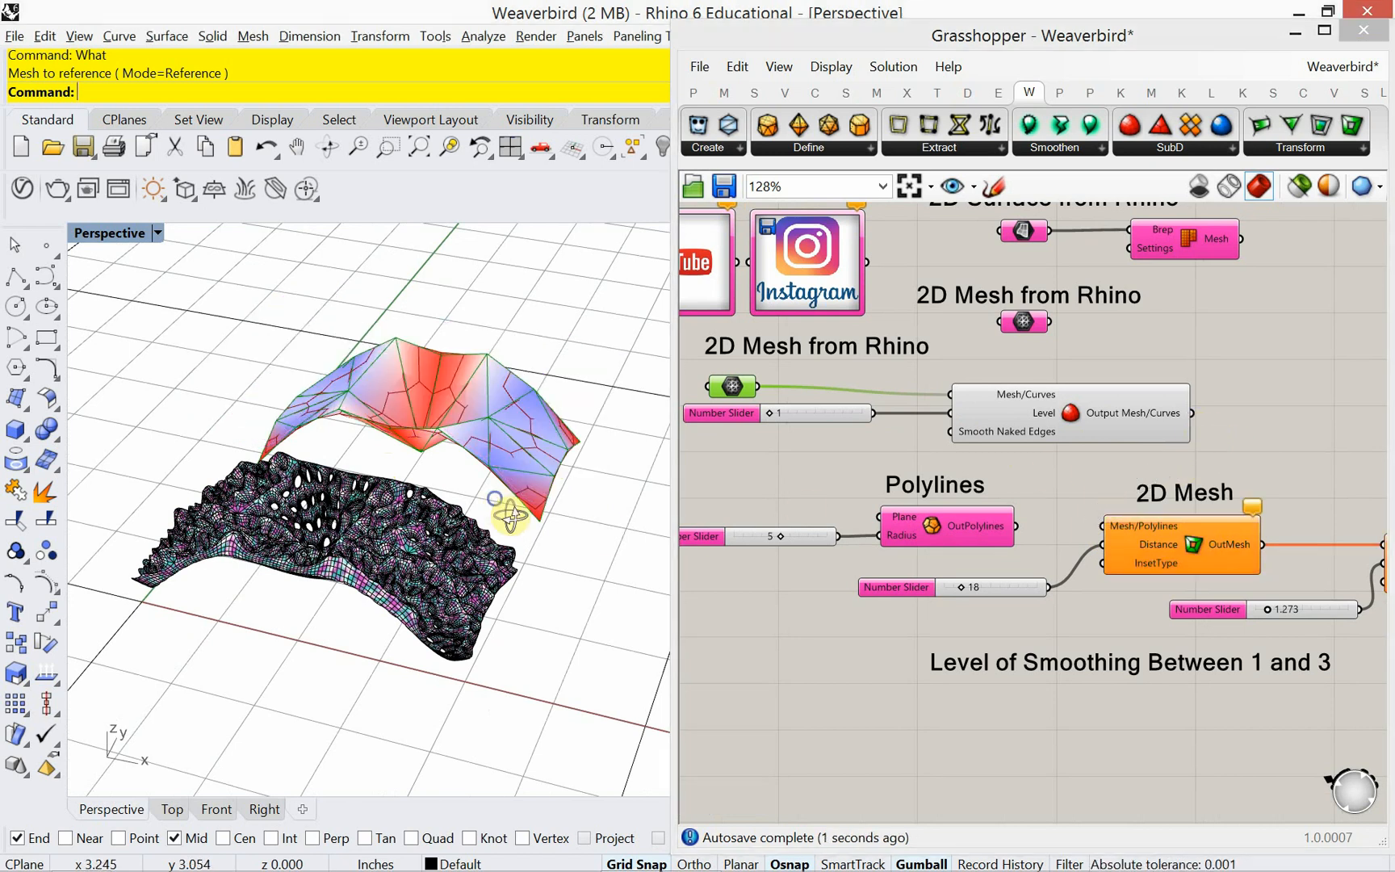
Examine the unsmoothed mesh in the viewport and review the topic list panel covering mesh subdivision, Catmull Clark, Constant Quads and Loop.
{"action": "right_click_drag", "start_coordinate": [509, 515], "coordinate": [402, 502]}
{"action": "scroll", "coordinate": [474, 517], "scroll_direction": "up", "scroll_amount": 2}
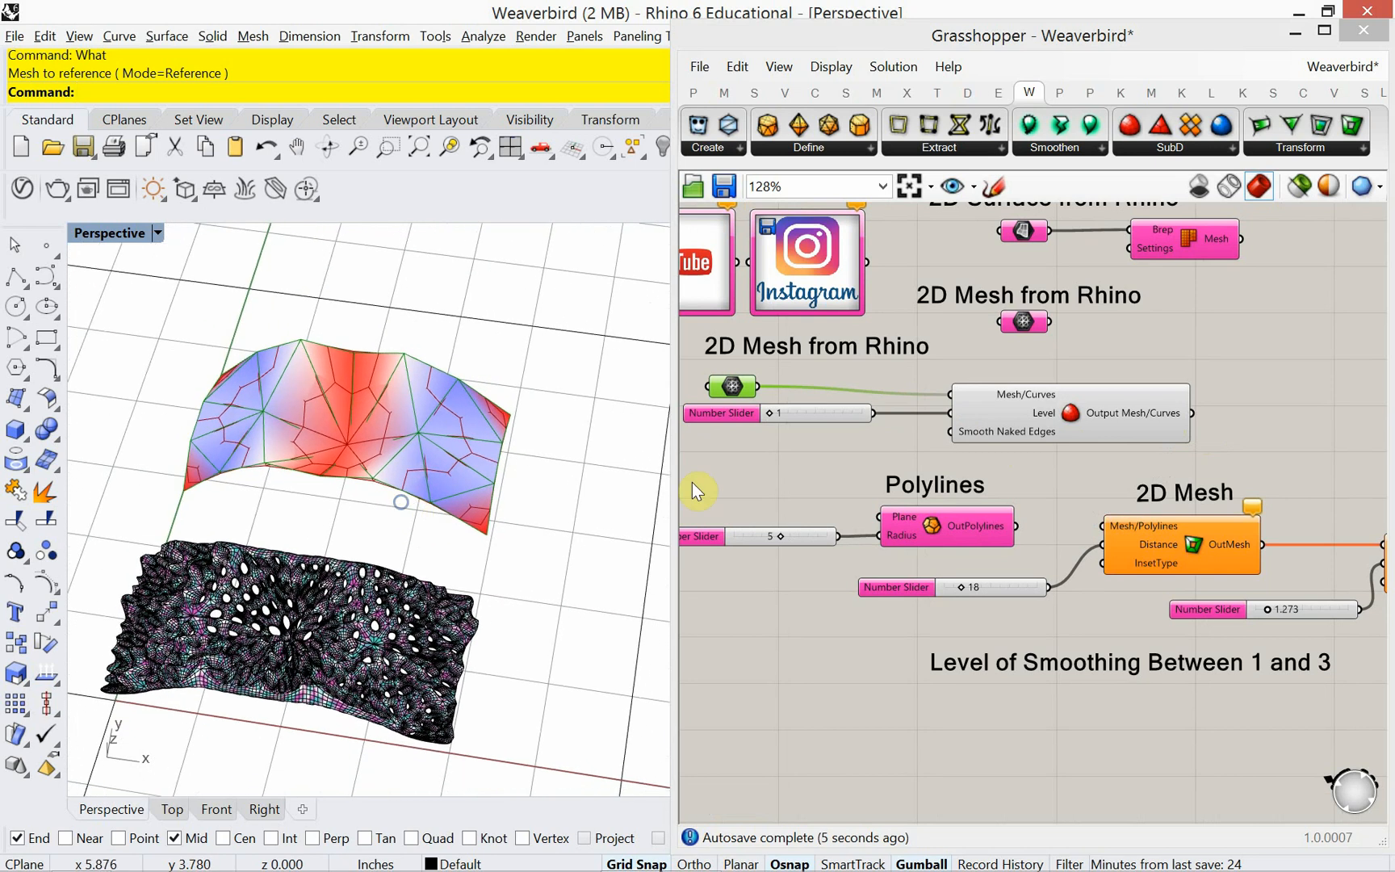
{"action": "right_click_drag", "start_coordinate": [790, 486], "coordinate": [1006, 490]}
{"action": "scroll", "coordinate": [1034, 502], "scroll_direction": "down", "scroll_amount": 2}
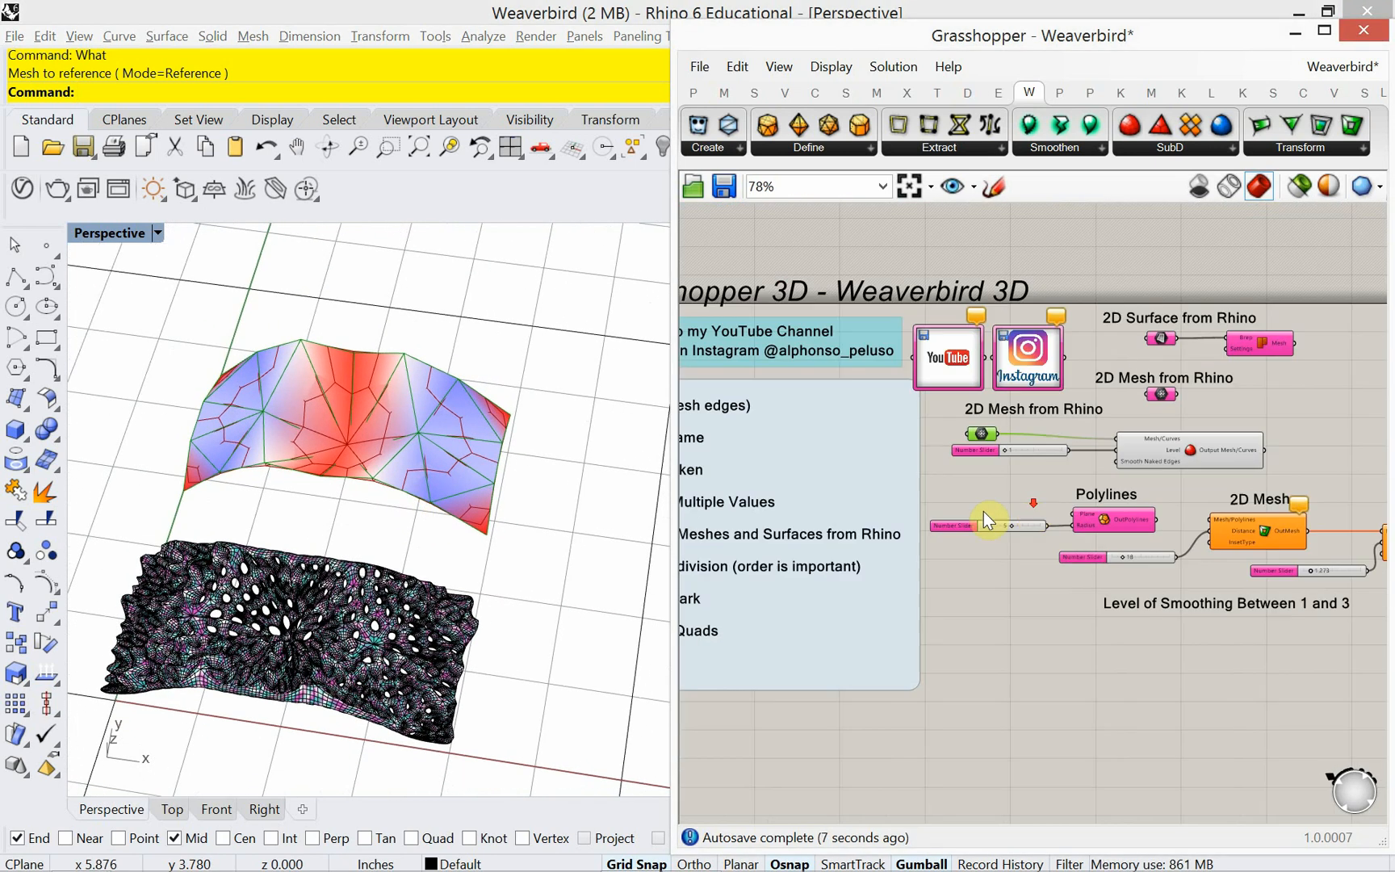
{"action": "right_click_drag", "start_coordinate": [928, 511], "coordinate": [1099, 470]}
{"action": "scroll", "coordinate": [824, 543], "scroll_direction": "up", "scroll_amount": 1}
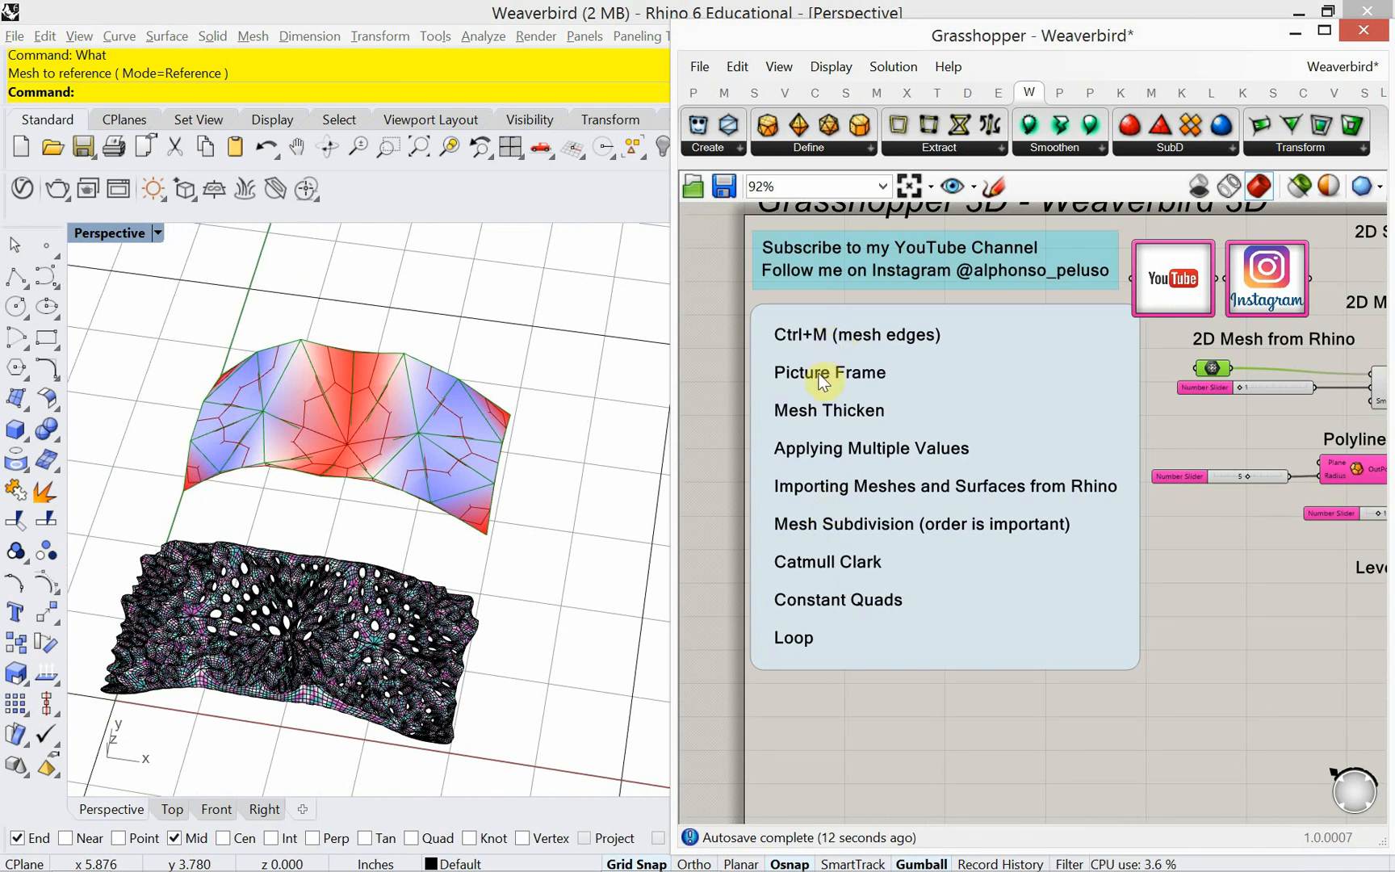
{"action": "left_click", "coordinate": [856, 449]}
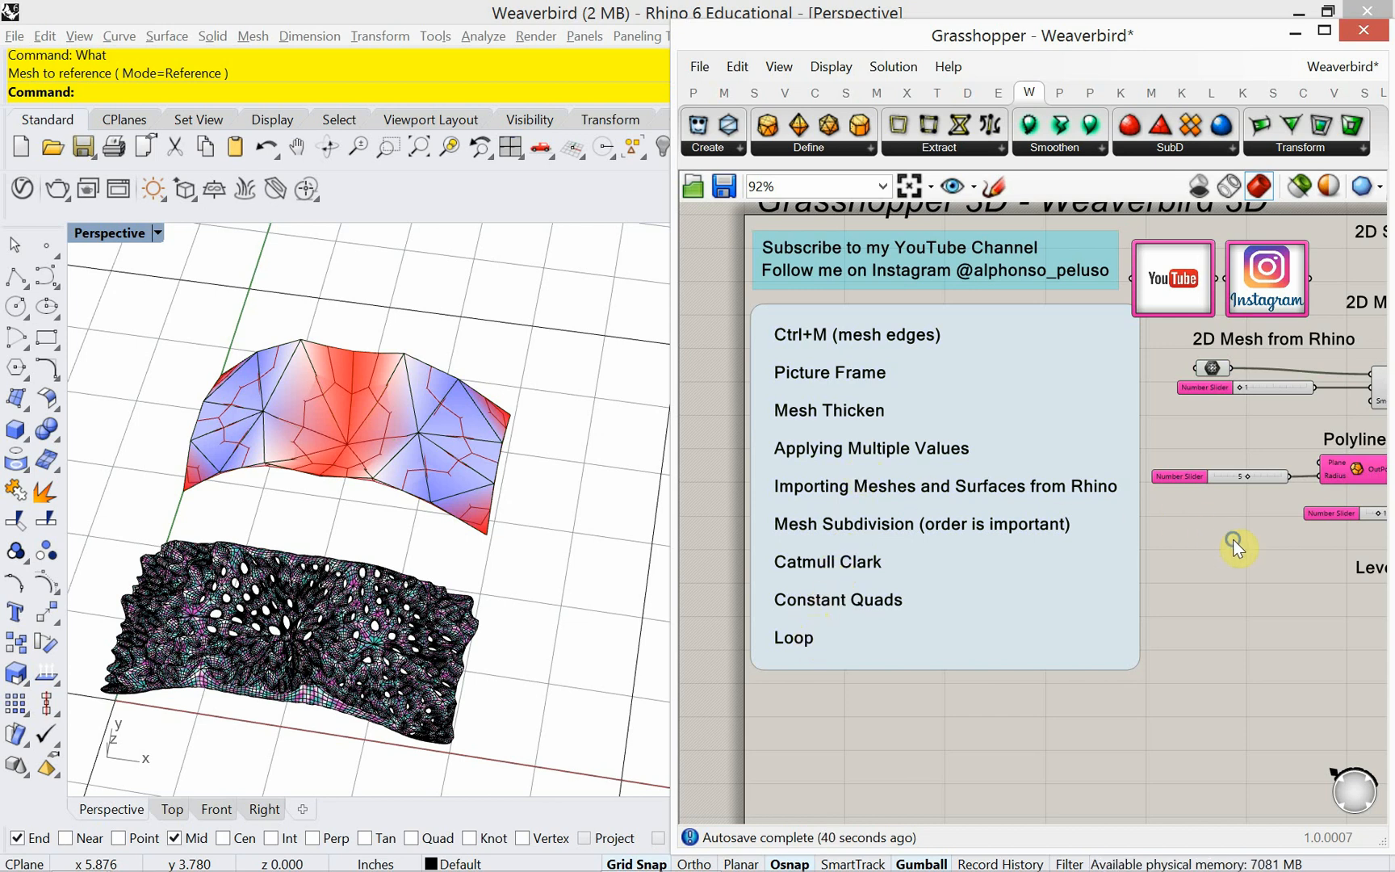
{"action": "right_click_drag", "start_coordinate": [1233, 540], "coordinate": [1003, 547]}
{"action": "right_click_drag", "start_coordinate": [1042, 433], "coordinate": [954, 465]}
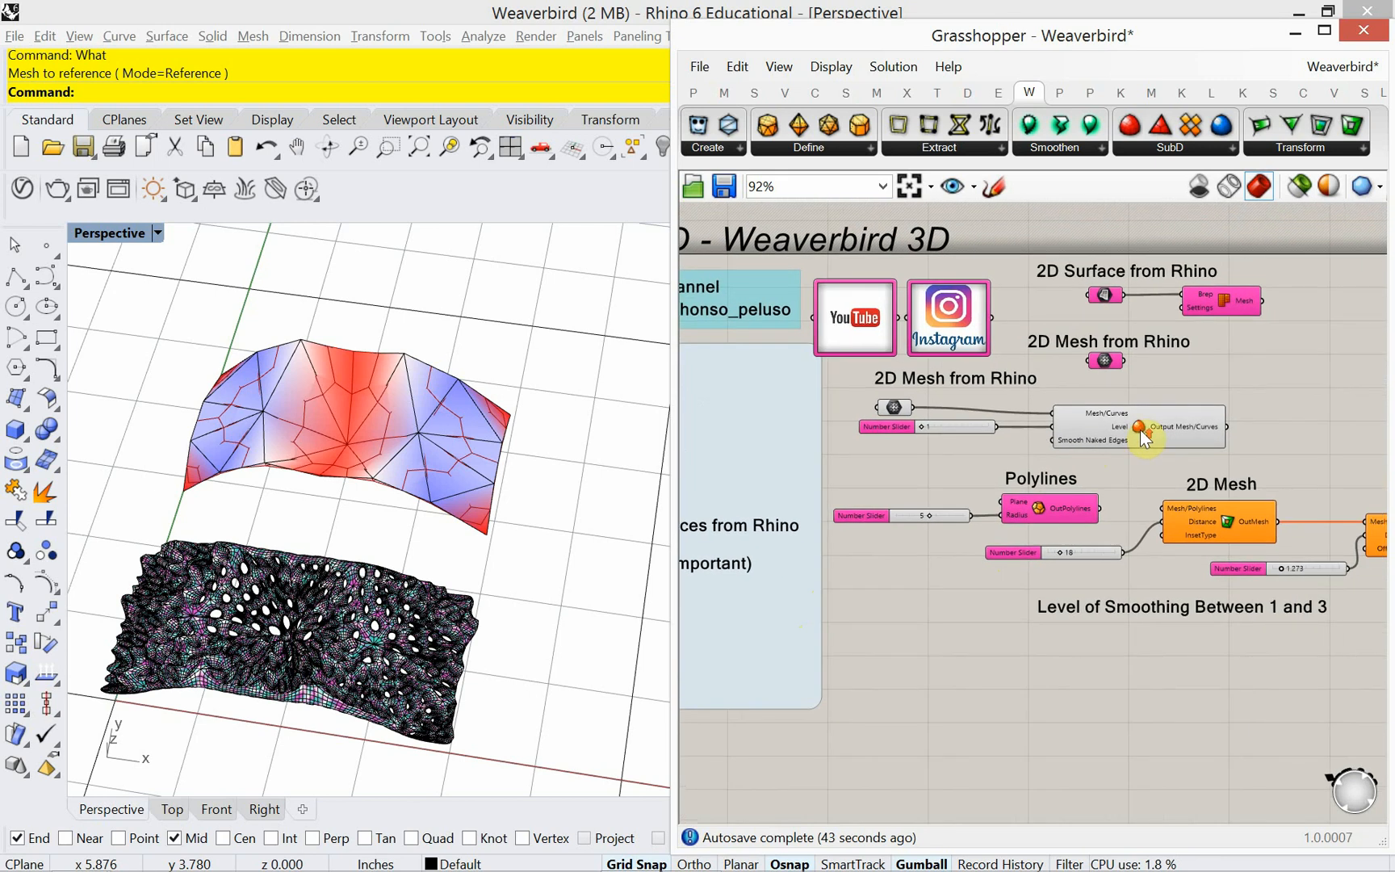
Hide the original coarse mesh in the Rhino viewport.
{"action": "scroll", "coordinate": [1142, 435], "scroll_direction": "up", "scroll_amount": 3}
{"action": "left_click", "coordinate": [1141, 434]}
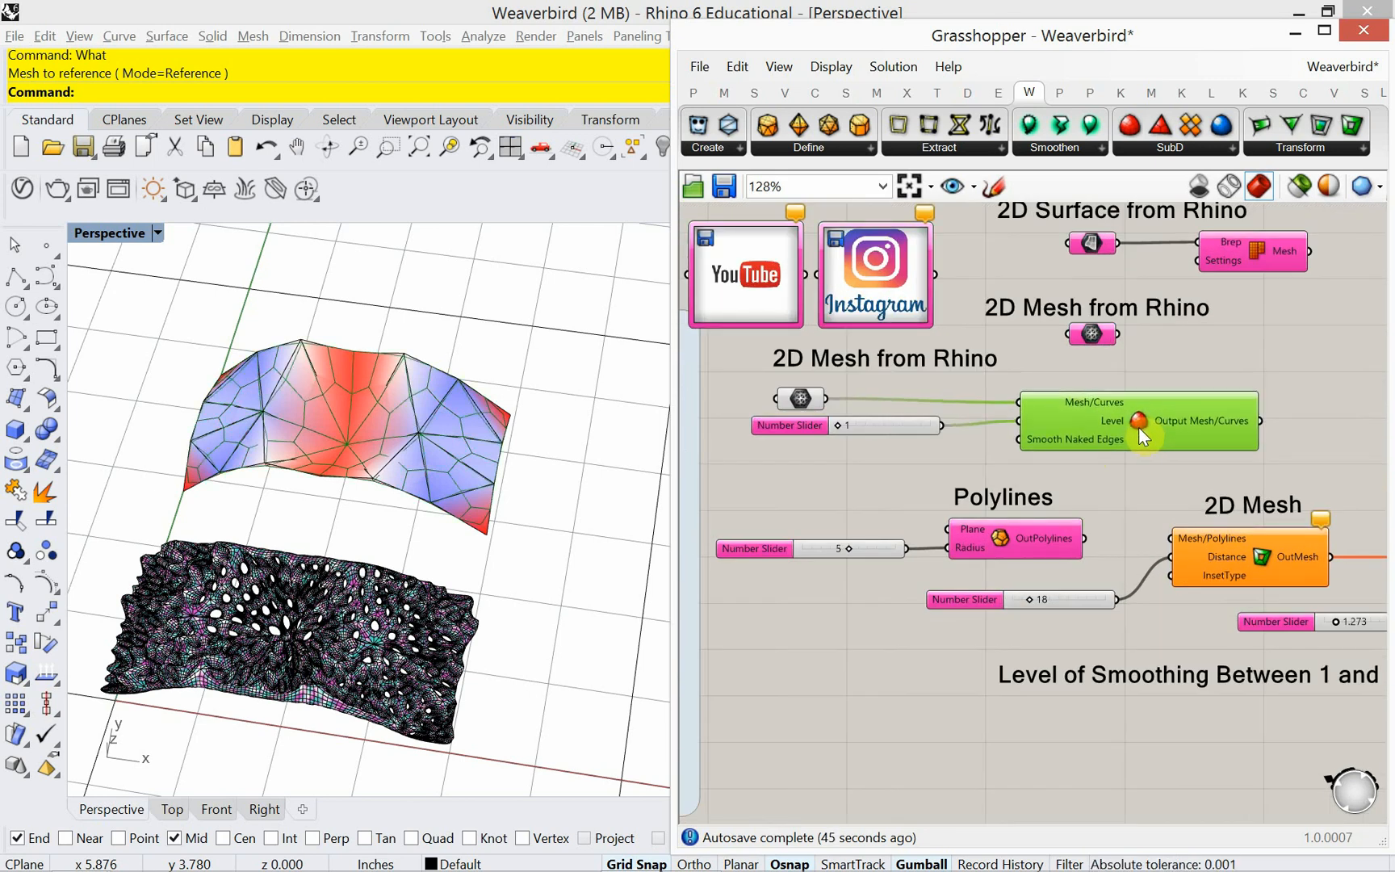
{"action": "right_click_drag", "start_coordinate": [1043, 461], "coordinate": [923, 480]}
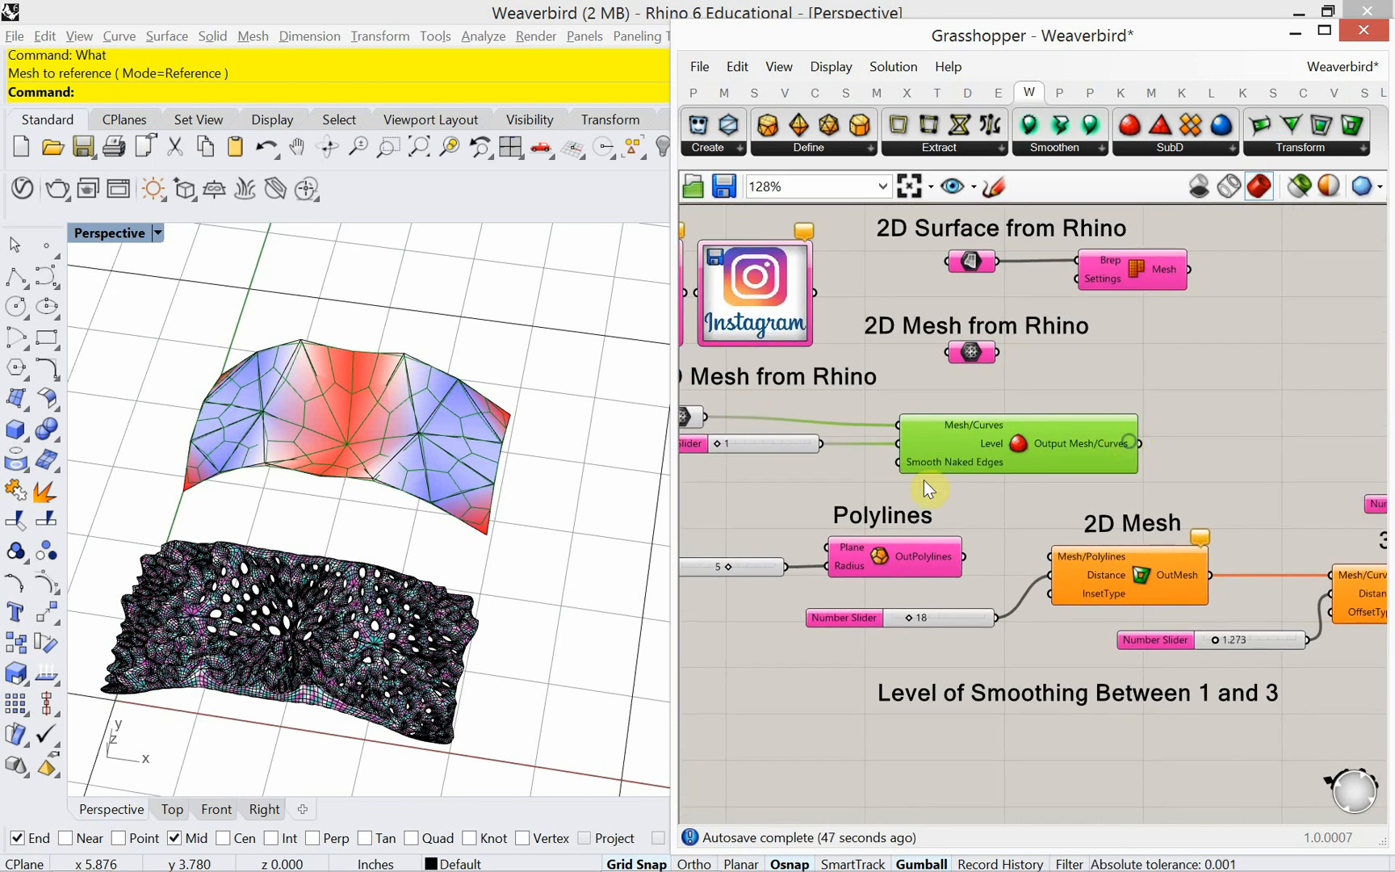
{"action": "left_click", "coordinate": [497, 467]}
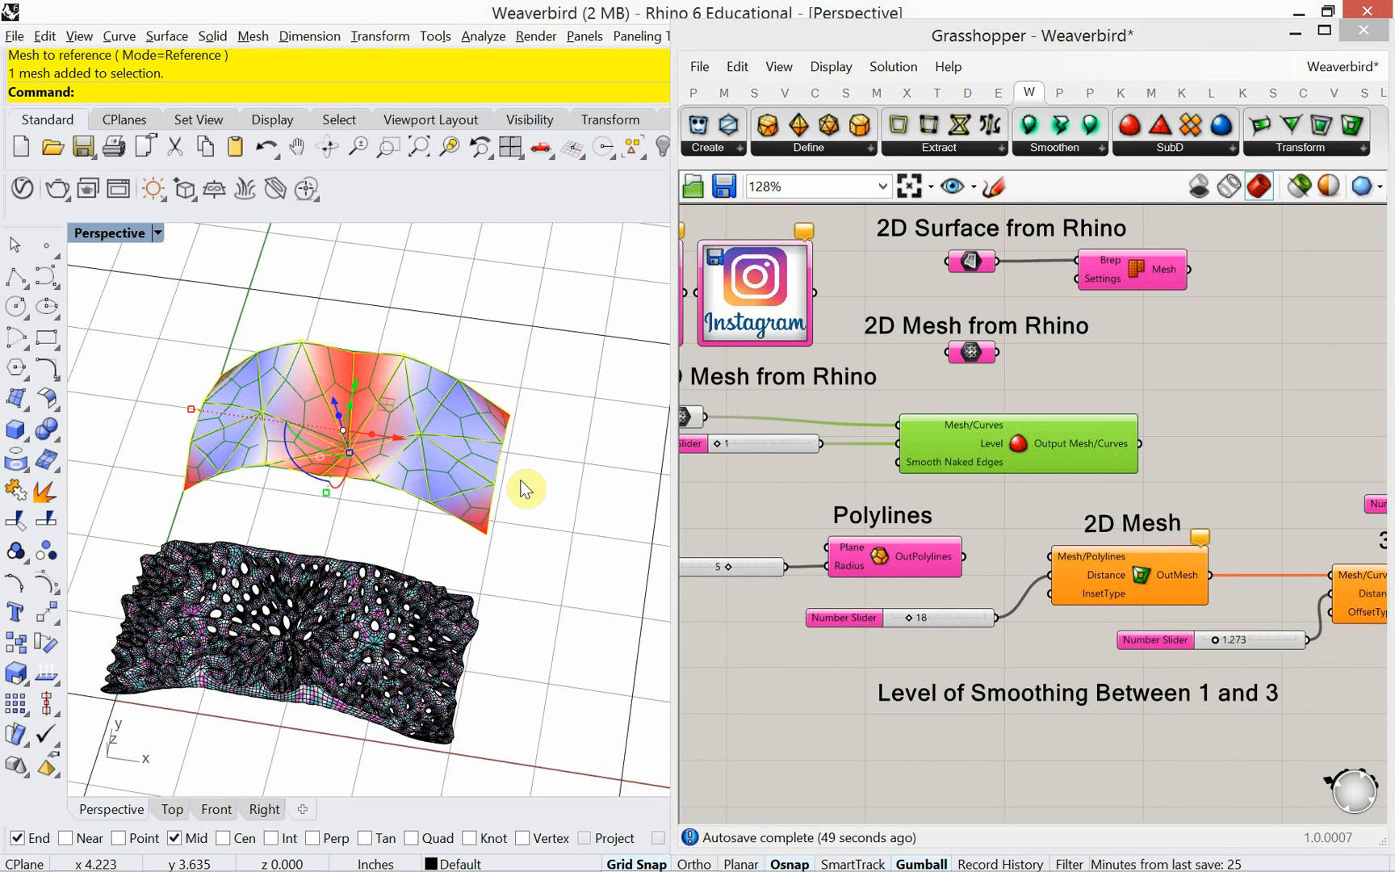
{"action": "type", "text": "Hide"}
{"action": "key", "text": "Return"}
Turn off the preview of the Mesh parameter that feeds the Catmull-Clark component.
{"action": "right_click_drag", "start_coordinate": [691, 456], "coordinate": [832, 476]}
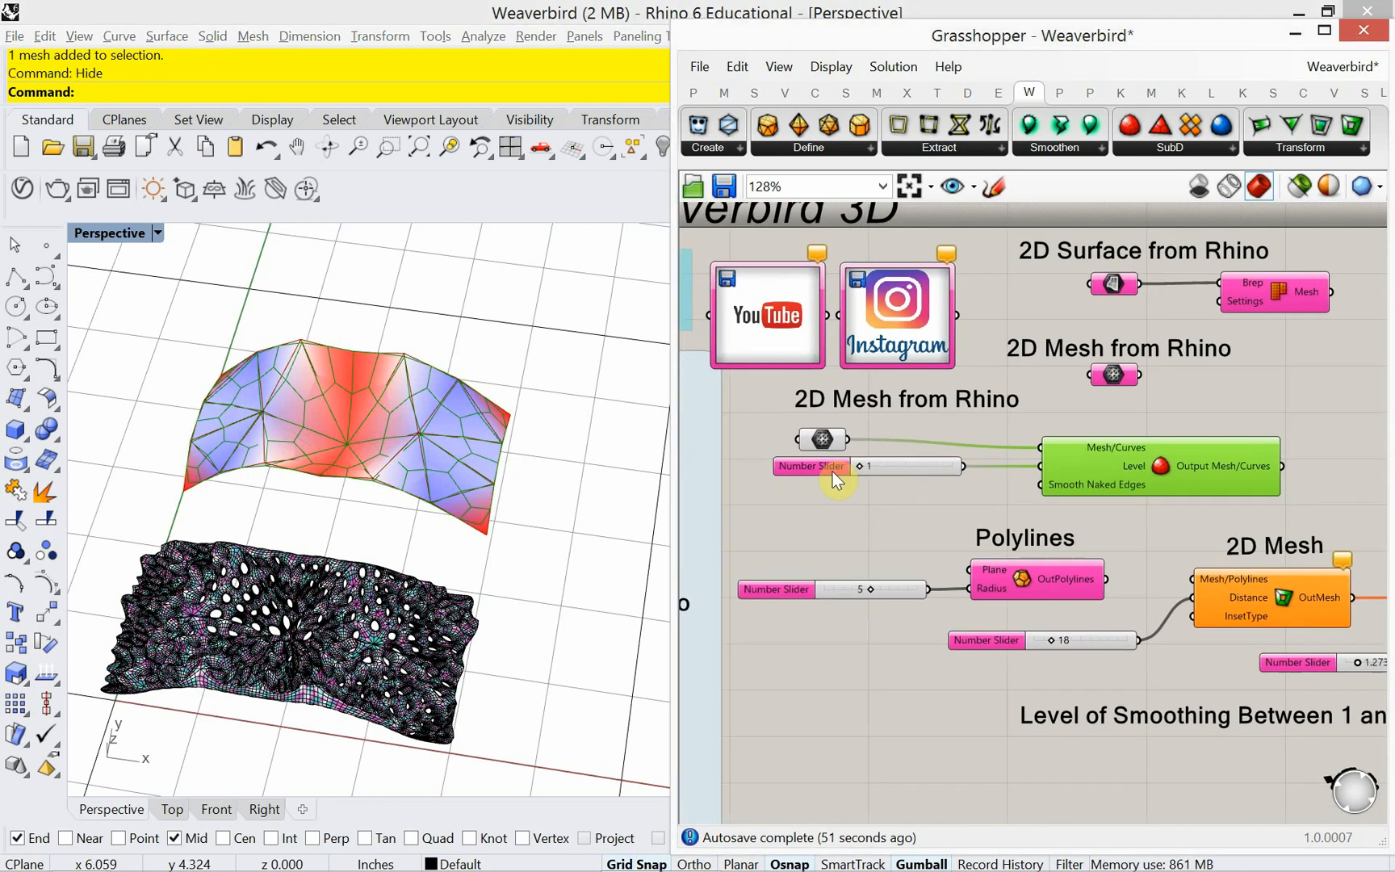
{"action": "left_click", "coordinate": [821, 444]}
{"action": "right_click", "coordinate": [881, 416]}
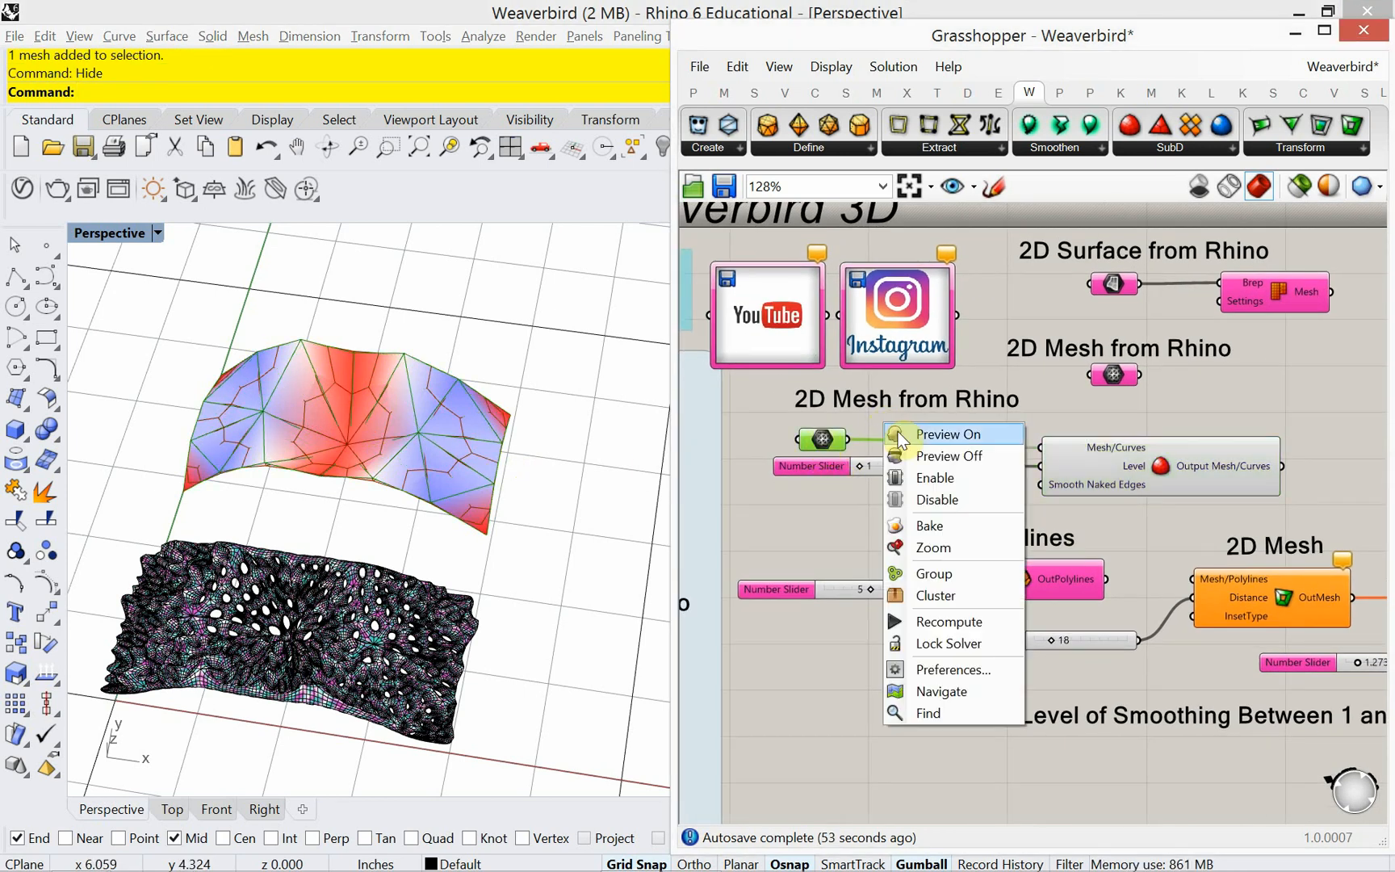
{"action": "left_click", "coordinate": [925, 455]}
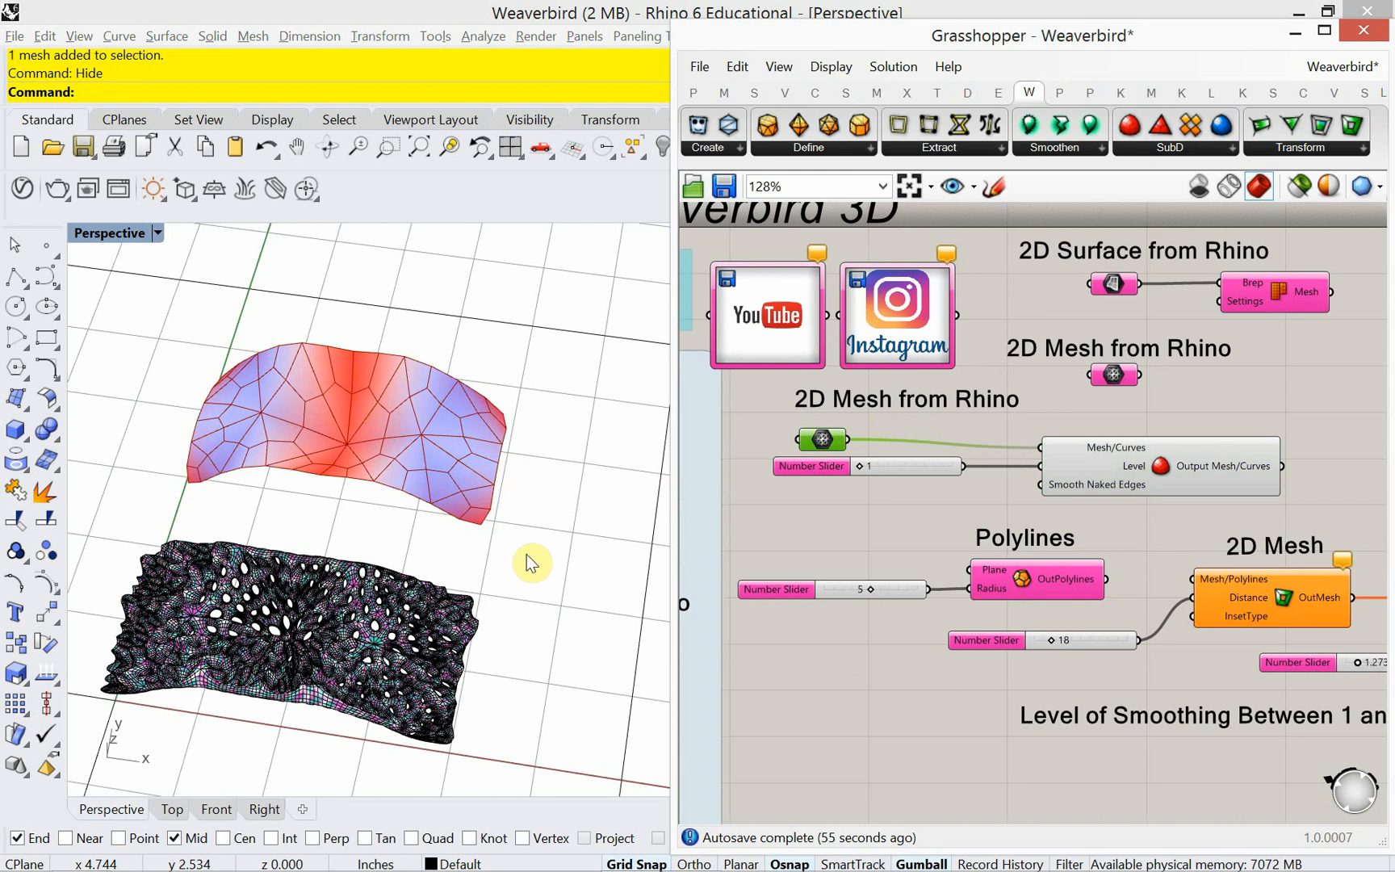
Inspect the smoothed mesh in the viewport and read the Catmull-Clark component's description.
{"action": "right_click_drag", "start_coordinate": [526, 554], "coordinate": [389, 489]}
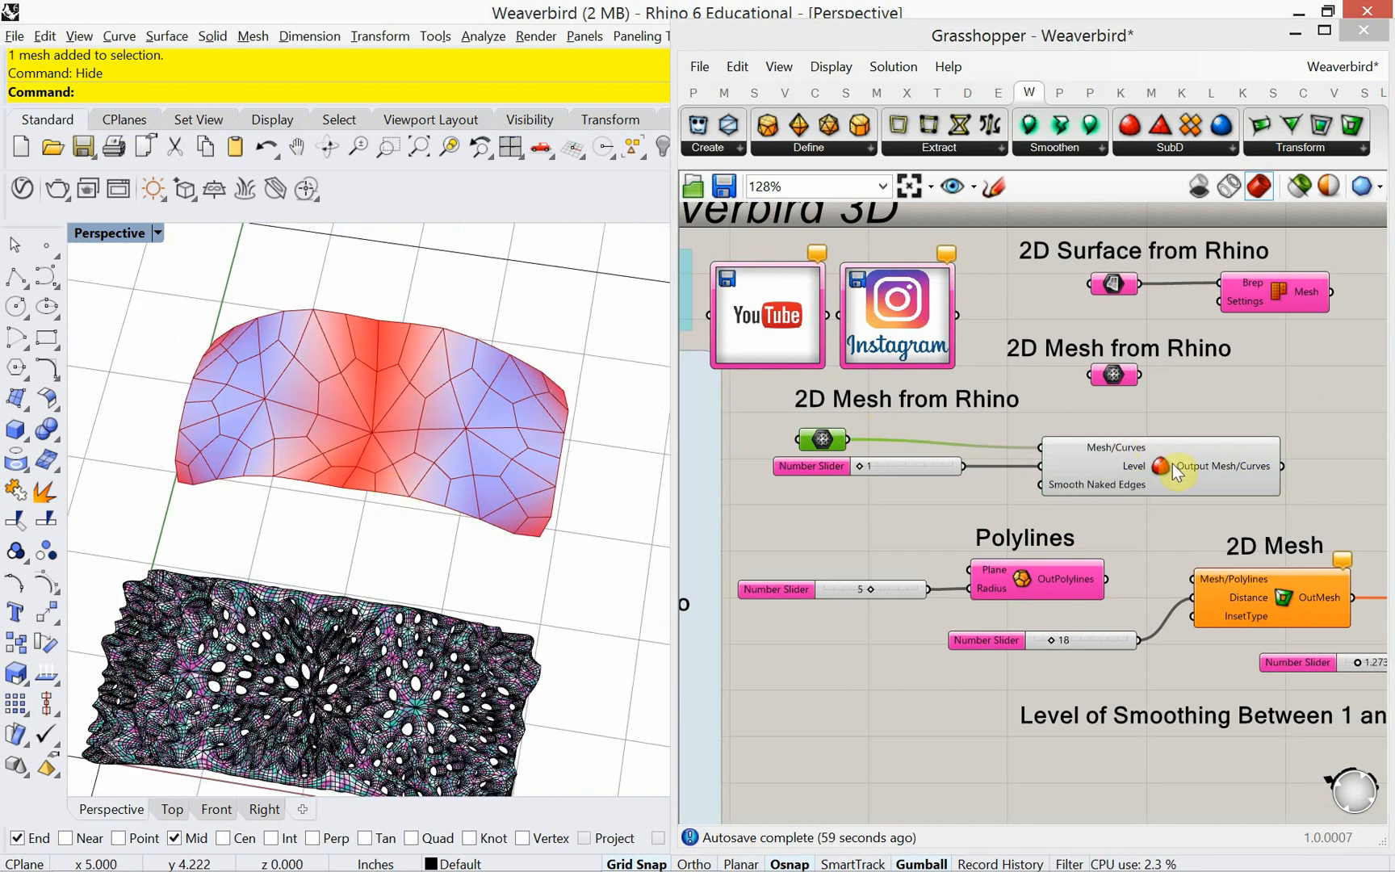
{"action": "mouse_move", "coordinate": [1173, 464]}
{"action": "left_mouse_down"}
{"action": "mouse_move", "coordinate": [1166, 443]}
{"action": "mouse_move", "coordinate": [1170, 455]}
{"action": "left_mouse_up"}
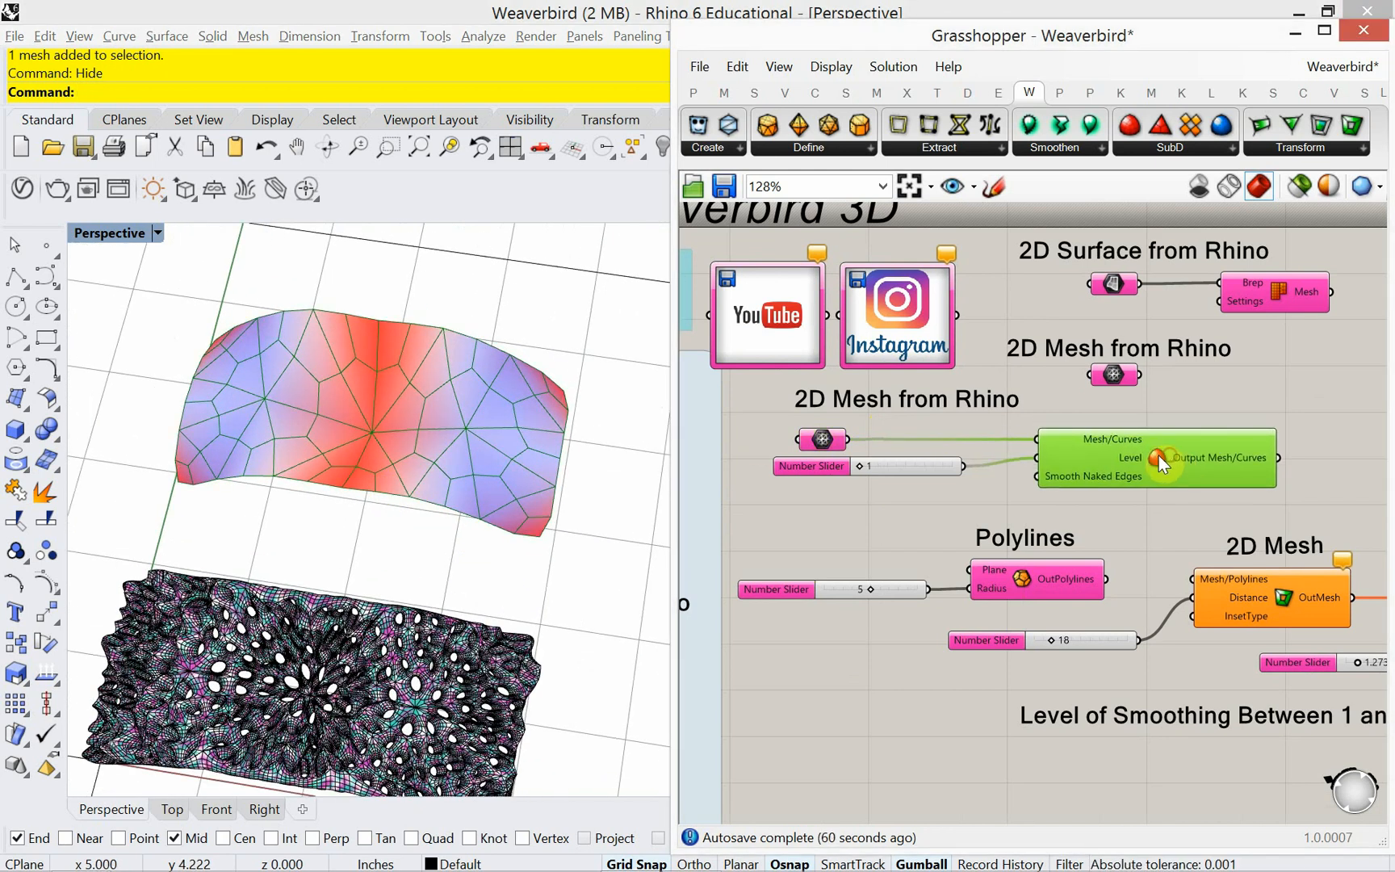
{"action": "mouse_move", "coordinate": [1159, 455]}
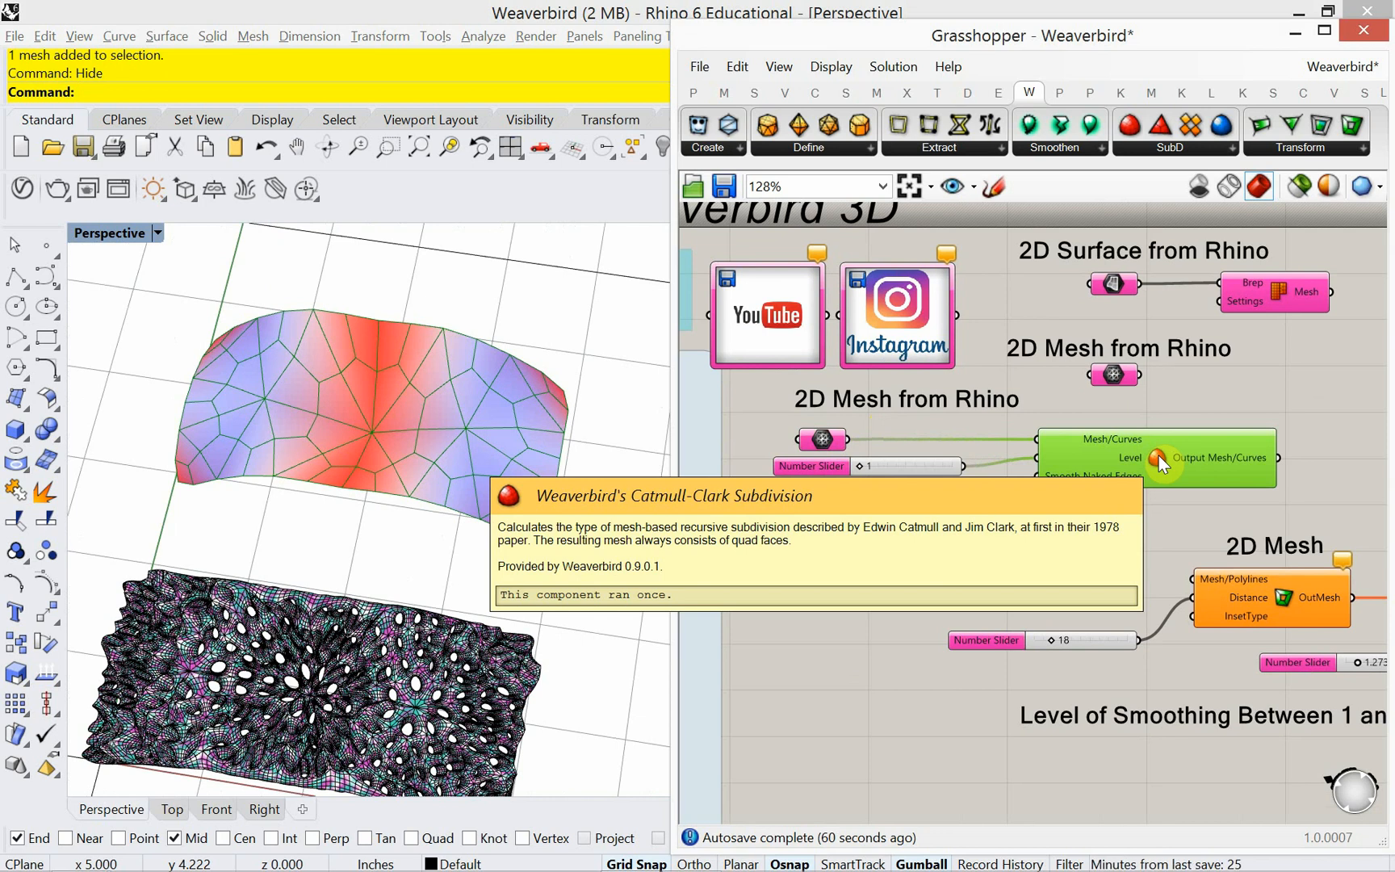
{"action": "right_click_drag", "start_coordinate": [1213, 403], "coordinate": [1098, 447]}
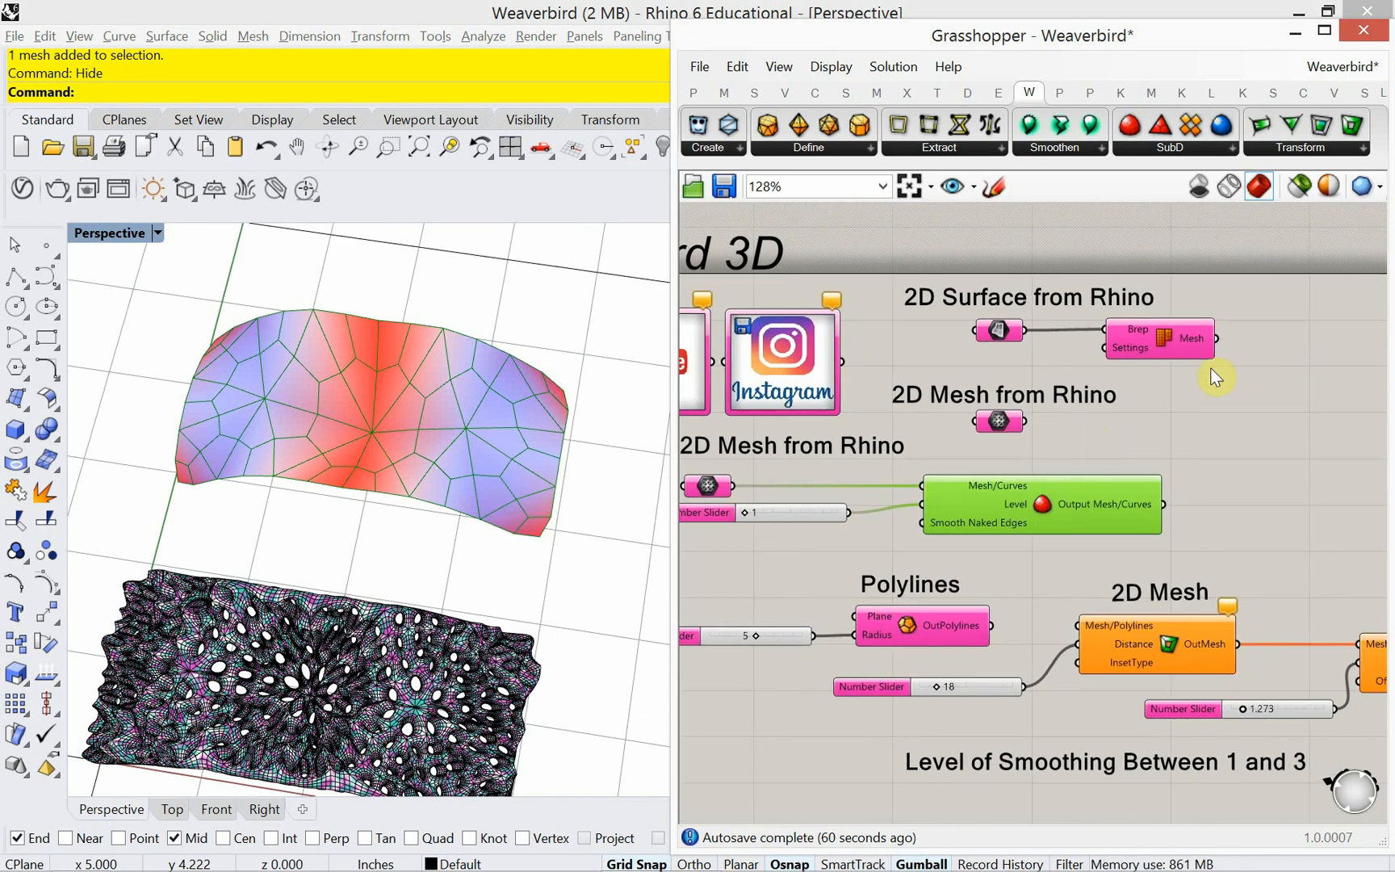
Add a Mesh Surface component beside the Mesh Brep component of the 2D surface group.
{"action": "left_click", "coordinate": [1165, 333]}
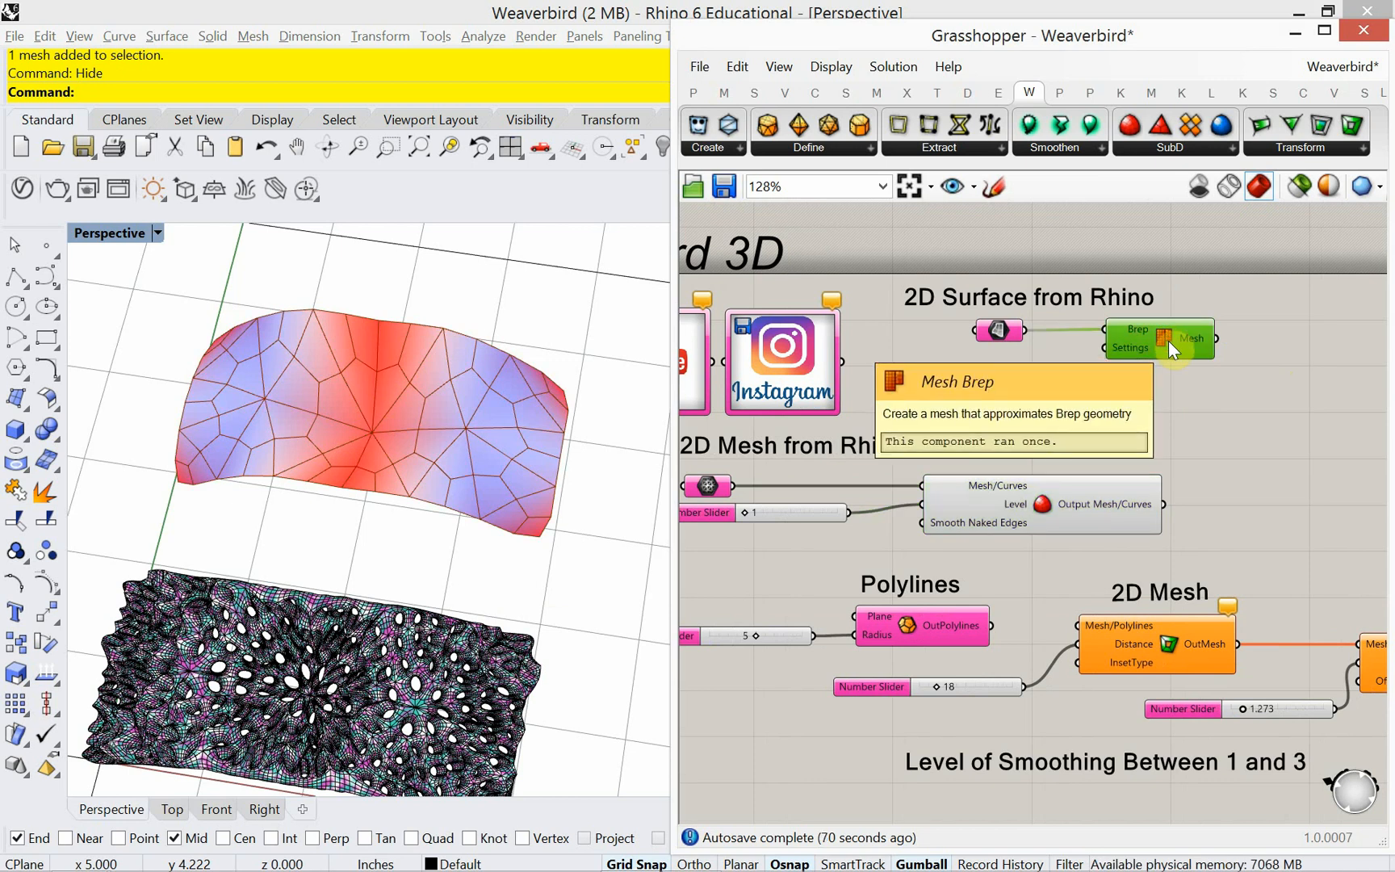
{"action": "double_click", "coordinate": [1267, 371]}
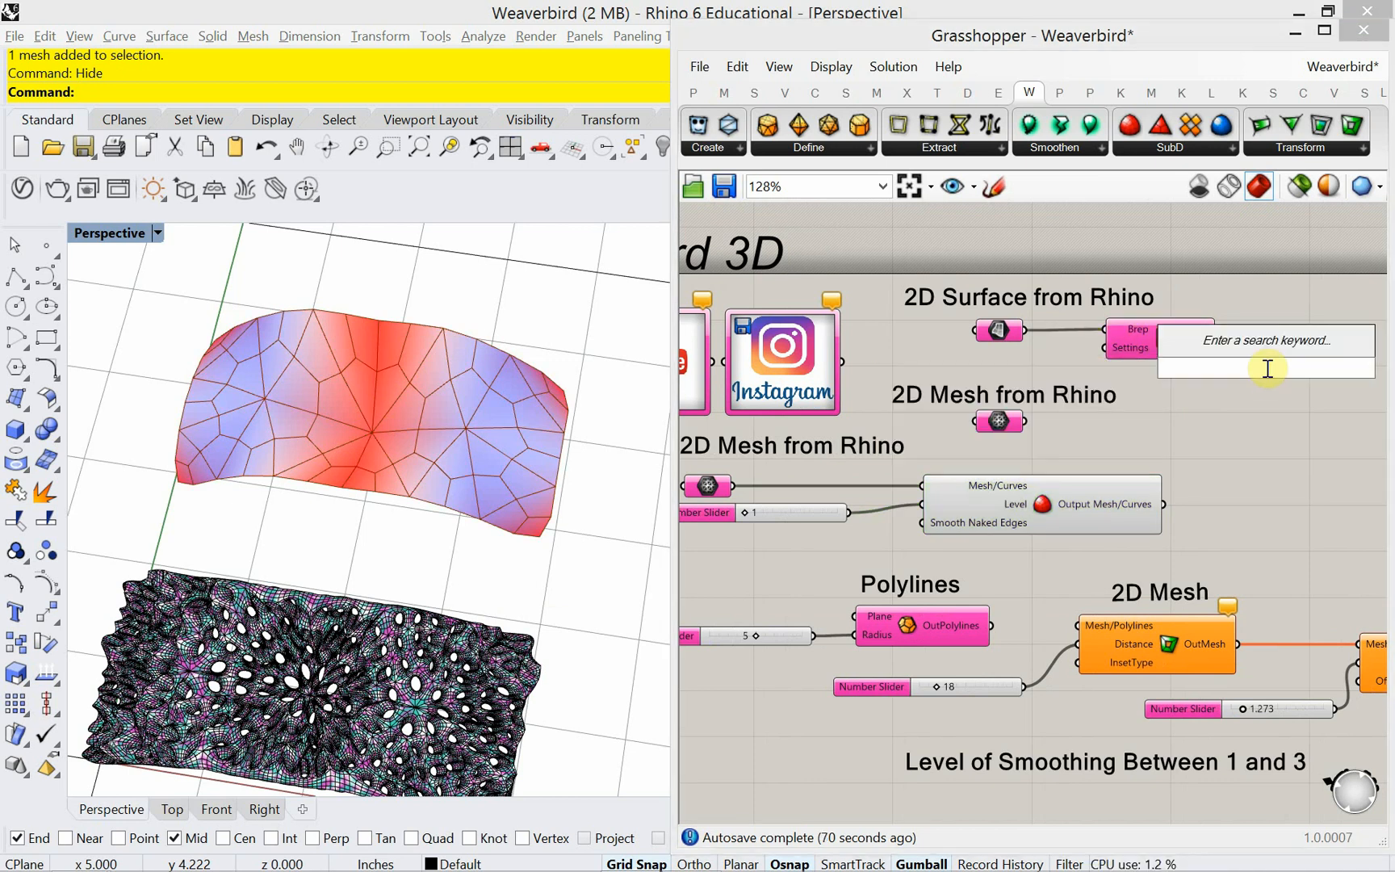
{"action": "type", "text": "MESH"}
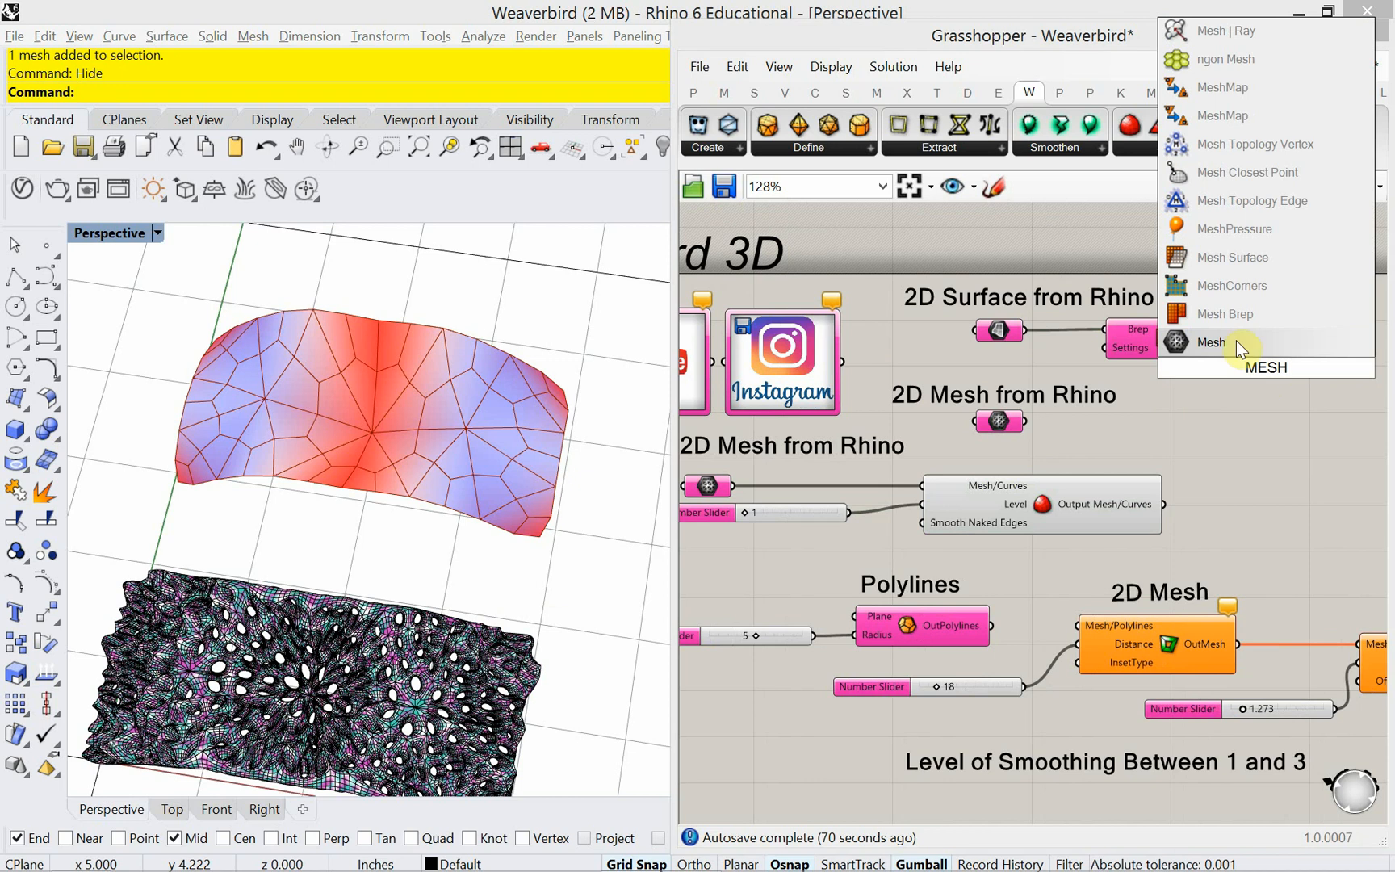
{"action": "left_click", "coordinate": [1243, 260]}
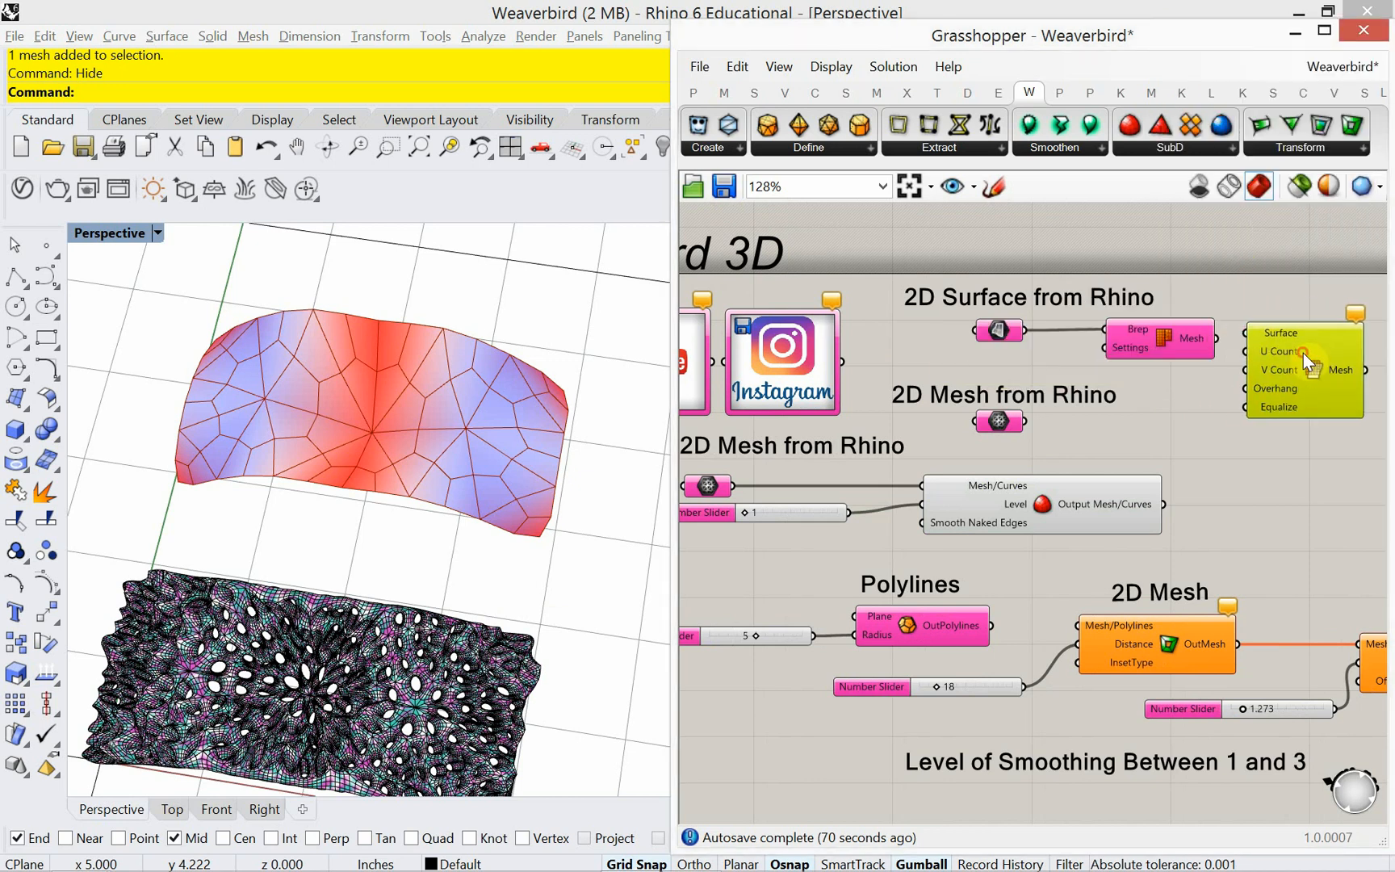
{"action": "mouse_move", "coordinate": [1309, 372]}
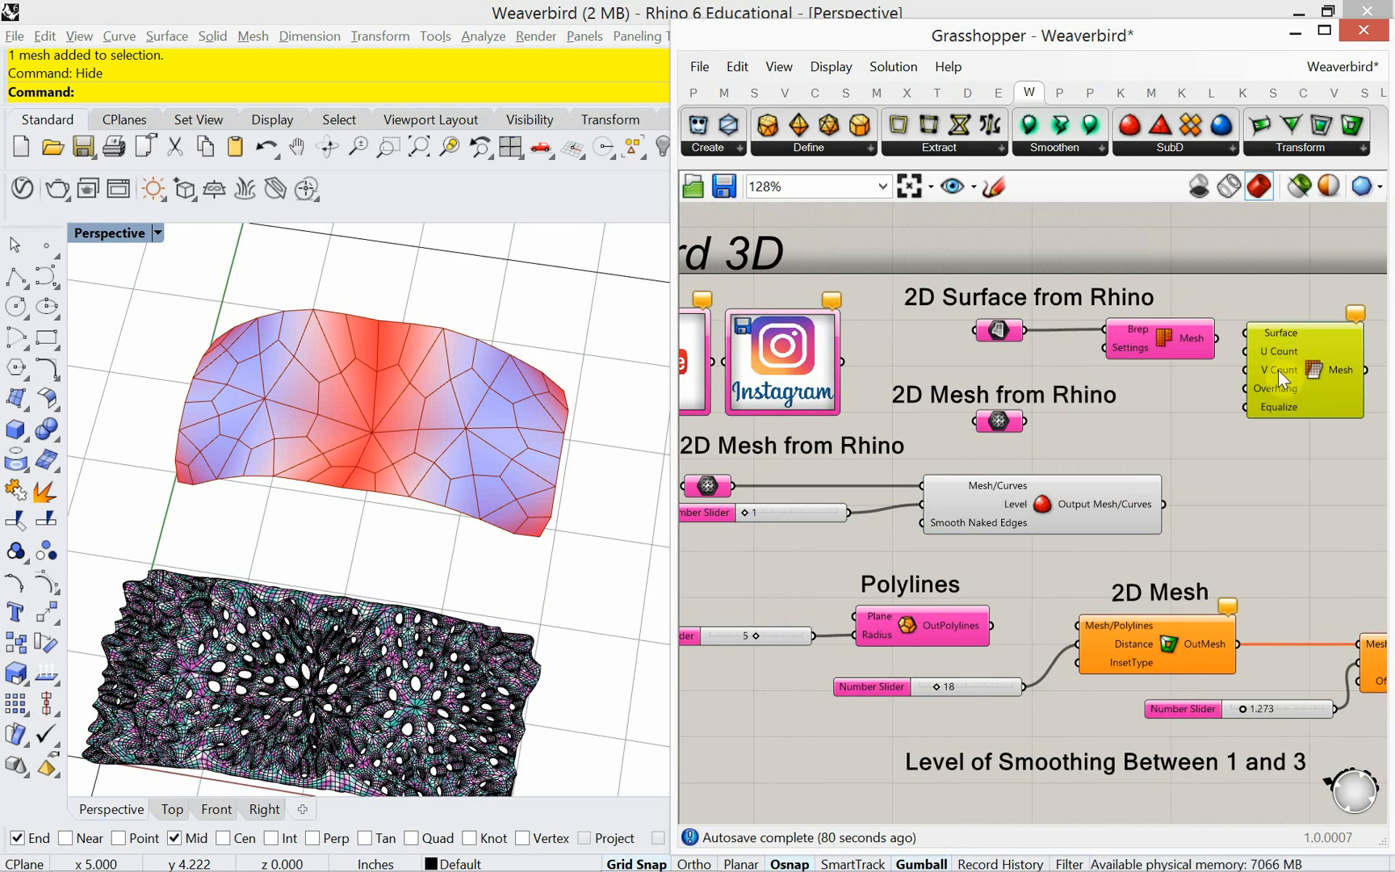
{"action": "left_click", "coordinate": [1175, 332]}
{"action": "left_click", "coordinate": [1279, 380]}
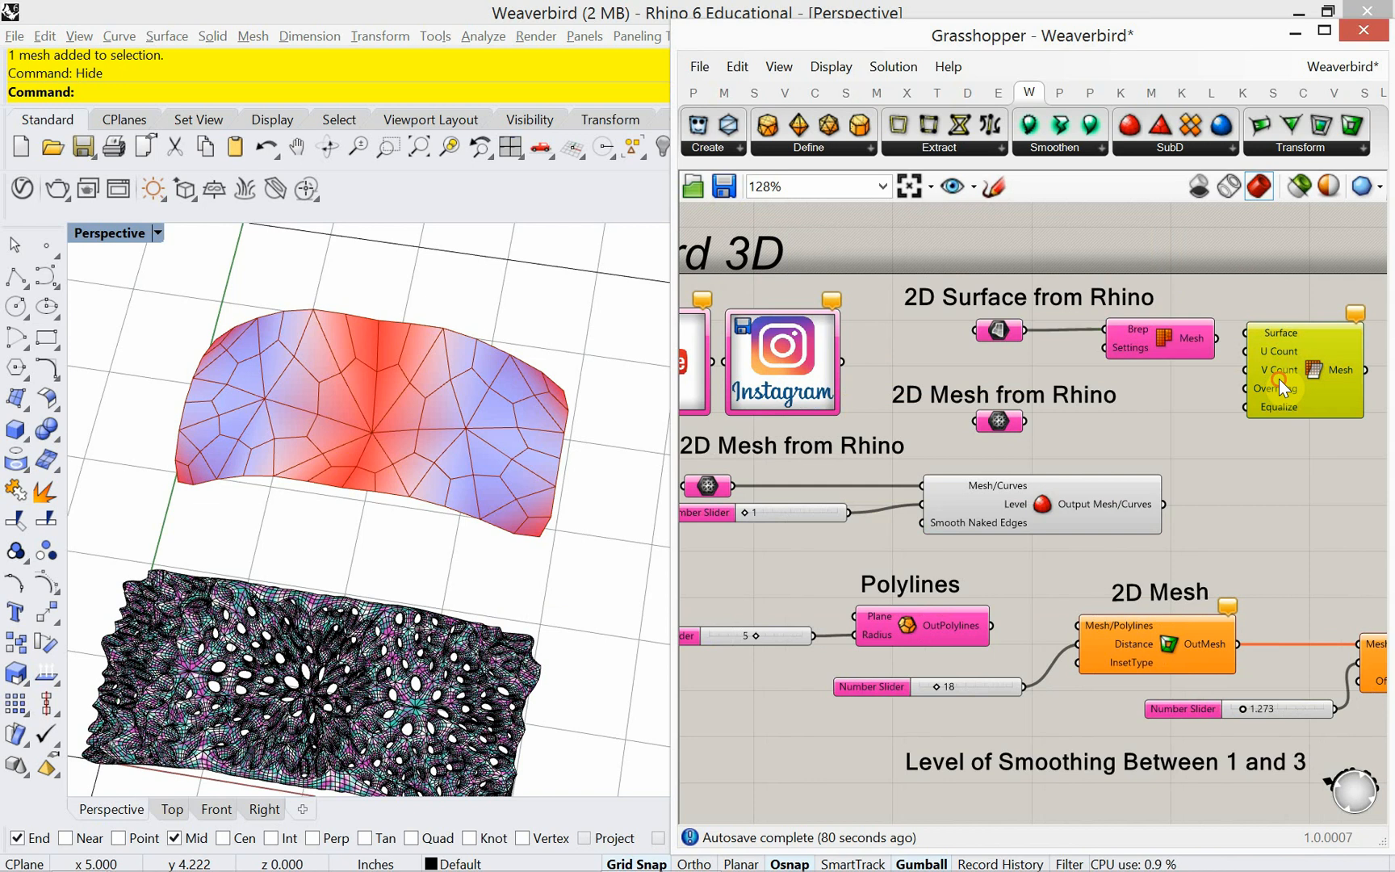
{"action": "left_click", "coordinate": [1202, 456]}
Add Weaverbird's Loop Subdivision component and place it beside the Catmull-Clark component.
{"action": "left_click", "coordinate": [1051, 505]}
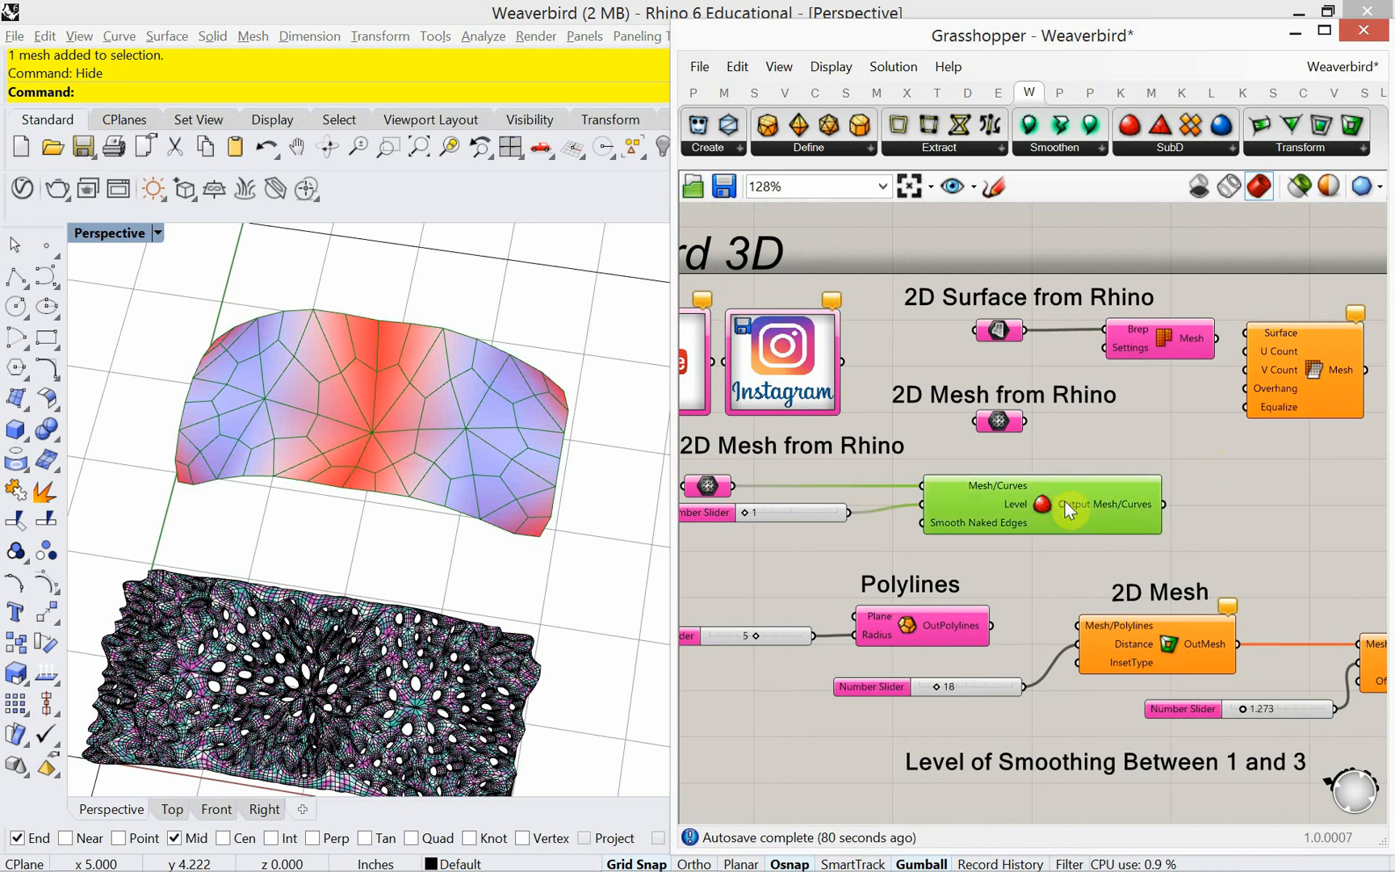
{"action": "mouse_move", "coordinate": [1065, 503]}
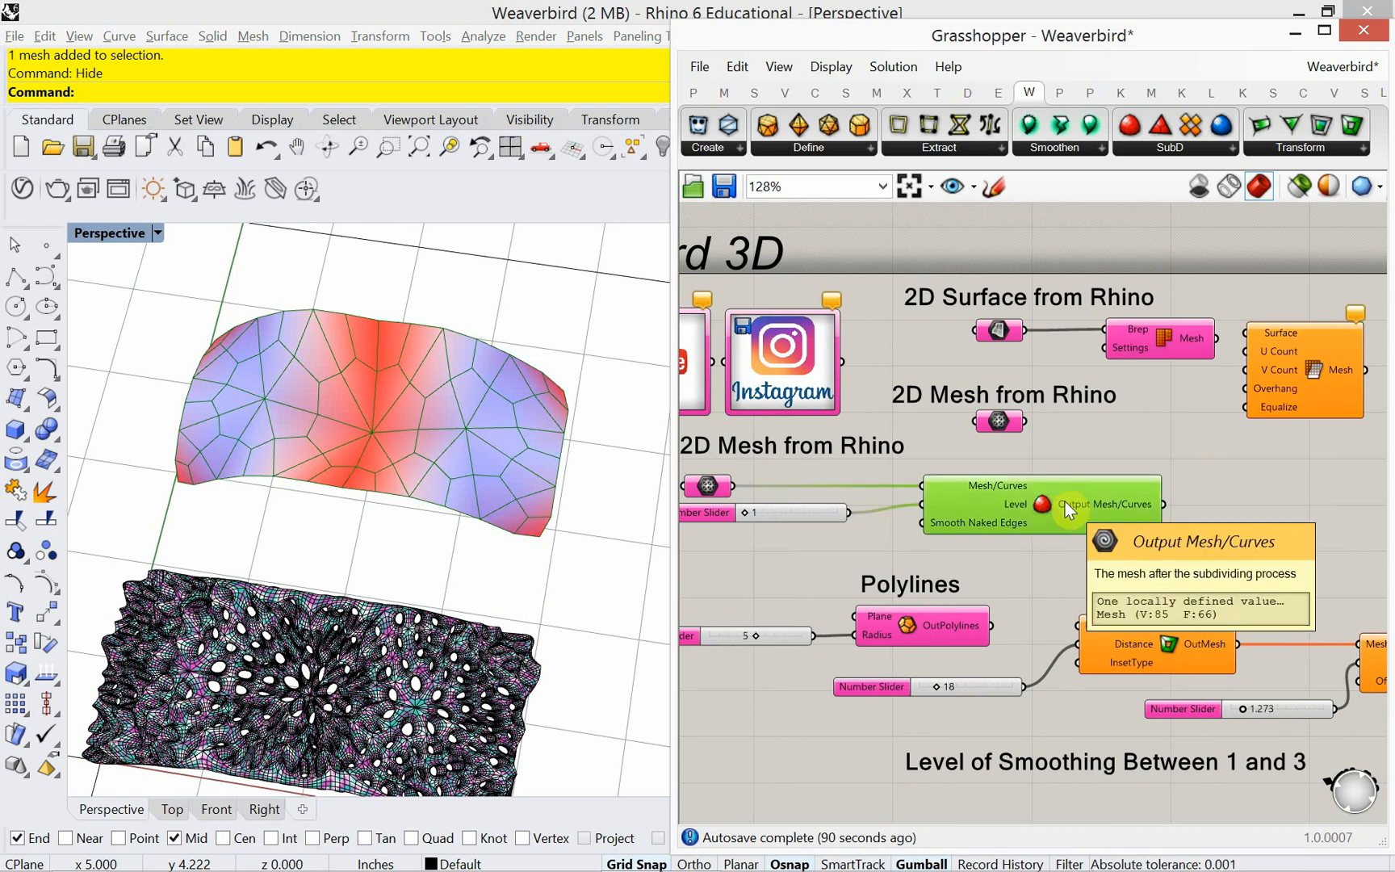
{"action": "left_click", "coordinate": [1183, 147]}
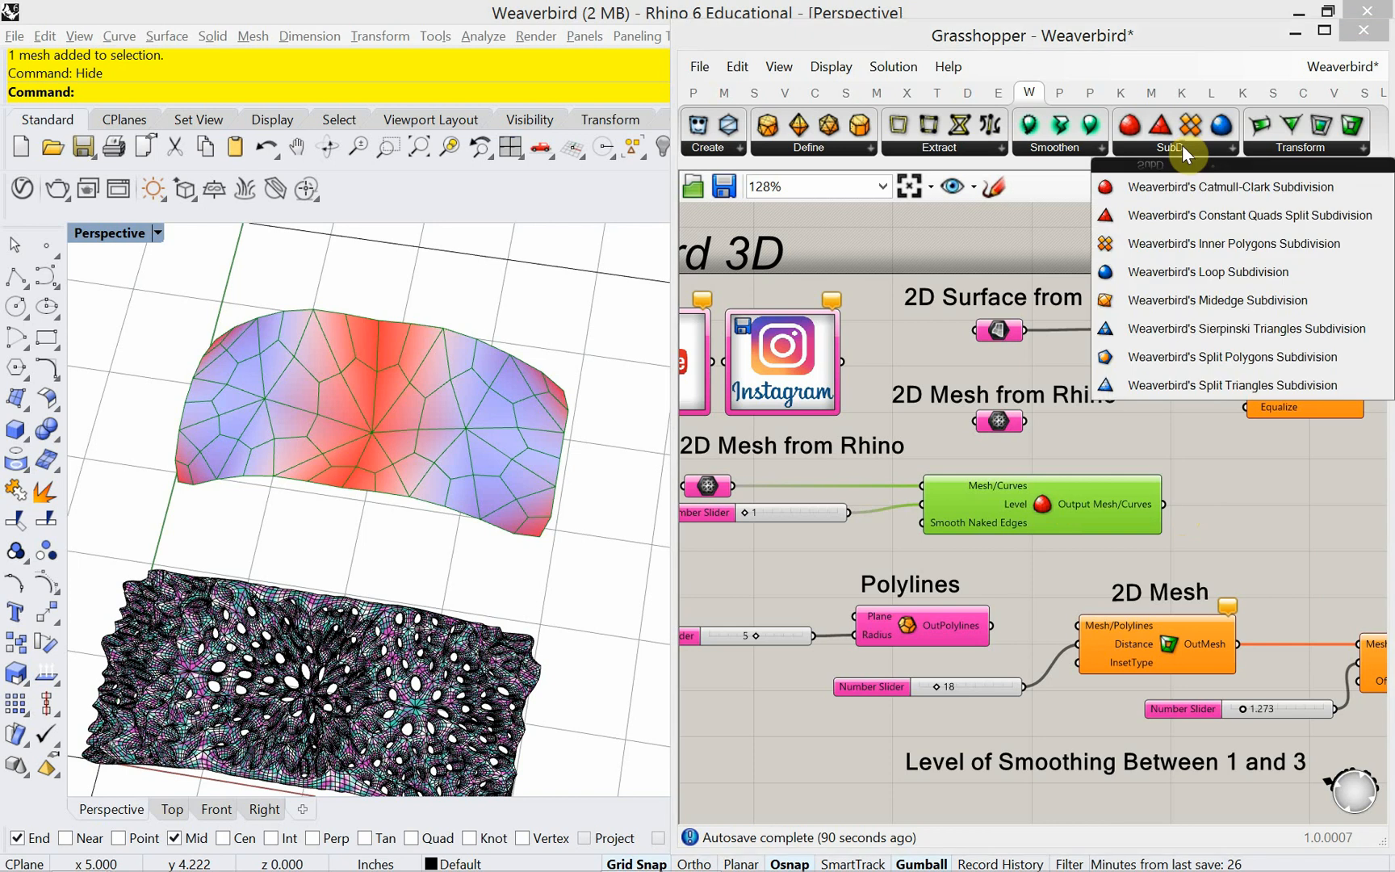
{"action": "left_click", "coordinate": [1212, 271]}
{"action": "left_click", "coordinate": [1248, 507]}
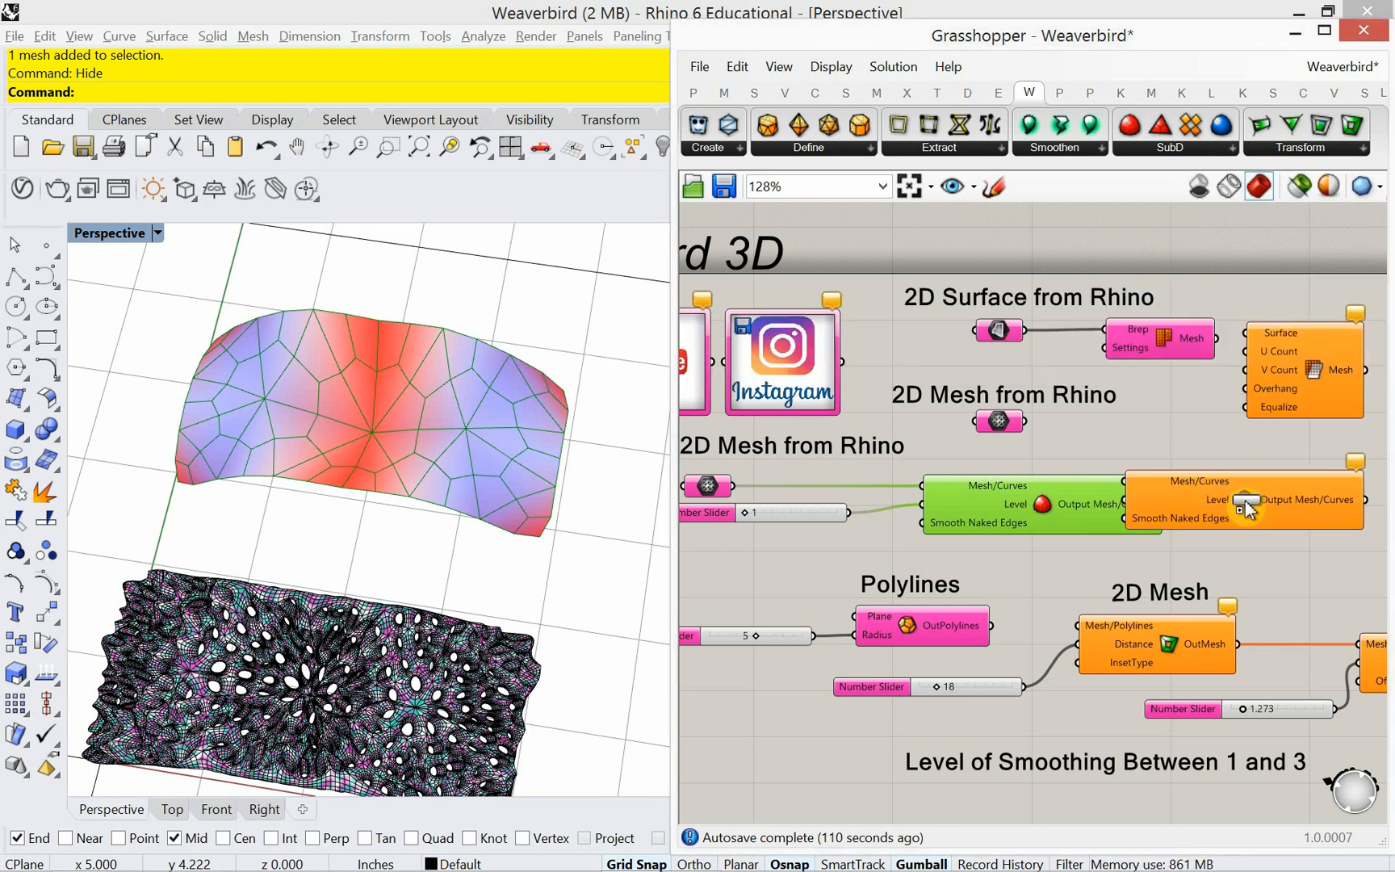
{"action": "right_click_drag", "start_coordinate": [996, 523], "coordinate": [931, 504]}
{"action": "left_click_drag", "start_coordinate": [1170, 475], "coordinate": [1250, 482]}
{"action": "right_click_drag", "start_coordinate": [997, 498], "coordinate": [1107, 495]}
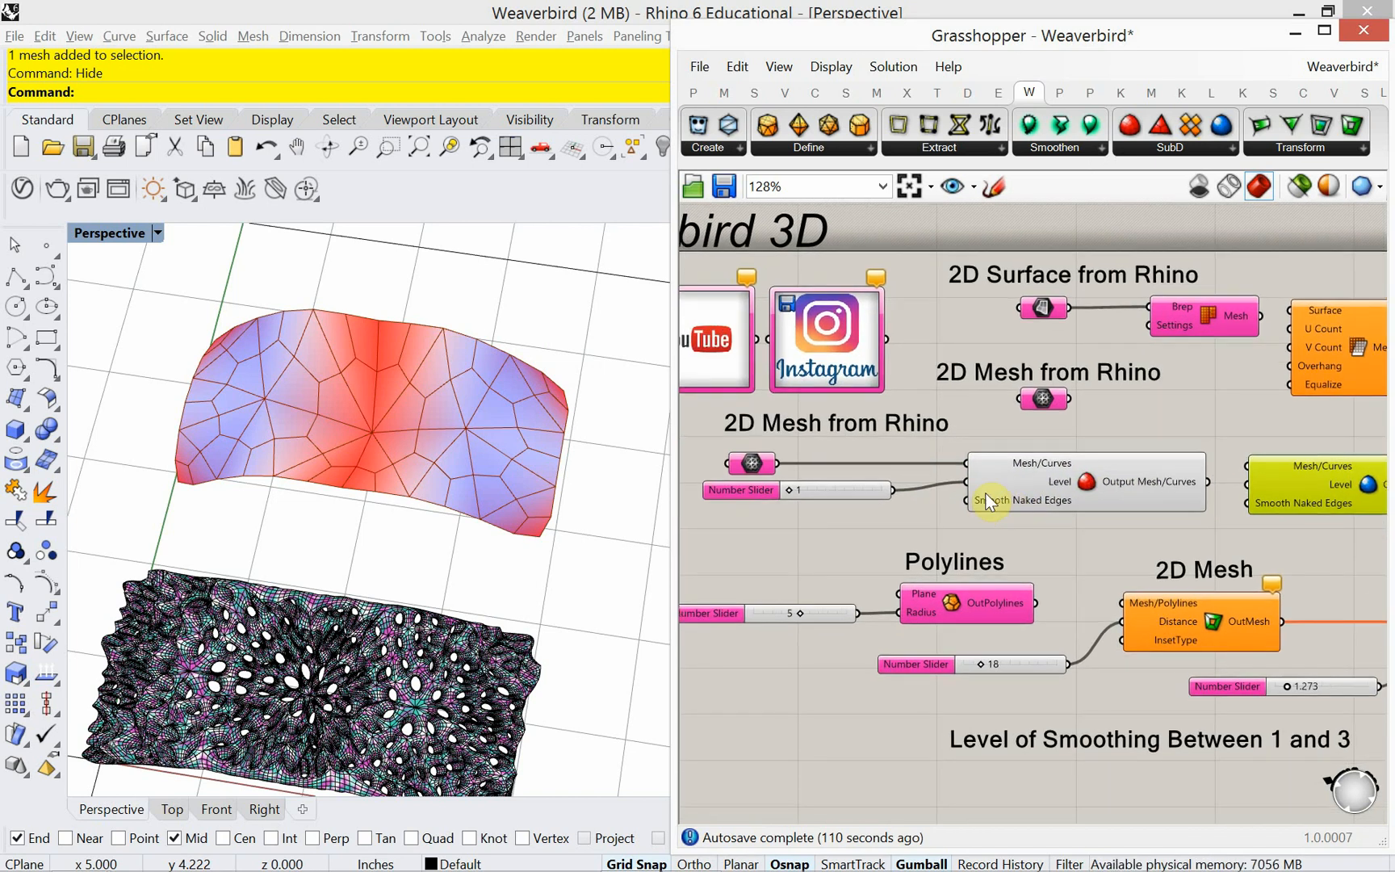
Rewire the referenced Mesh parameter from Catmull-Clark to the Loop component's Mesh/Curves input, and move Catmull-Clark down clear of the wire.
{"action": "left_click_drag", "start_coordinate": [961, 466], "coordinate": [1234, 477], "text": "ctrl"}
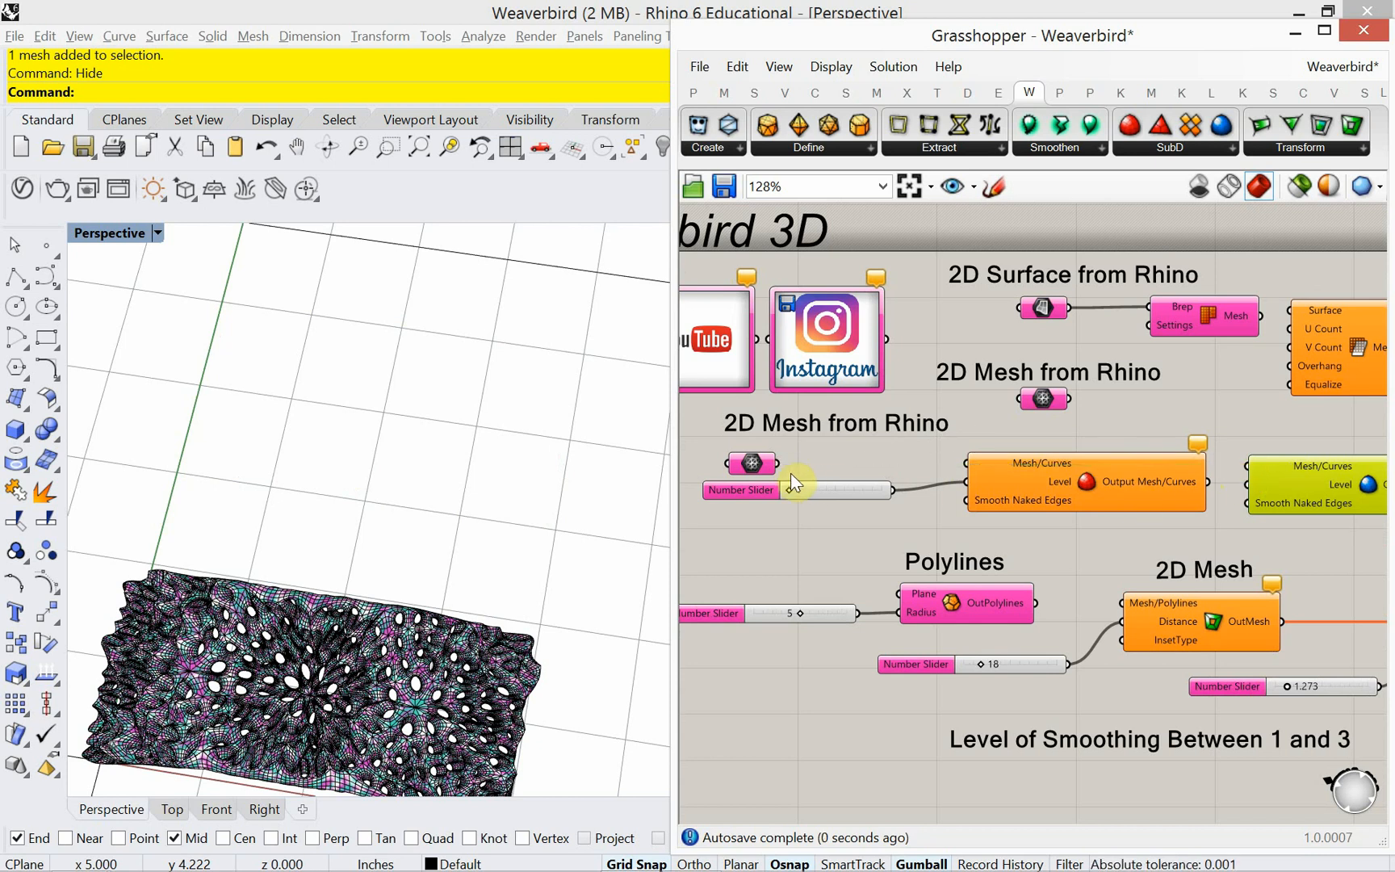
{"action": "left_click_drag", "start_coordinate": [776, 463], "coordinate": [967, 463]}
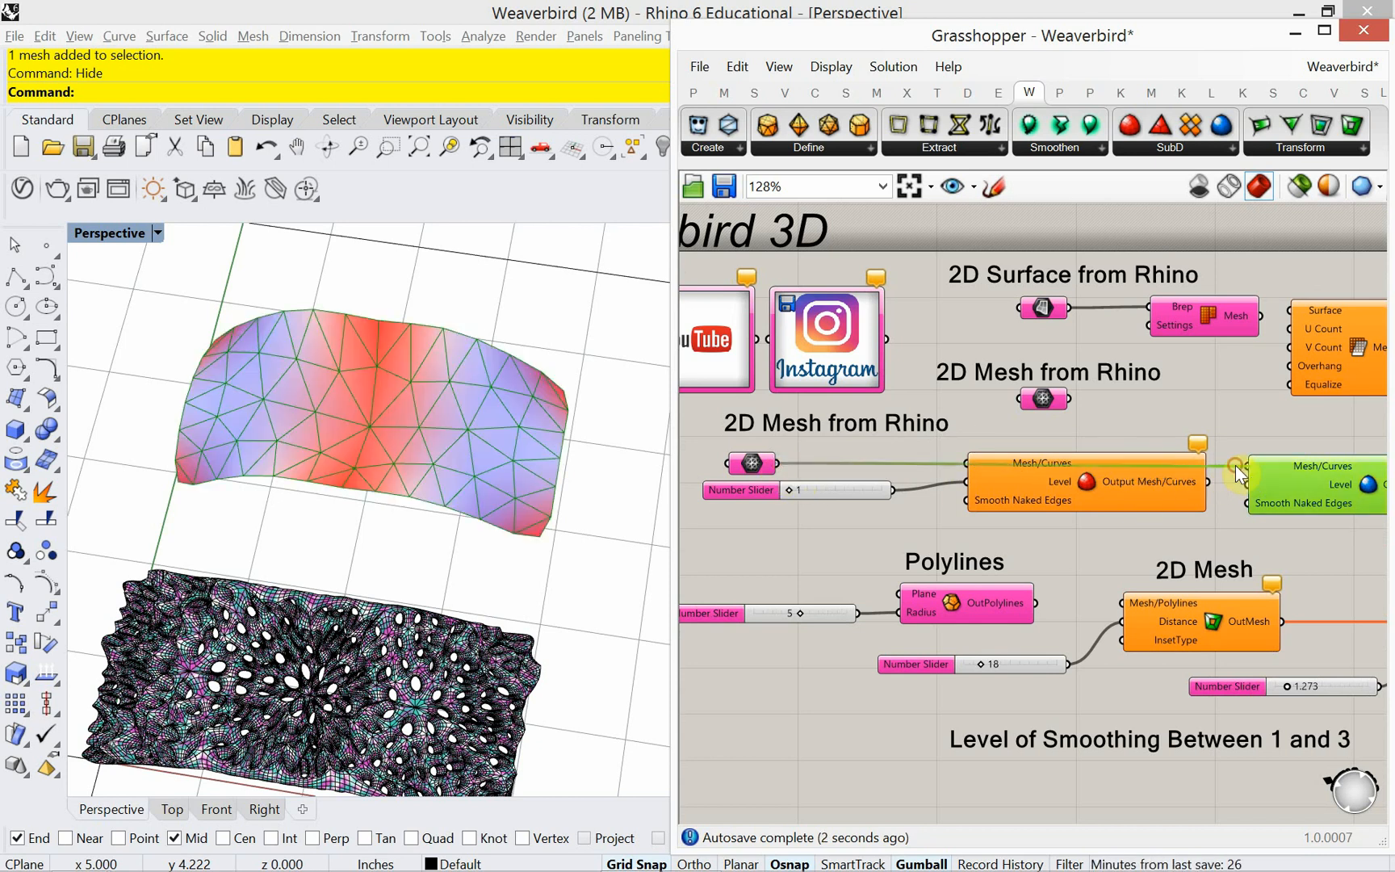
{"action": "left_click_drag", "start_coordinate": [1118, 498], "coordinate": [1122, 528]}
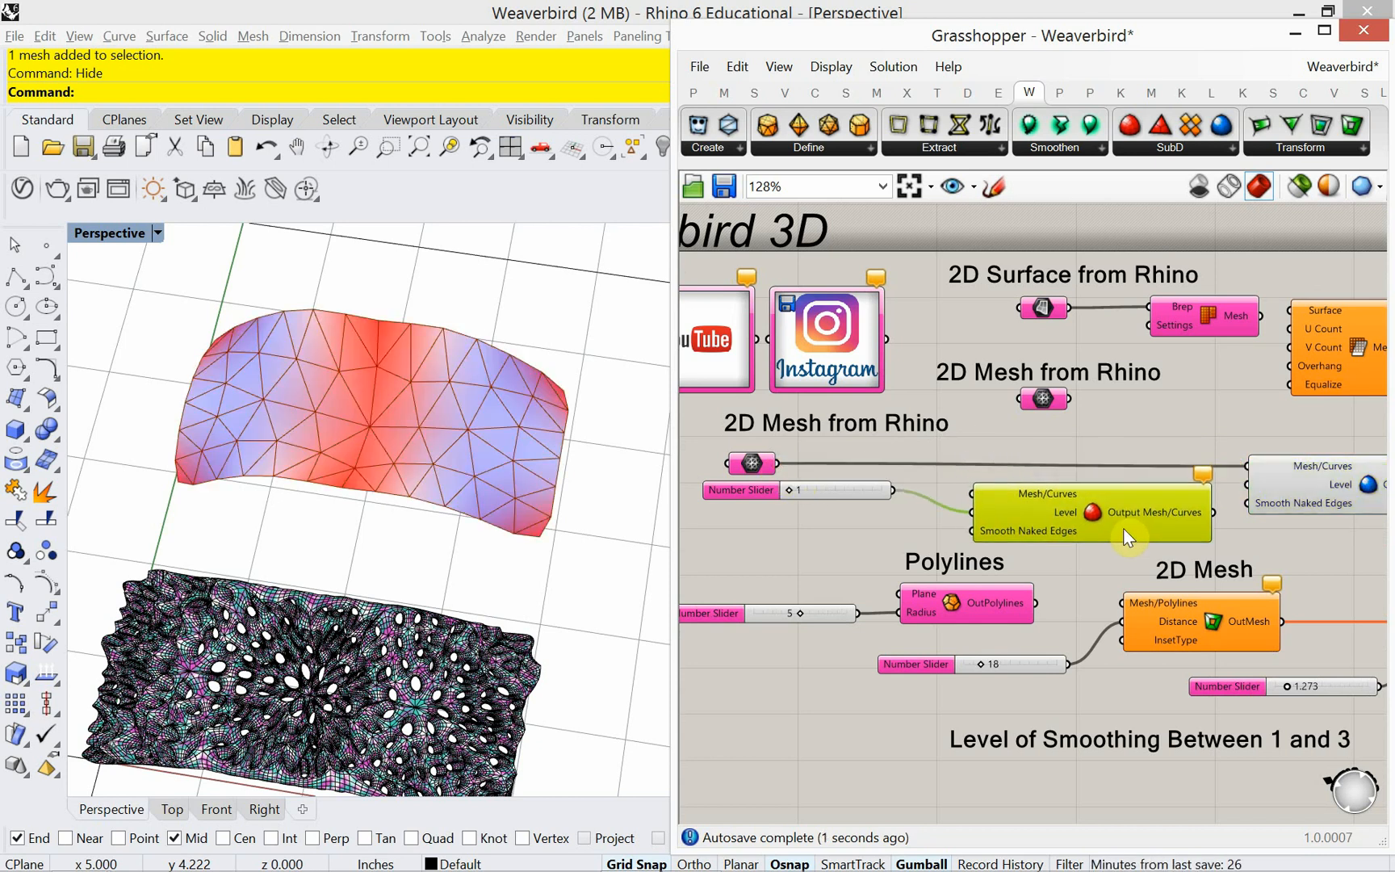
{"action": "left_click_drag", "start_coordinate": [1276, 479], "coordinate": [1274, 474]}
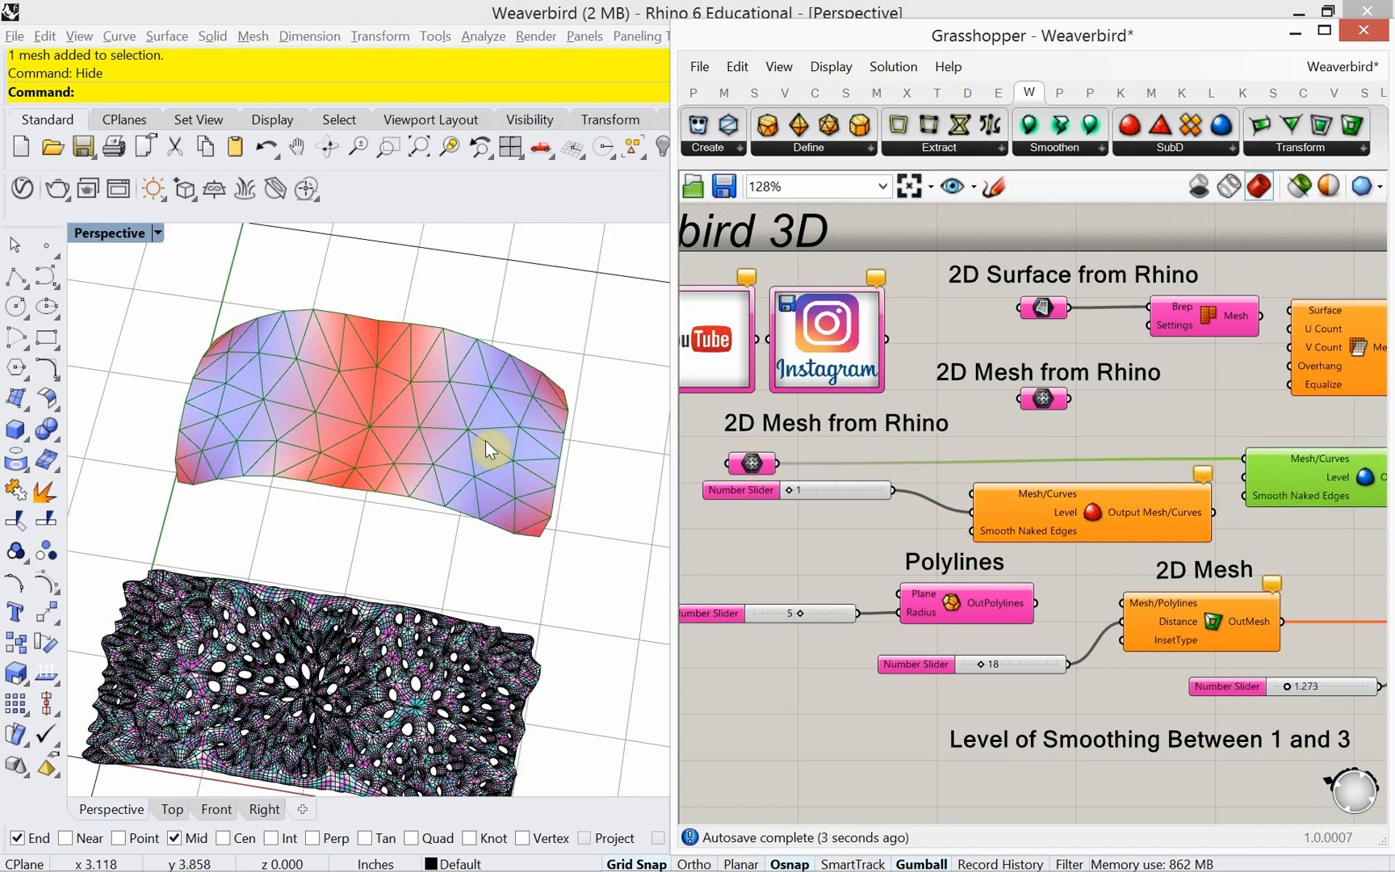
{"action": "right_click_drag", "start_coordinate": [1044, 434], "coordinate": [956, 420]}
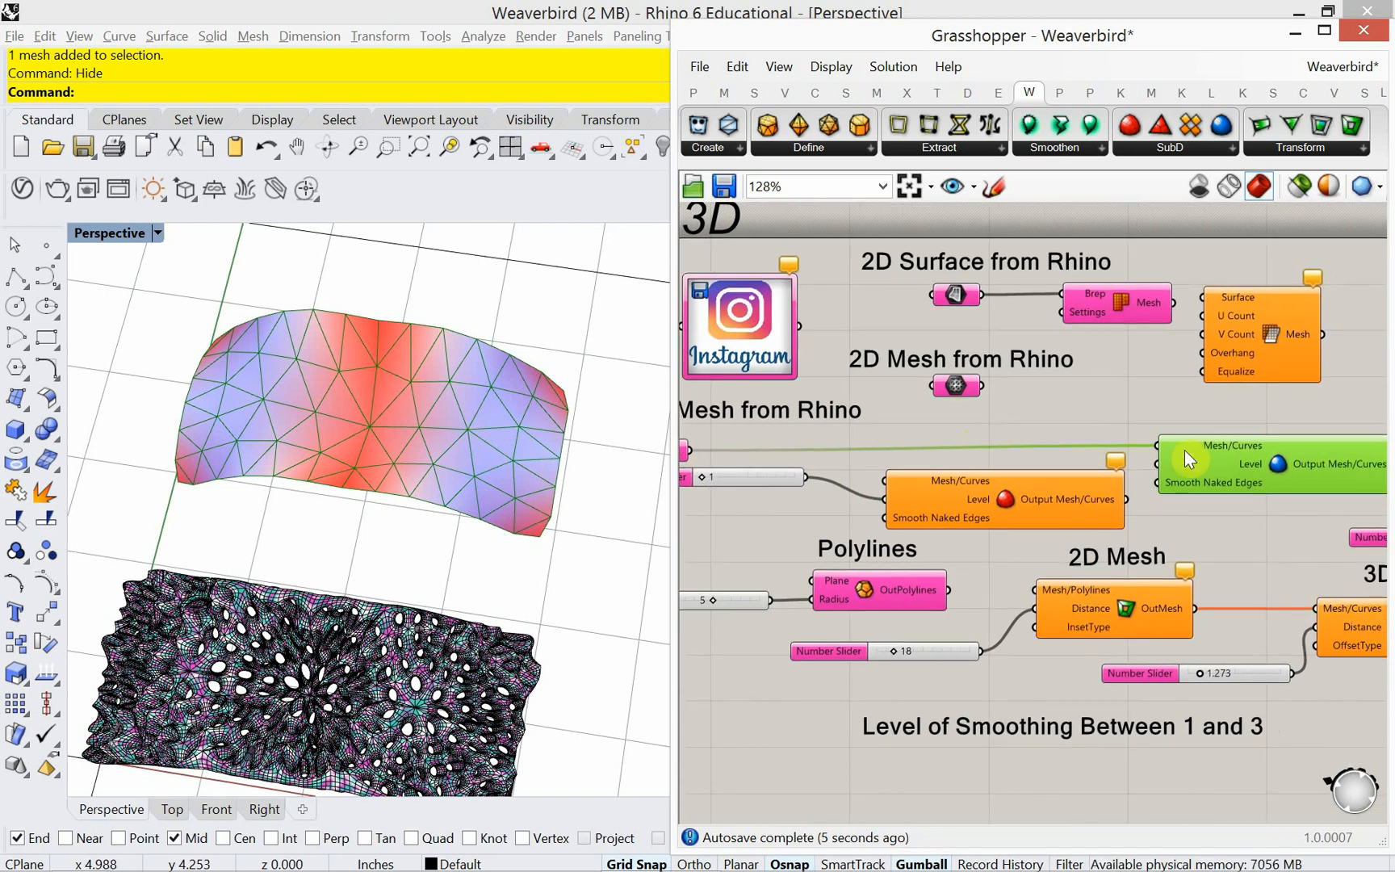
Switch to the Chrome browser and view the ARCH2O photo of the British Museum Great Court's triangulated roof.
{"action": "left_click_drag", "start_coordinate": [1197, 454], "coordinate": [1200, 467]}
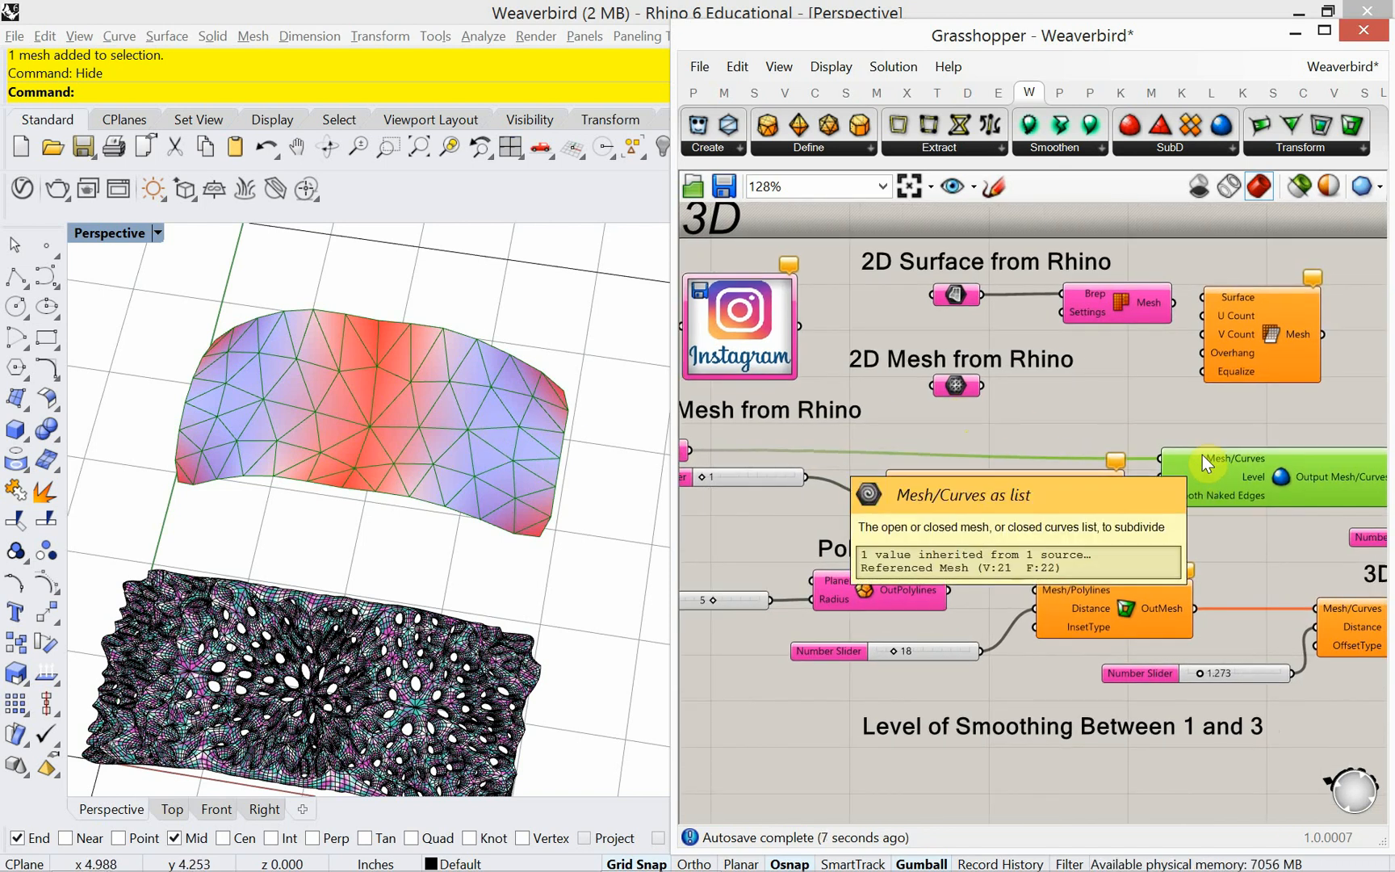
{"action": "key", "text": "ctrl+Tab"}
{"action": "key", "text": "ctrl+Tab"}
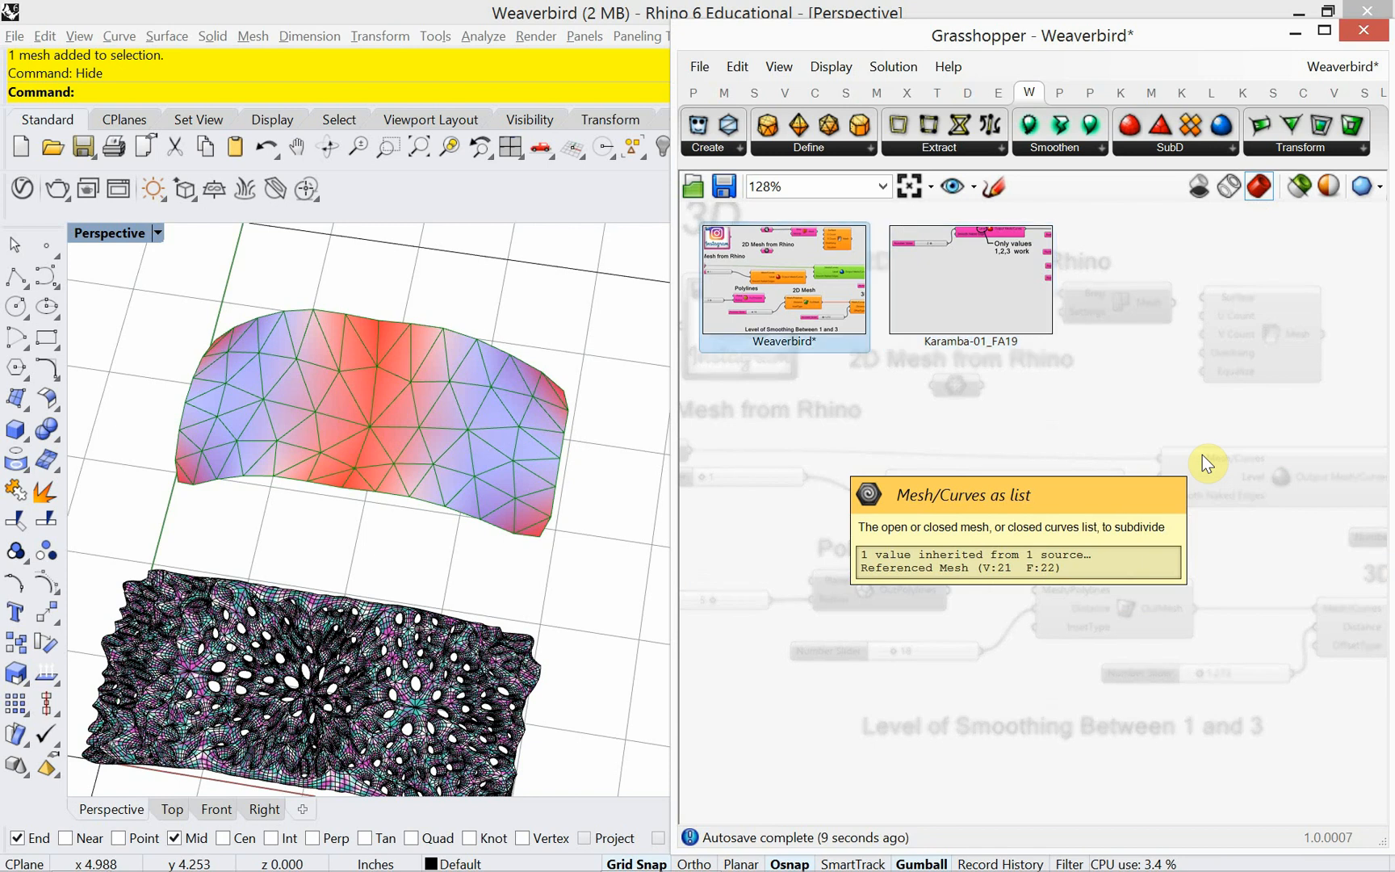
{"action": "key", "text": "ctrl+Tab"}
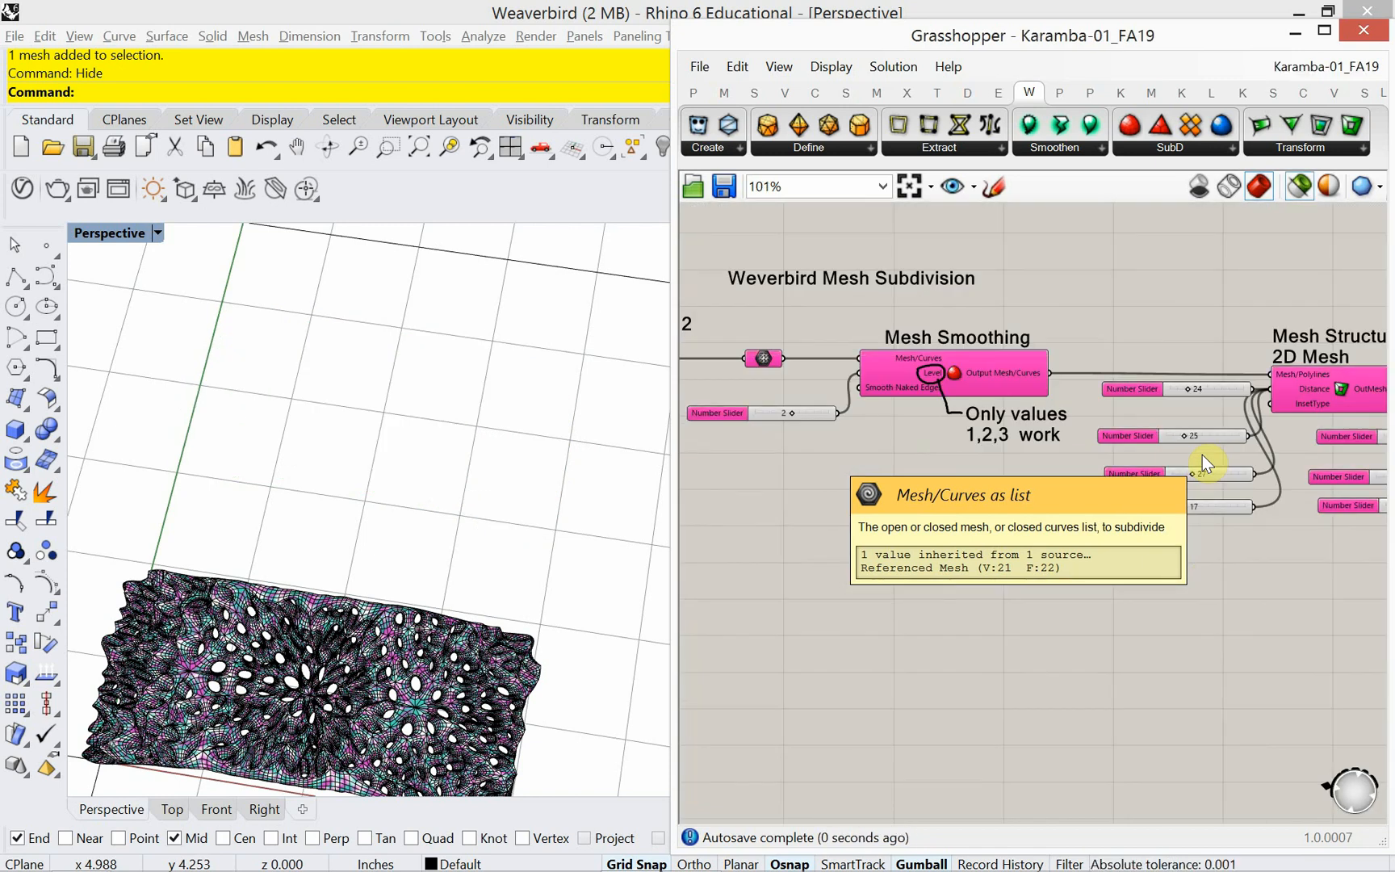
{"action": "key", "text": "alt+Tab"}
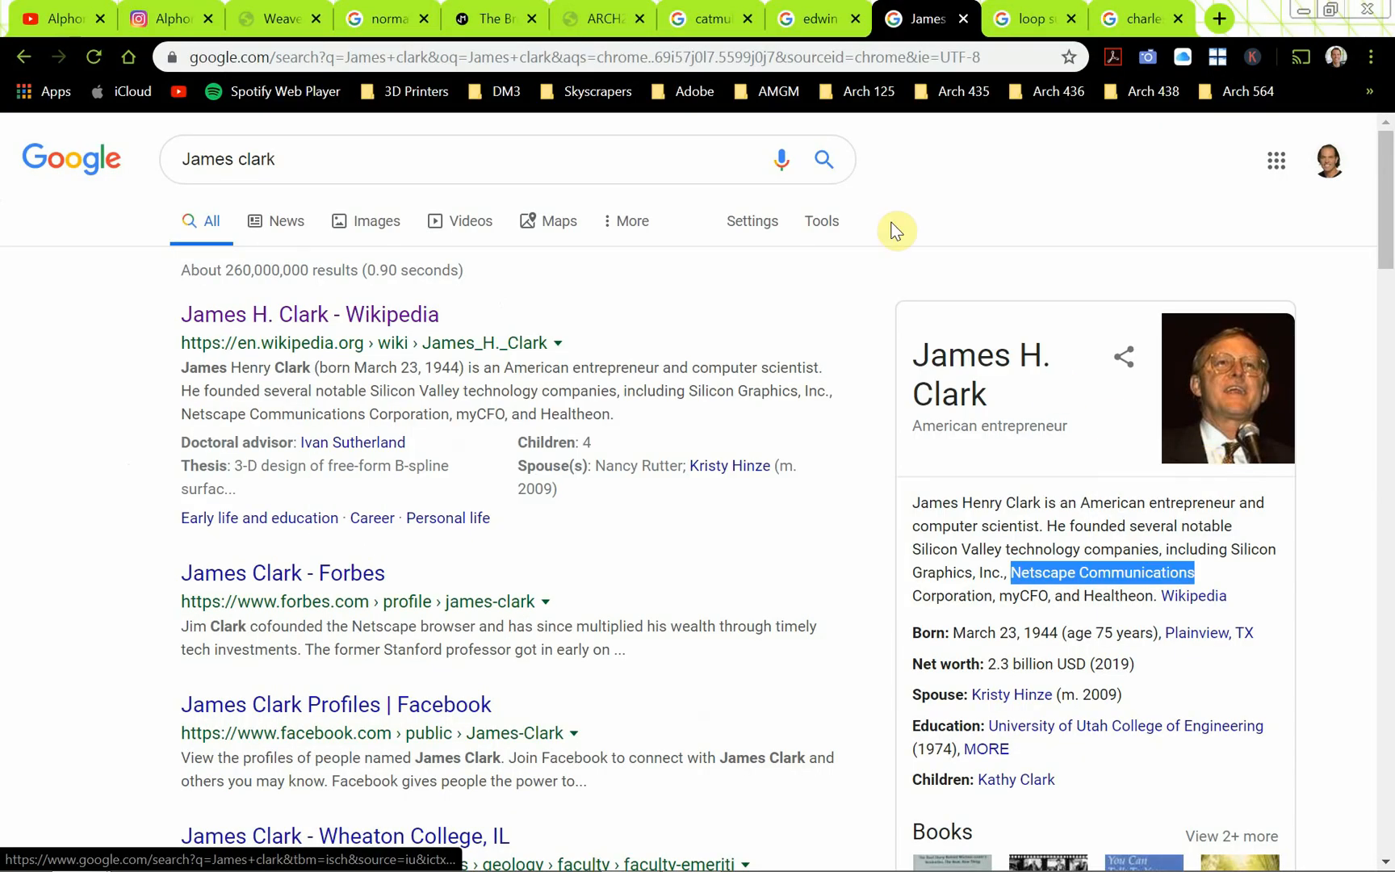
{"action": "left_click", "coordinate": [613, 20]}
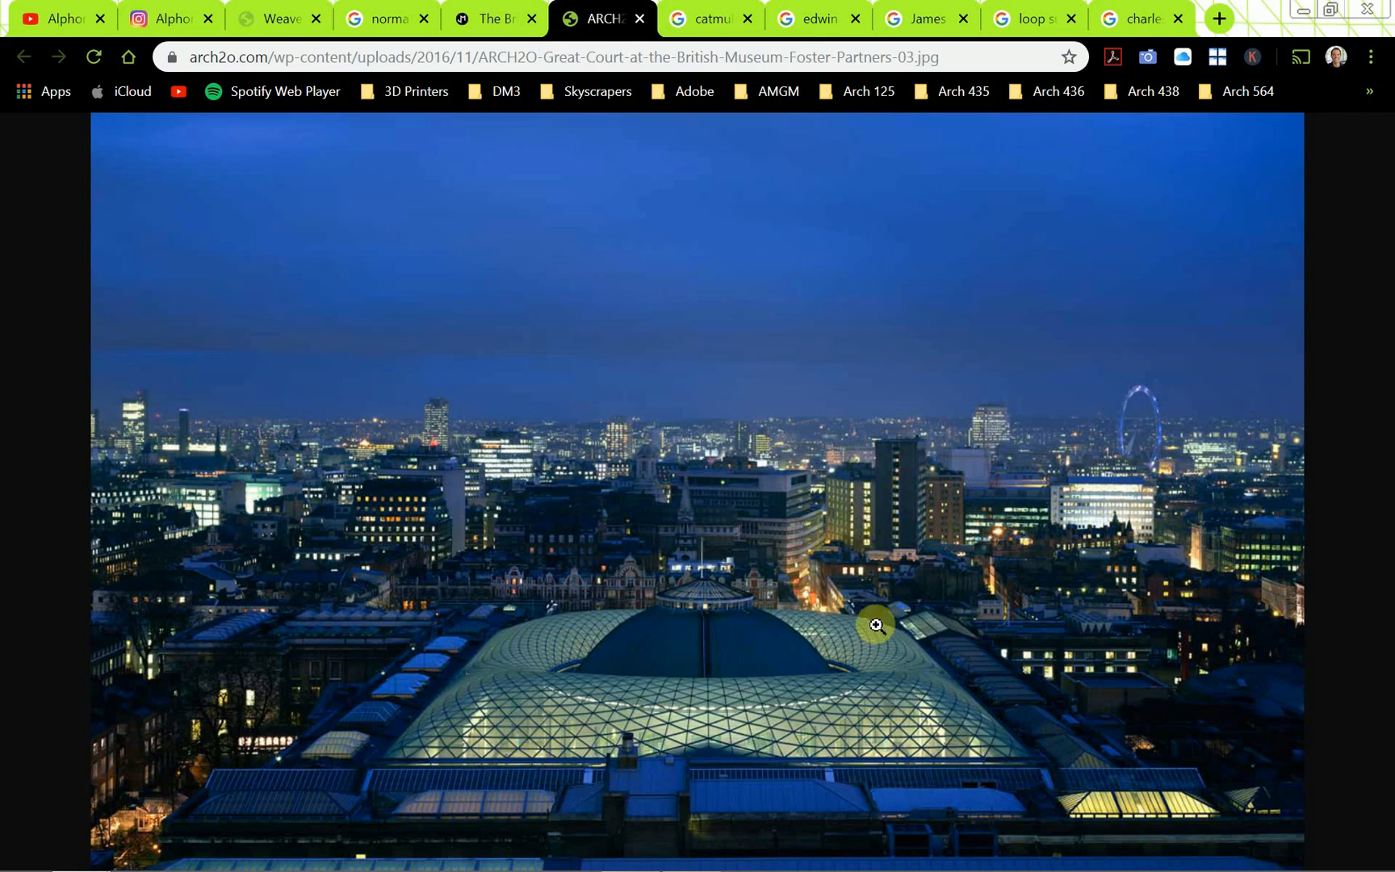
Switch back to Grasshopper and bring the Weaverbird definition onto the canvas in place of Karamba-01_FA19.
{"action": "key", "text": "alt+Tab"}
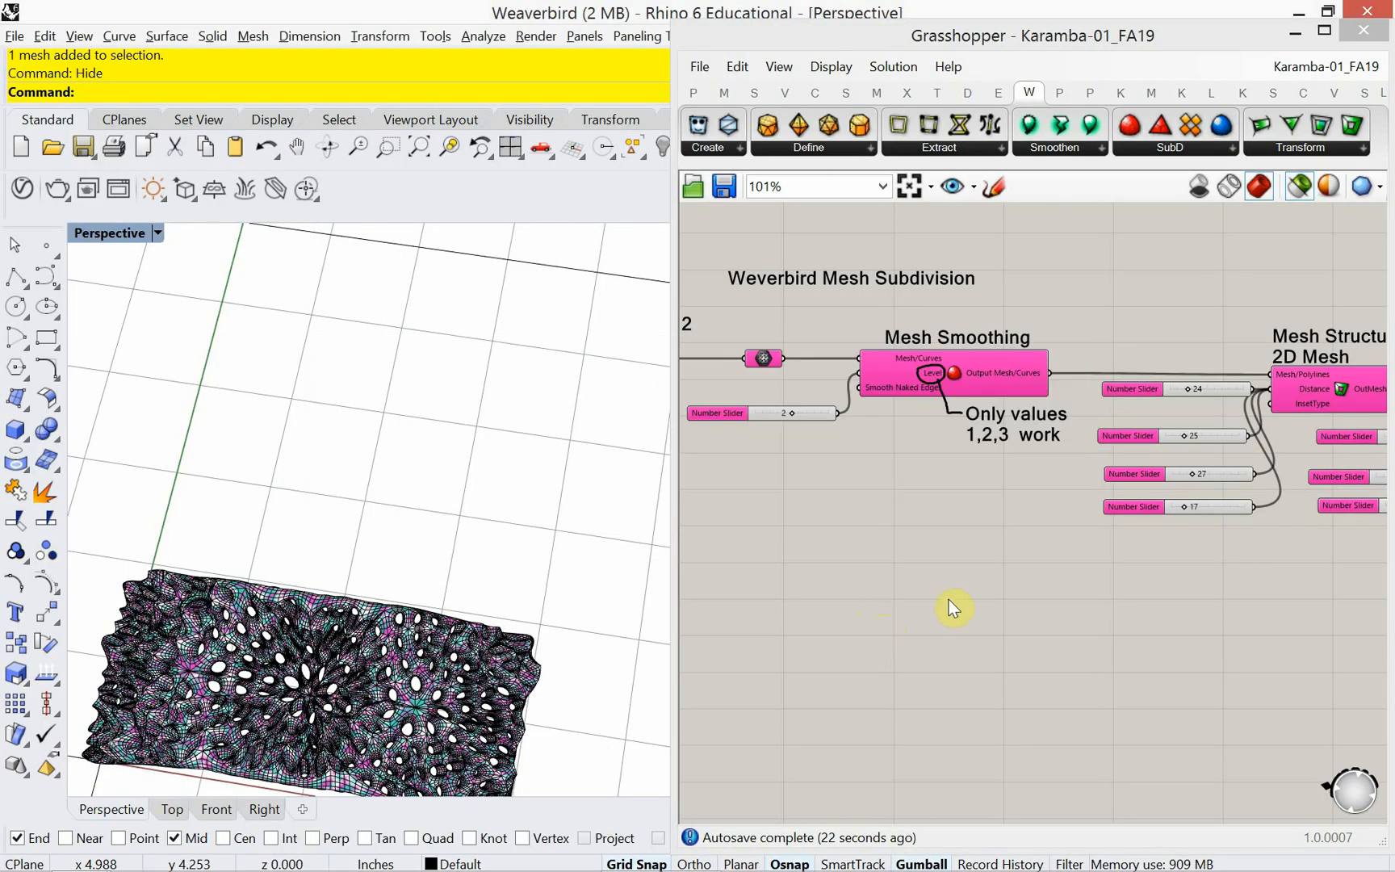
{"action": "left_click", "coordinate": [1279, 65]}
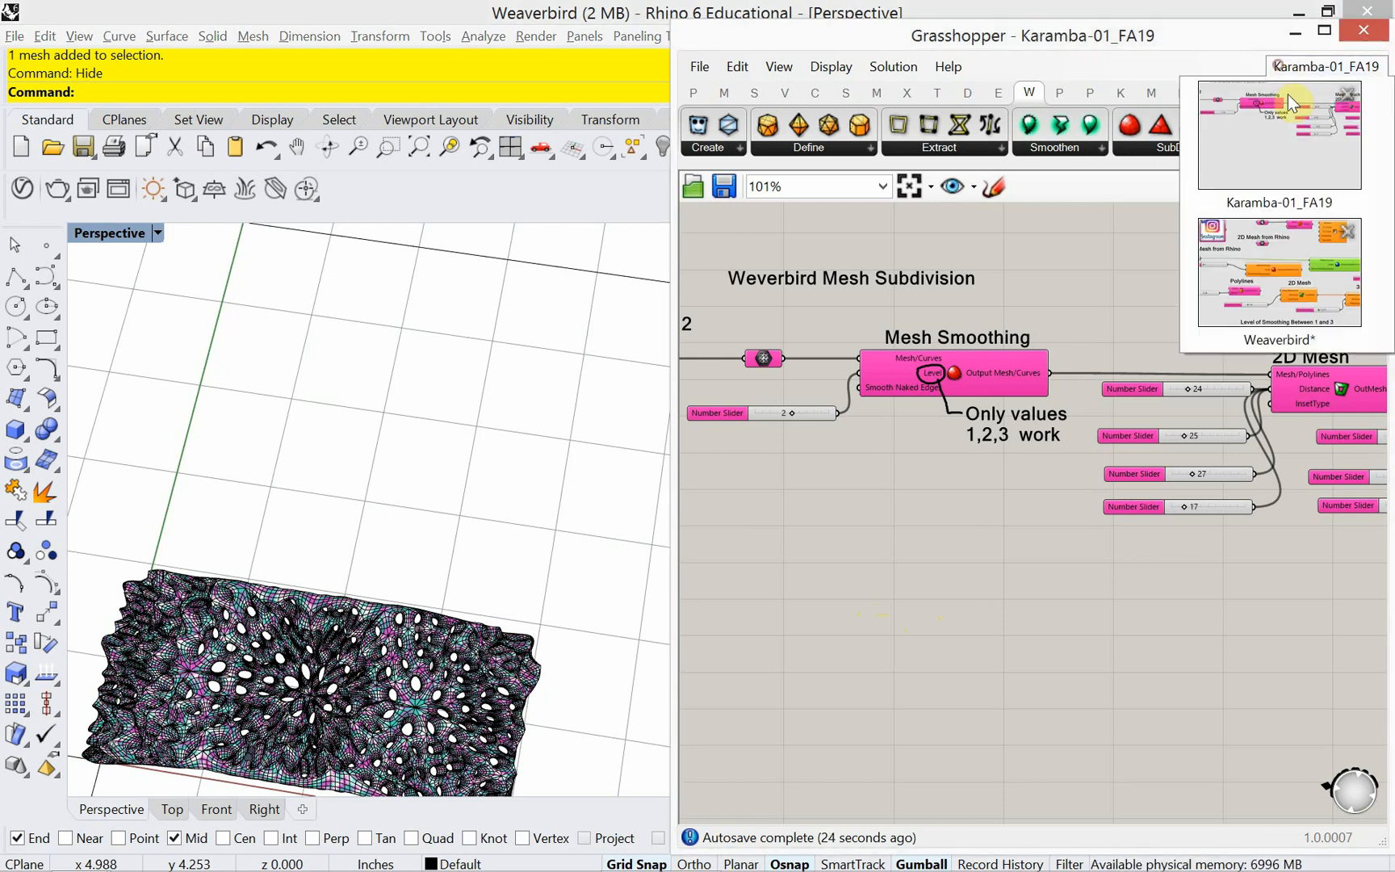
{"action": "left_click", "coordinate": [1284, 226]}
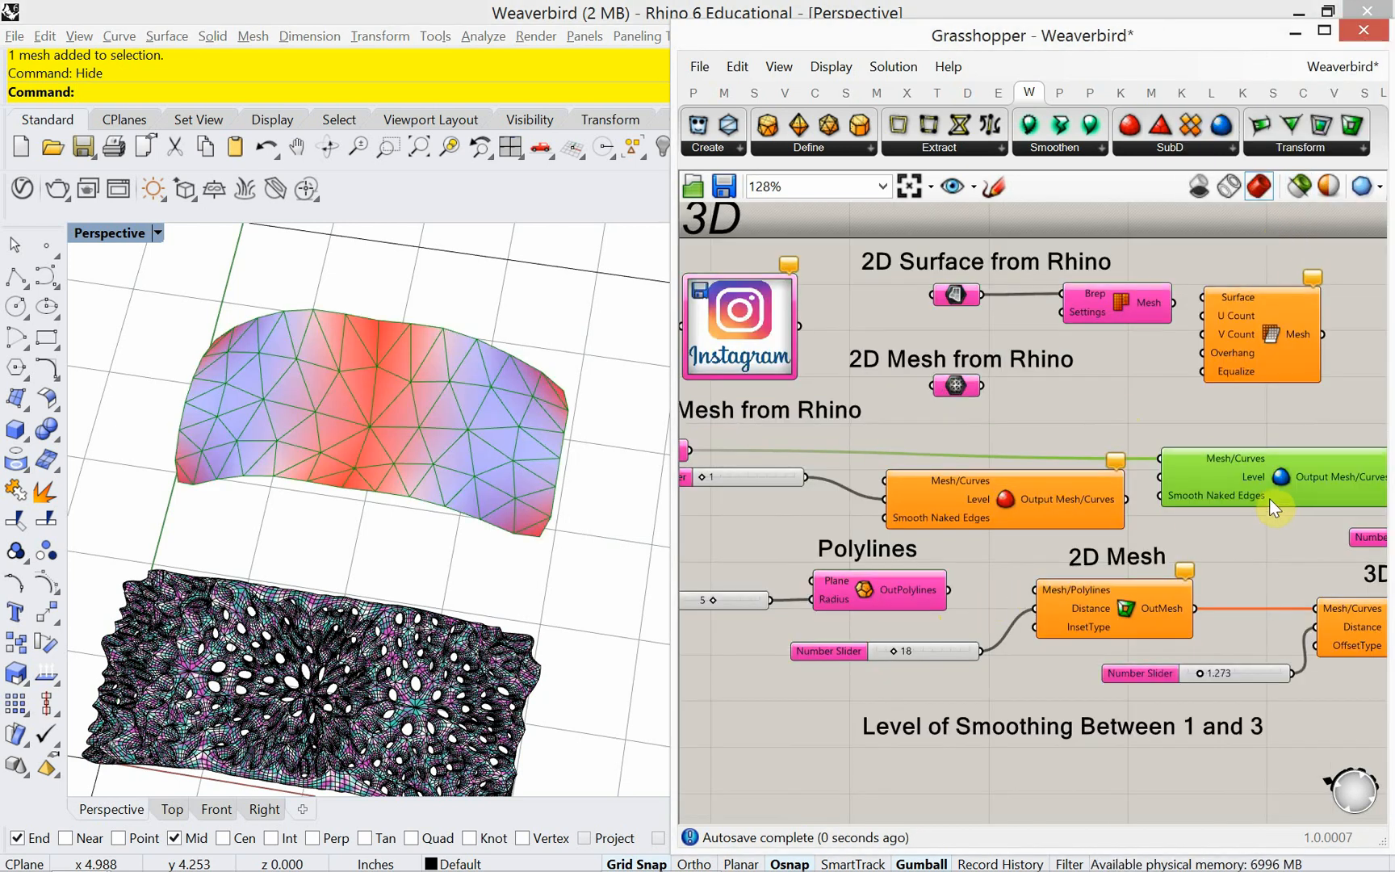
Move the Loop Subdivision component up, clear of Catmull-Clark, and bring up the list of Weaverbird subdivision components.
{"action": "left_click_drag", "start_coordinate": [1259, 486], "coordinate": [1243, 448]}
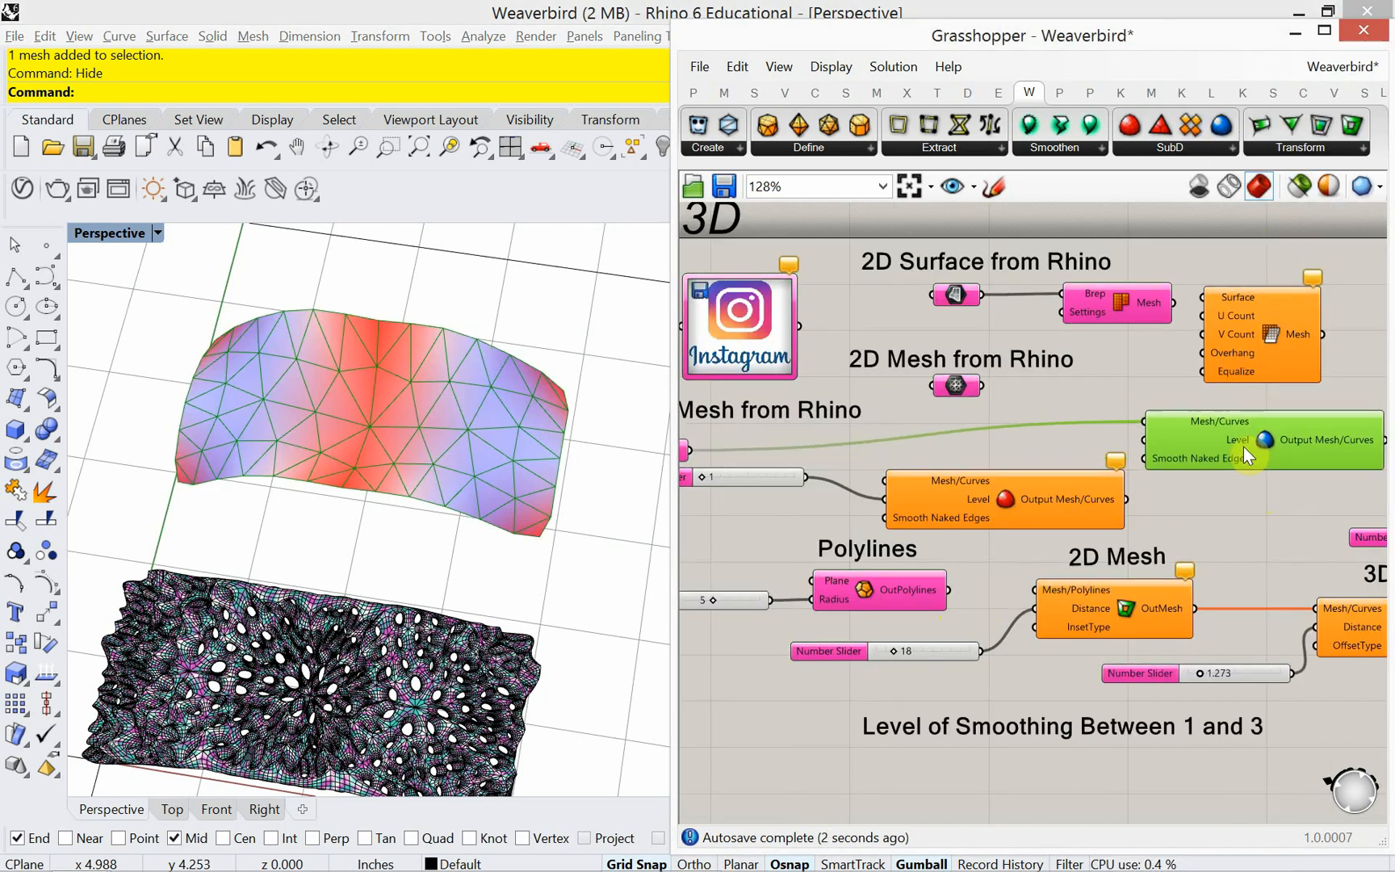
{"action": "right_click_drag", "start_coordinate": [1250, 495], "coordinate": [1199, 500]}
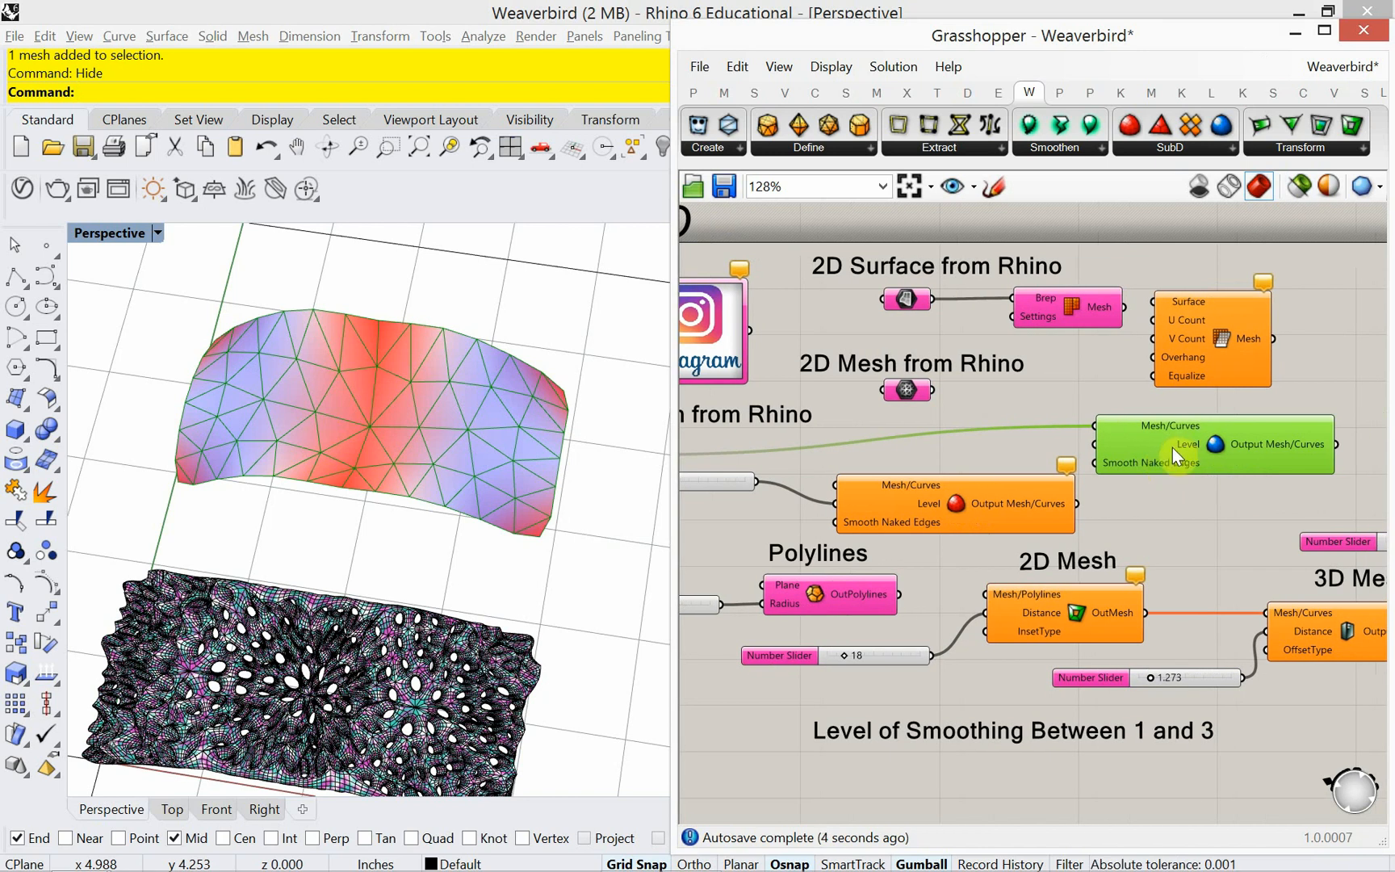
{"action": "left_click", "coordinate": [1203, 143]}
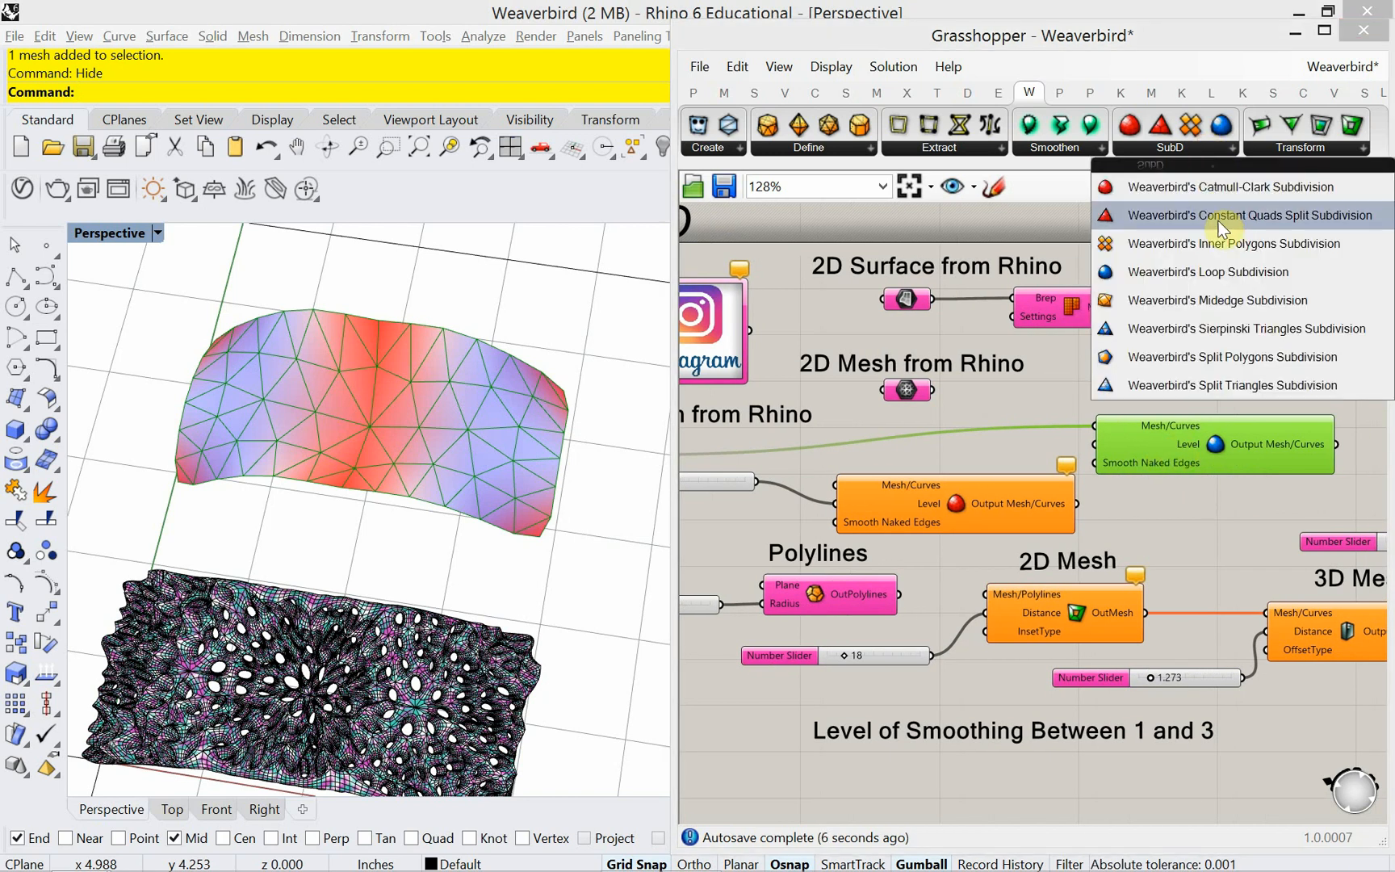